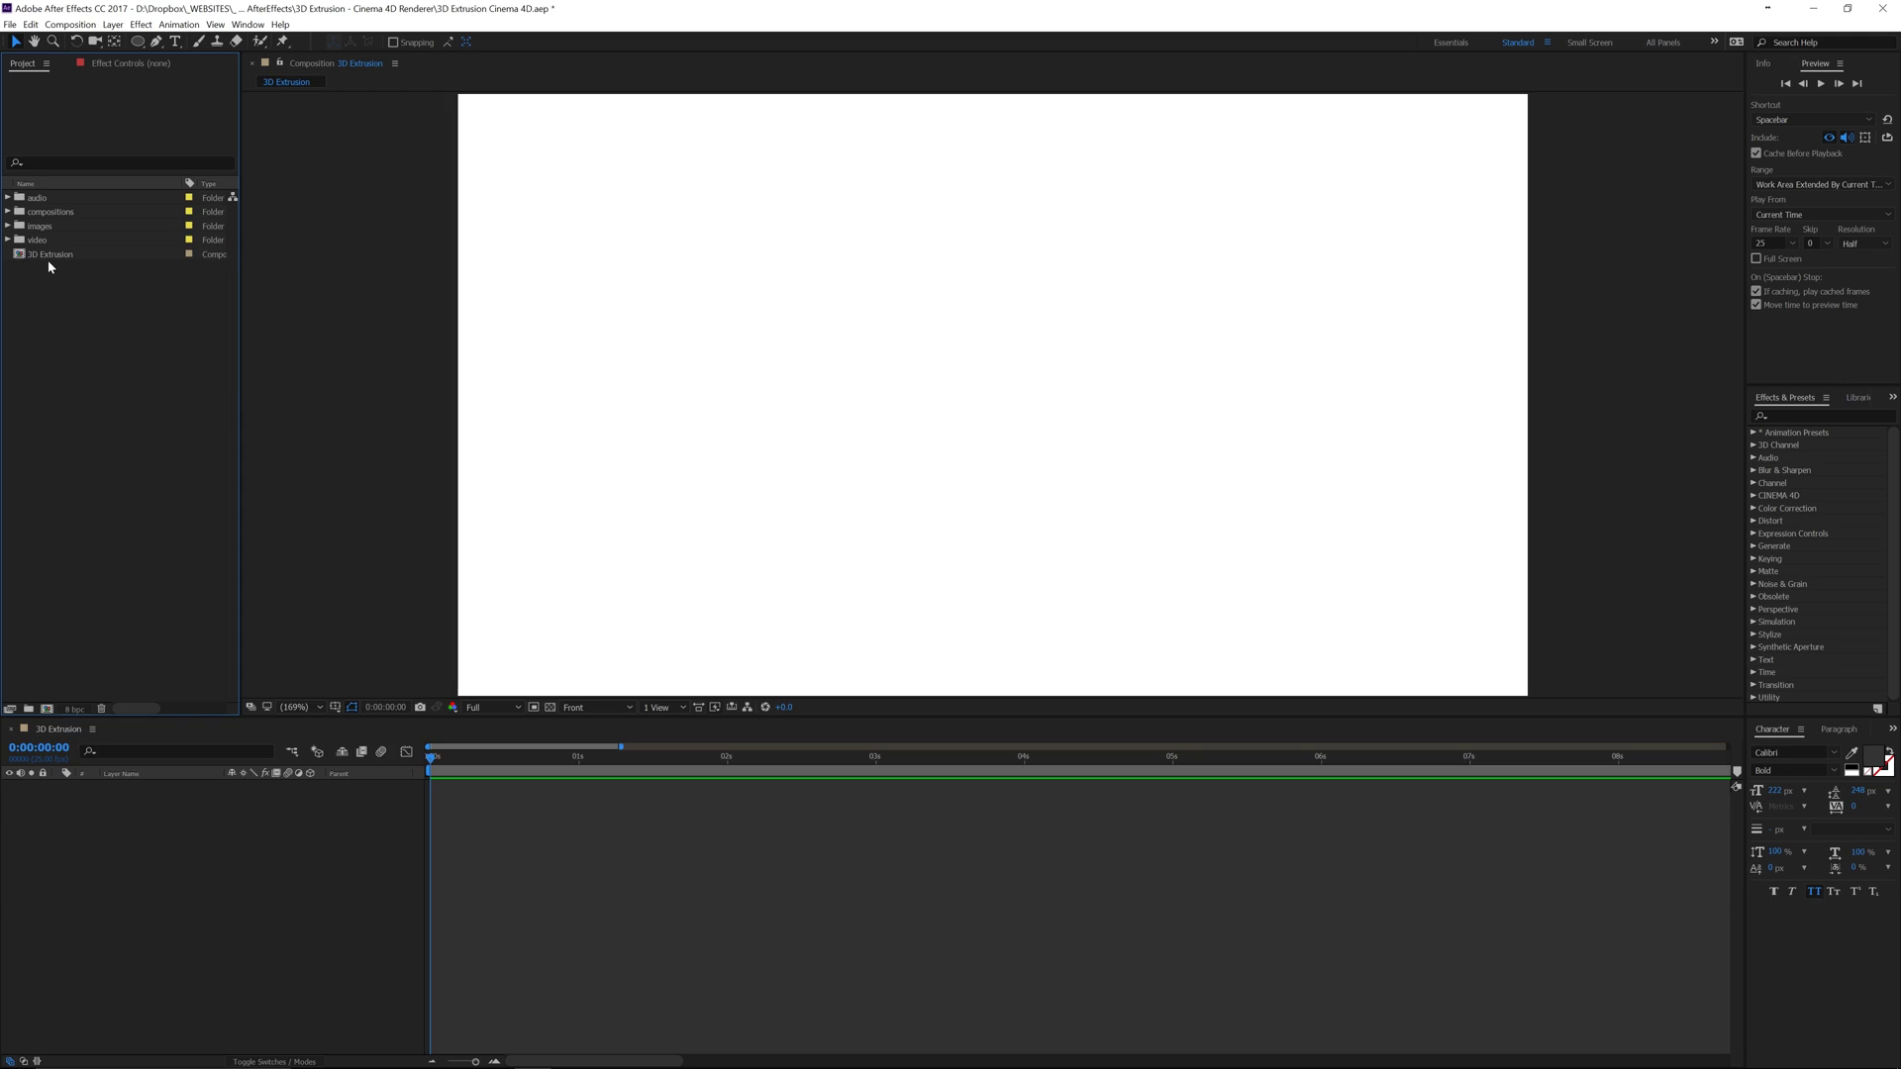
Step: Choose the Ellipse tool and set the shape fill to a solid teal green
left_click(47, 258)
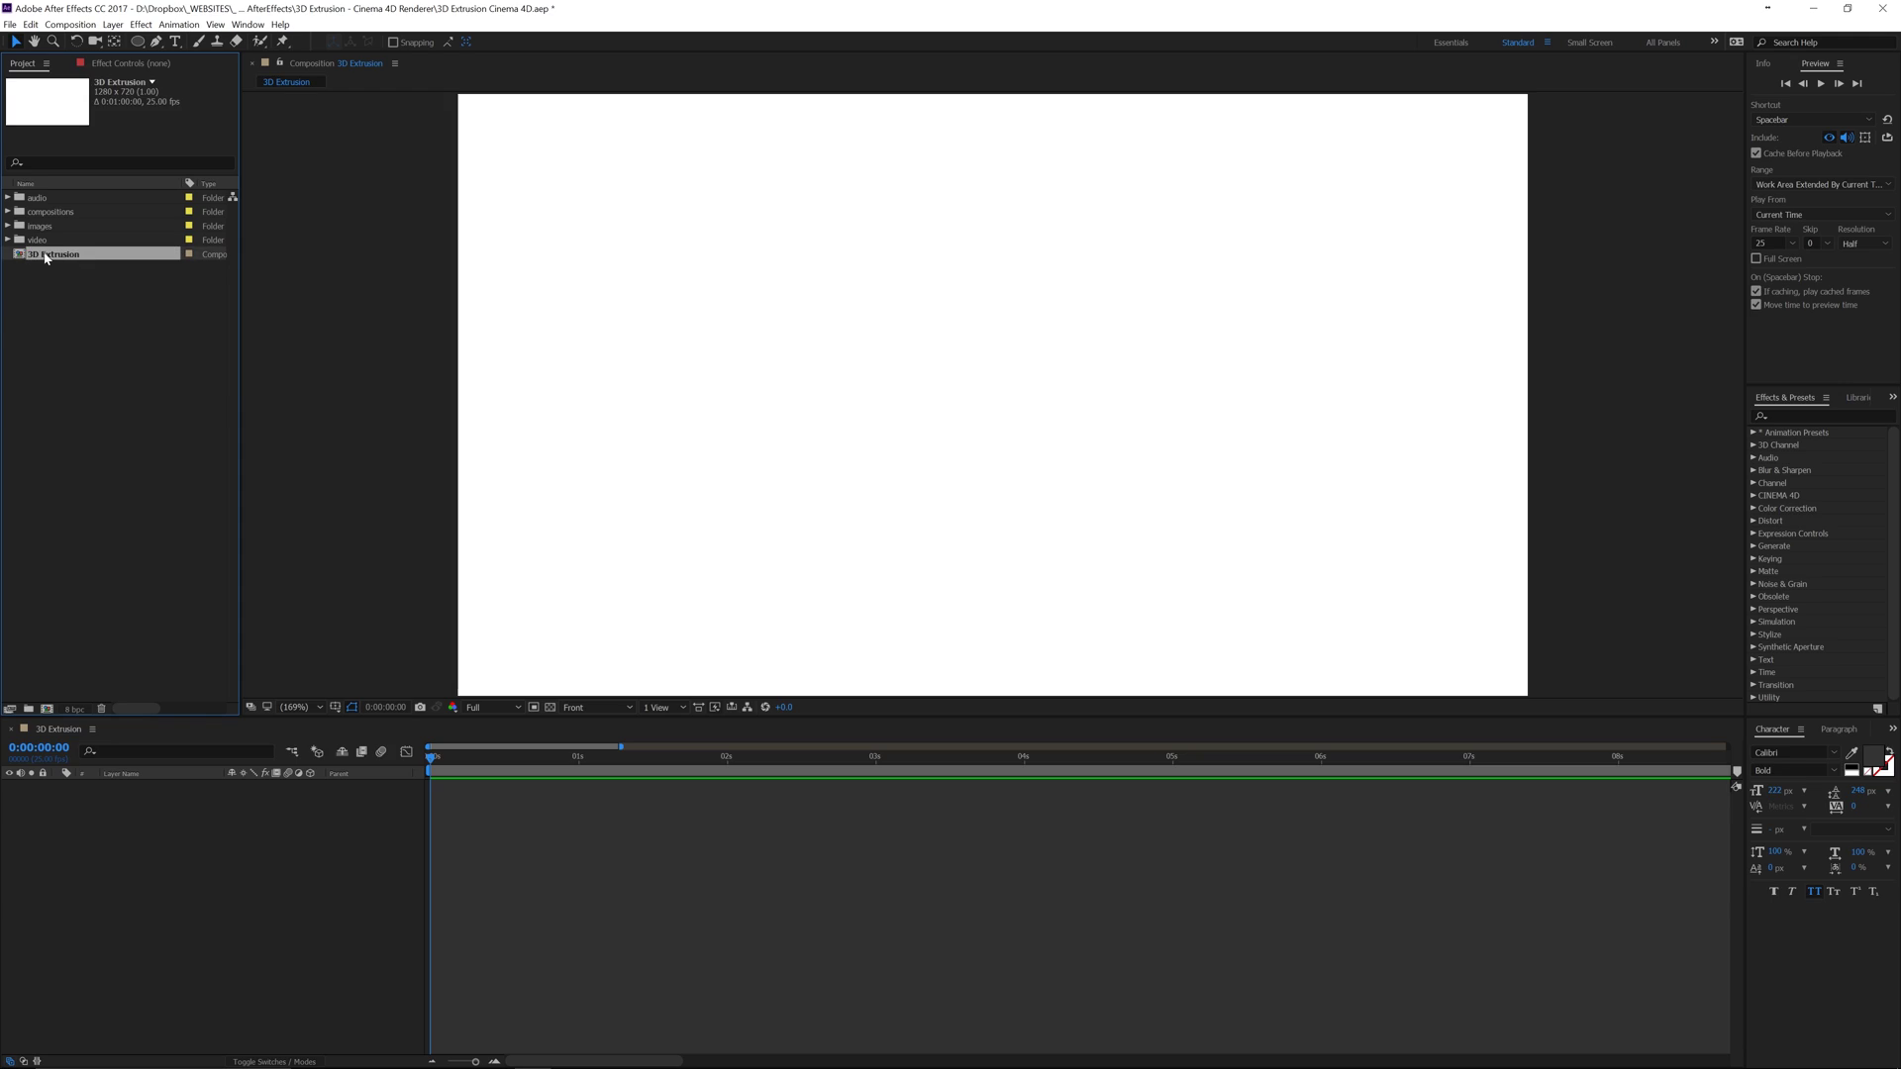
left_click(139, 909)
left_click(138, 42)
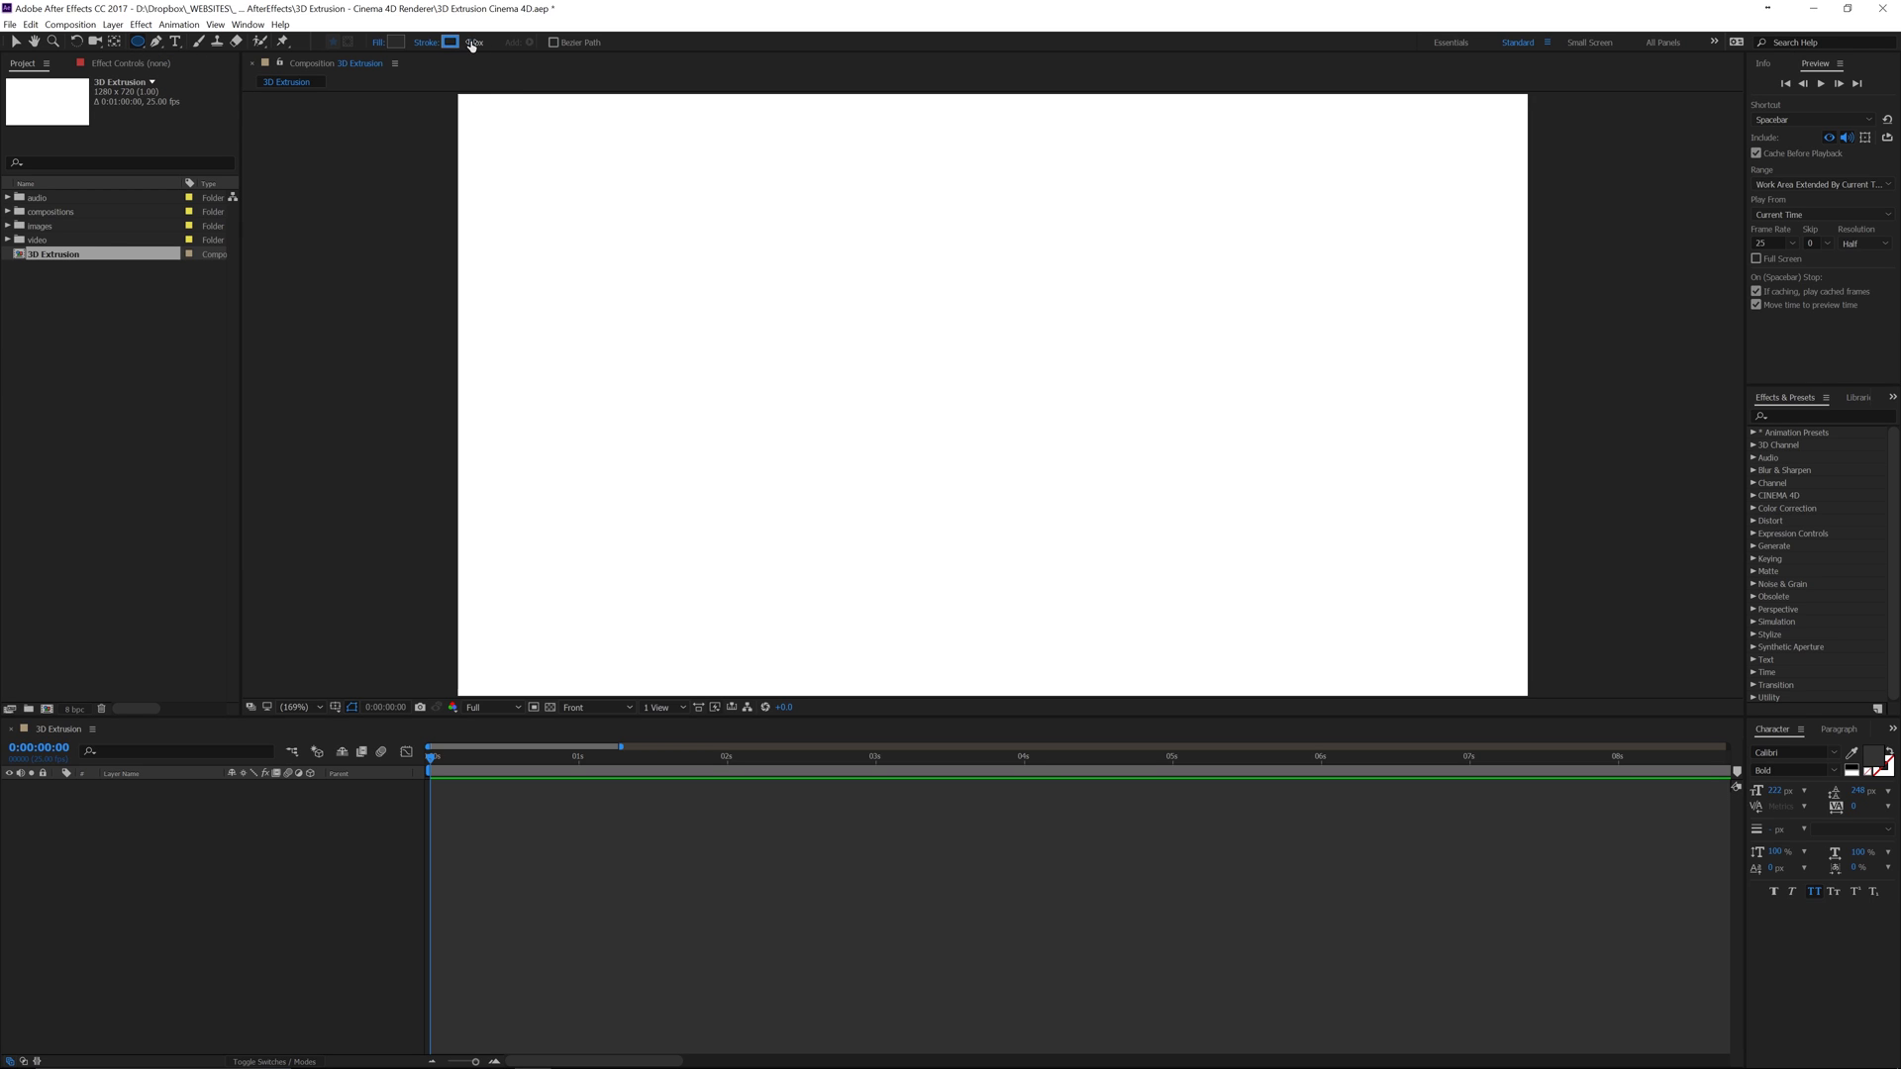
left_click(378, 42)
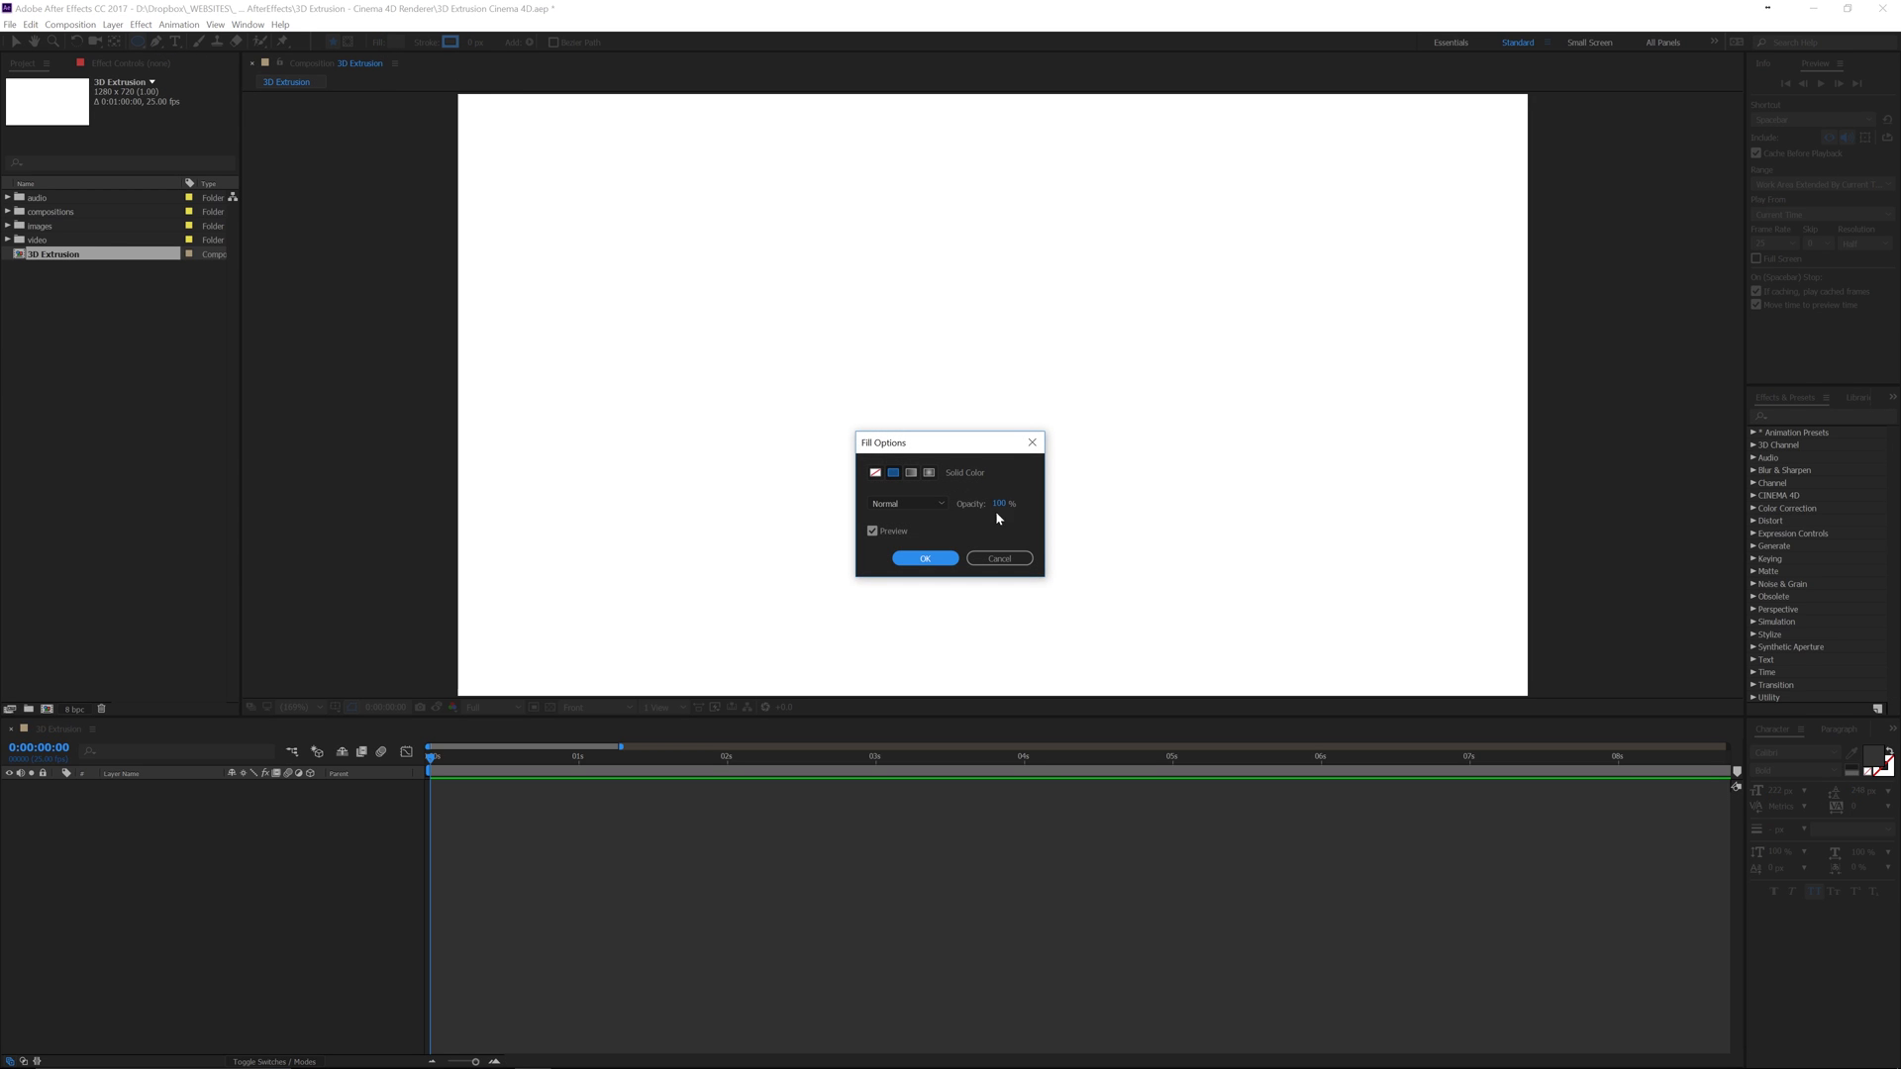
left_click(990, 560)
left_click(392, 45)
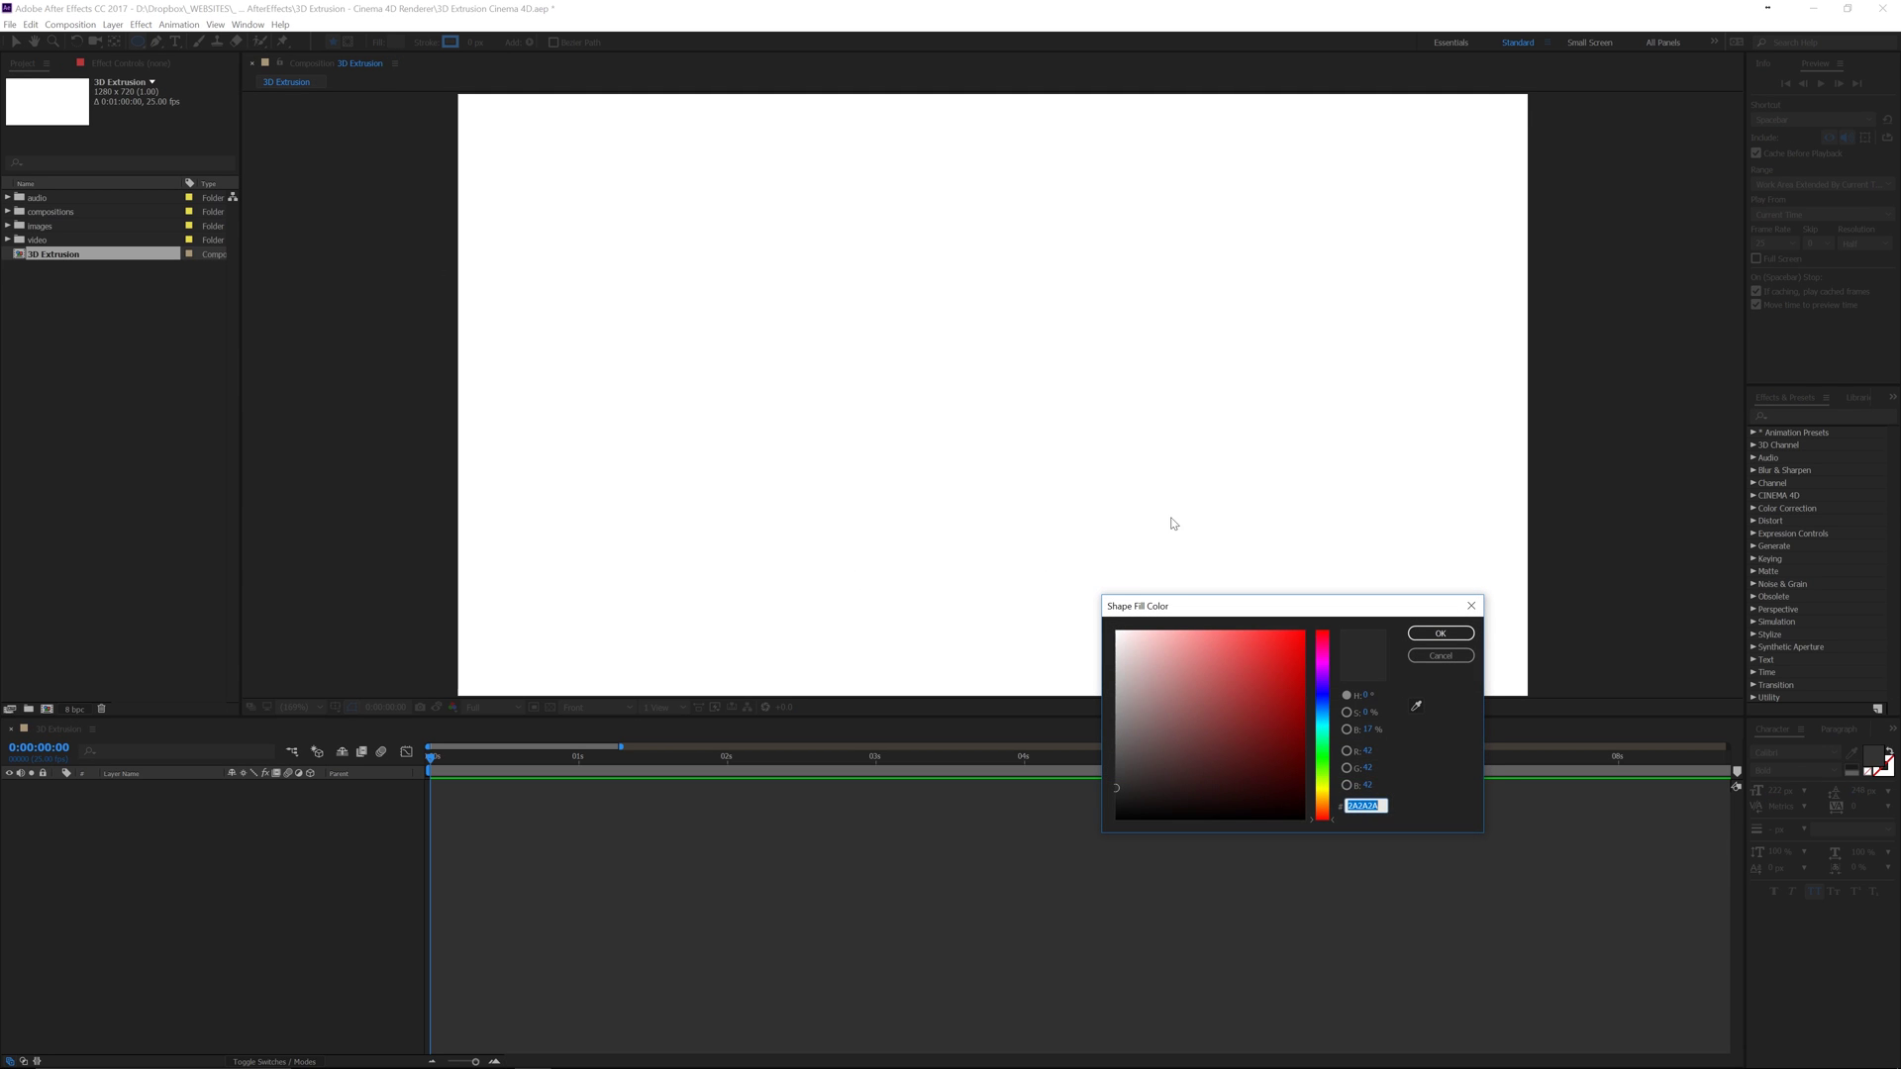
left_click_drag(1325, 691, 1332, 770)
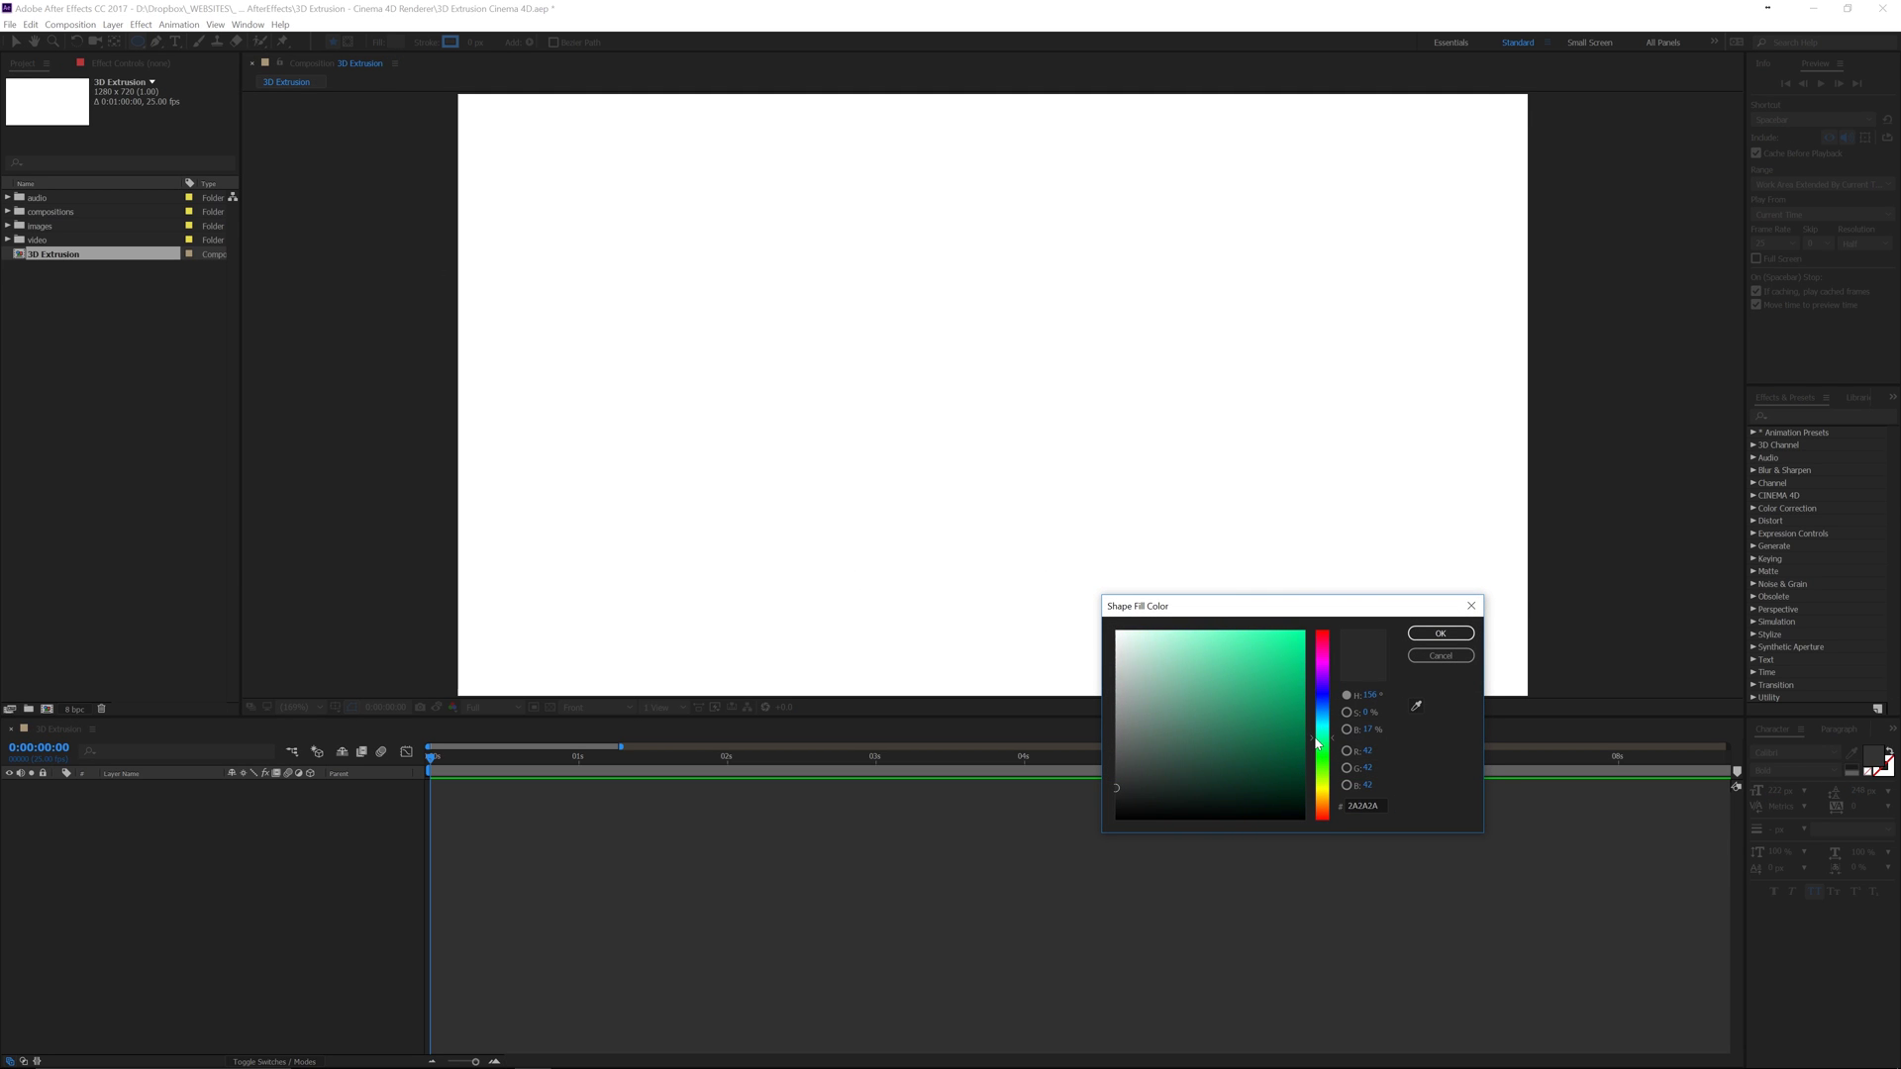
left_click_drag(1272, 644, 1290, 678)
left_click(1439, 634)
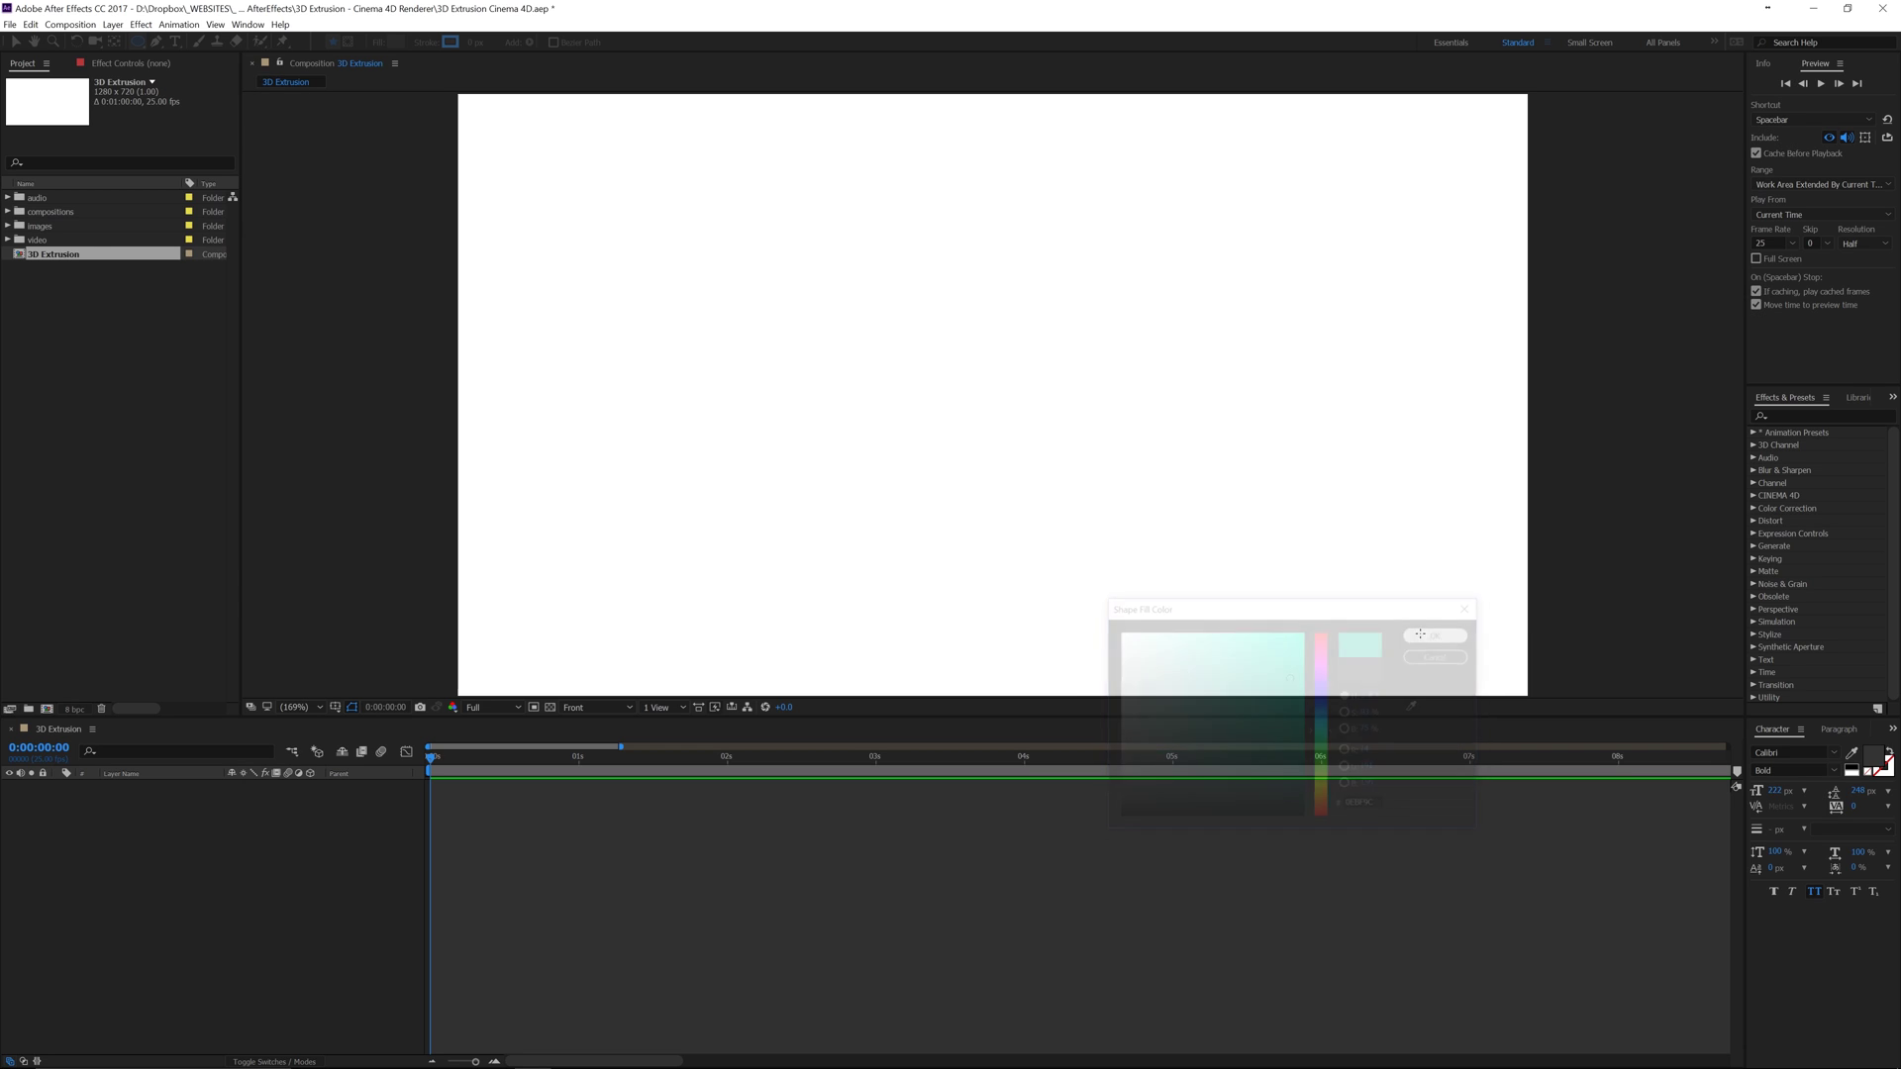
Step: Draw a teal circle in the composition, undo the stray second ellipse, and move the circle nearer the centre
left_click_drag(751, 253, 1101, 603)
left_click_drag(996, 459, 1027, 439)
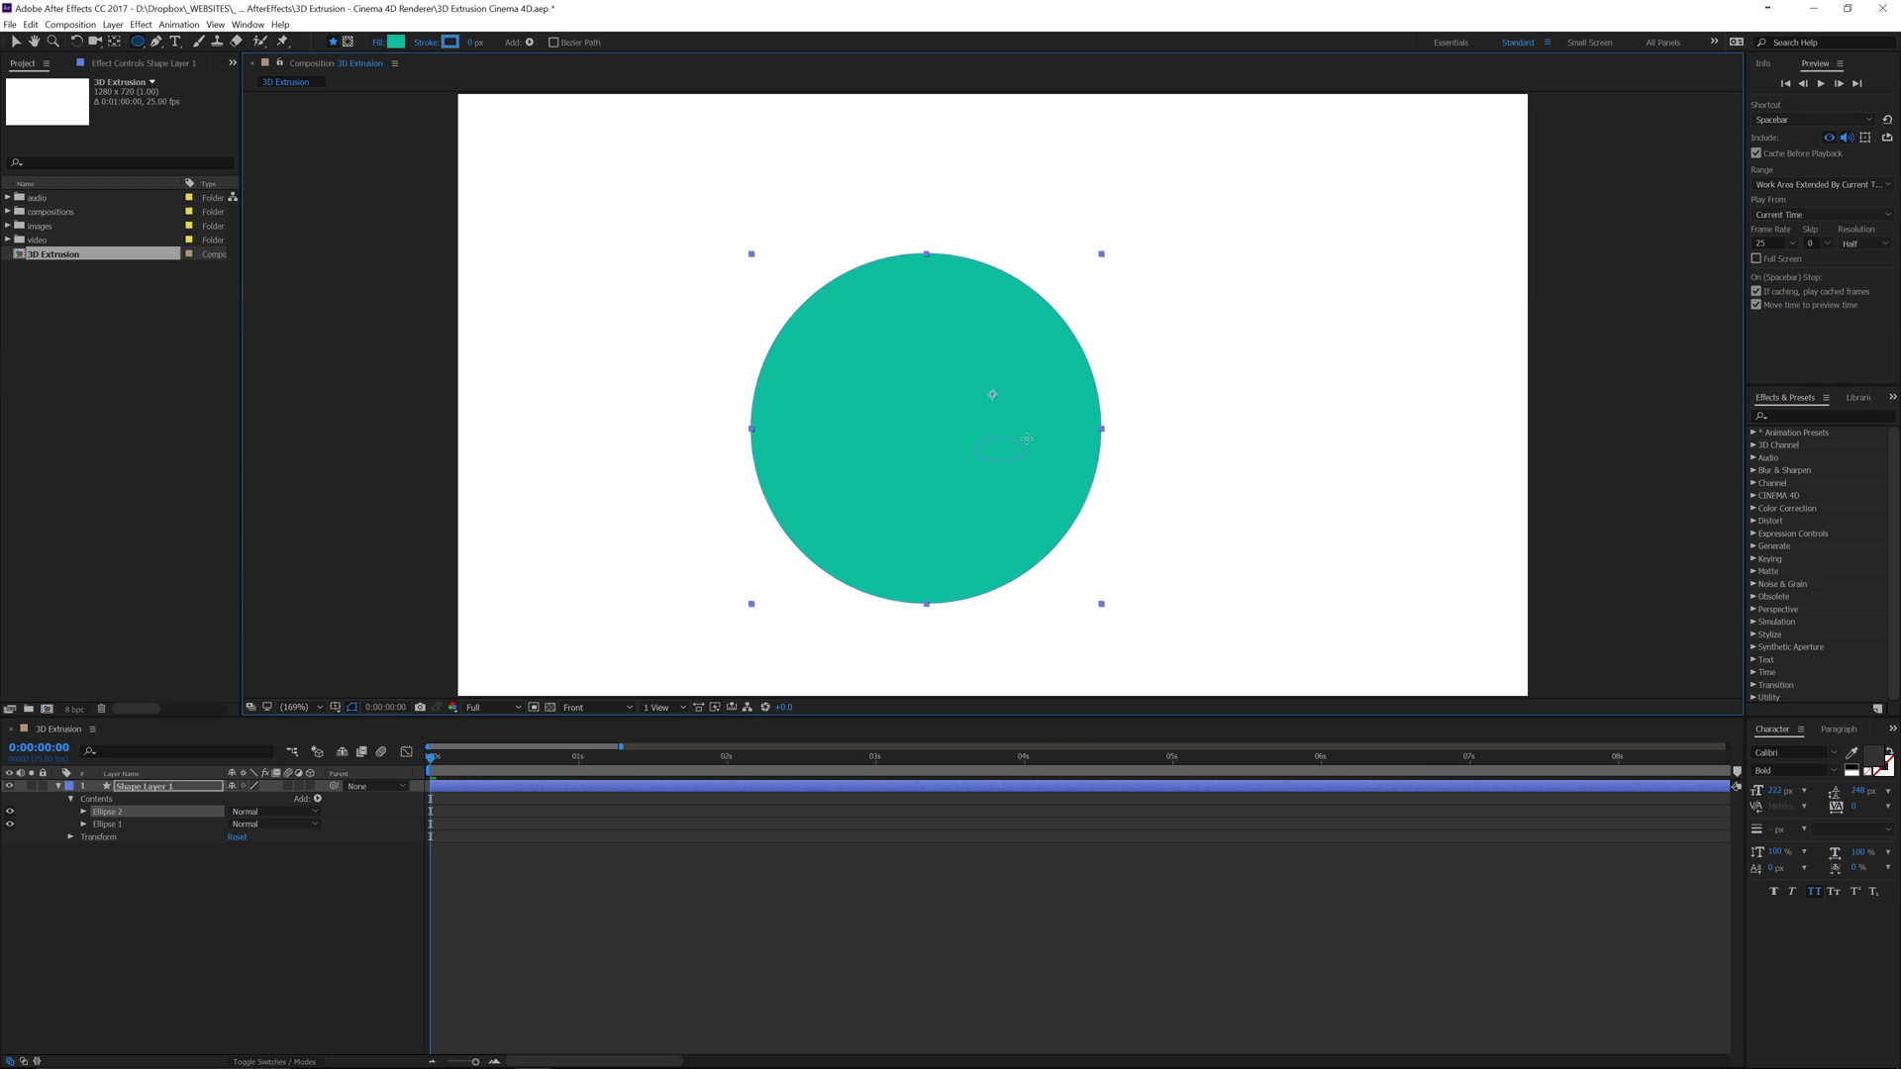
key("ctrl+z")
key("v")
left_click_drag(912, 476, 956, 435)
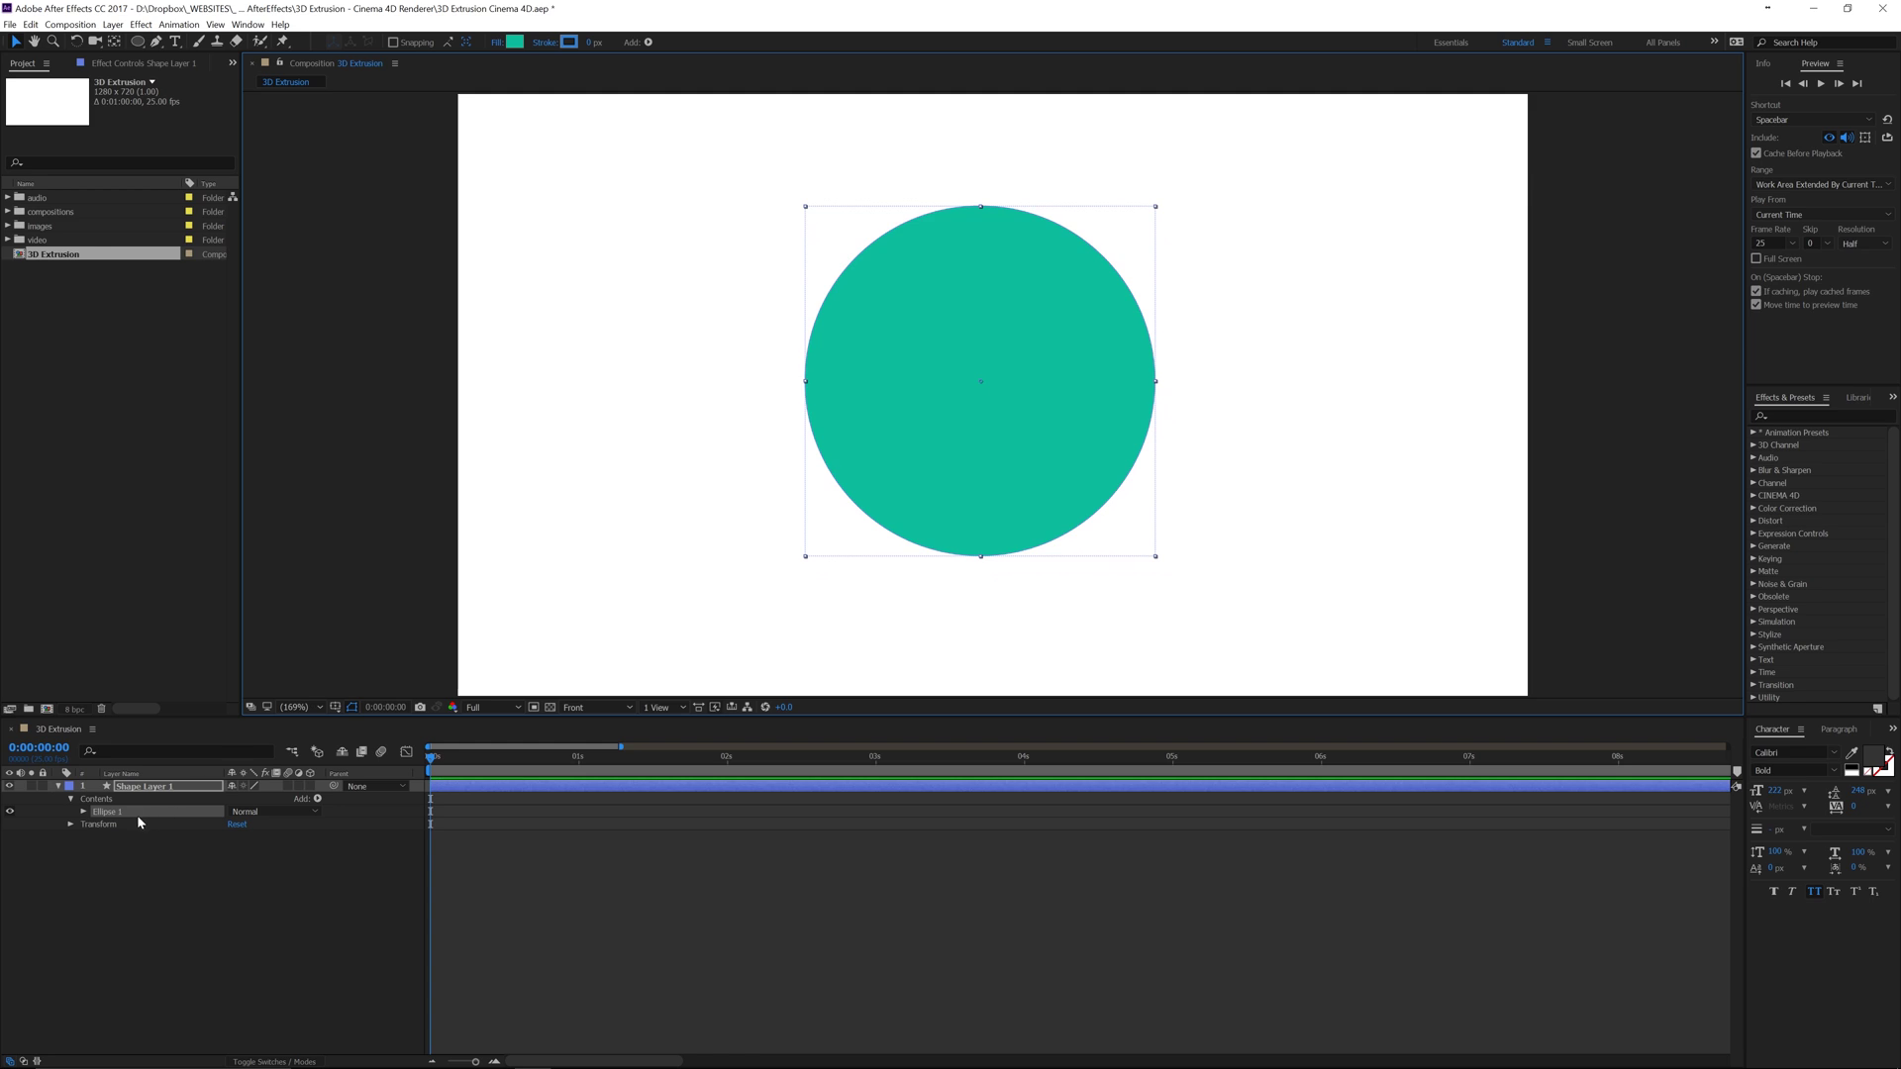
Step: Change the circle's fill colour to a slightly darker, less saturated teal
left_click(85, 812)
left_click(96, 849)
left_click(236, 887)
mouse_move(1299, 679)
left_mouse_down()
mouse_move(1275, 658)
mouse_move(1248, 679)
mouse_move(1256, 701)
mouse_move(1283, 648)
mouse_move(1273, 743)
mouse_move(1272, 692)
left_mouse_up()
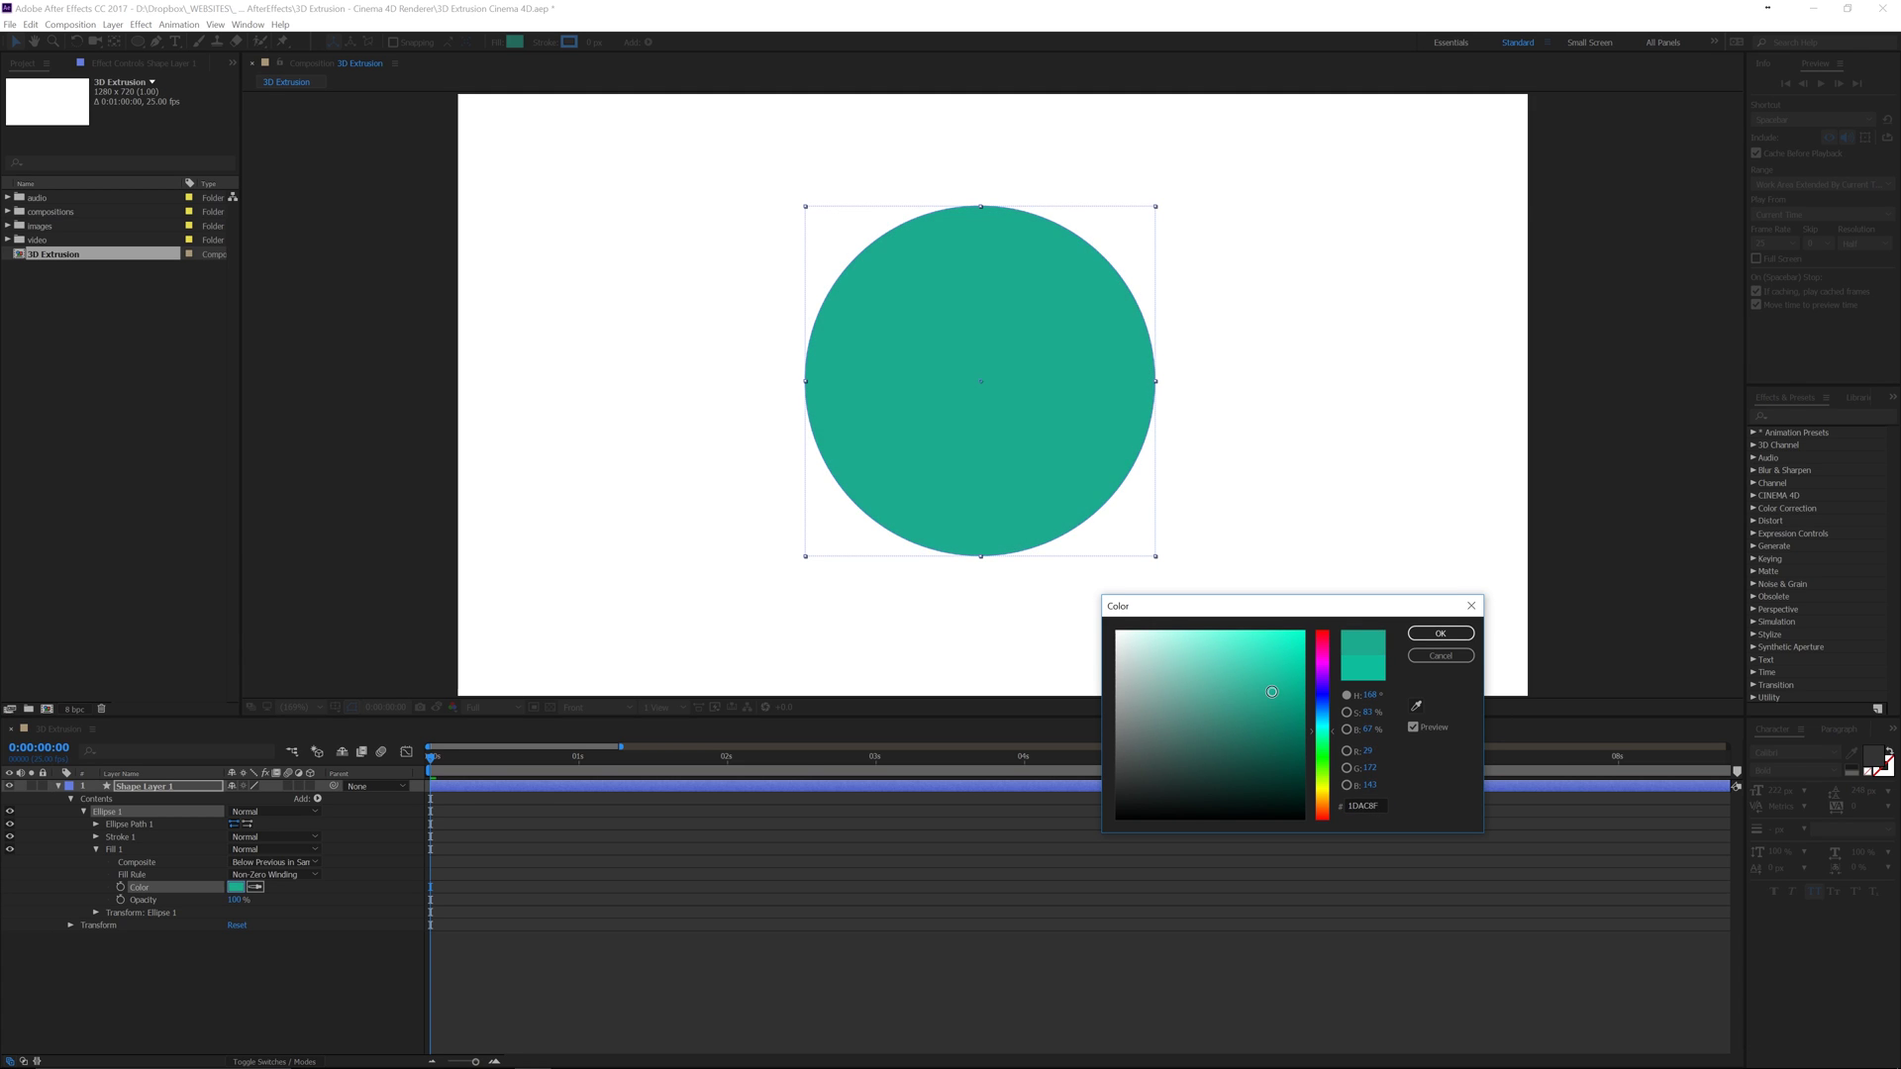
left_click(1438, 636)
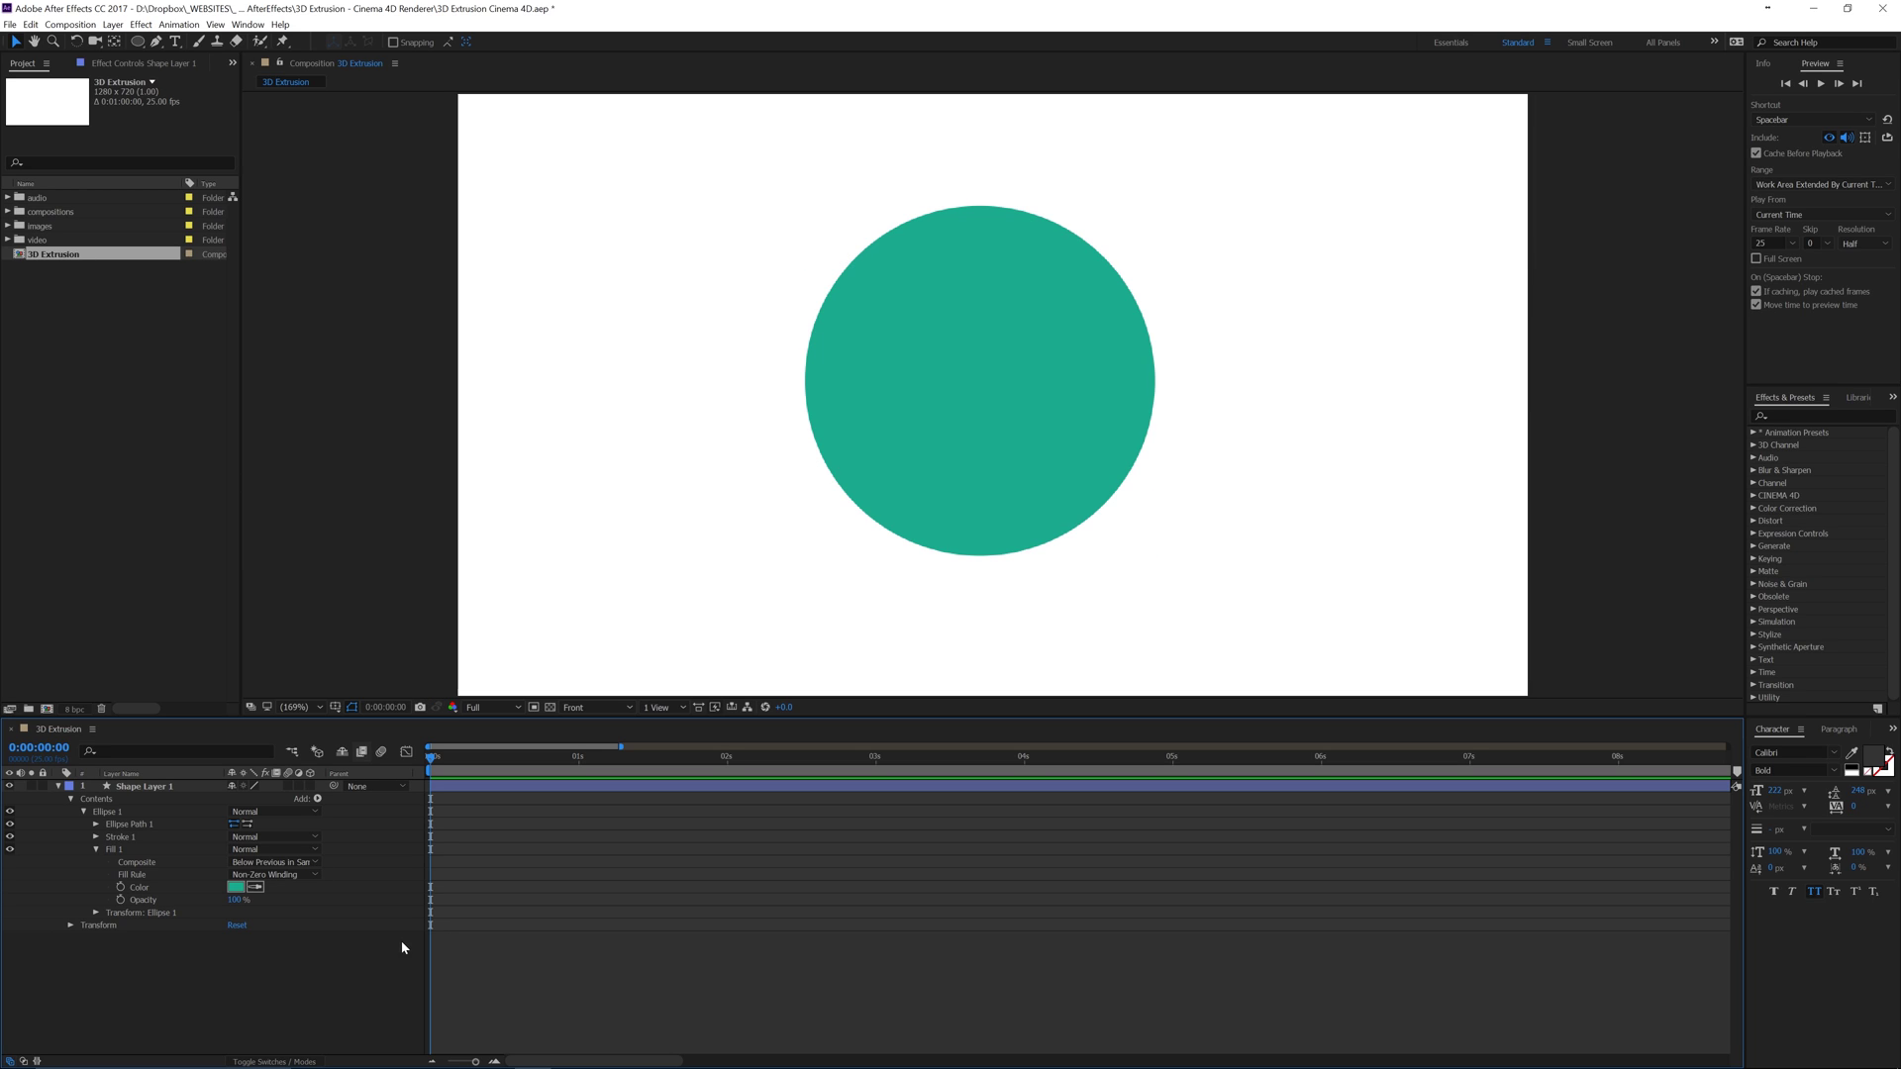
Step: Rename the shape layer as "circle outline"
left_click(159, 793)
key("Return")
type("circler outline")
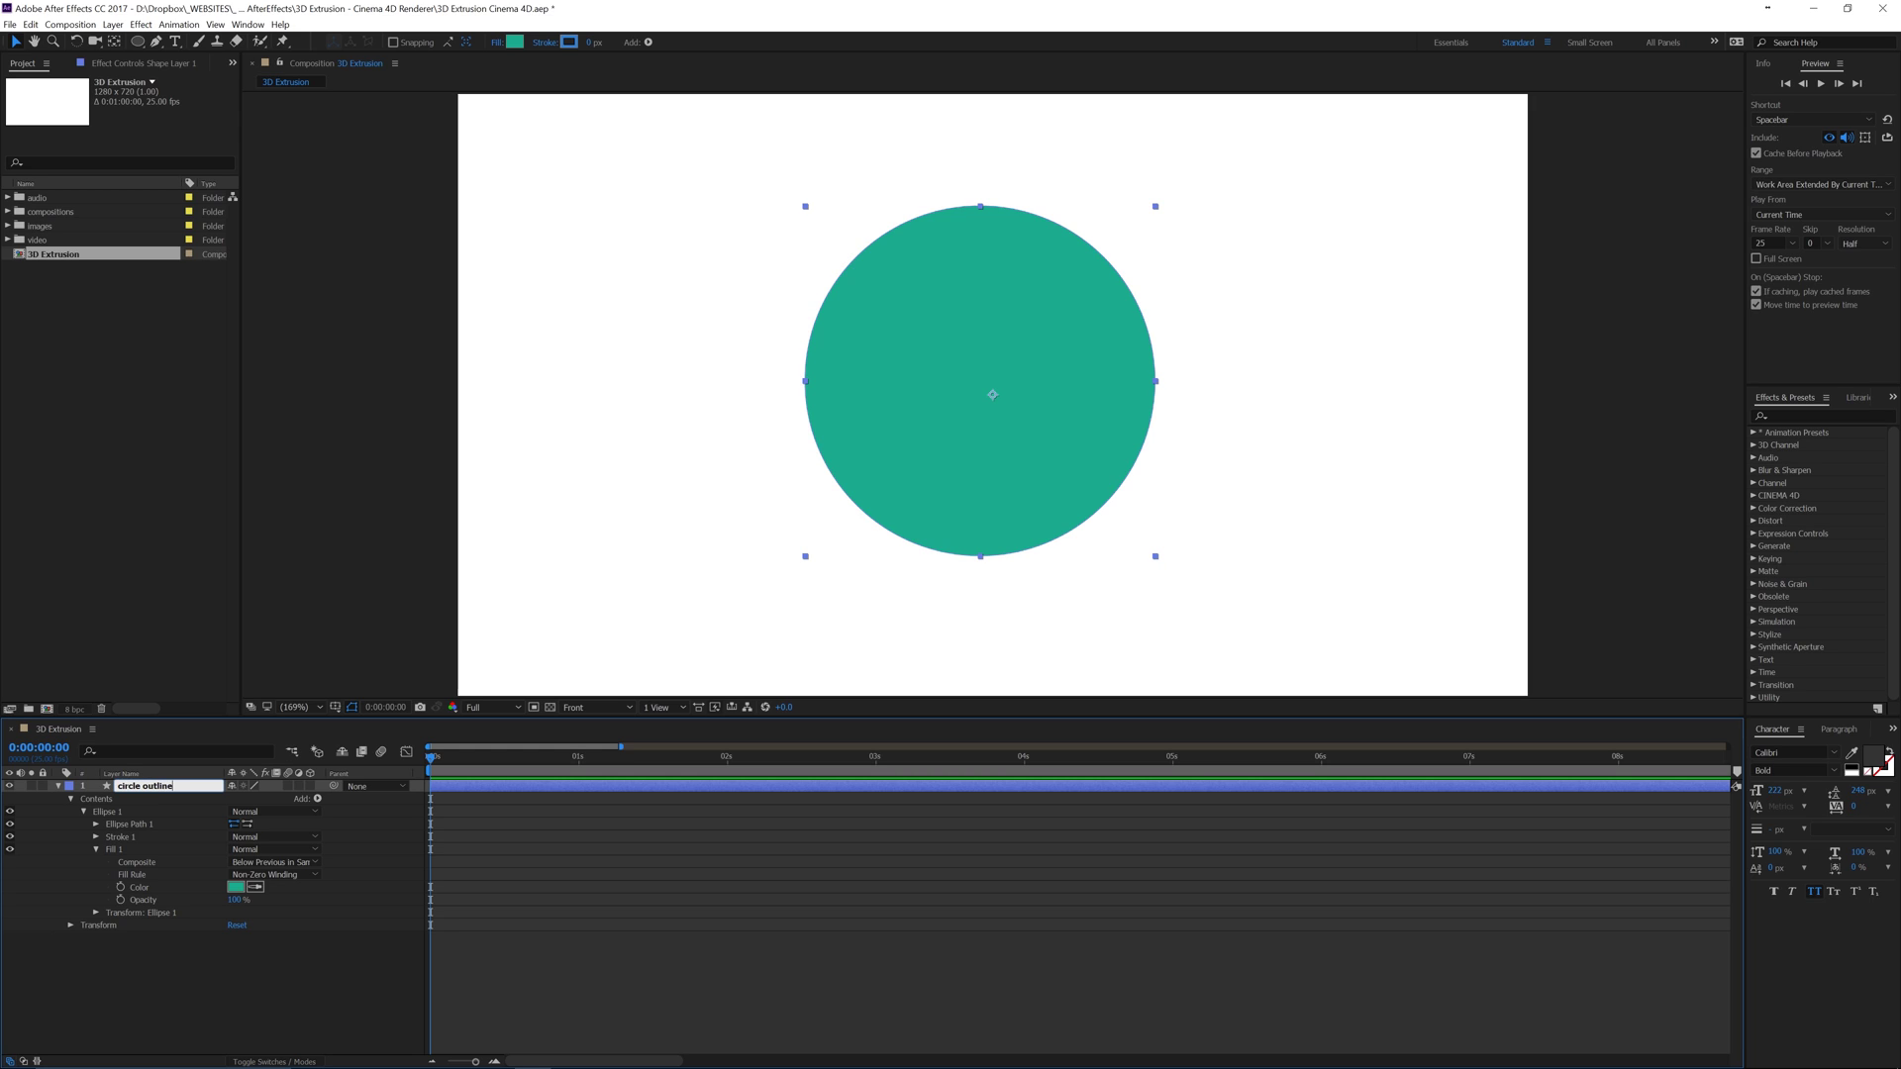
key("Return")
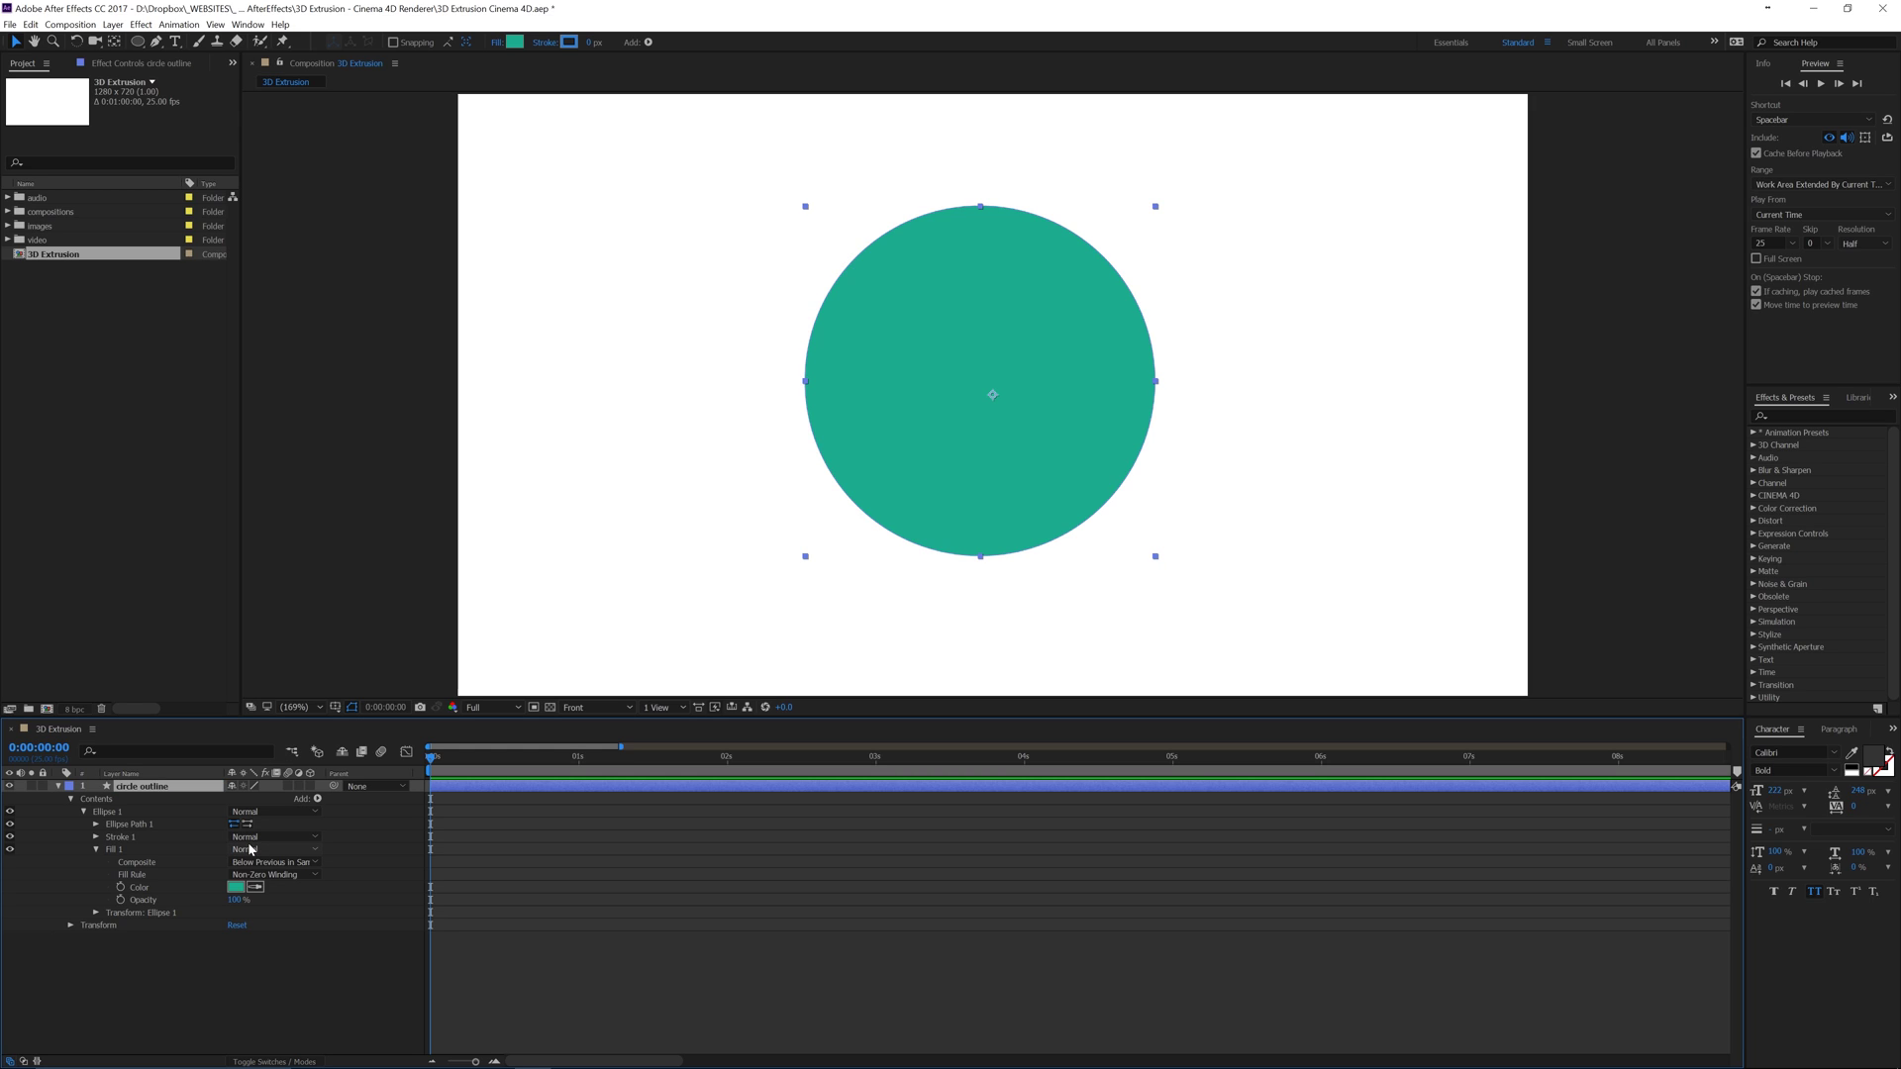
Step: Try adding an ellipse path of about 350 px to the circle outline layer, shift its position, and delete the path
left_click(317, 799)
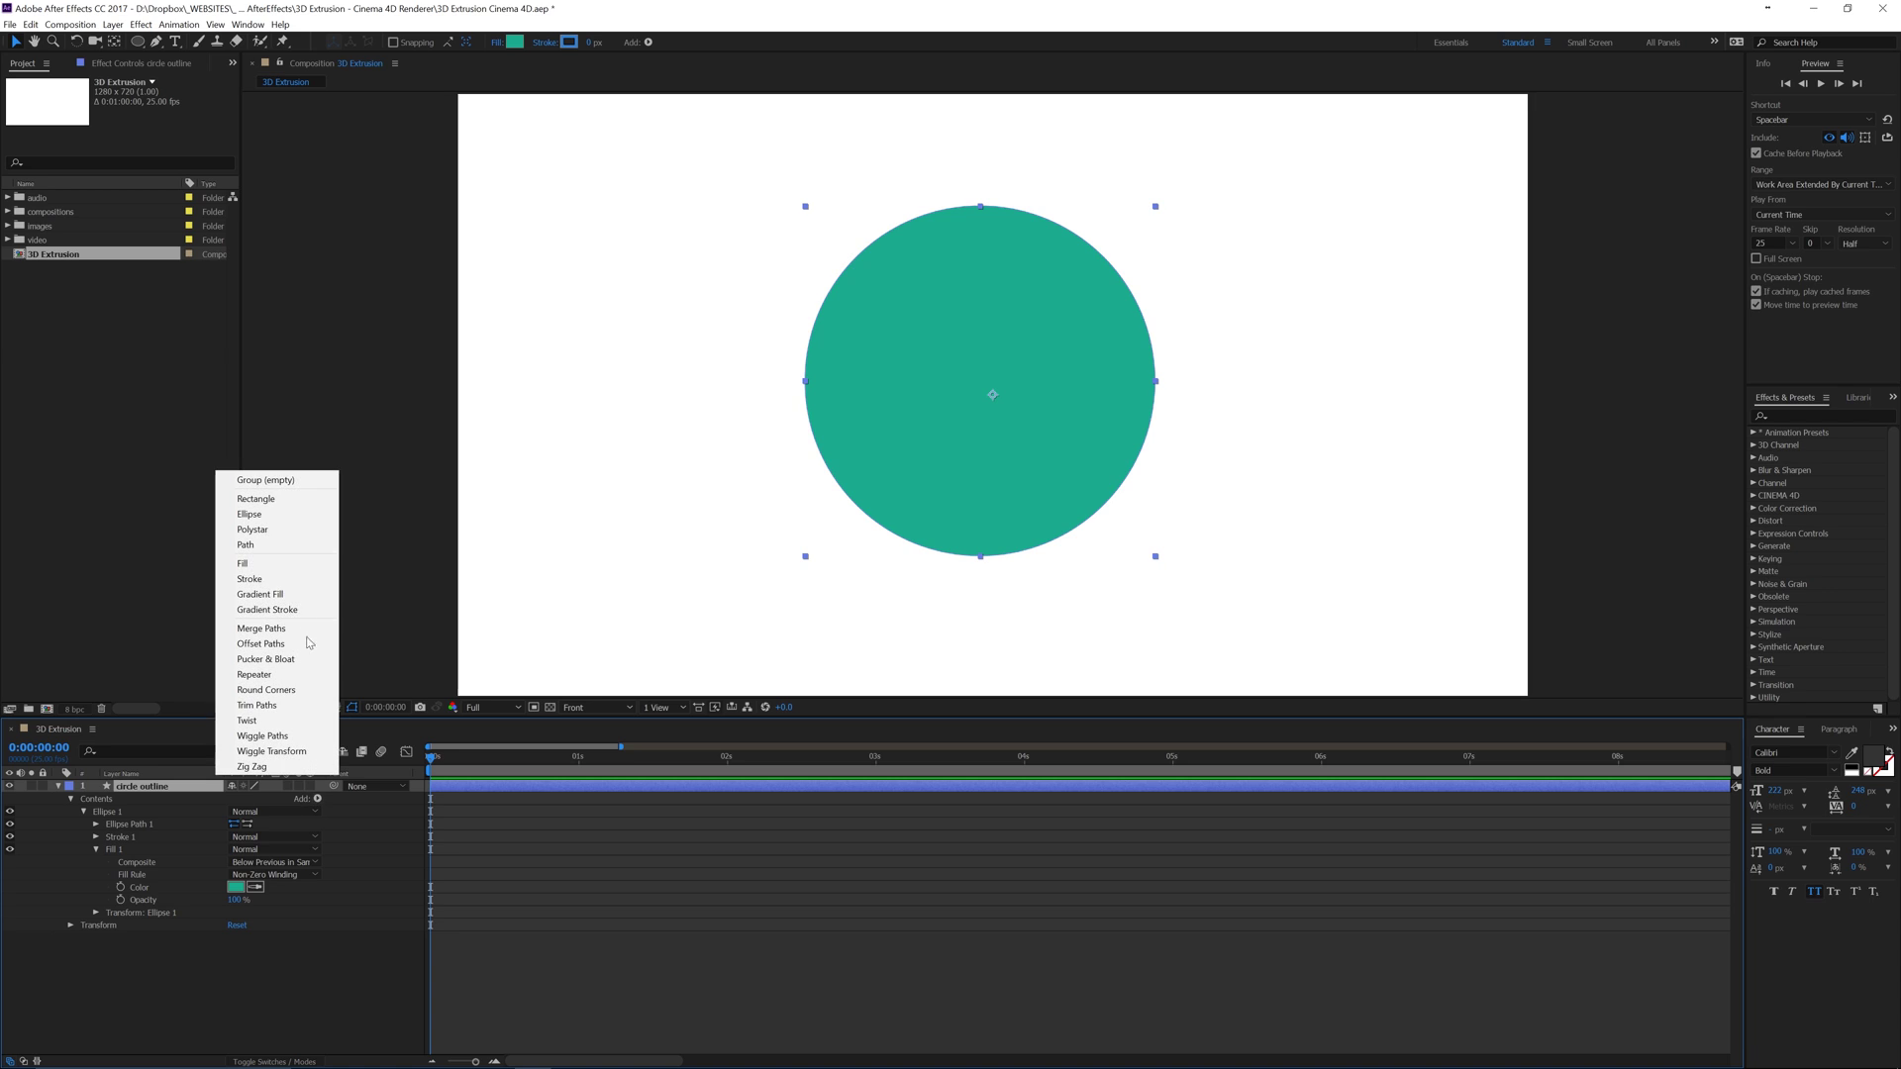
left_click(296, 516)
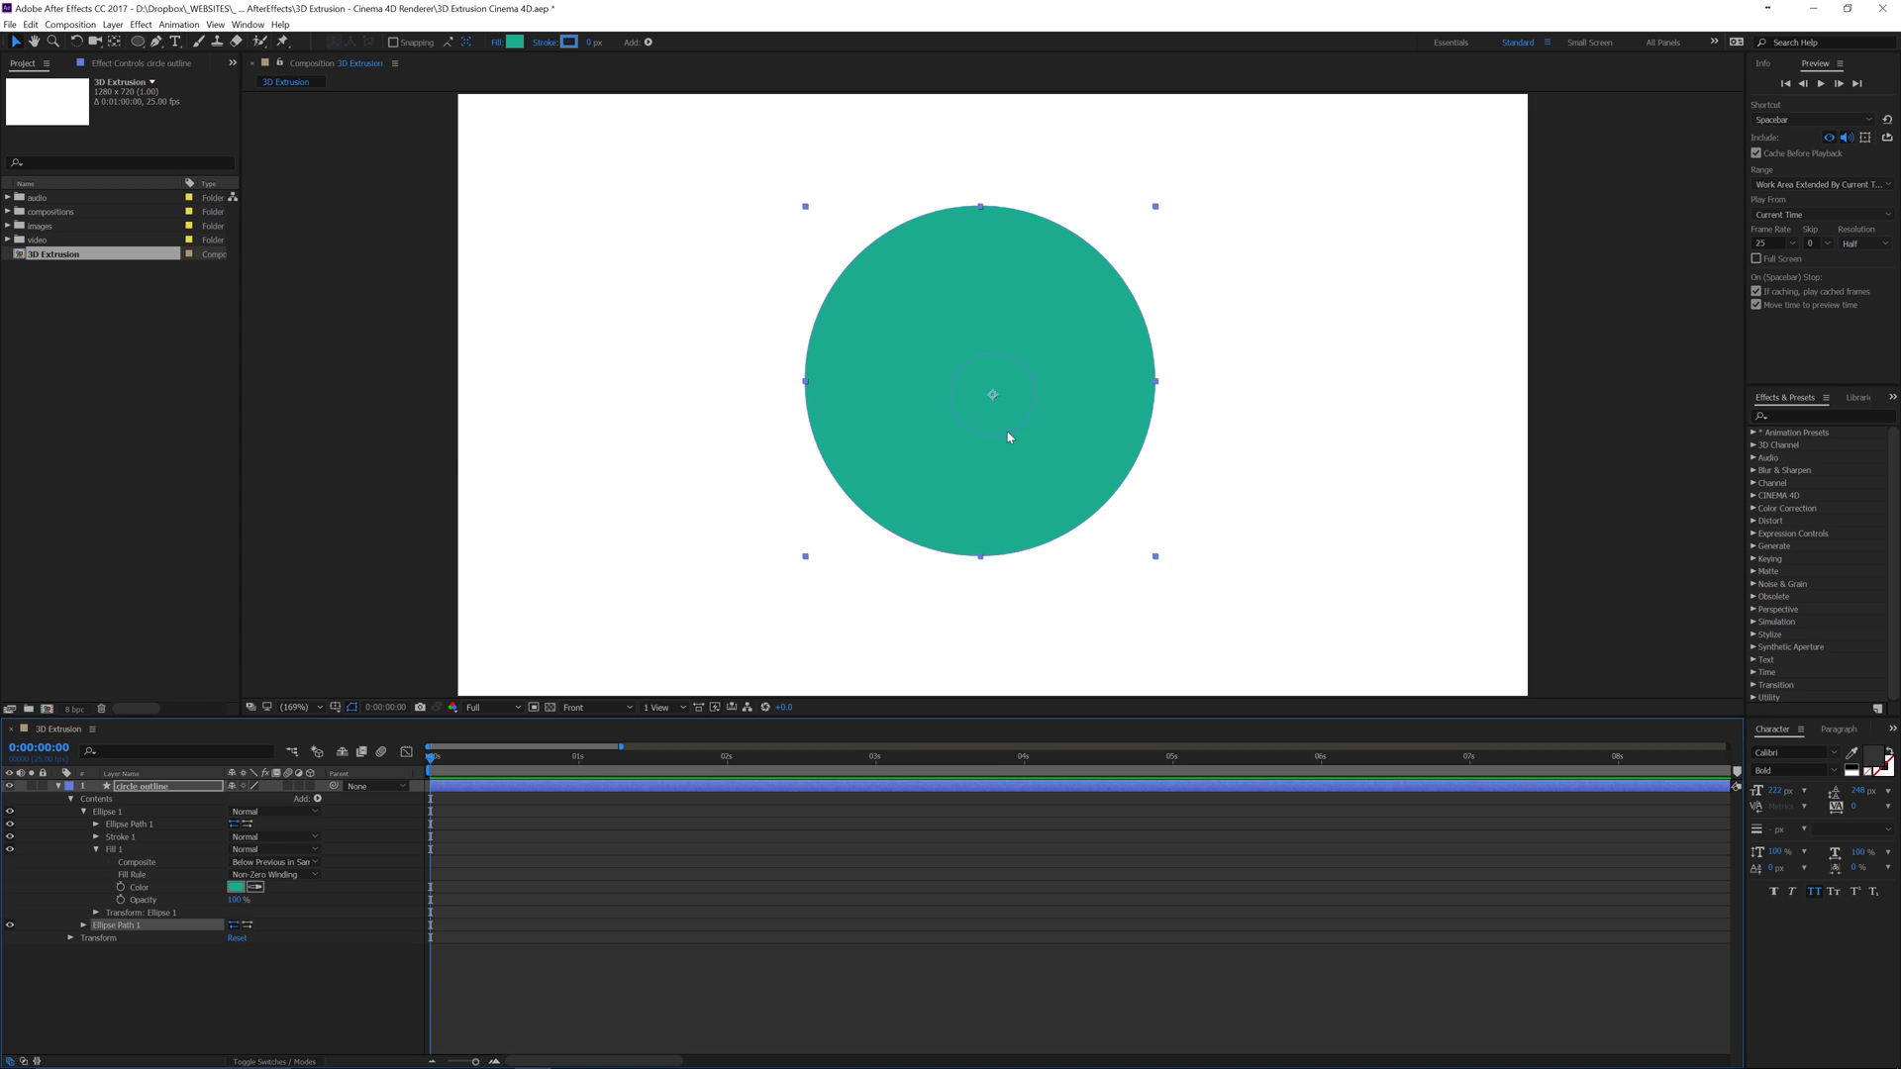
left_click(83, 925)
left_click_drag(248, 944, 424, 914)
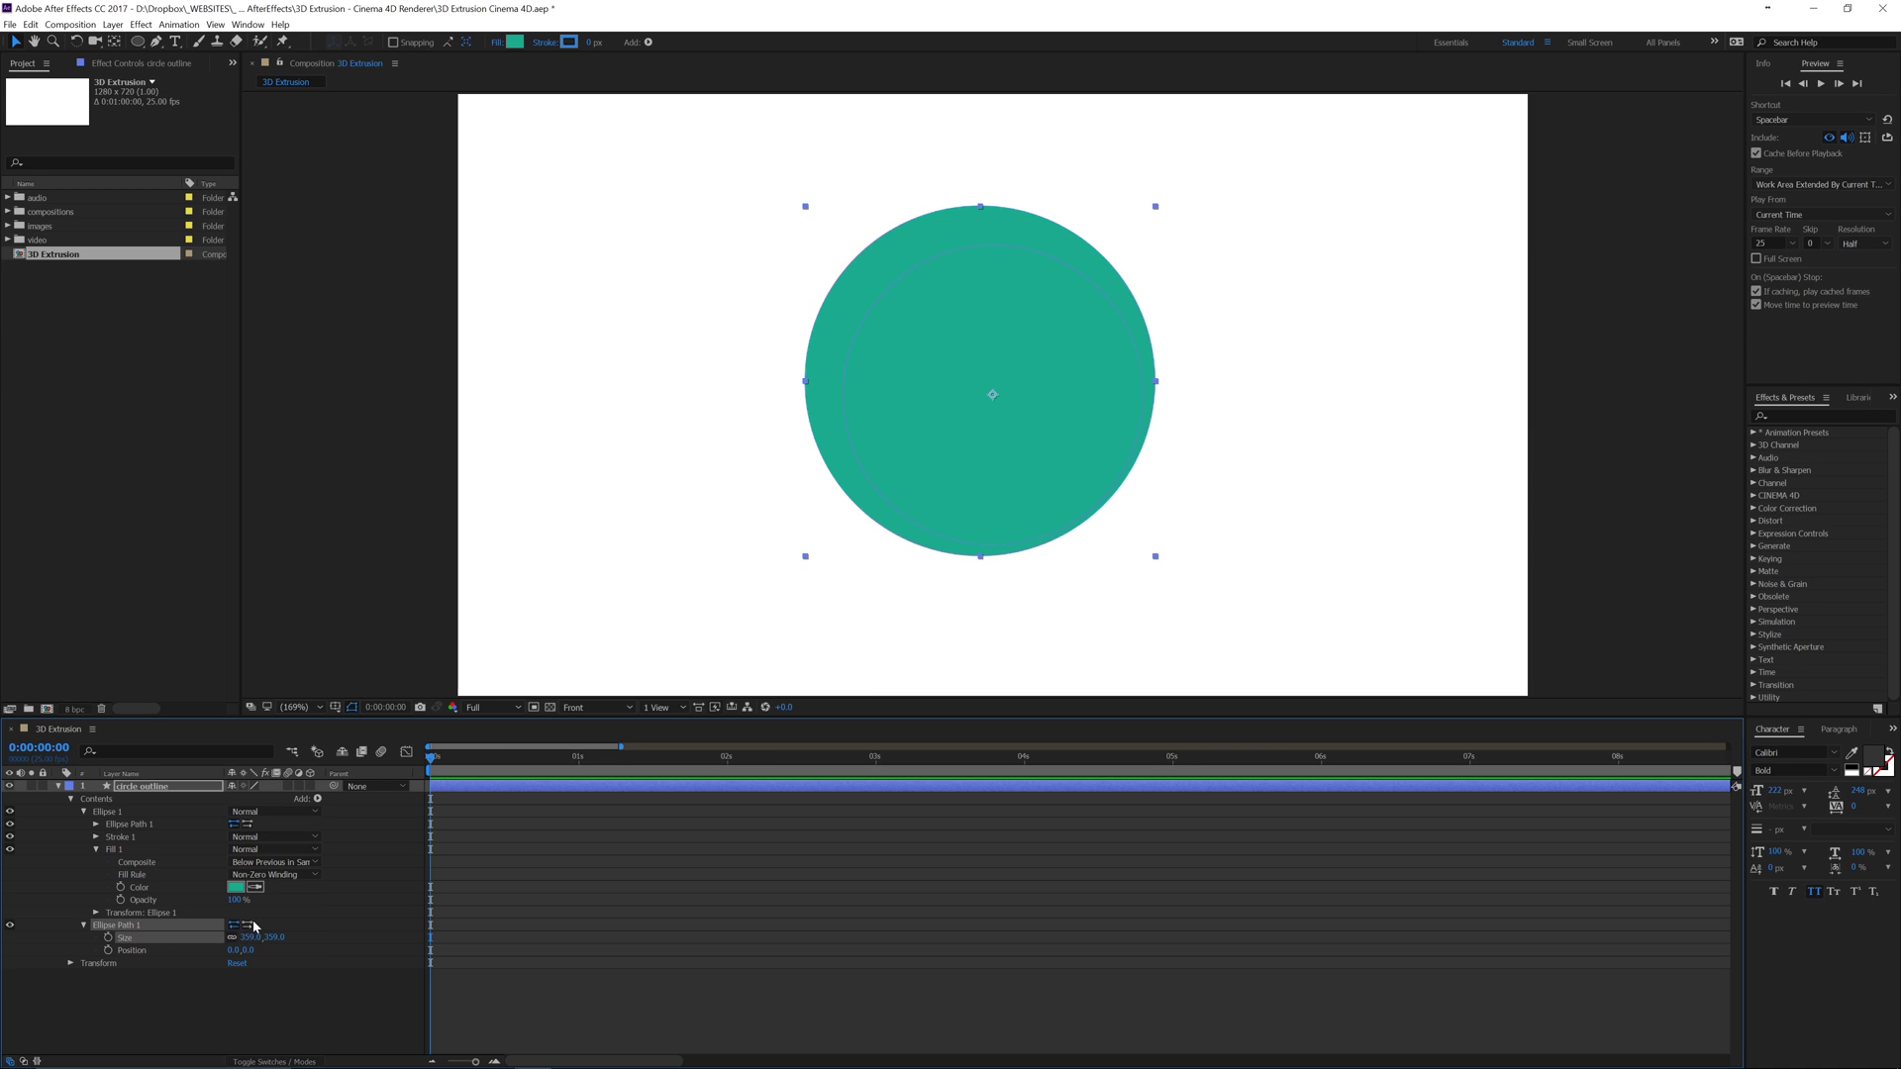
left_click_drag(233, 950, 215, 962)
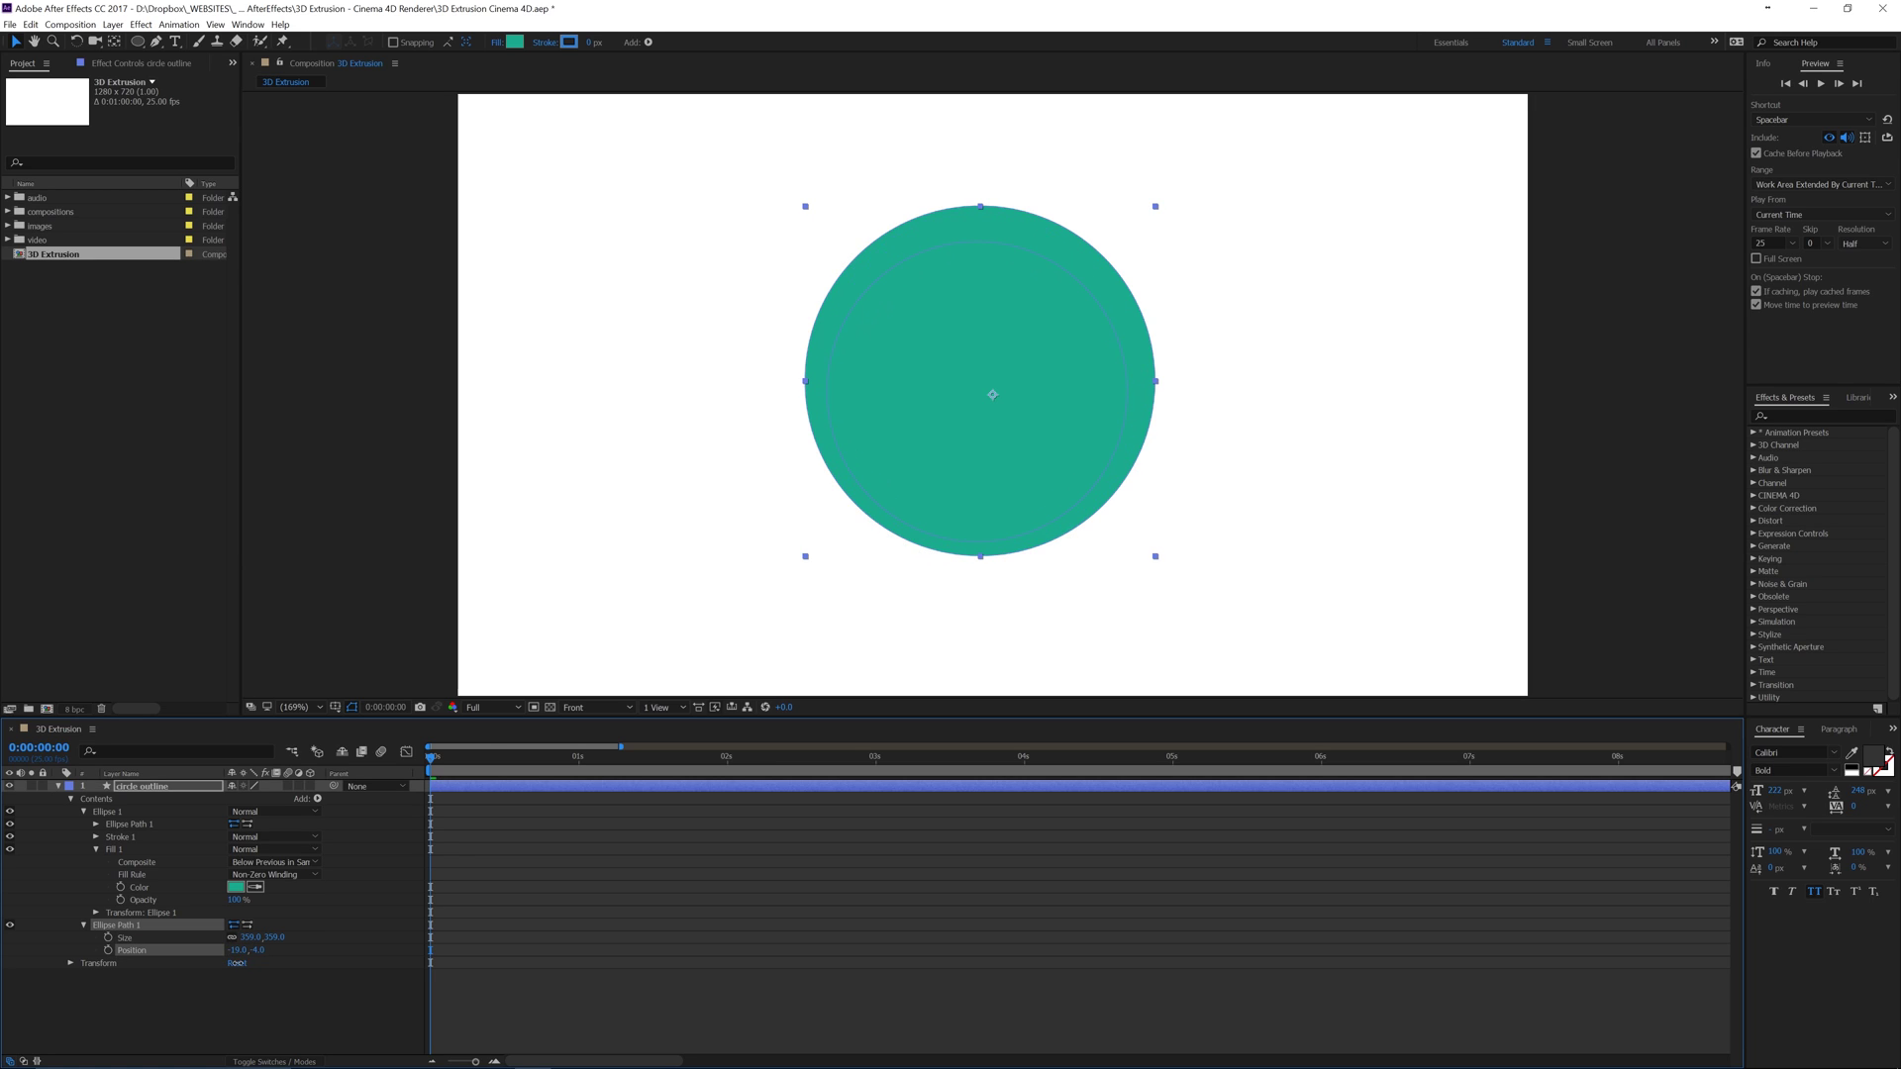
key("Delete")
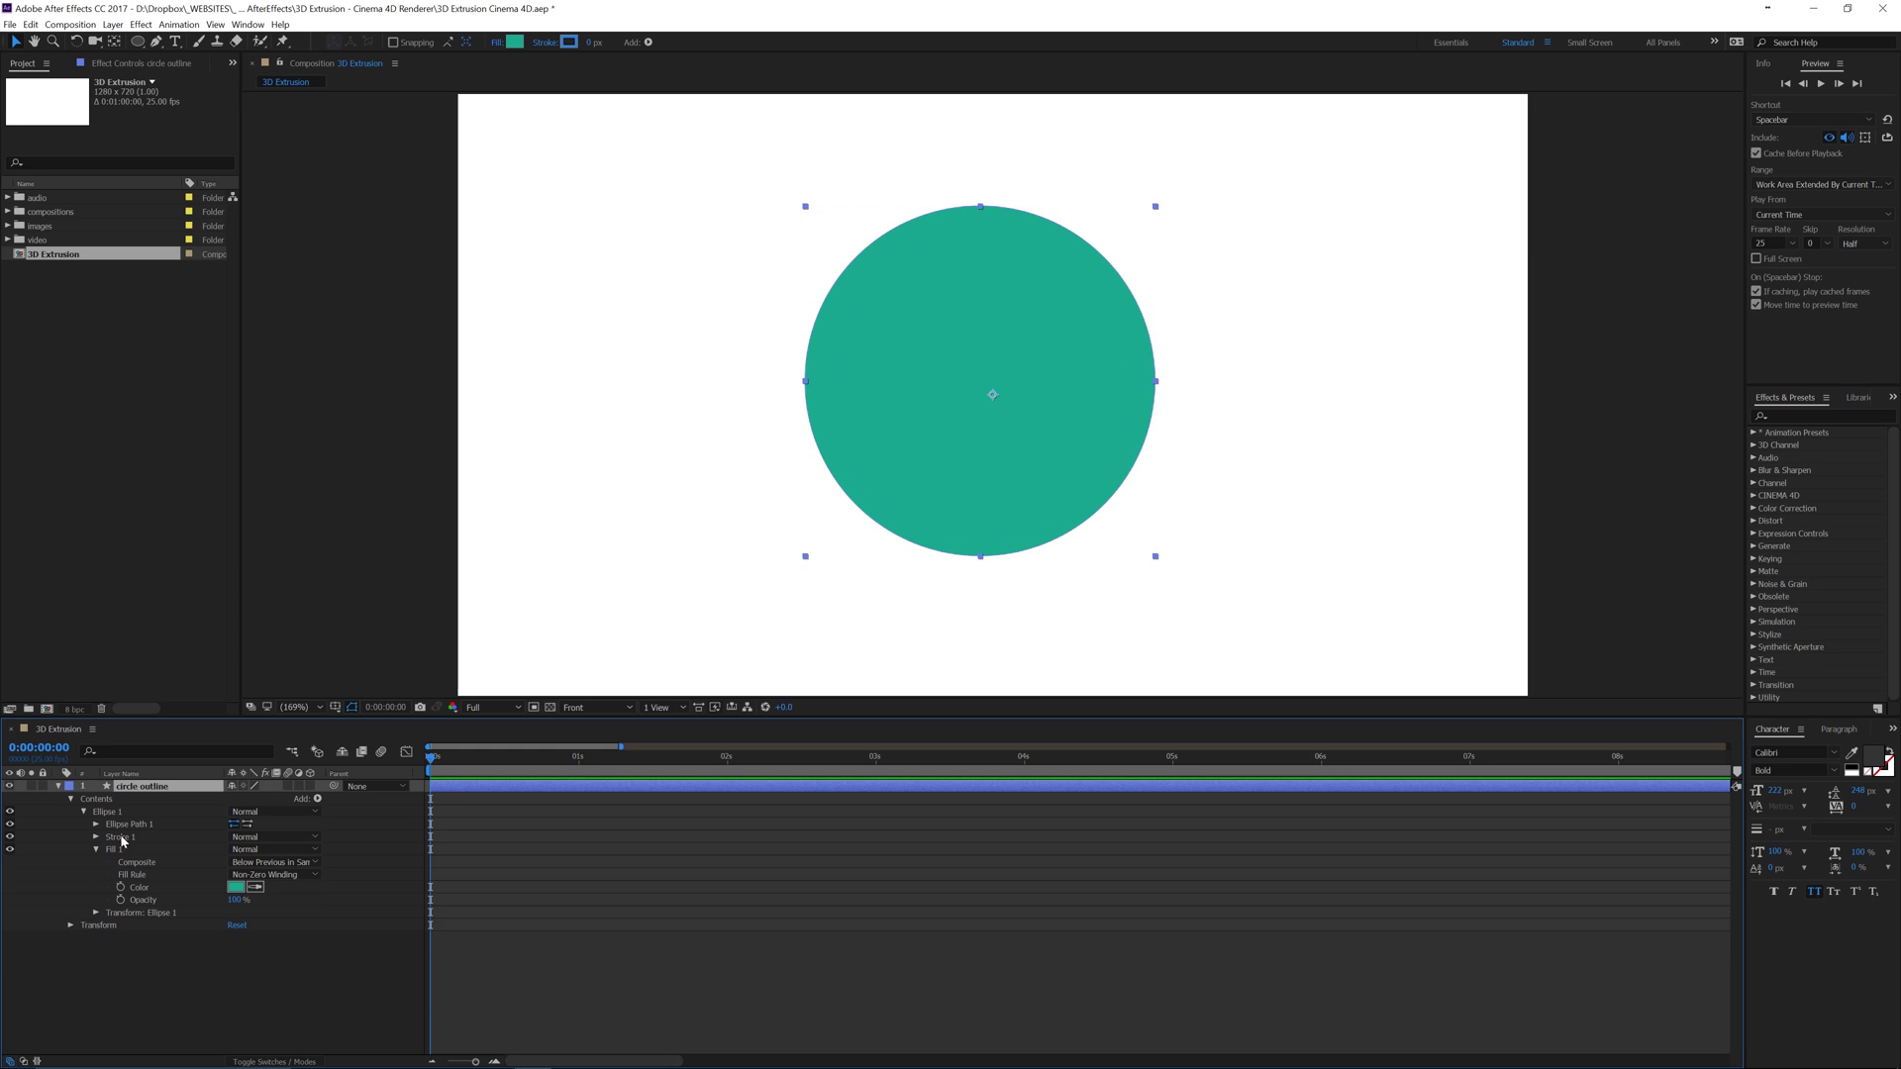
Step: Try adding and repositioning another ellipse path on the circle outline layer, and delete the whole layer
left_click(232, 1008)
left_click(183, 789)
left_click(317, 798)
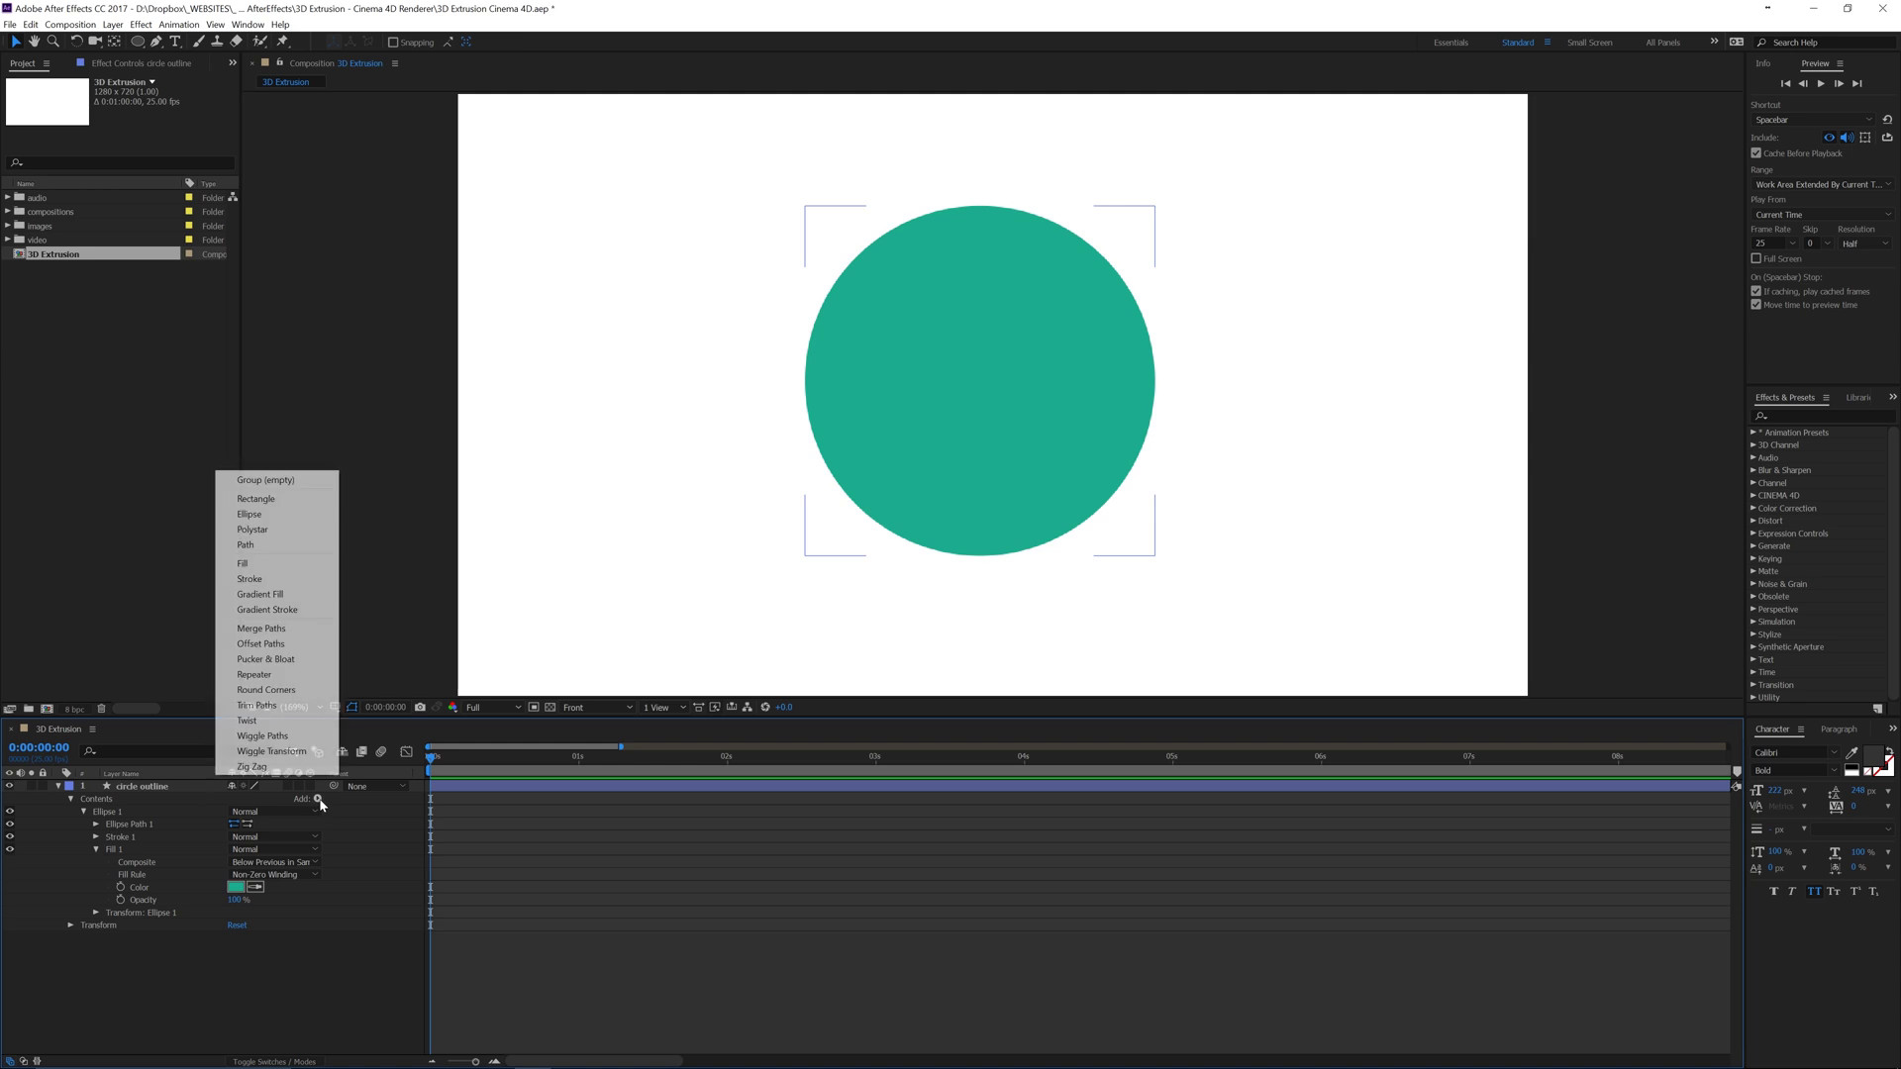
left_click(283, 516)
left_click_drag(1106, 447, 1118, 465)
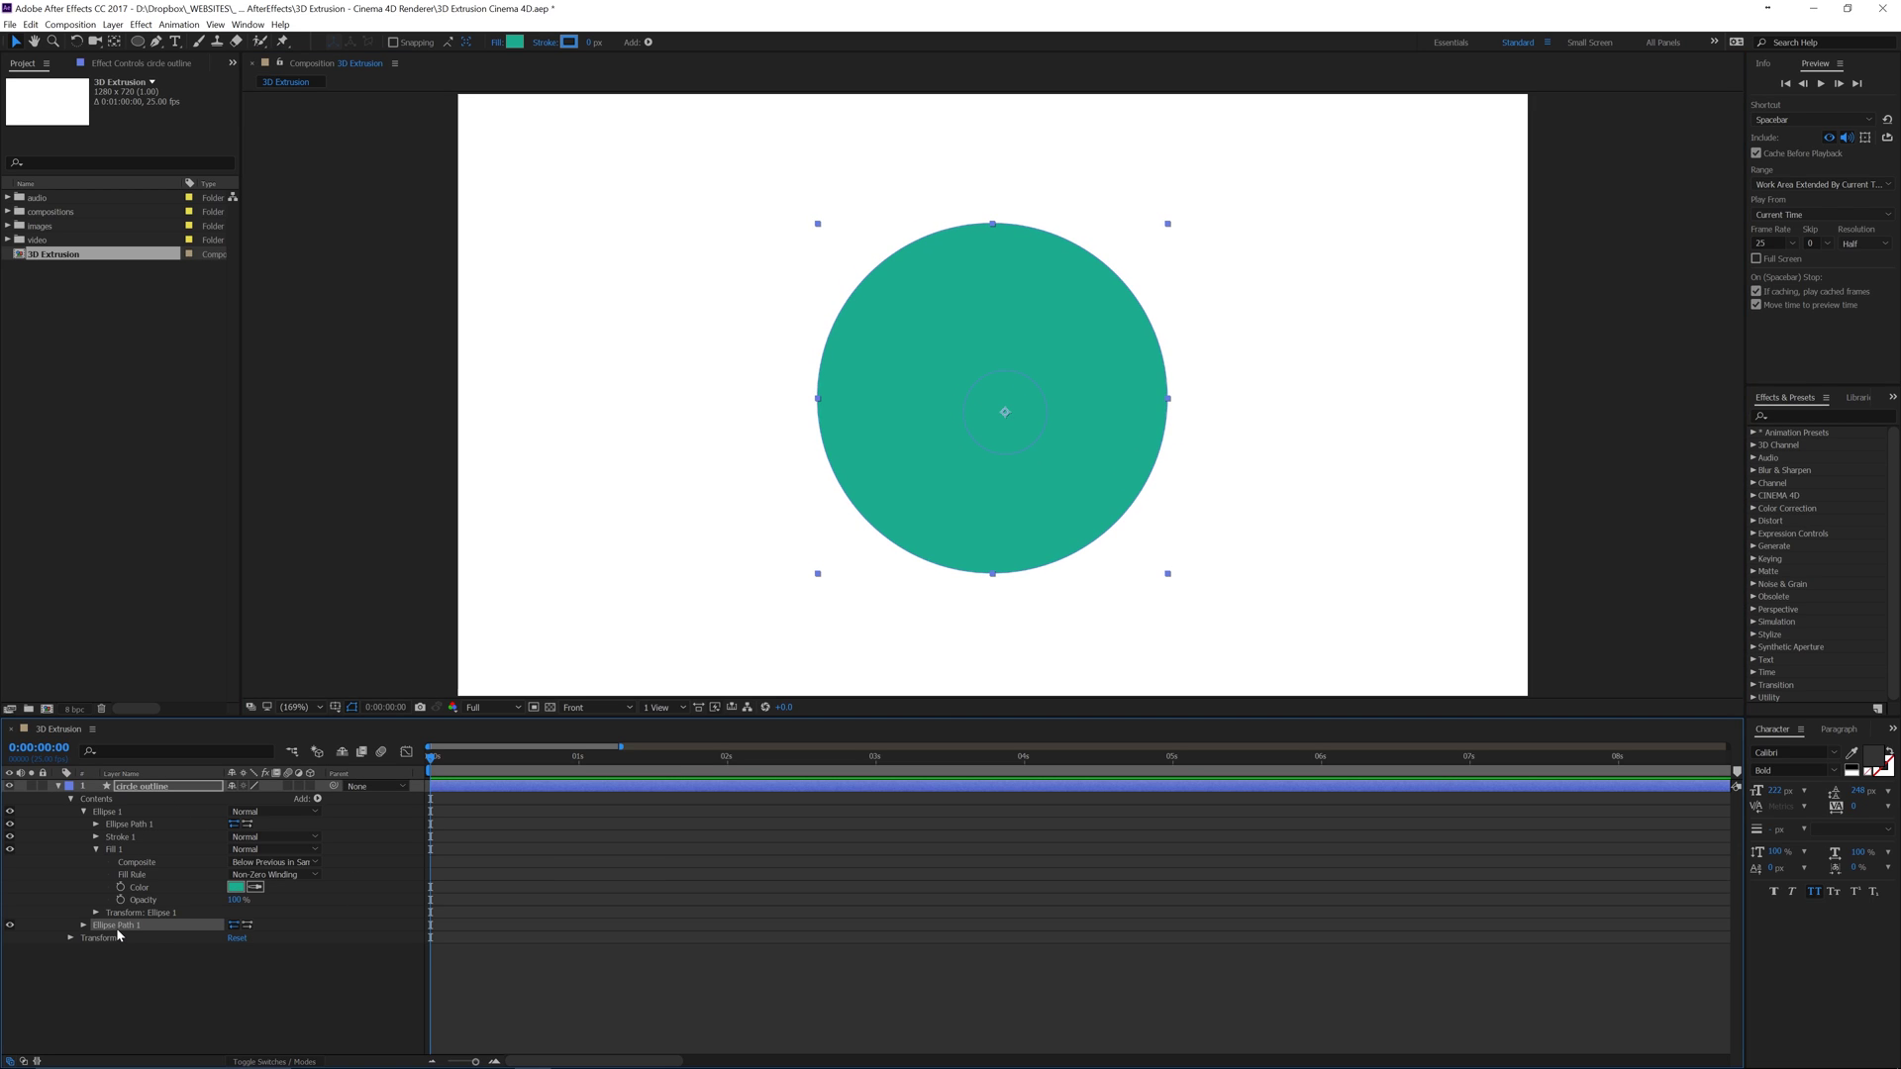
key("Delete")
Step: Draw a new, larger teal circle with the Ellipse tool and move it to about the centre of the composition
left_click(140, 24)
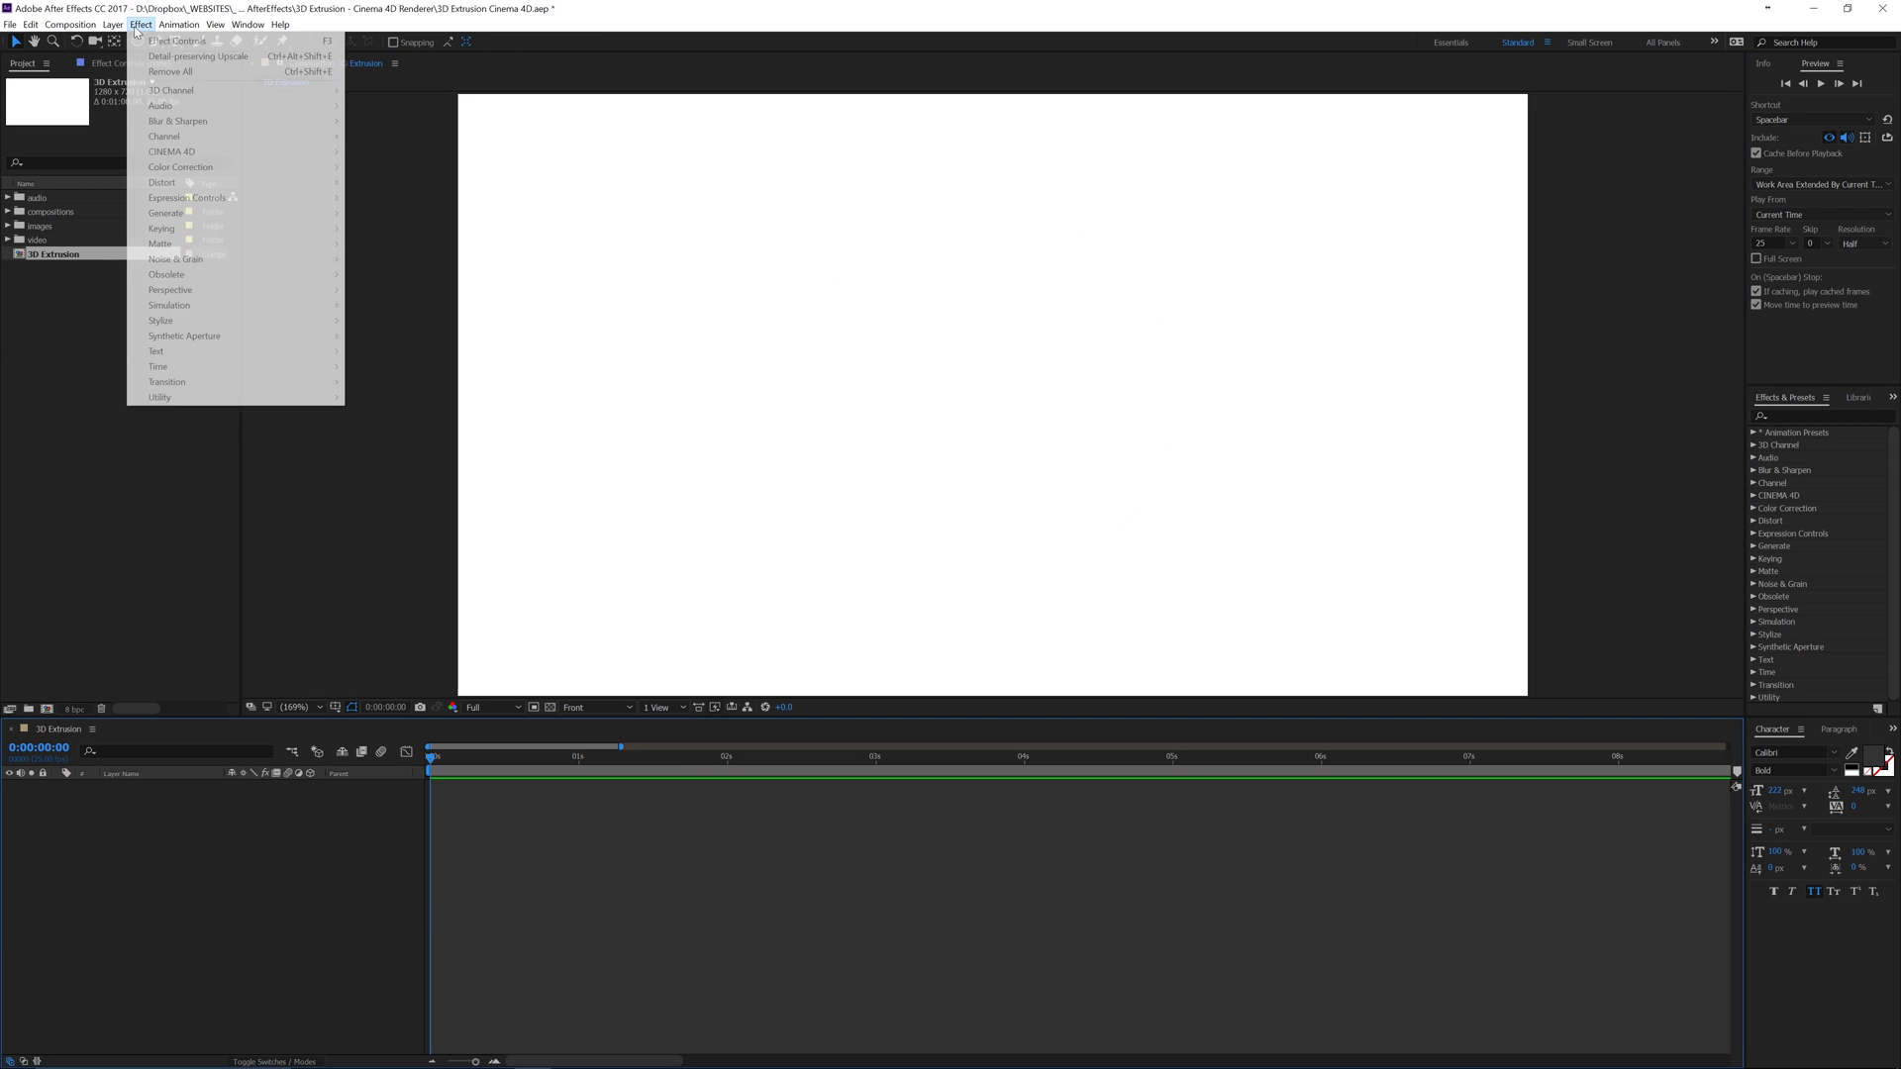
left_click(137, 41)
left_click_drag(829, 240, 1228, 562)
key("v")
left_click_drag(1099, 531, 1055, 475)
key("y")
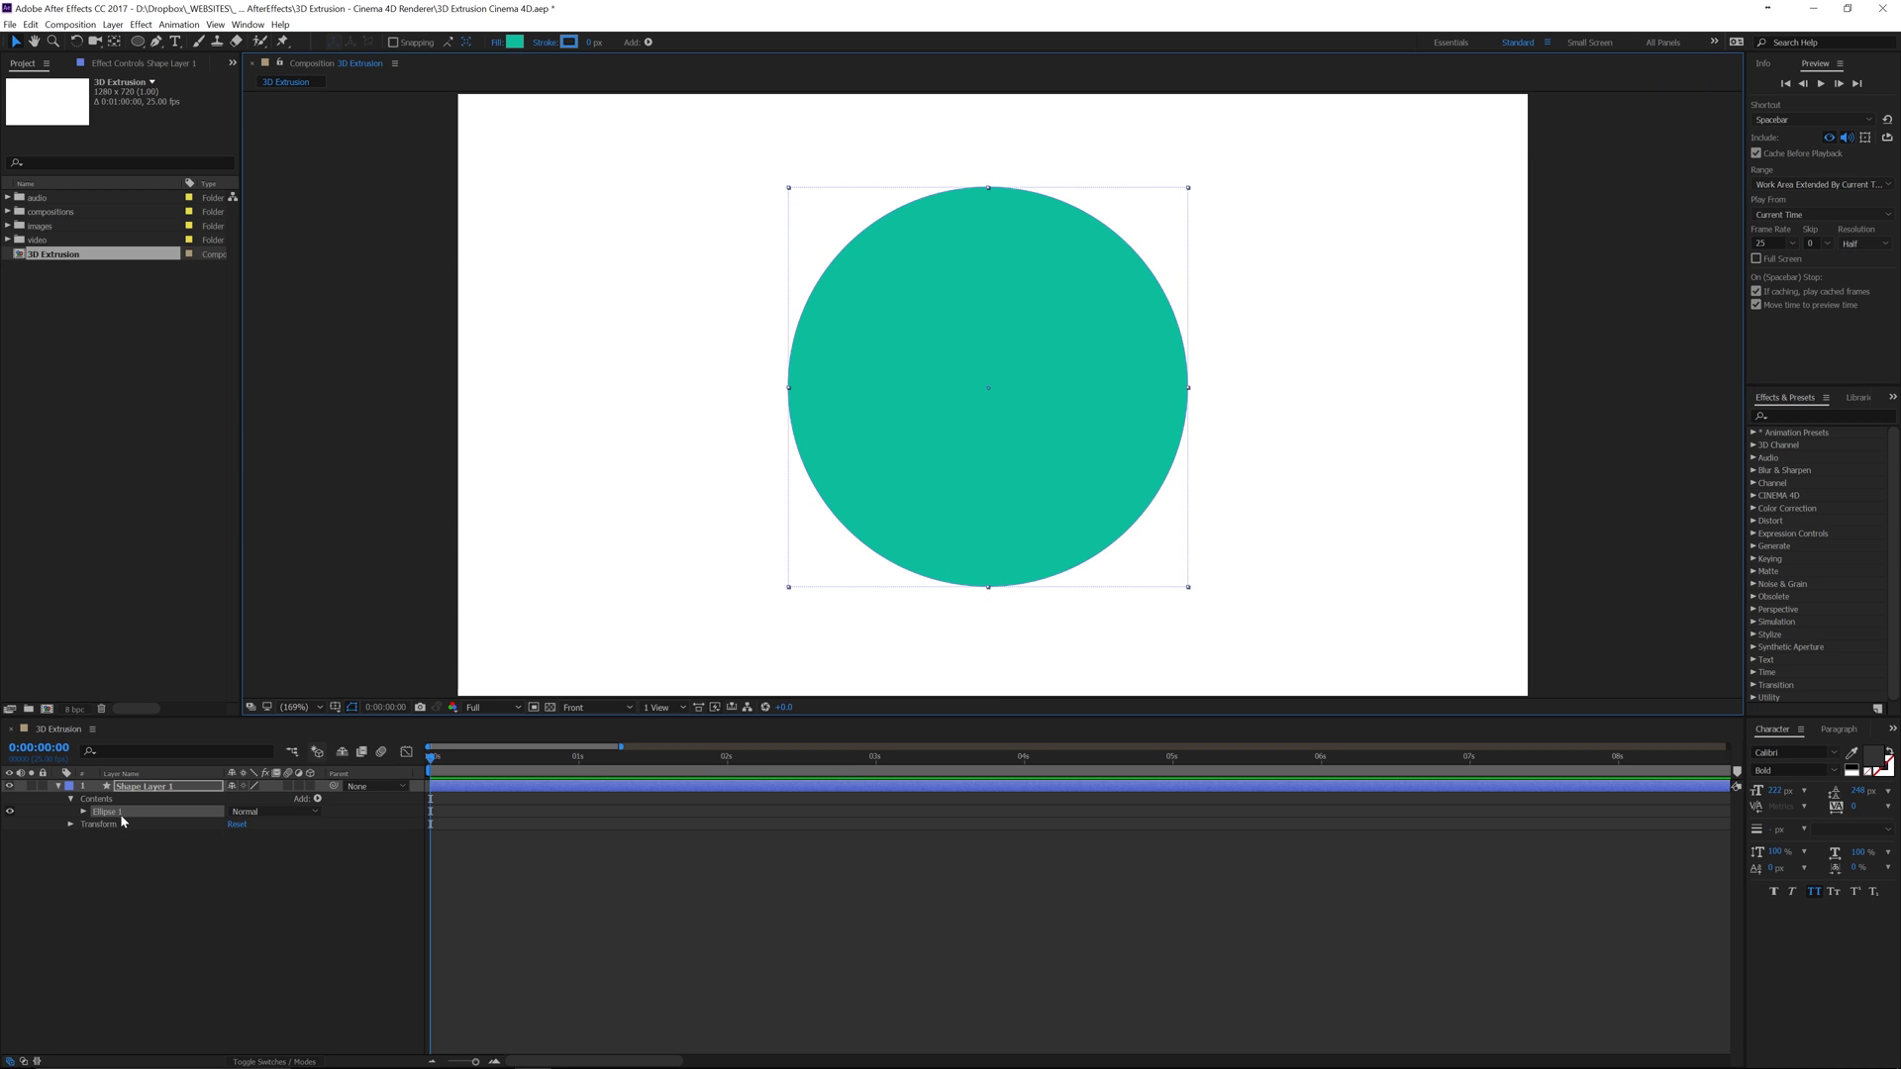
key("v")
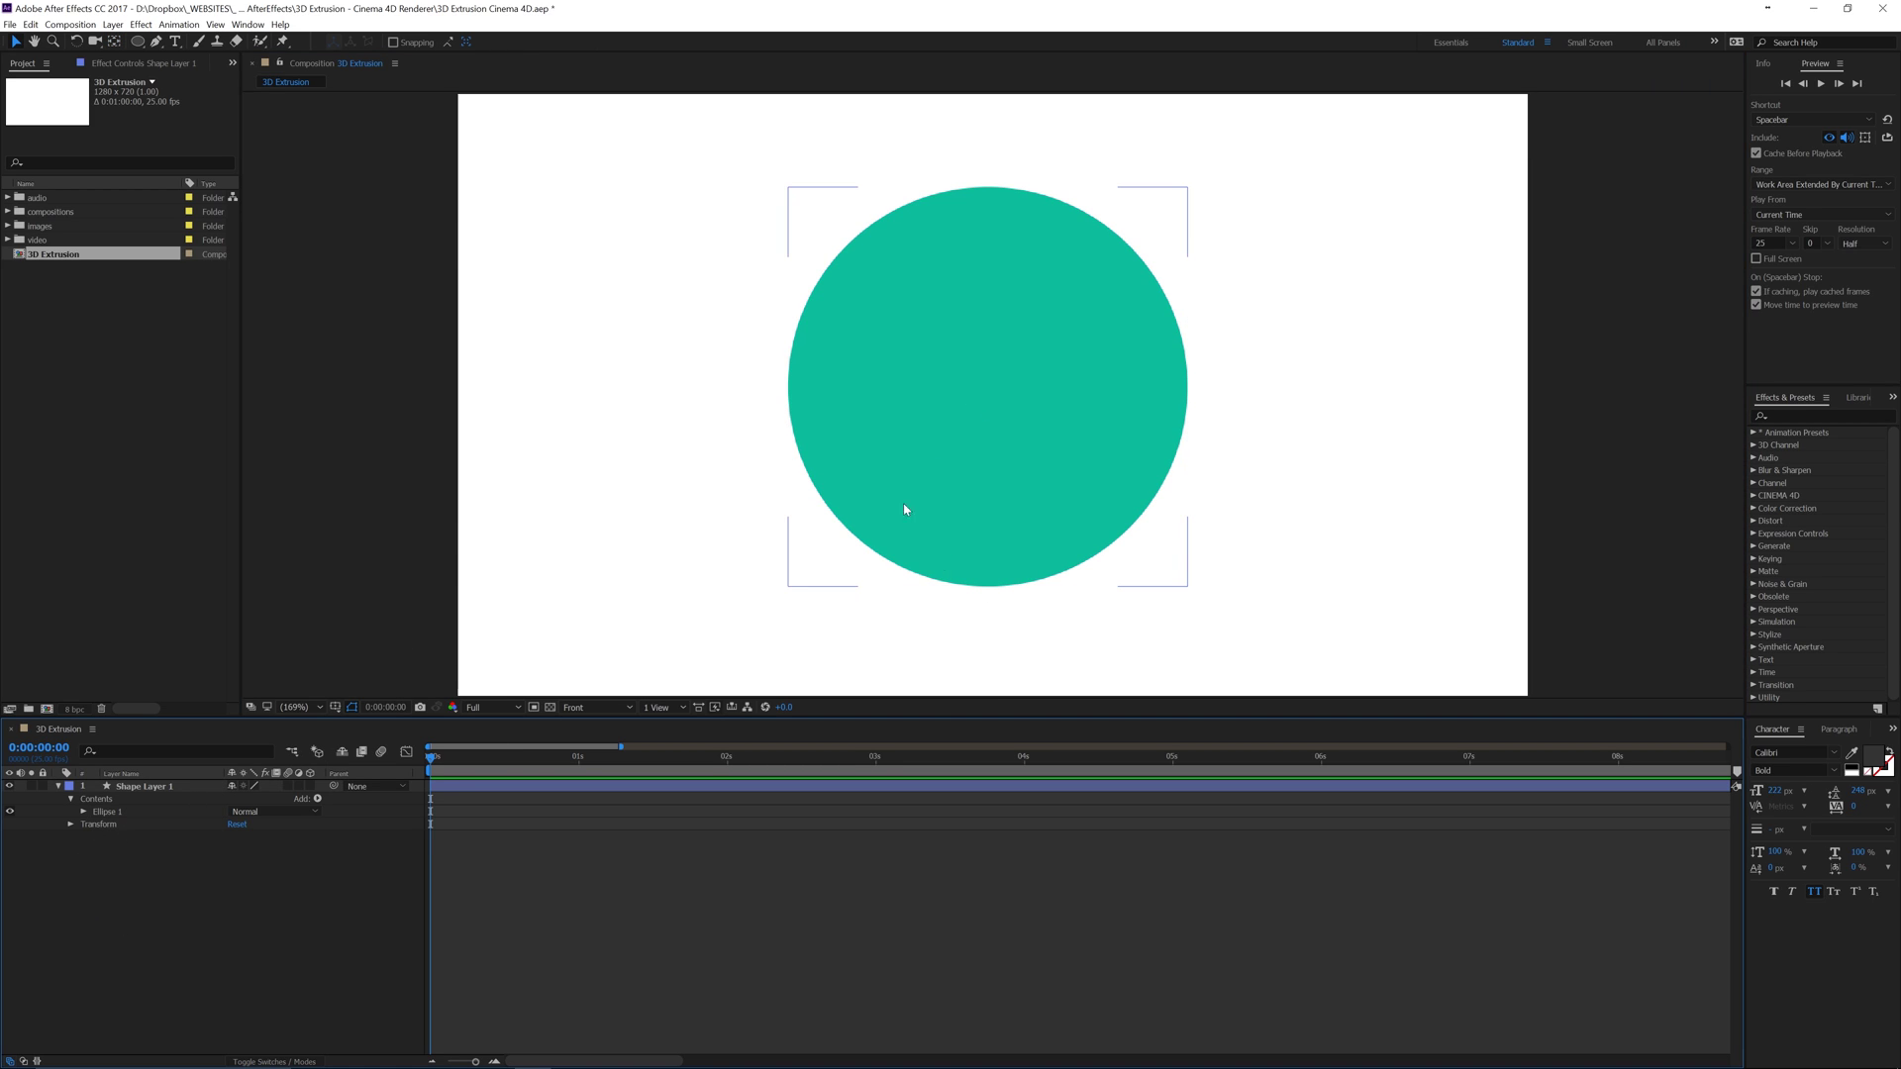
Step: Try adding an ellipse path directly to the shape layer's contents, enlarge it almost to the circle's size, and remove it
left_click(317, 798)
left_click(271, 515)
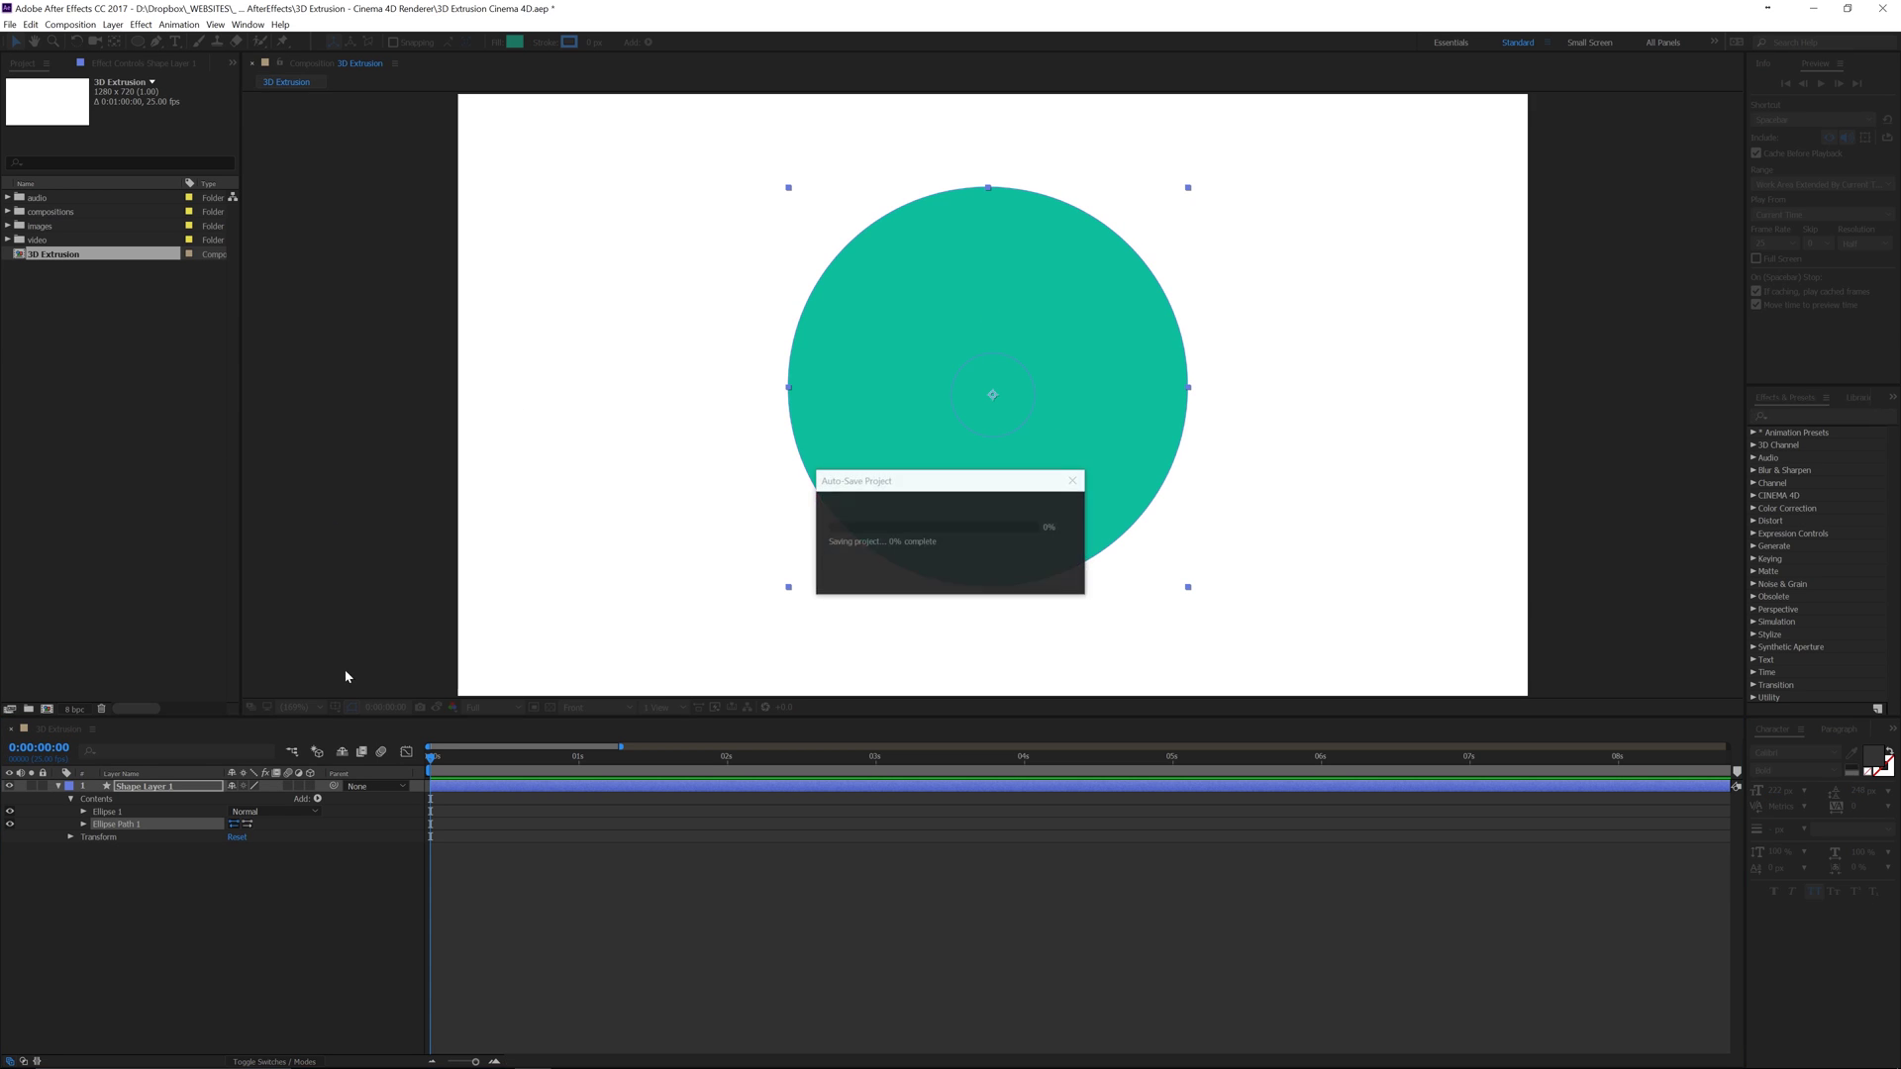
left_click(83, 823)
left_click_drag(248, 837, 312, 836)
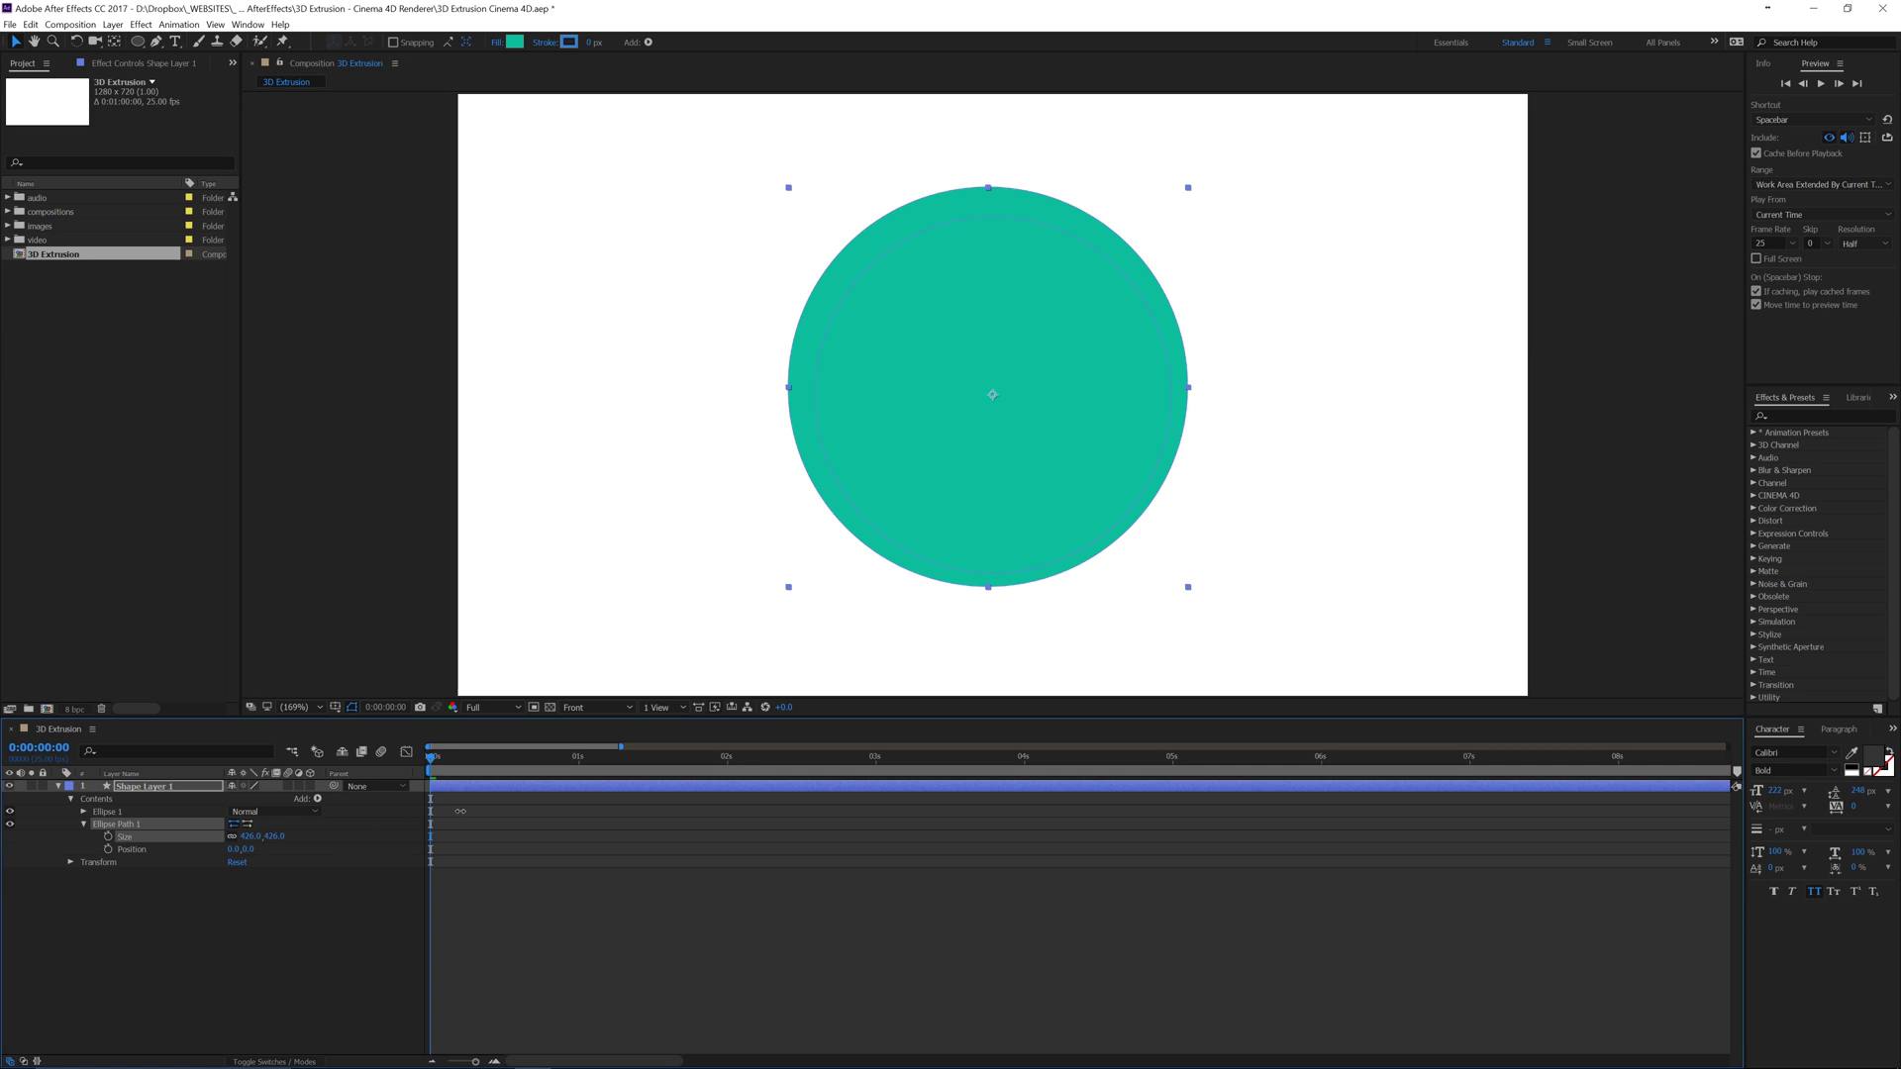
left_click(158, 879)
left_click(224, 893)
Step: Add a second ellipse path inside the Ellipse 1 group and enlarge it to about 446 px
left_click(110, 812)
left_click(317, 798)
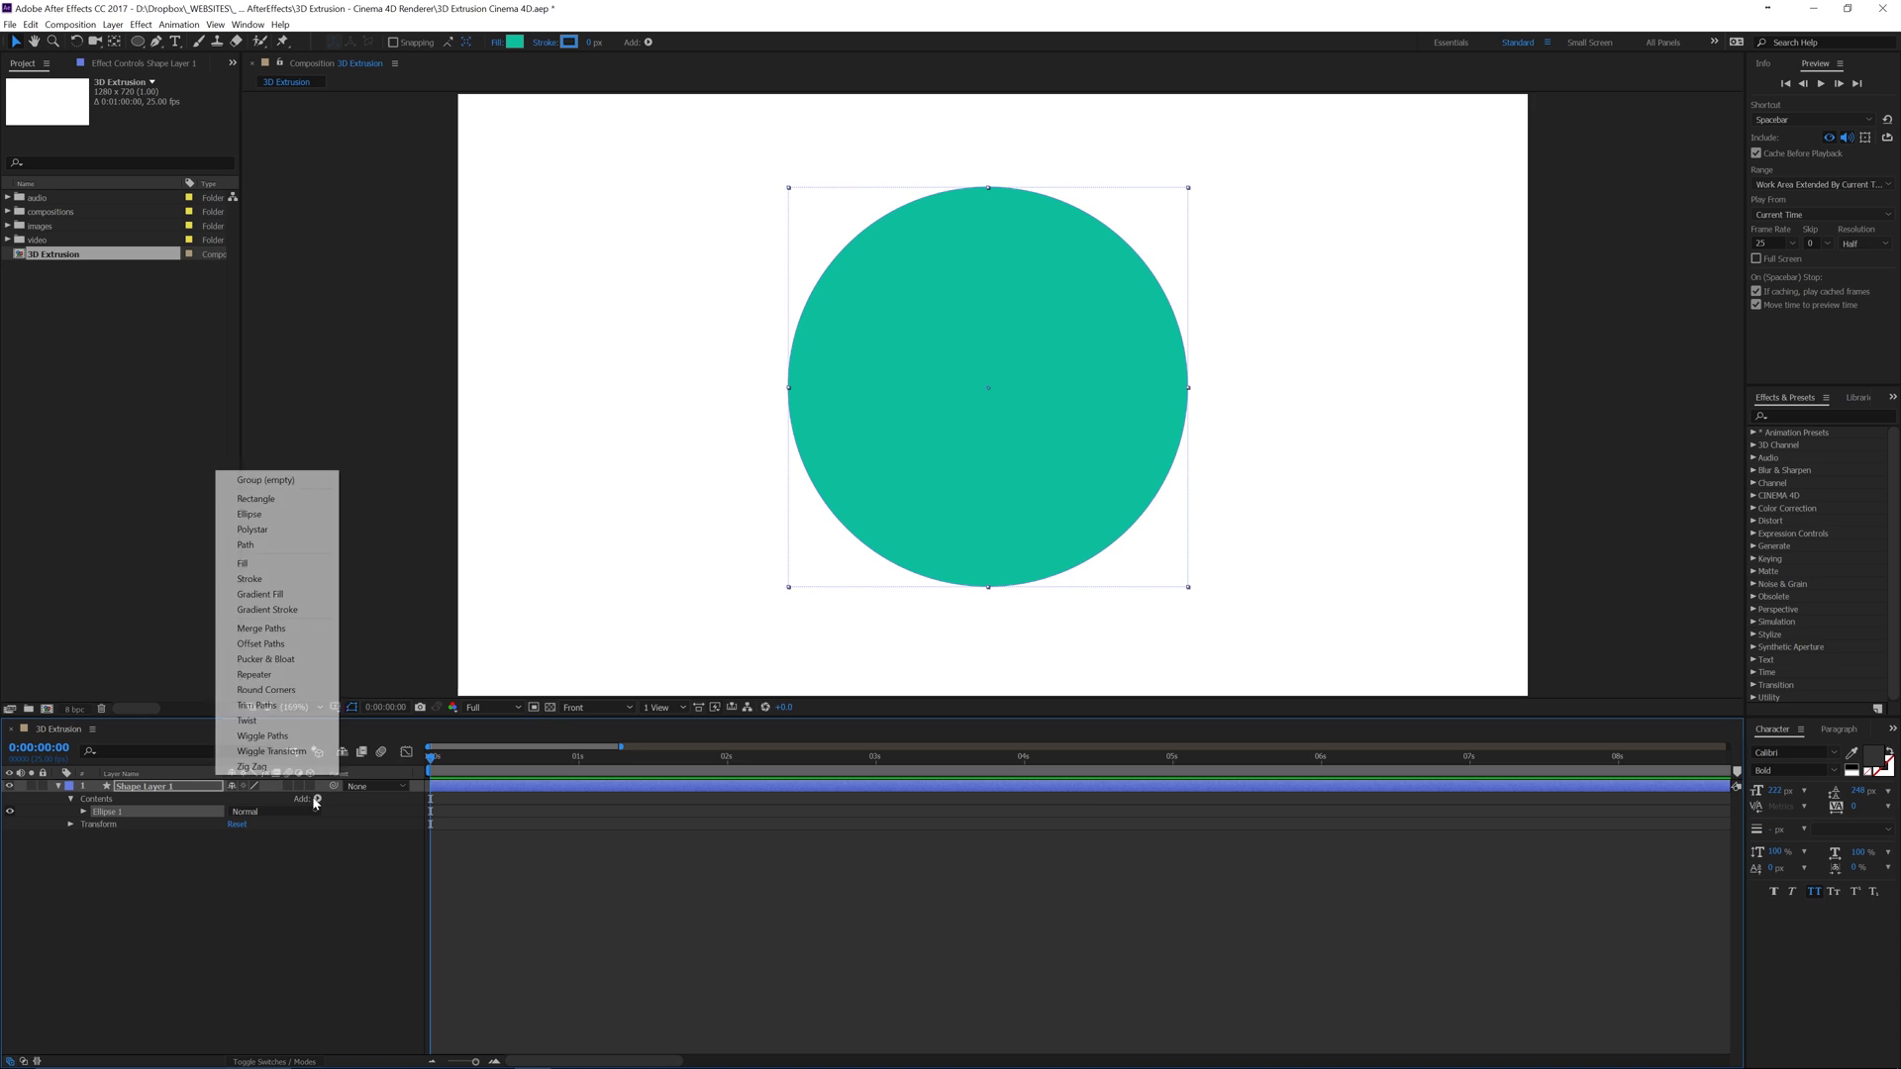
left_click(293, 512)
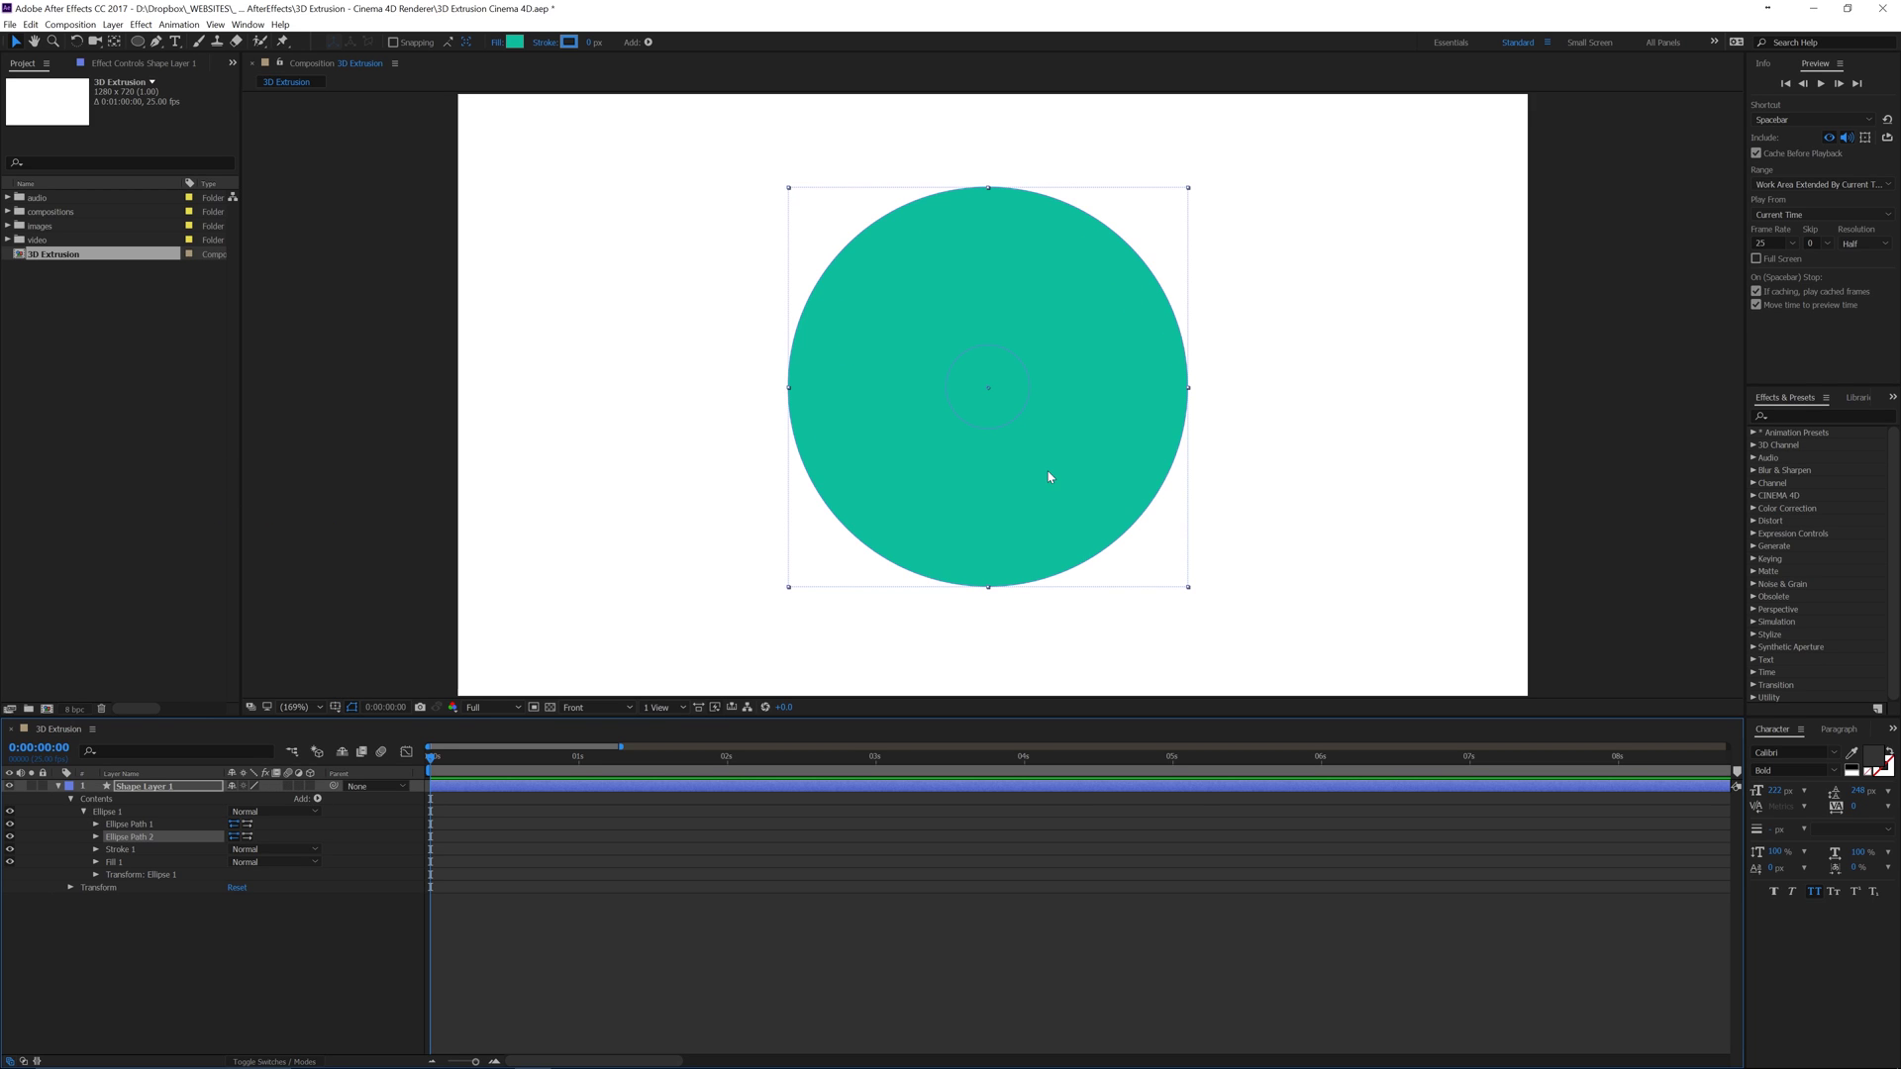
left_click(96, 837)
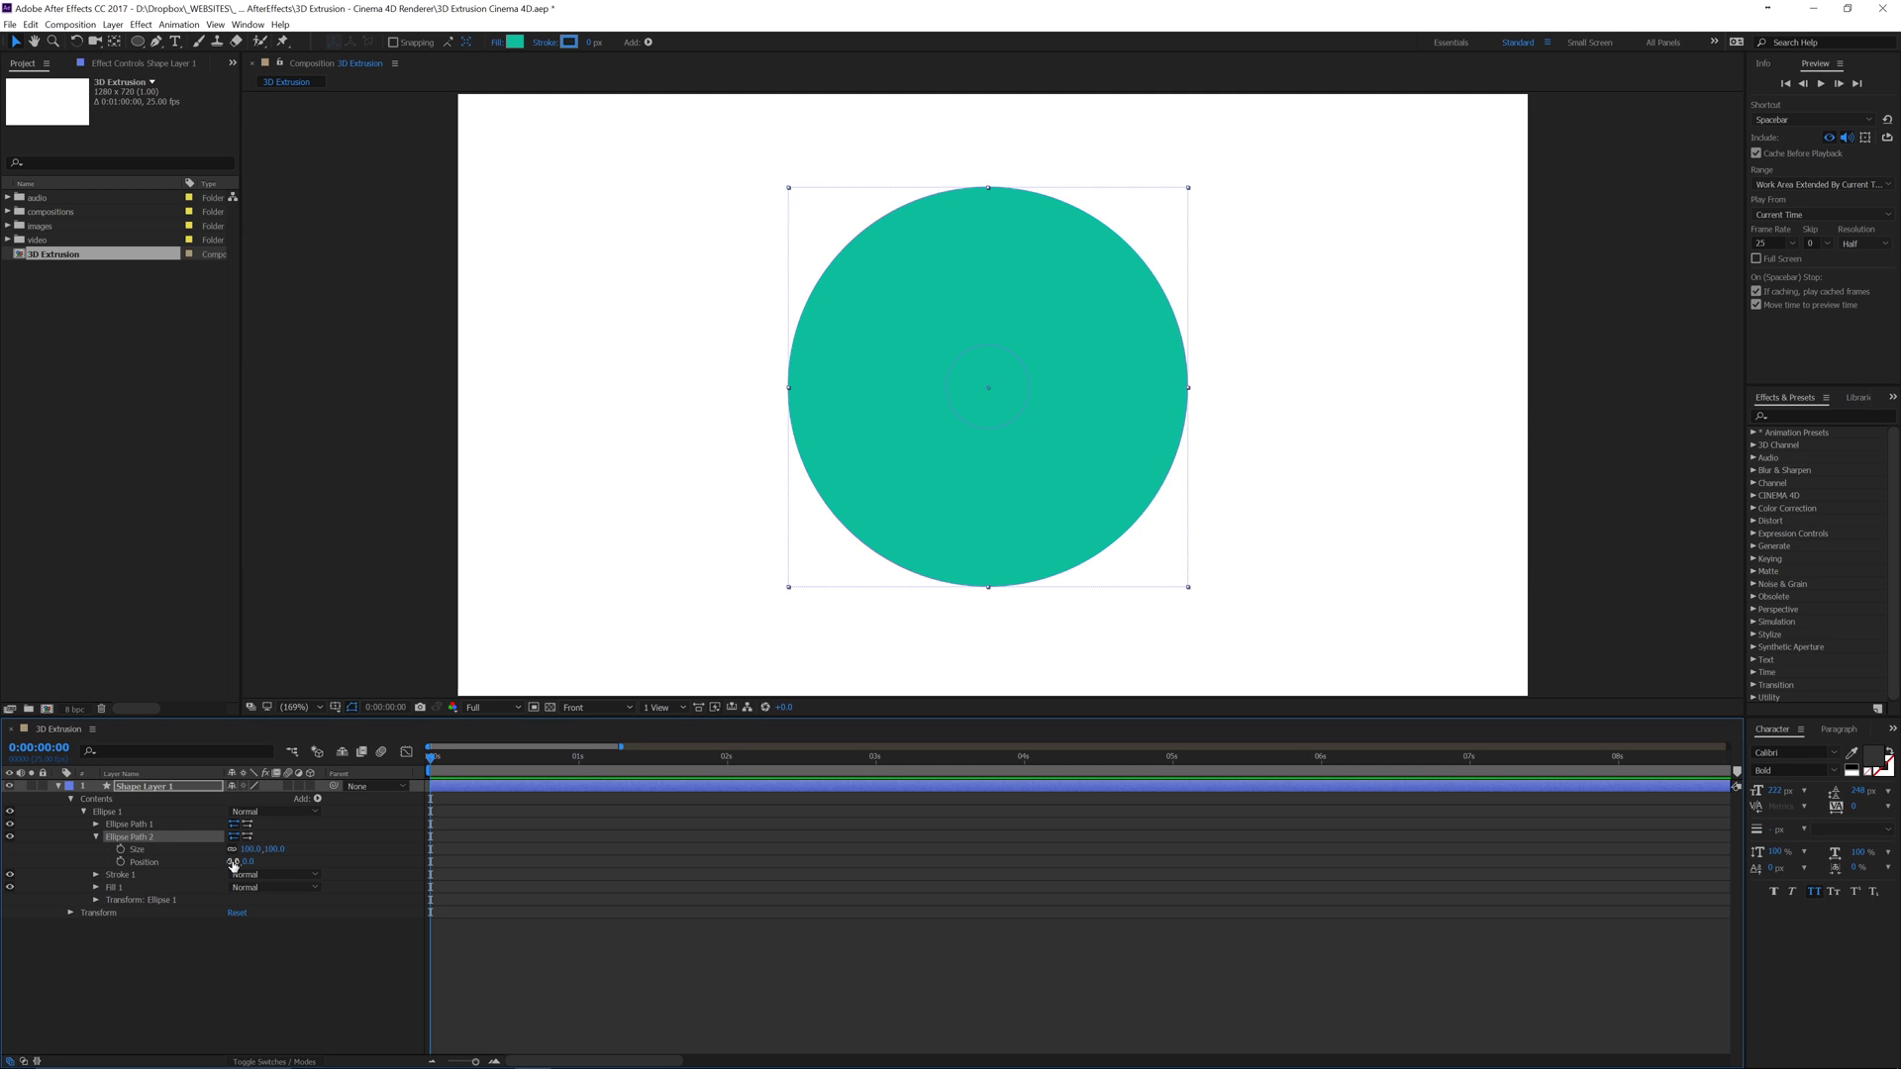
left_click_drag(242, 850, 265, 849)
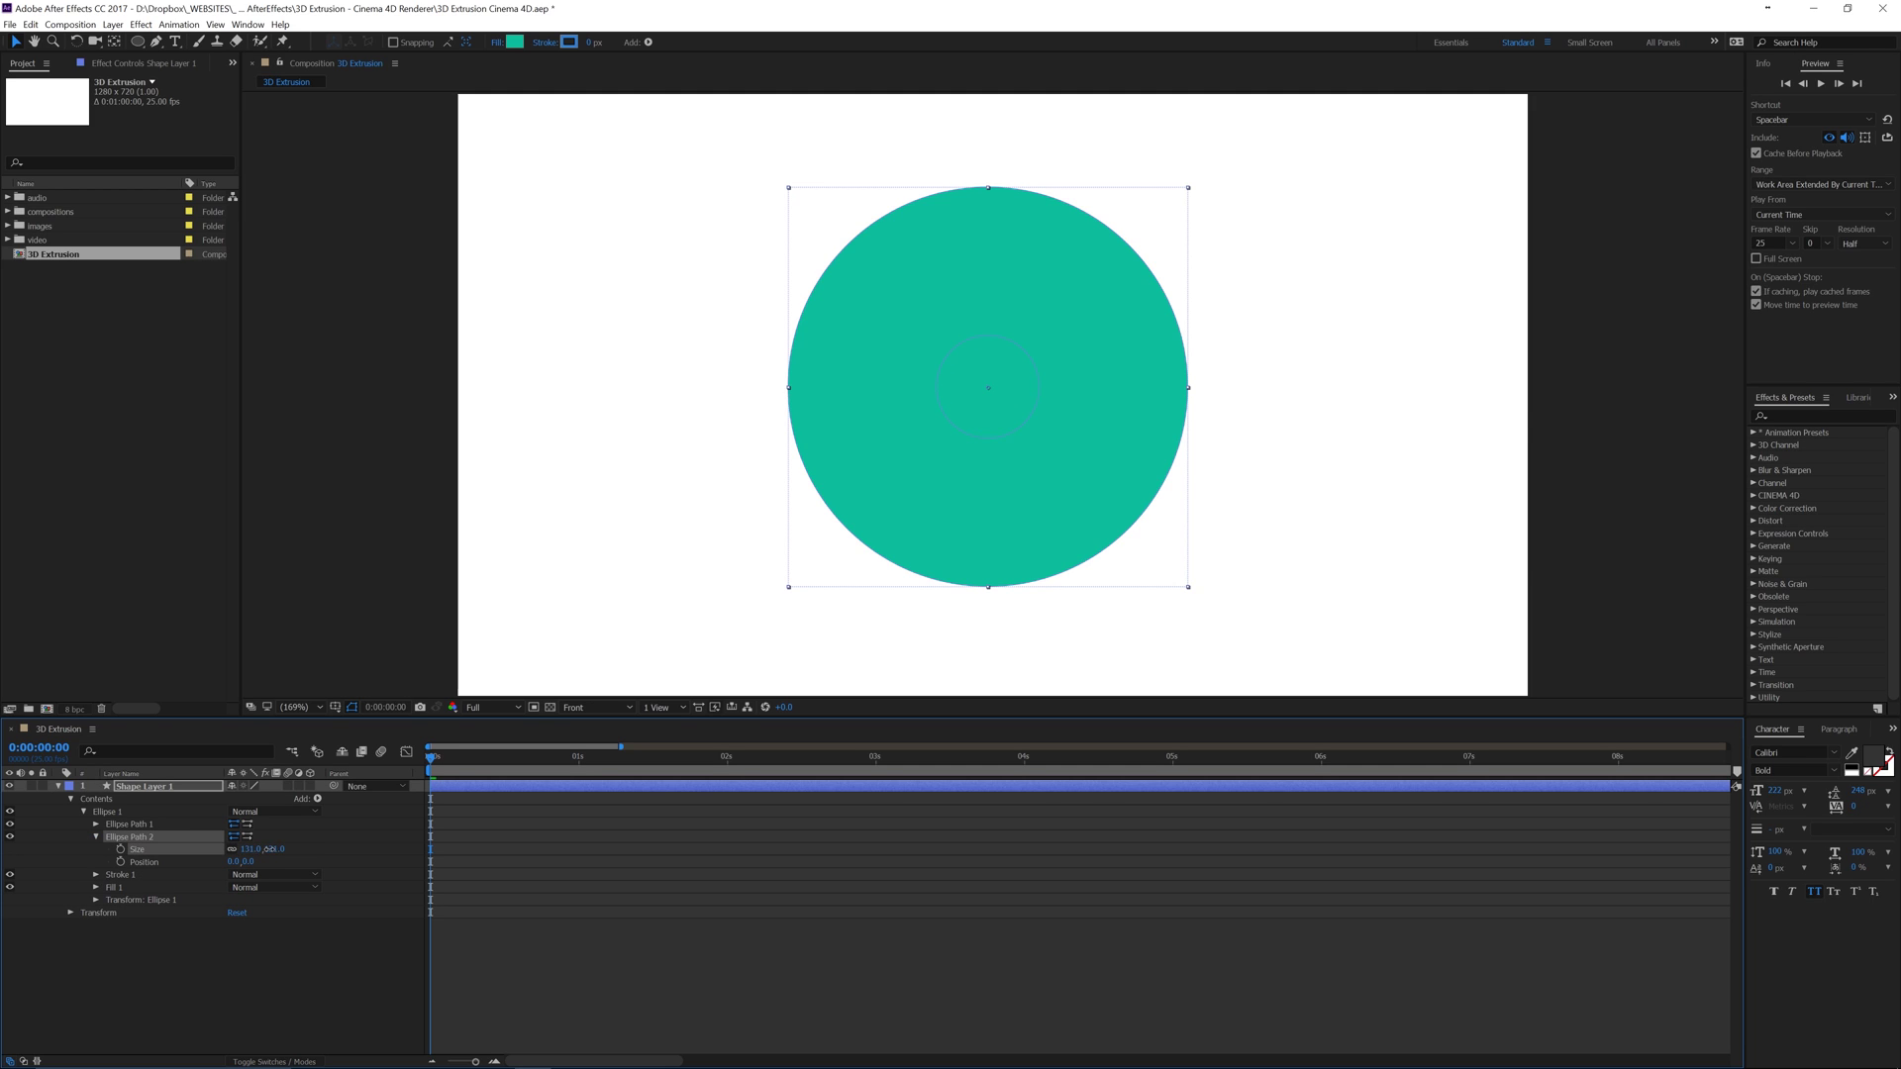
left_click_drag(441, 833, 472, 830)
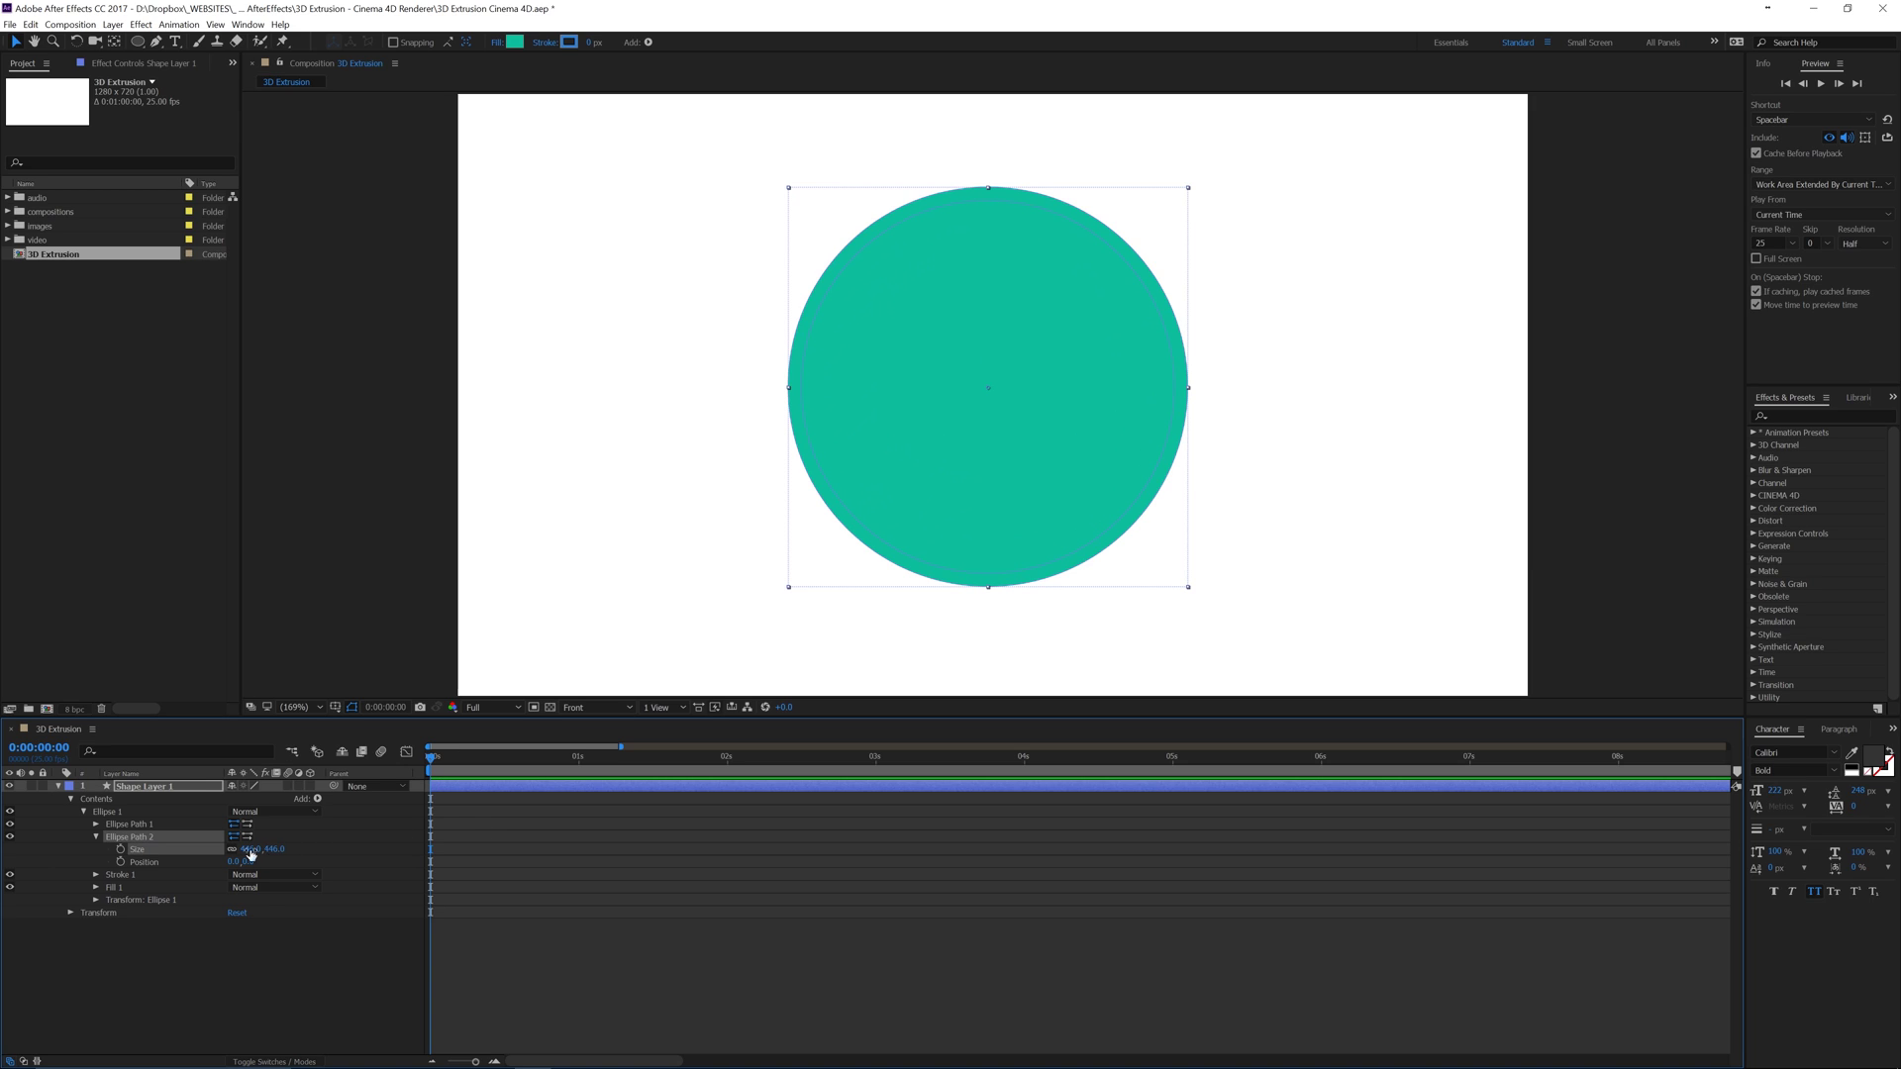
left_click(96, 837)
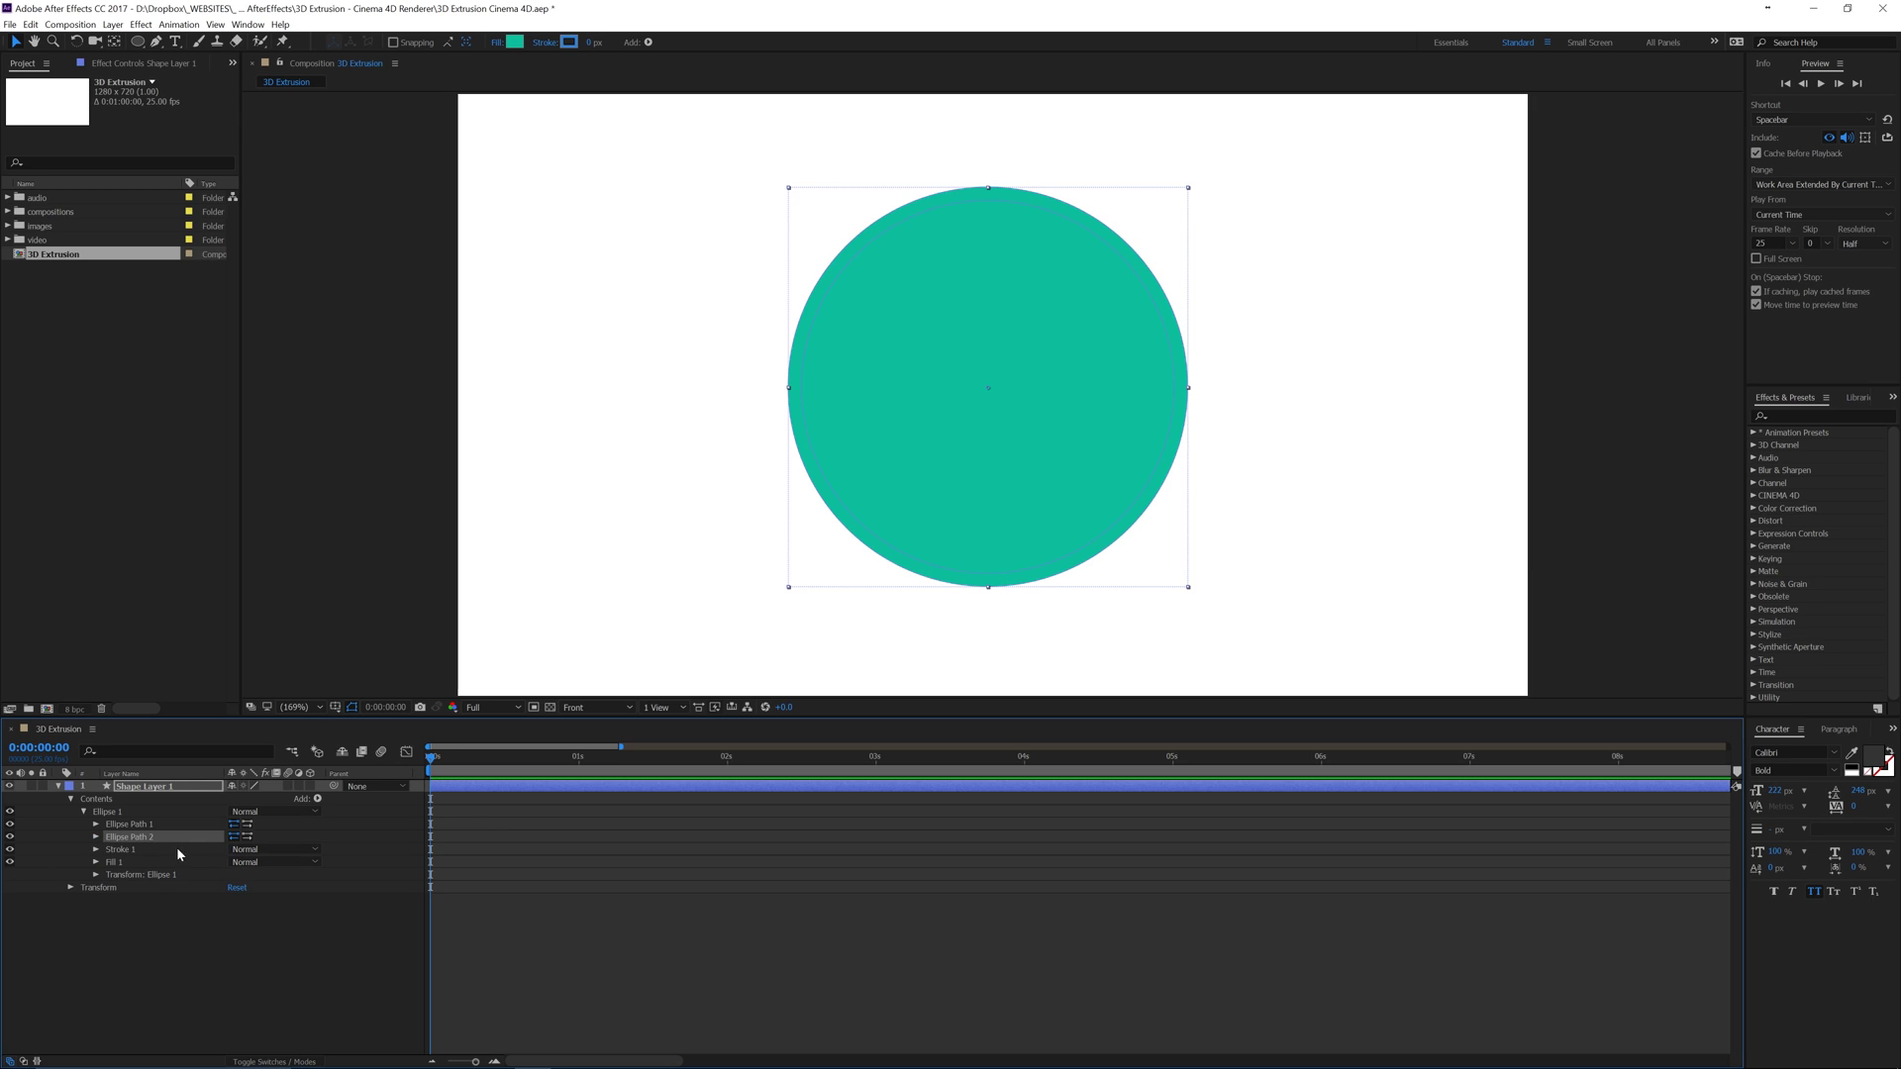
Step: Add Merge Paths to the shape layer's contents, set its mode to Subtract, and collapse the layer
left_click(117, 800)
left_click(317, 798)
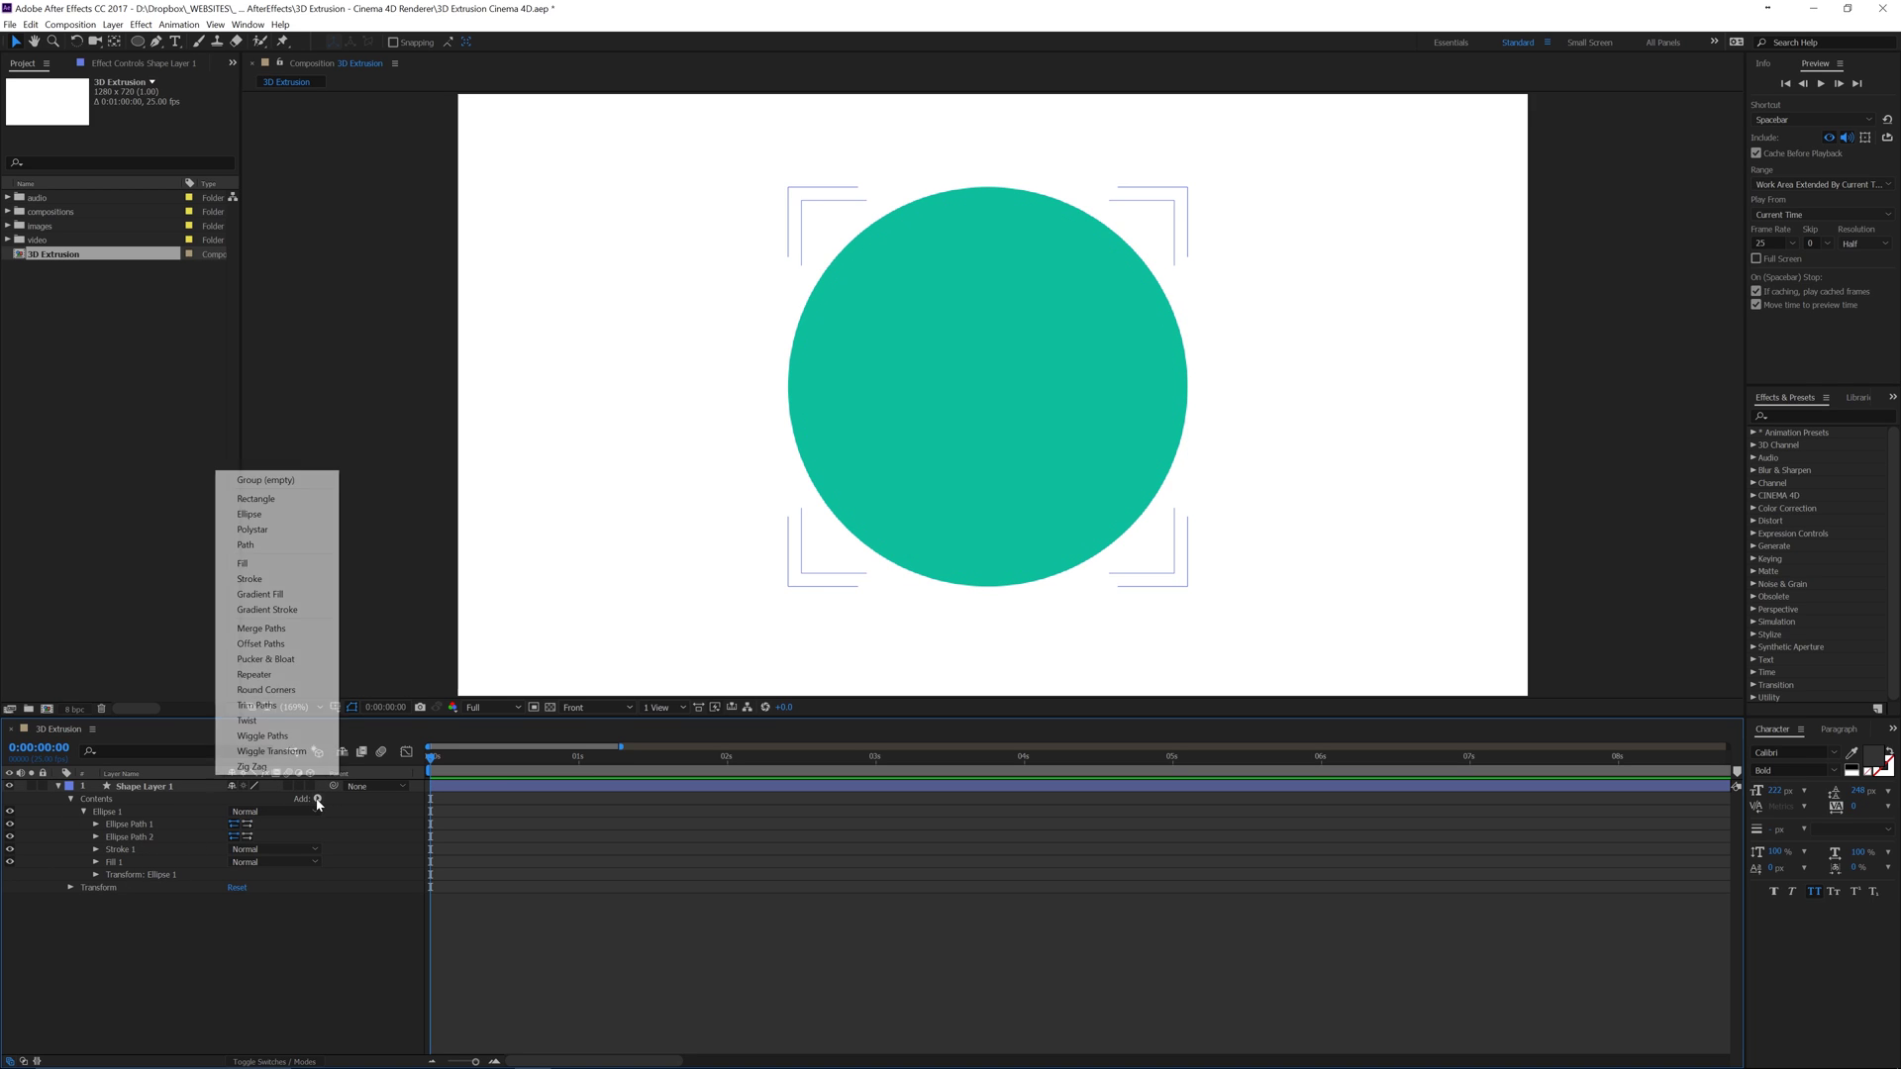
left_click(268, 632)
left_click(85, 887)
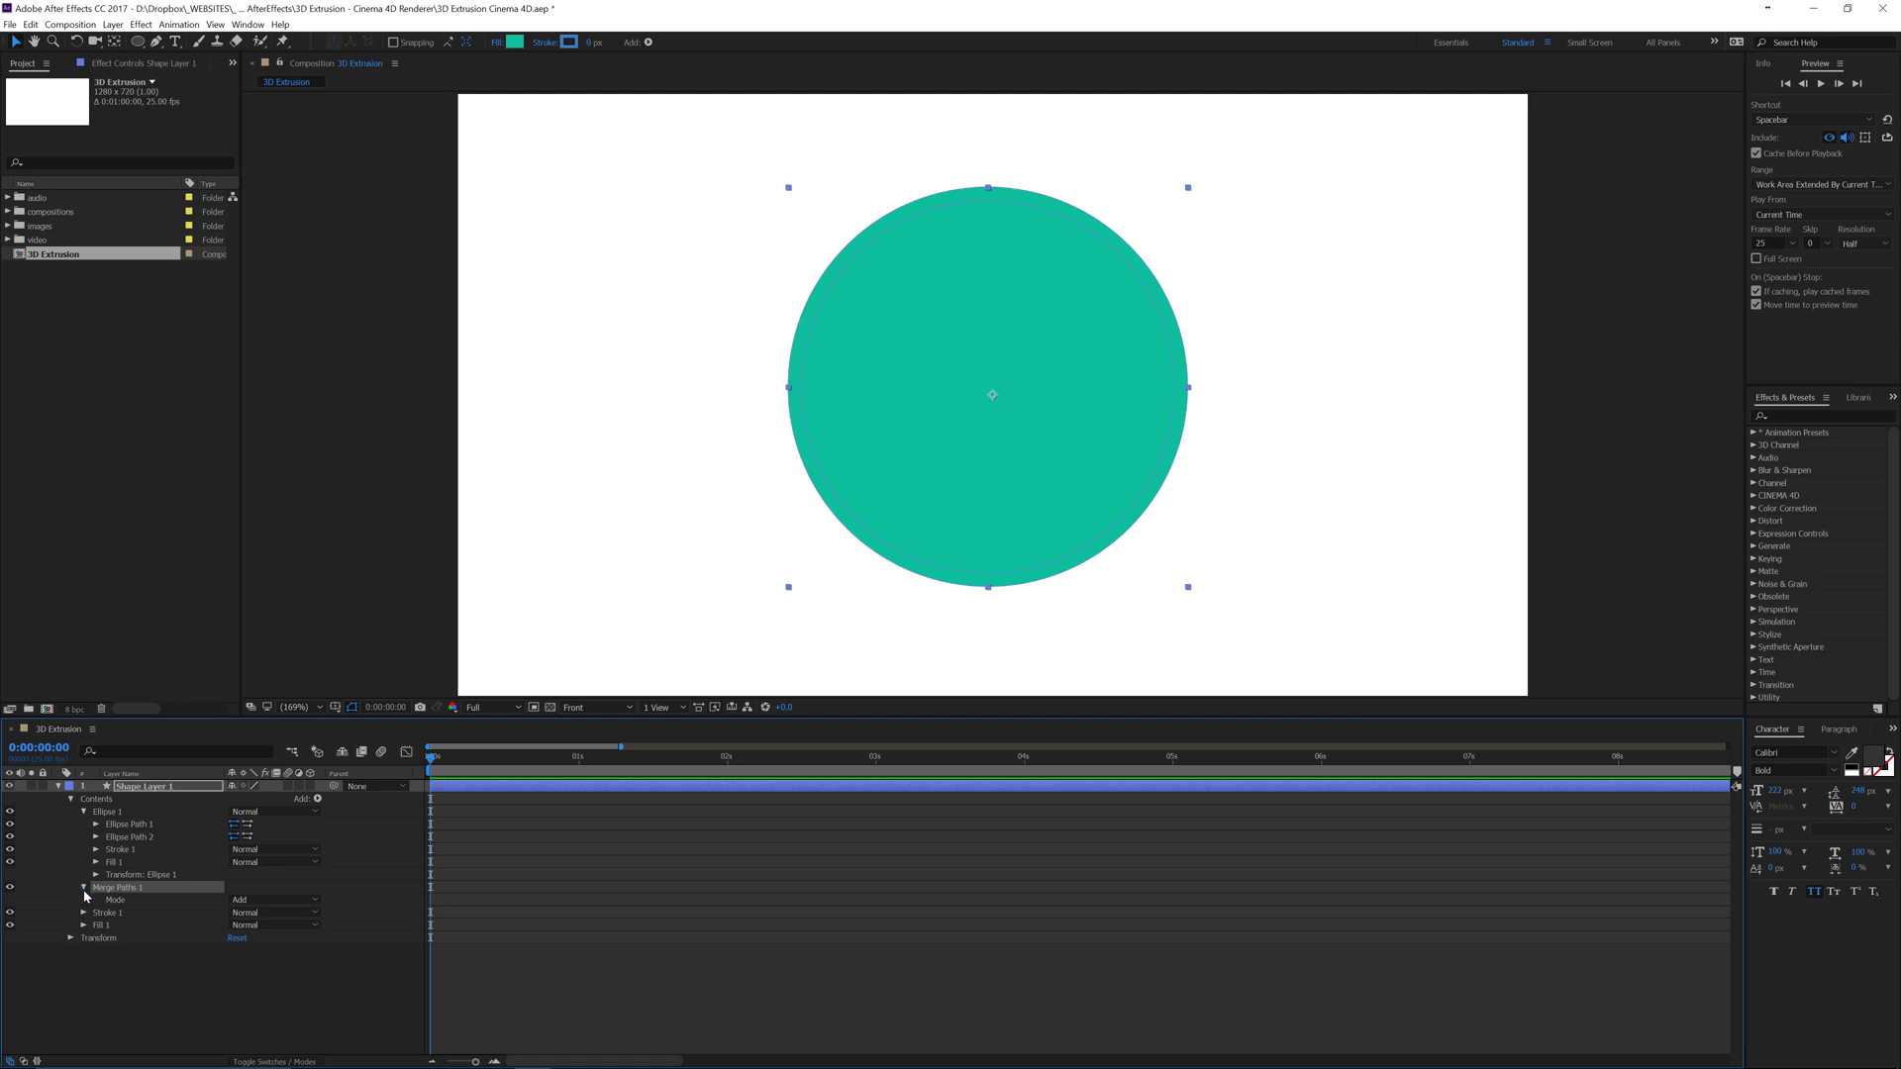
left_click(267, 899)
left_click(262, 946)
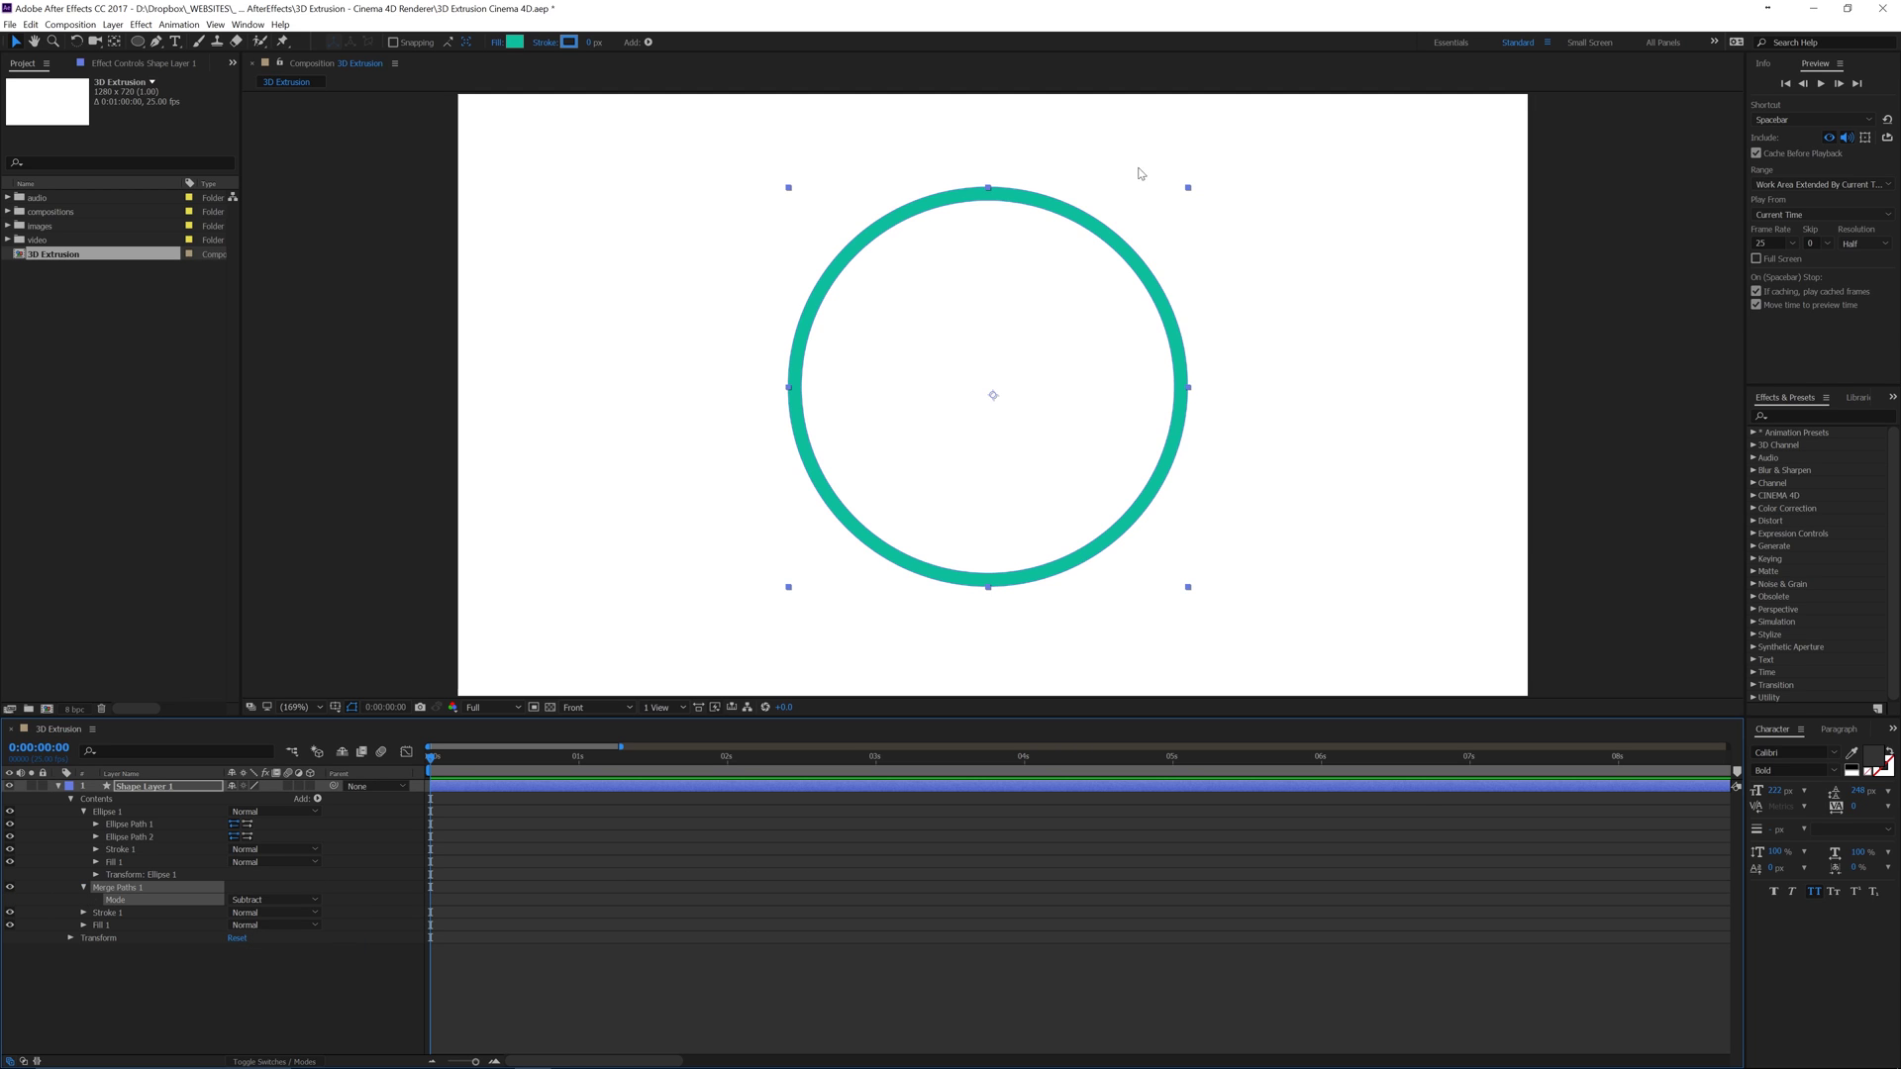
left_click(234, 980)
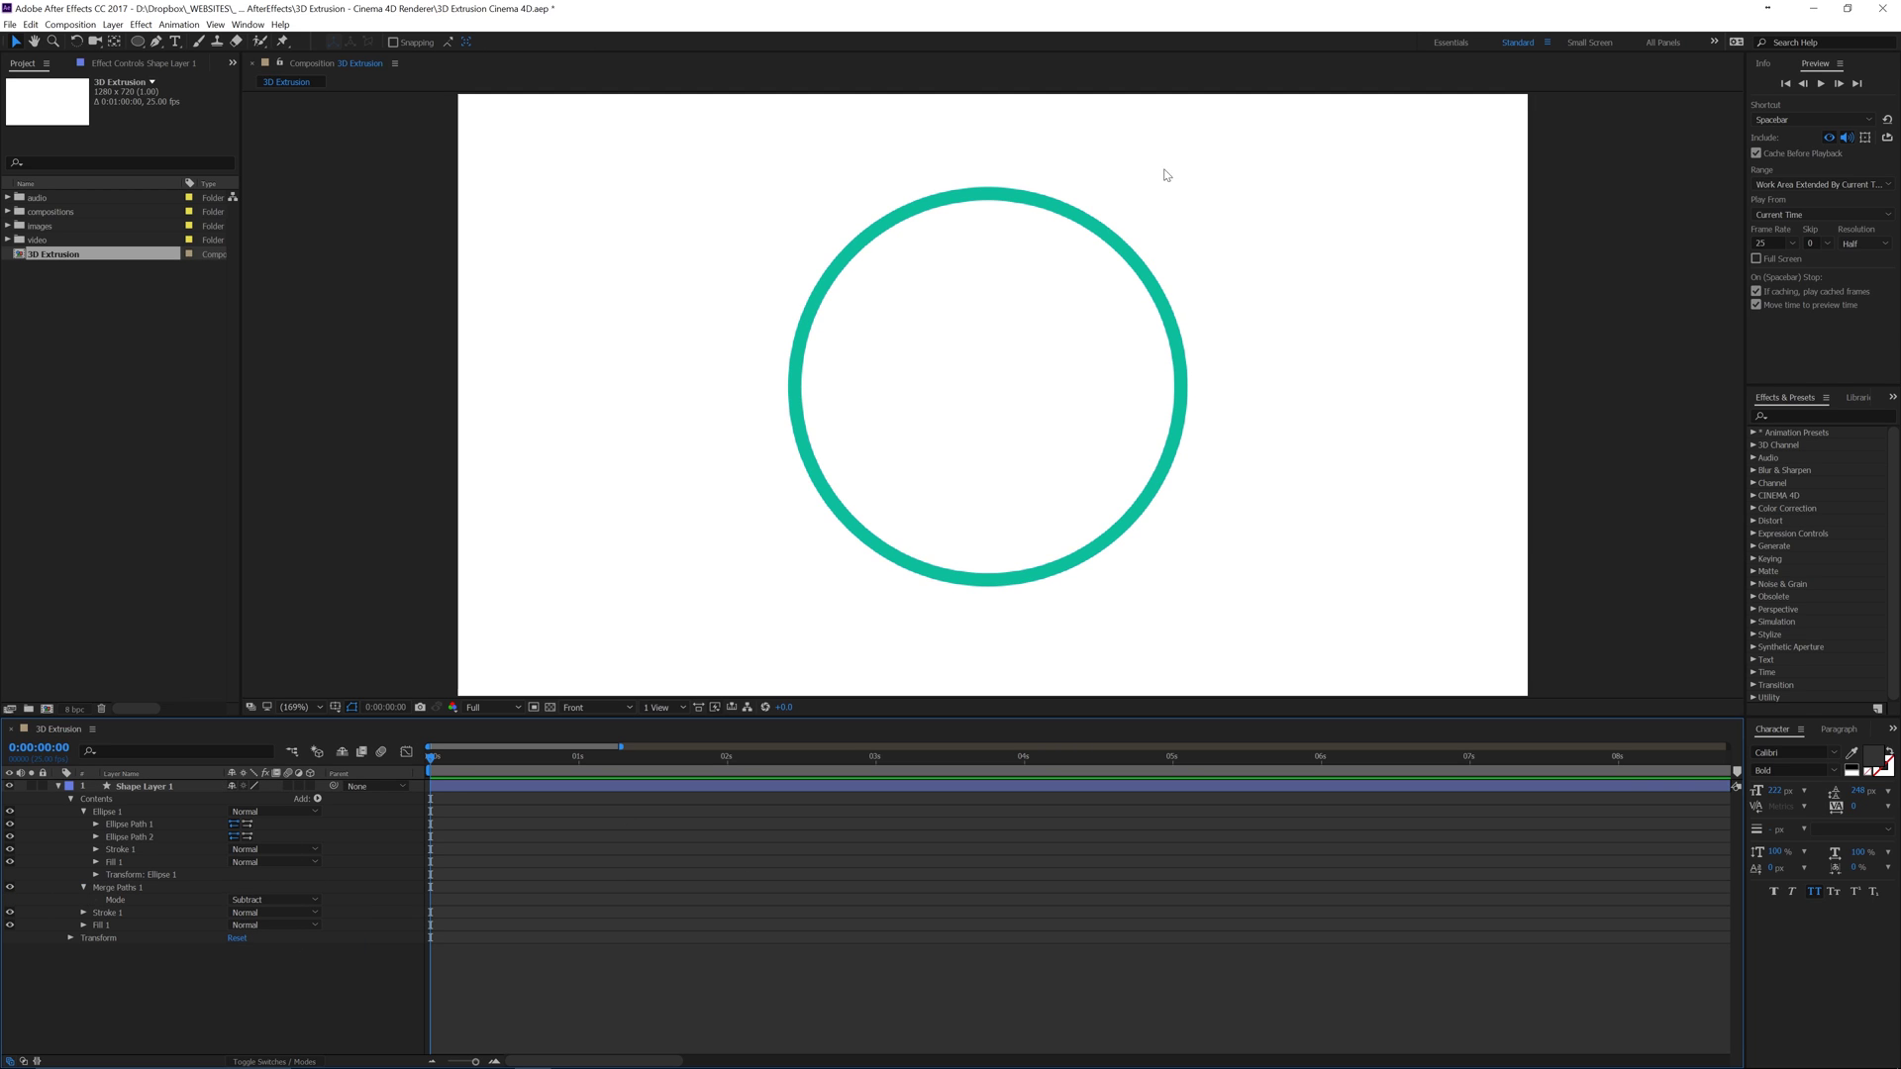
left_click(57, 787)
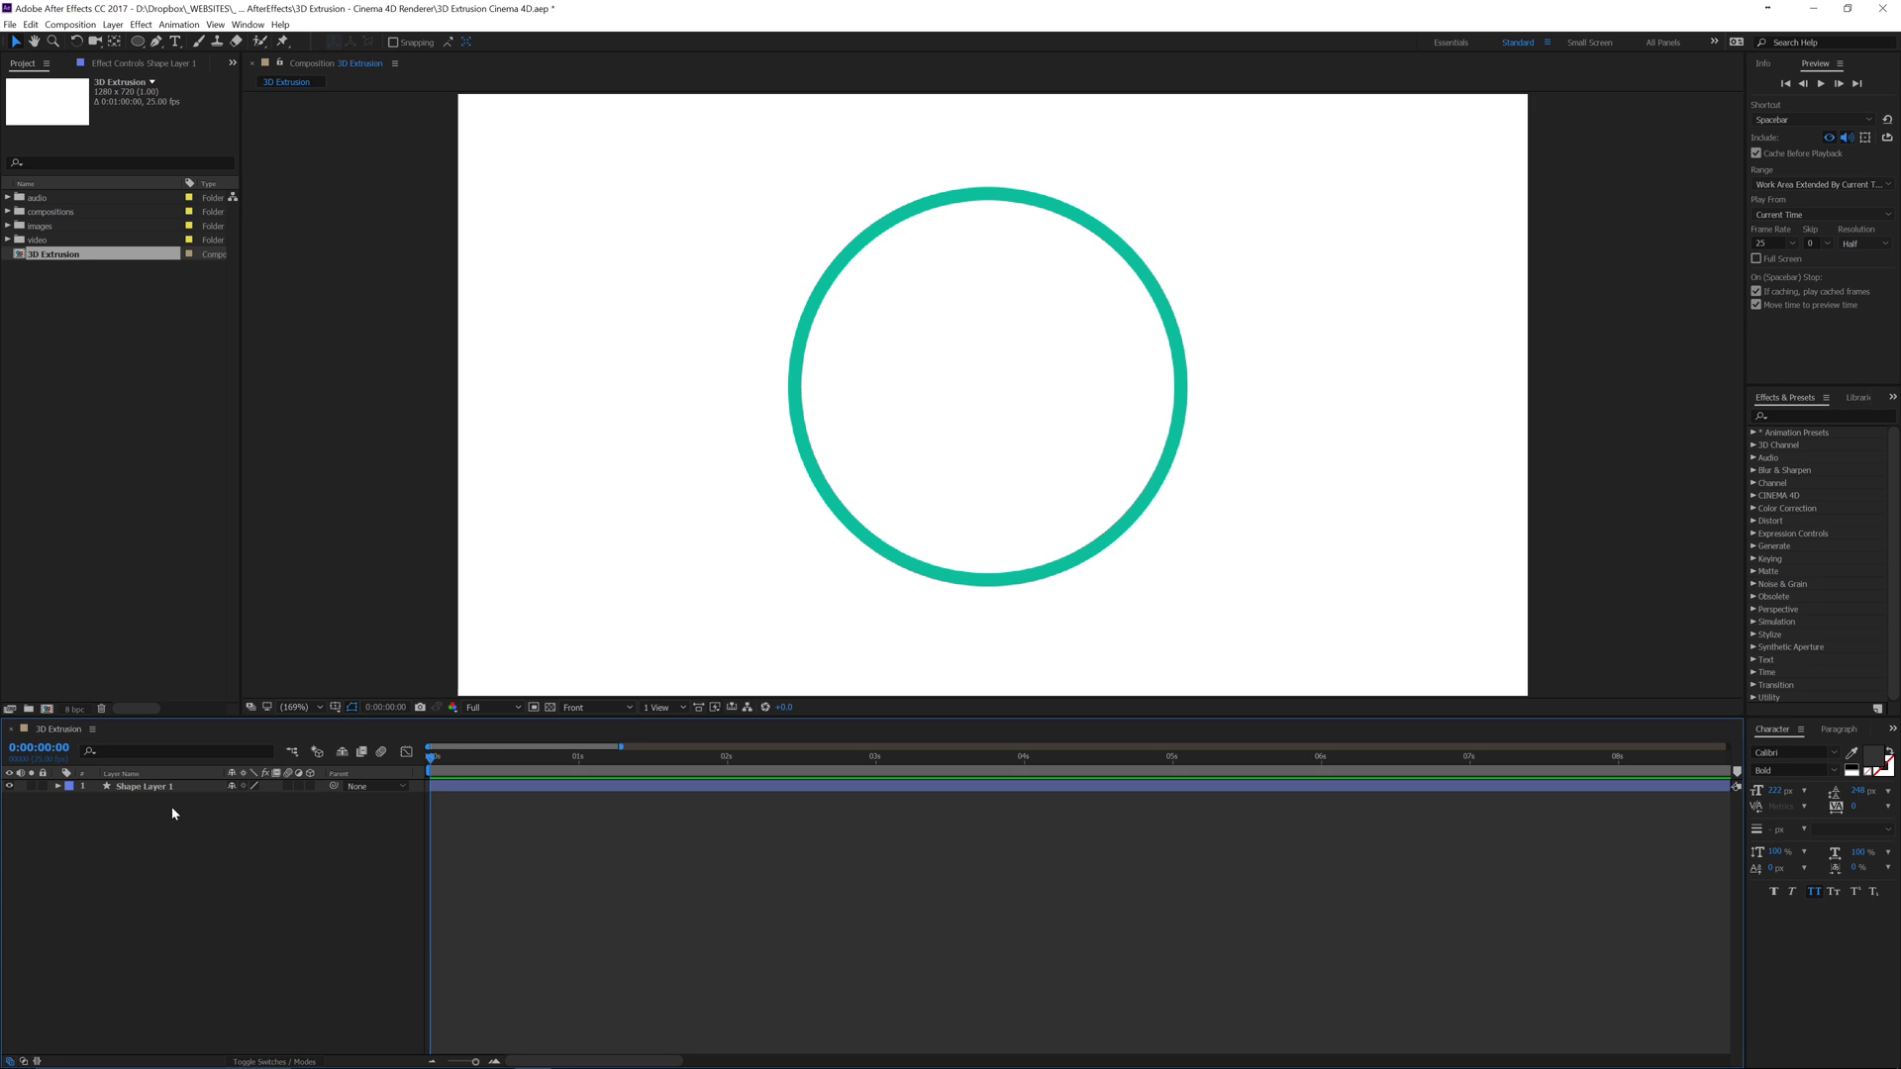
Step: Rename the shape layer to "circle outline" and nudge the ring closer to the composition's centre
left_click(146, 786)
key("Return")
type("circle outline")
key("Return")
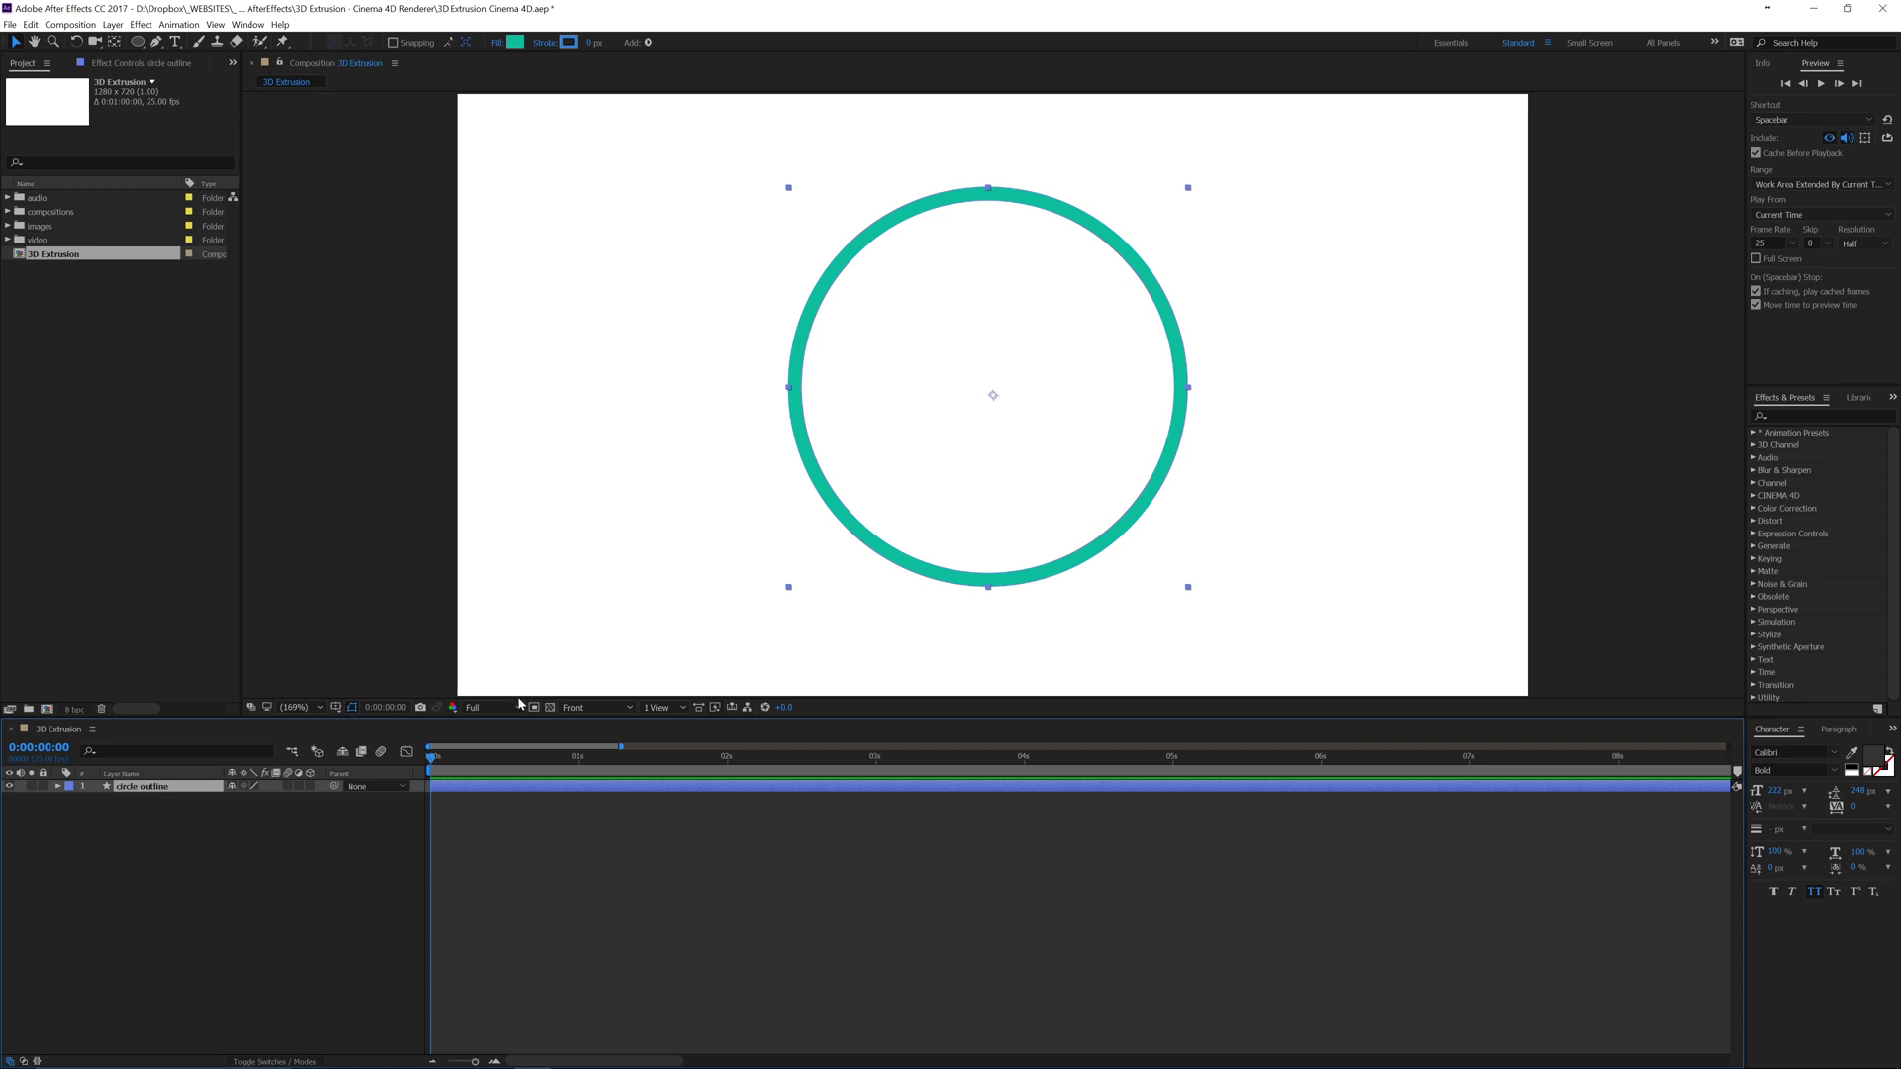
mouse_move(1006, 417)
left_mouse_down()
mouse_move(1006, 454)
mouse_move(1094, 421)
mouse_move(1073, 386)
mouse_move(1039, 386)
mouse_move(1052, 458)
left_mouse_up()
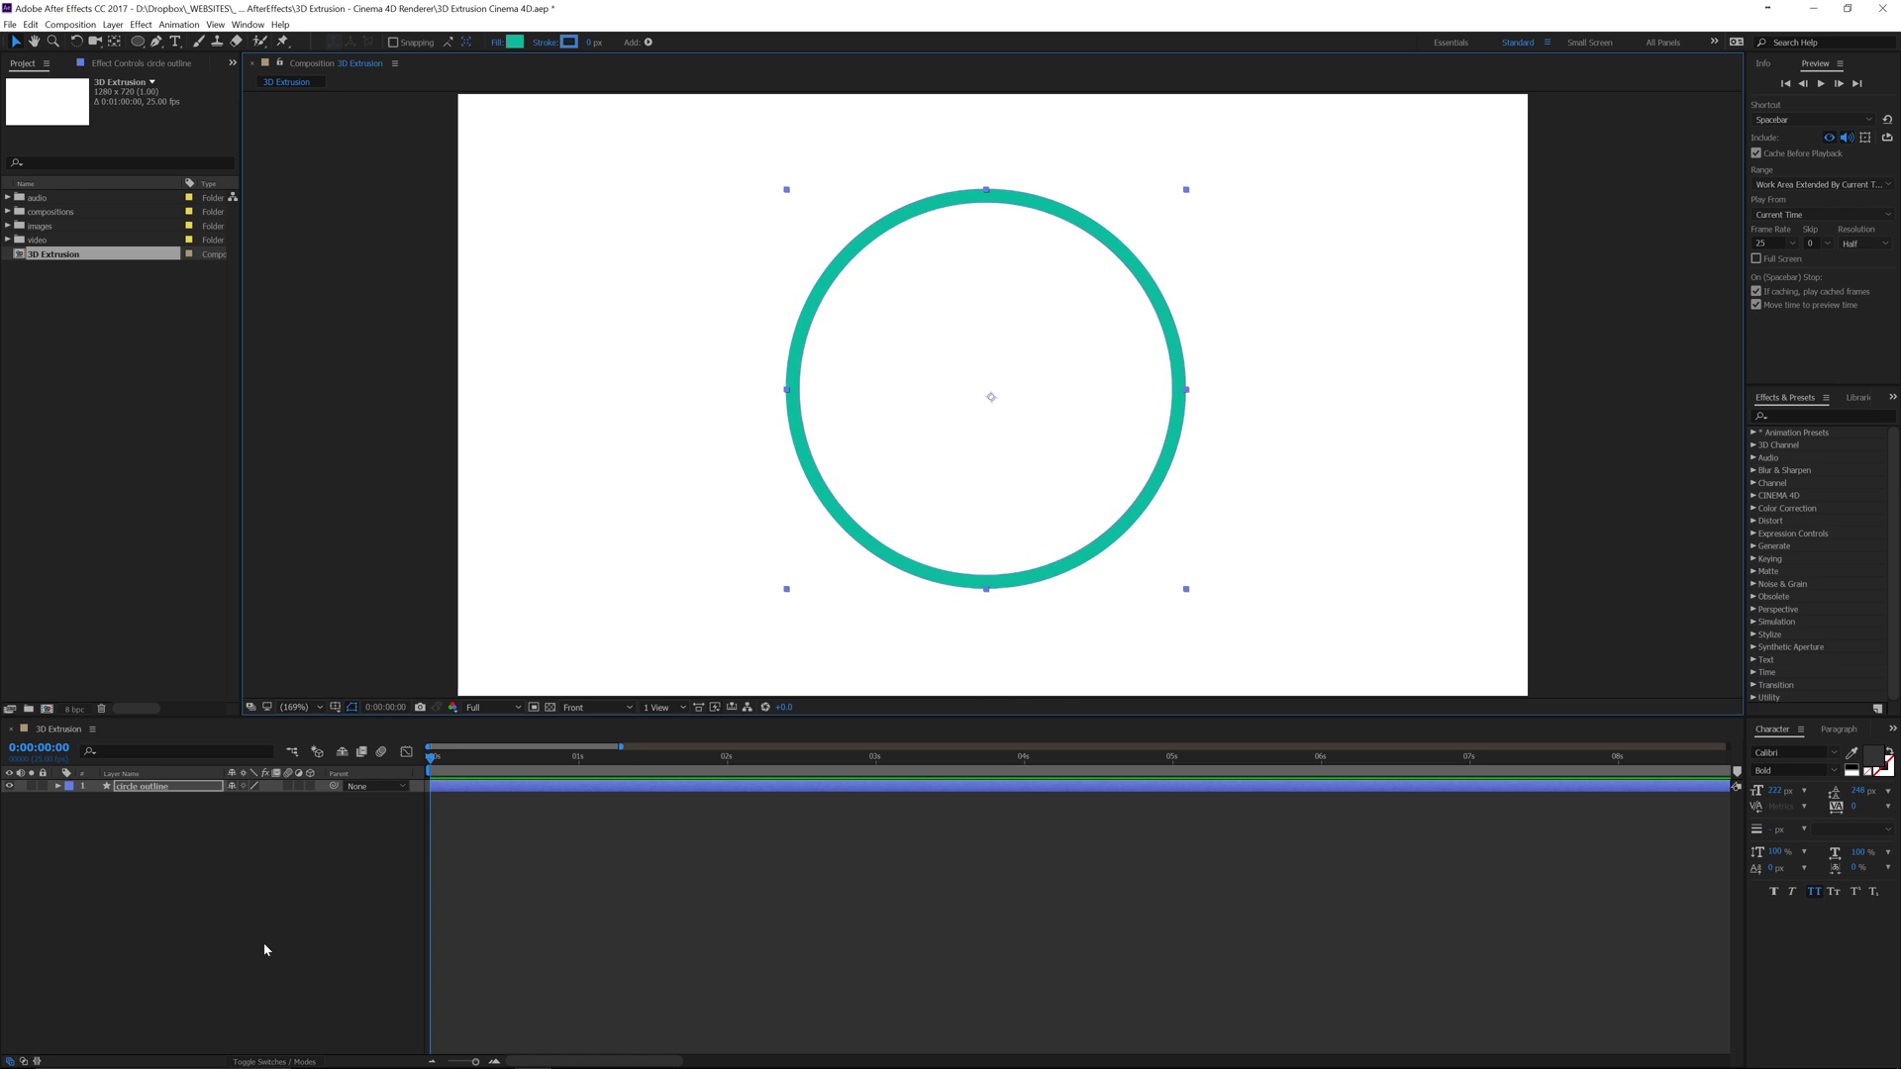
Step: Expand the circle outline layer's transform properties and set its scale to 97%
left_click(79, 807)
left_click(142, 786)
left_click(58, 786)
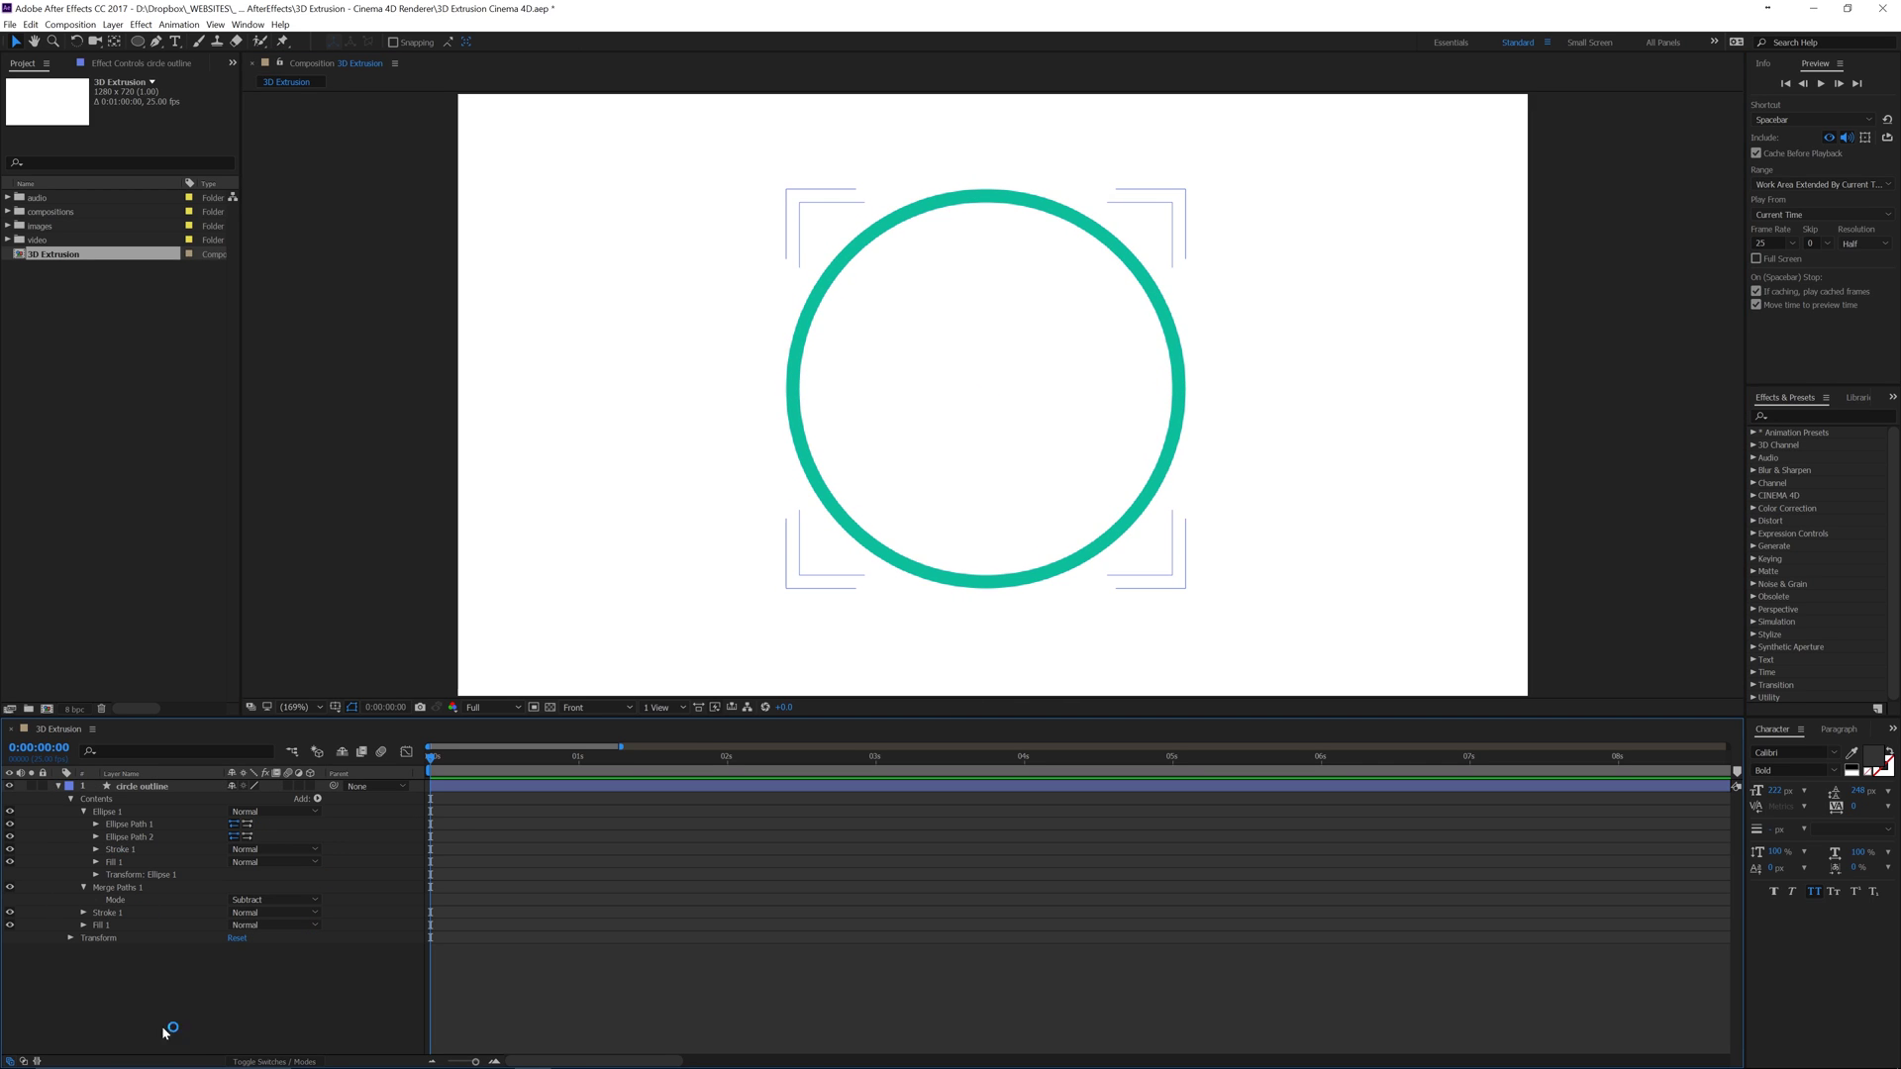
left_click(72, 938)
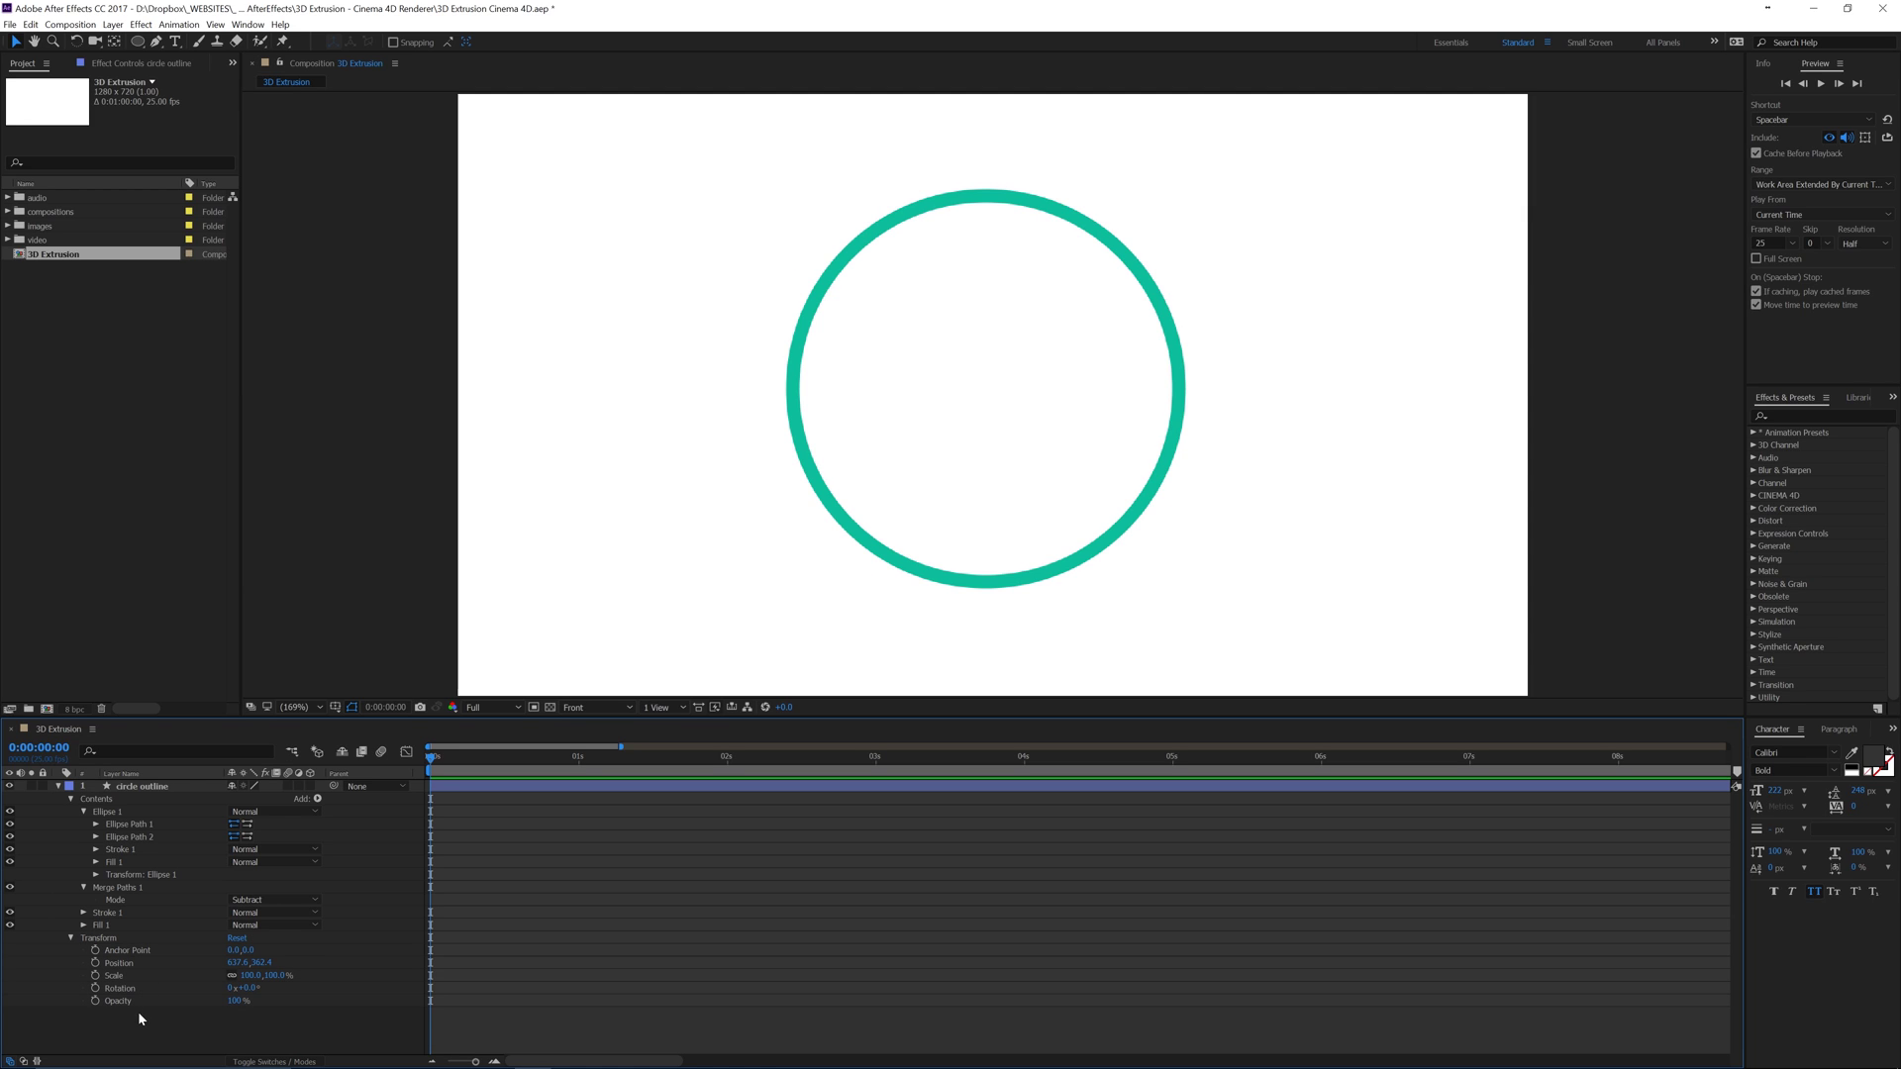
mouse_move(246, 981)
left_mouse_down()
mouse_move(171, 980)
mouse_move(253, 988)
left_mouse_up()
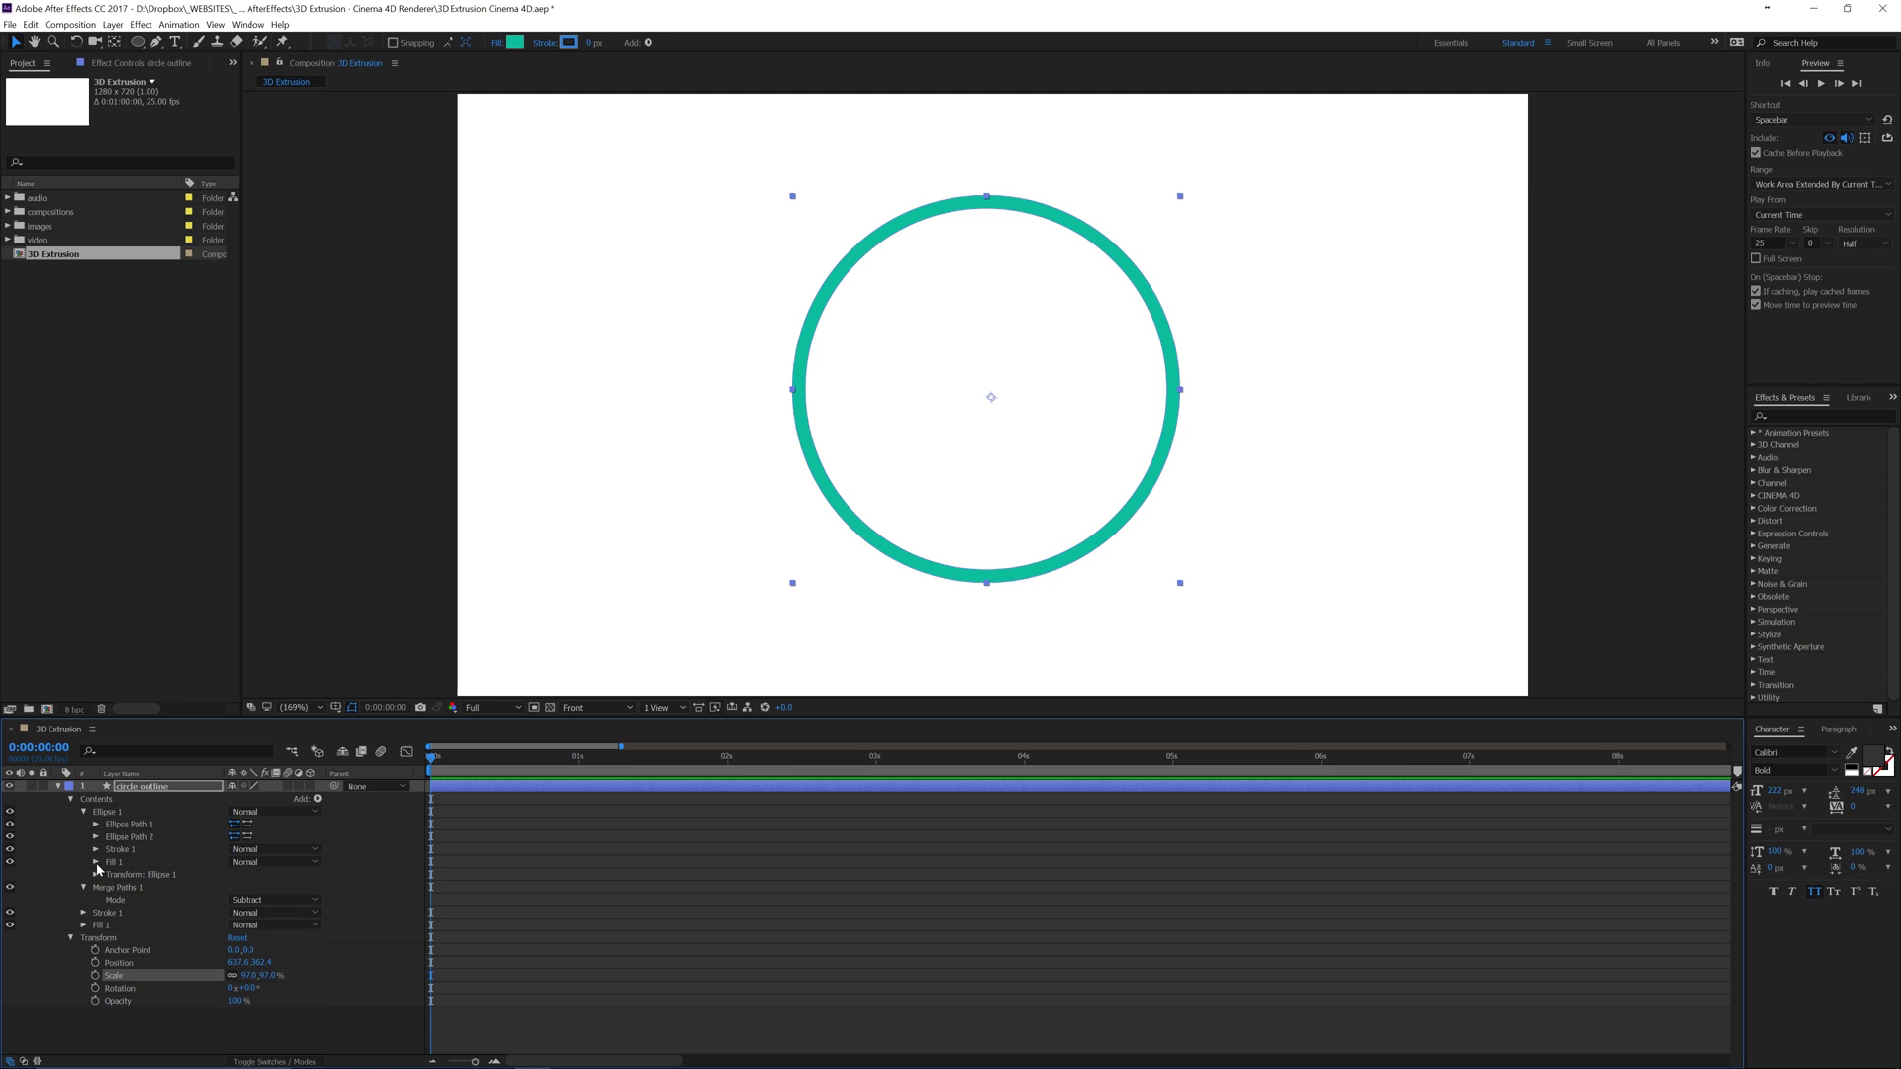
left_click(317, 798)
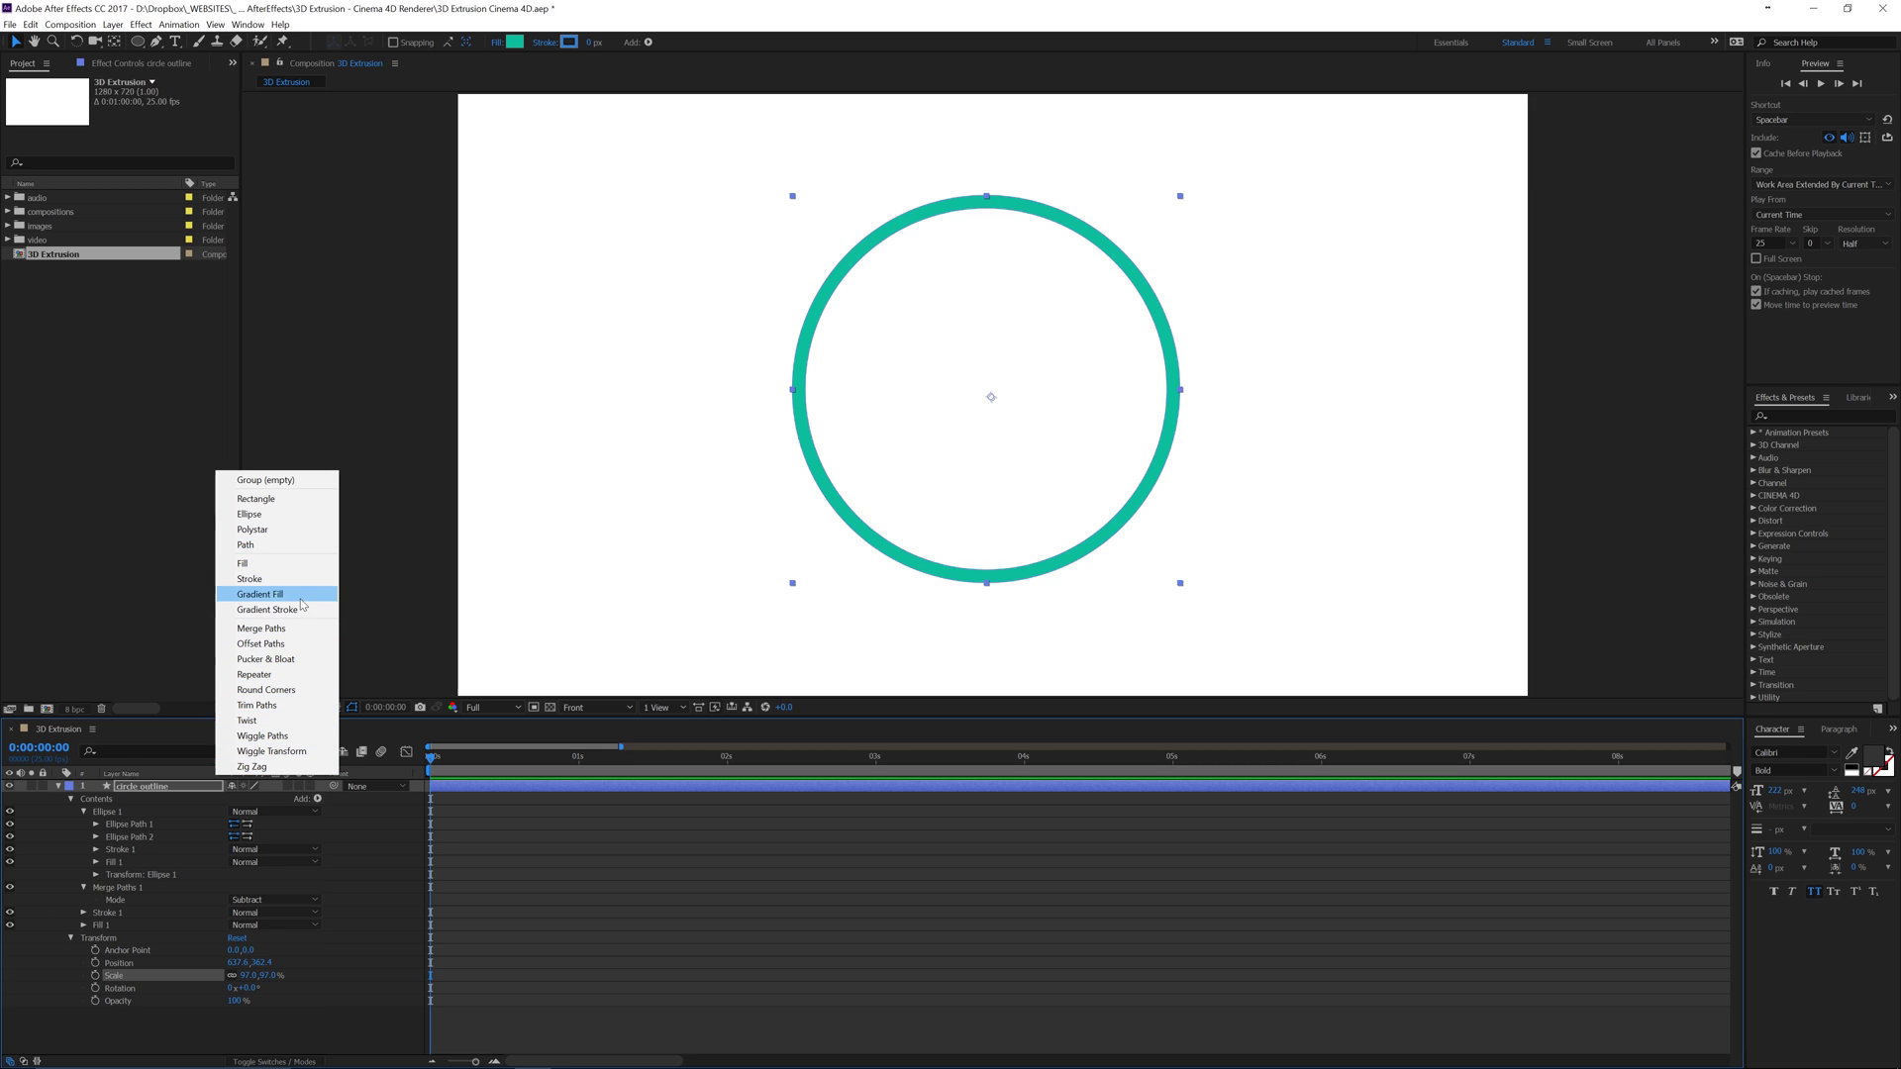
left_click(124, 871)
left_click(117, 812)
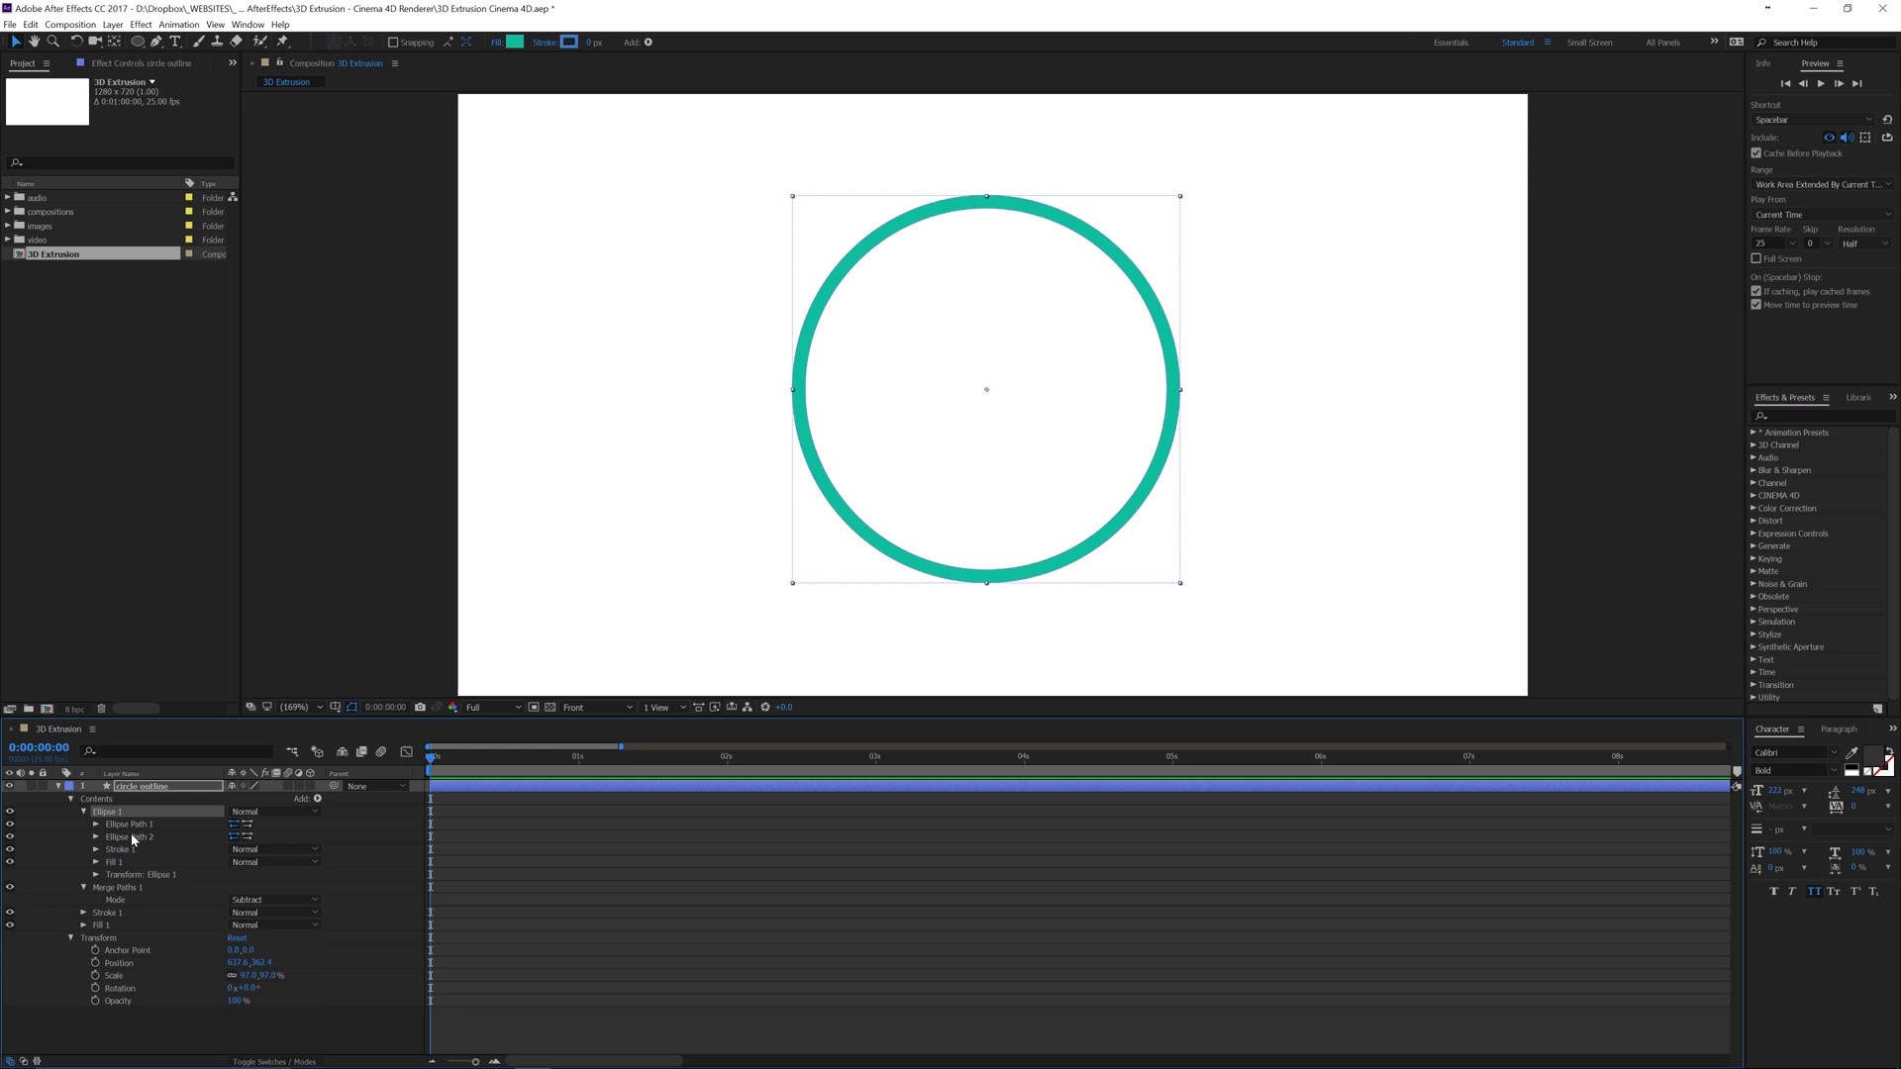
Step: Set the size of Ellipse Path 2 to 0 and keyframe it on the first frame
left_click(134, 837)
left_click(95, 837)
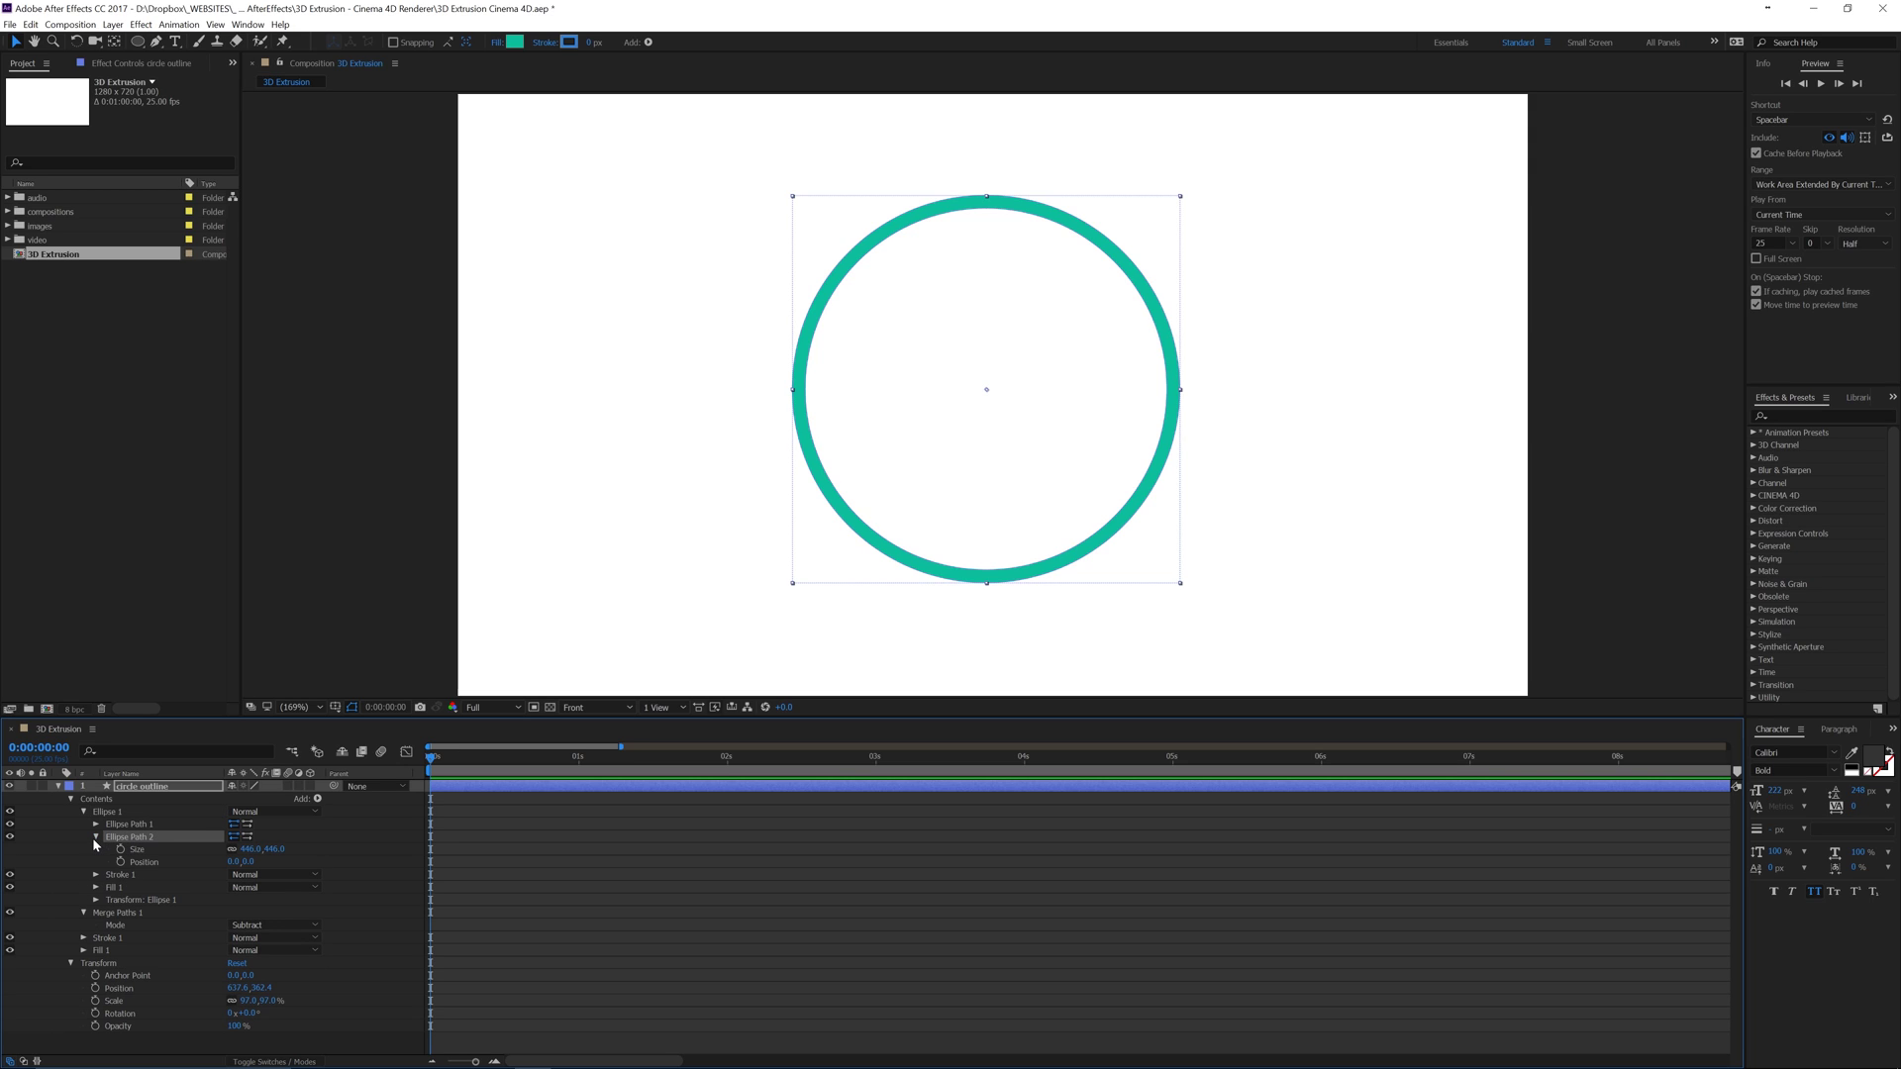
mouse_move(250, 854)
left_mouse_down()
mouse_move(127, 868)
mouse_move(246, 848)
left_mouse_up()
left_click(246, 849)
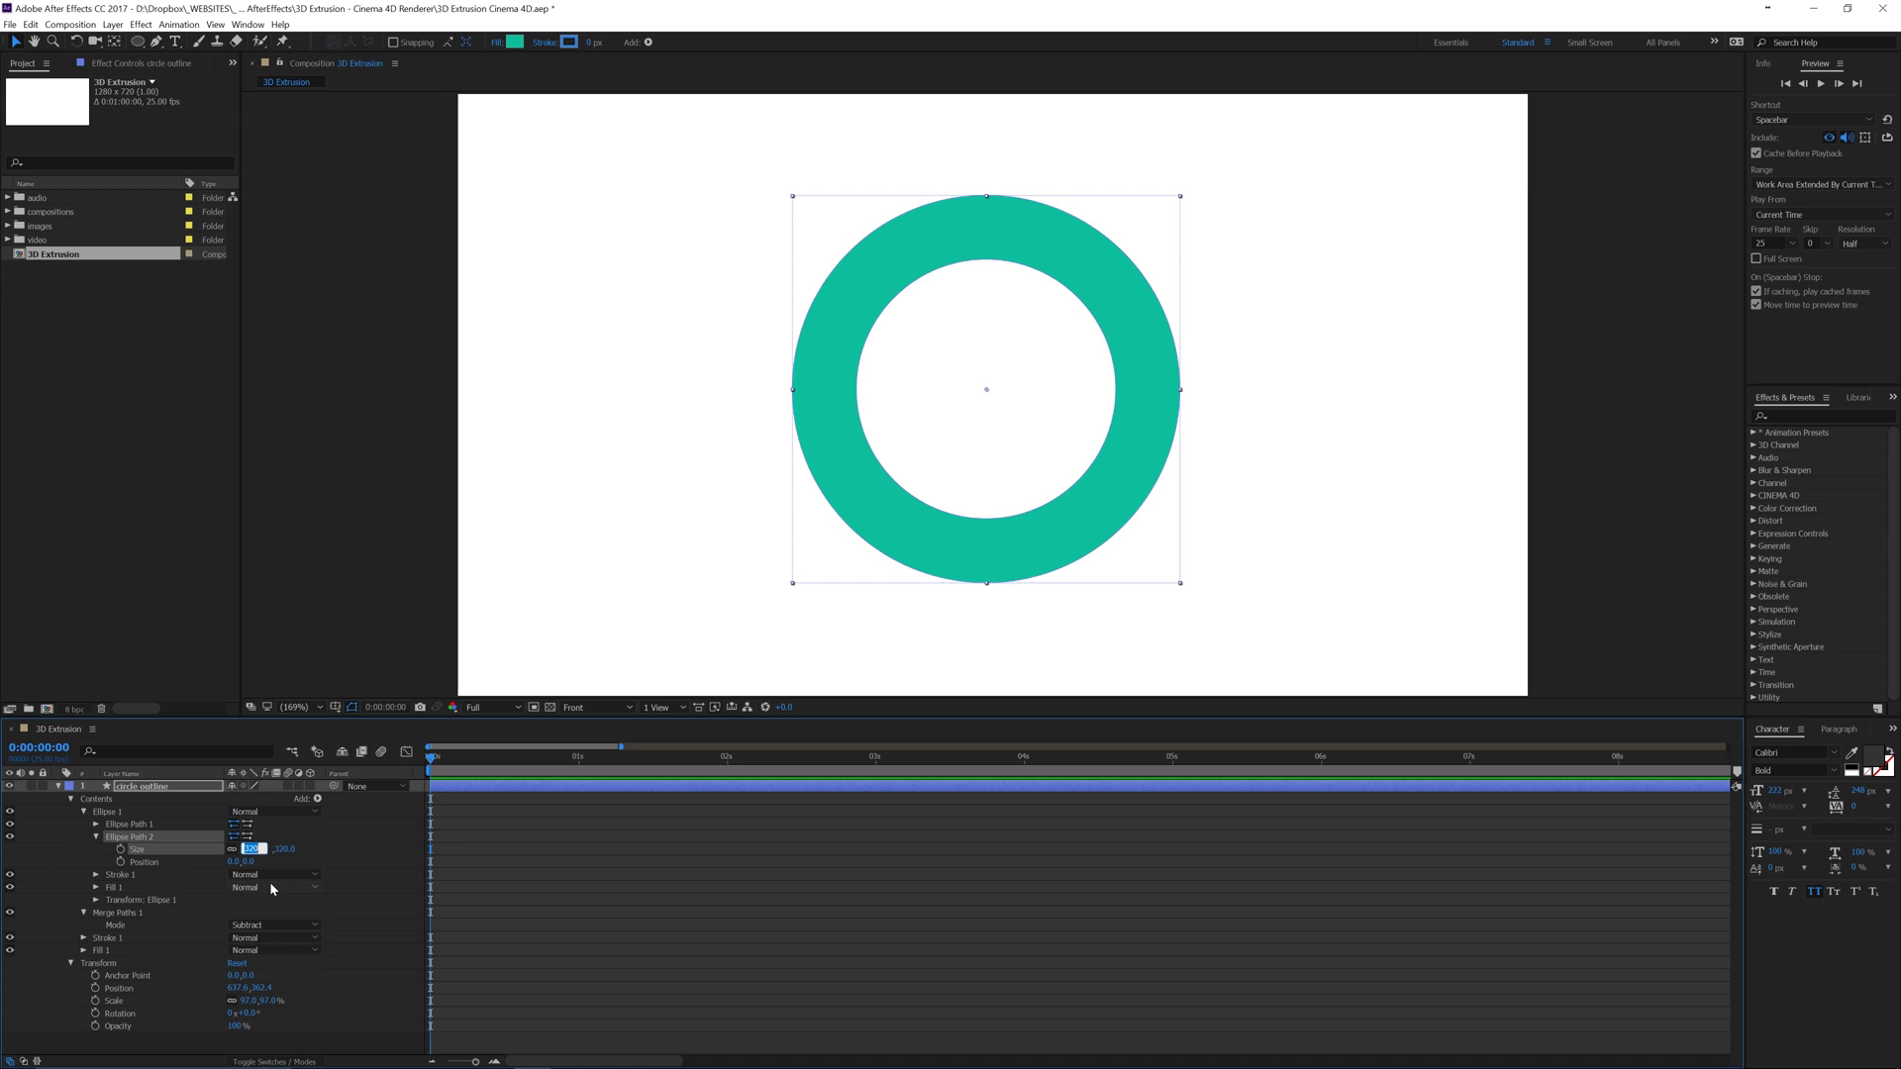
type("0")
key("Return")
left_click(120, 849)
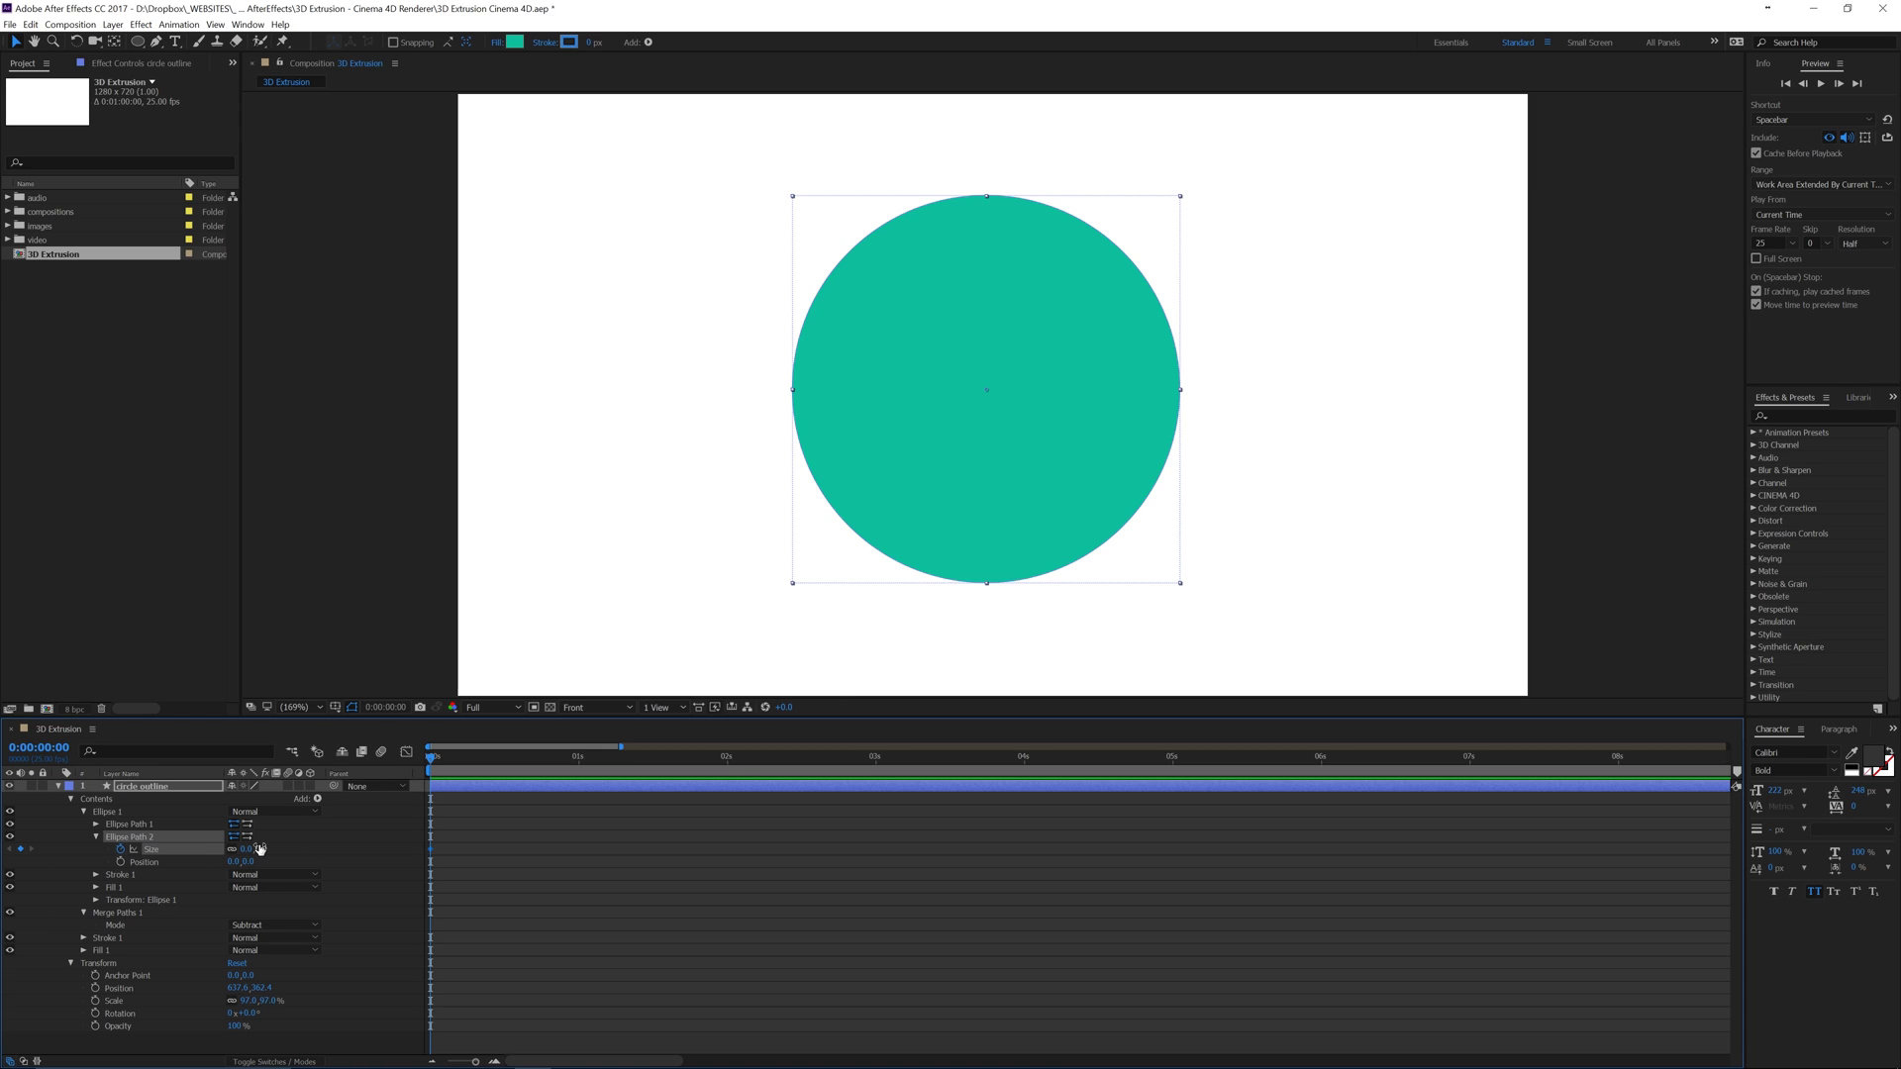
Step: Keyframe the size of Ellipse Path 2 at 444 on frame 9 and preview the opening hole
left_click_drag(261, 849, 549, 827)
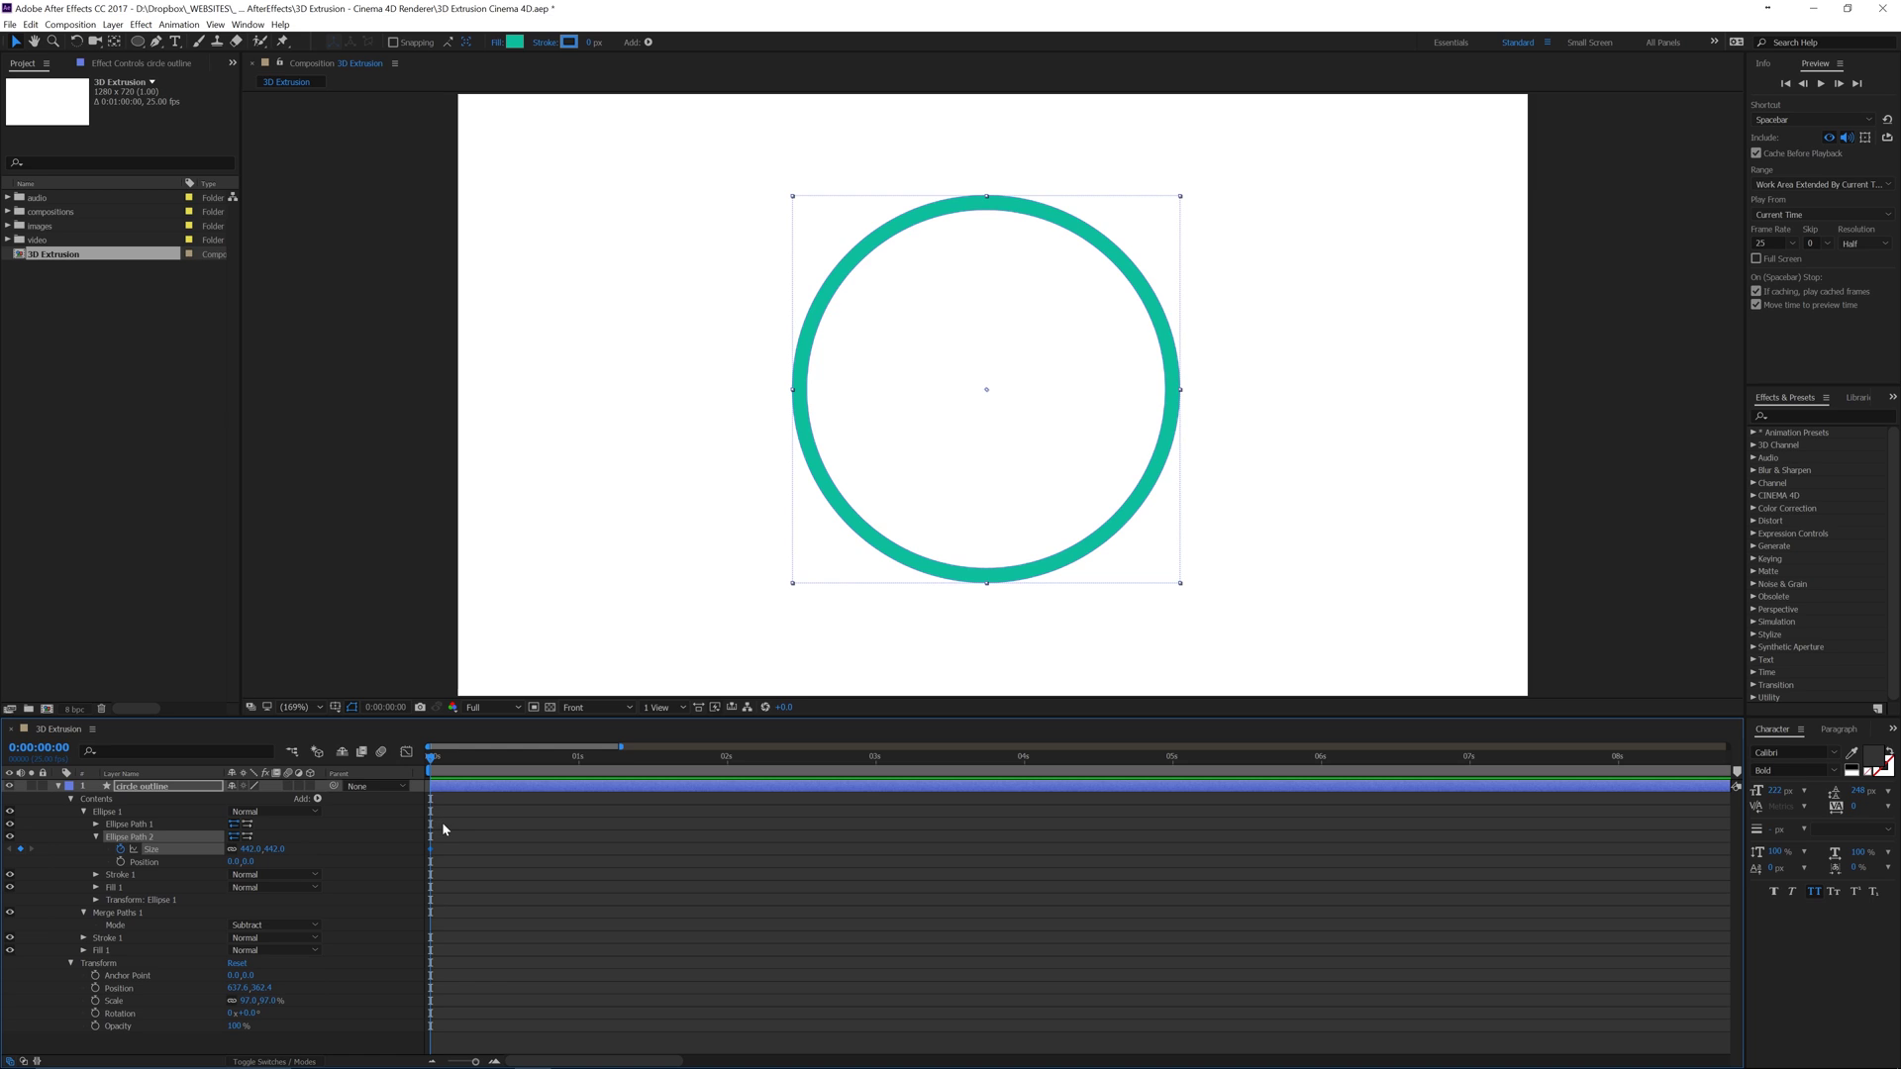
key("ctrl+z")
left_click_drag(432, 757, 484, 763)
left_click_drag(248, 849, 539, 818)
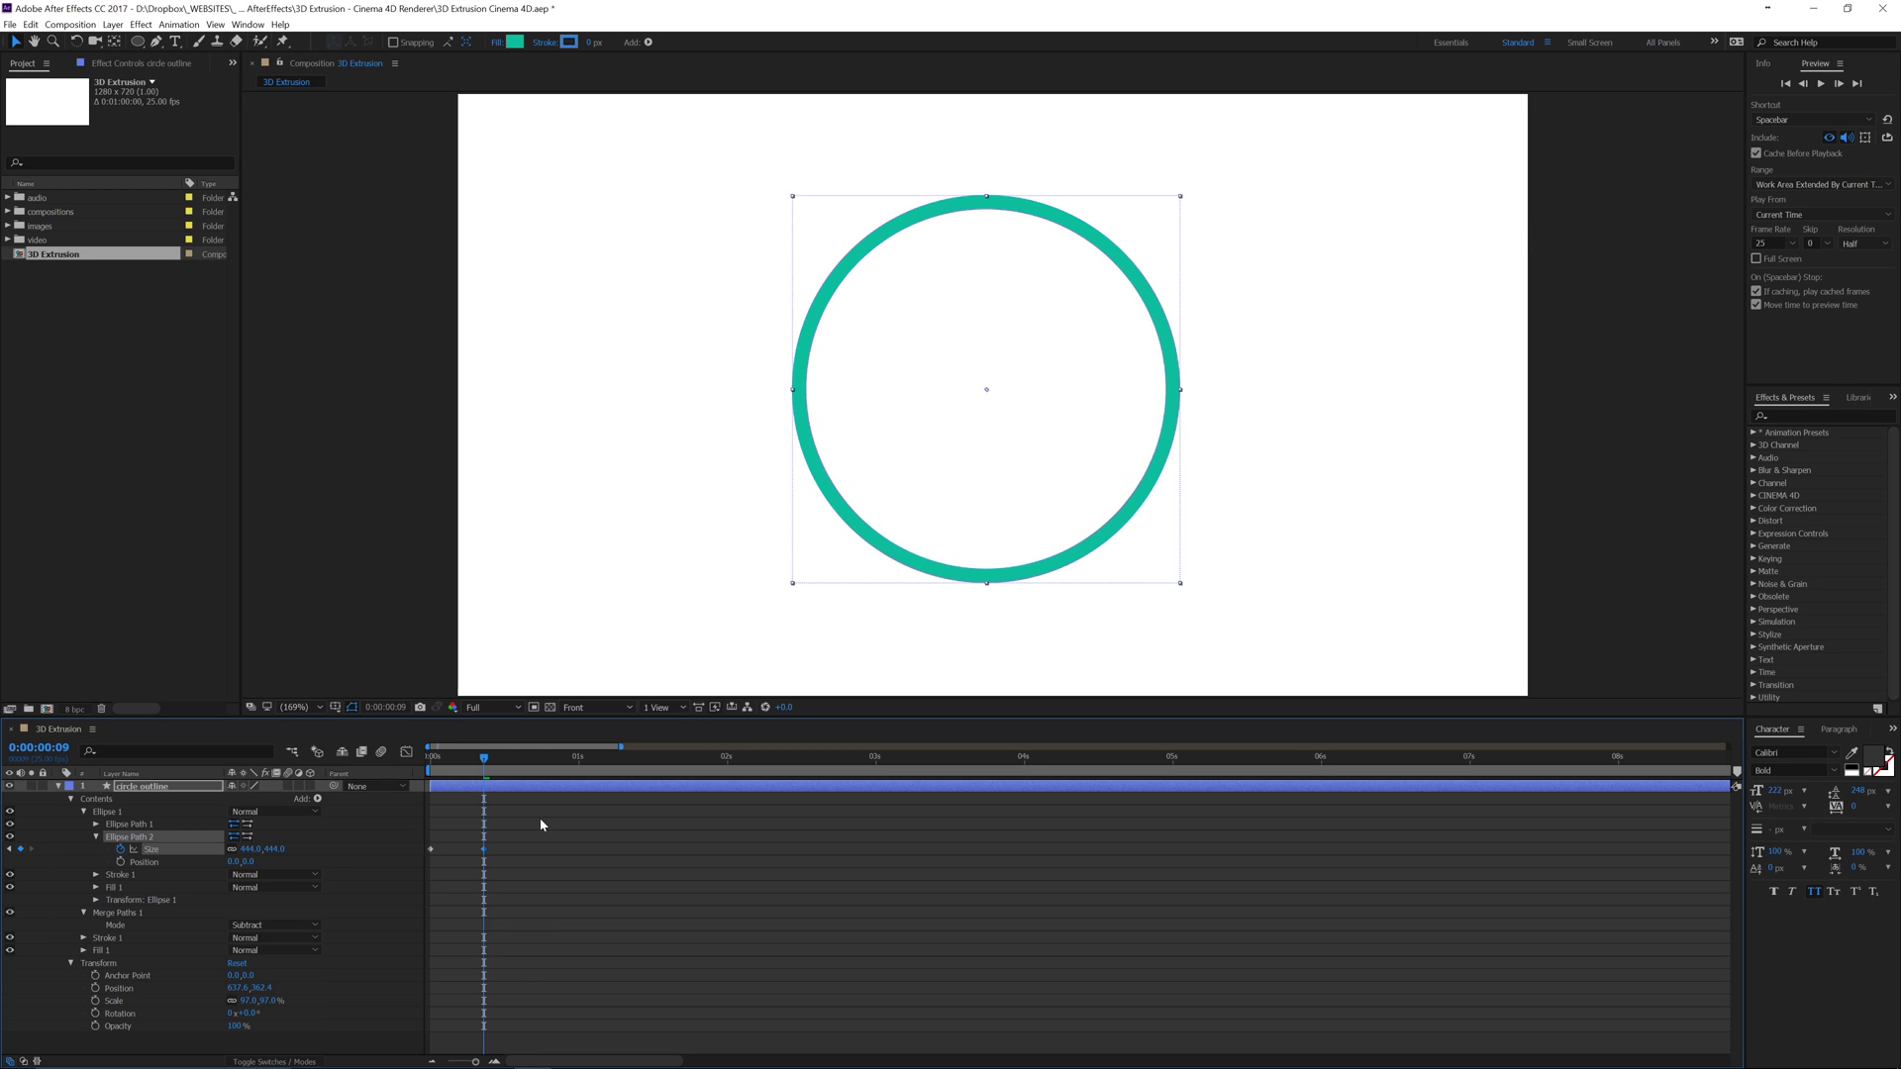
key("space")
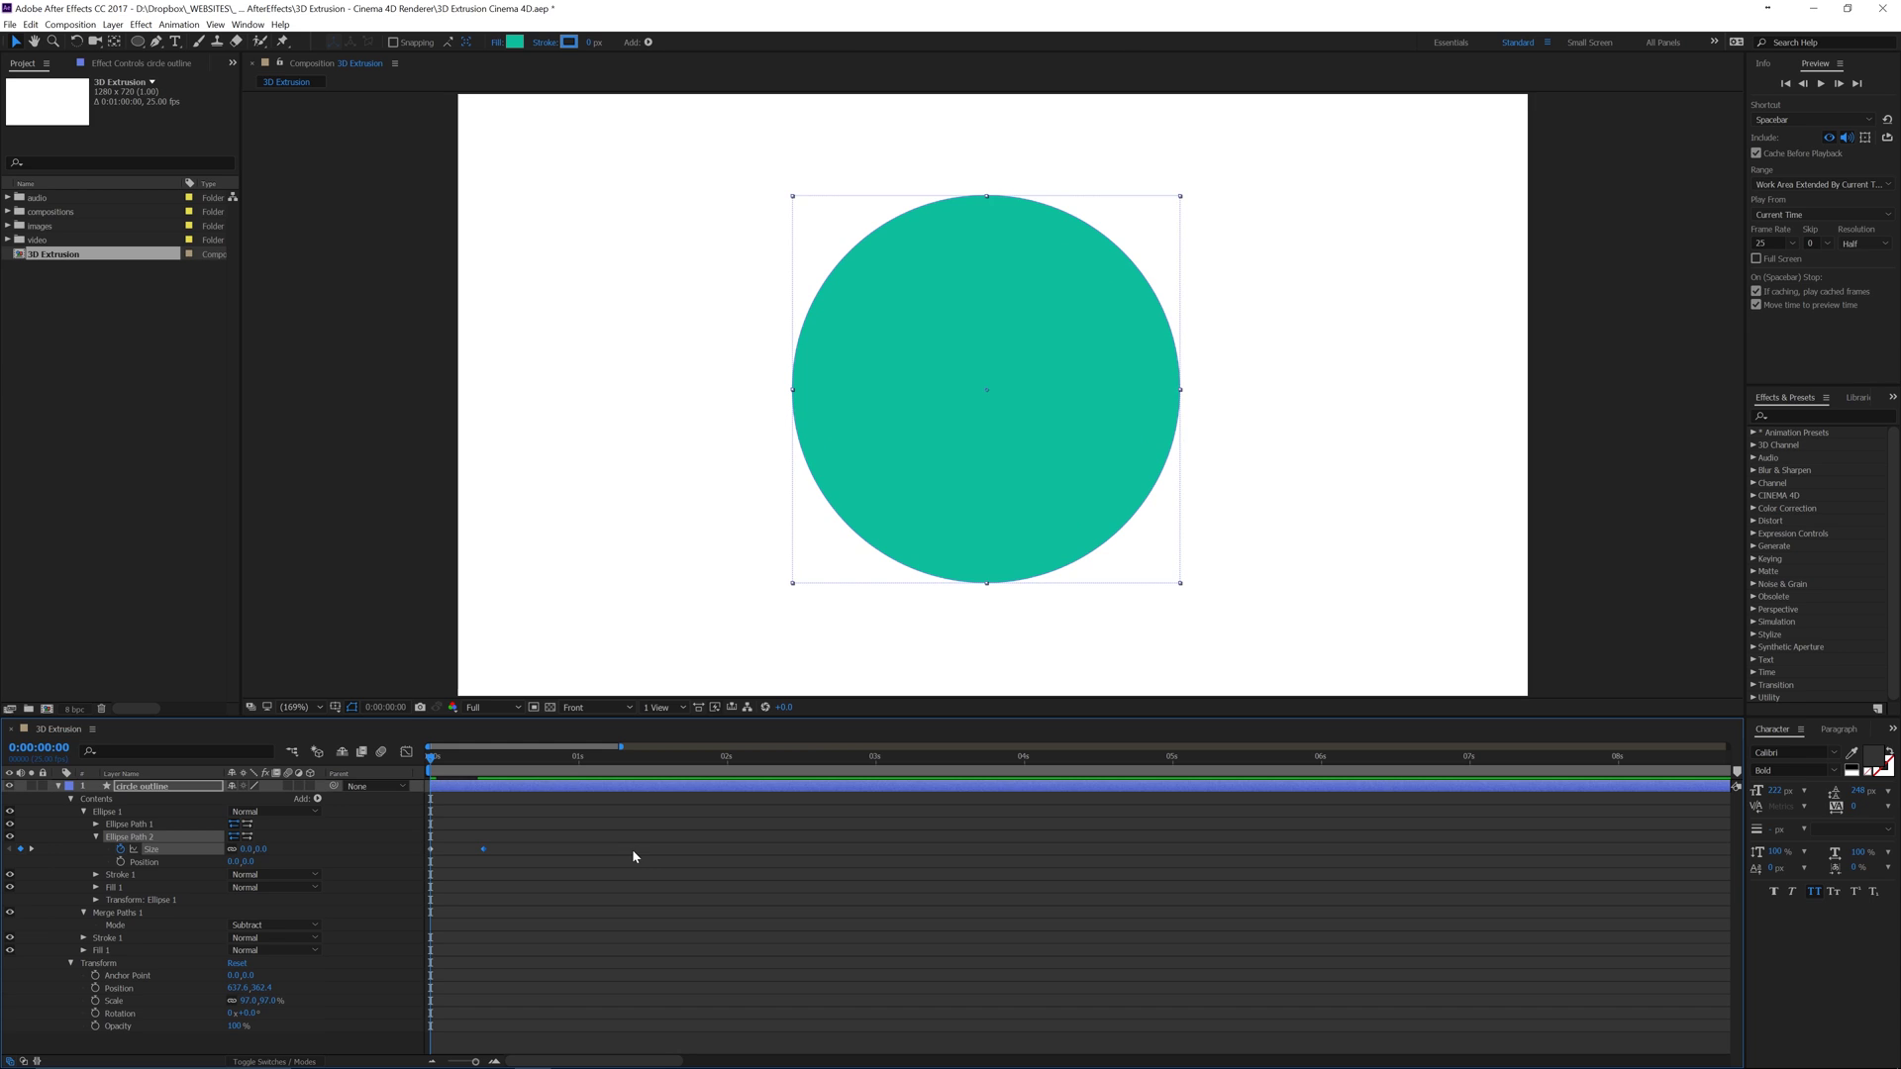
Step: Shorten the work area to end shortly after the size keyframes and play back the animation
left_click(577, 760)
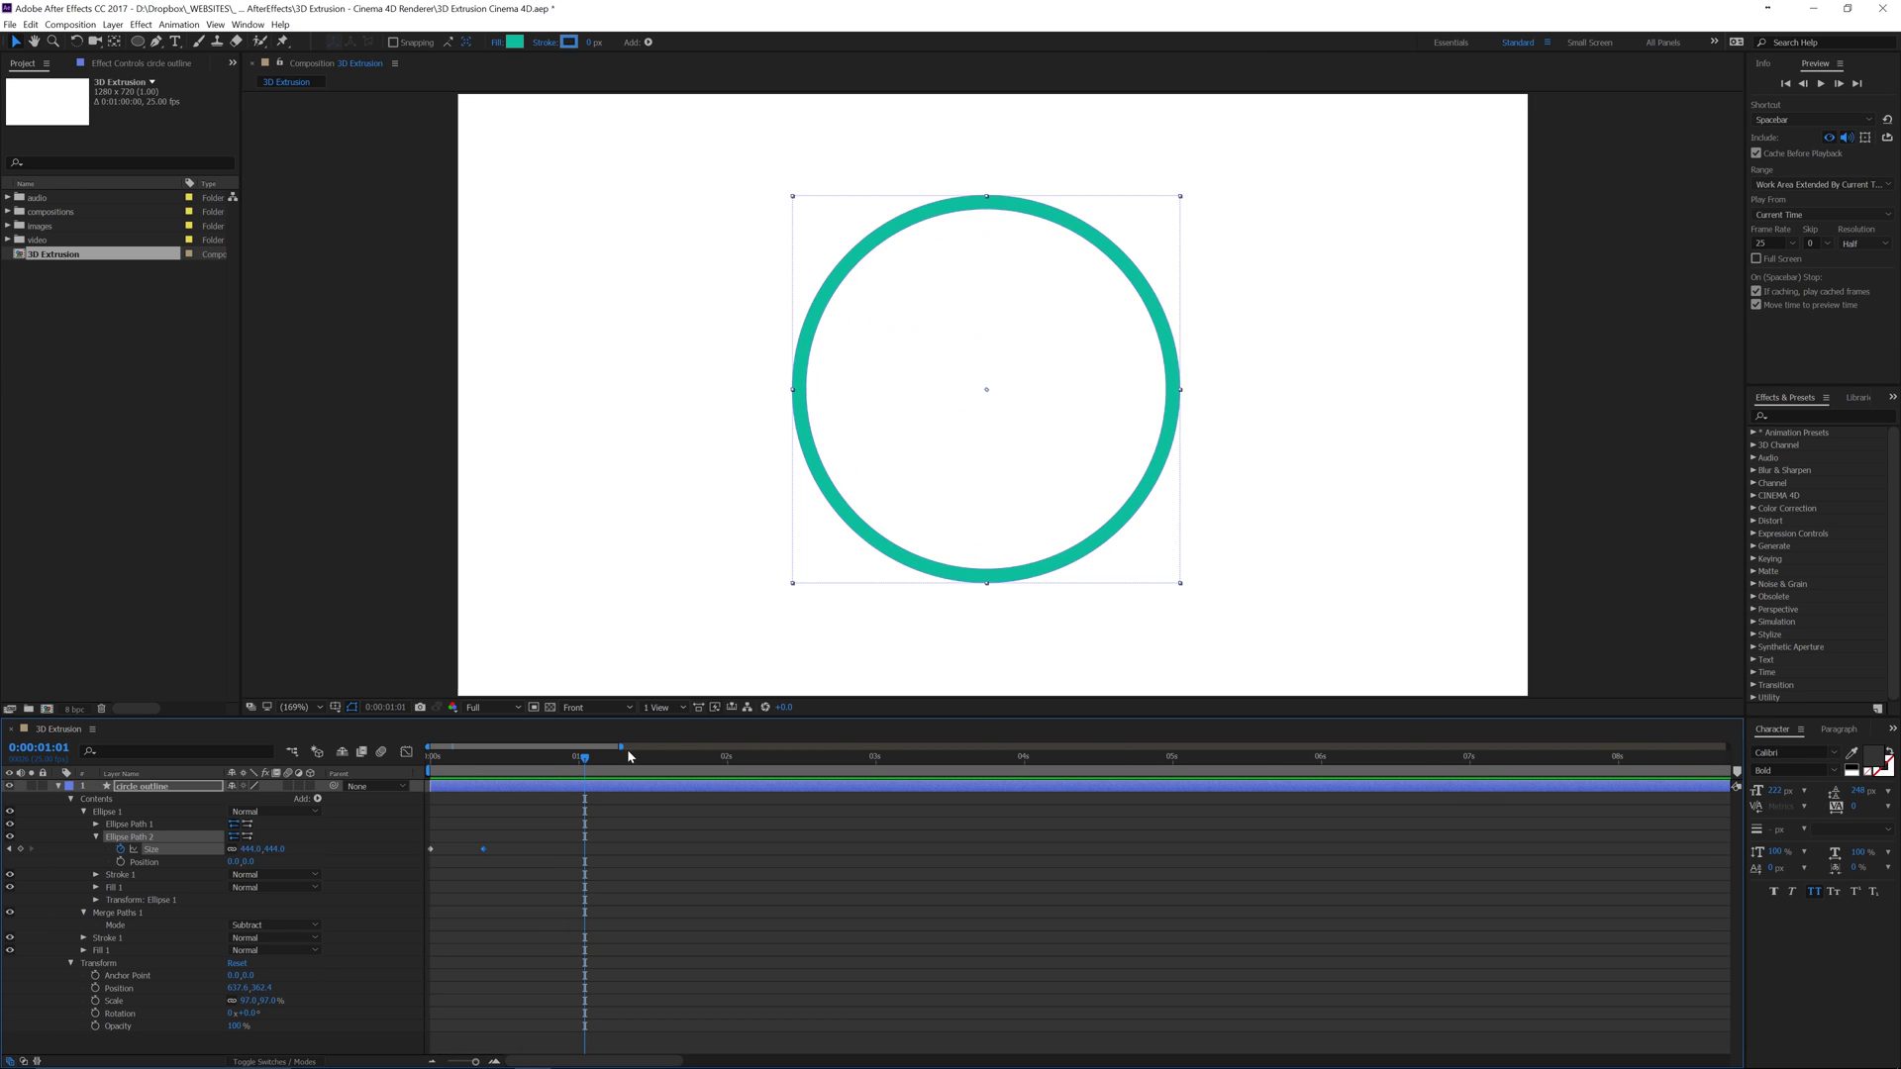
left_click_drag(620, 752, 452, 767)
key("space")
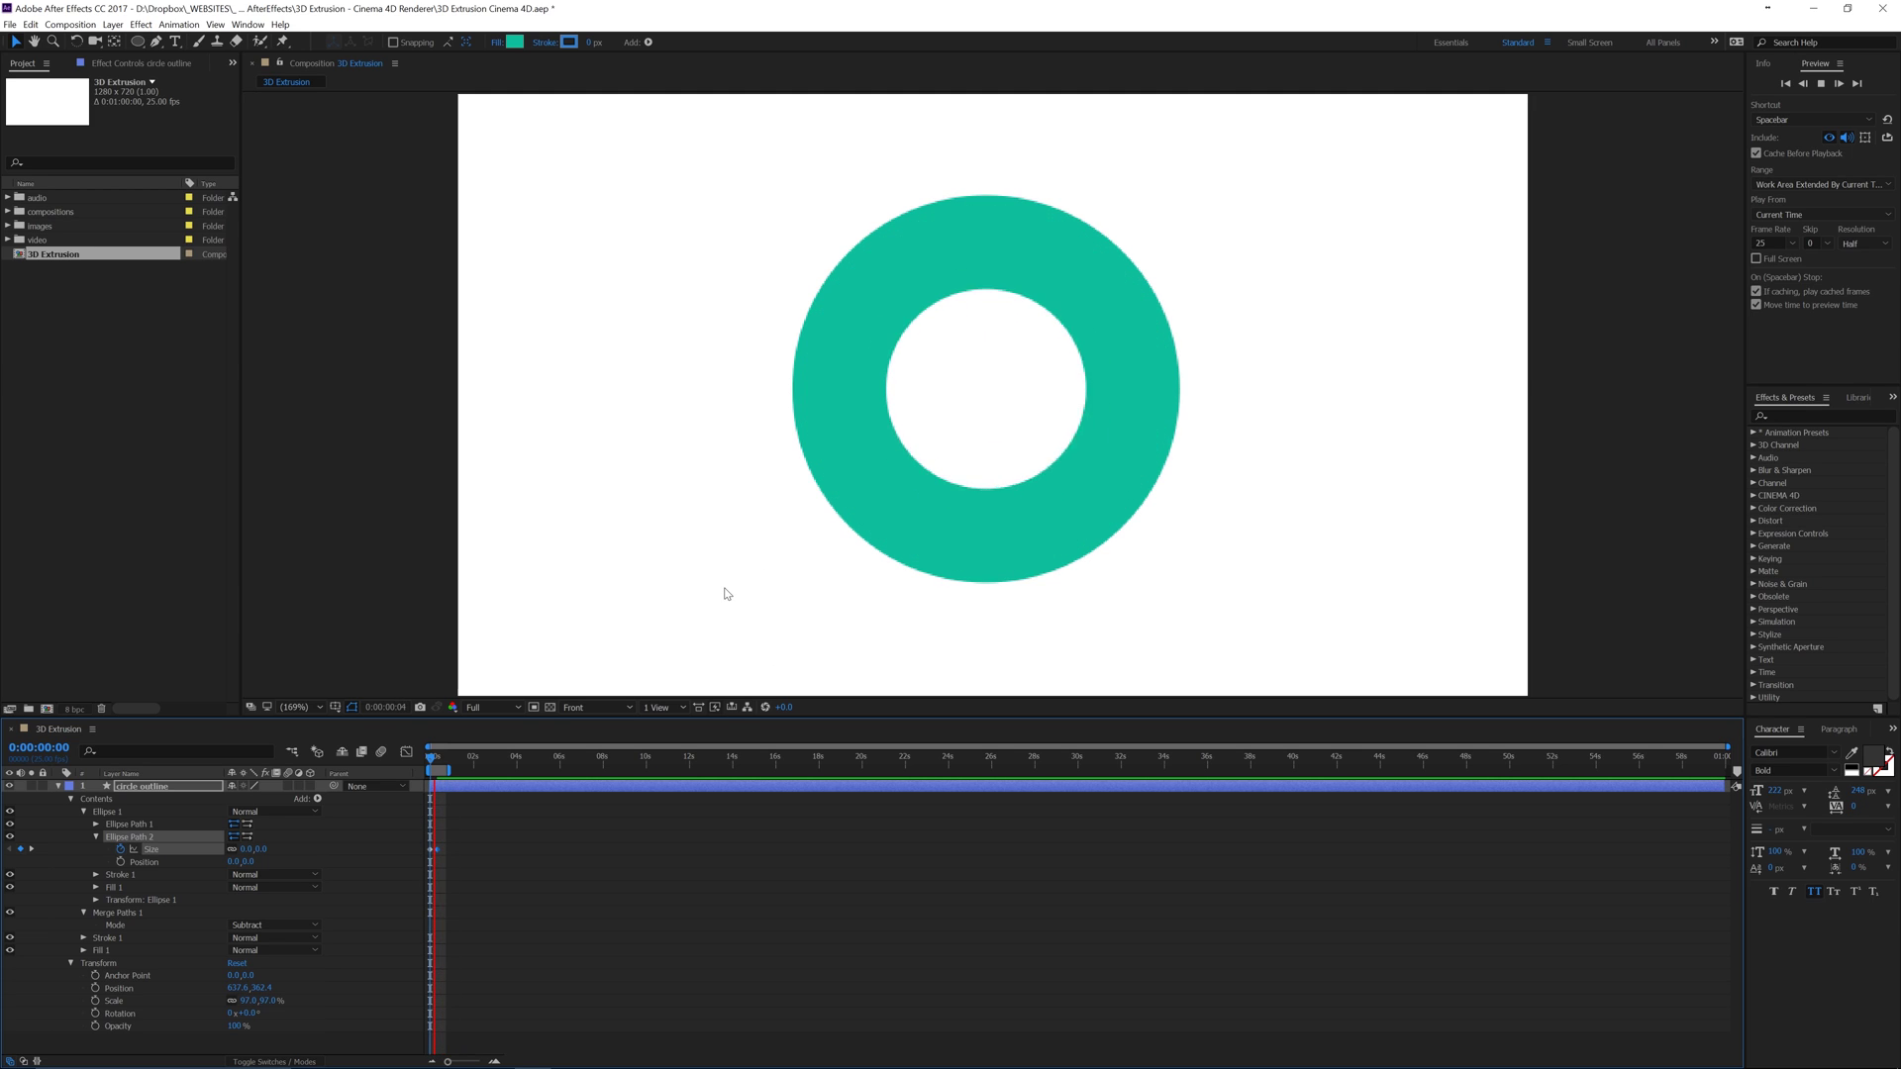
key("space")
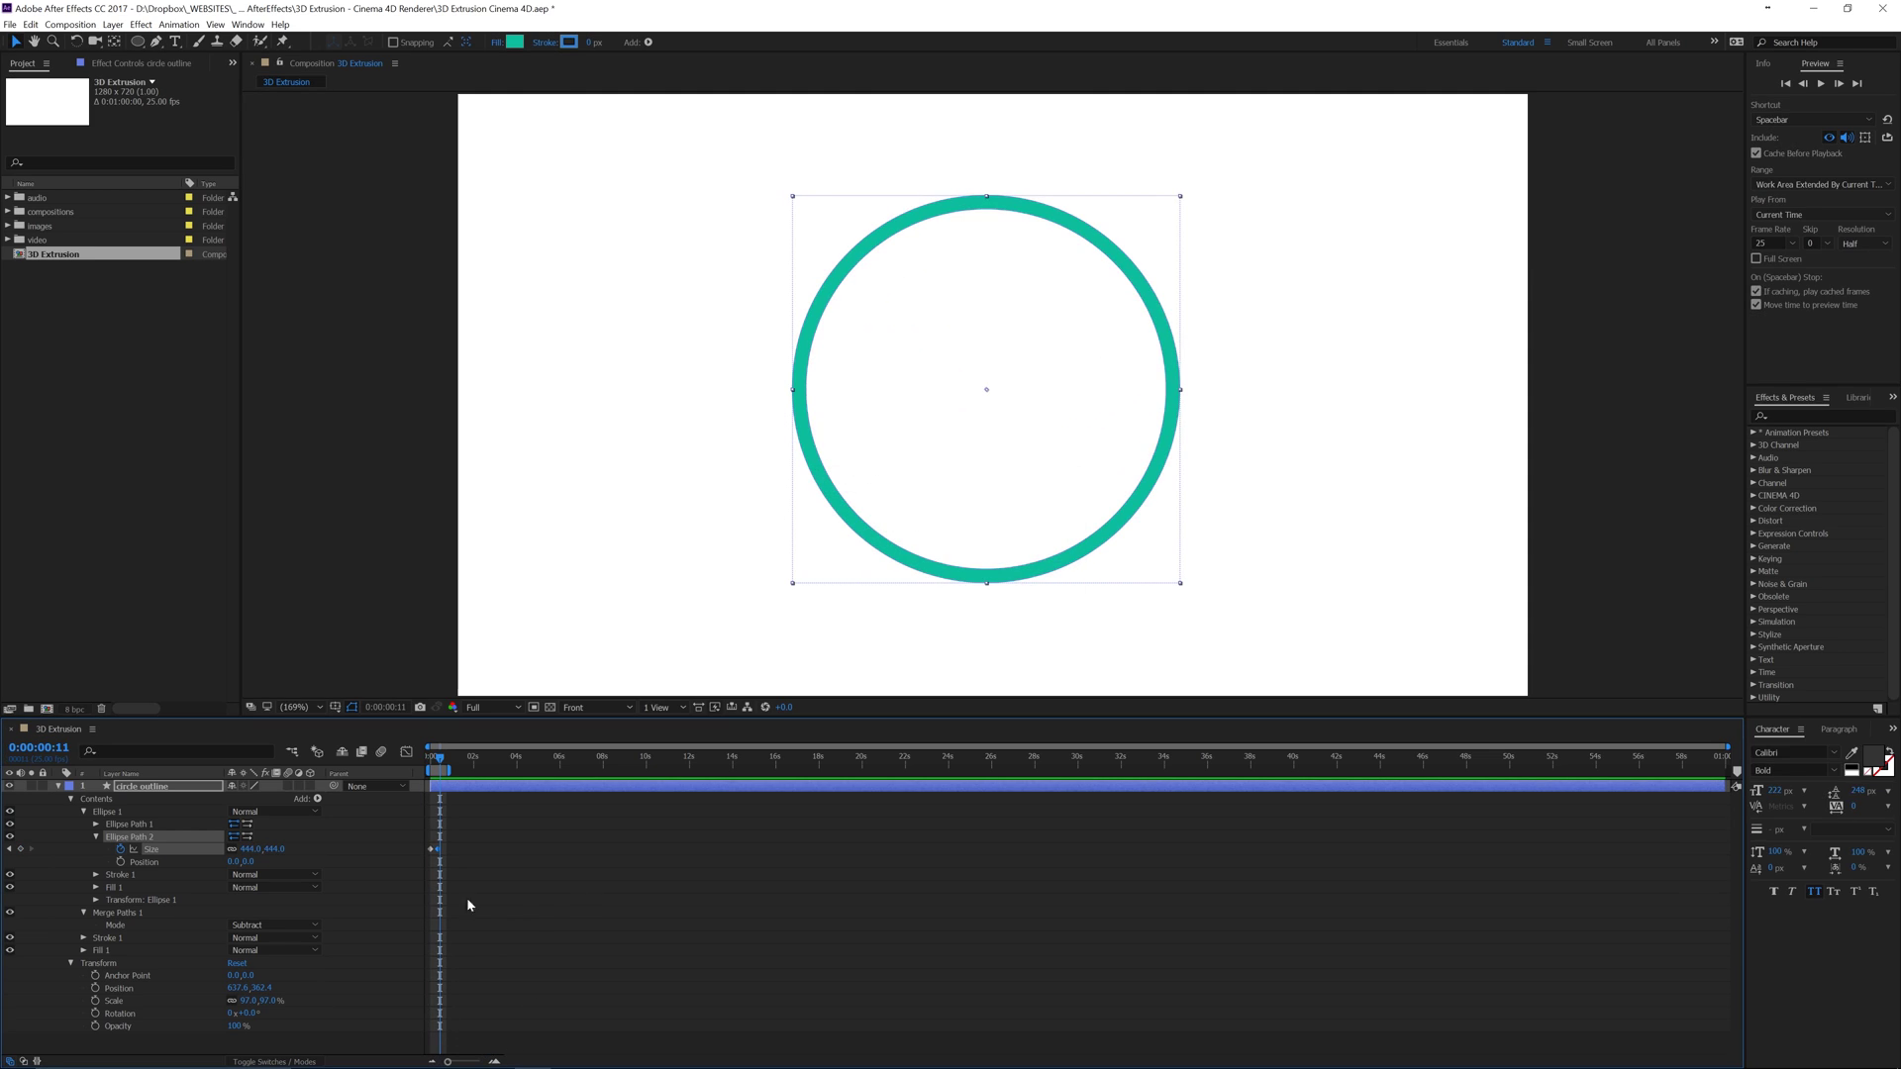
Step: Apply Easy Ease to both size keyframes of Ellipse Path 2 and preview from the first frame
left_click_drag(1727, 747, 492, 746)
left_click_drag(604, 841, 360, 858)
key("F9")
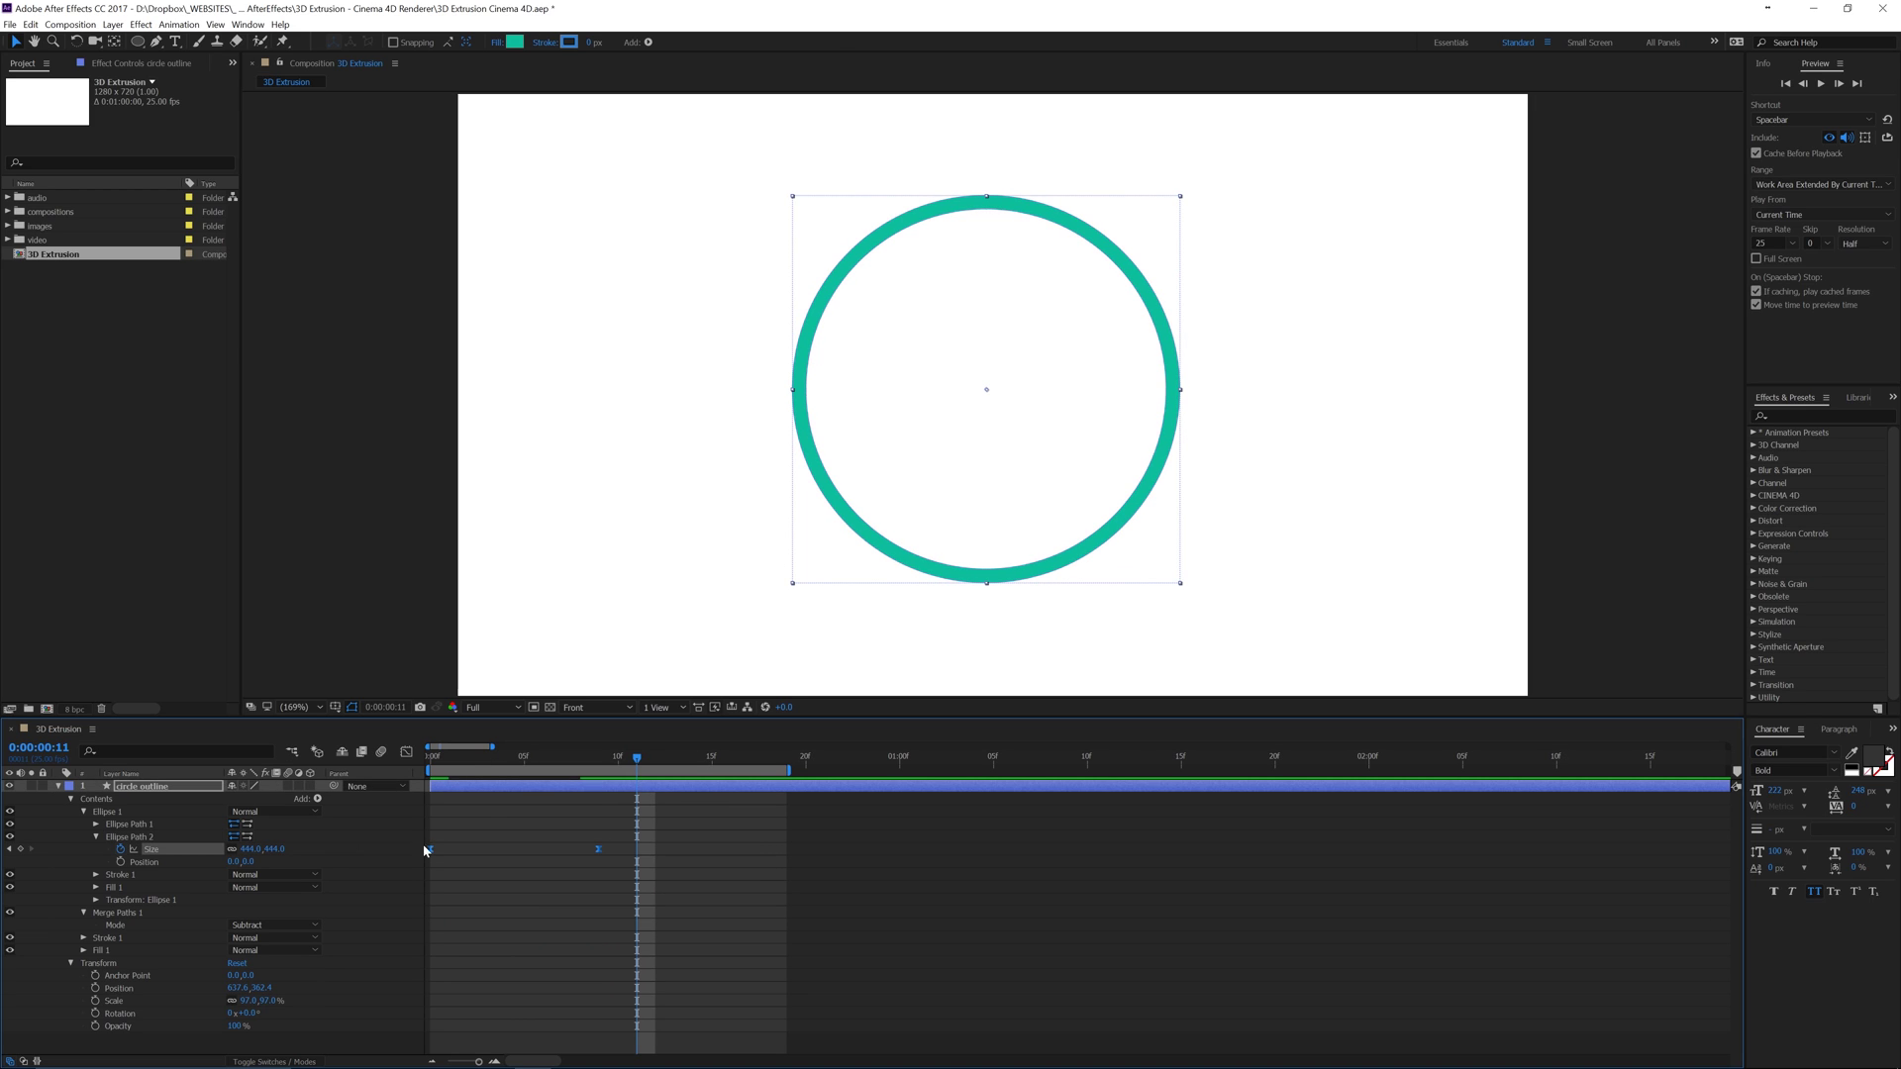
left_click_drag(638, 764, 431, 764)
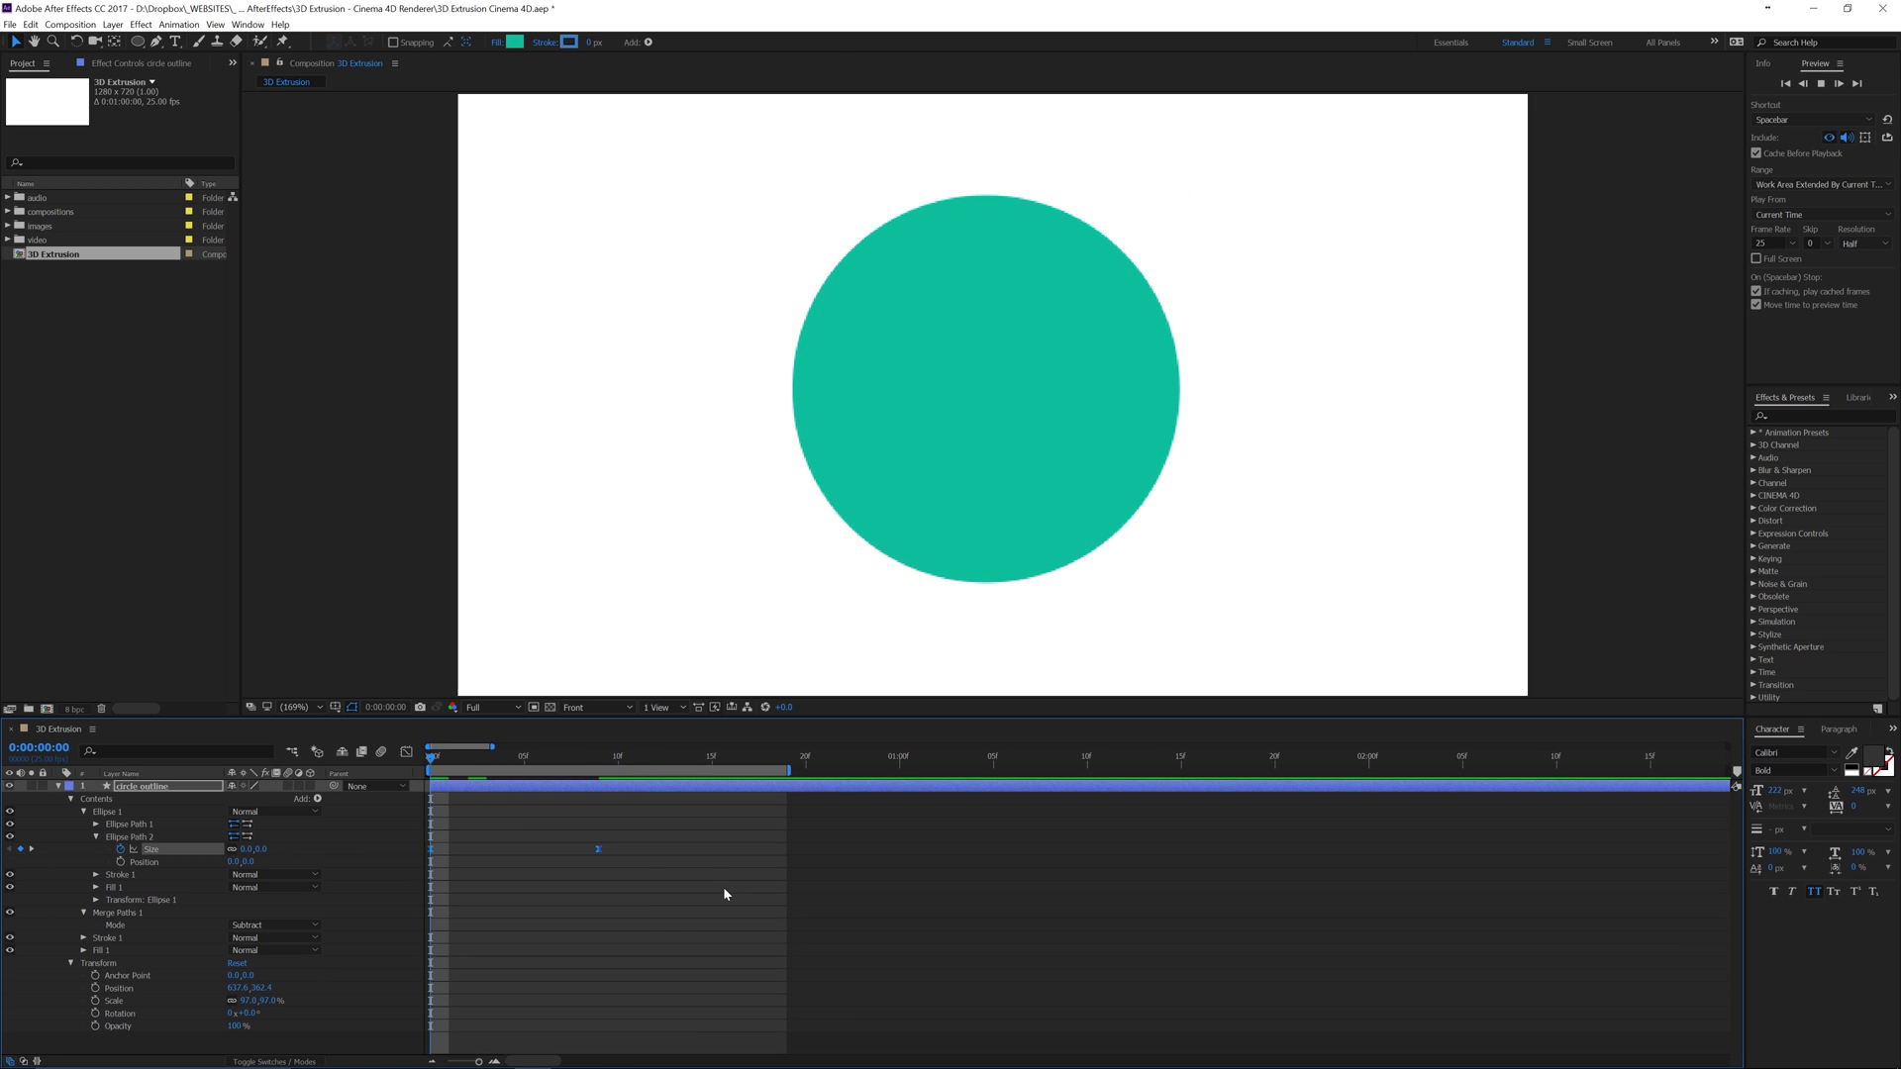
key("space")
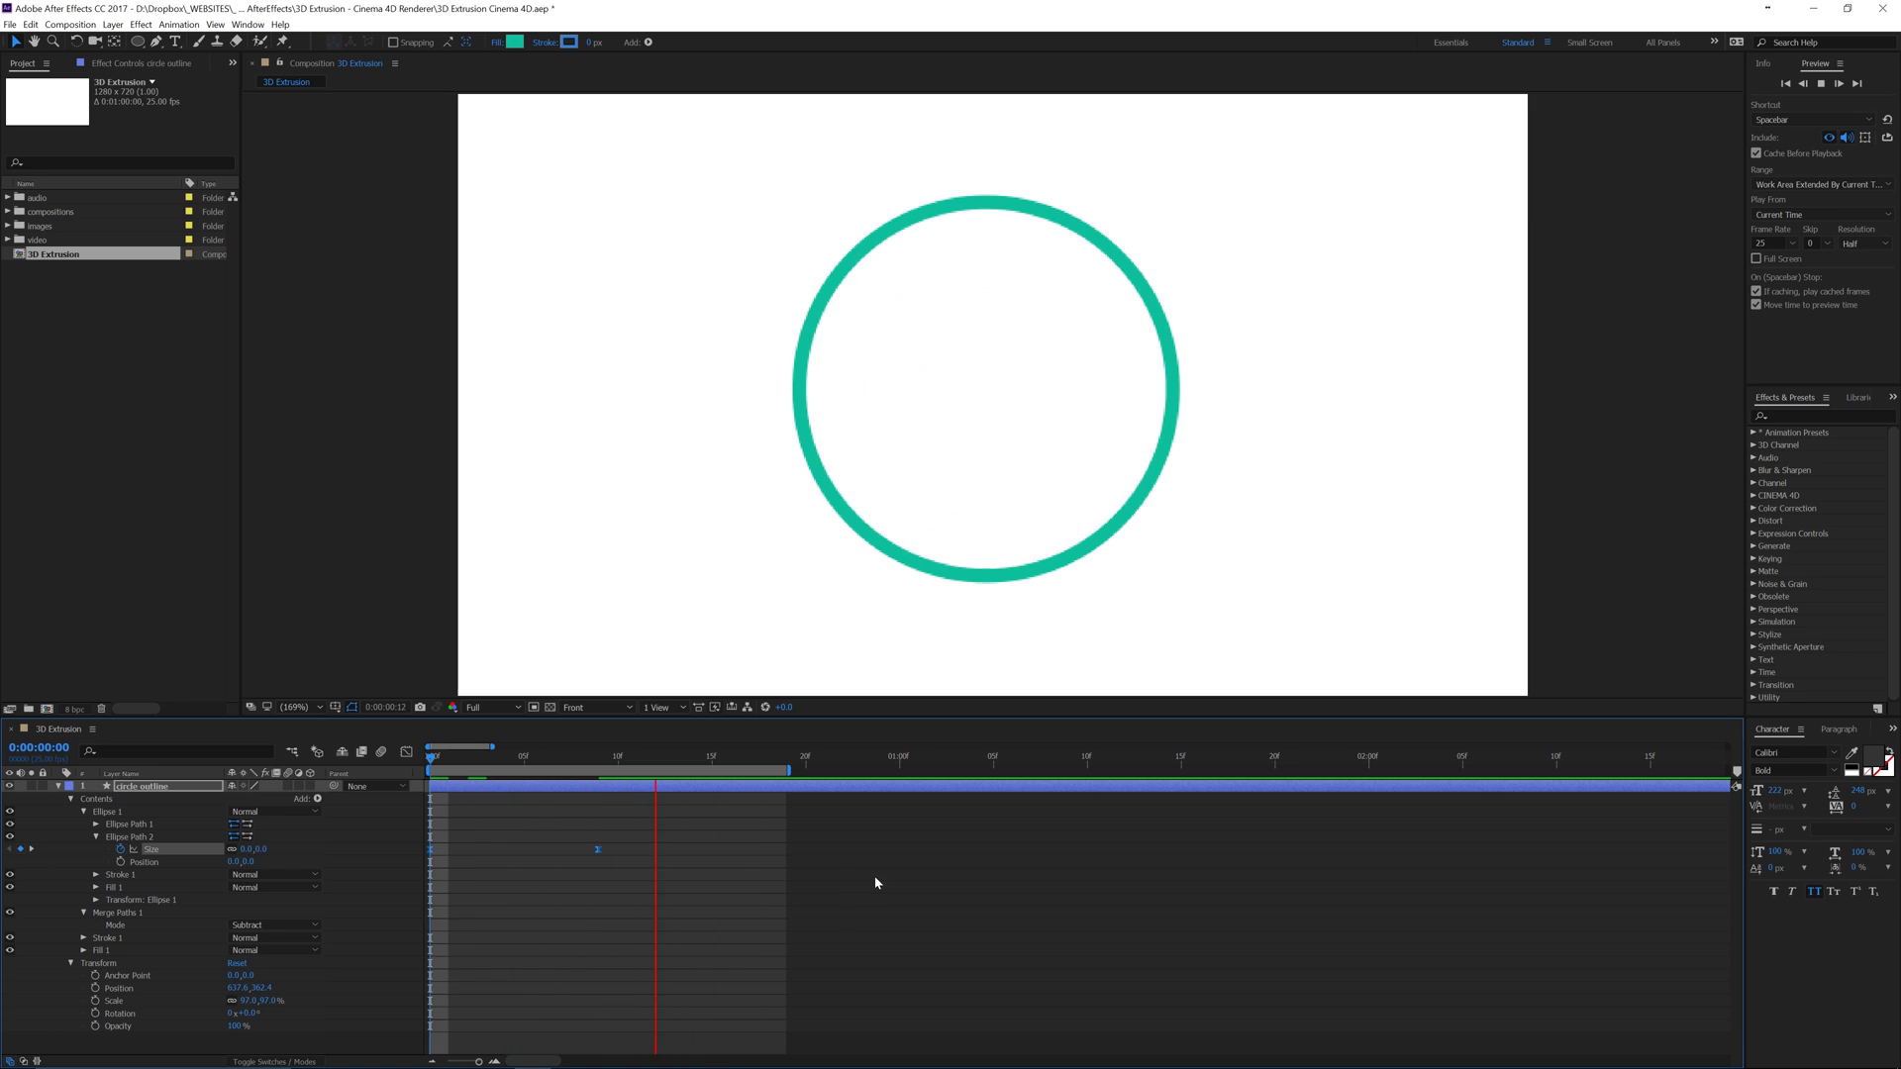
key("space")
Step: Set the size of Ellipse Path 1 to 0 and keyframe it on the first frame
left_click_drag(636, 764, 383, 771)
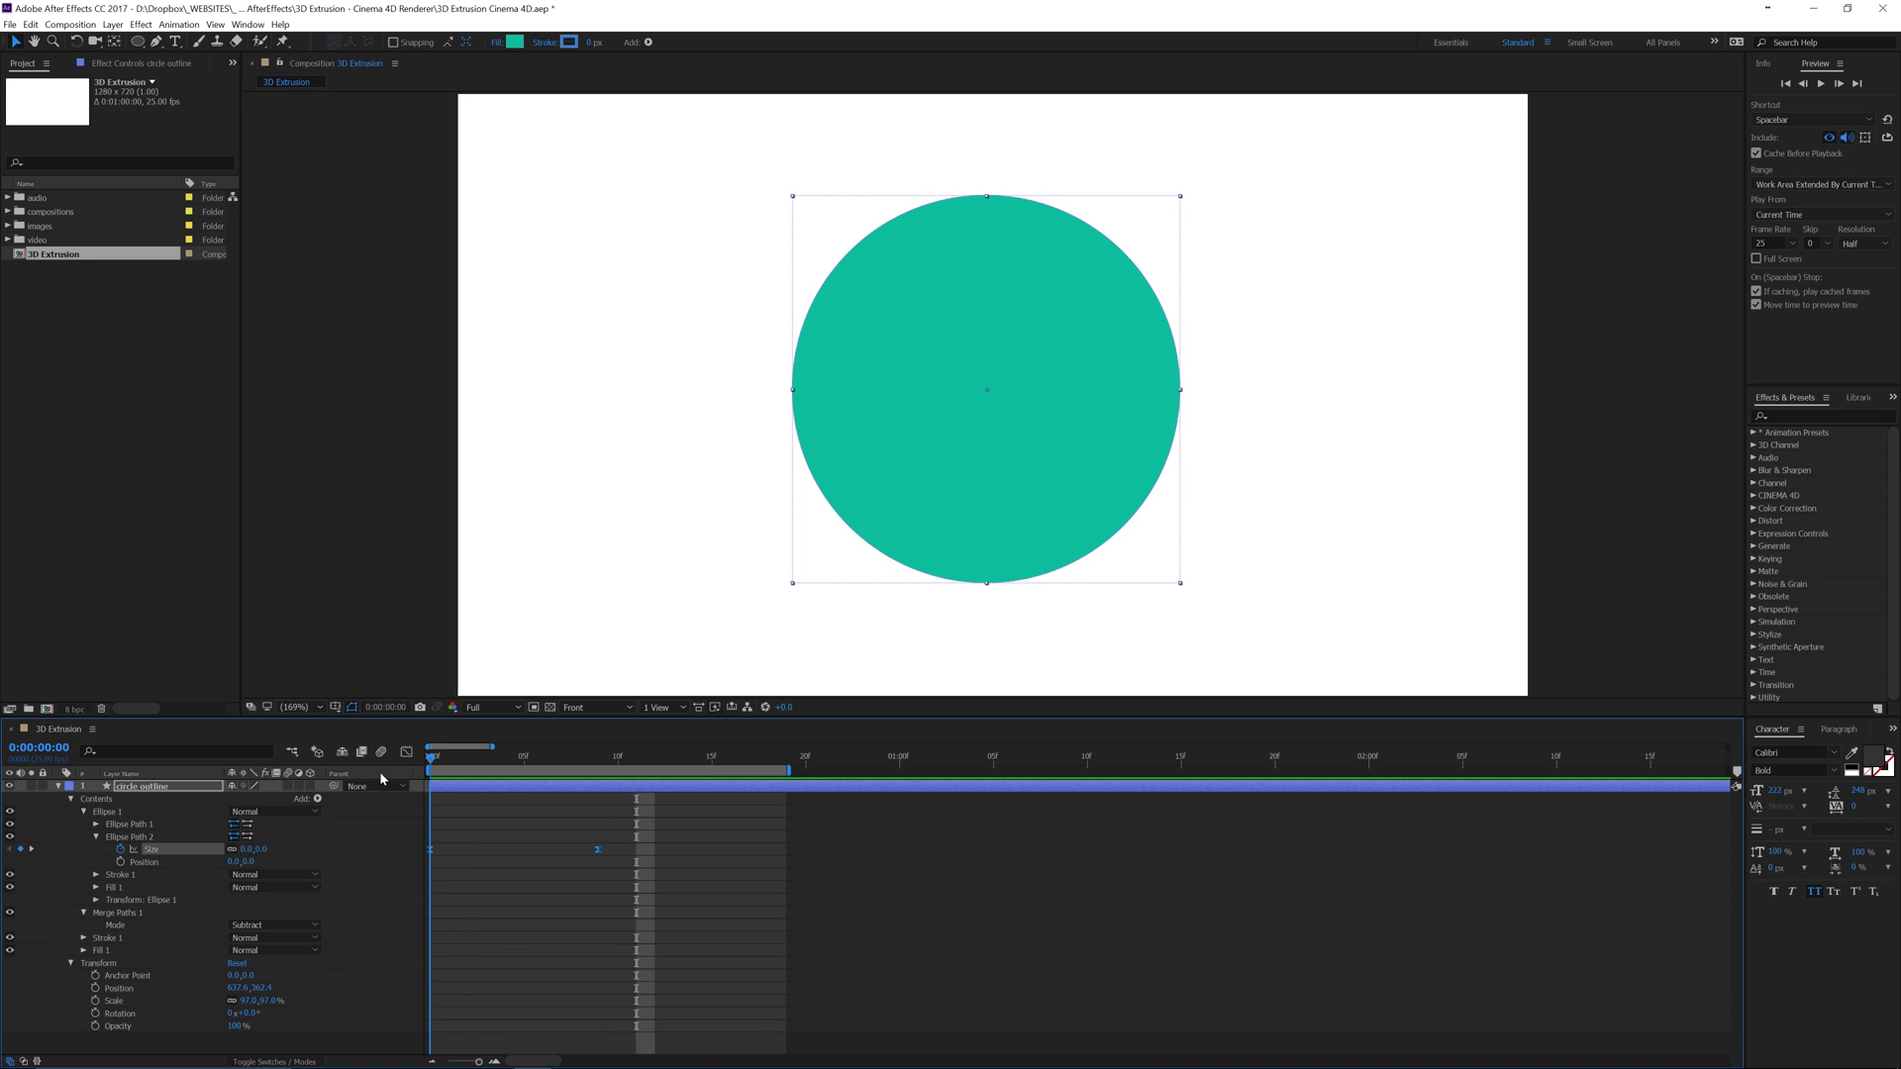
left_click(121, 825)
left_click(96, 824)
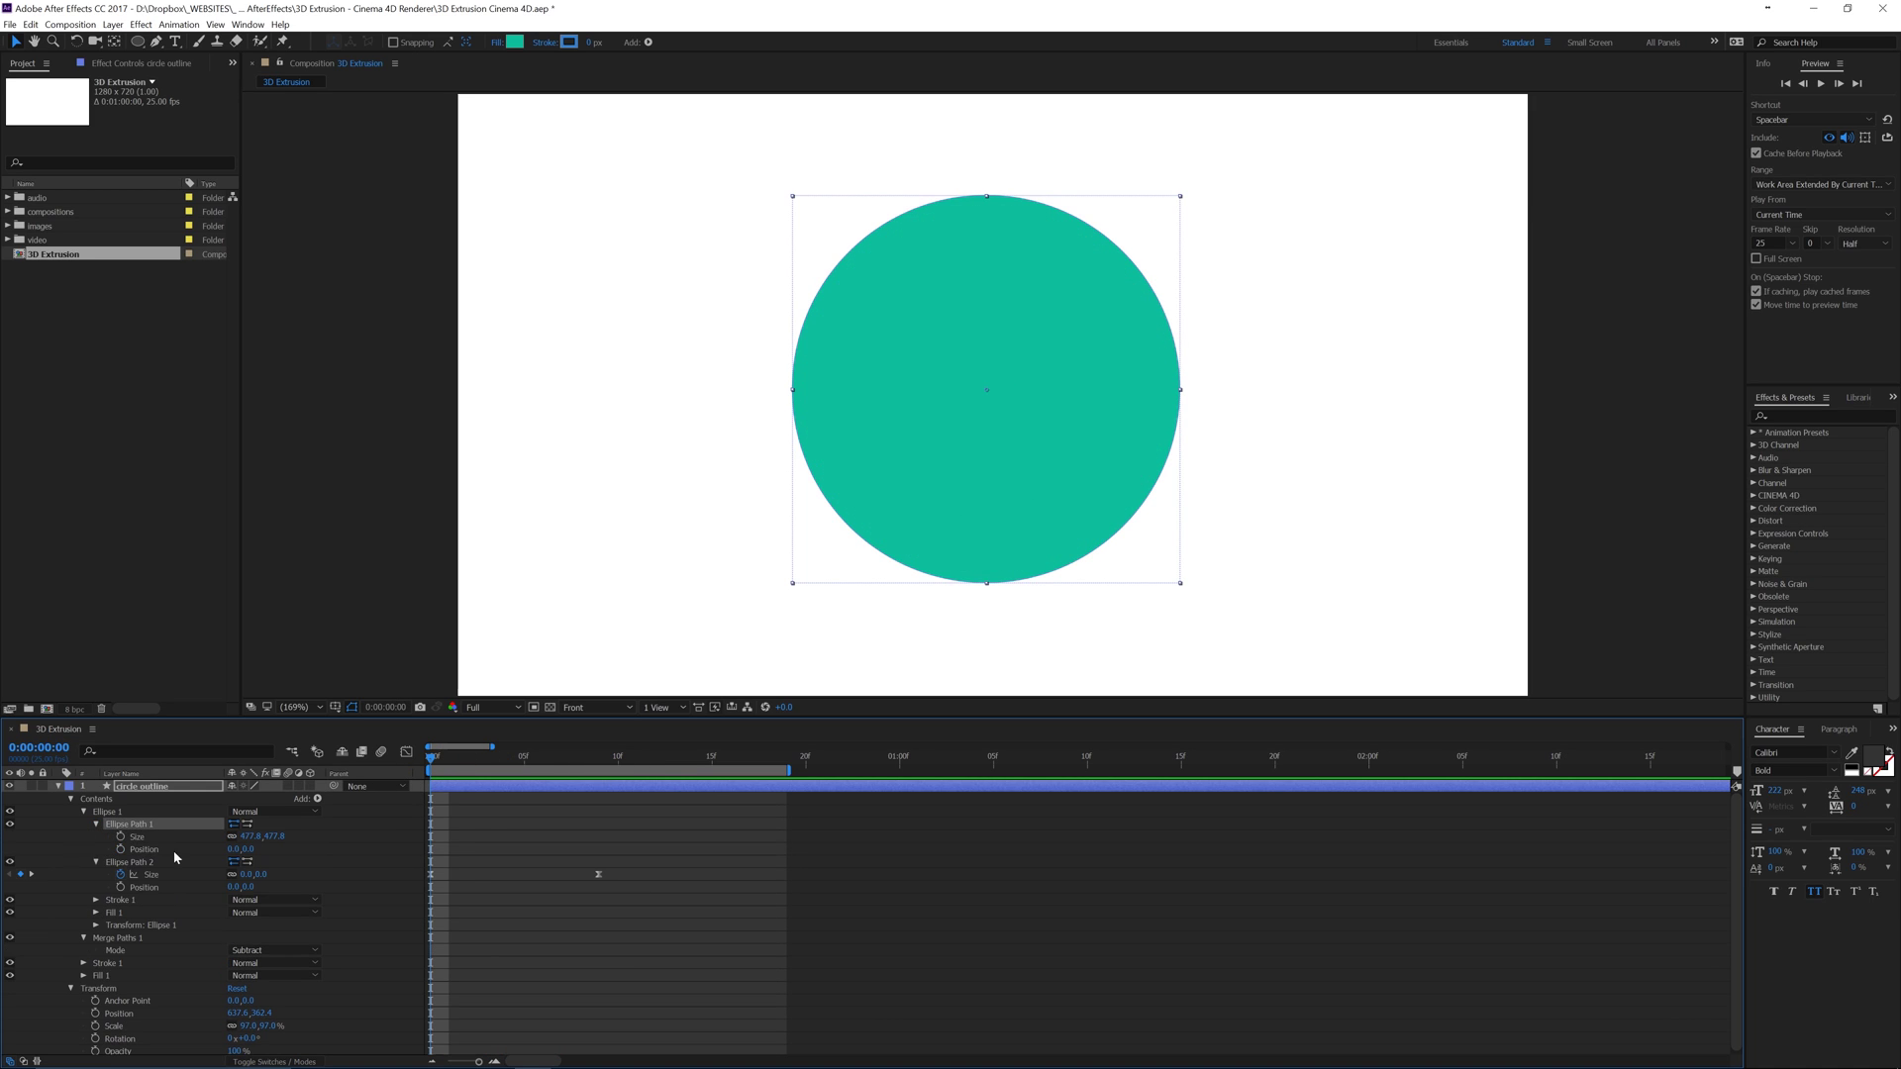
left_click_drag(246, 841, 191, 867)
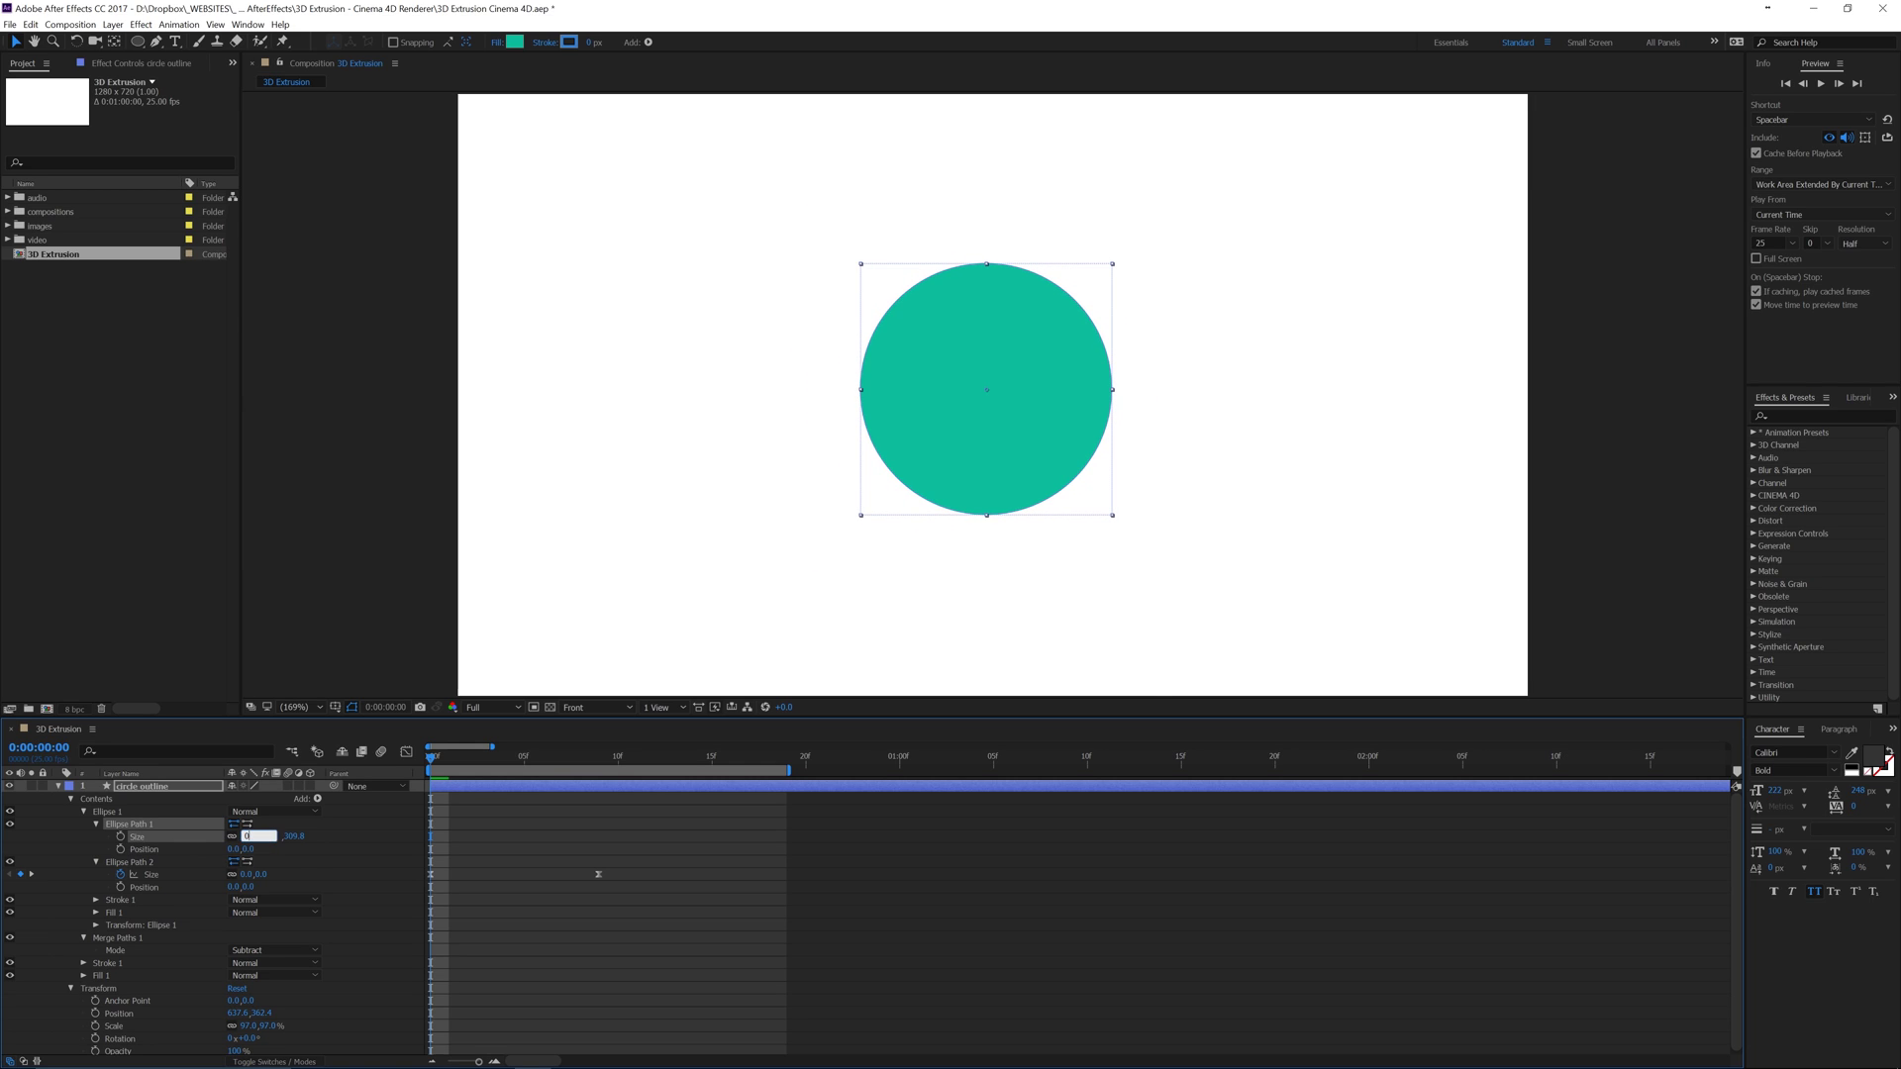
key("Return")
left_click(120, 837)
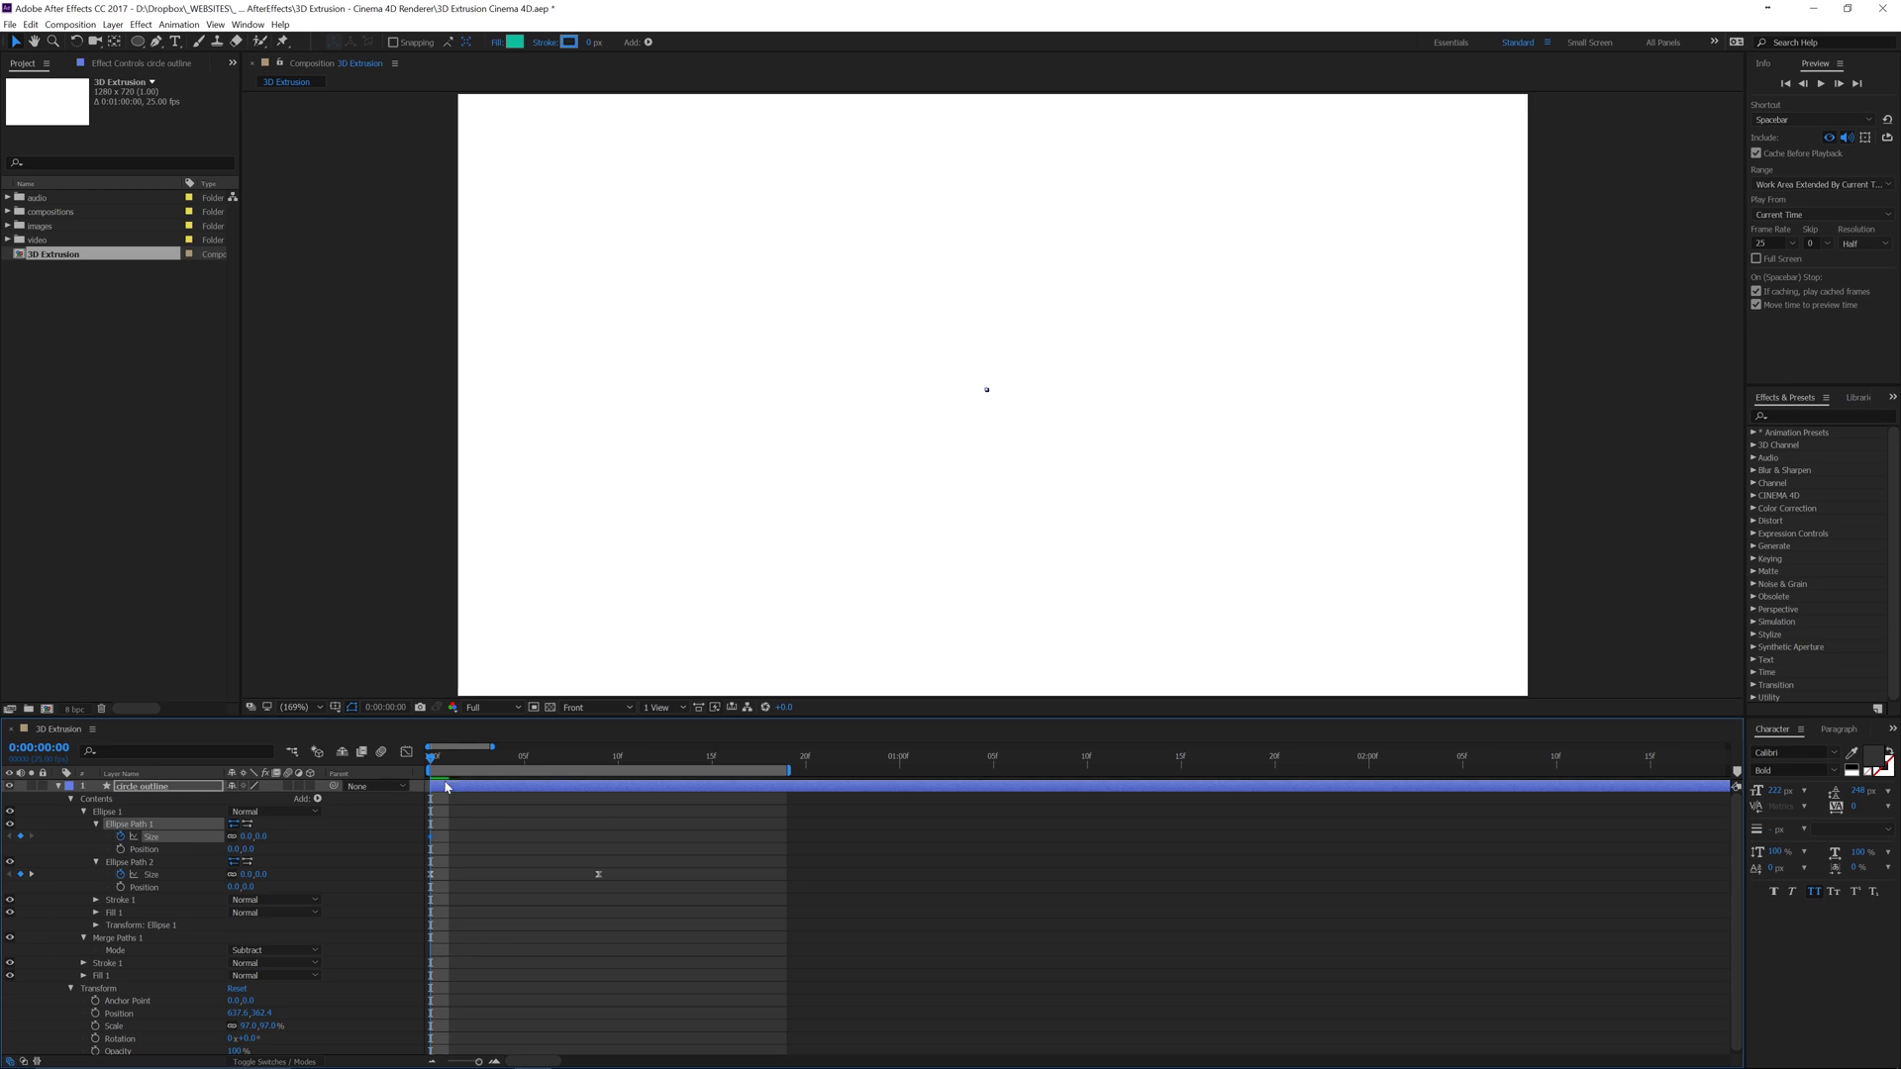
Step: Keyframe the size of Ellipse Path 1 at 450 on frame 9 and preview the growing ring
key("k")
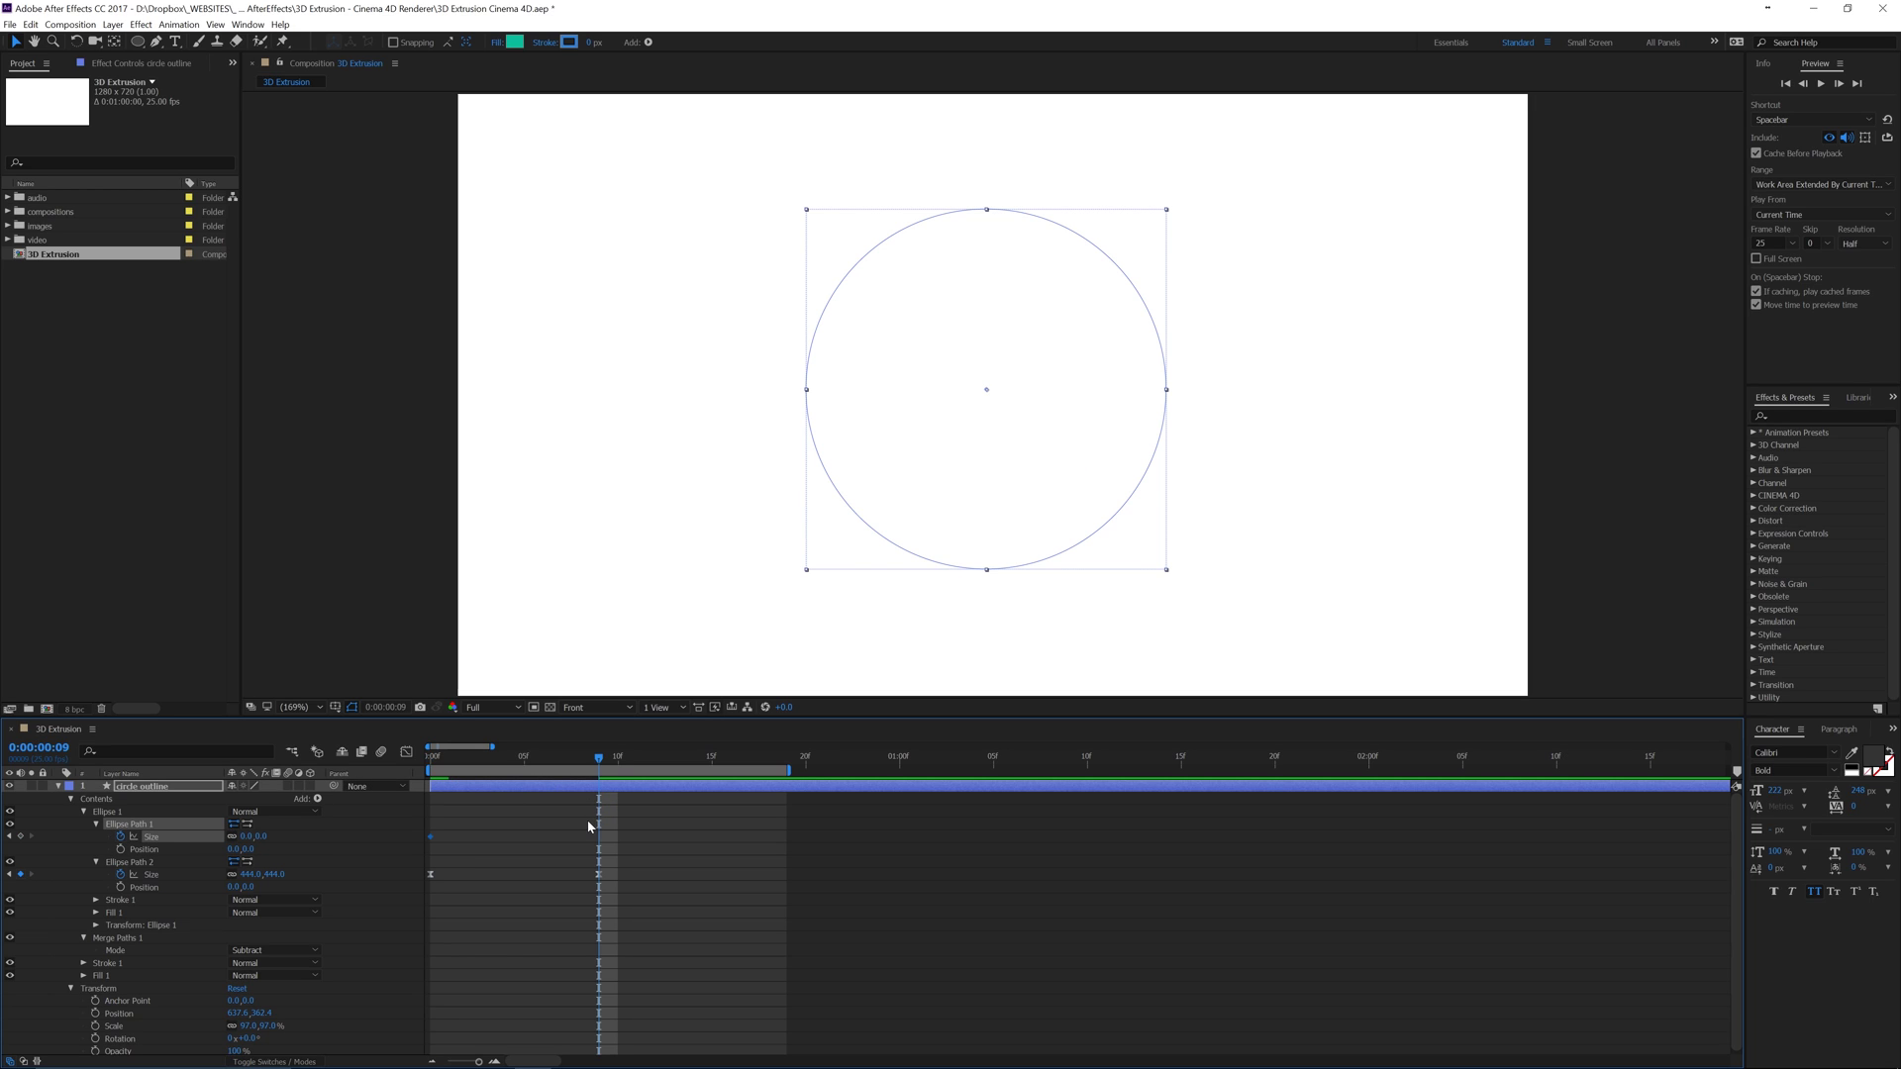
left_click_drag(247, 839, 381, 840)
left_click_drag(569, 836, 578, 833)
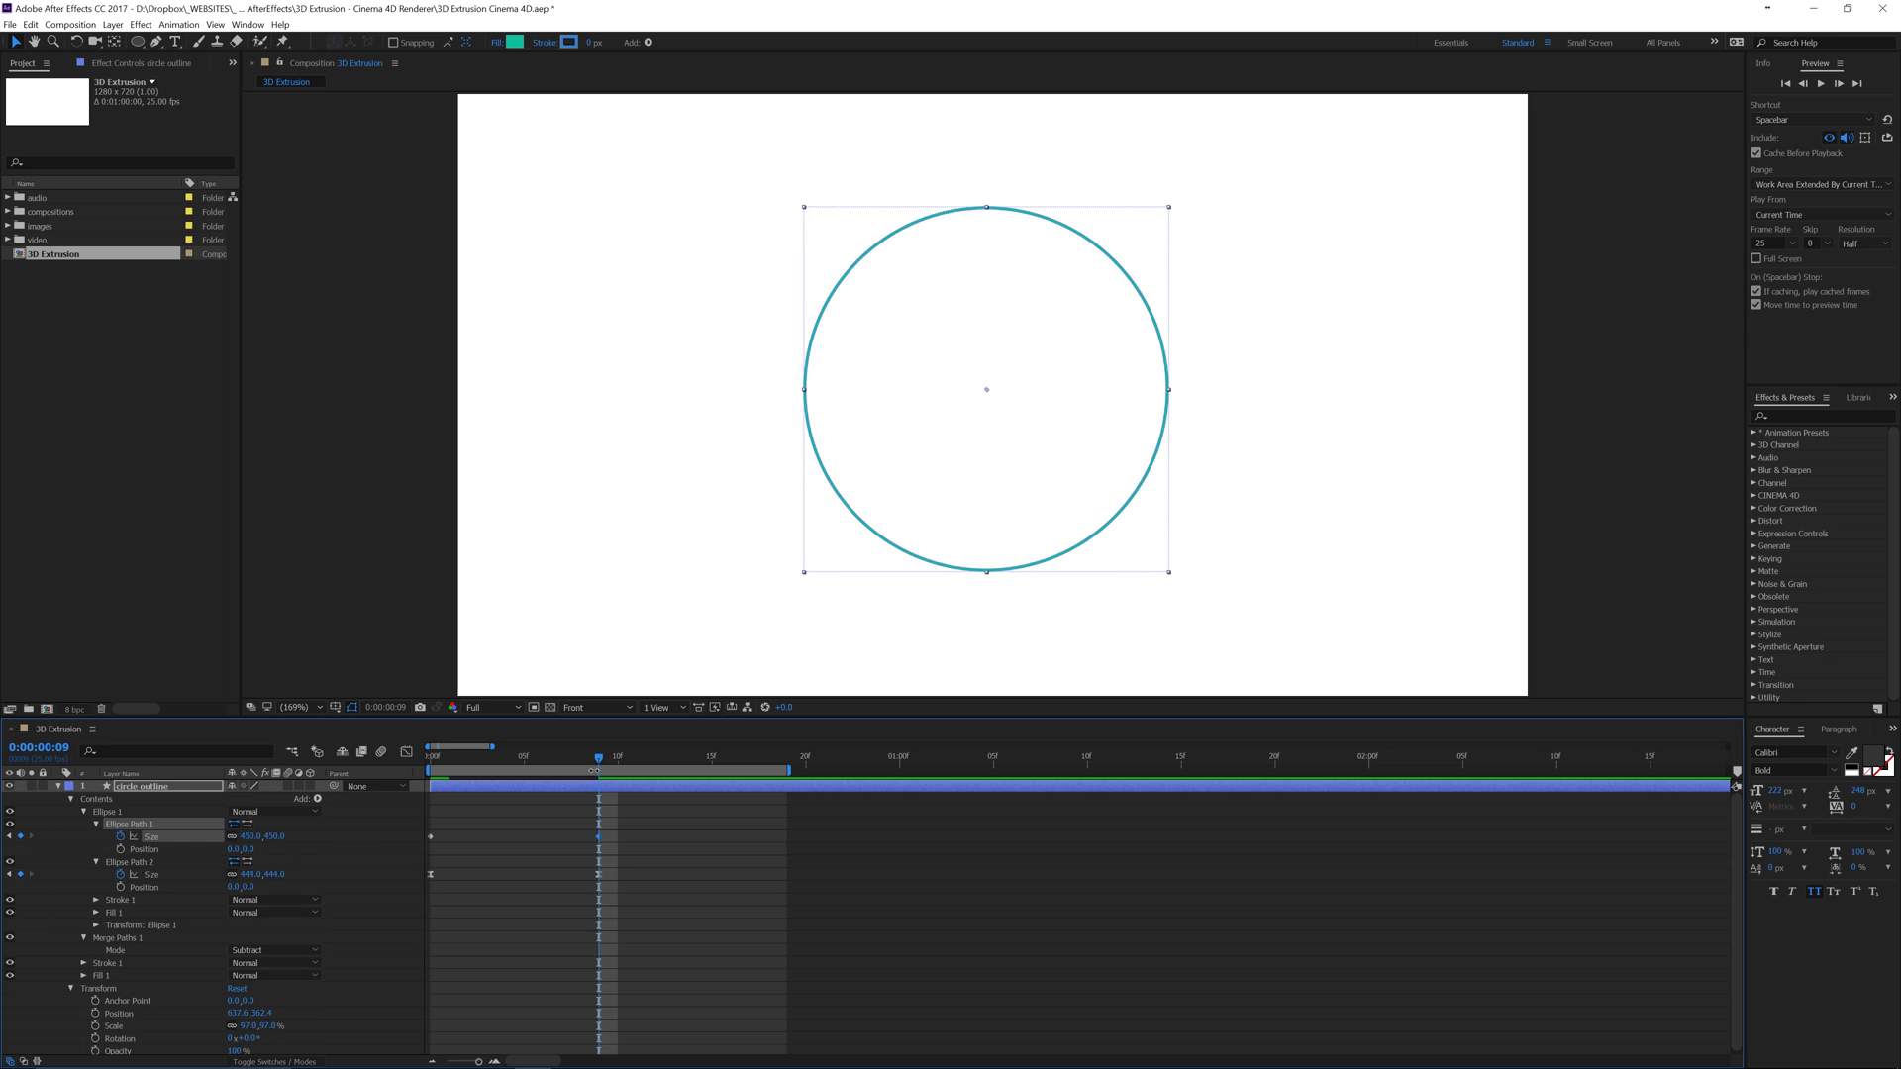
key("space")
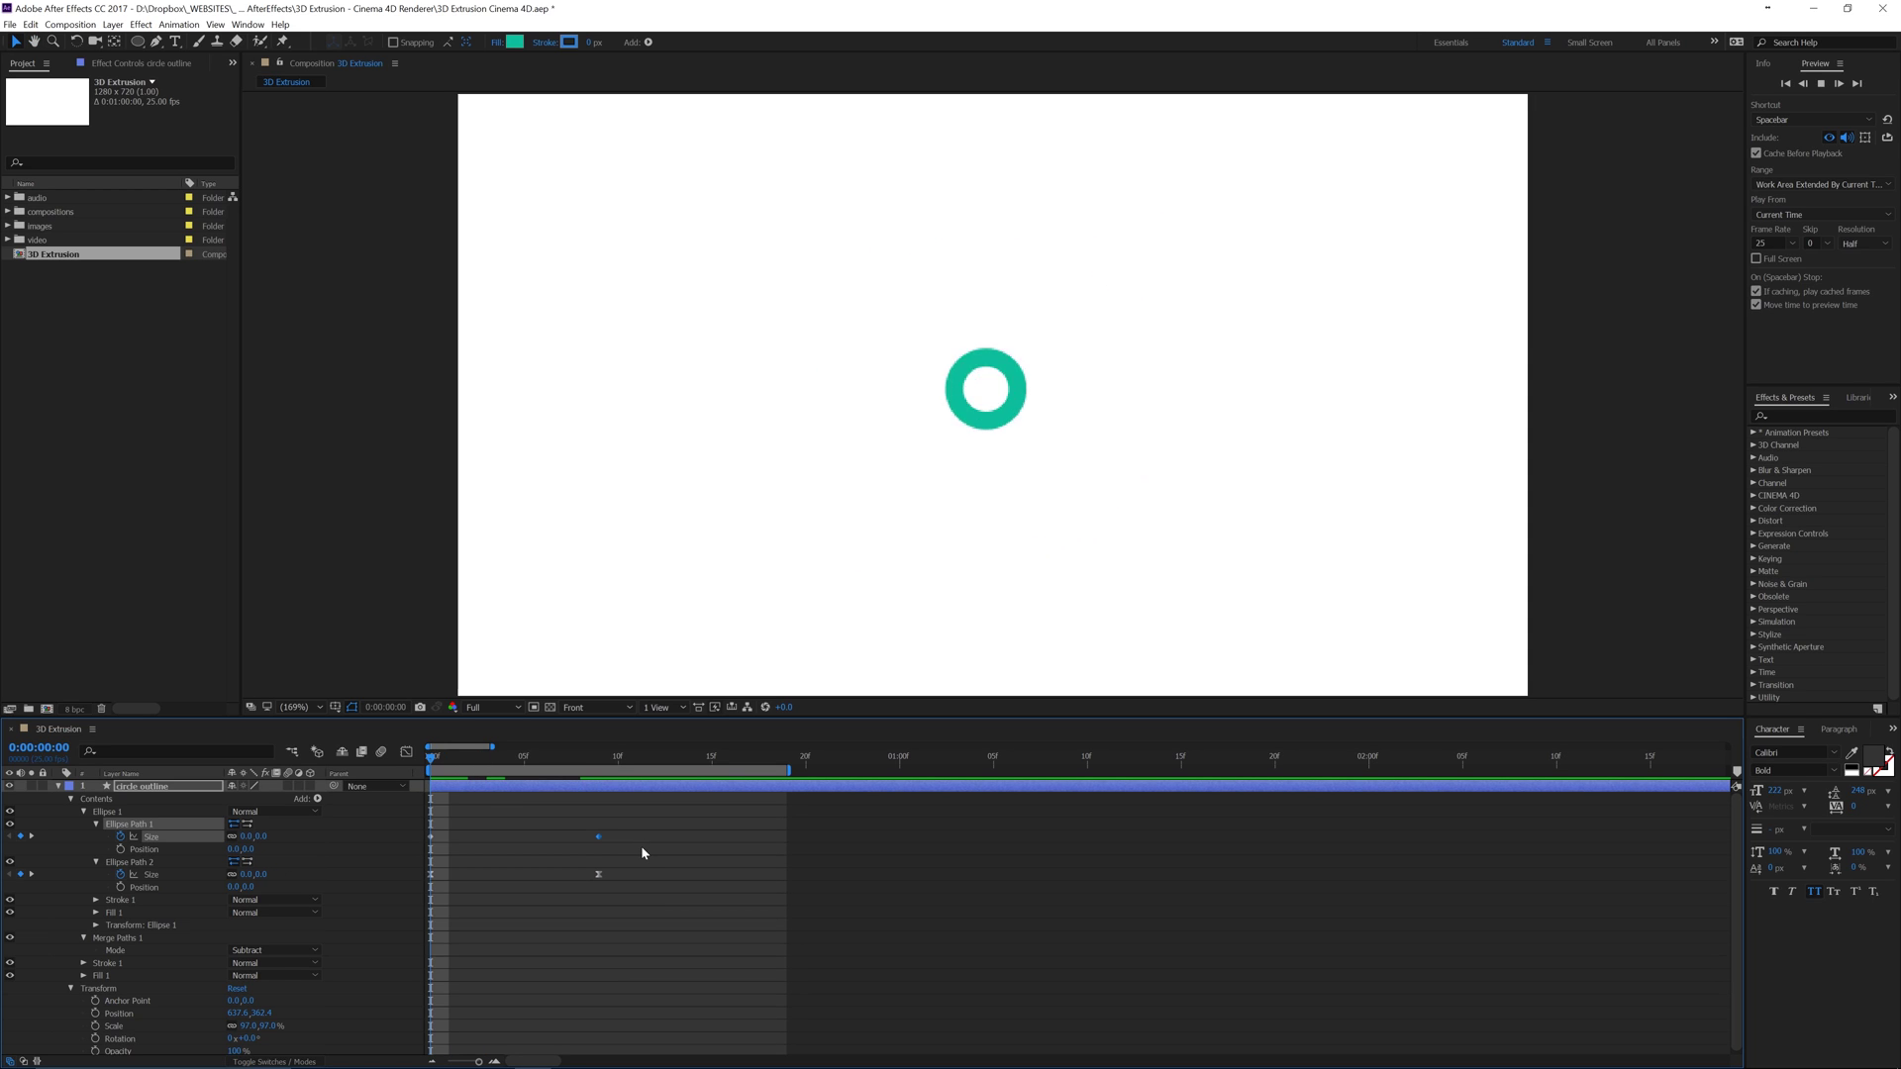
key("space")
key("space")
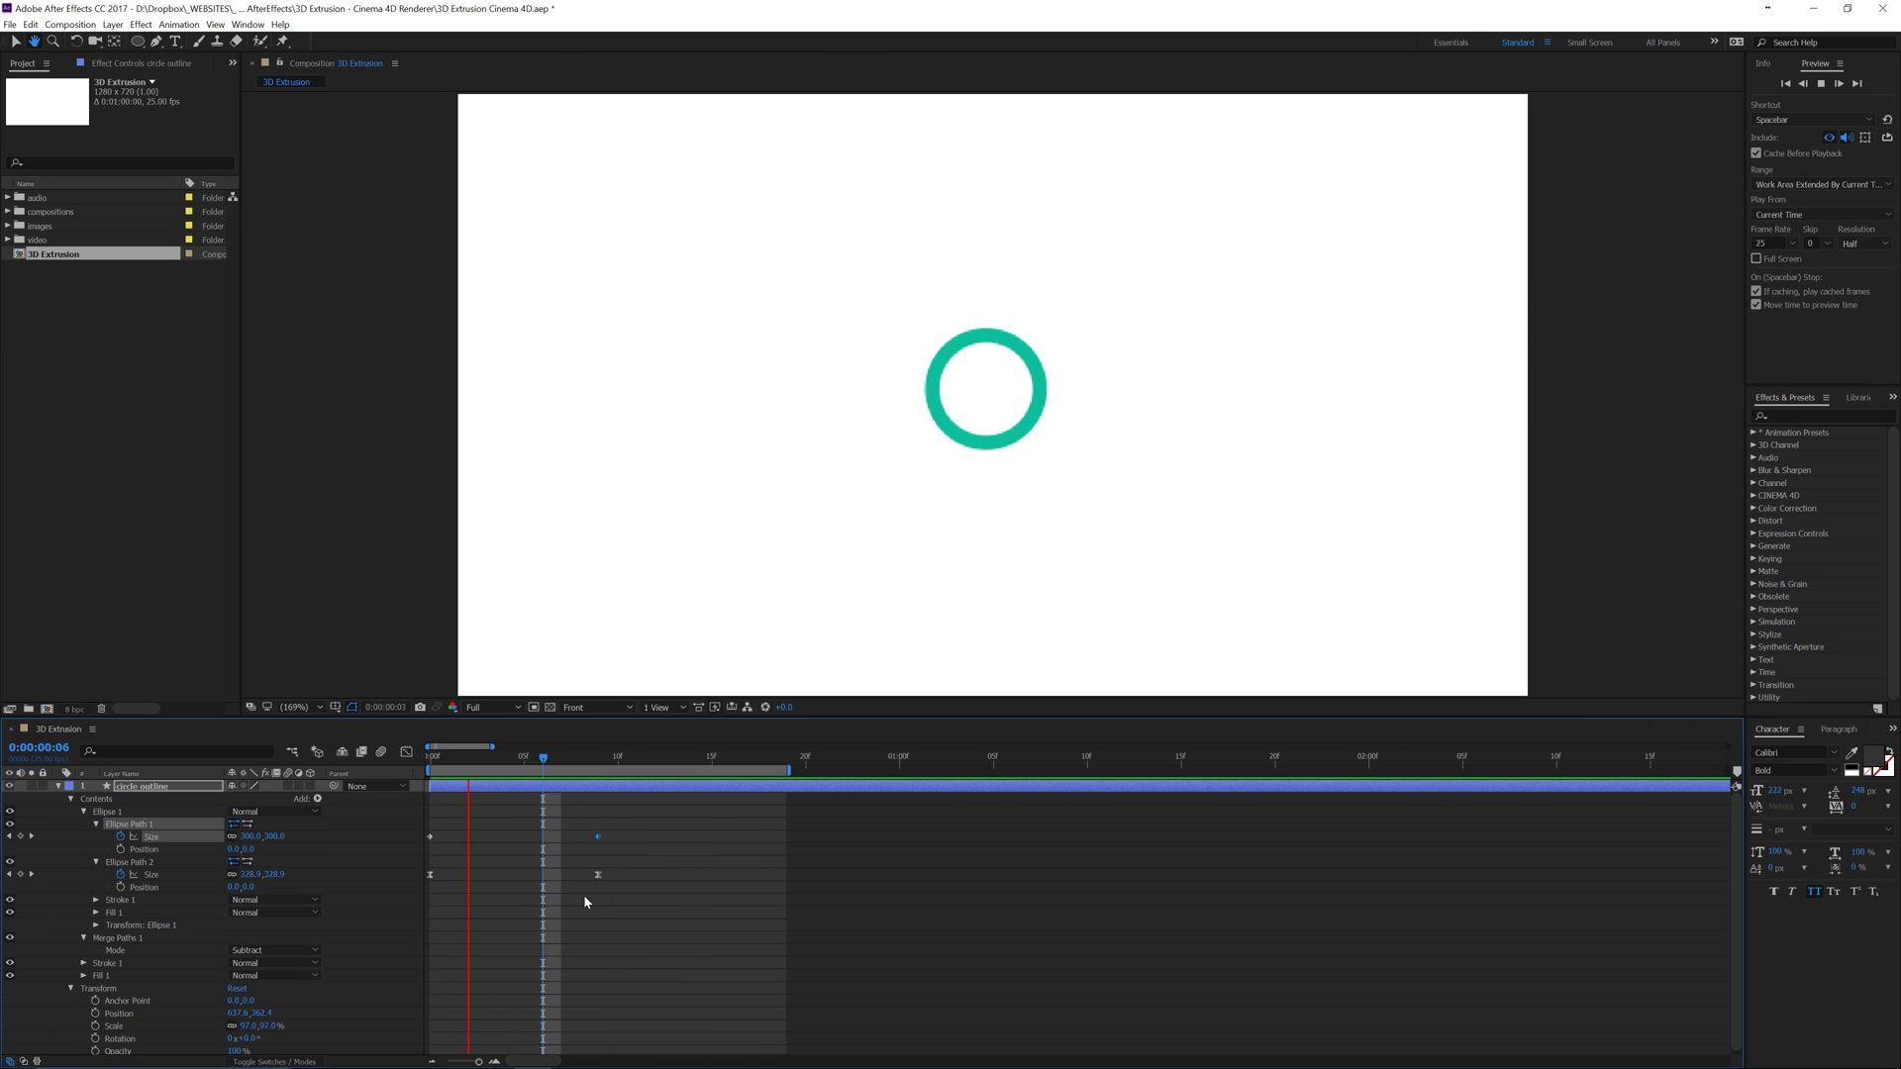
key("space")
Step: Apply Easy Ease to Ellipse Path 1's size keyframes, move the last one to frame 7, and preview
left_click_drag(619, 830, 389, 861)
key("F9")
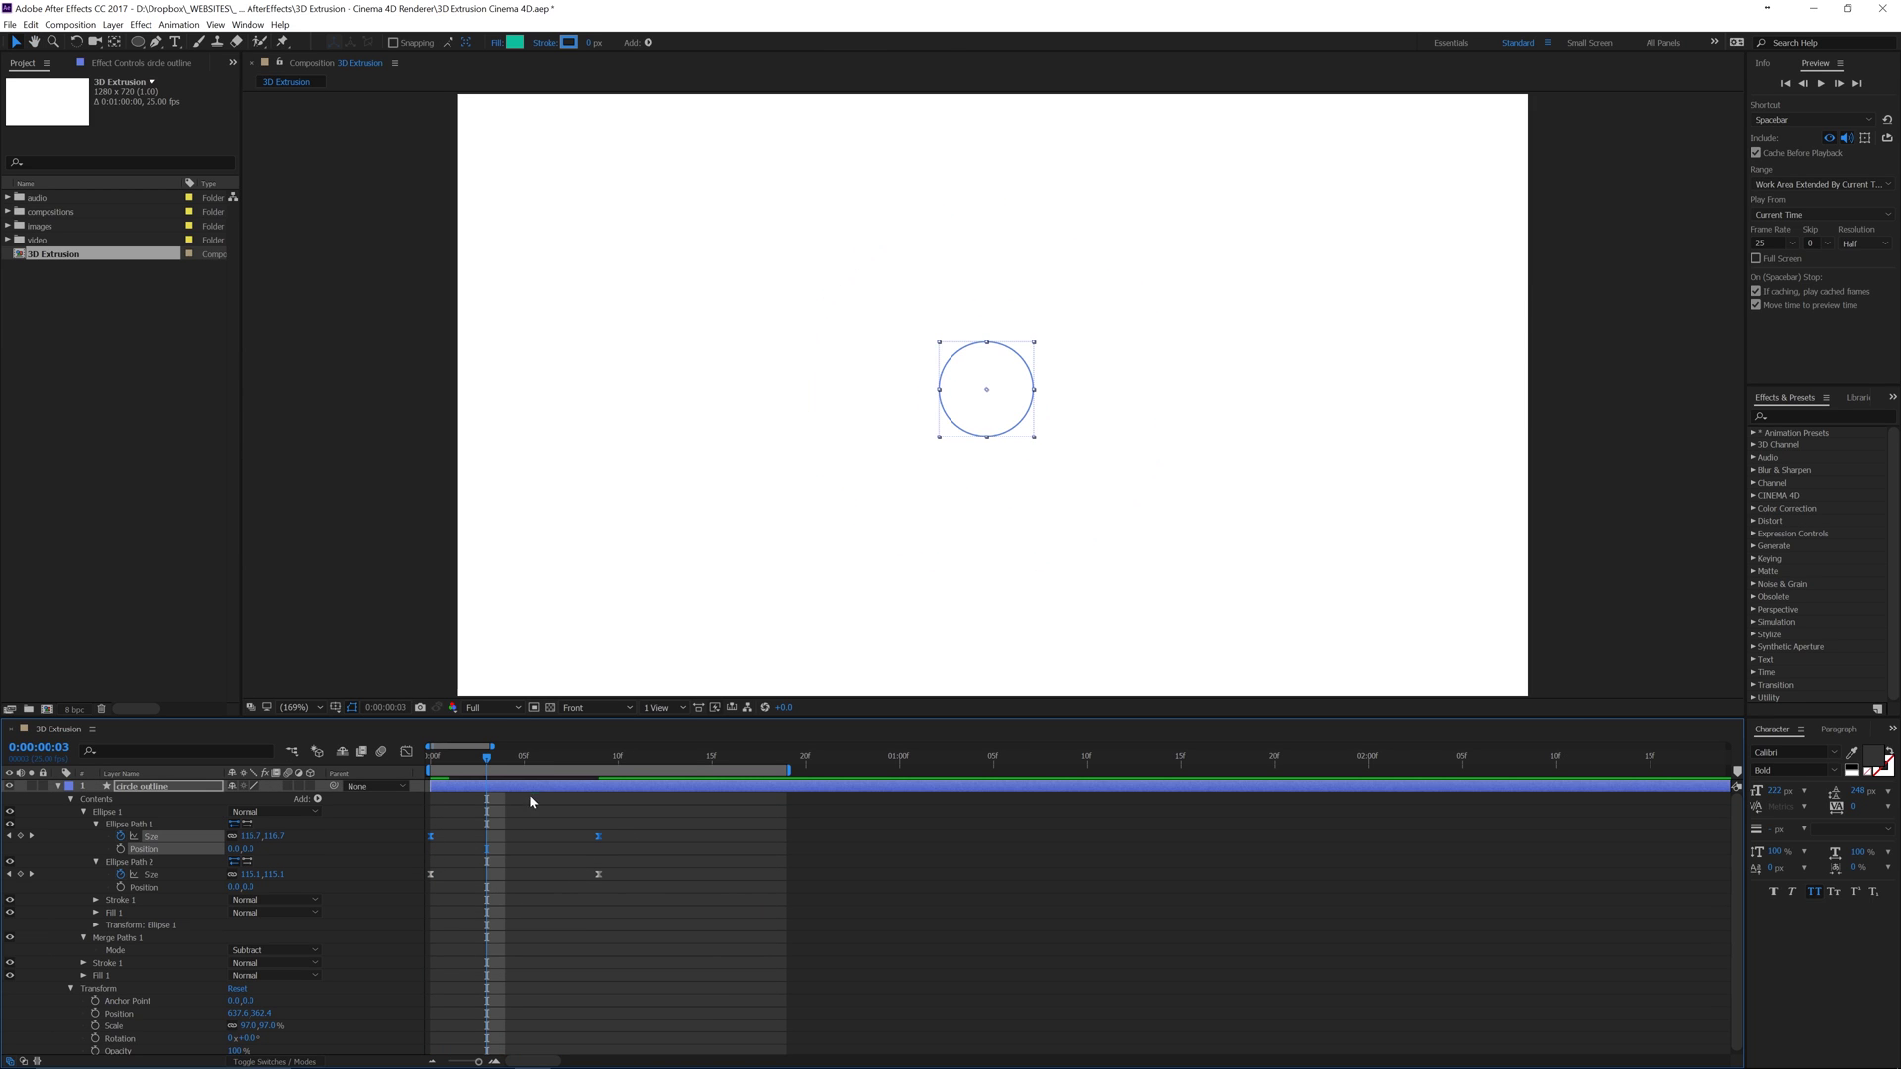
left_click_drag(597, 837, 559, 843)
key("space")
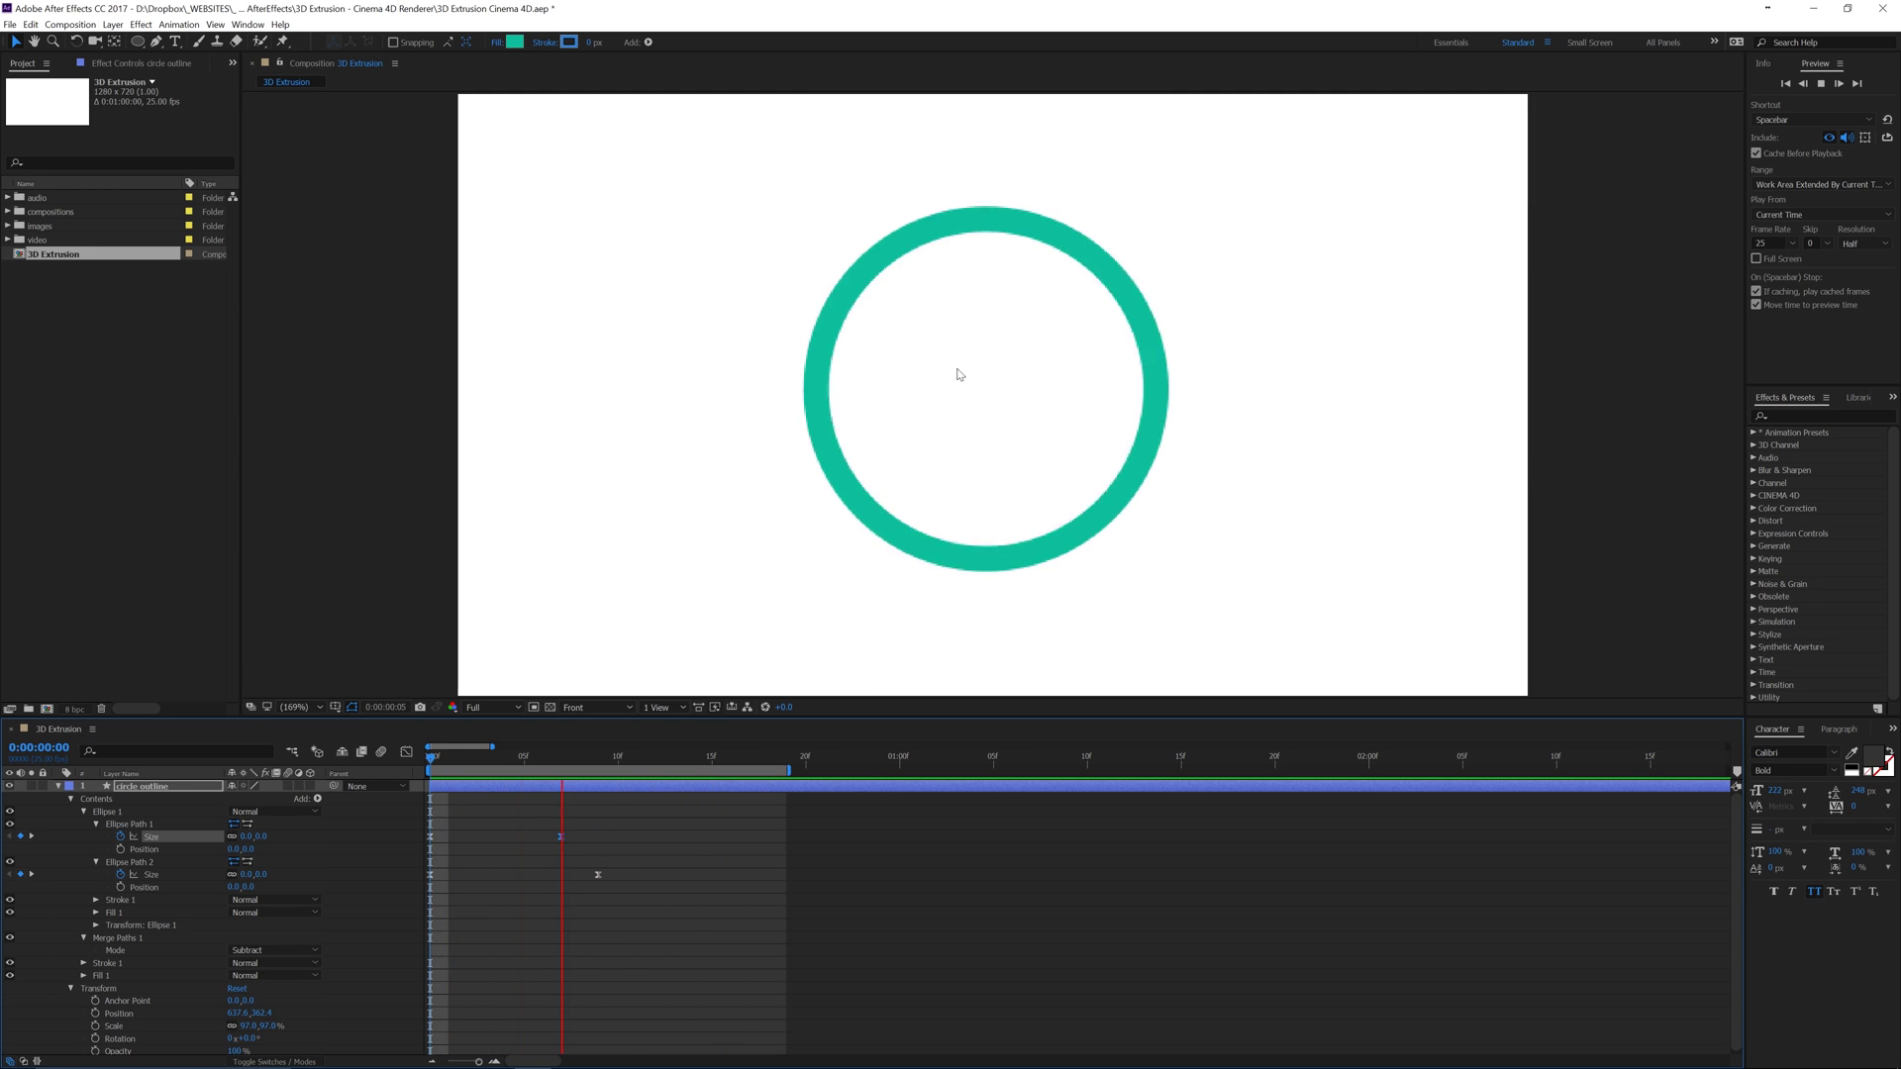
key("space")
Step: Set Ellipse Path 1's size keyframe on frame 7 to 470 and preview the animation
key("j")
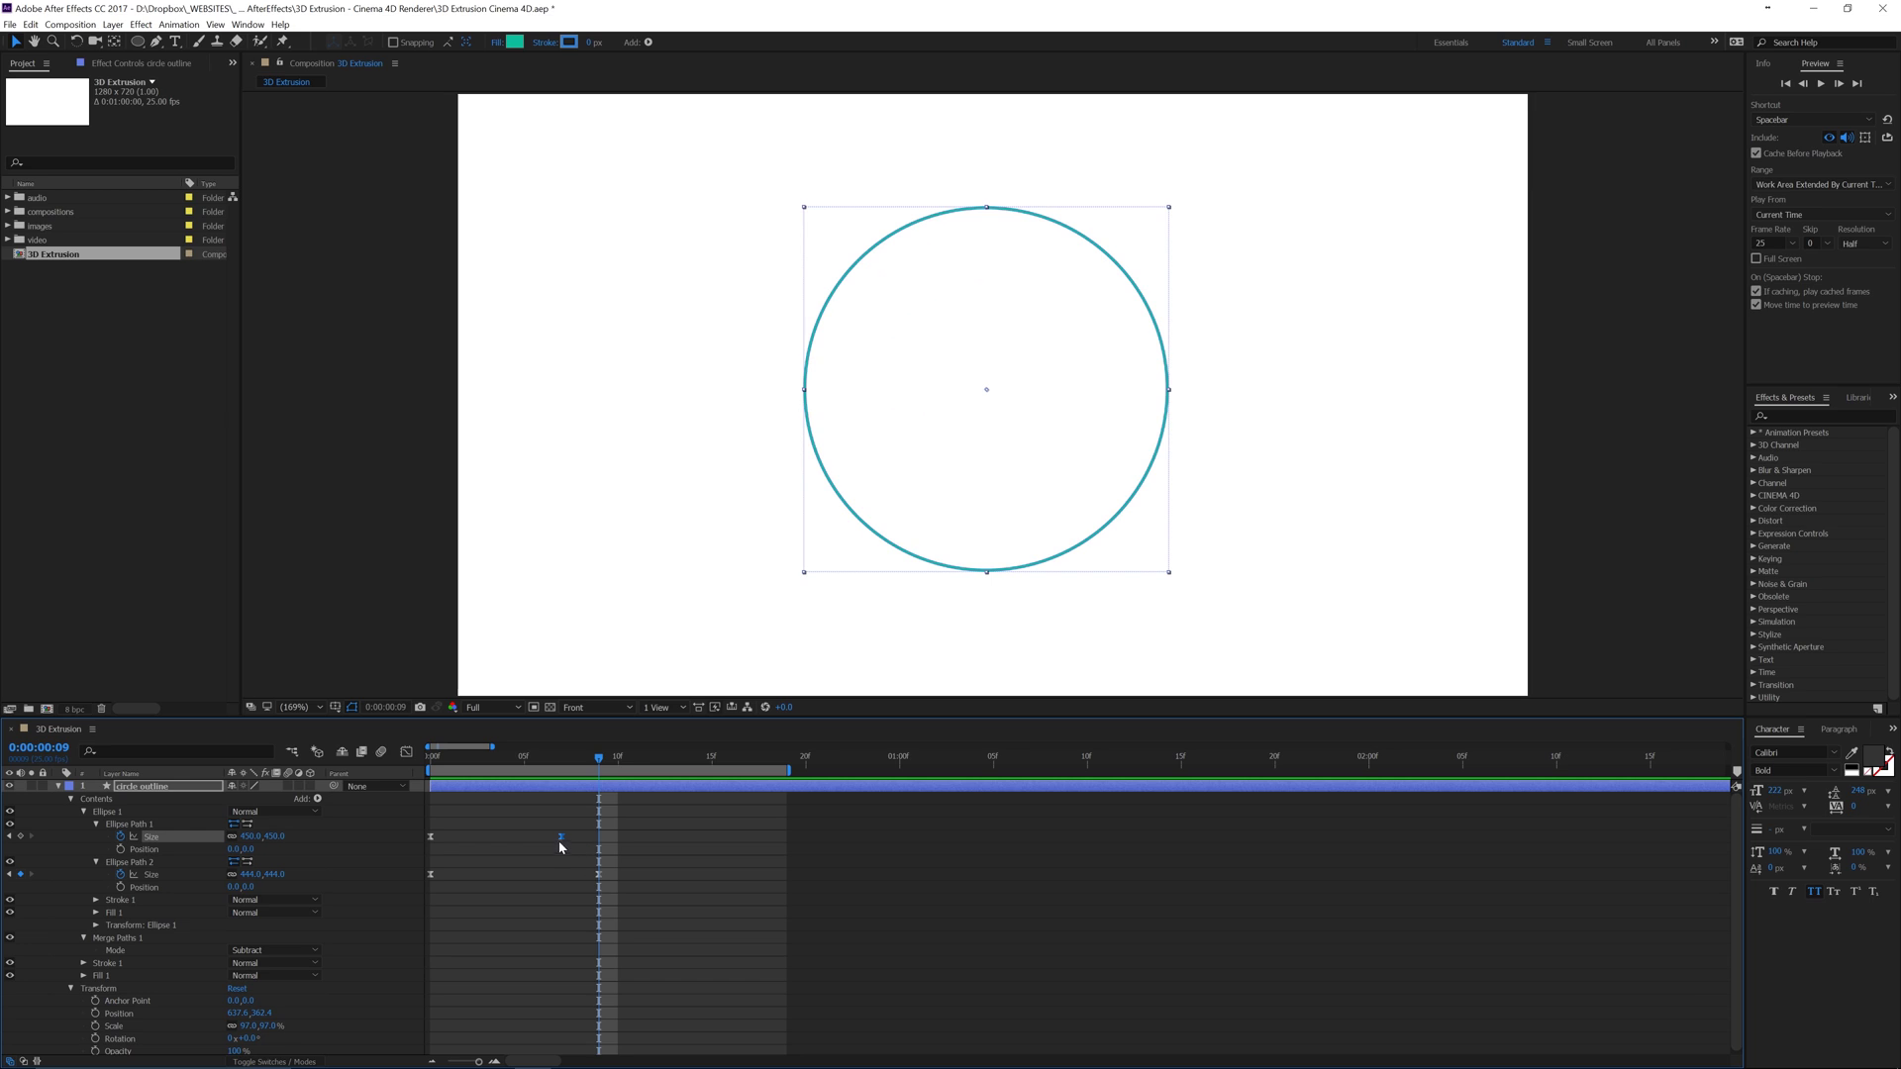
key("j")
left_click_drag(244, 836, 264, 836)
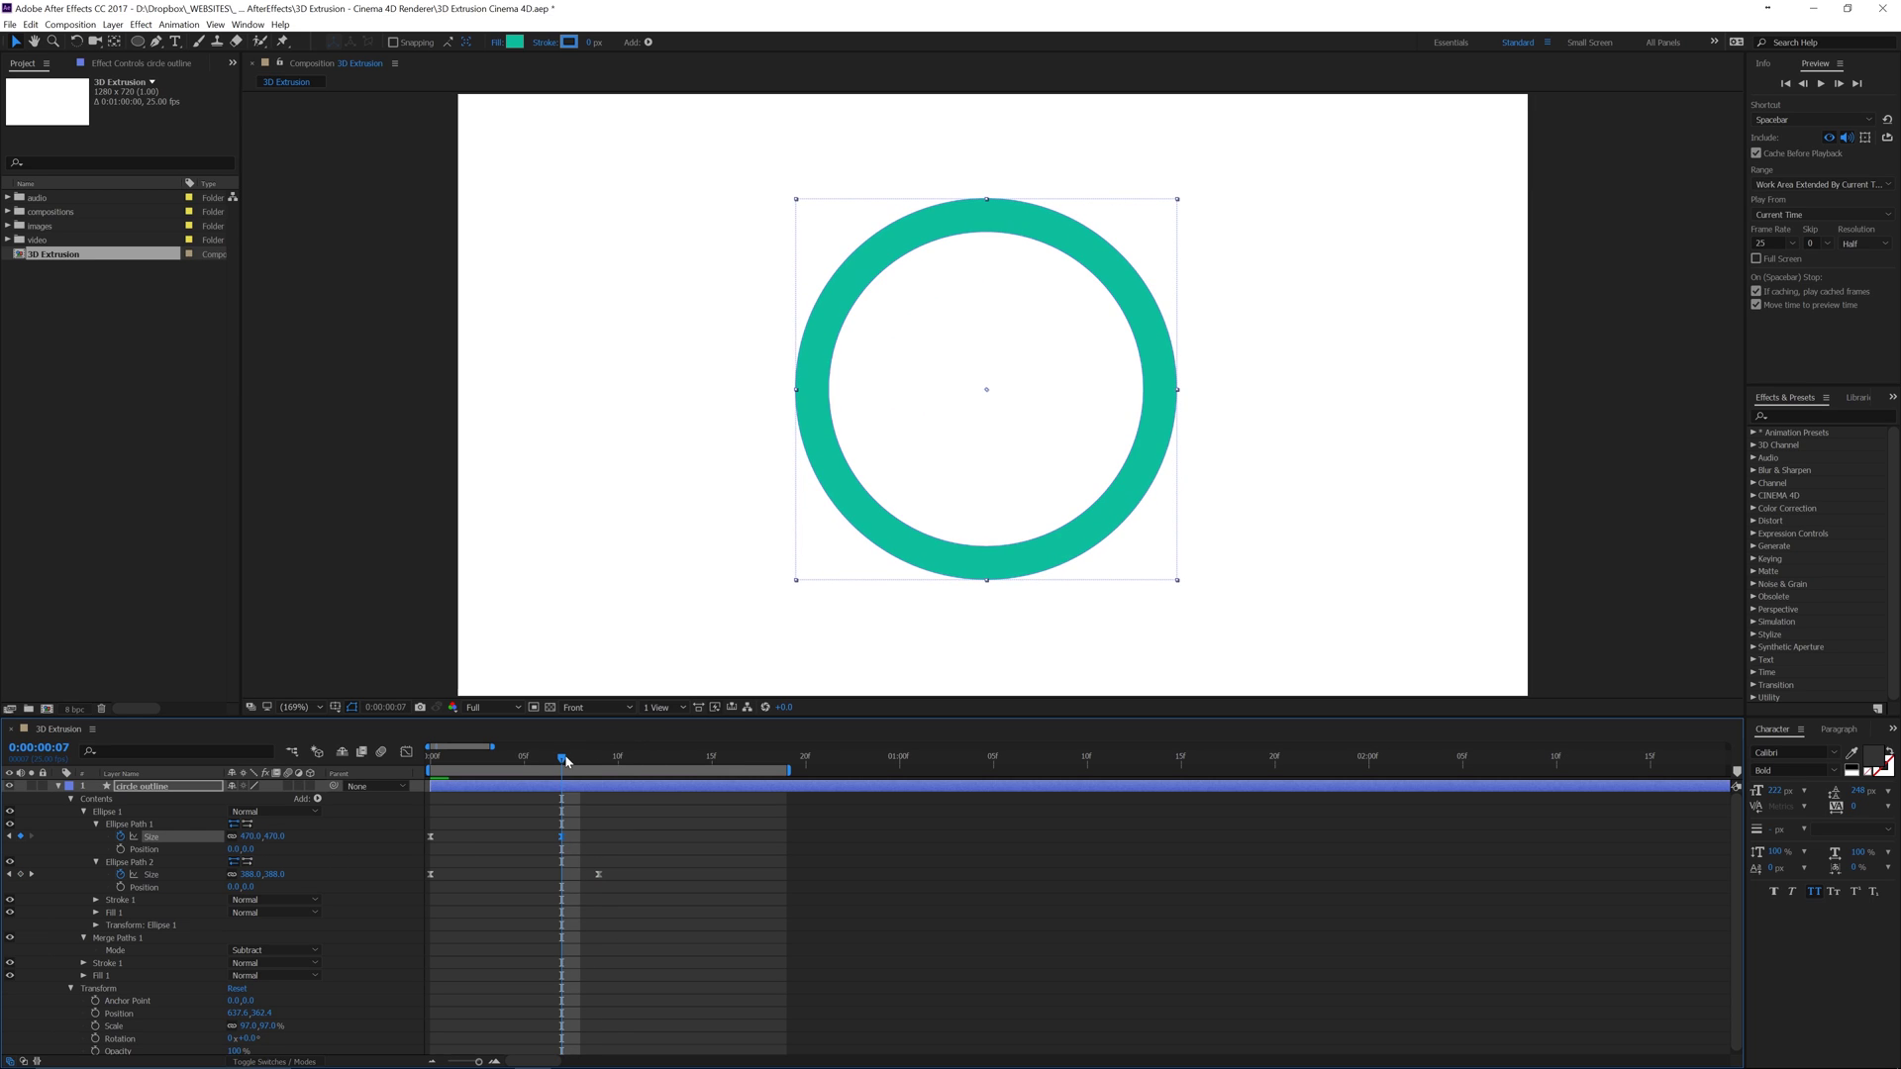
mouse_move(572, 762)
left_mouse_down()
mouse_move(618, 764)
mouse_move(595, 767)
left_mouse_up()
key("space")
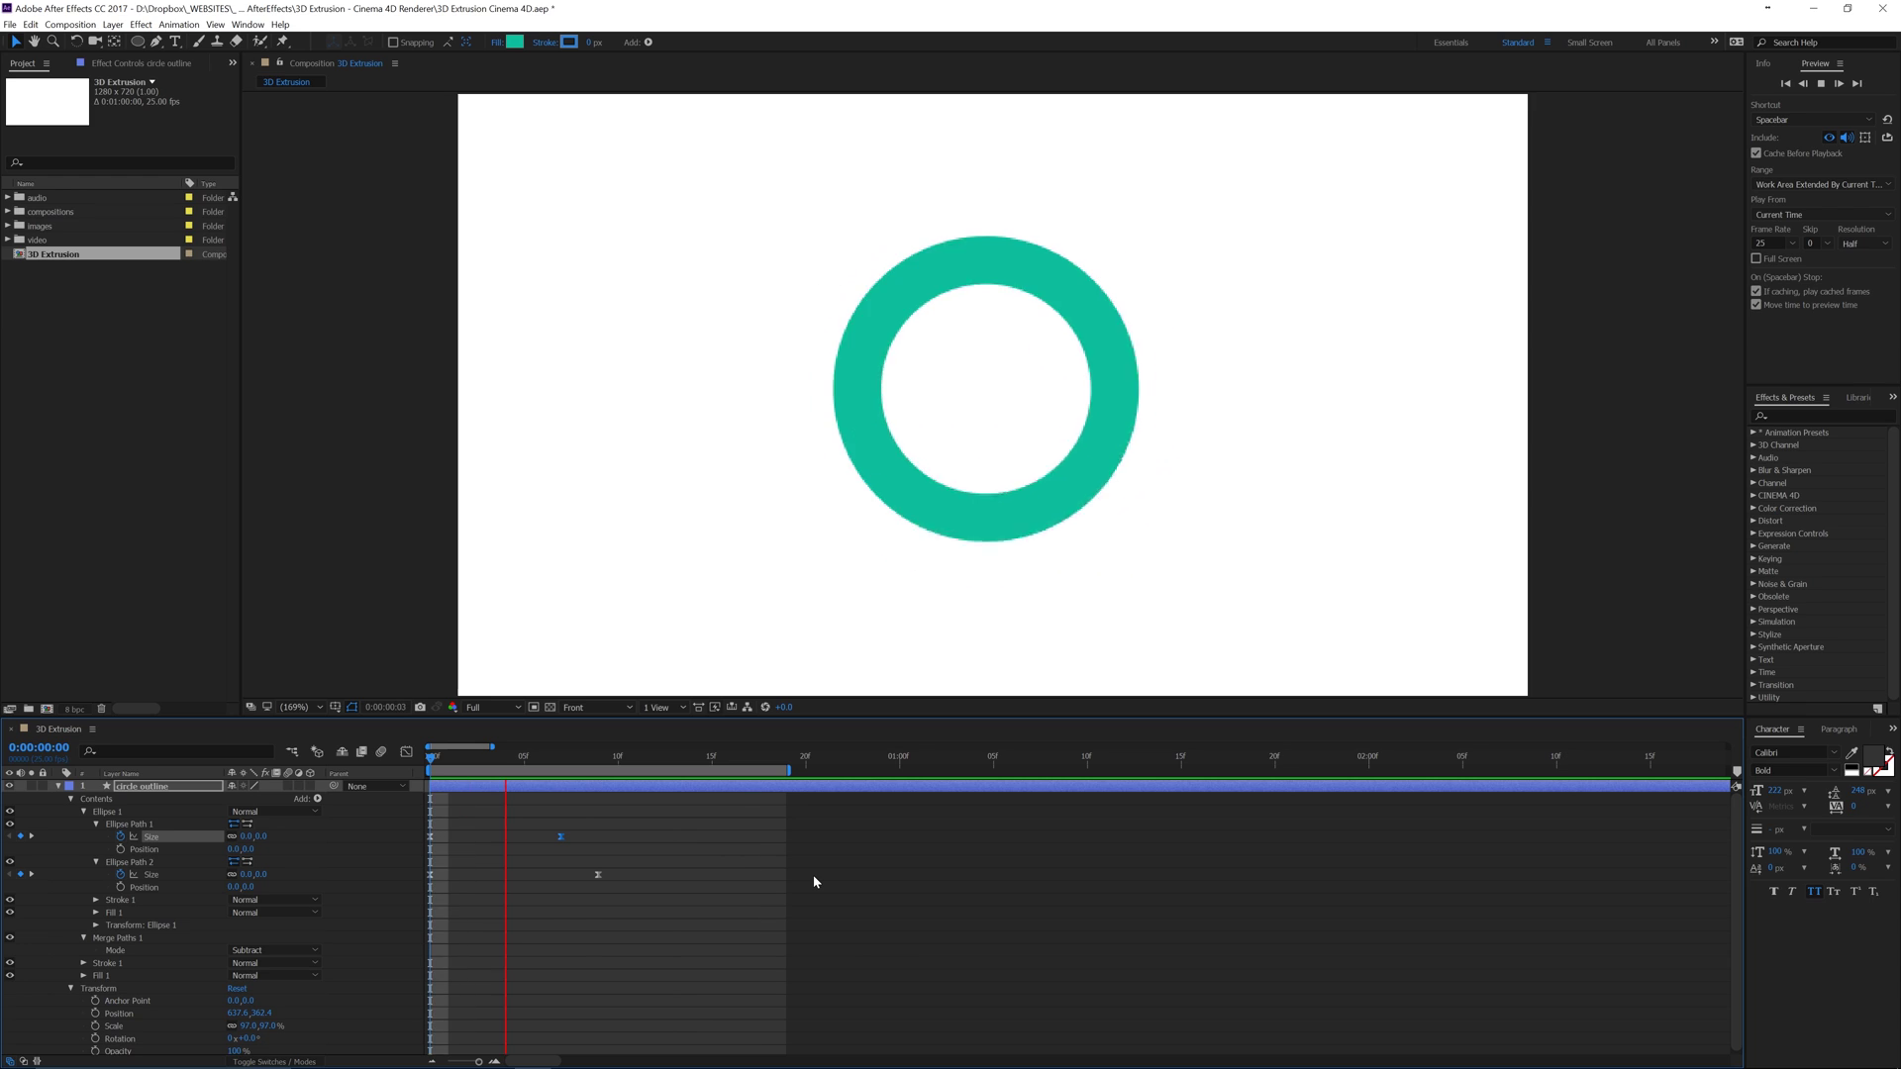
key("space")
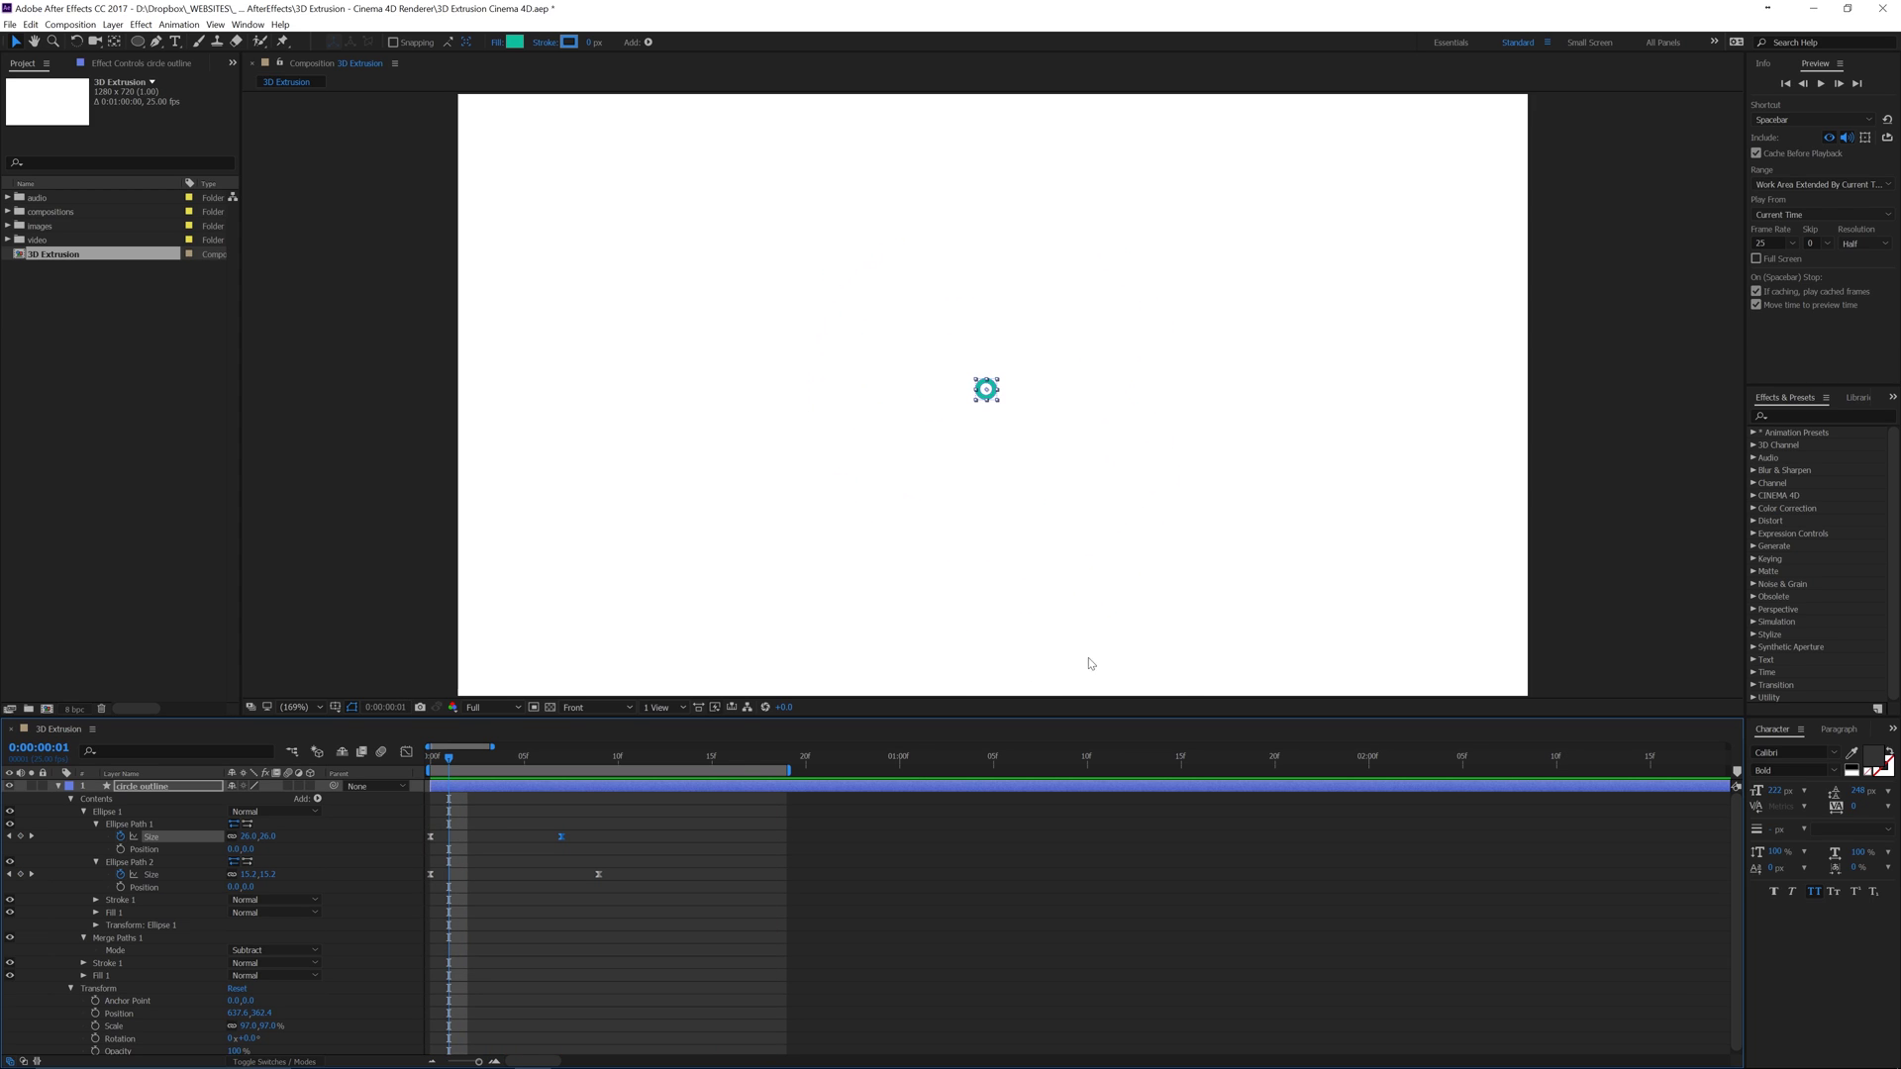
Step: Reshape the speed curves of both ellipse paths' size keyframes in the Graph Editor so the speed peaks slightly later, and preview
left_click_drag(451, 763, 432, 764)
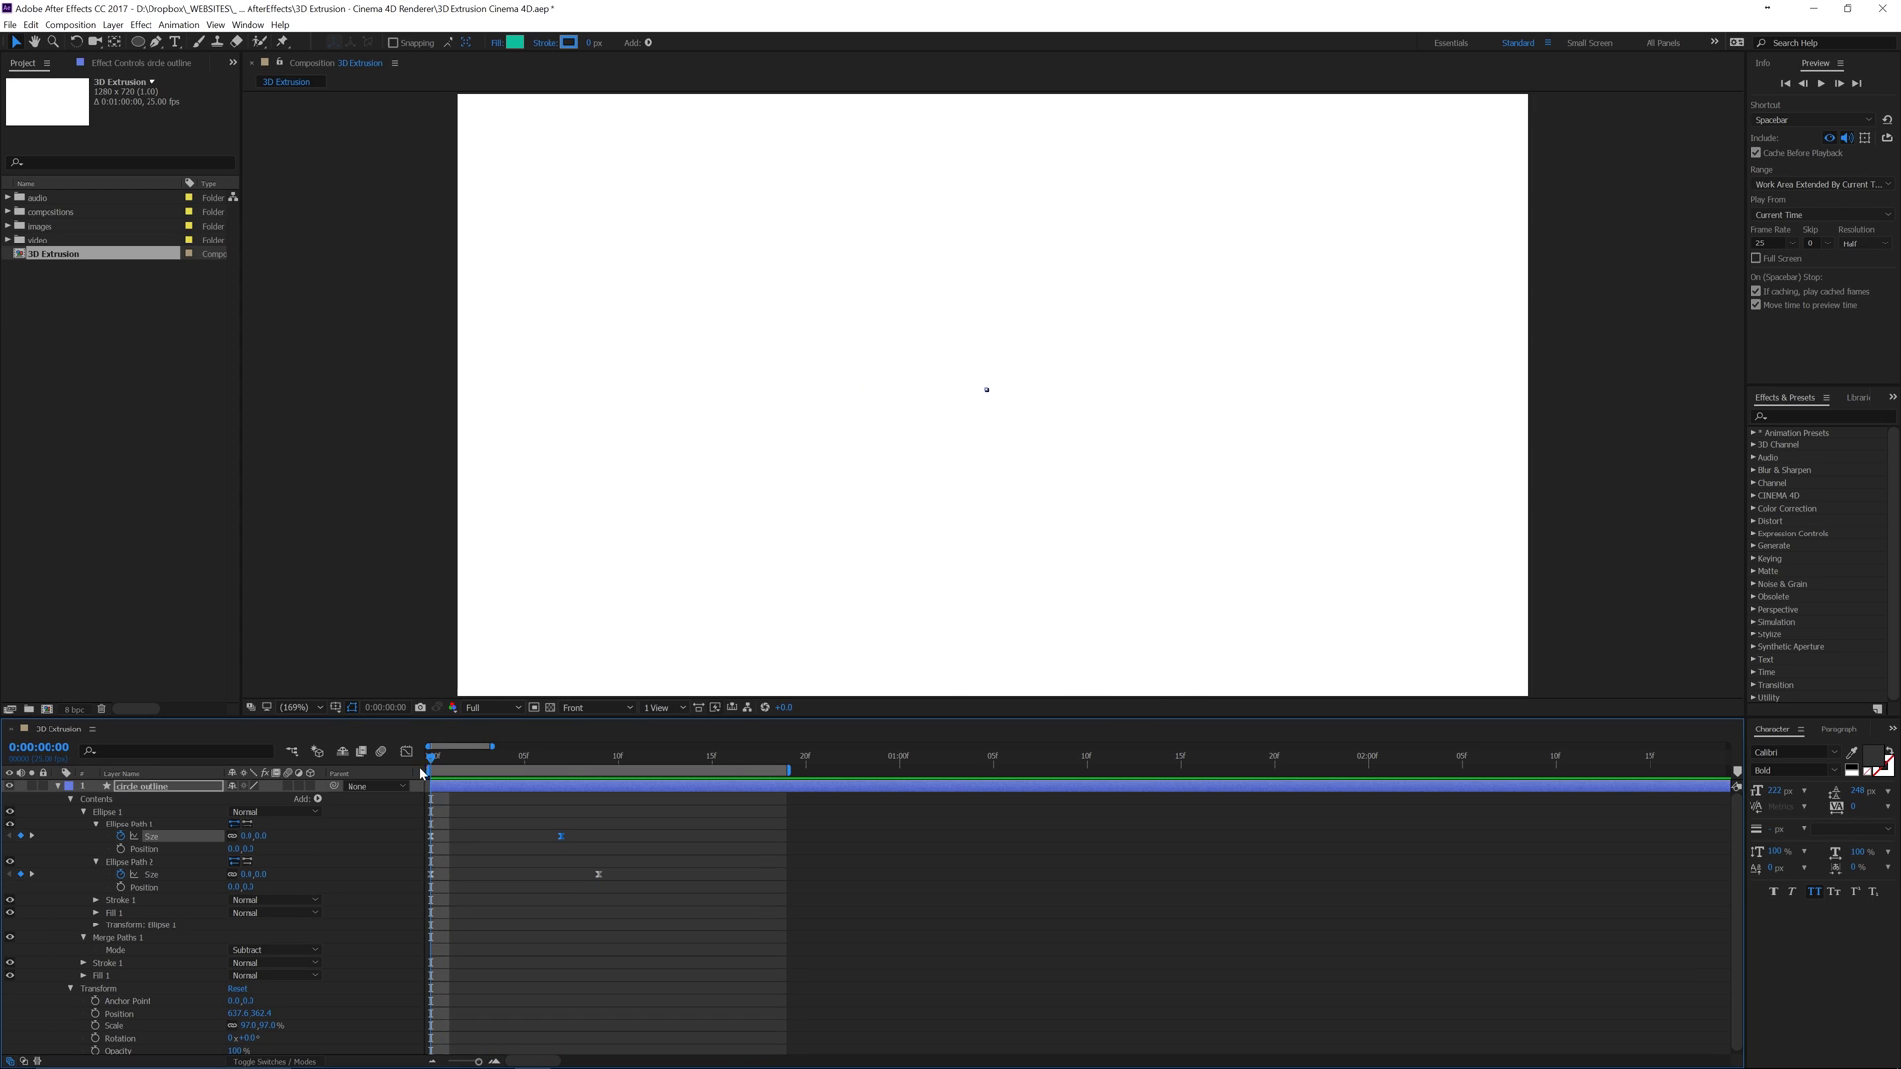
left_click_drag(678, 808, 361, 913)
left_click(406, 752)
left_click_drag(665, 965, 473, 1010)
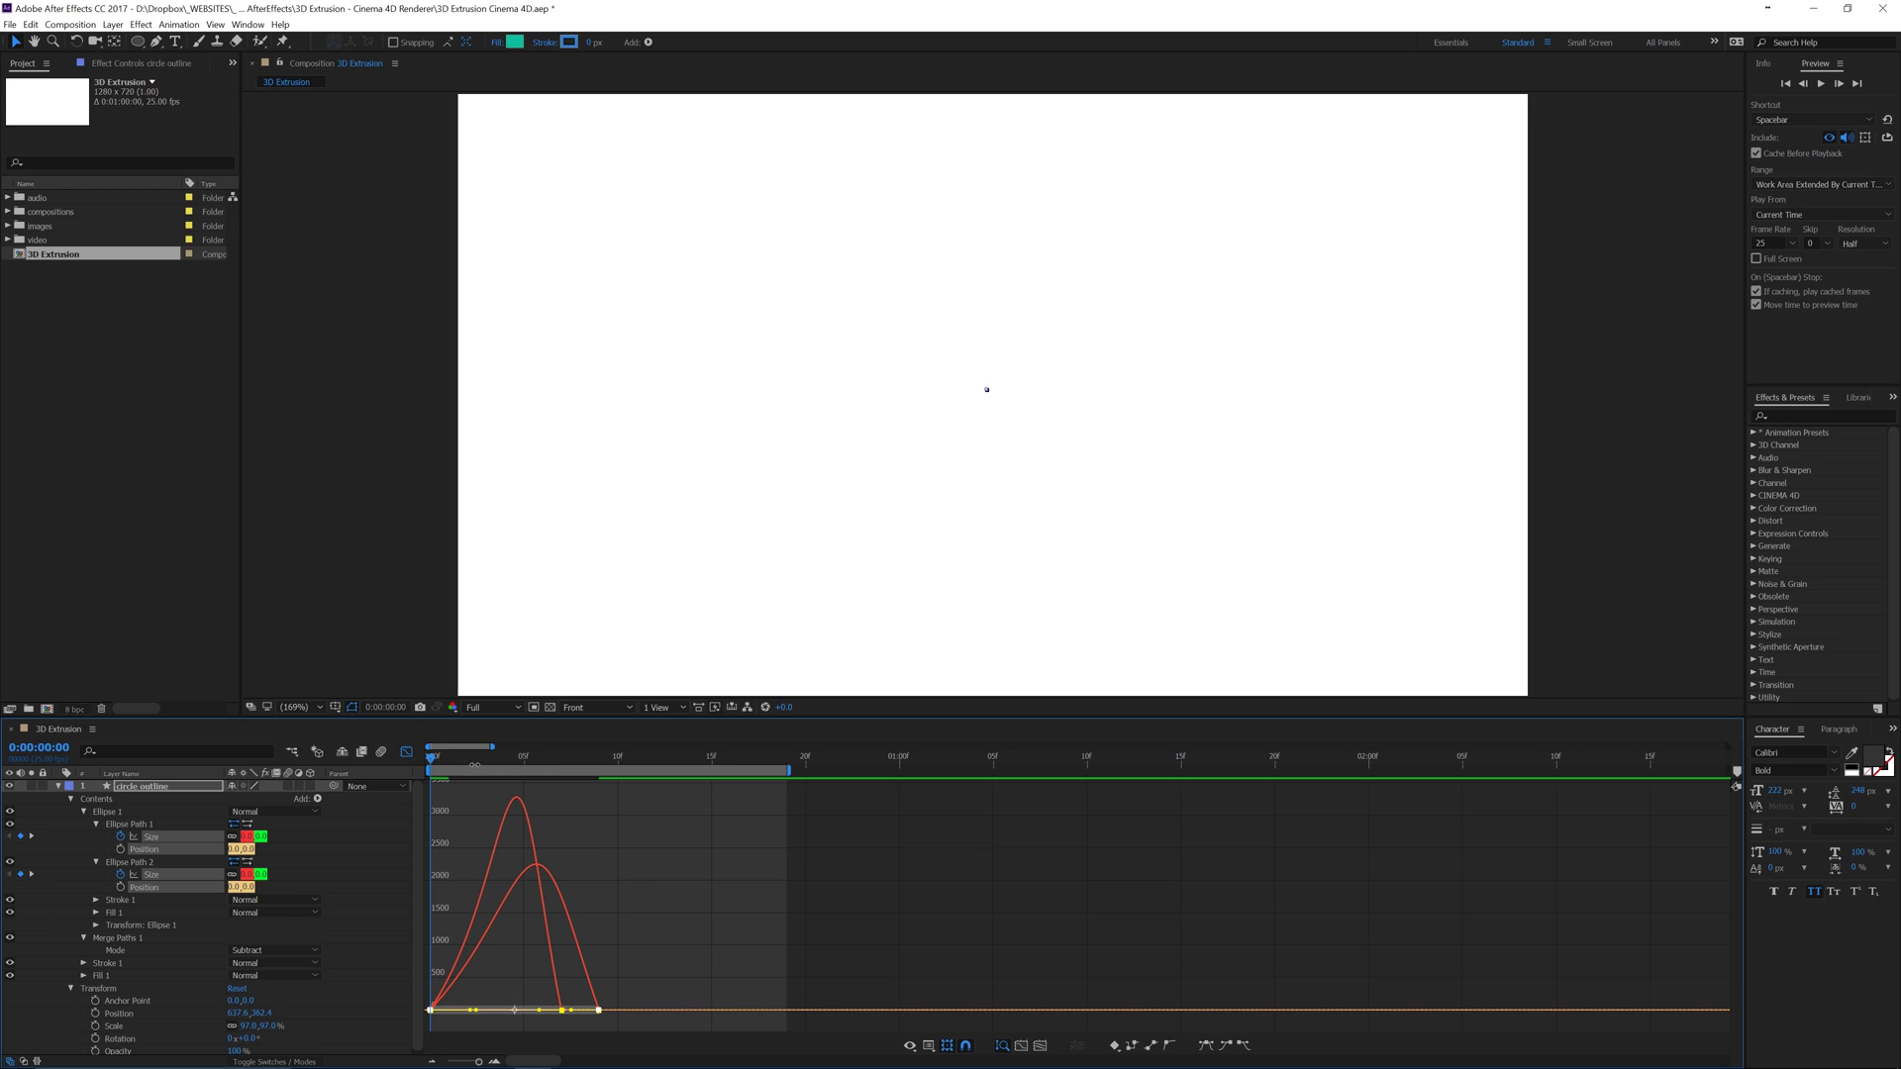
key("space")
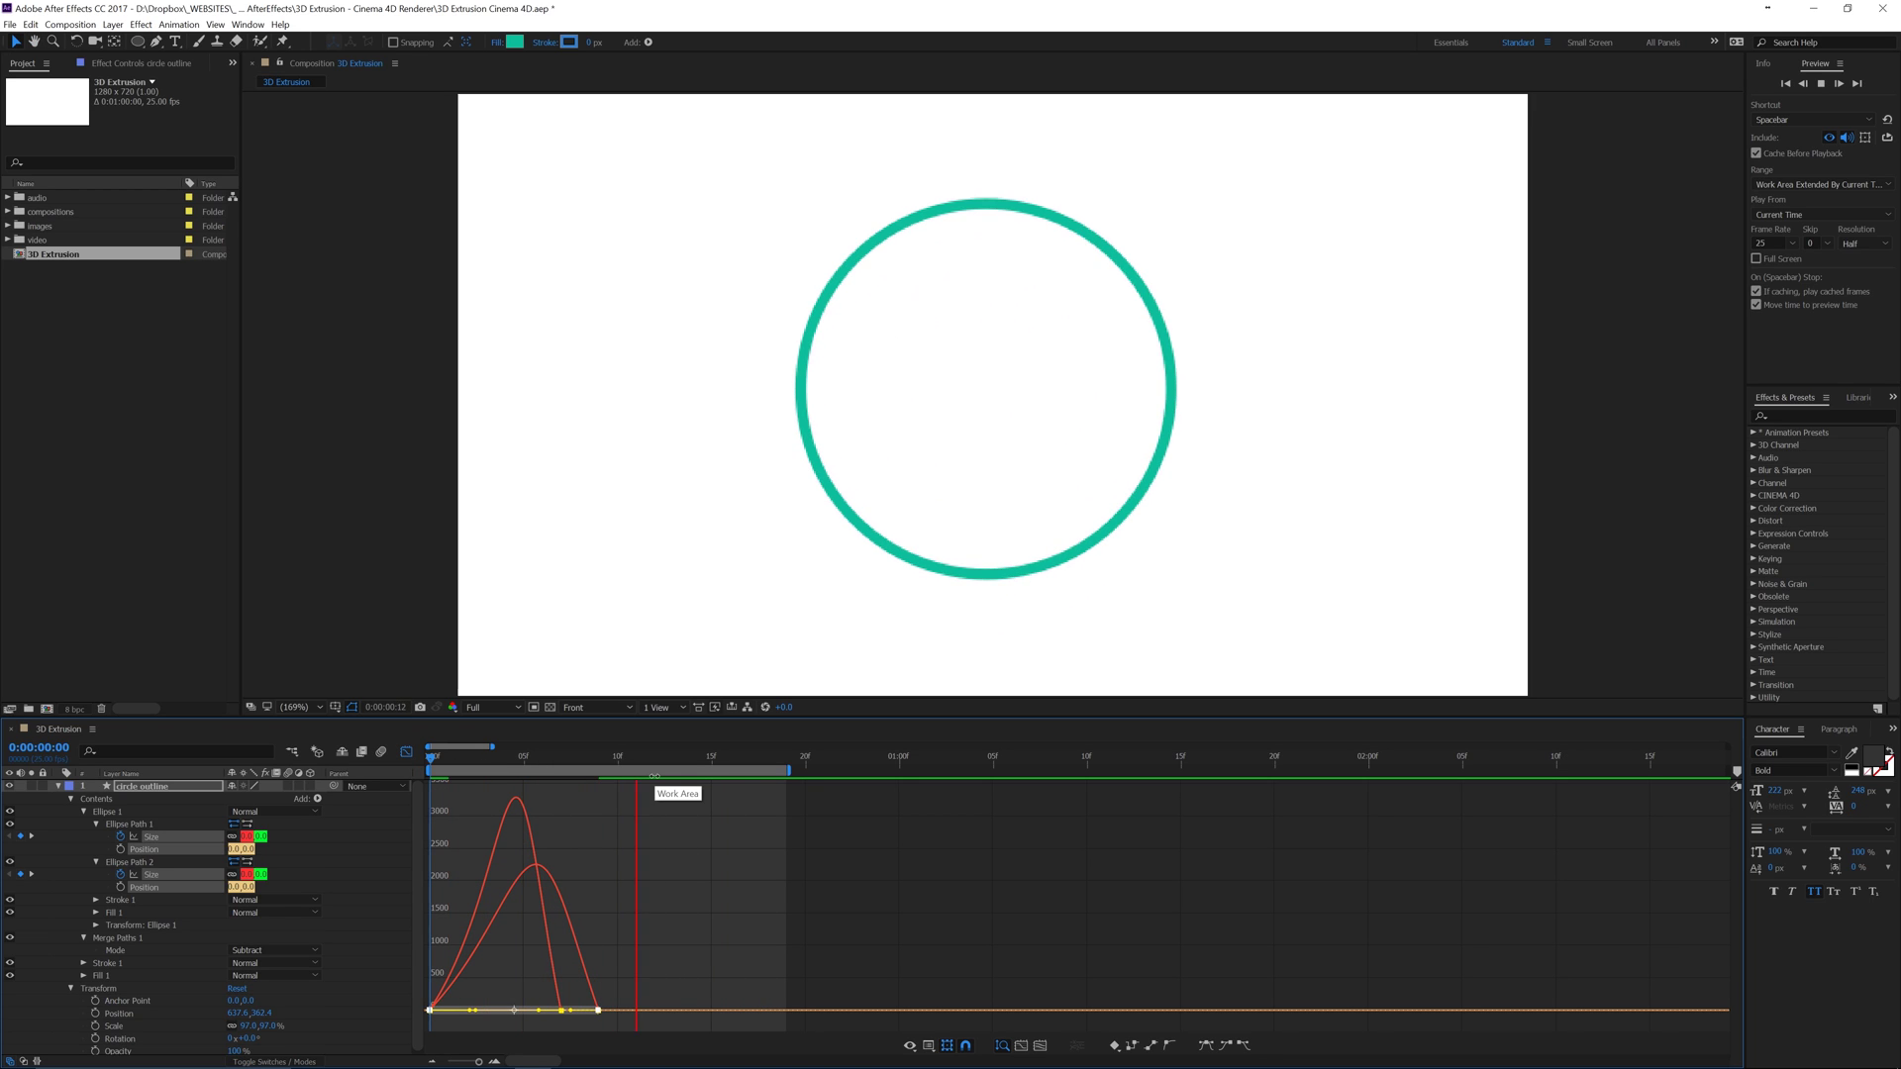
key("space")
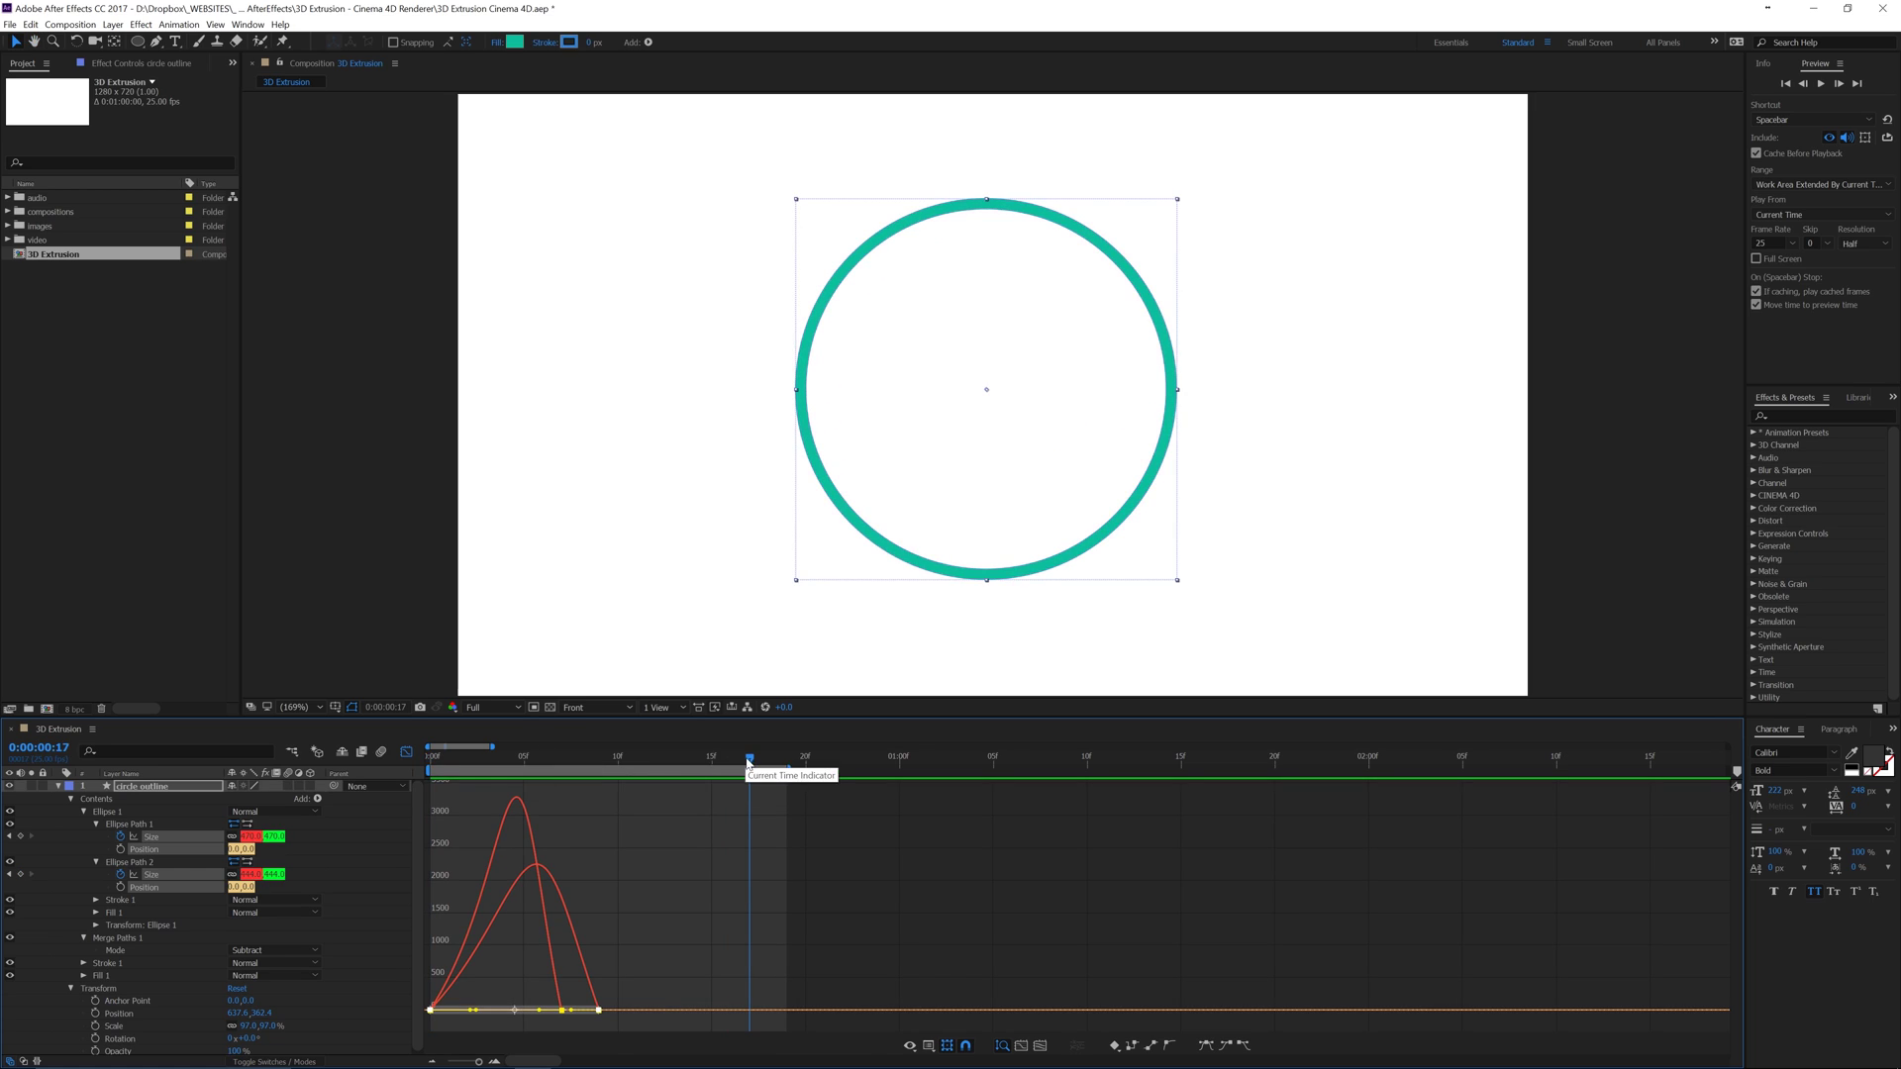
key("Home")
key("shift+F3")
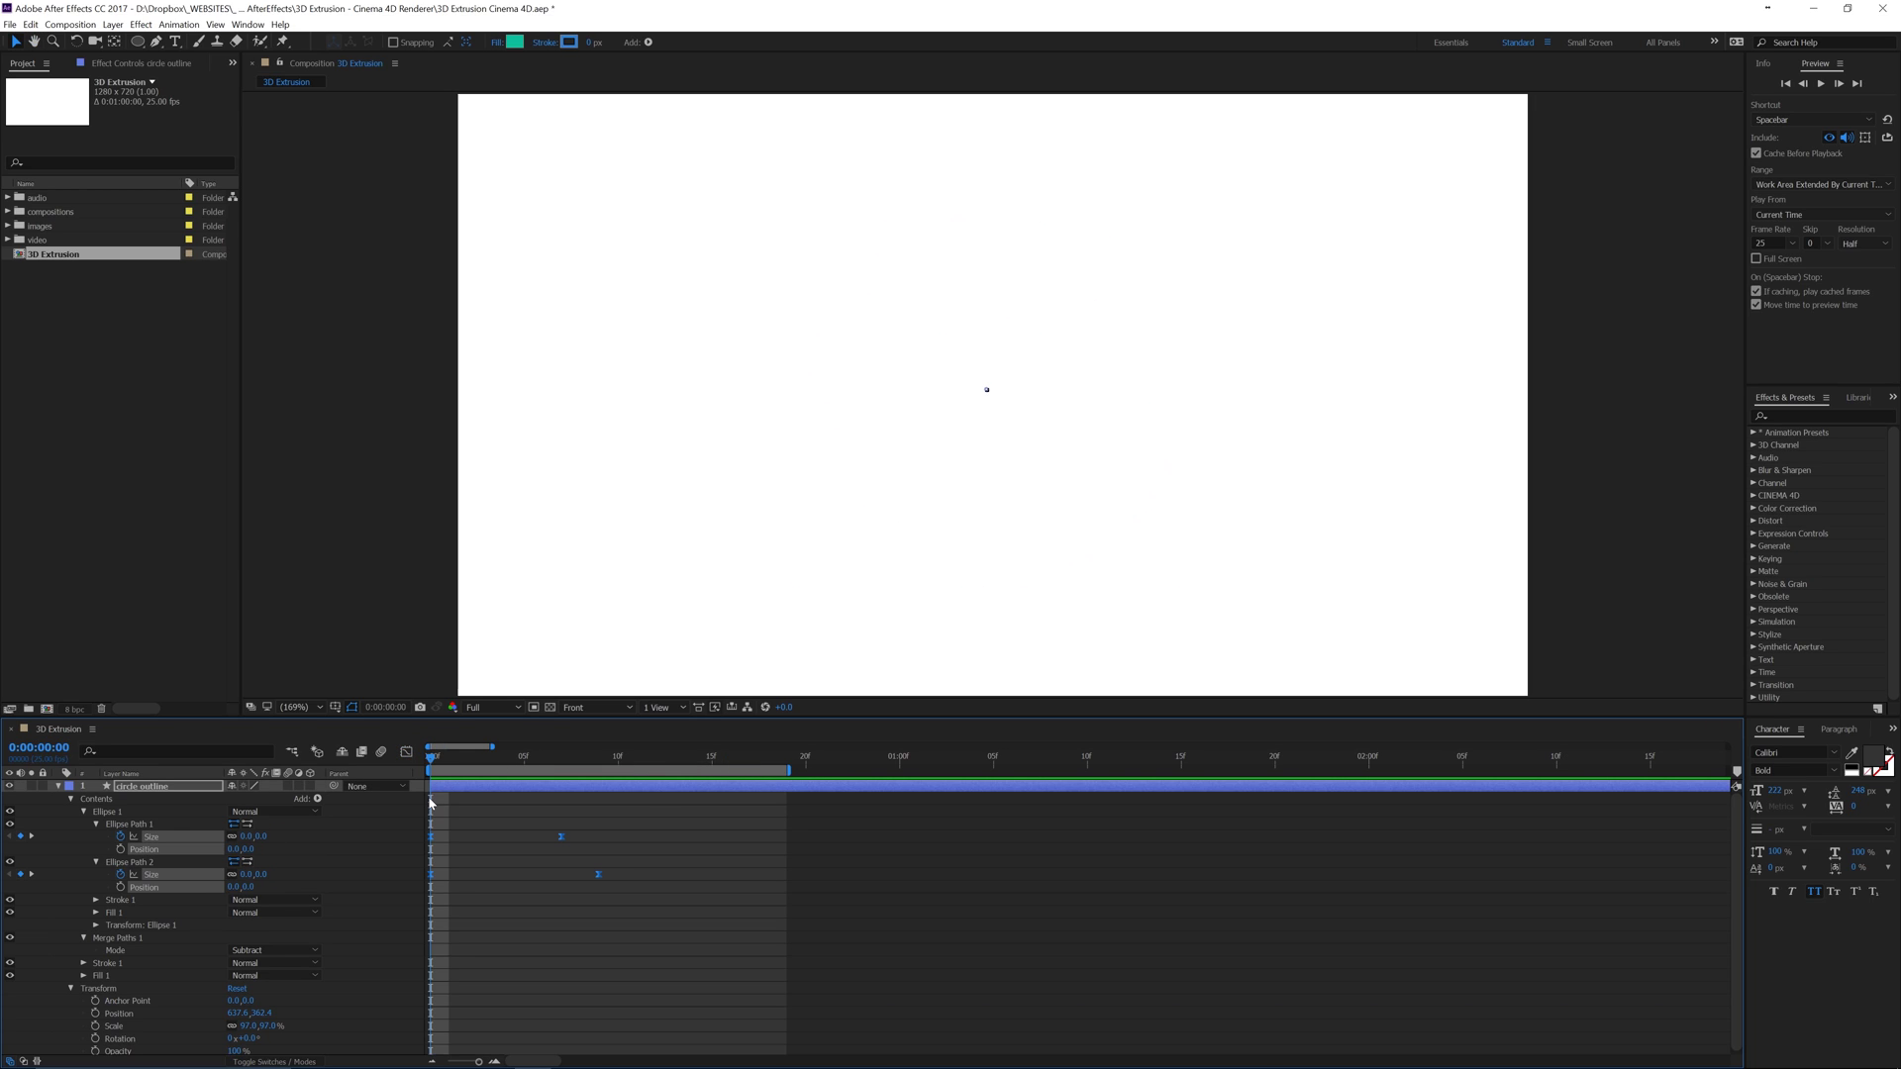
Step: Collapse and deselect the circle outline layer, and preview the ring animation
left_click(58, 788)
left_click(224, 884)
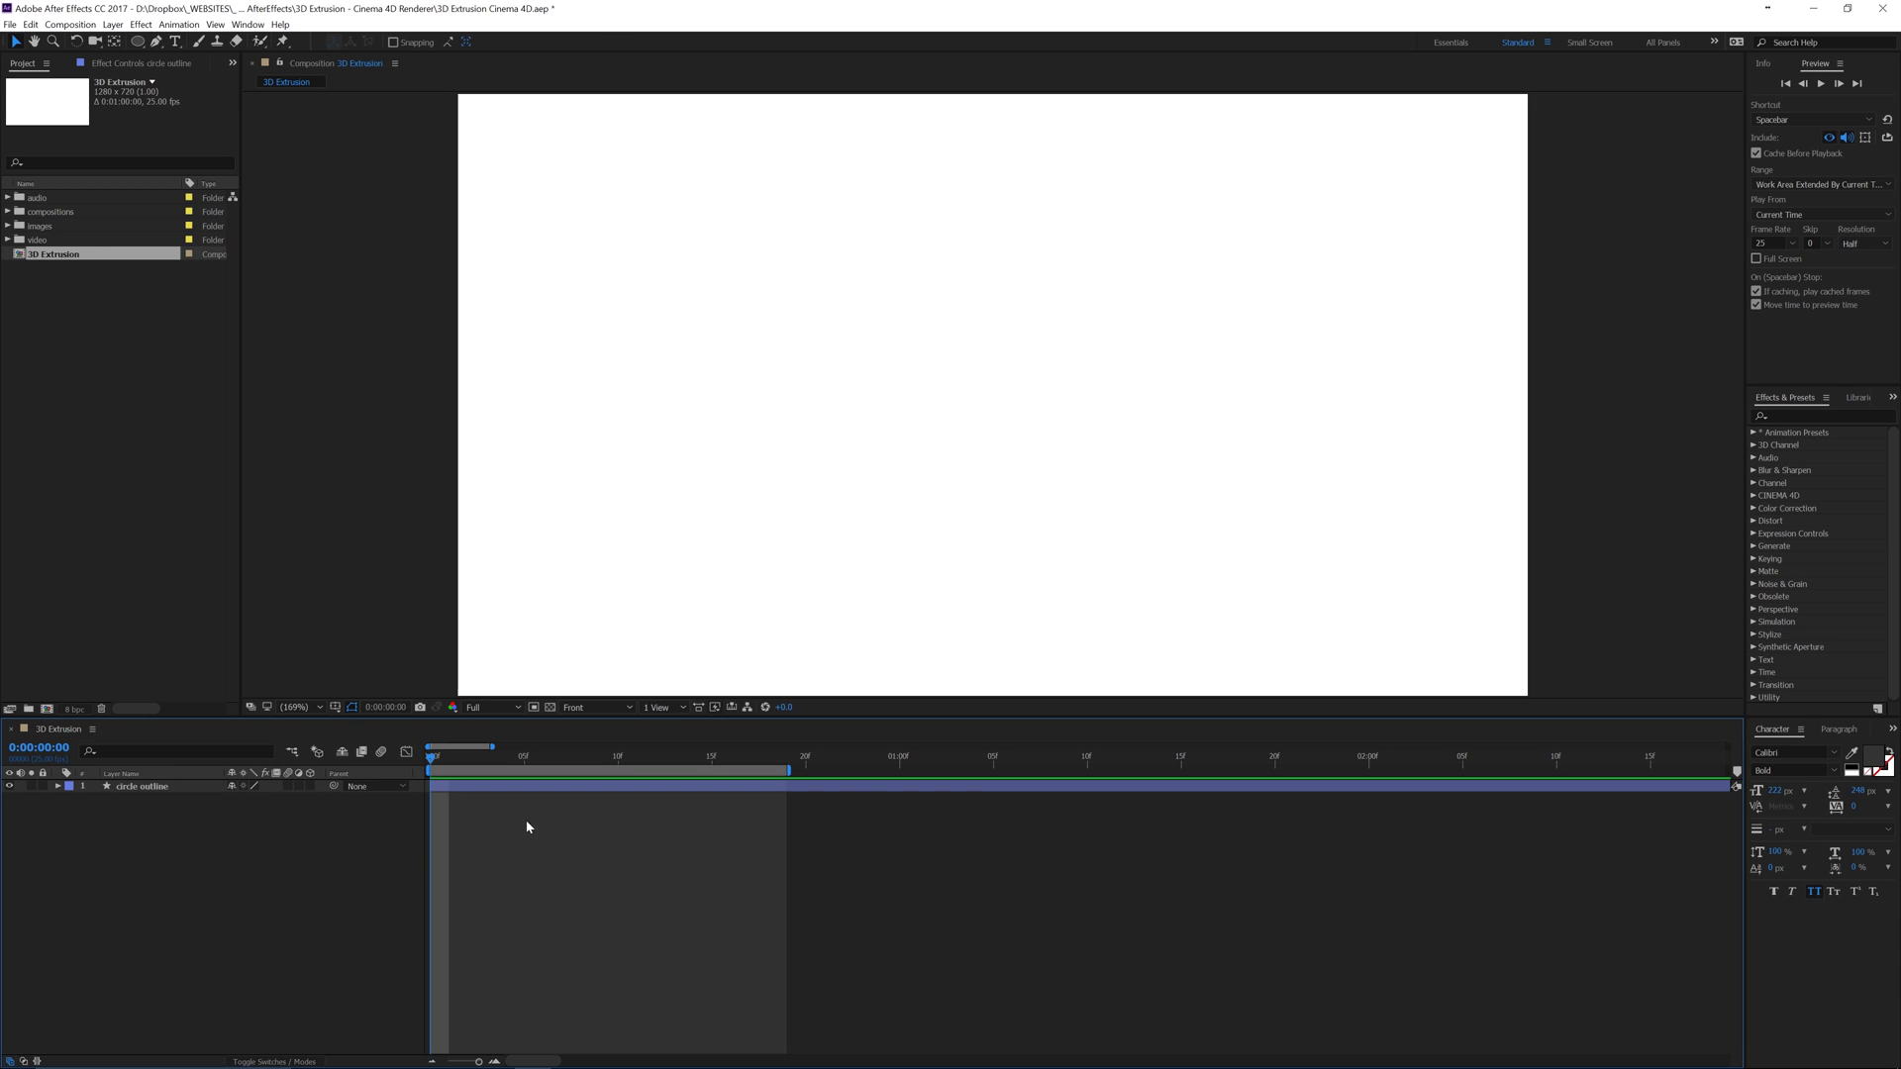
key("space")
key("space")
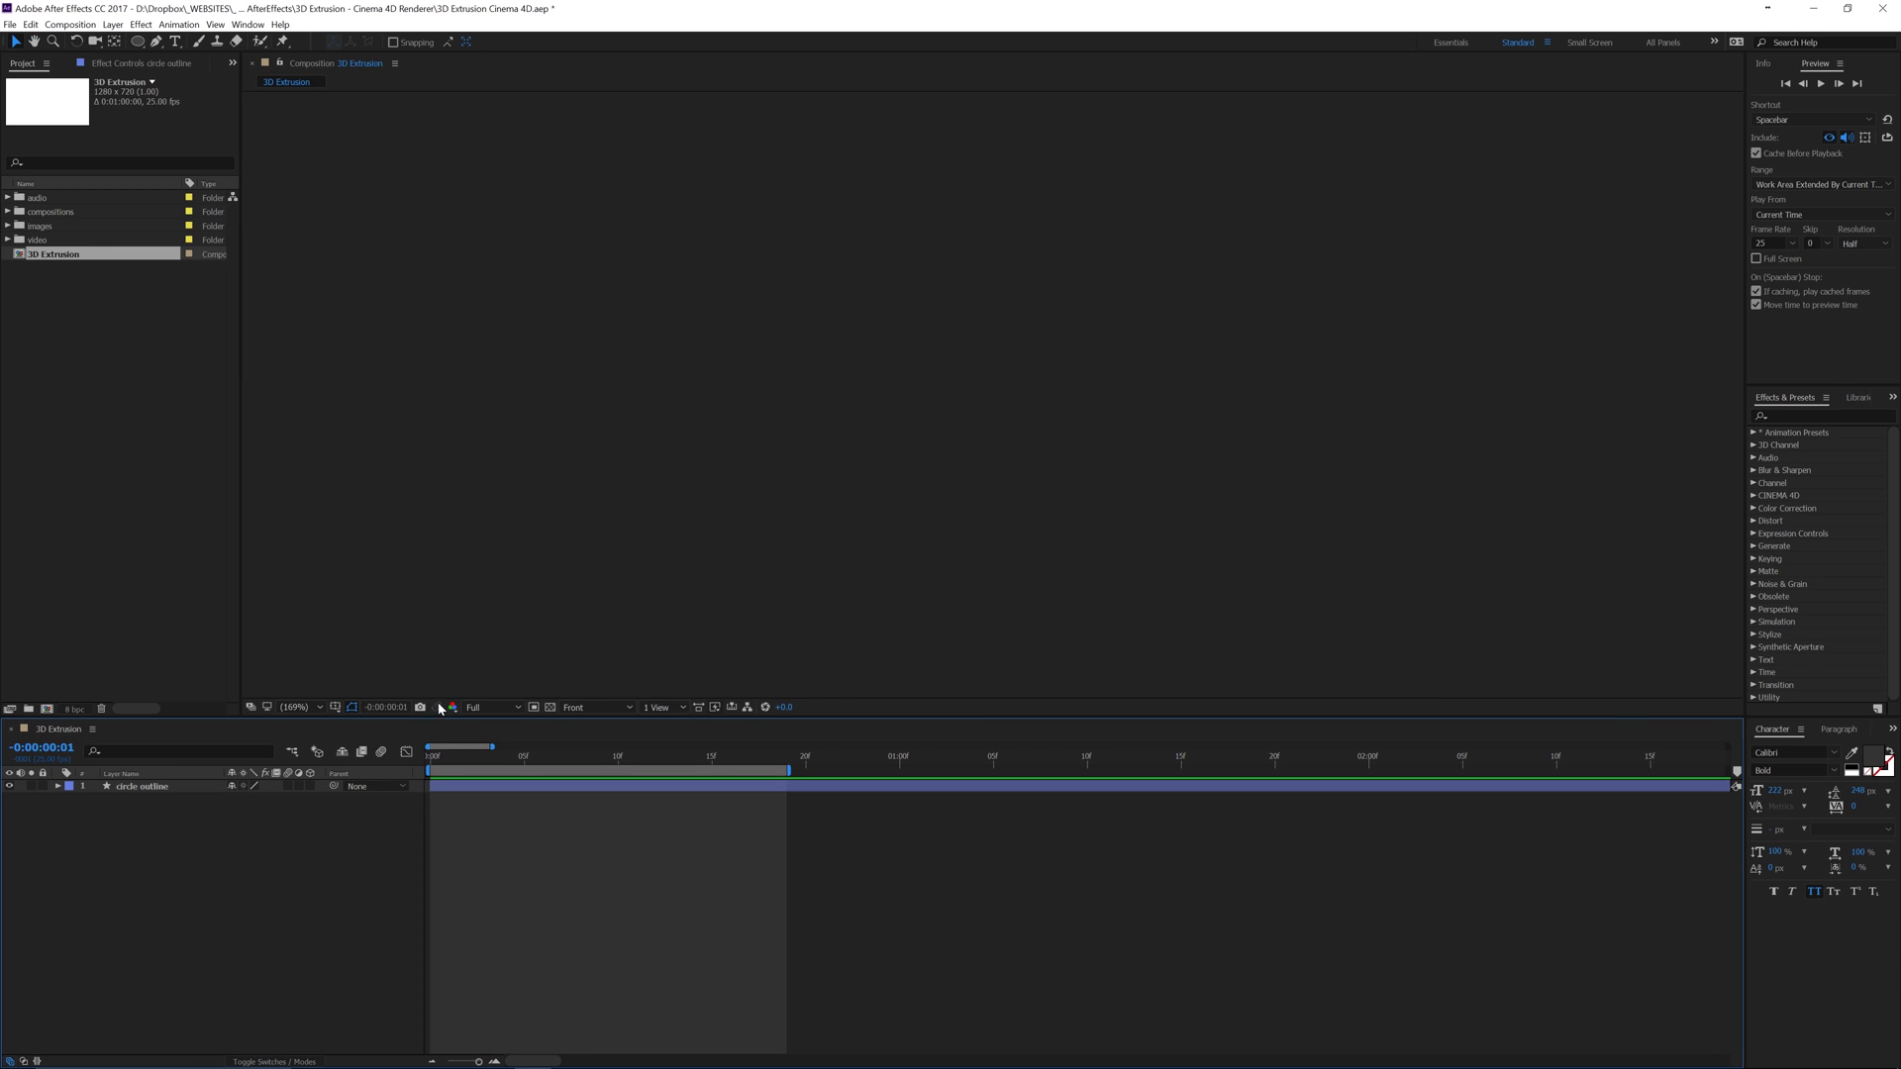
key("space")
key("space")
Step: Add the text "3D" at frame 9 and centre it inside the ring
left_click_drag(565, 763, 602, 768)
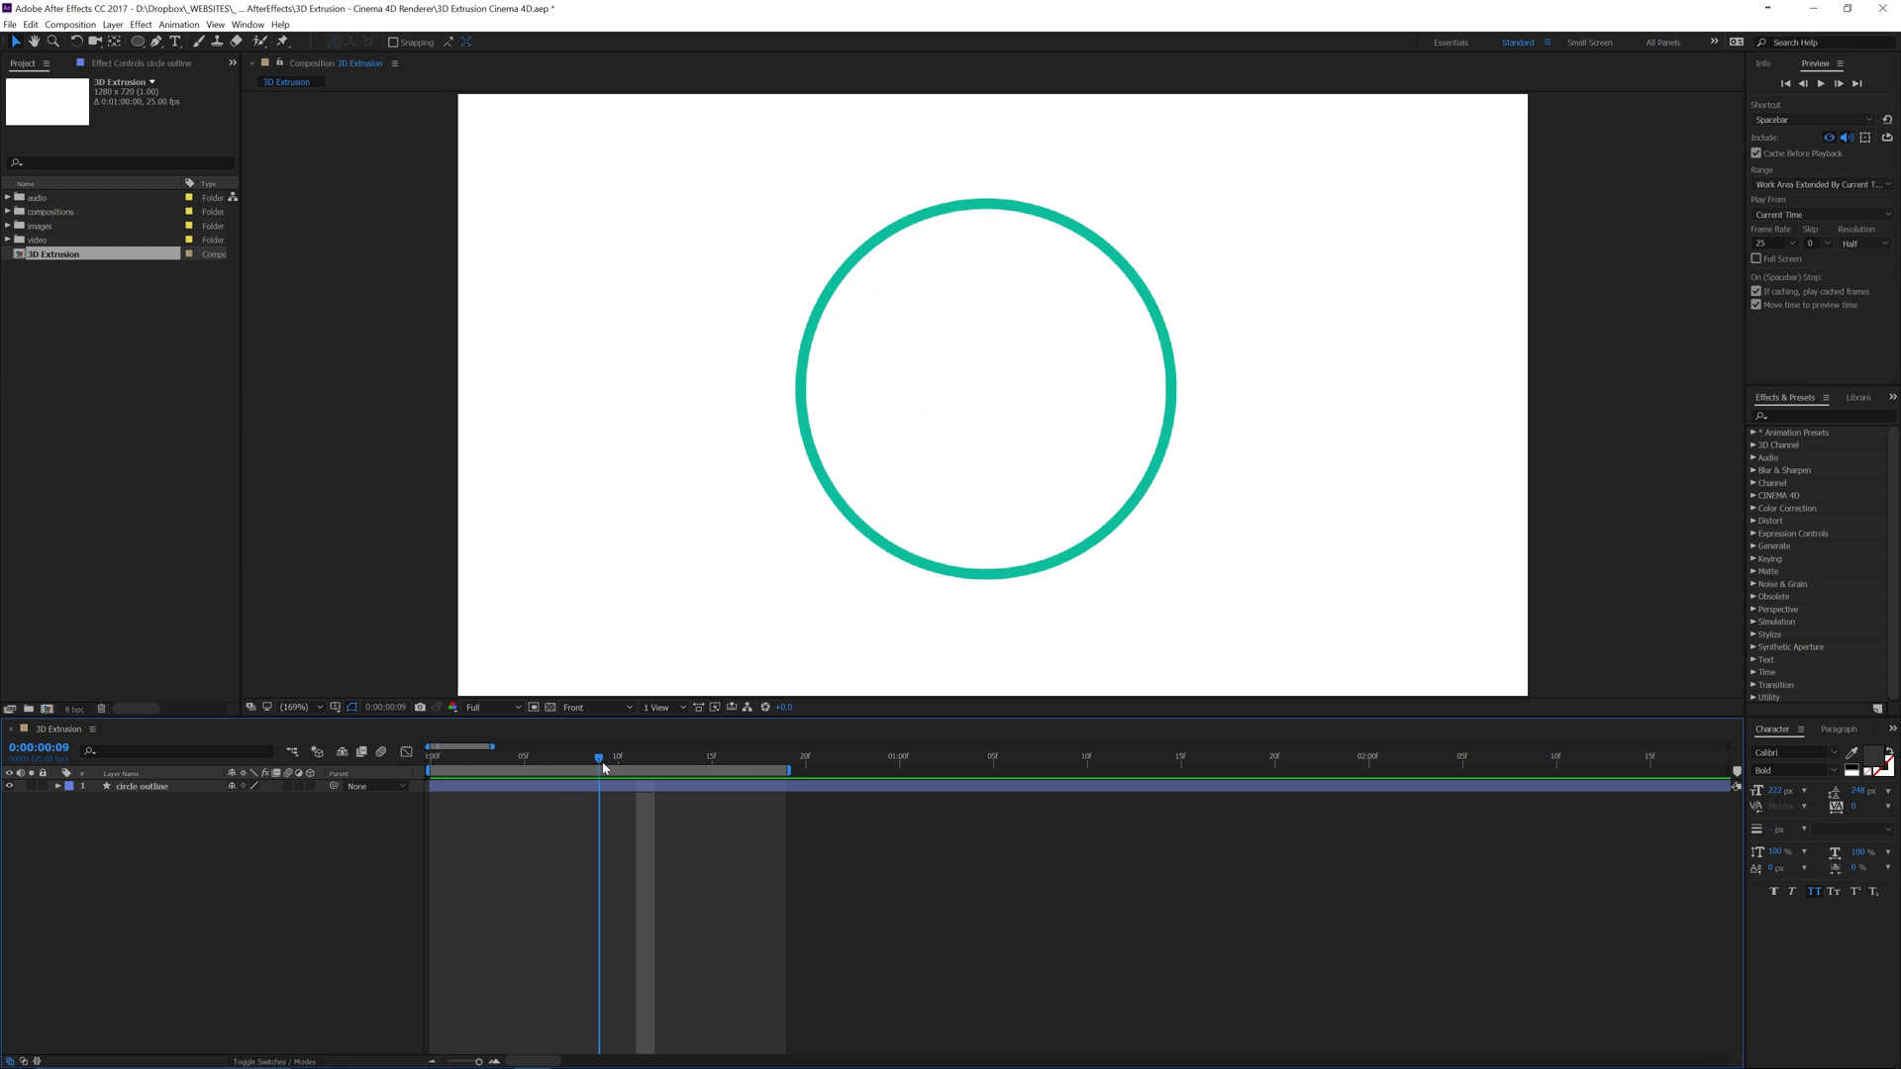
key("ctrl+t")
left_click(869, 401)
type("3D")
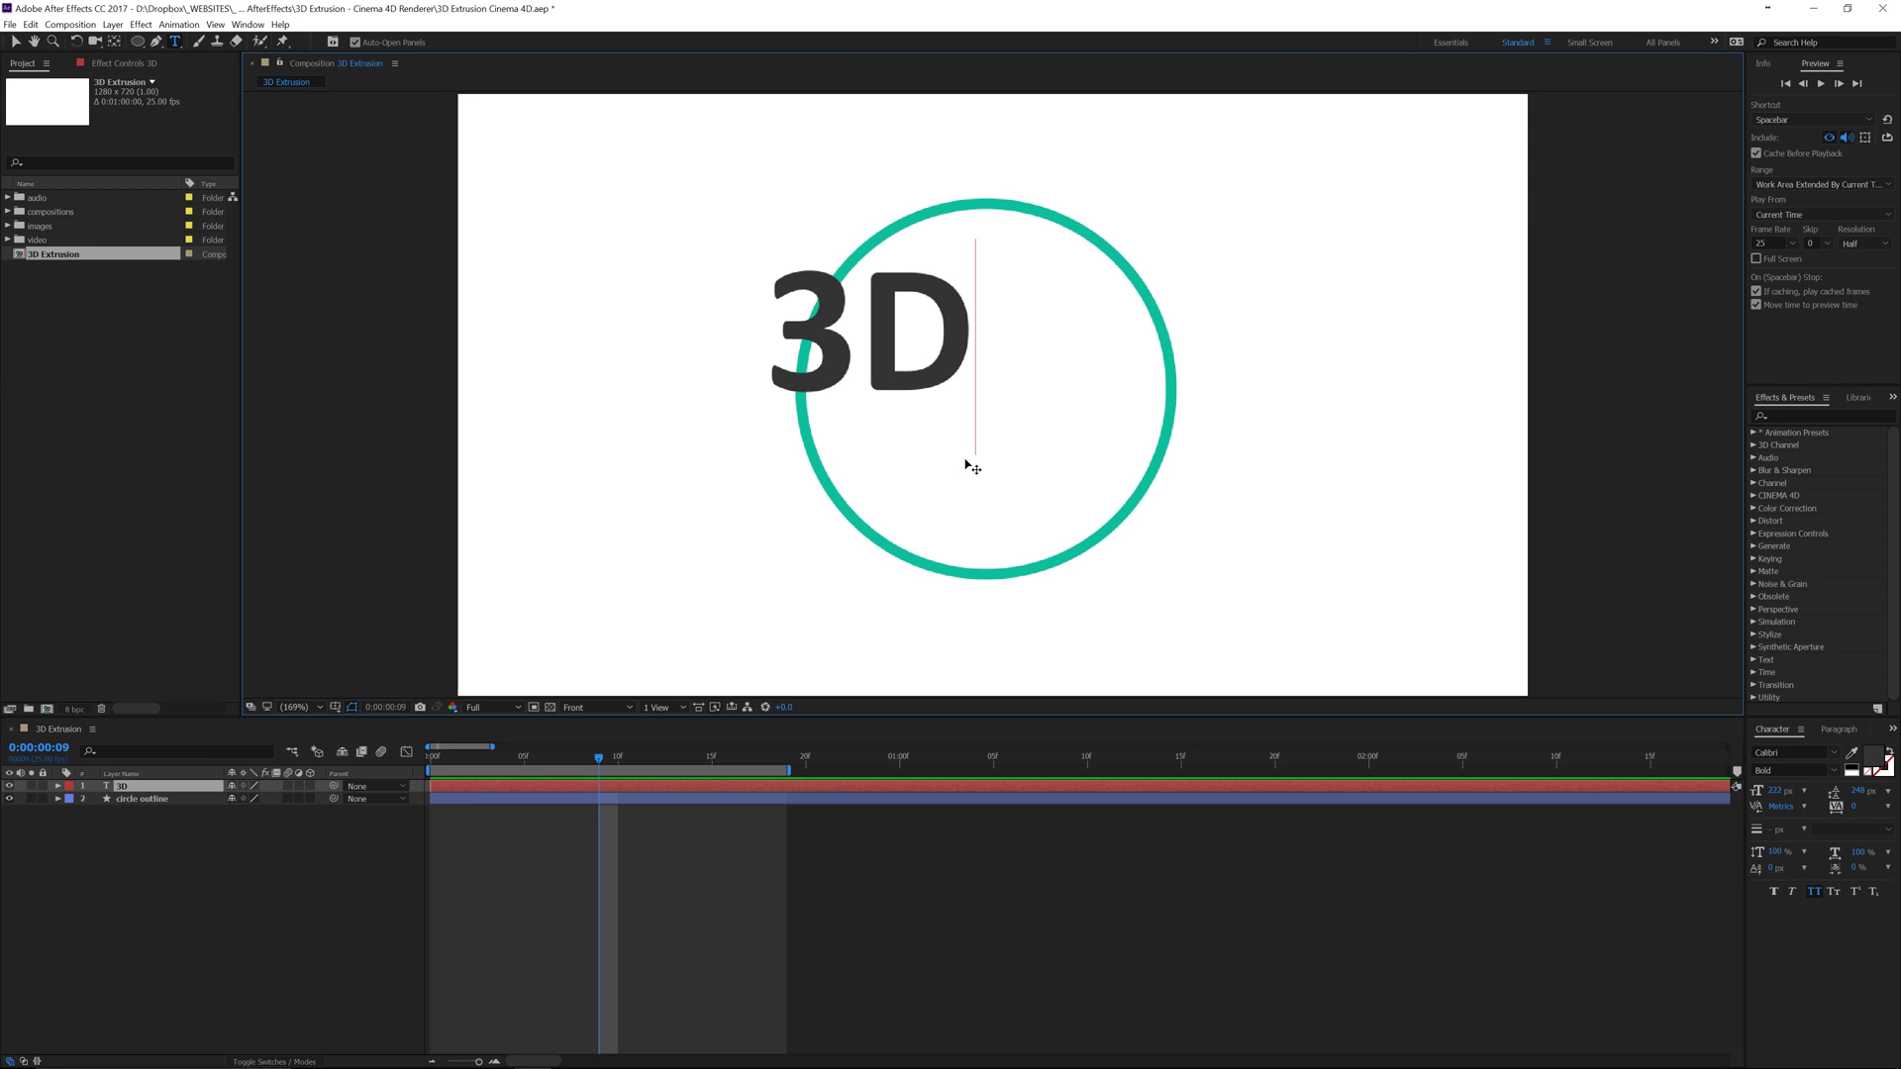
key("Escape")
key("v")
left_click_drag(886, 347, 993, 406)
key("t")
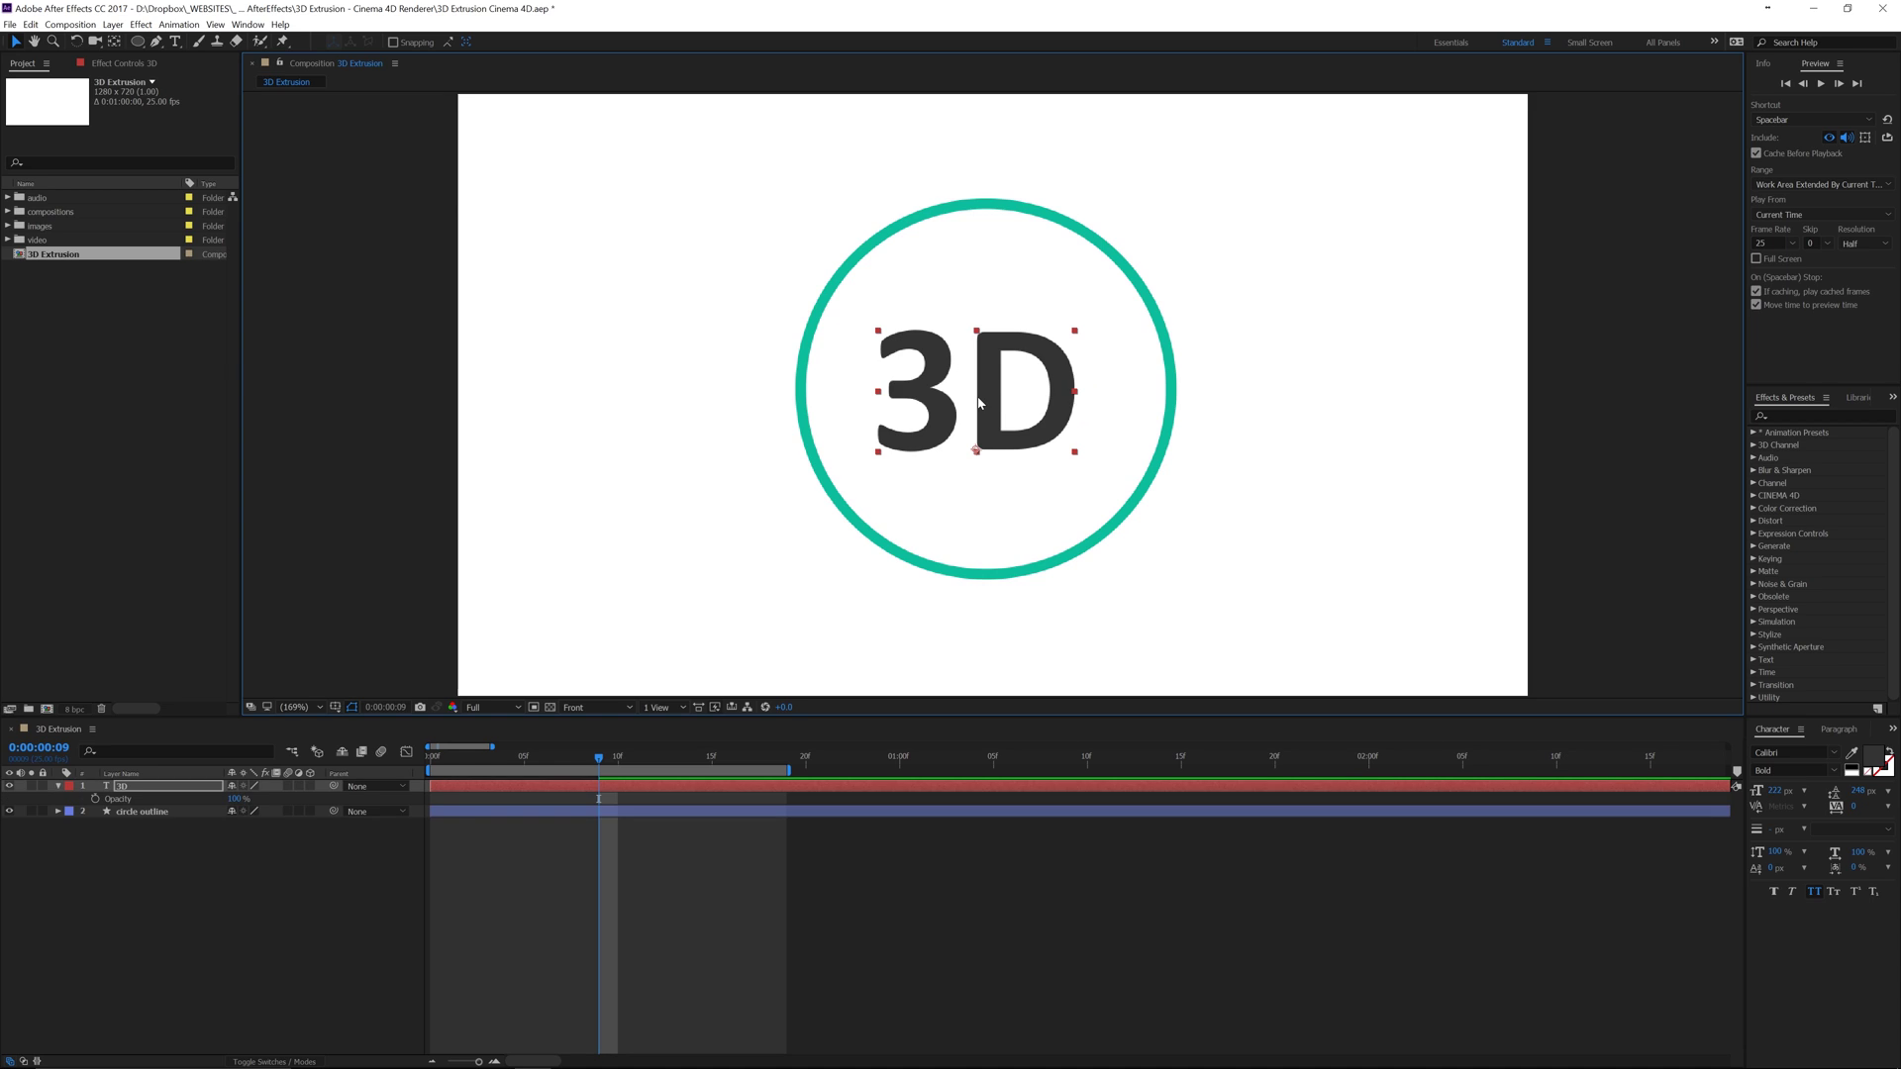
Step: Tighten the kerning between the 3 and the D
key("ctrl+t")
left_click(980, 450)
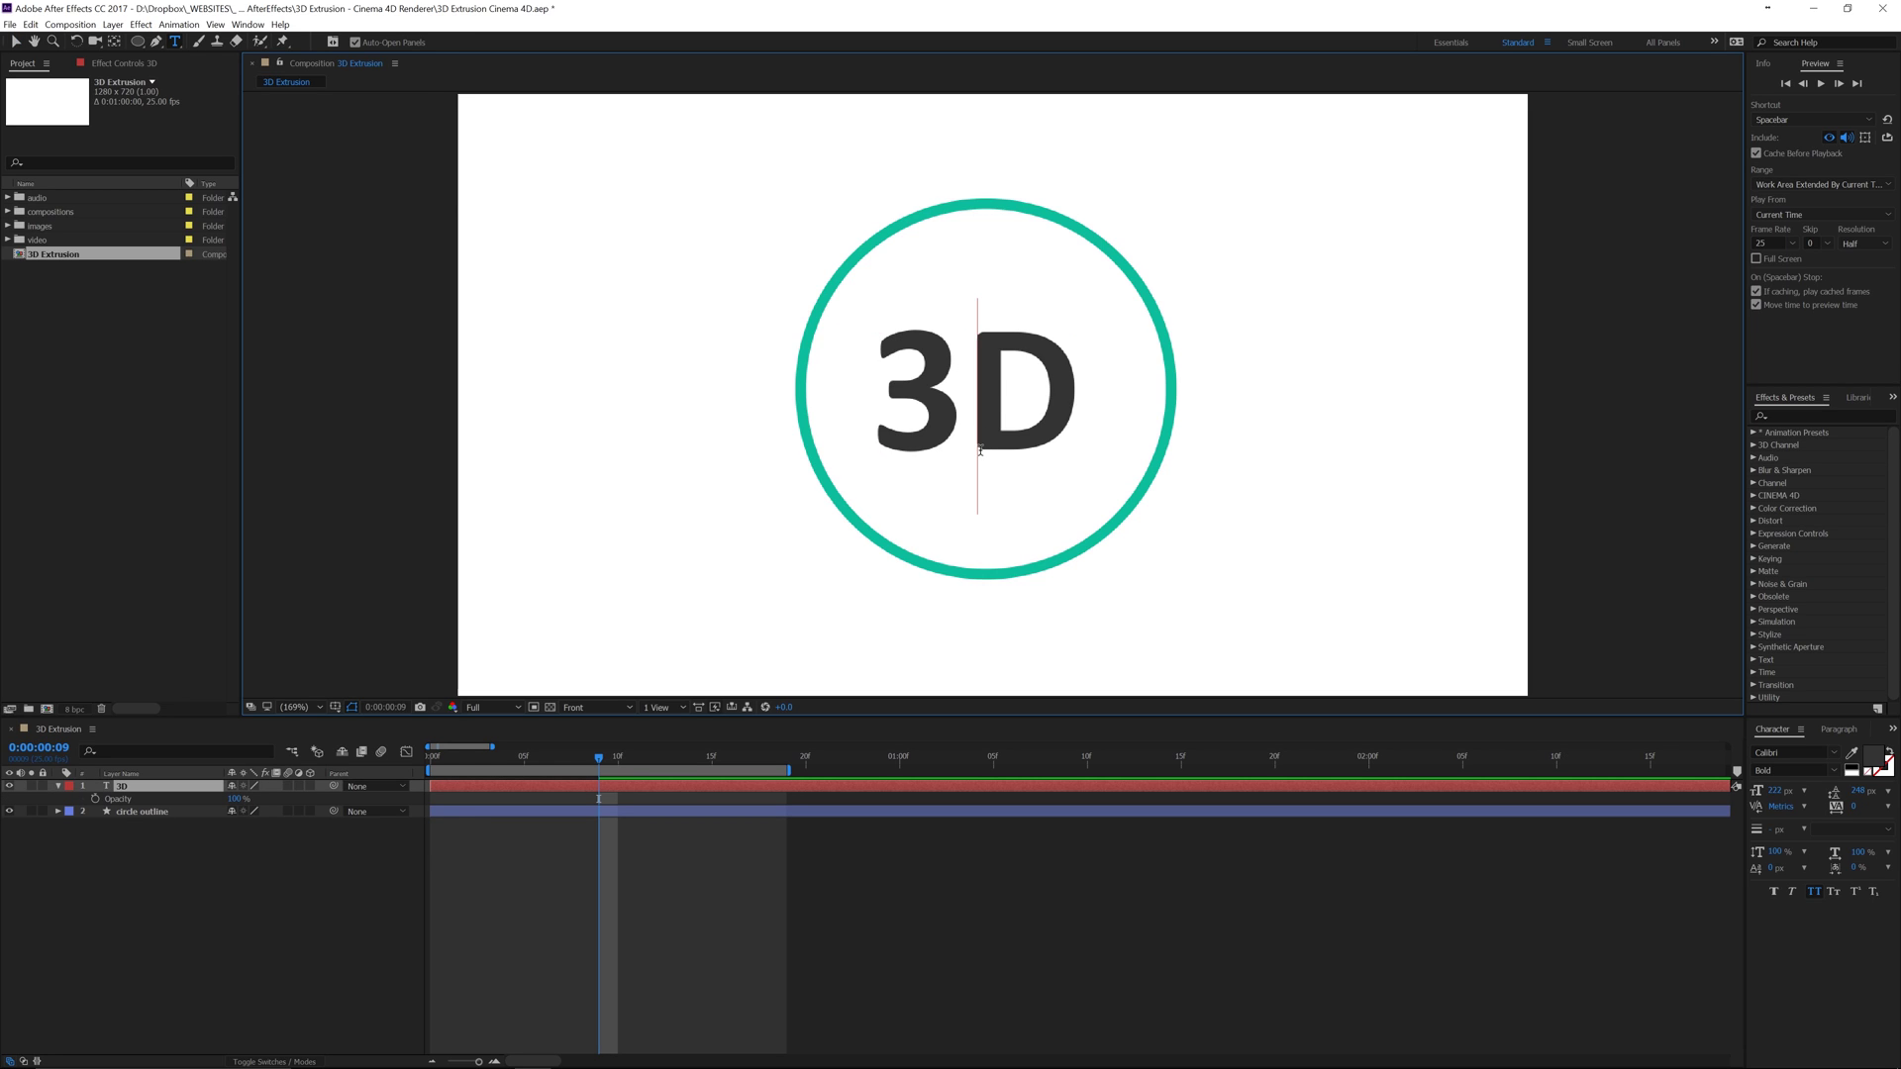
key("alt+Left")
key("alt+Left")
key("alt+Left")
key("alt+Left")
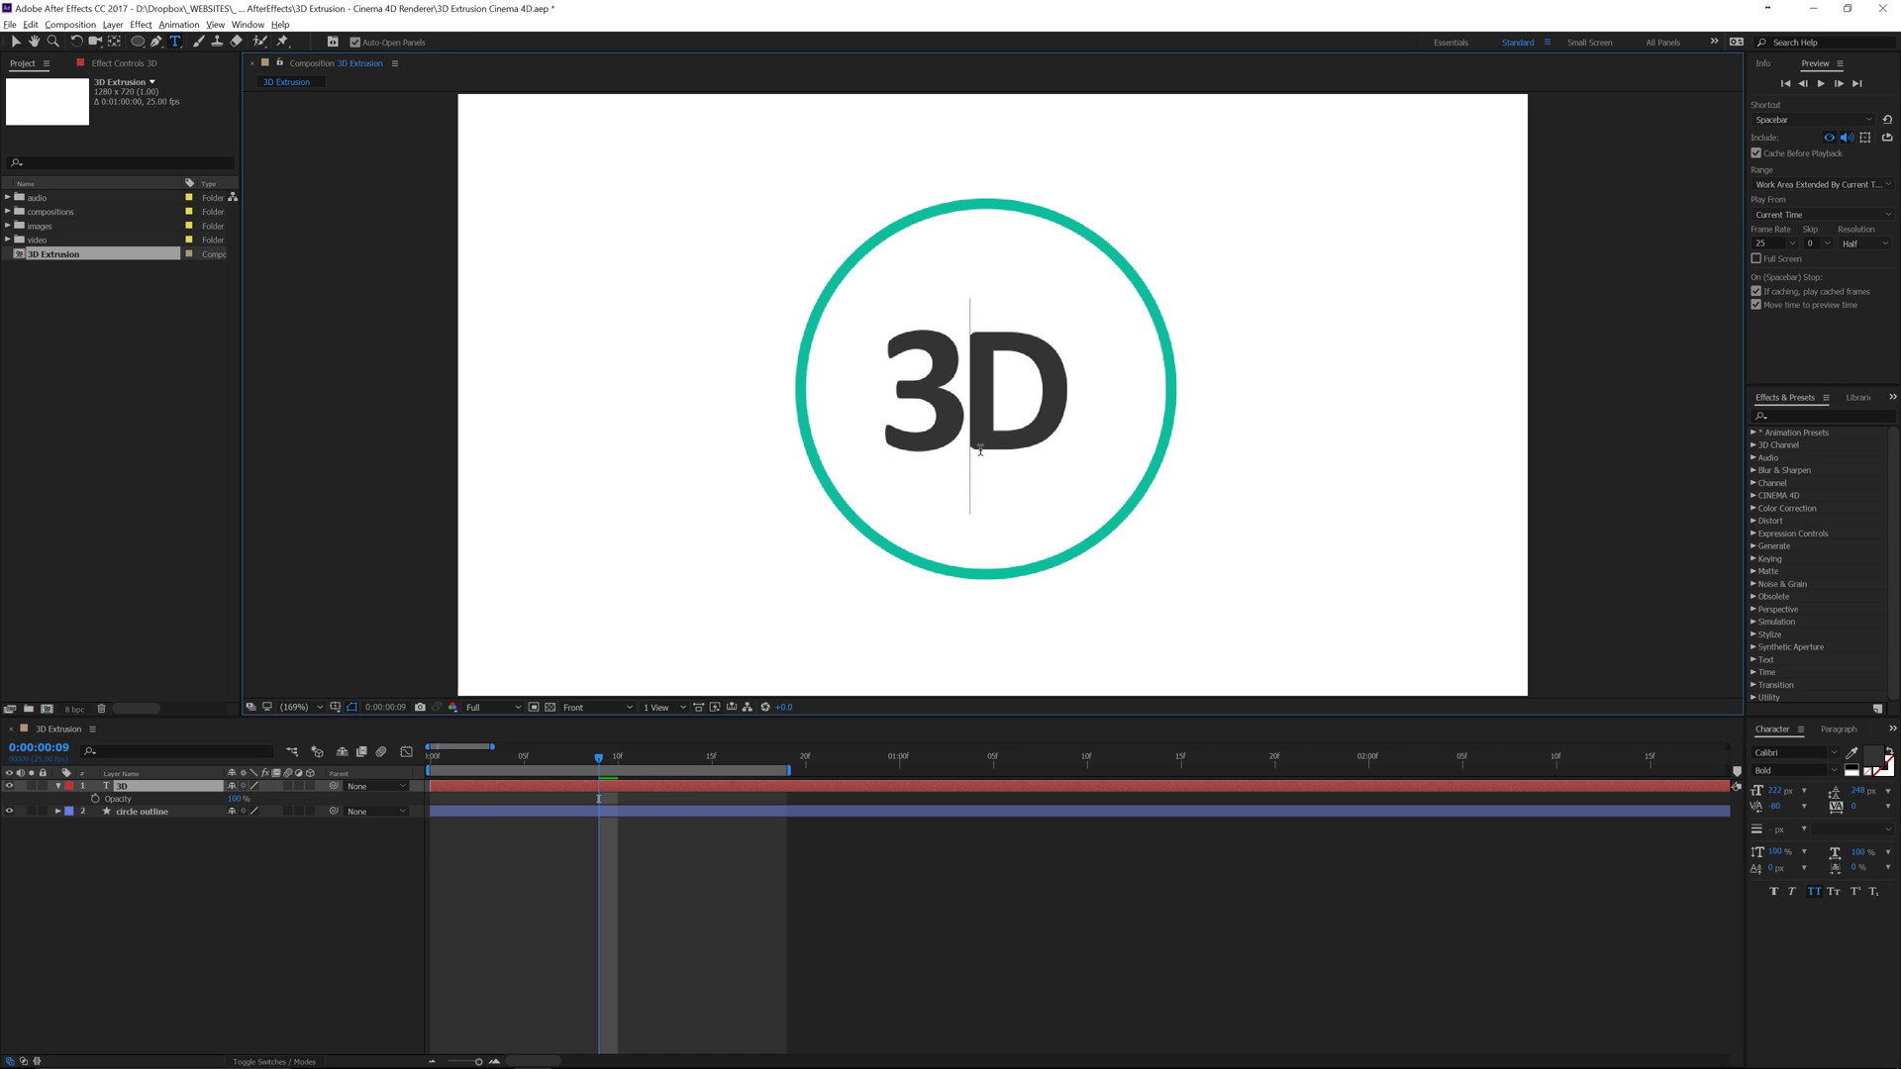
key("alt+Left")
key("alt+Right")
key("alt+Left")
key("Escape")
key("v")
Step: Change the 3D text's font to Oswald
left_click(1832, 755)
key("f")
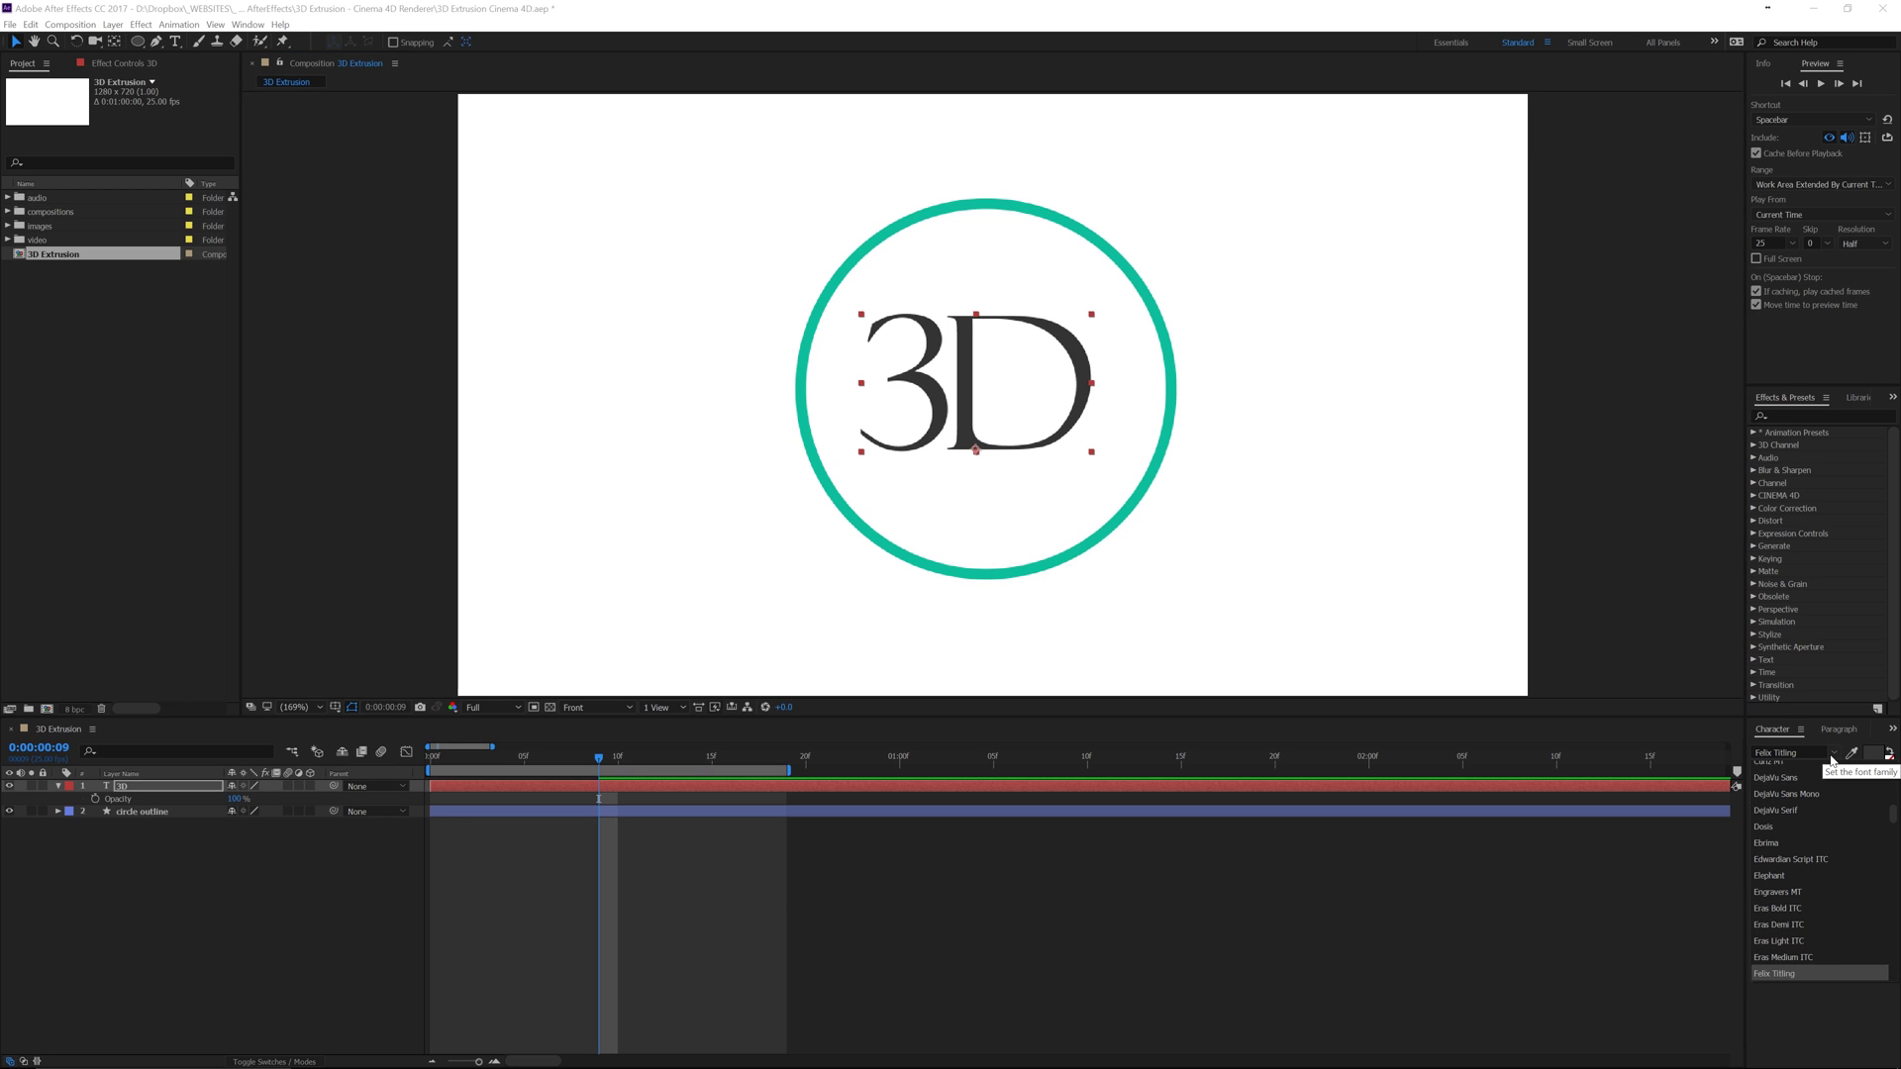
scroll(1828, 921, "down", 20)
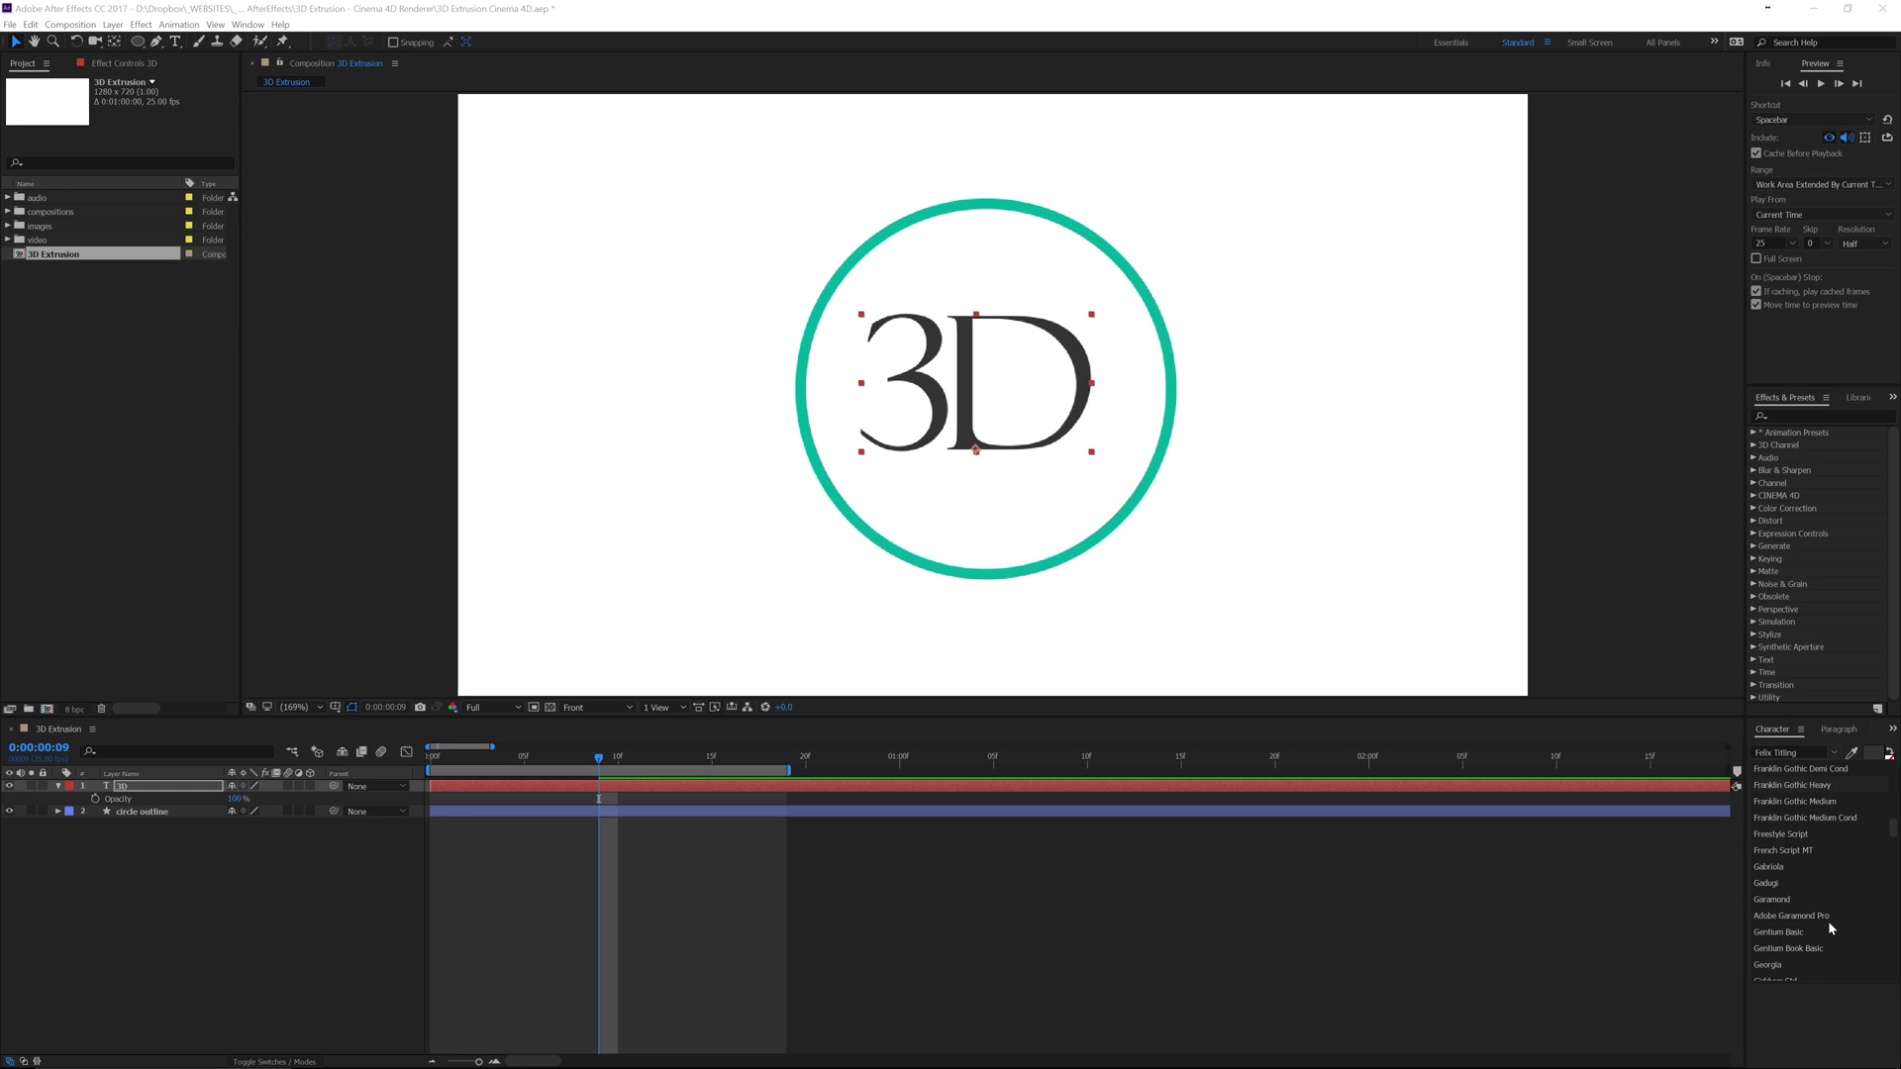
scroll(1824, 930, "up", 10)
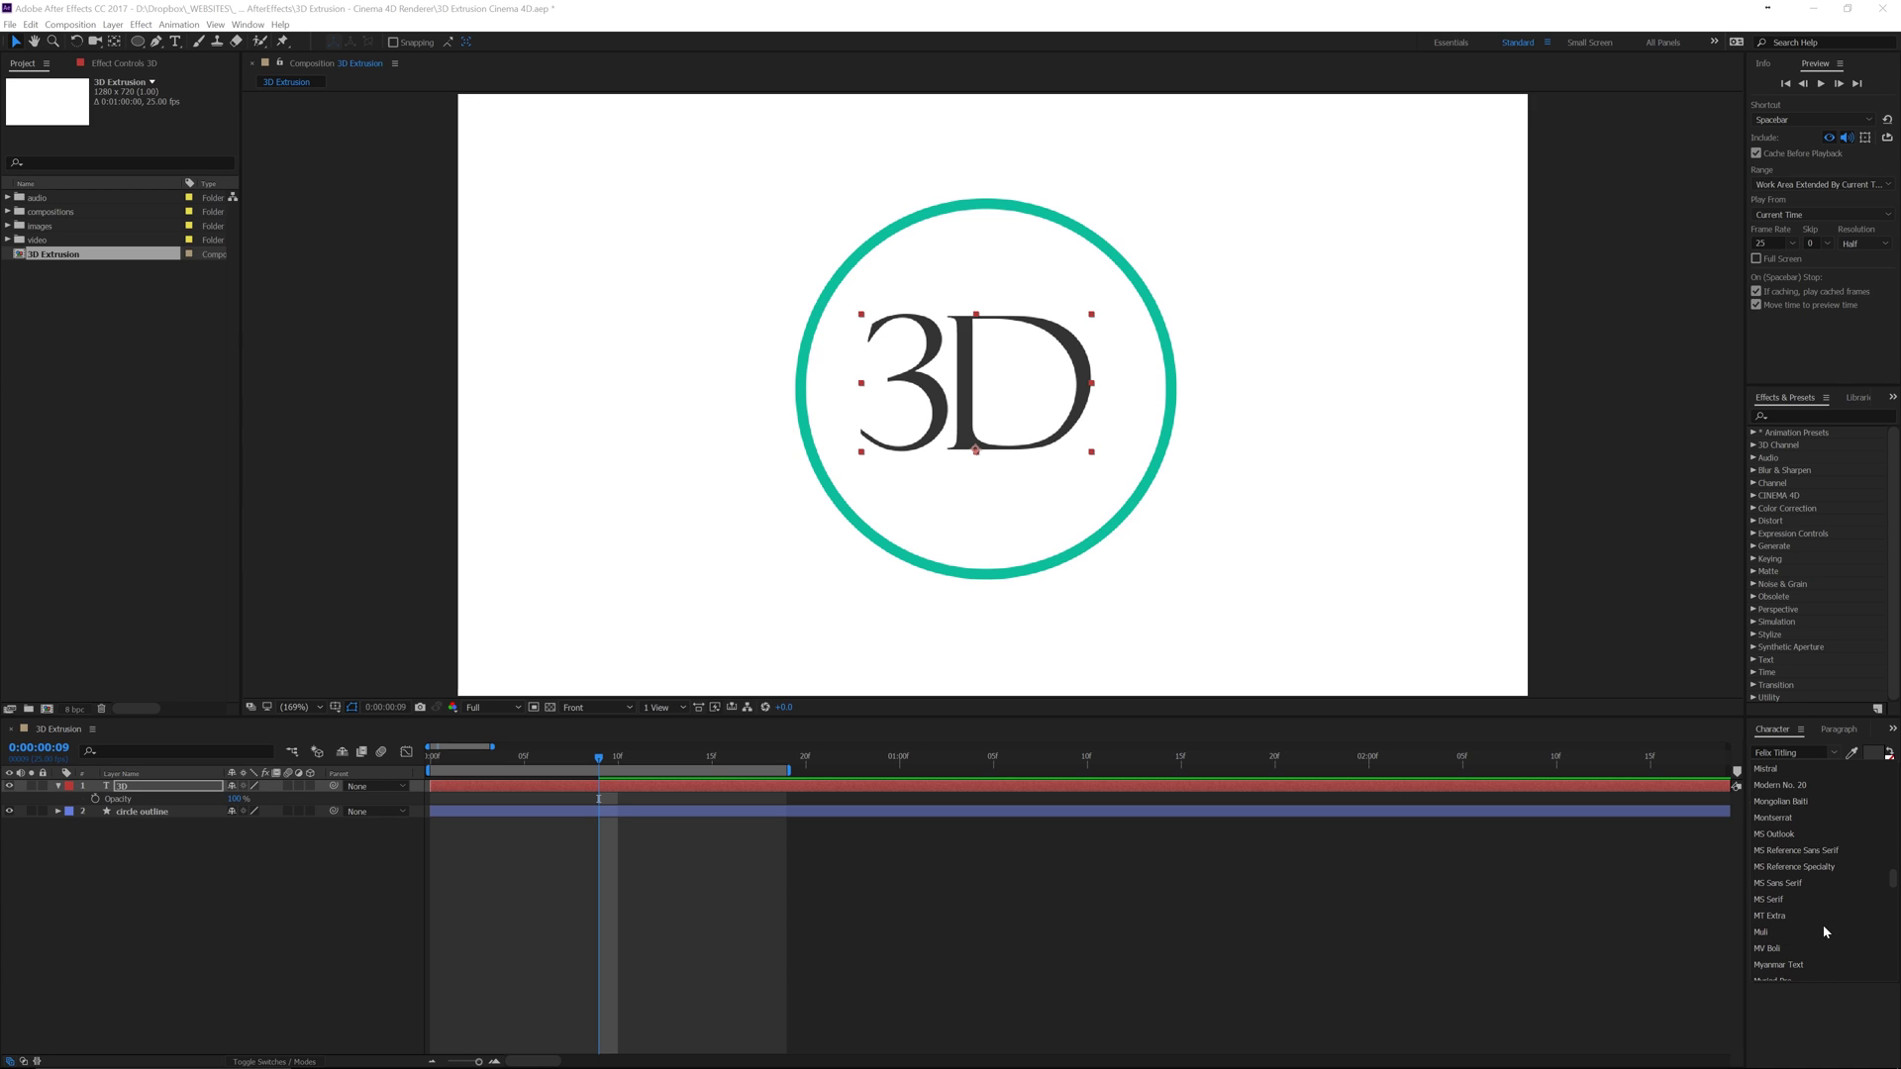
scroll(1825, 931, "down", 10)
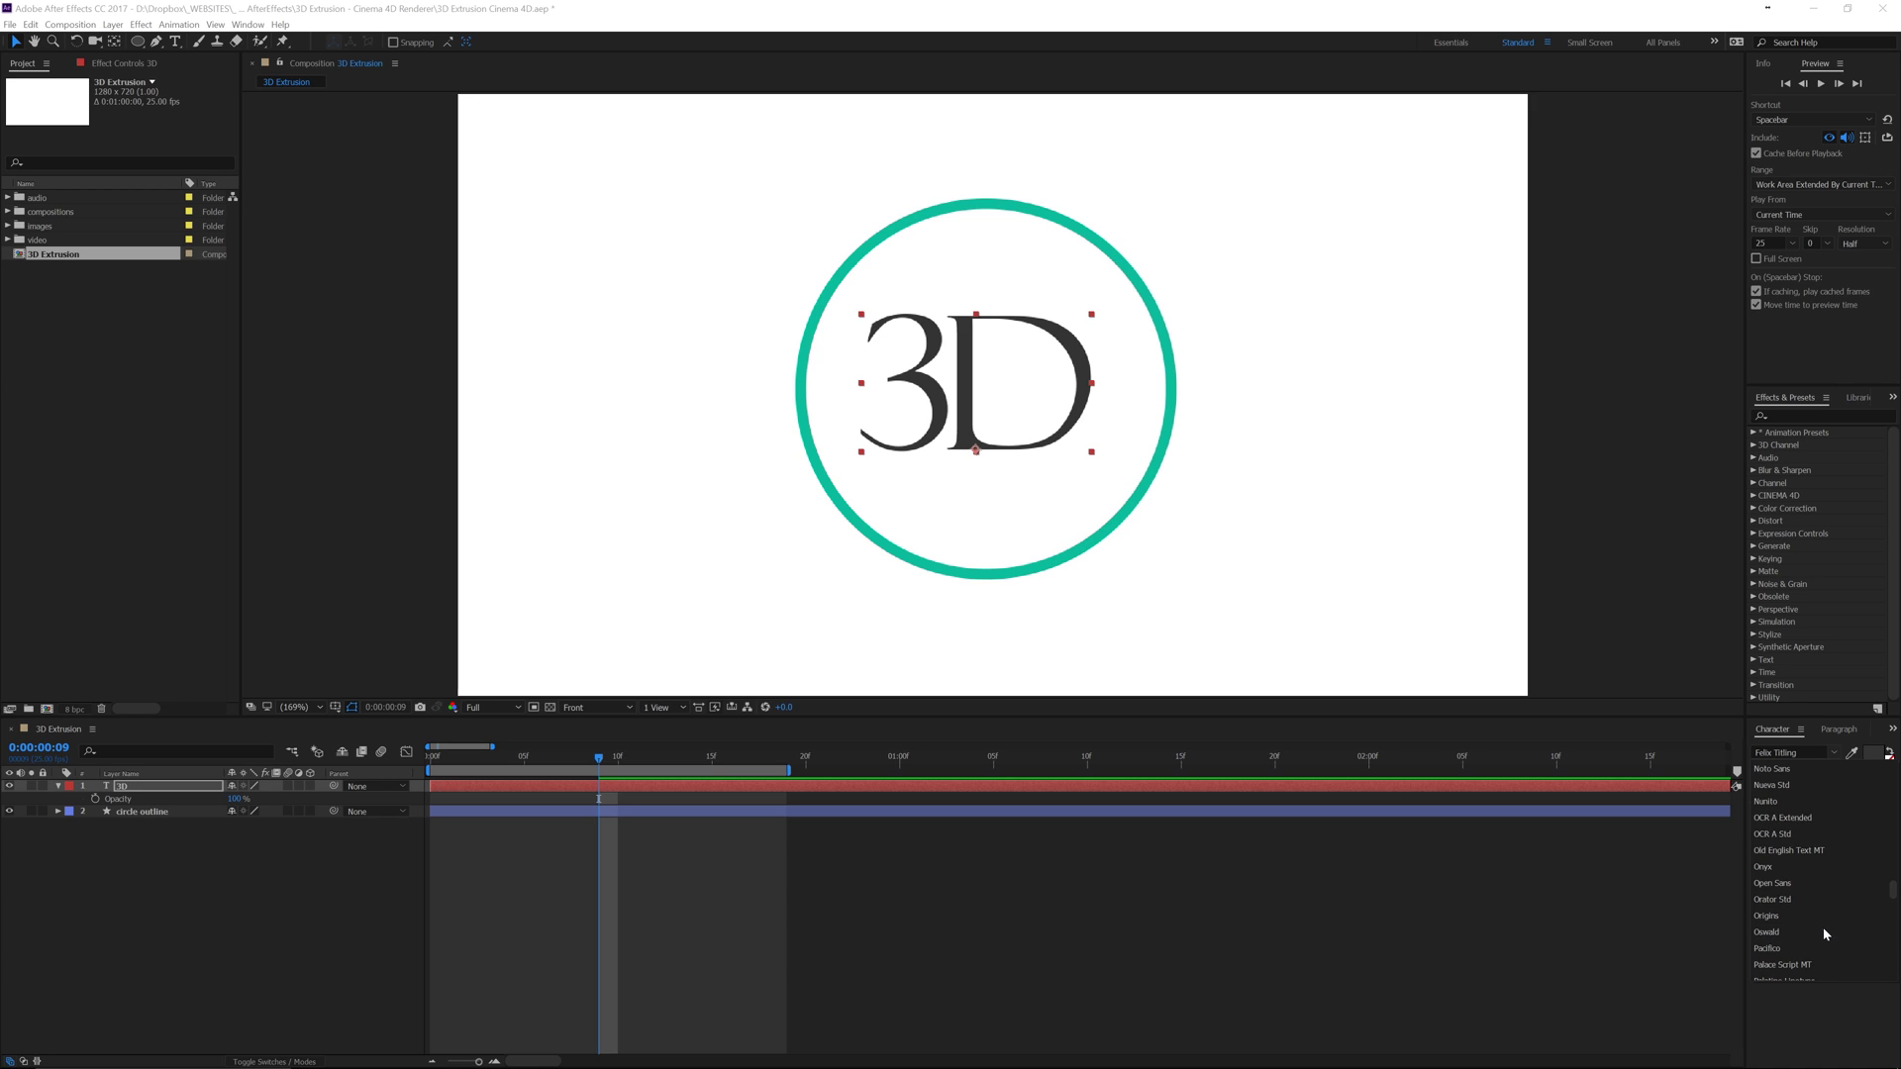
left_click(1796, 800)
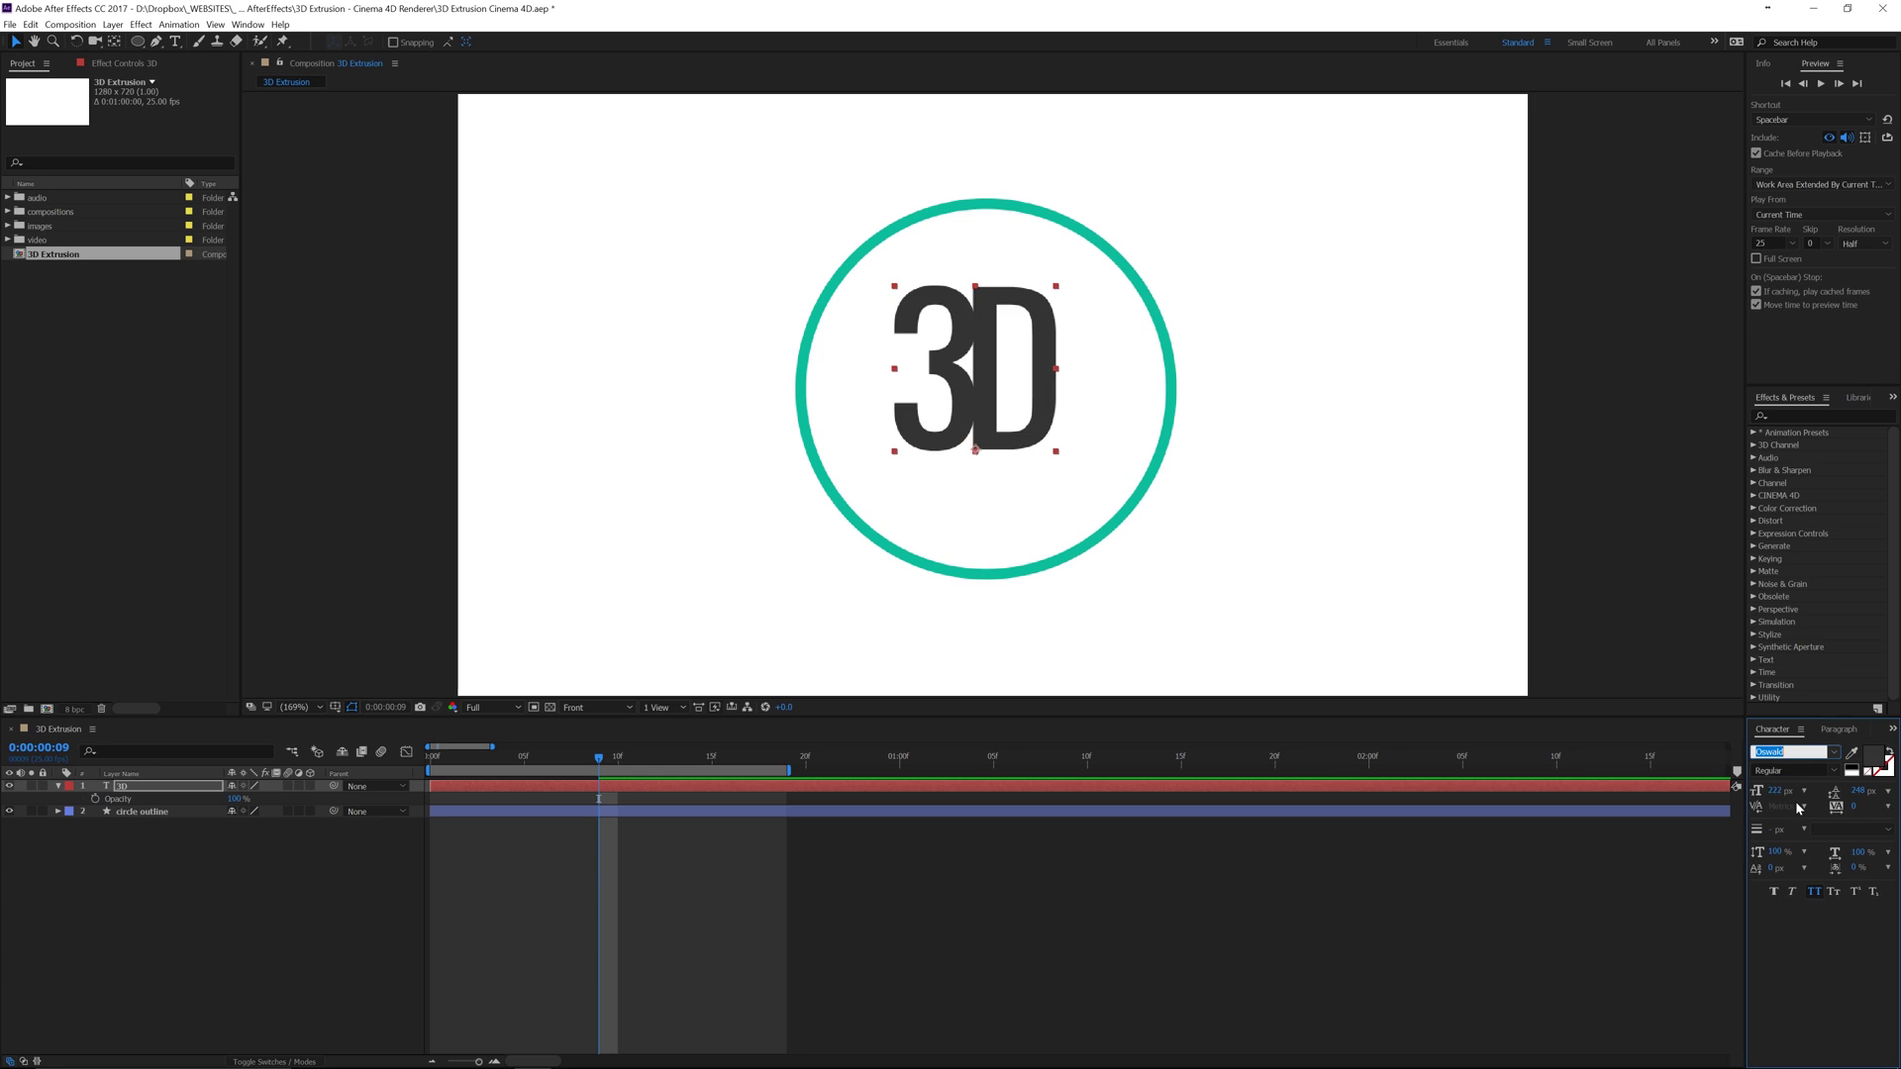
Step: Widen the kerning between the 3 and the D so the two characters no longer touch
left_click(981, 403)
key("ctrl+t")
left_click(973, 408)
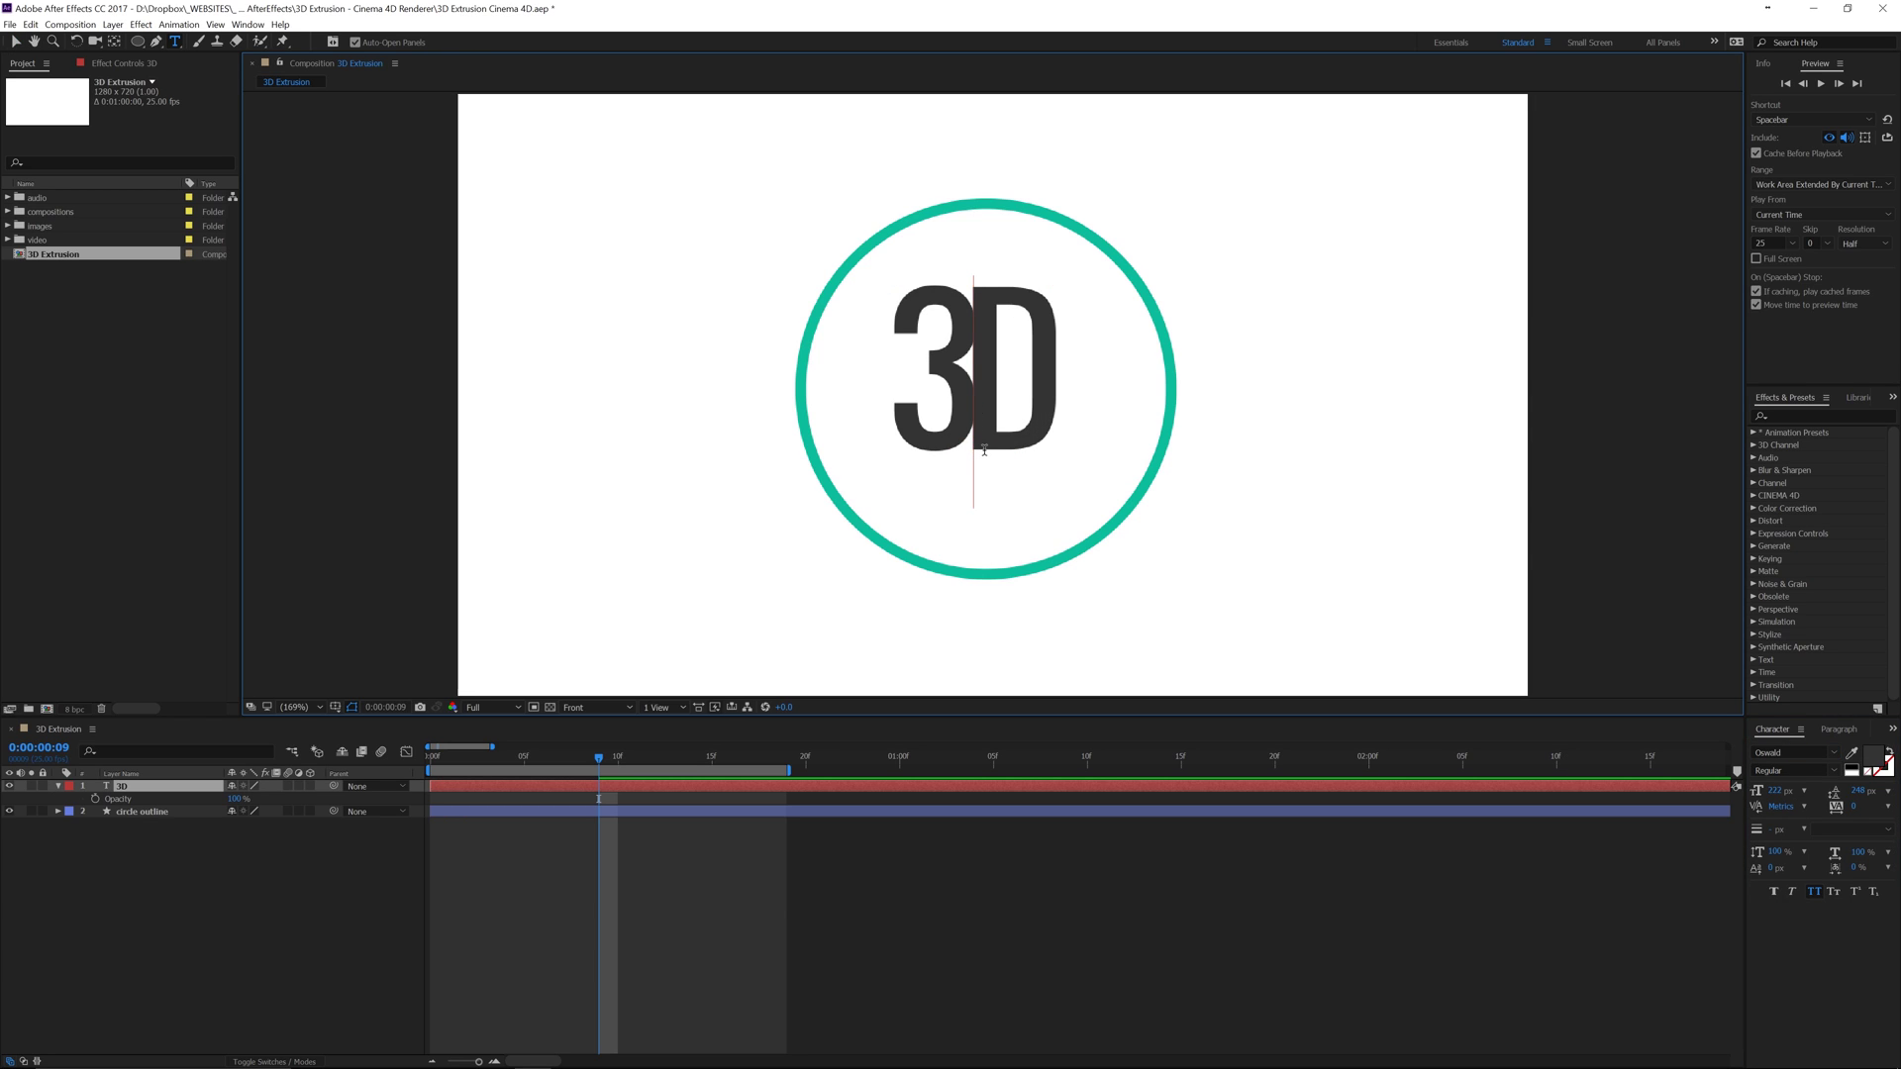
key("alt+Left")
key("Escape")
Step: Set the 3D text's font style to Bold and re-centre it inside the ring
left_click(1838, 775)
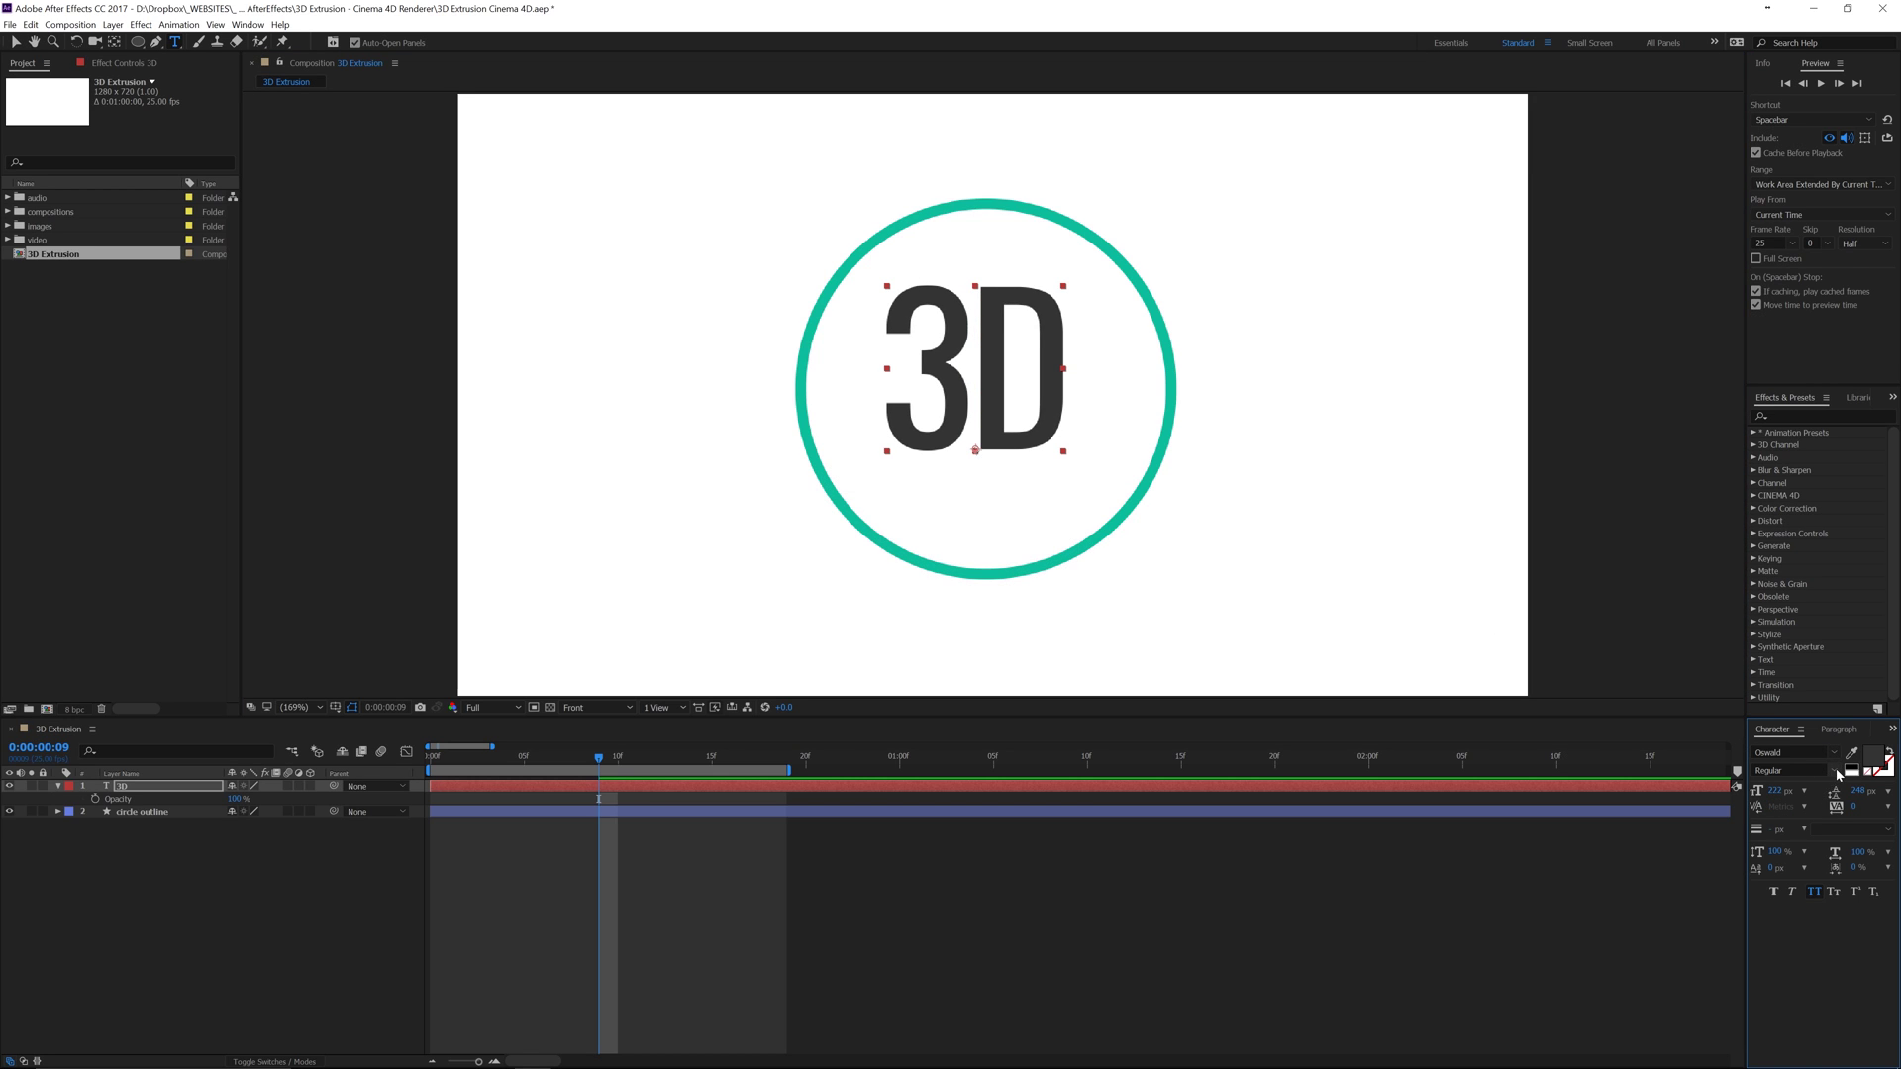
left_click(1782, 792)
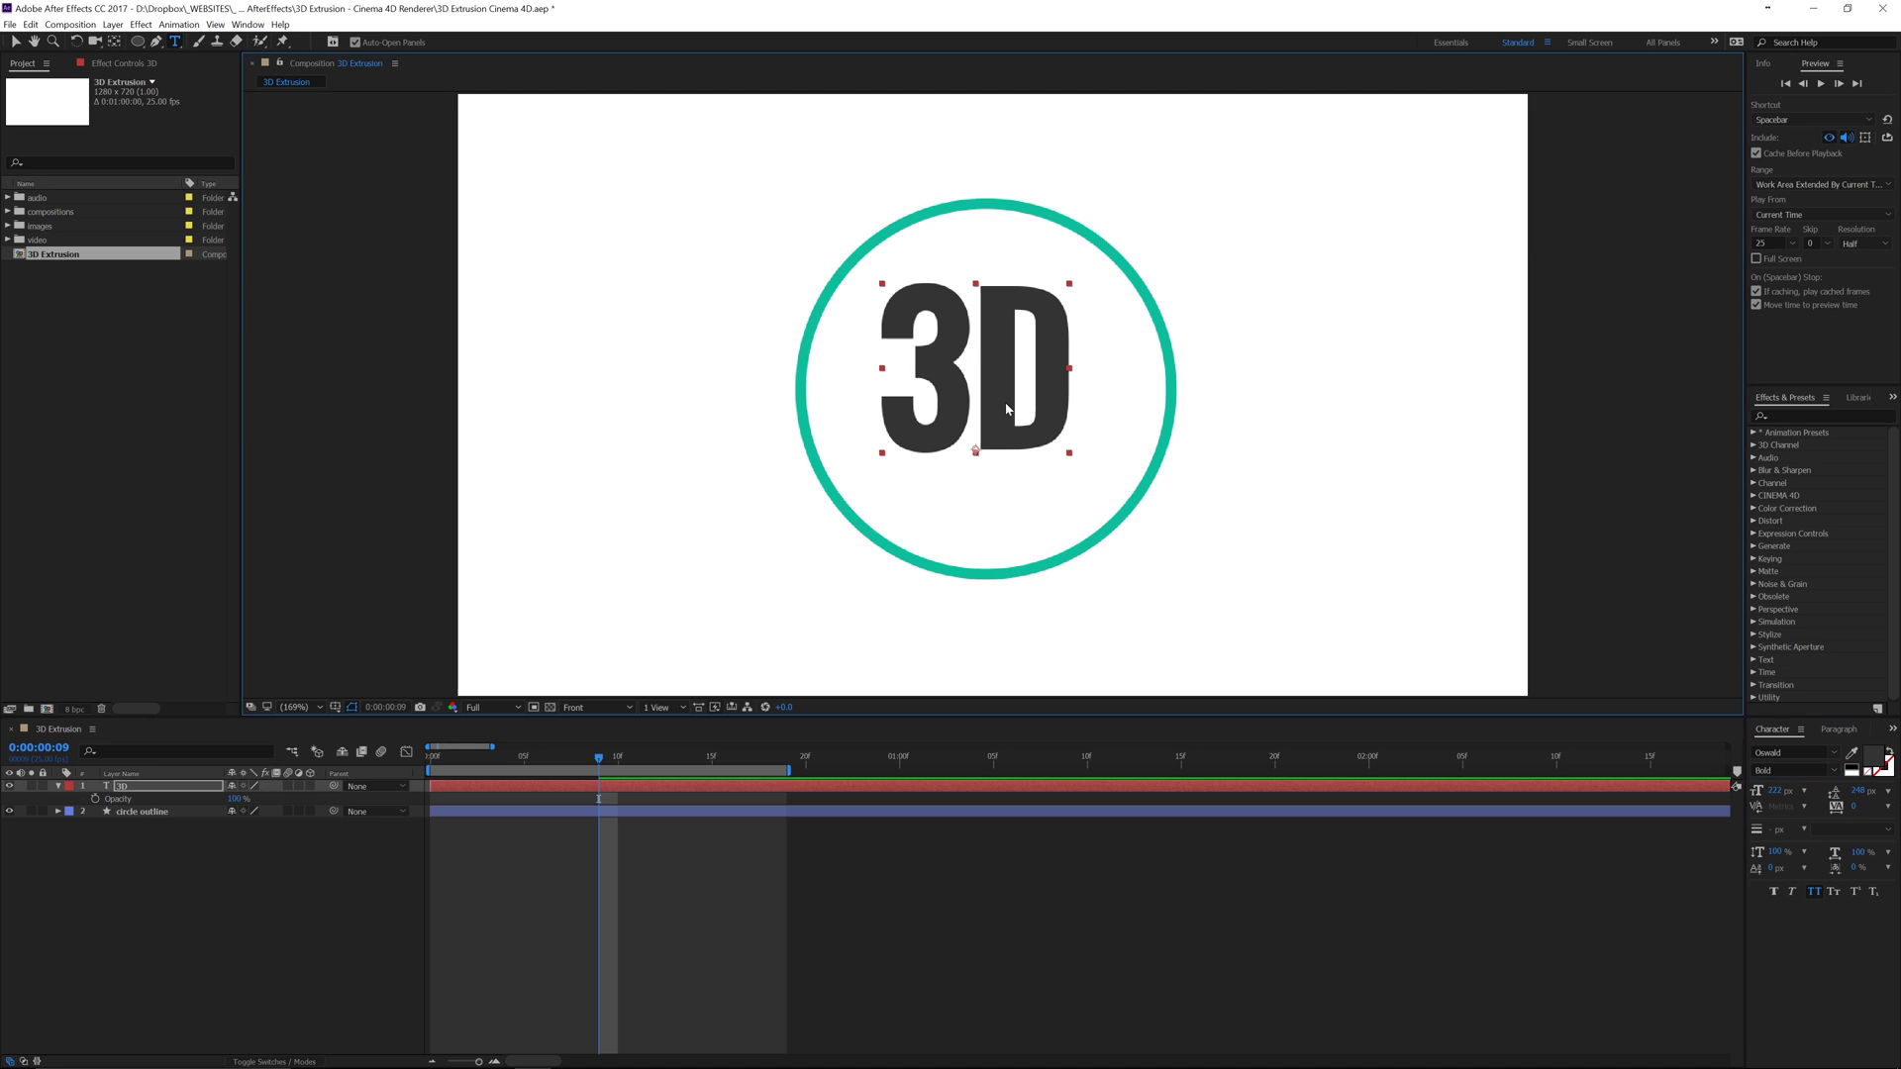
key("v")
left_click_drag(1007, 409, 1013, 432)
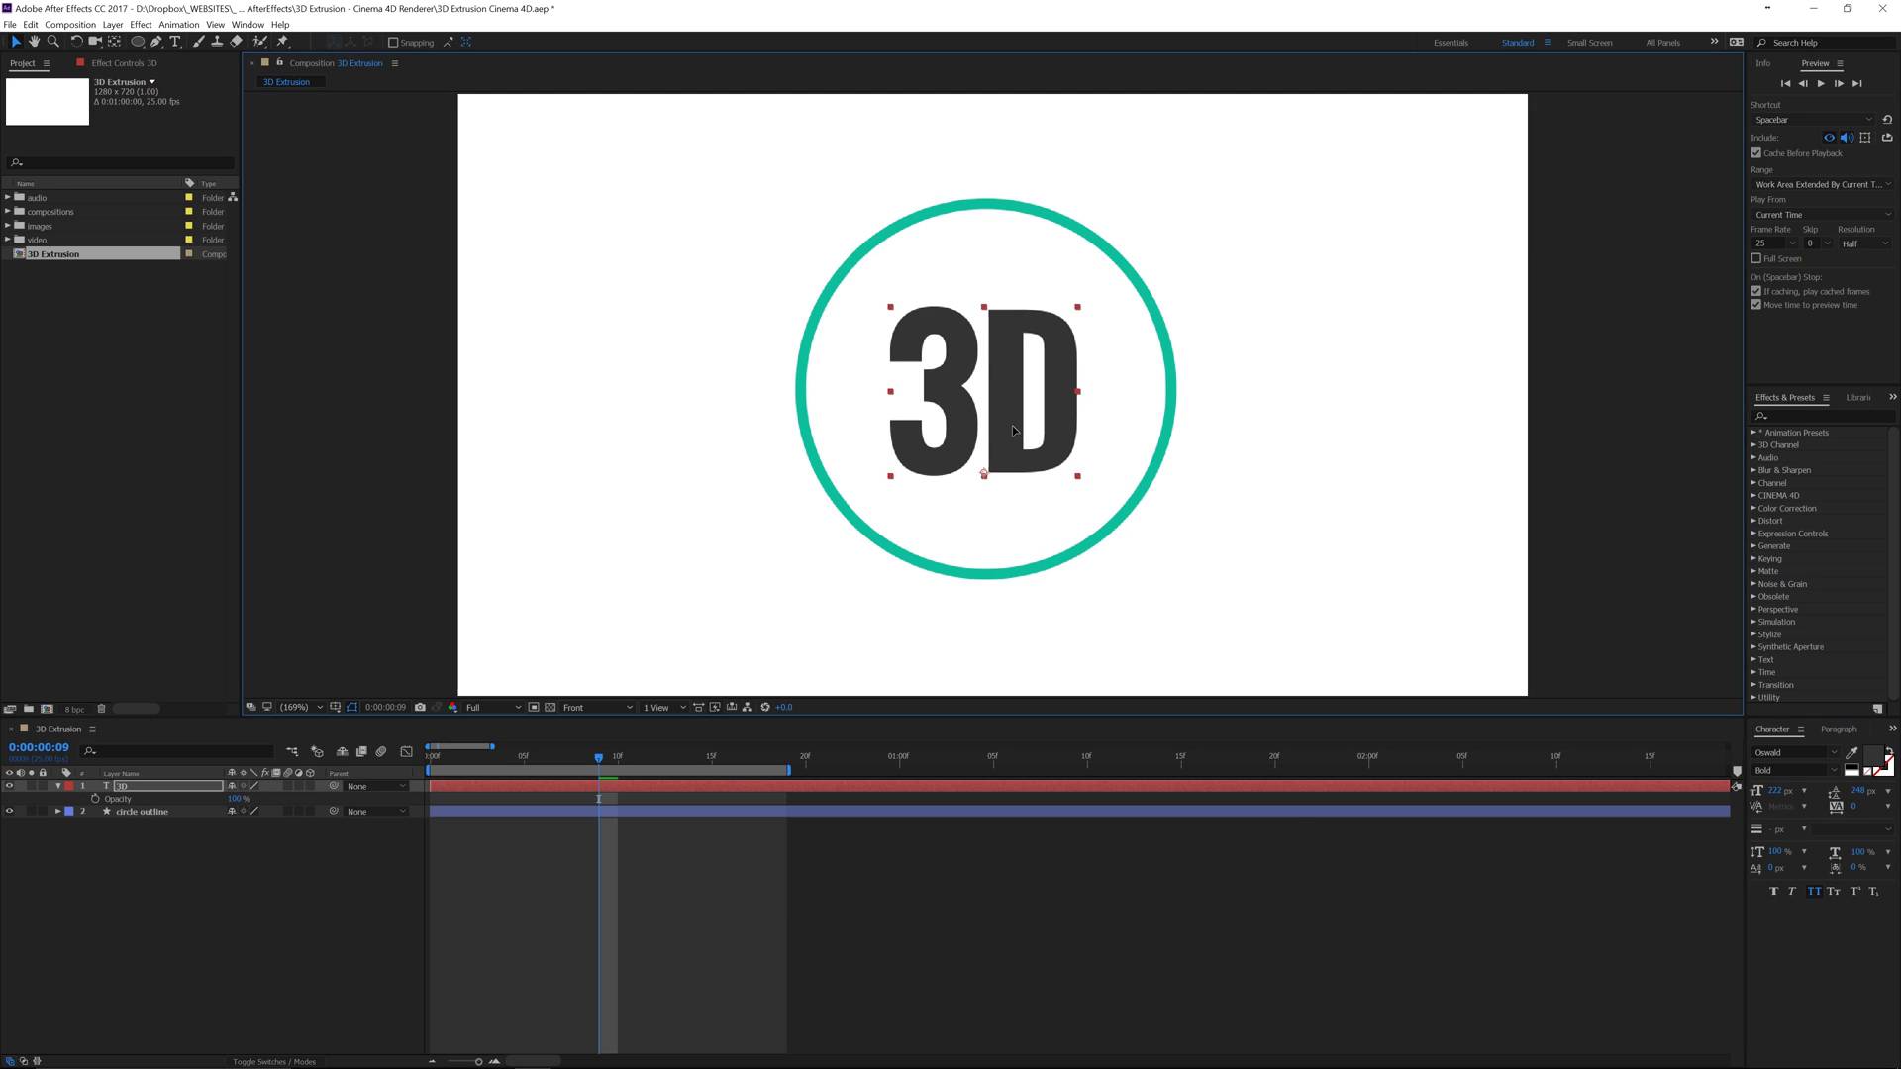
Step: Colour the 3D text with the teal sampled from the ring, lightened to #20E3BC
left_click(143, 852)
left_click(149, 798)
left_click(1854, 759)
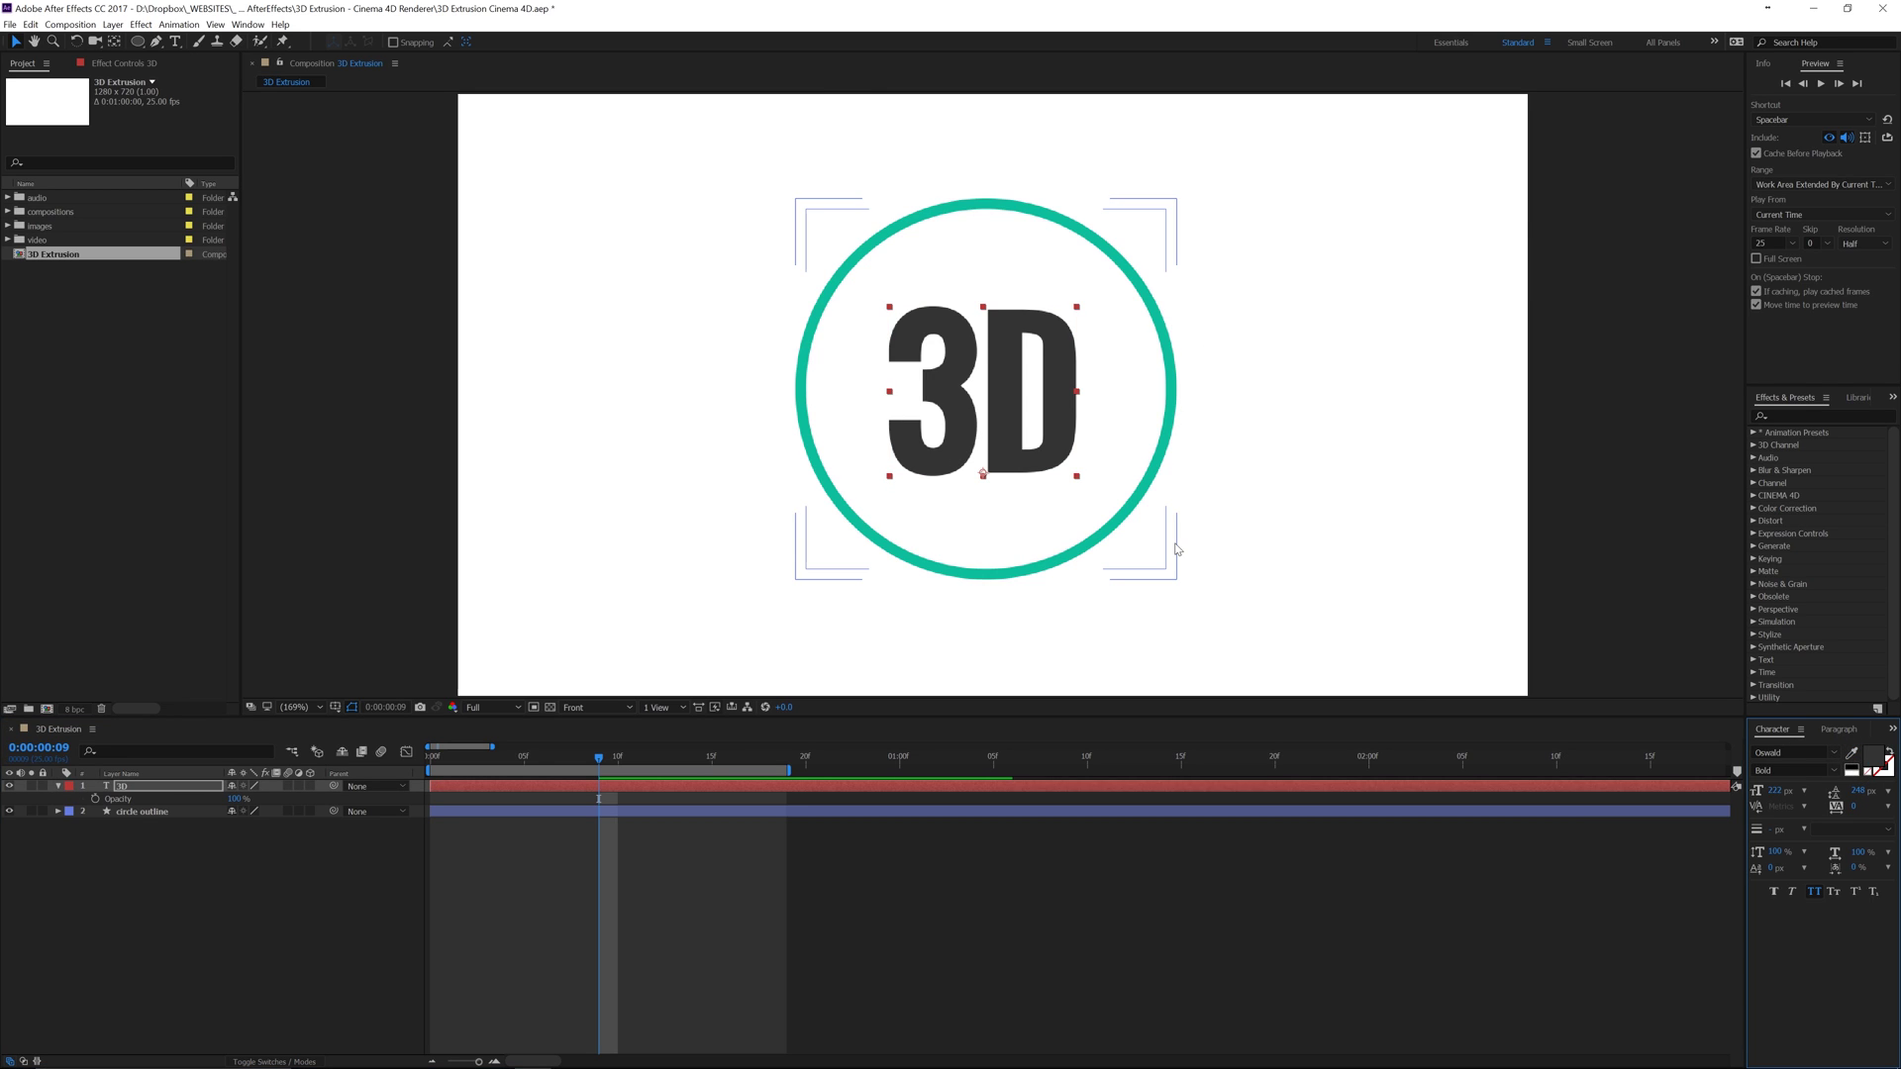
left_click(1149, 474)
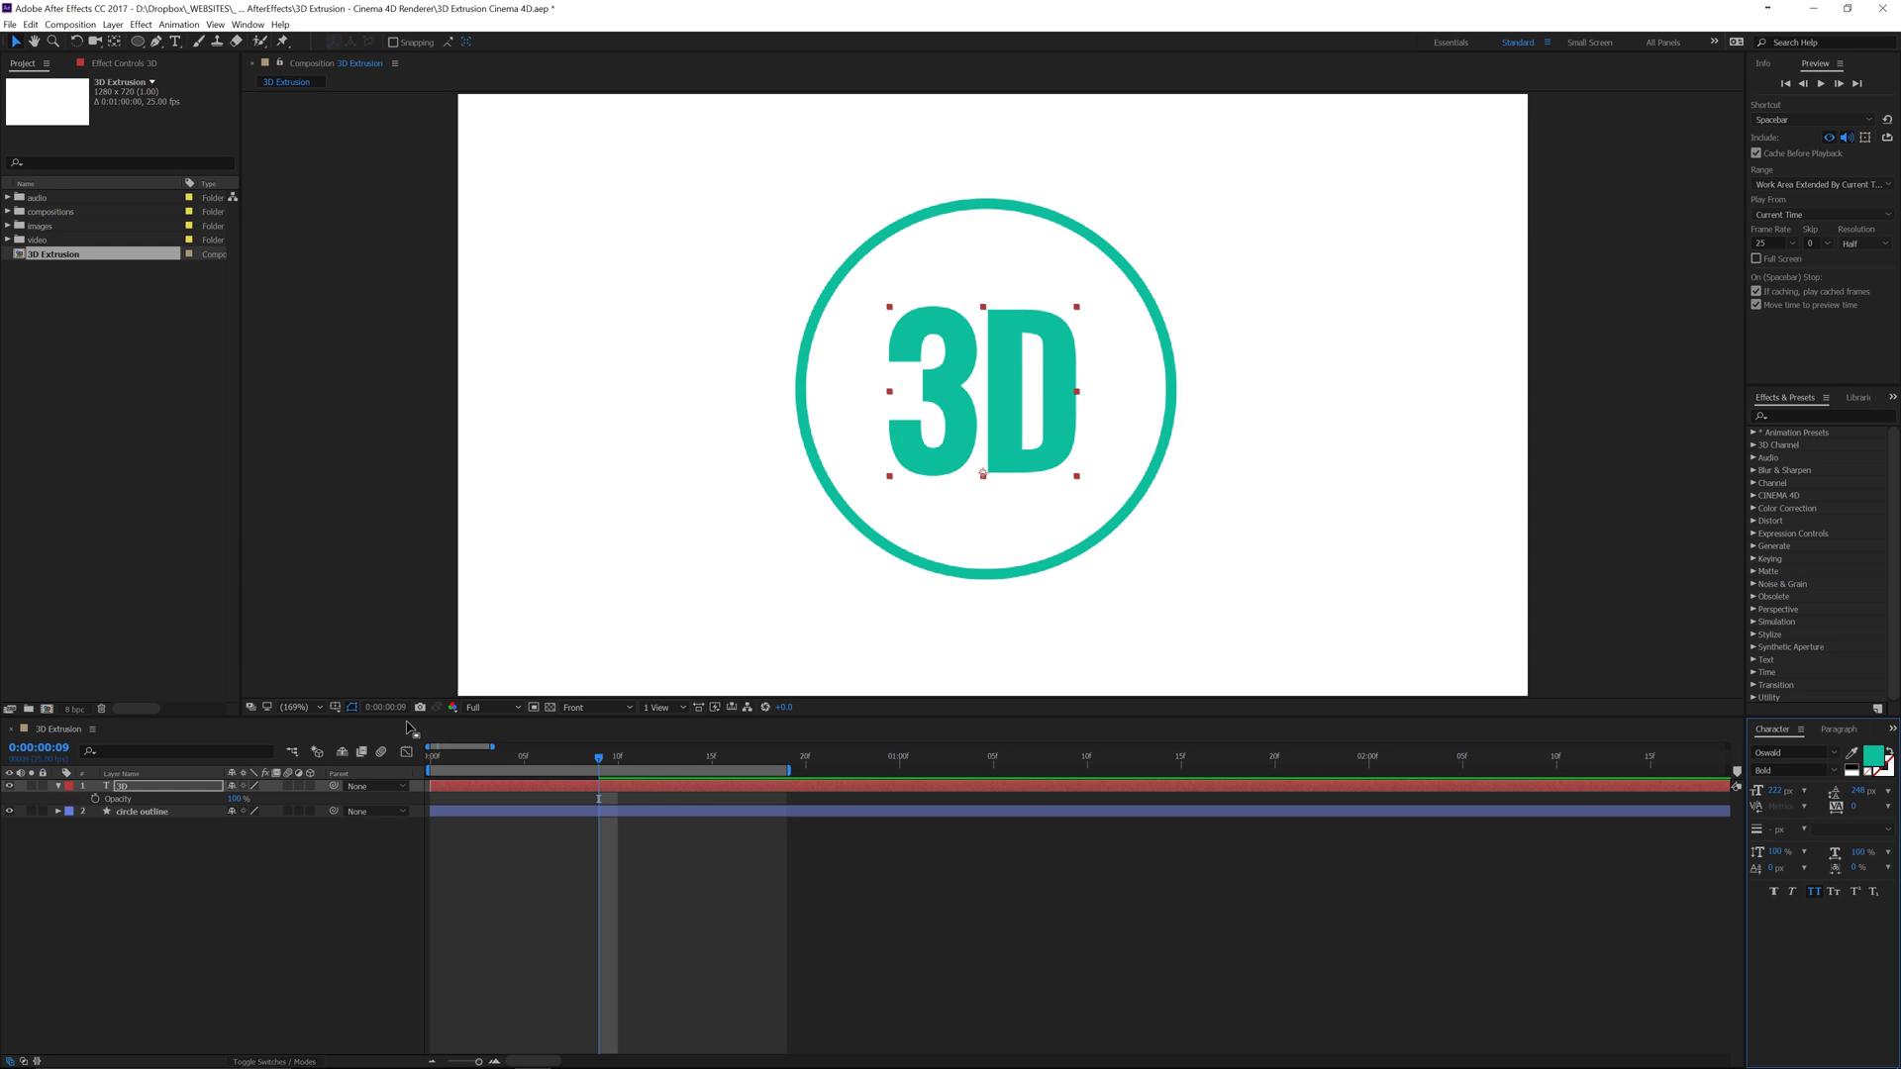
left_click(1872, 759)
left_click_drag(1291, 670, 1279, 650)
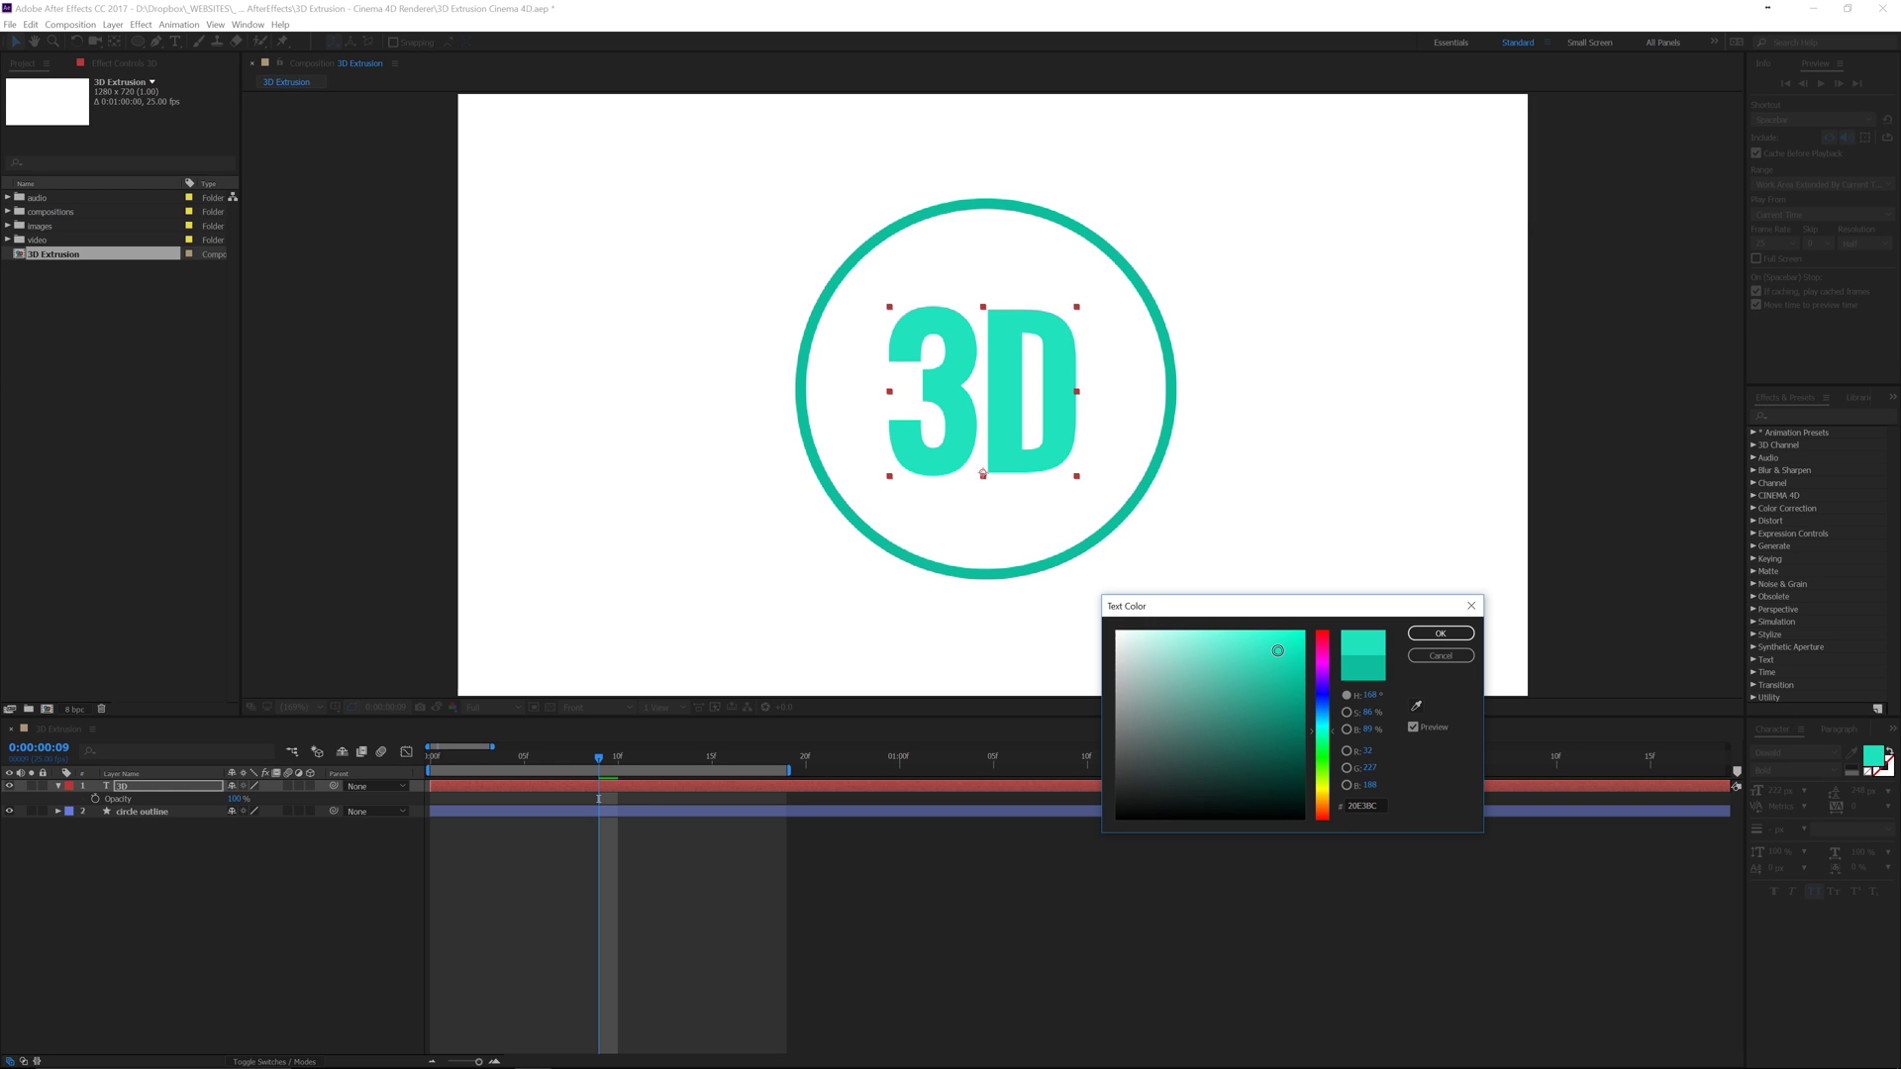
left_click(1440, 633)
left_click(267, 969)
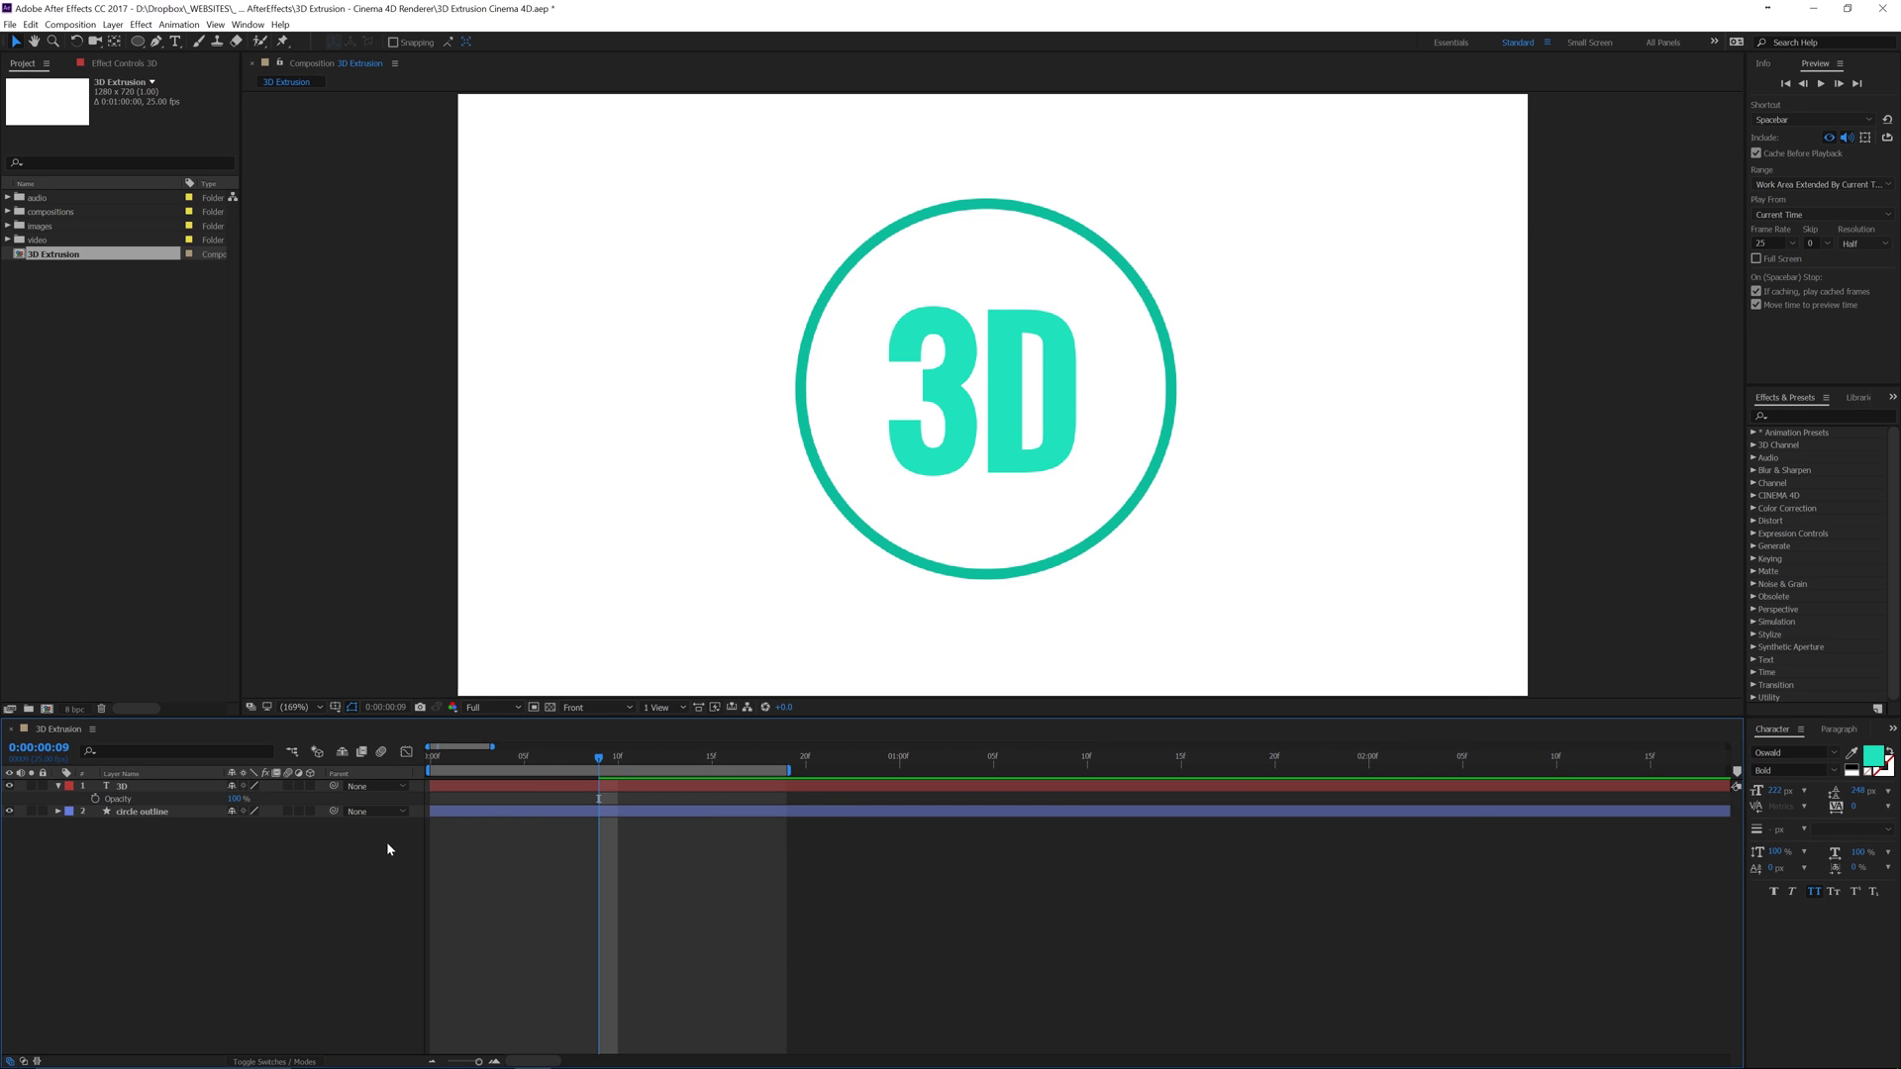
Step: Preview the composition and keyframe the 3D text's scale at 0% on frame 8
key("space")
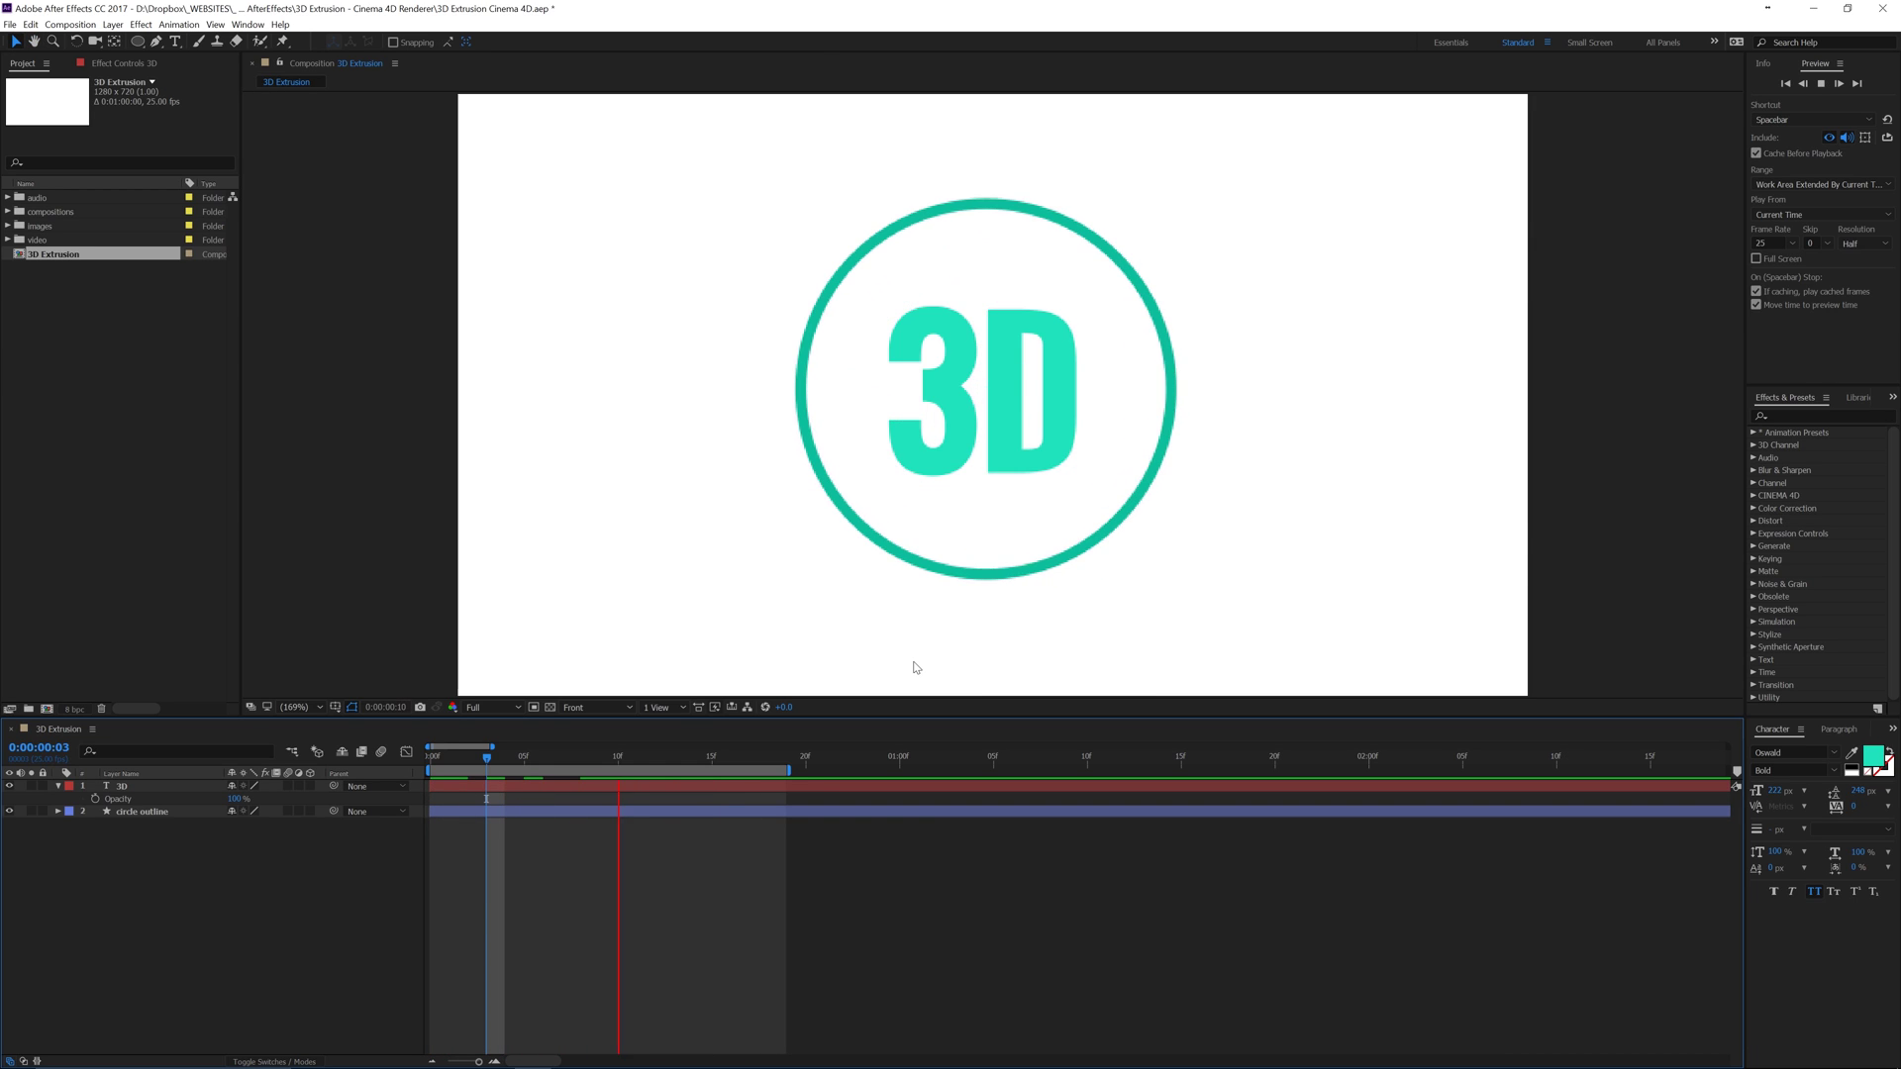
left_click(743, 761)
left_click_drag(750, 763, 579, 777)
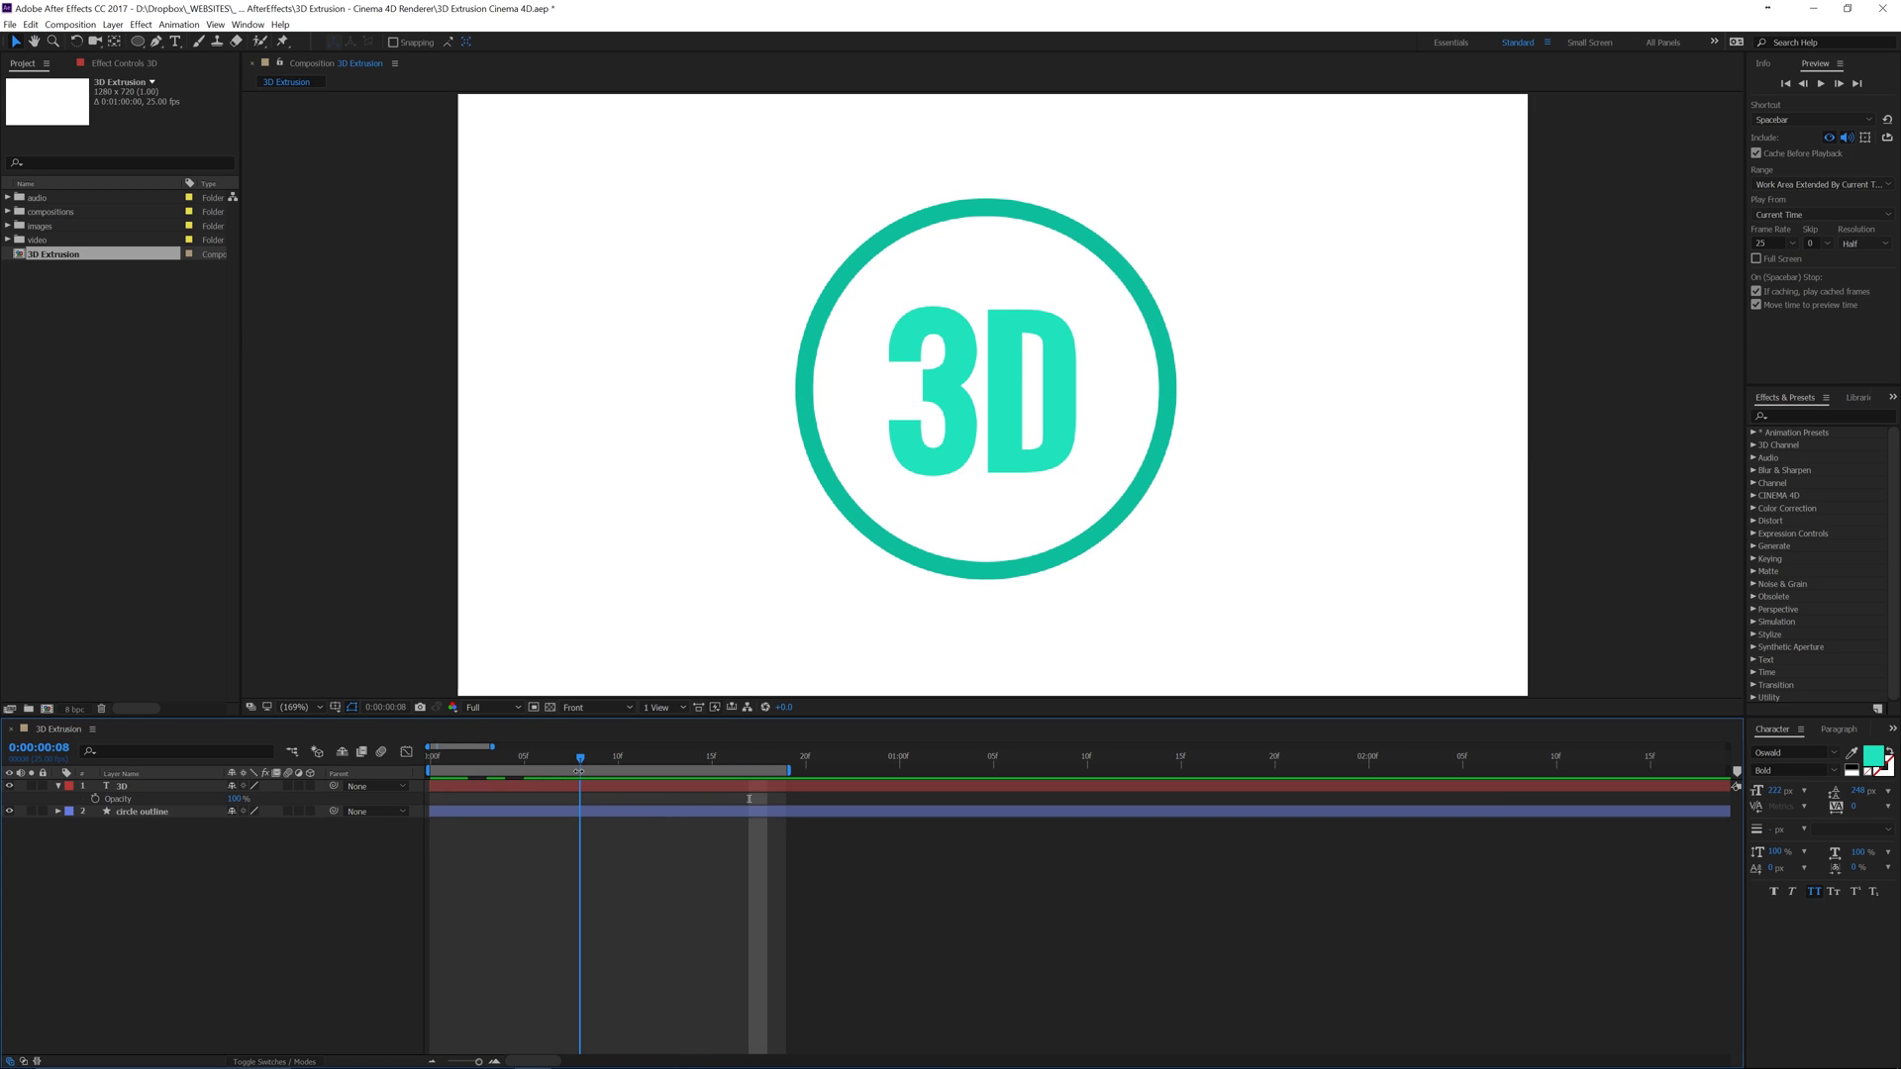
left_click(123, 787)
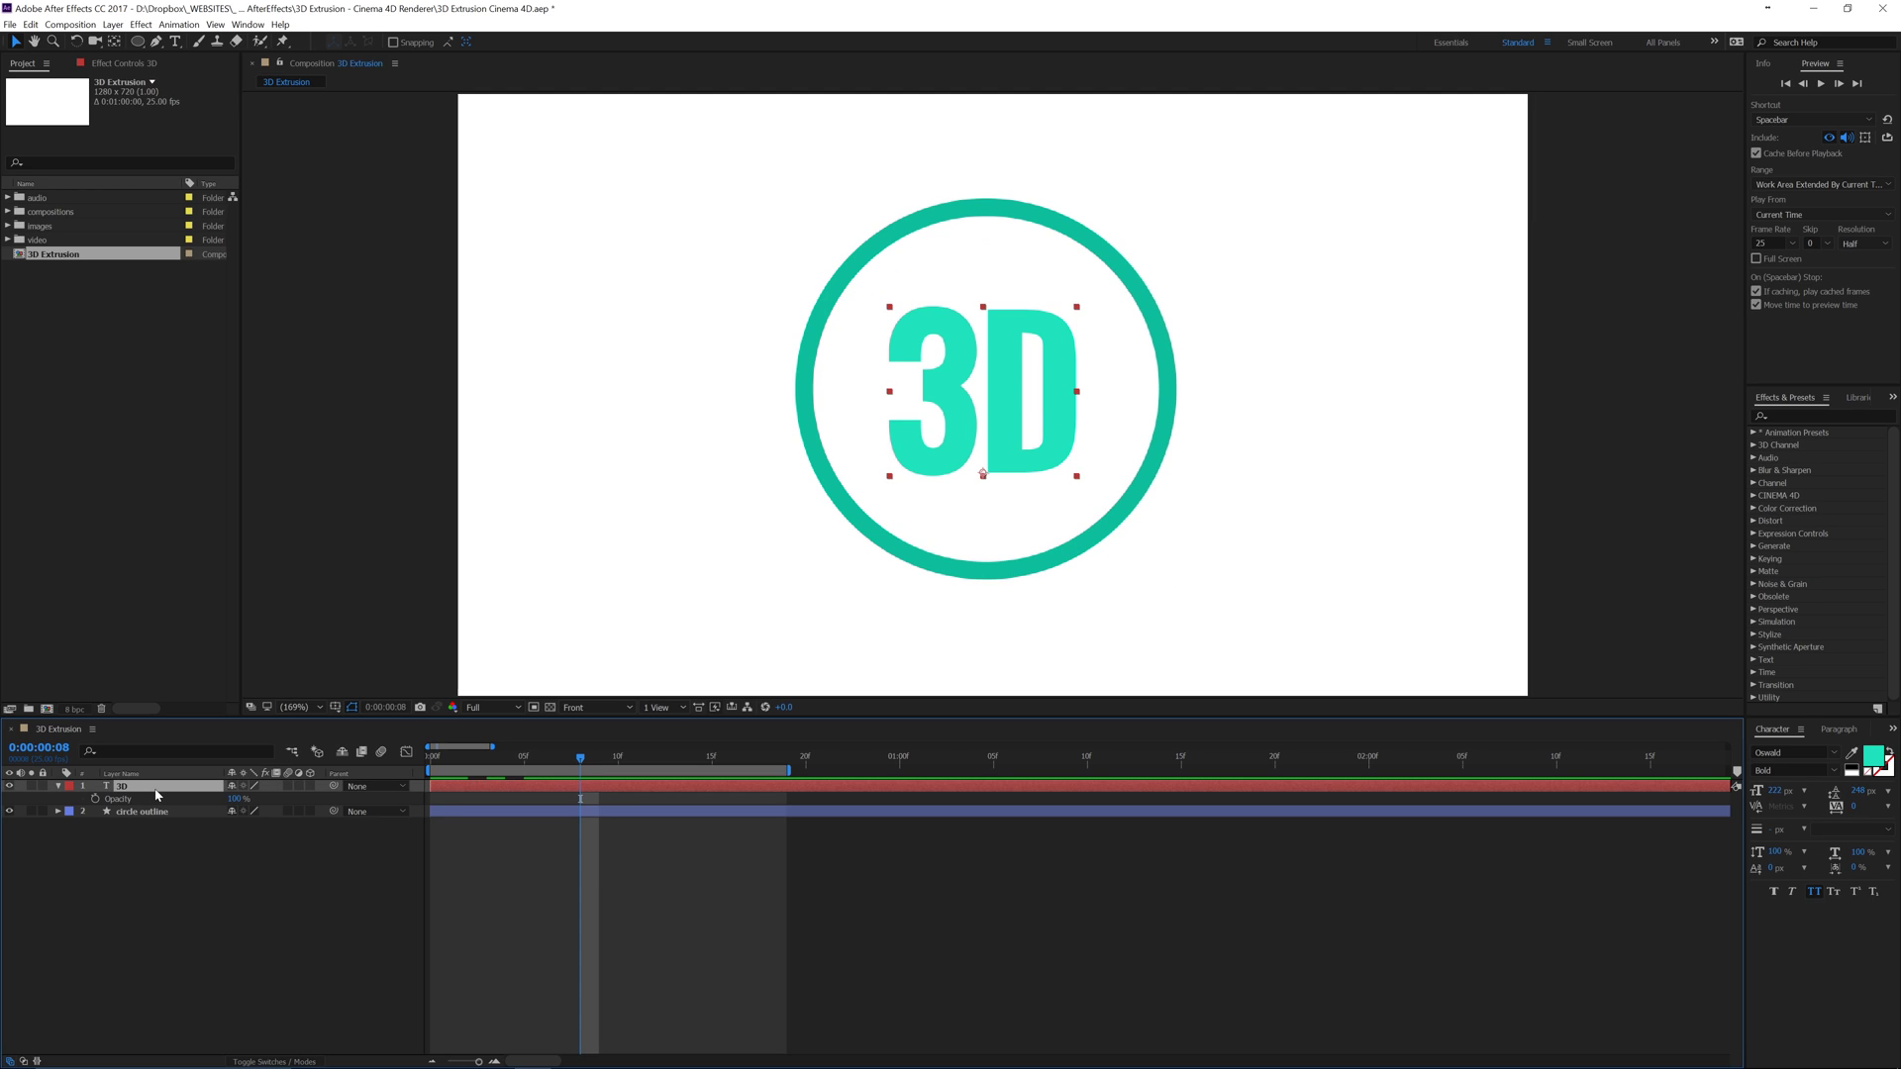
key("s")
left_click(250, 798)
type("0")
key("Return")
left_click(95, 798)
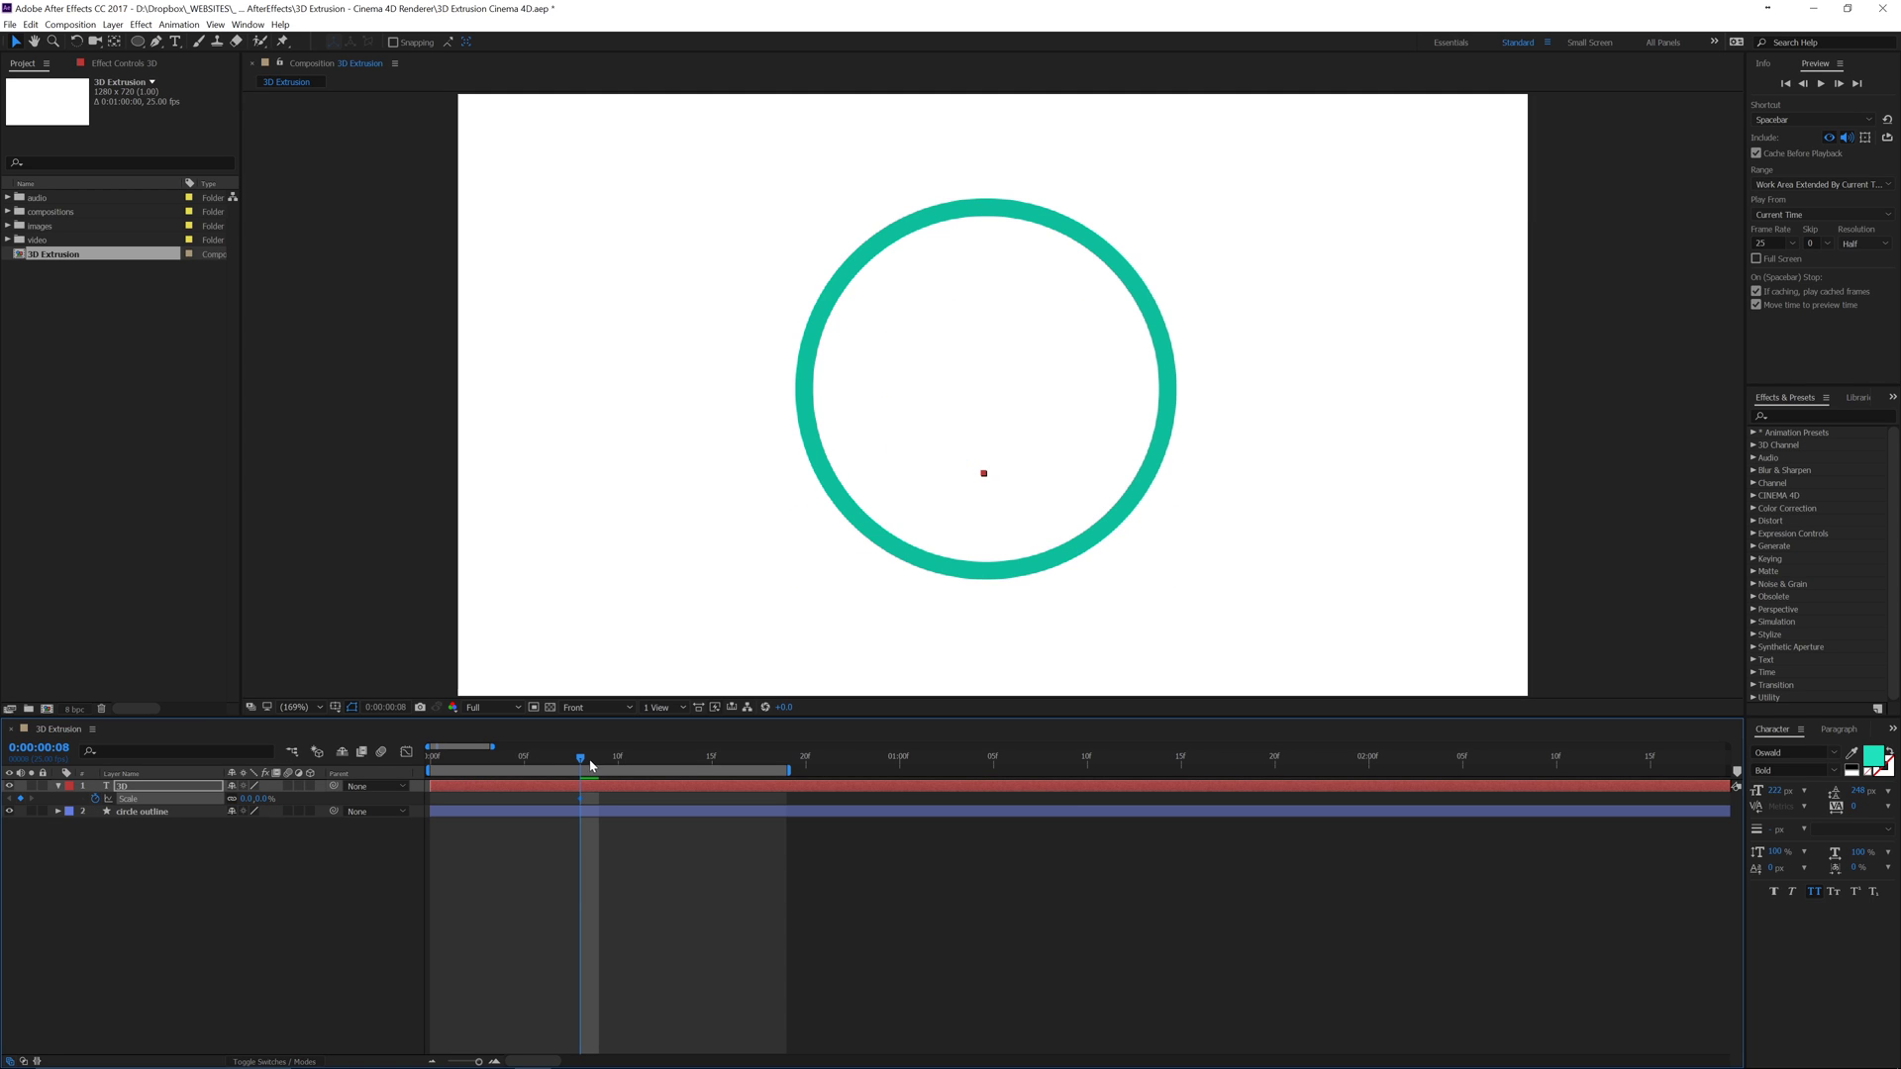
Step: Keyframe the 3D text's scale at 100% and place that keyframe on frame 11
left_click_drag(589, 765, 618, 760)
left_click(250, 798)
type("100")
key("Return")
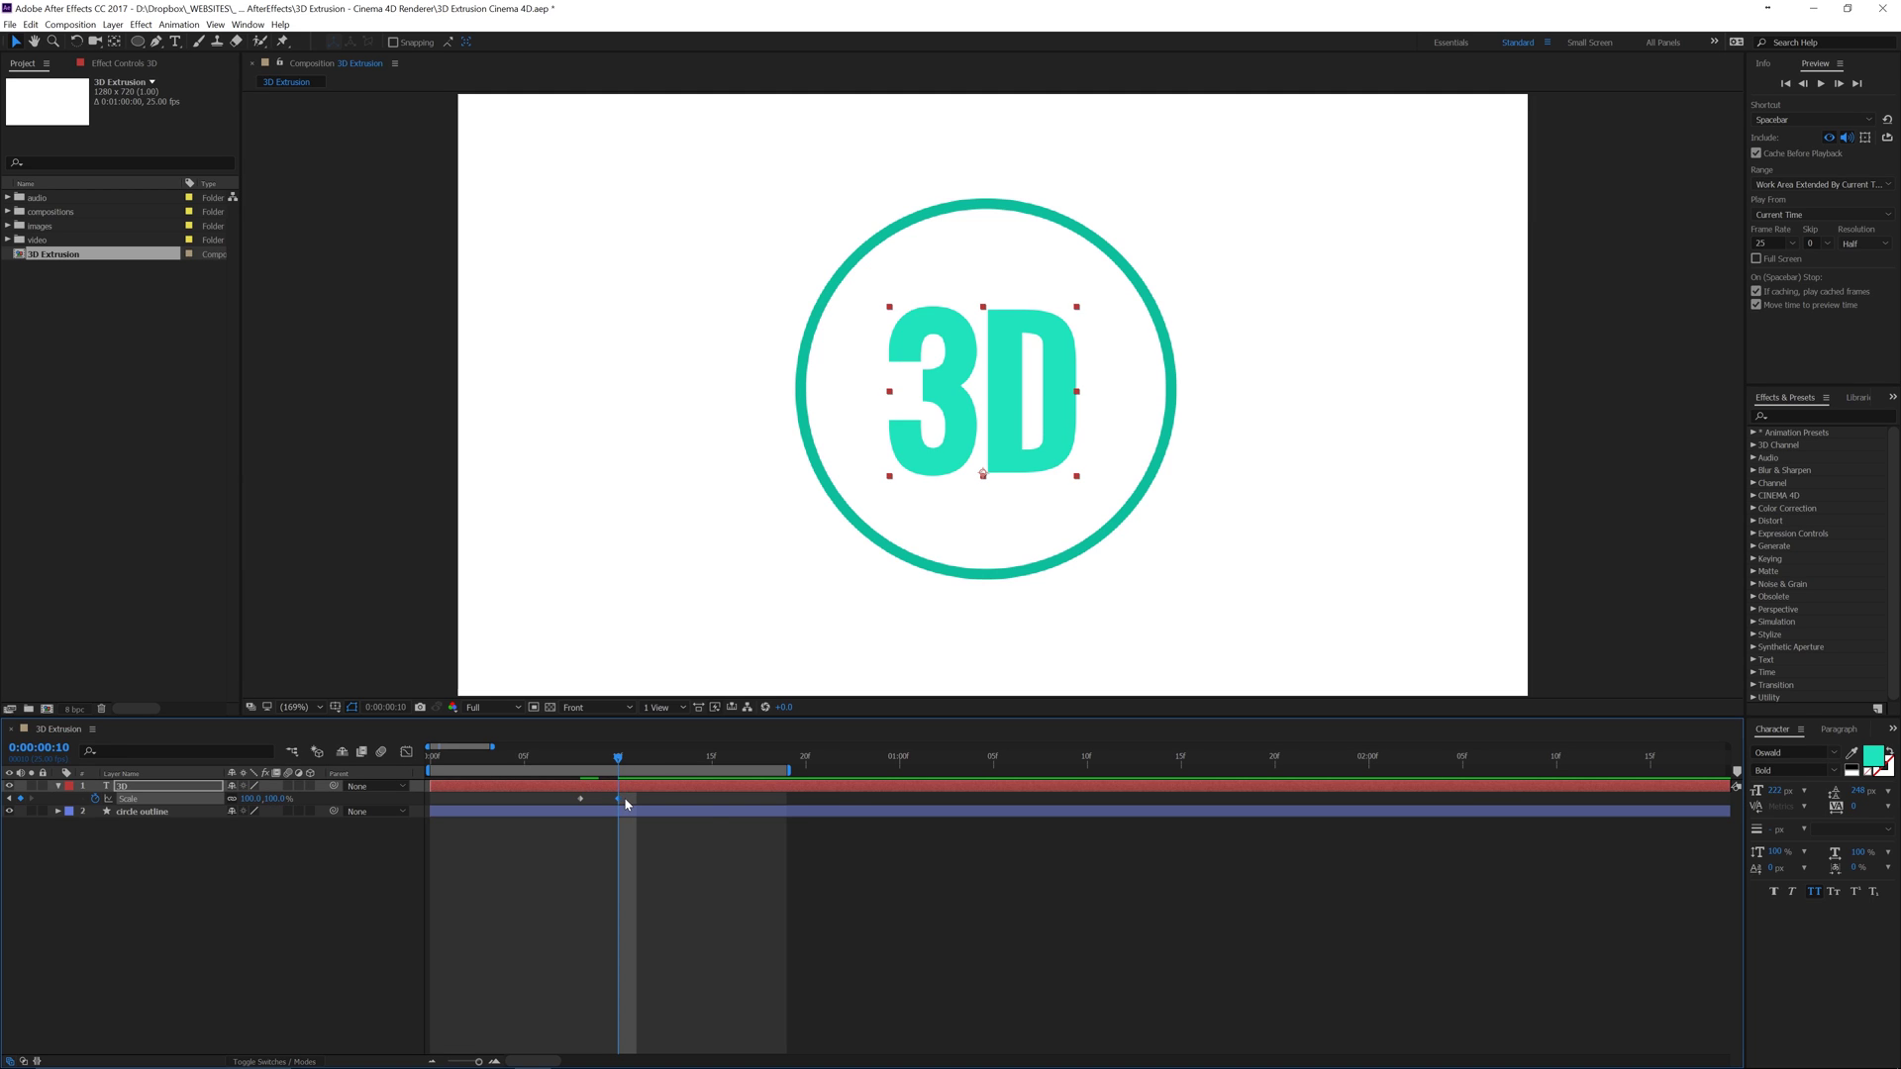
left_click_drag(625, 799, 637, 799)
Step: Add a 110% scale keyframe for the 3D text on frame 10 and preview the overshoot
left_click(254, 798)
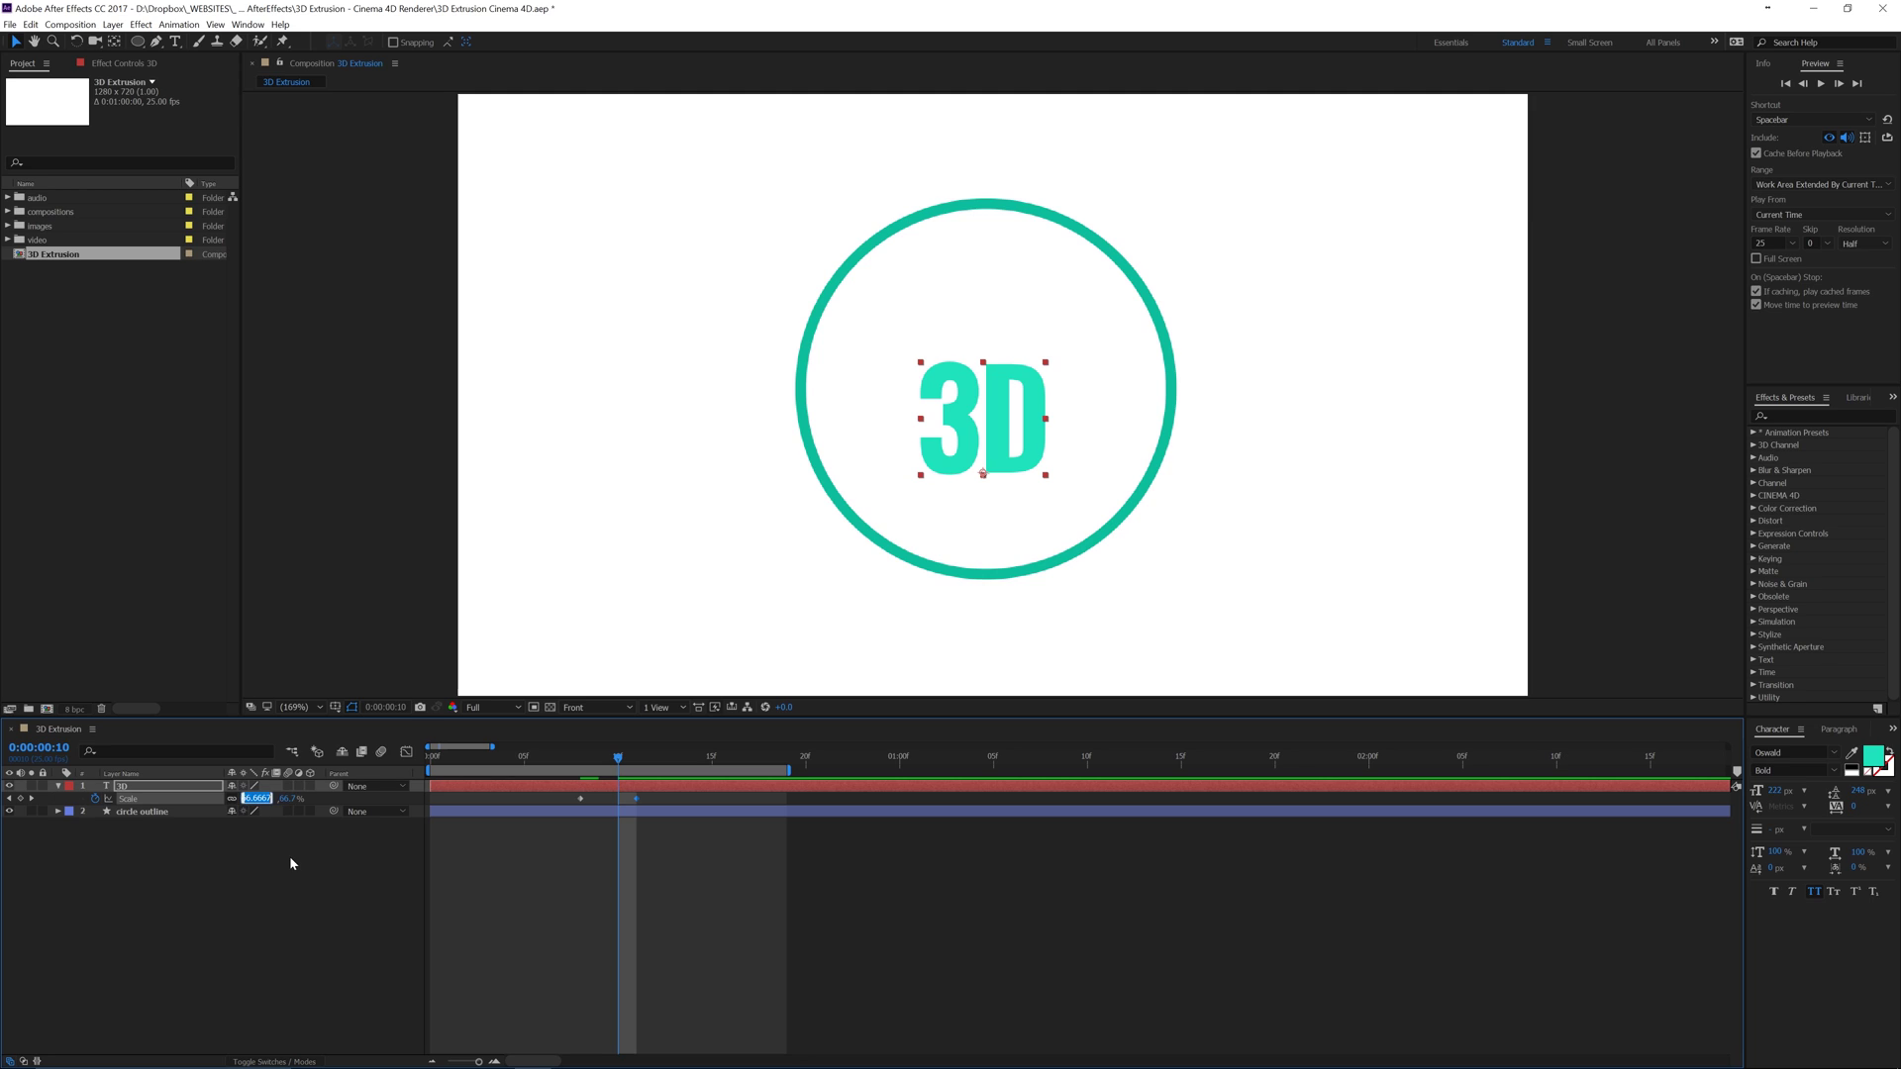
type("110")
key("Return")
left_click_drag(618, 766, 562, 765)
key("space")
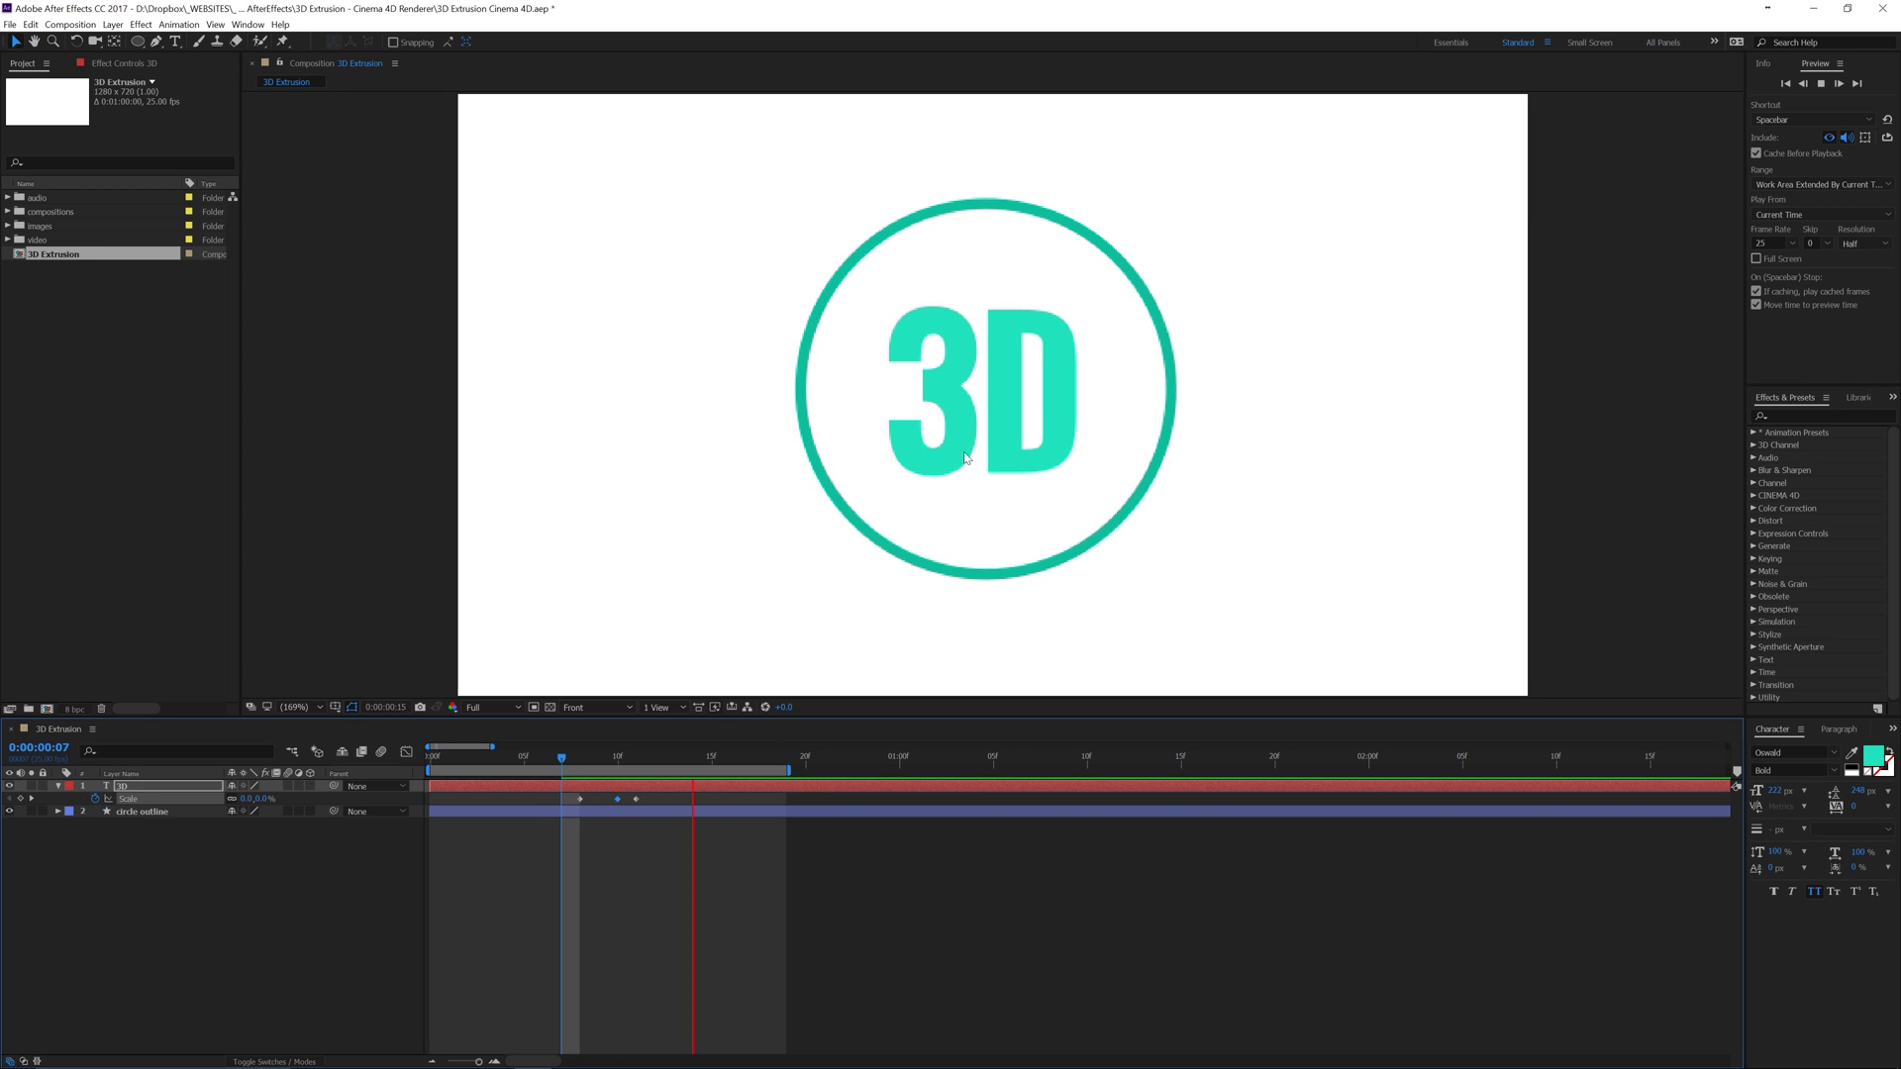
key("space")
key("space")
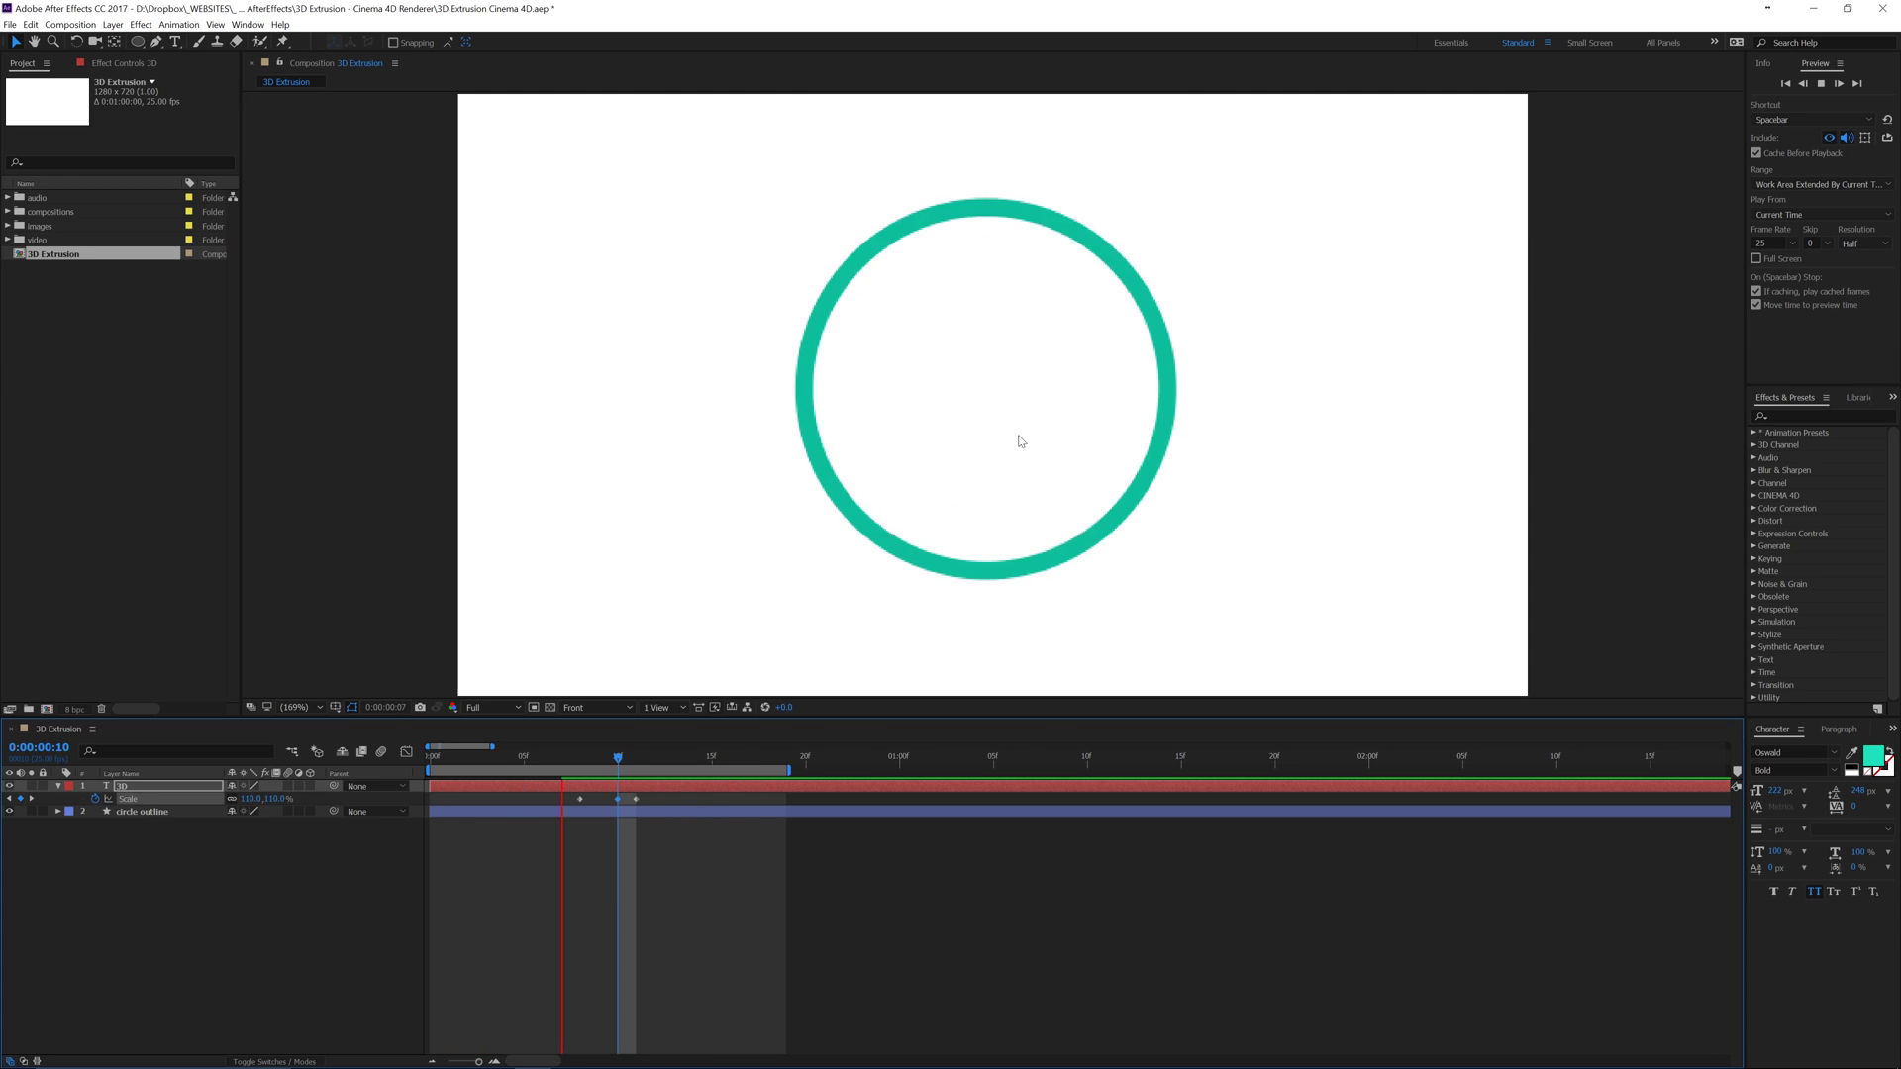
key("space")
Step: Apply Easy Ease to the 3D text's three scale keyframes, preview, and return to the first frame
left_click_drag(655, 792, 553, 815)
key("F9")
key("space")
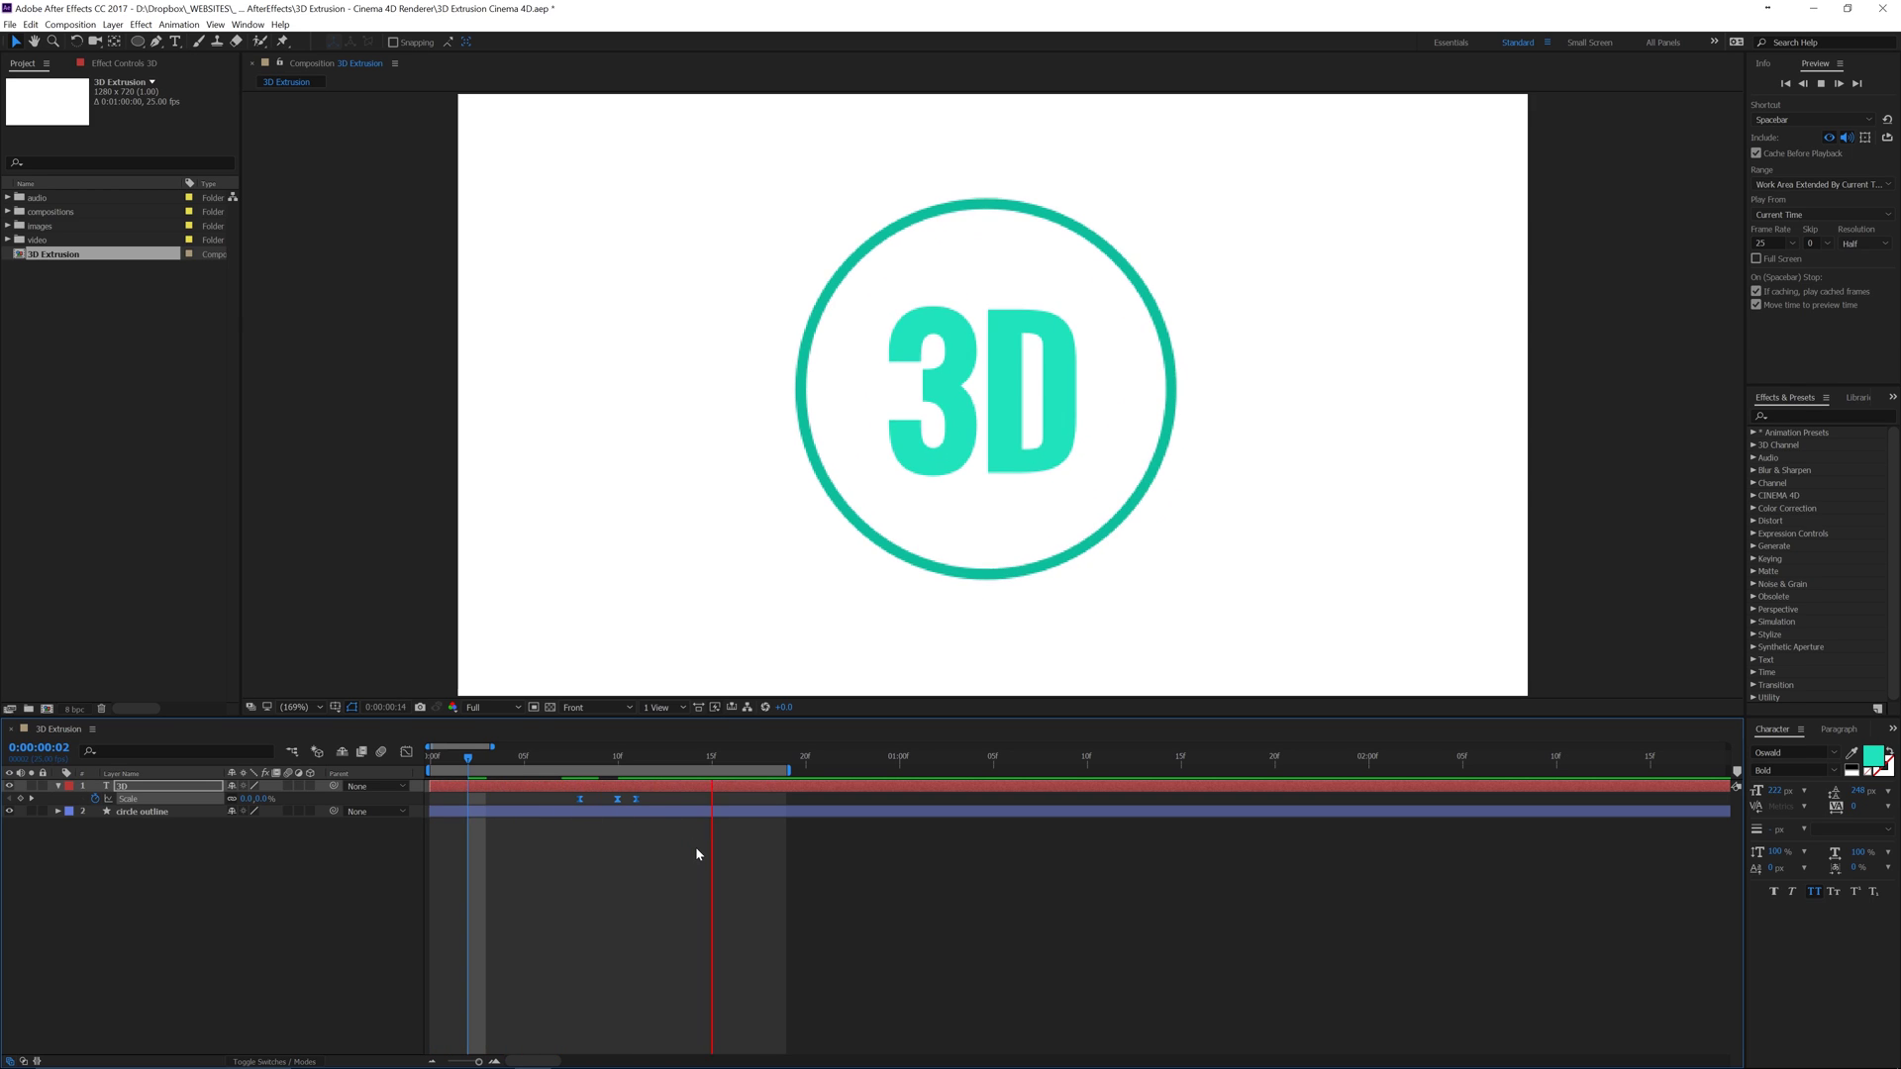
key("space")
left_click(361, 899)
left_click_drag(489, 764, 430, 785)
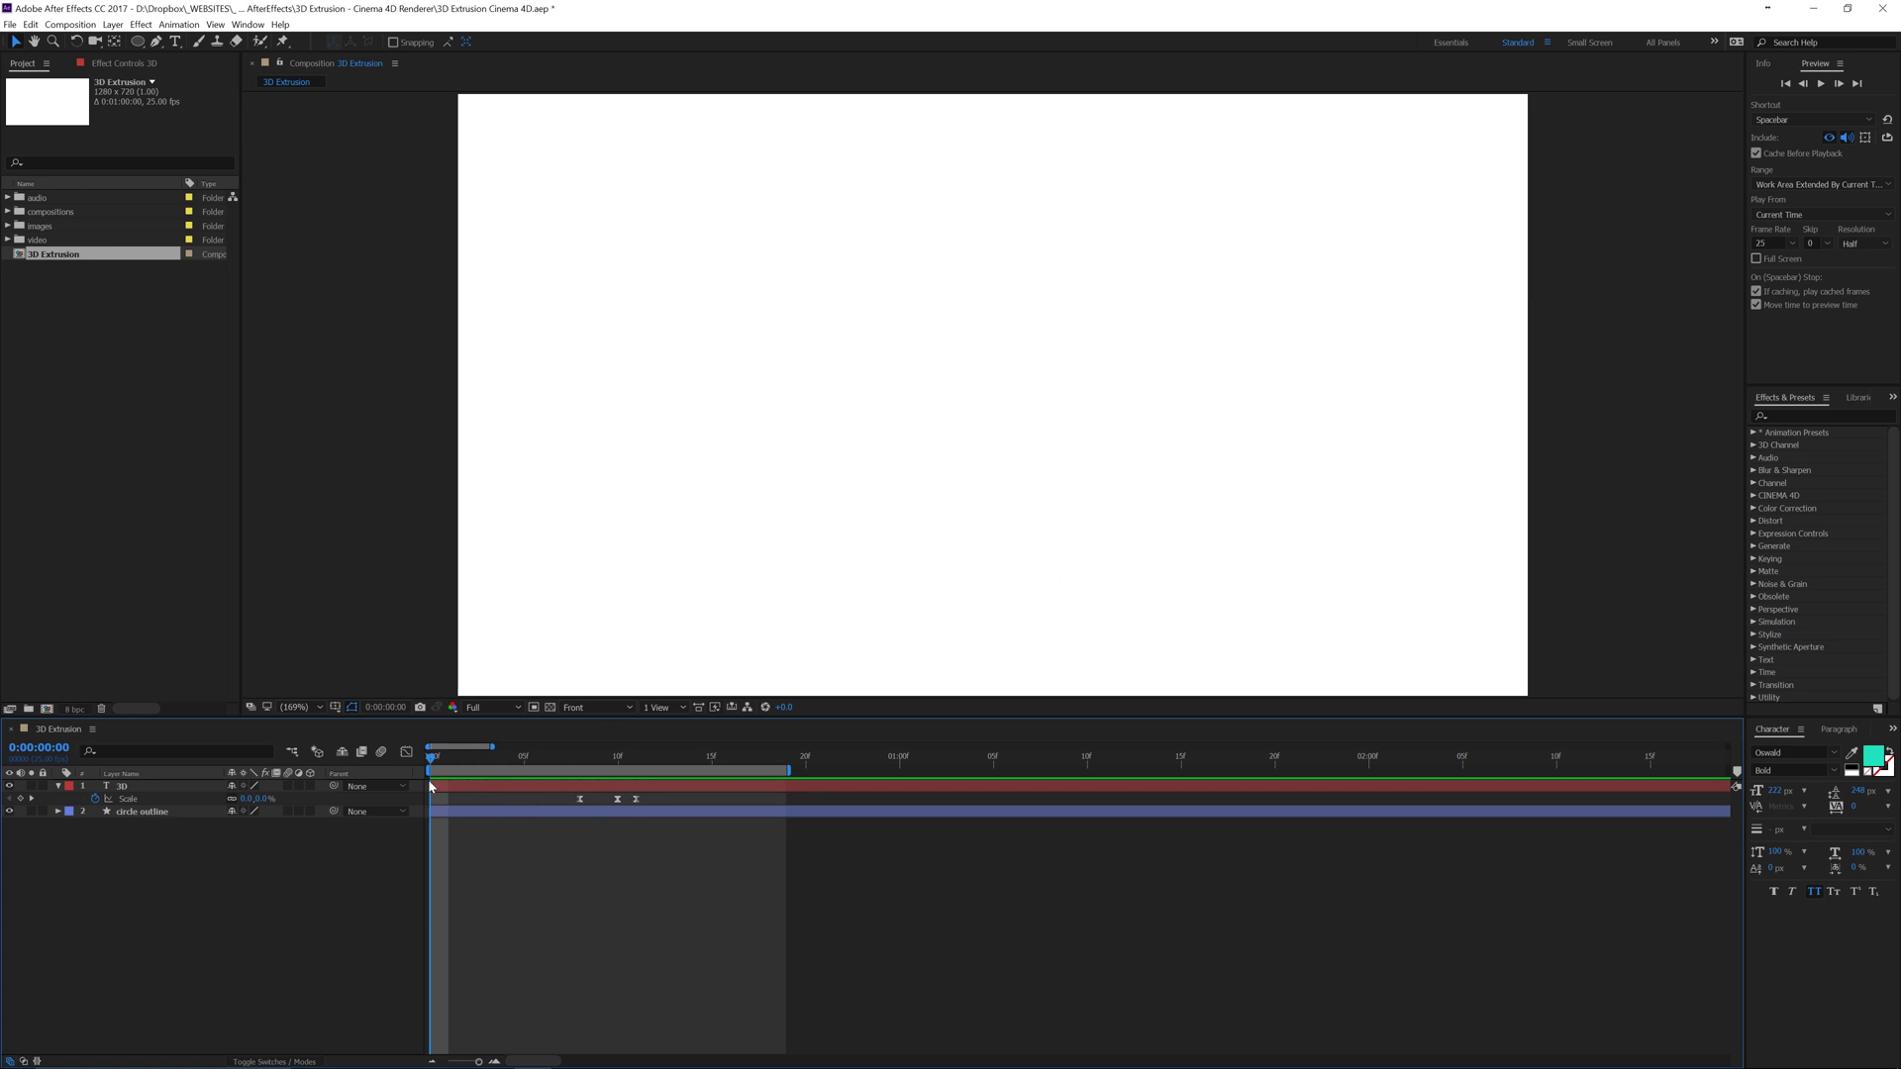
Step: Turn both the 3D text layer and the circle outline layer into 3D layers
left_click(174, 788)
left_click(306, 812, "shift")
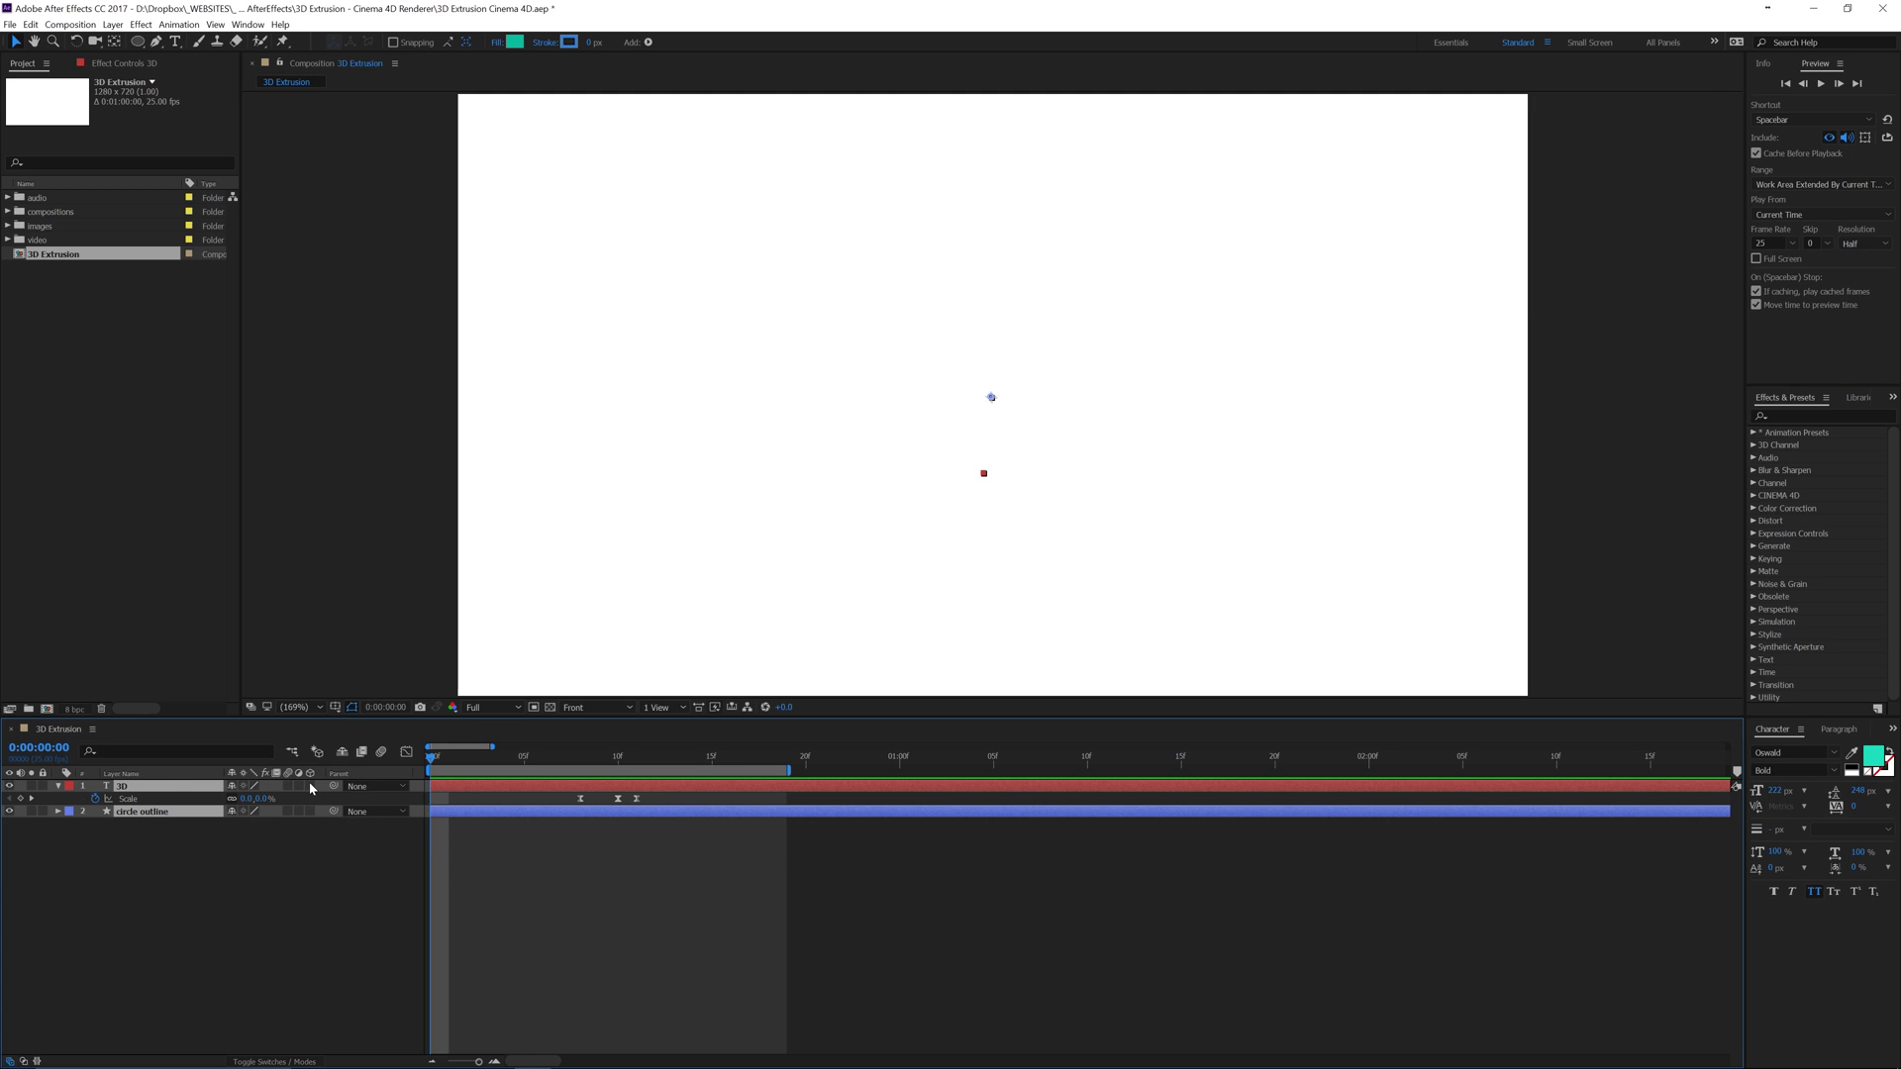
left_click(310, 786)
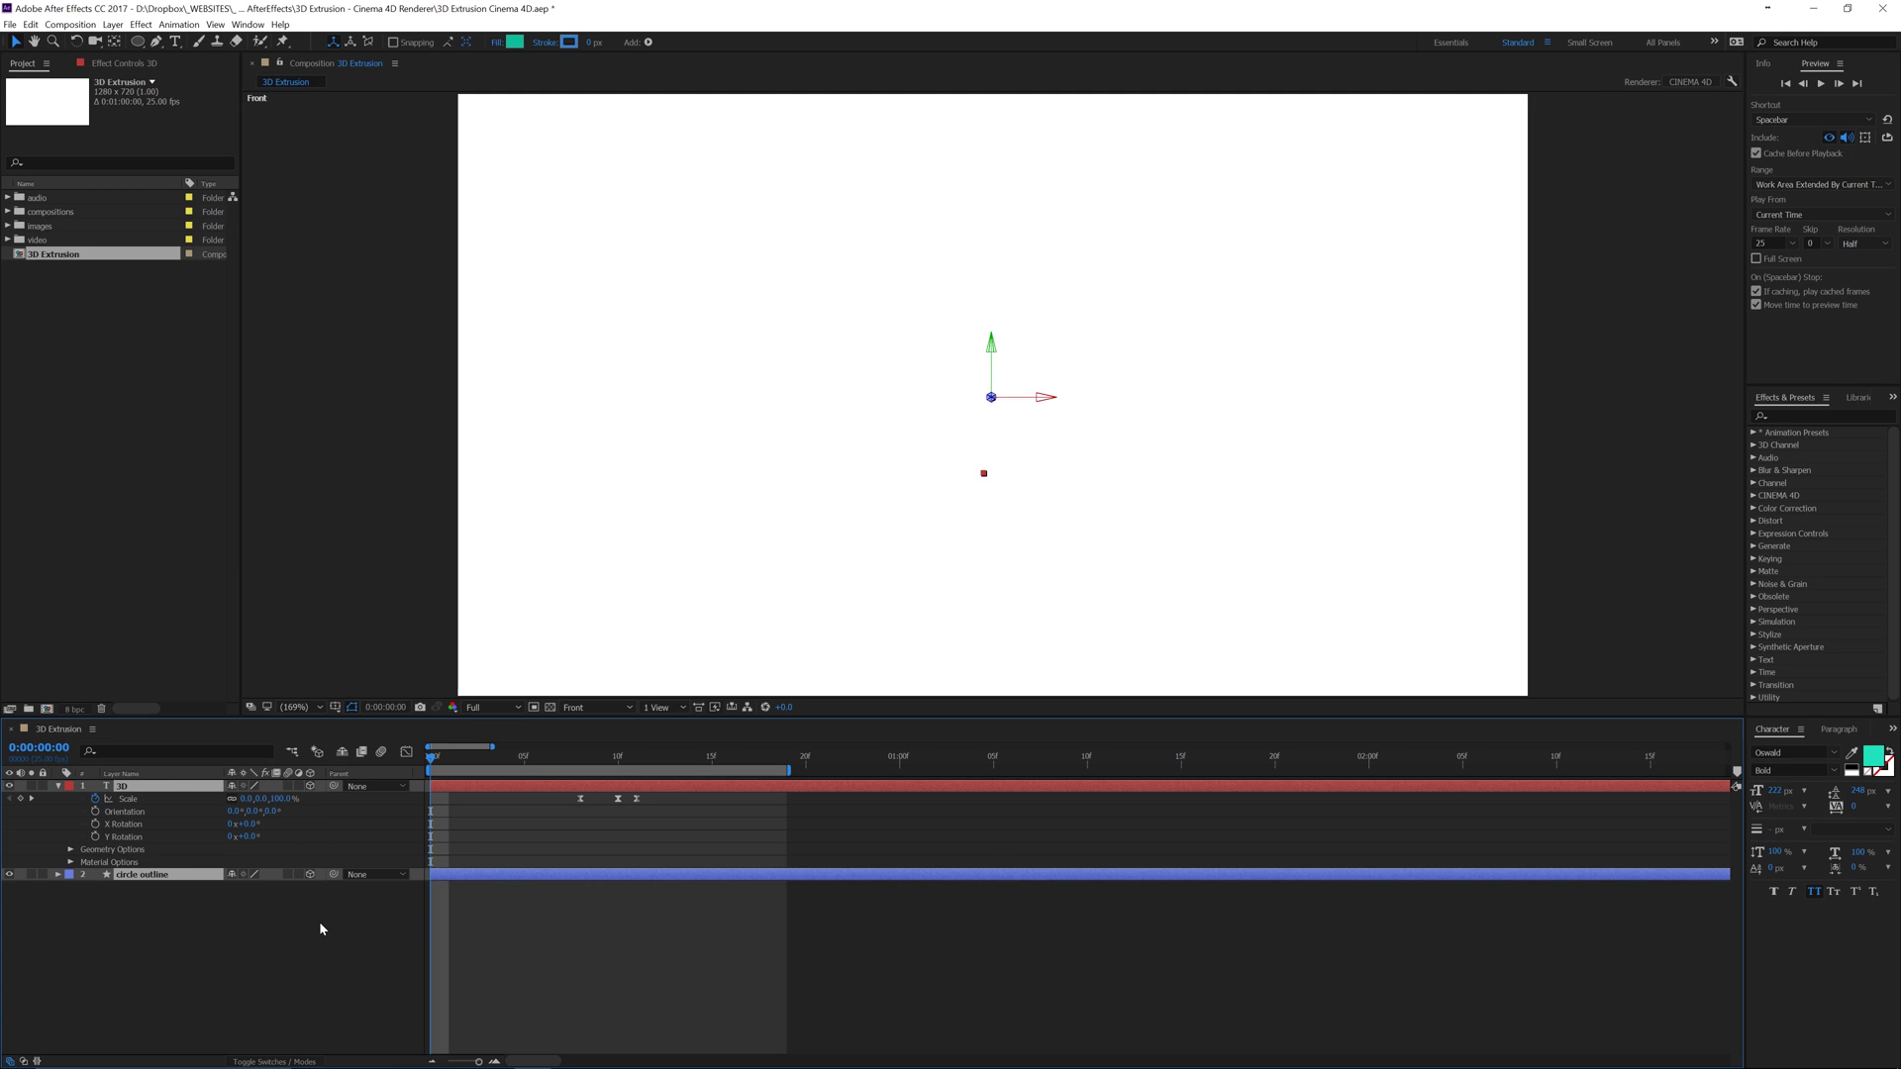
Step: Set the circle outline's extrusion depth to 35 in its geometry options and collapse both layers' properties
left_click(70, 849)
left_click(58, 925)
scroll(103, 1002, "down", 3)
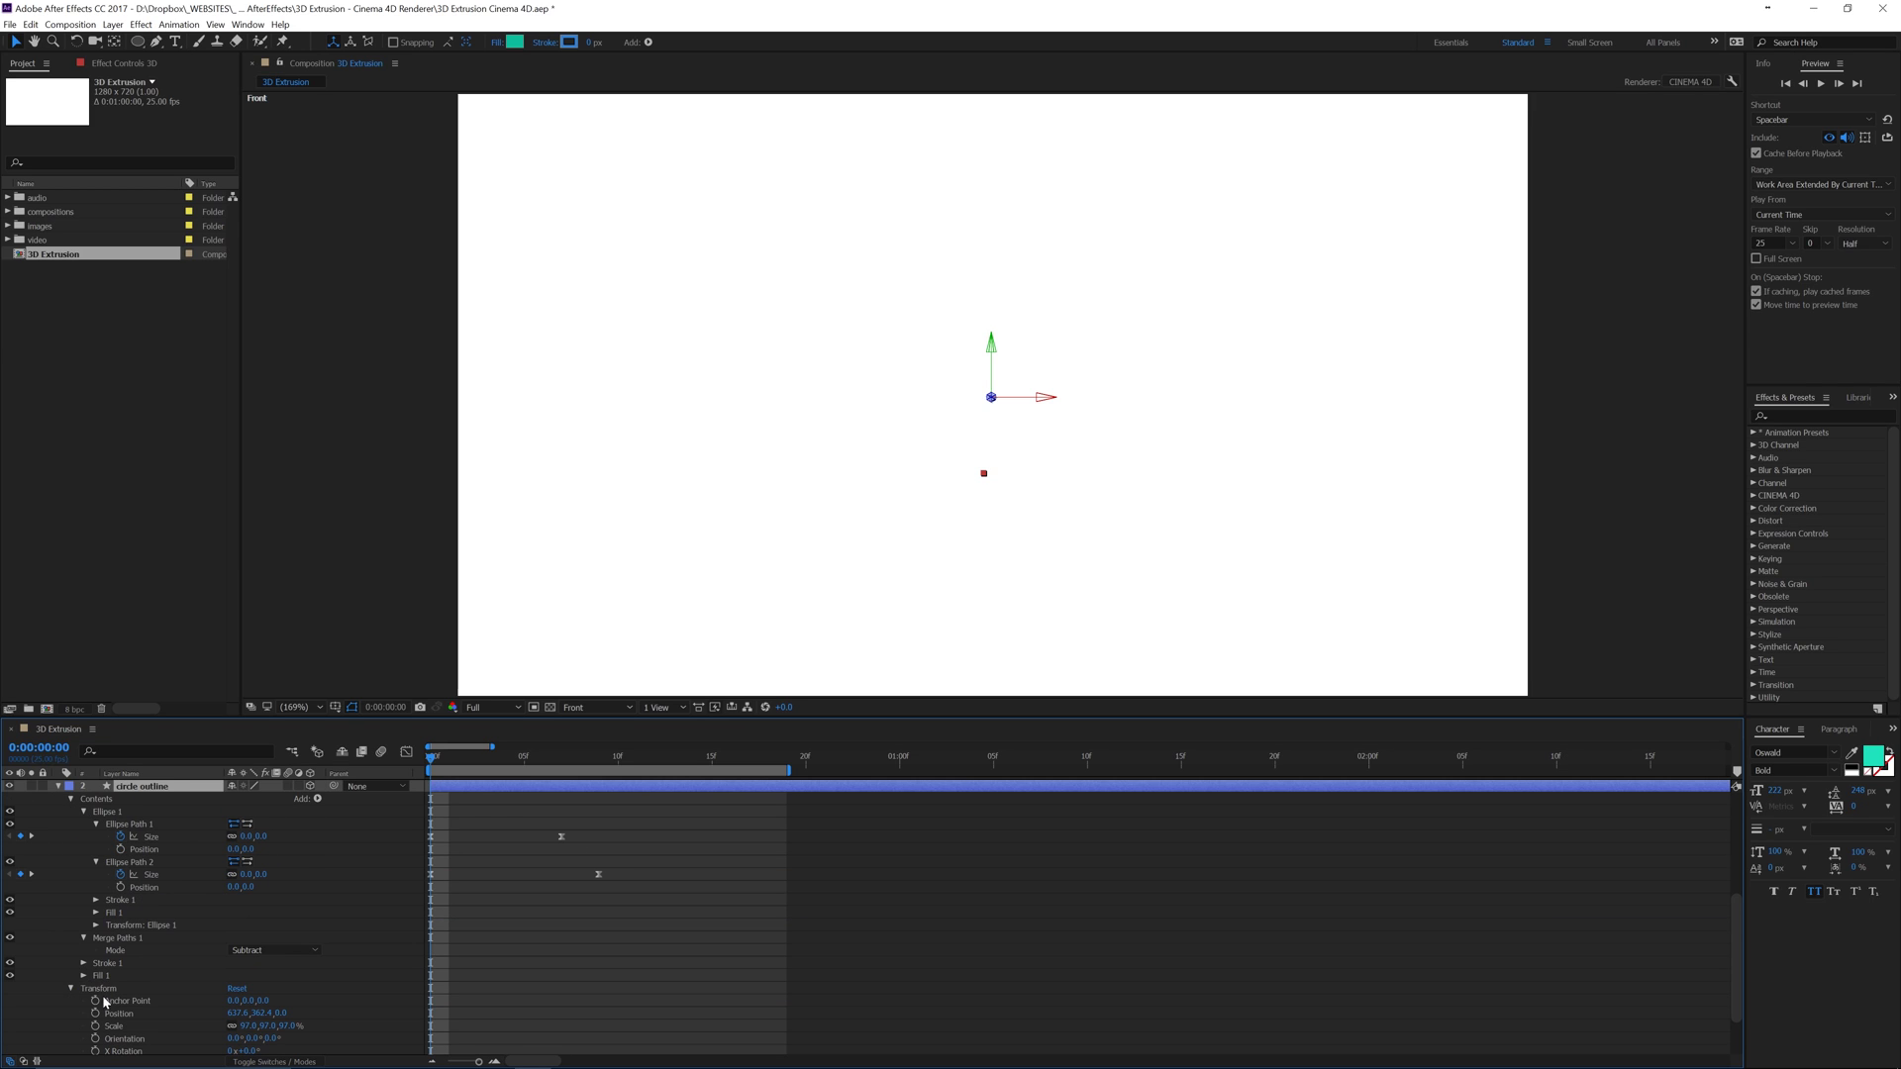
scroll(204, 927, "down", 3)
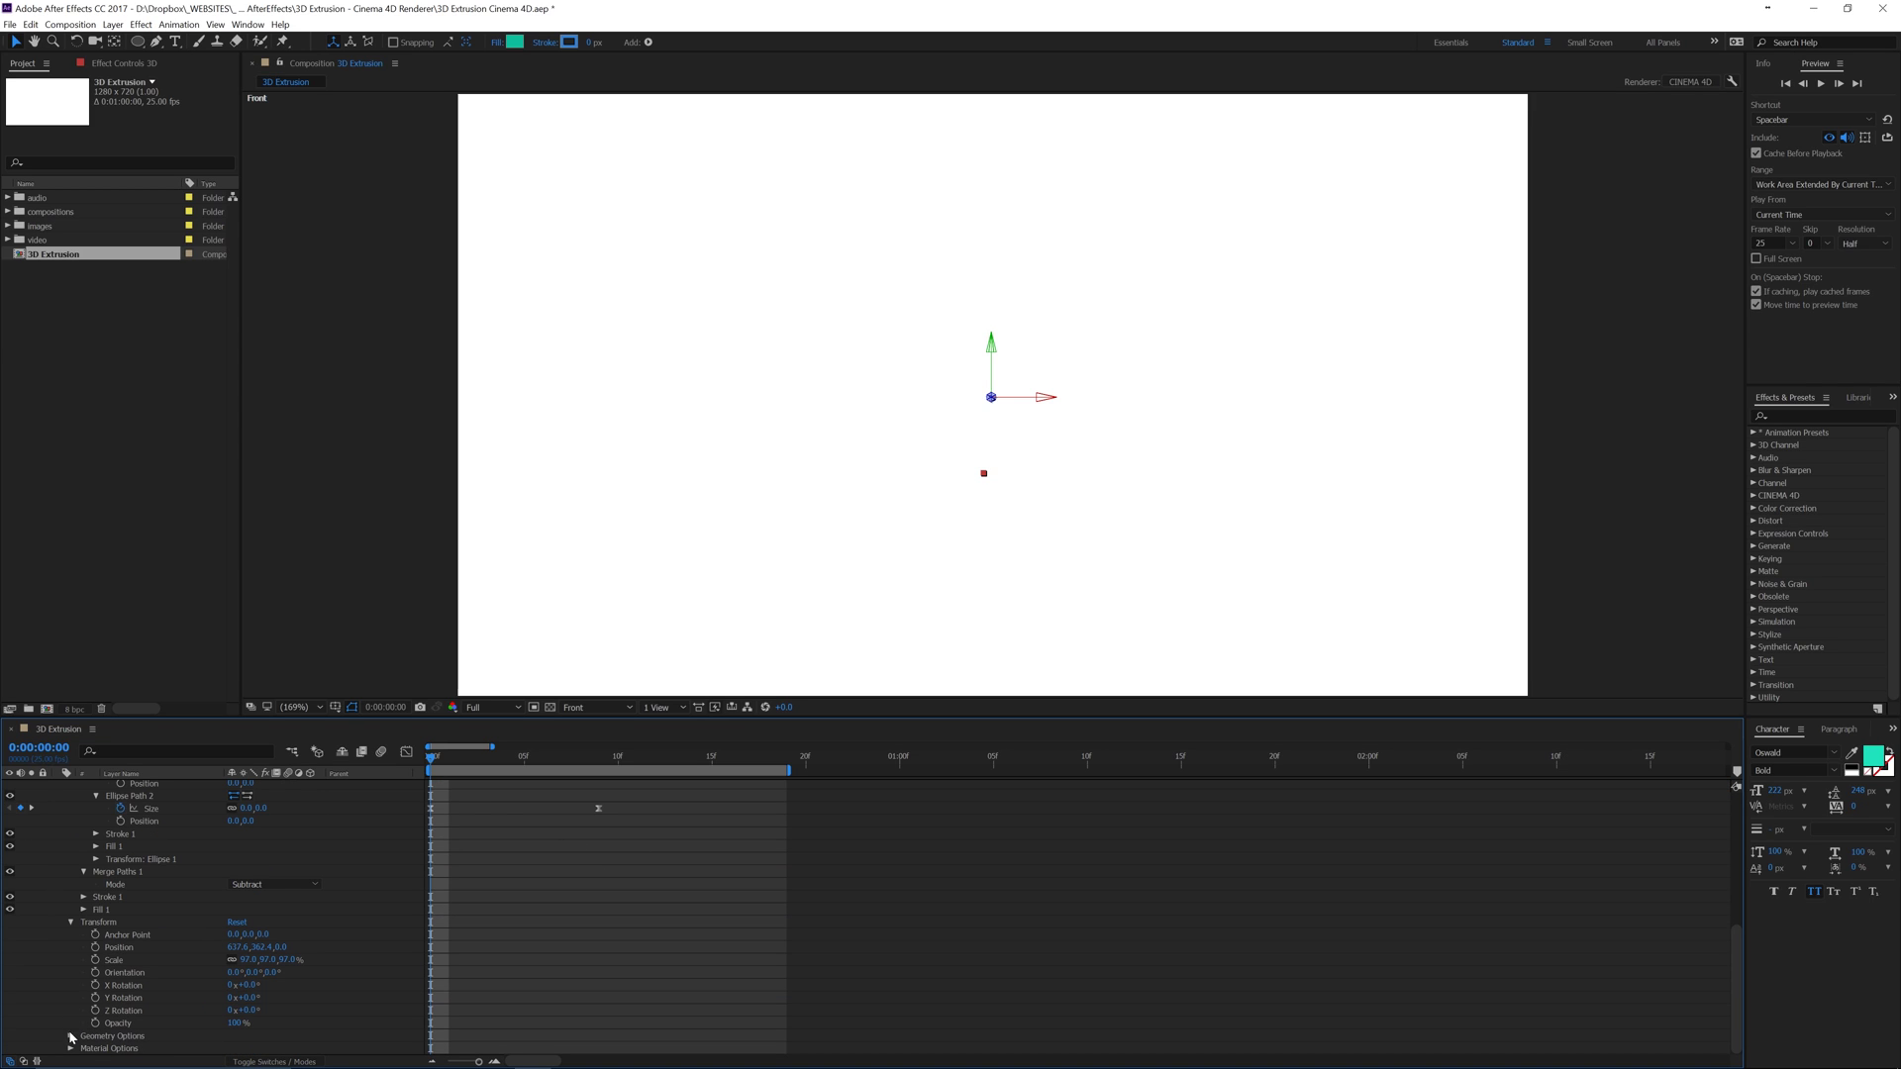
left_click(231, 1036)
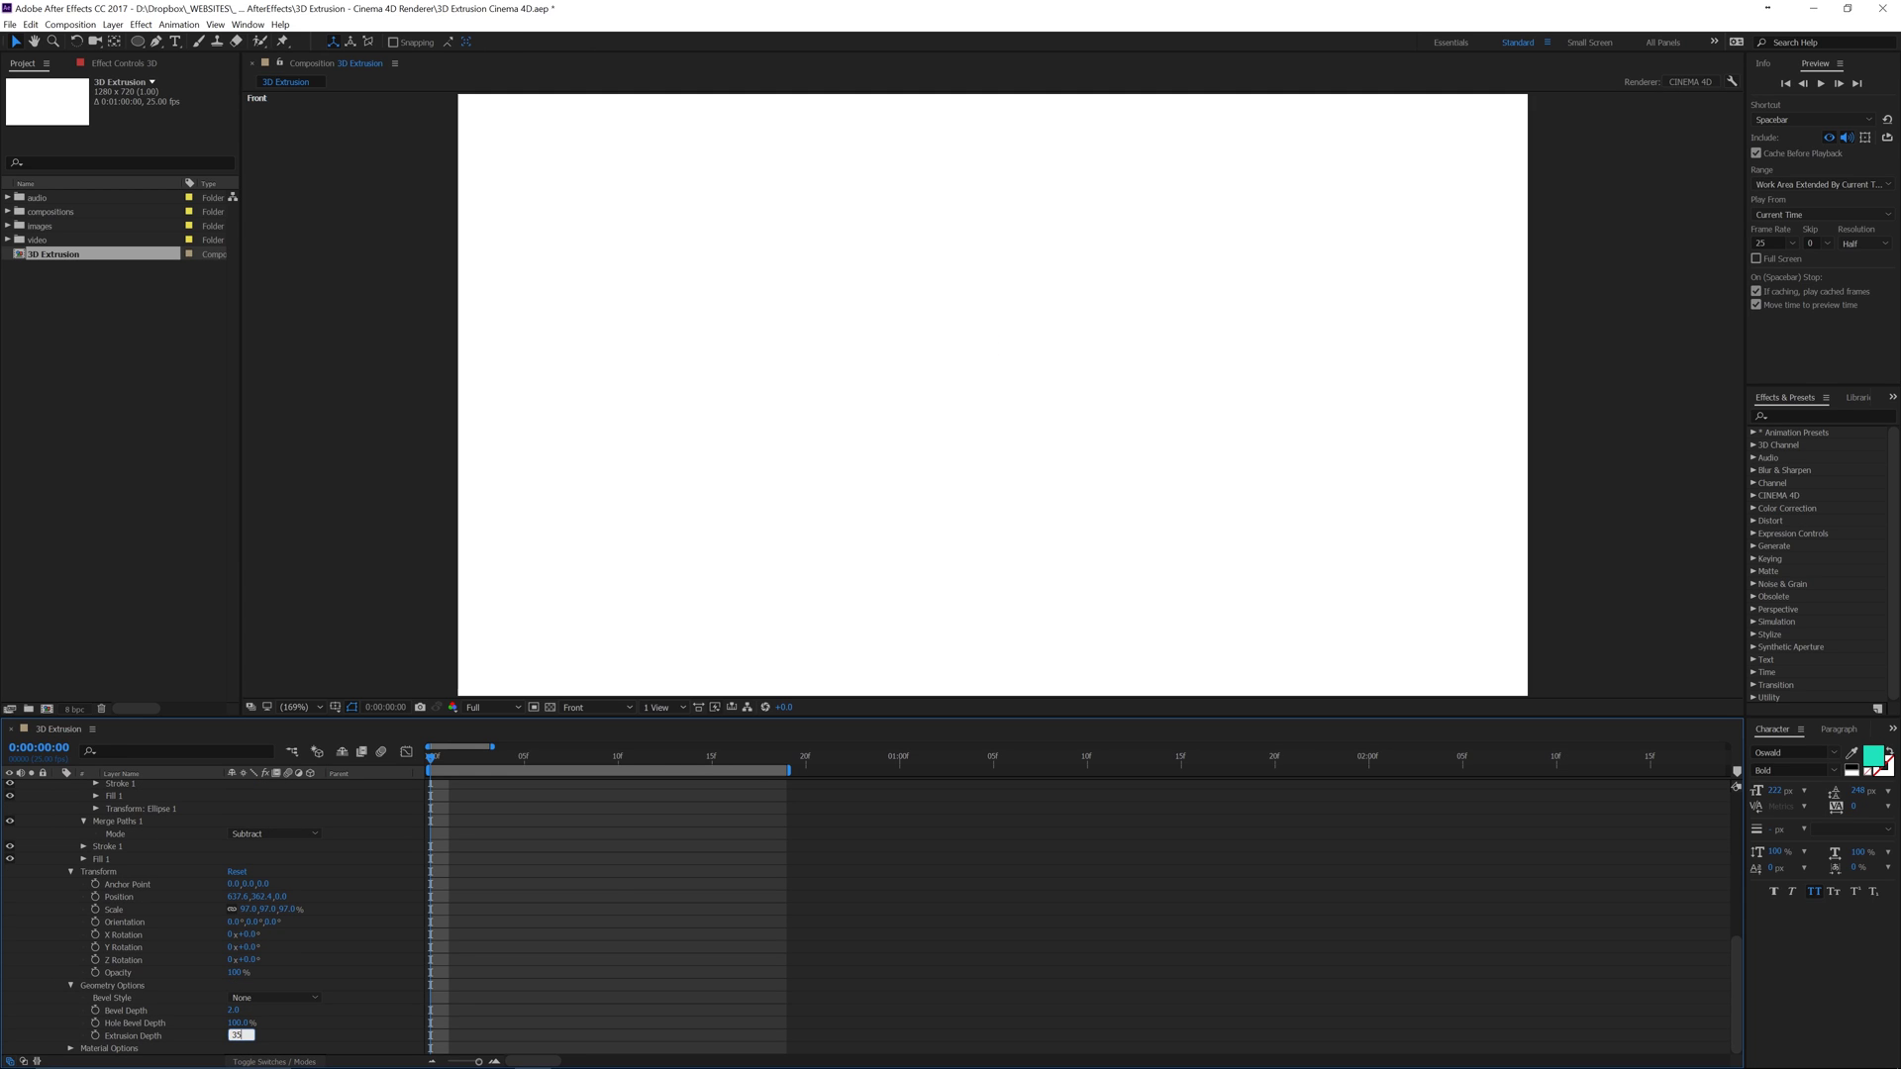
key("Return")
scroll(34, 784, "up", 10)
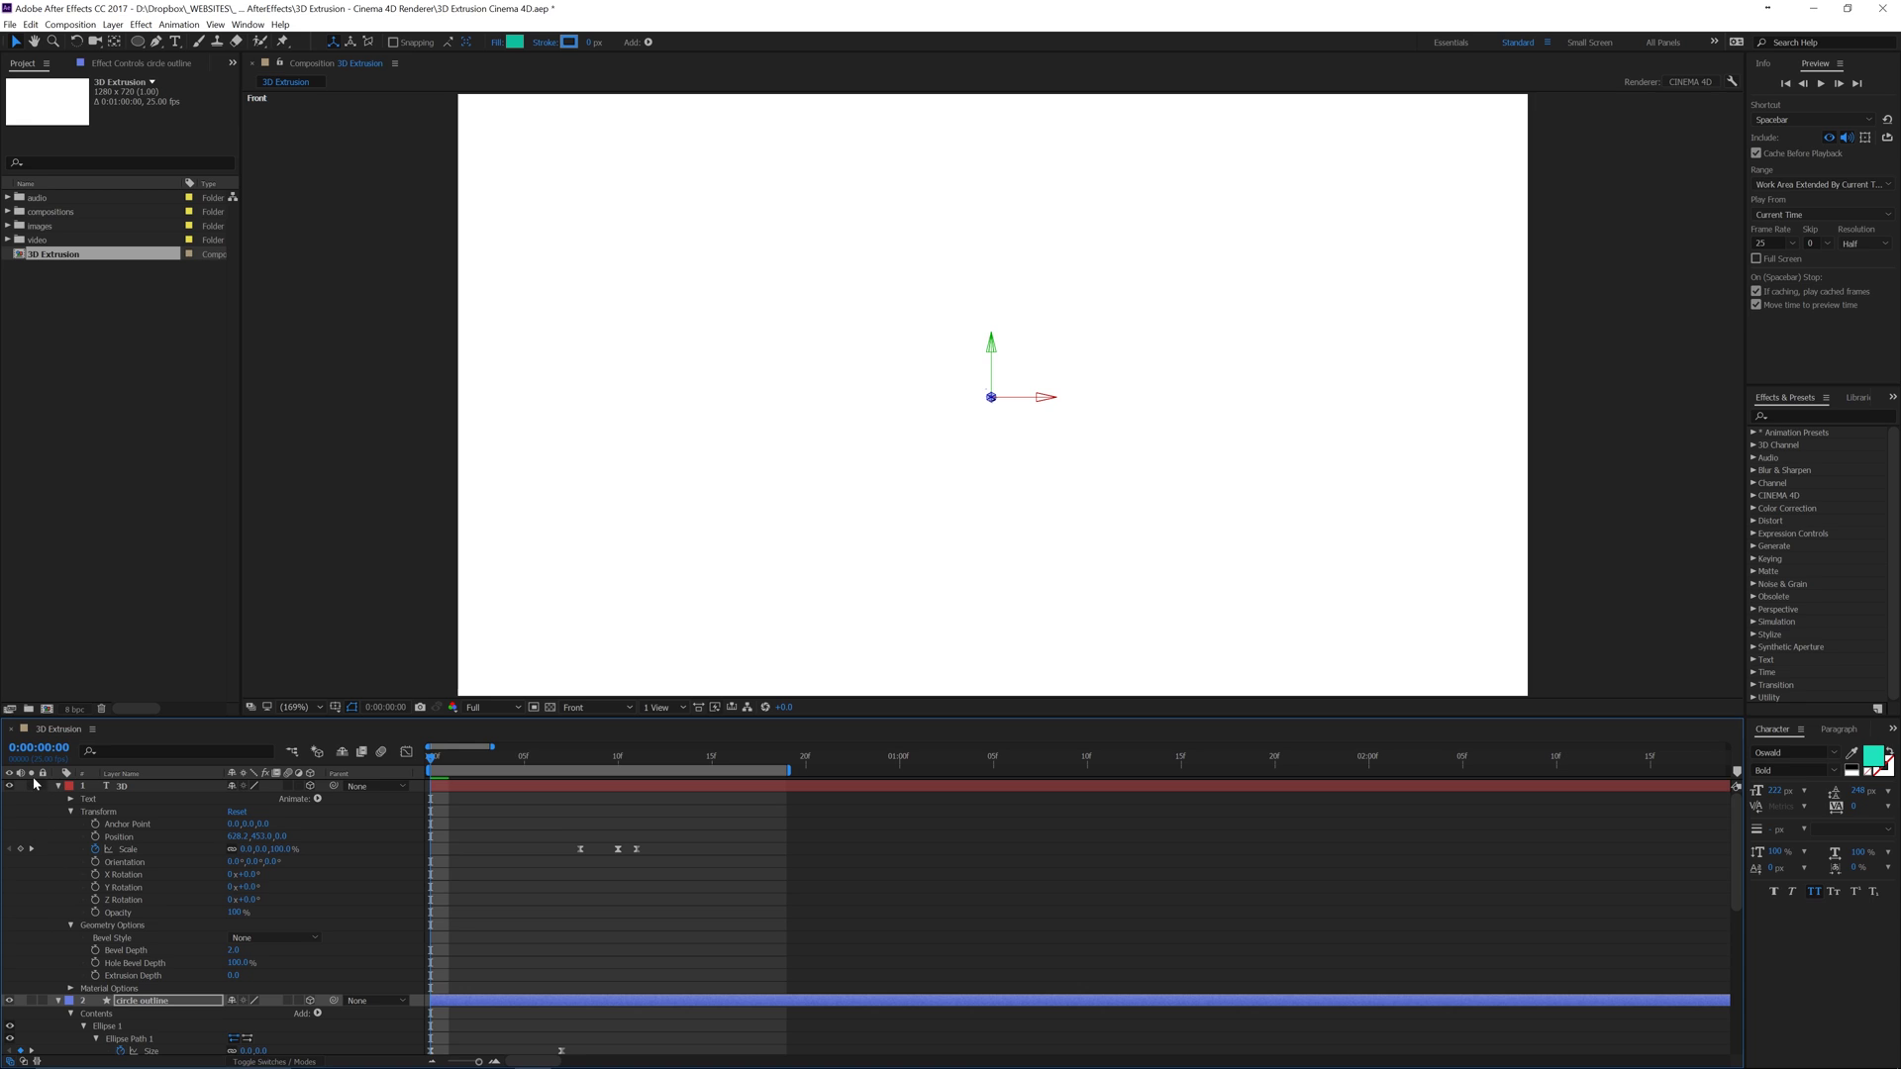
left_click(60, 787)
left_click(58, 799)
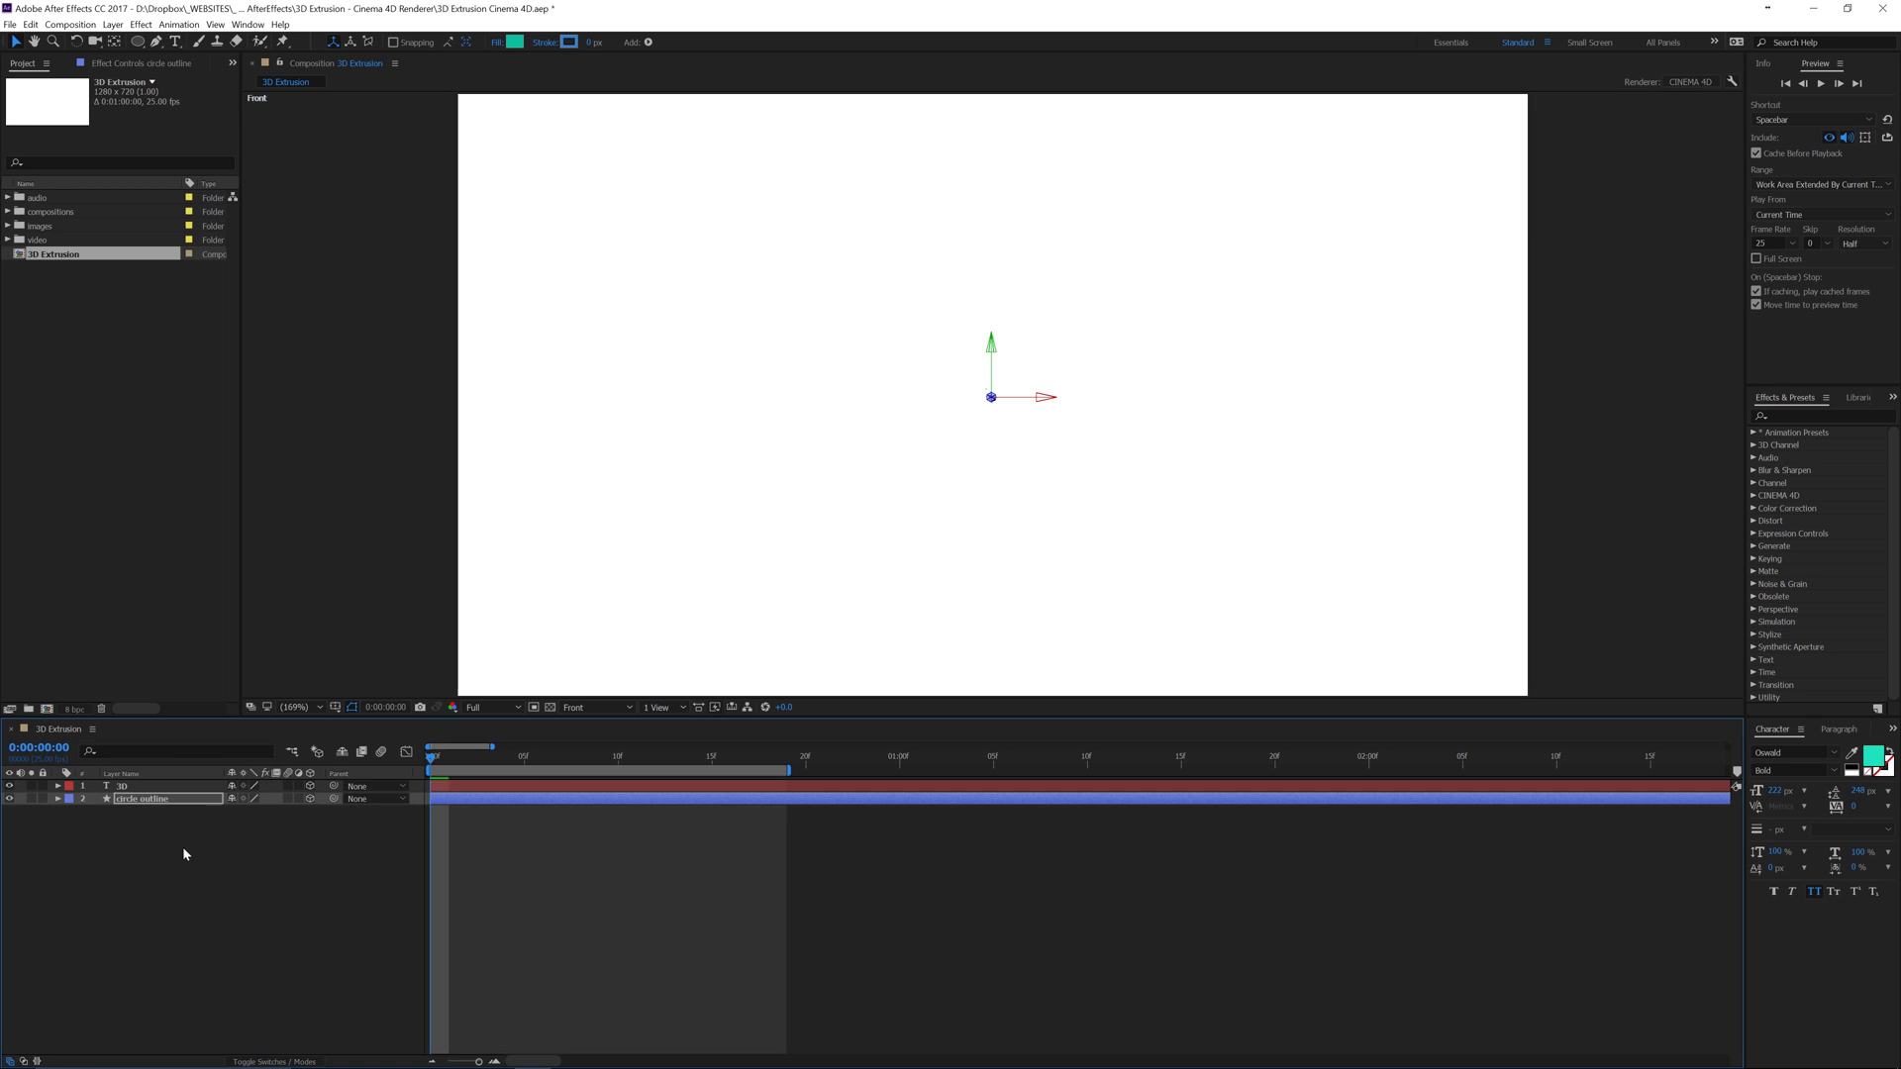
Step: Go to frame 10 and show the composition from Custom View 1
left_click(176, 834)
left_click_drag(431, 761, 617, 762)
left_click(594, 707)
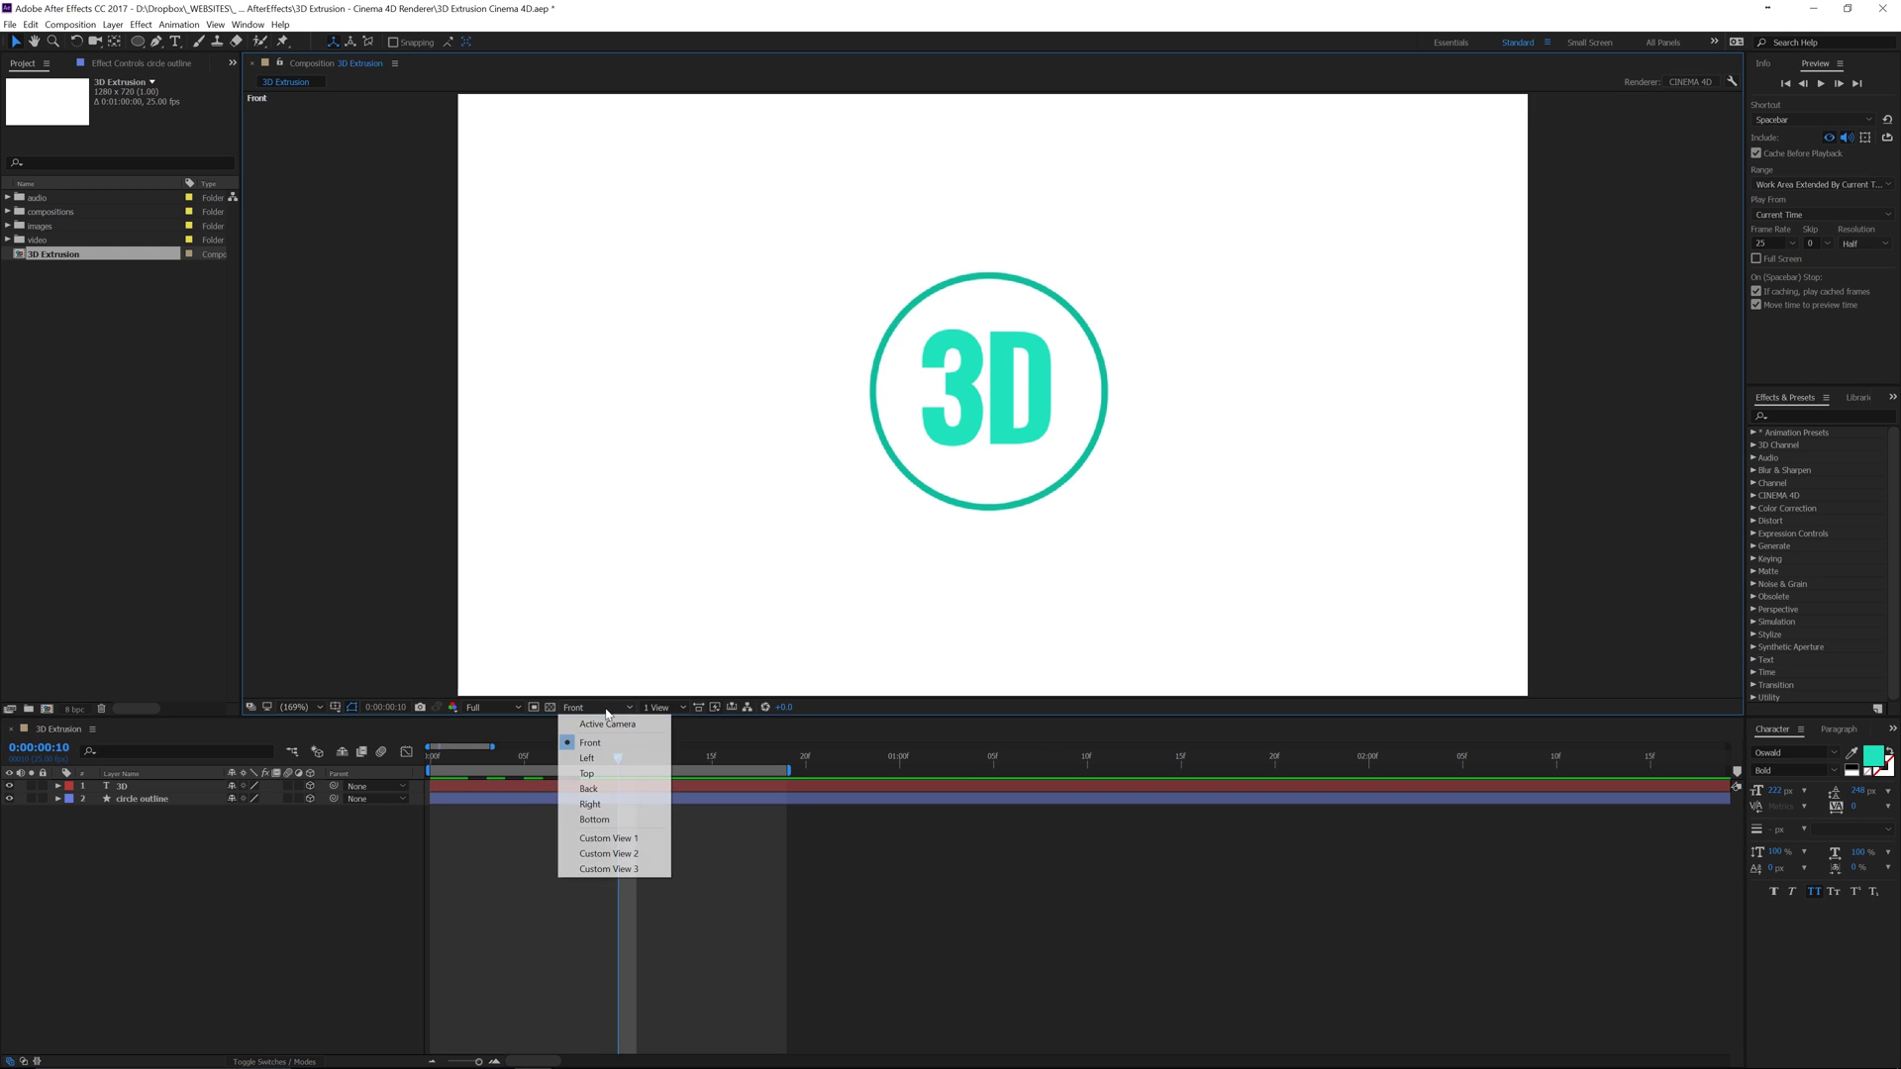
left_click(609, 839)
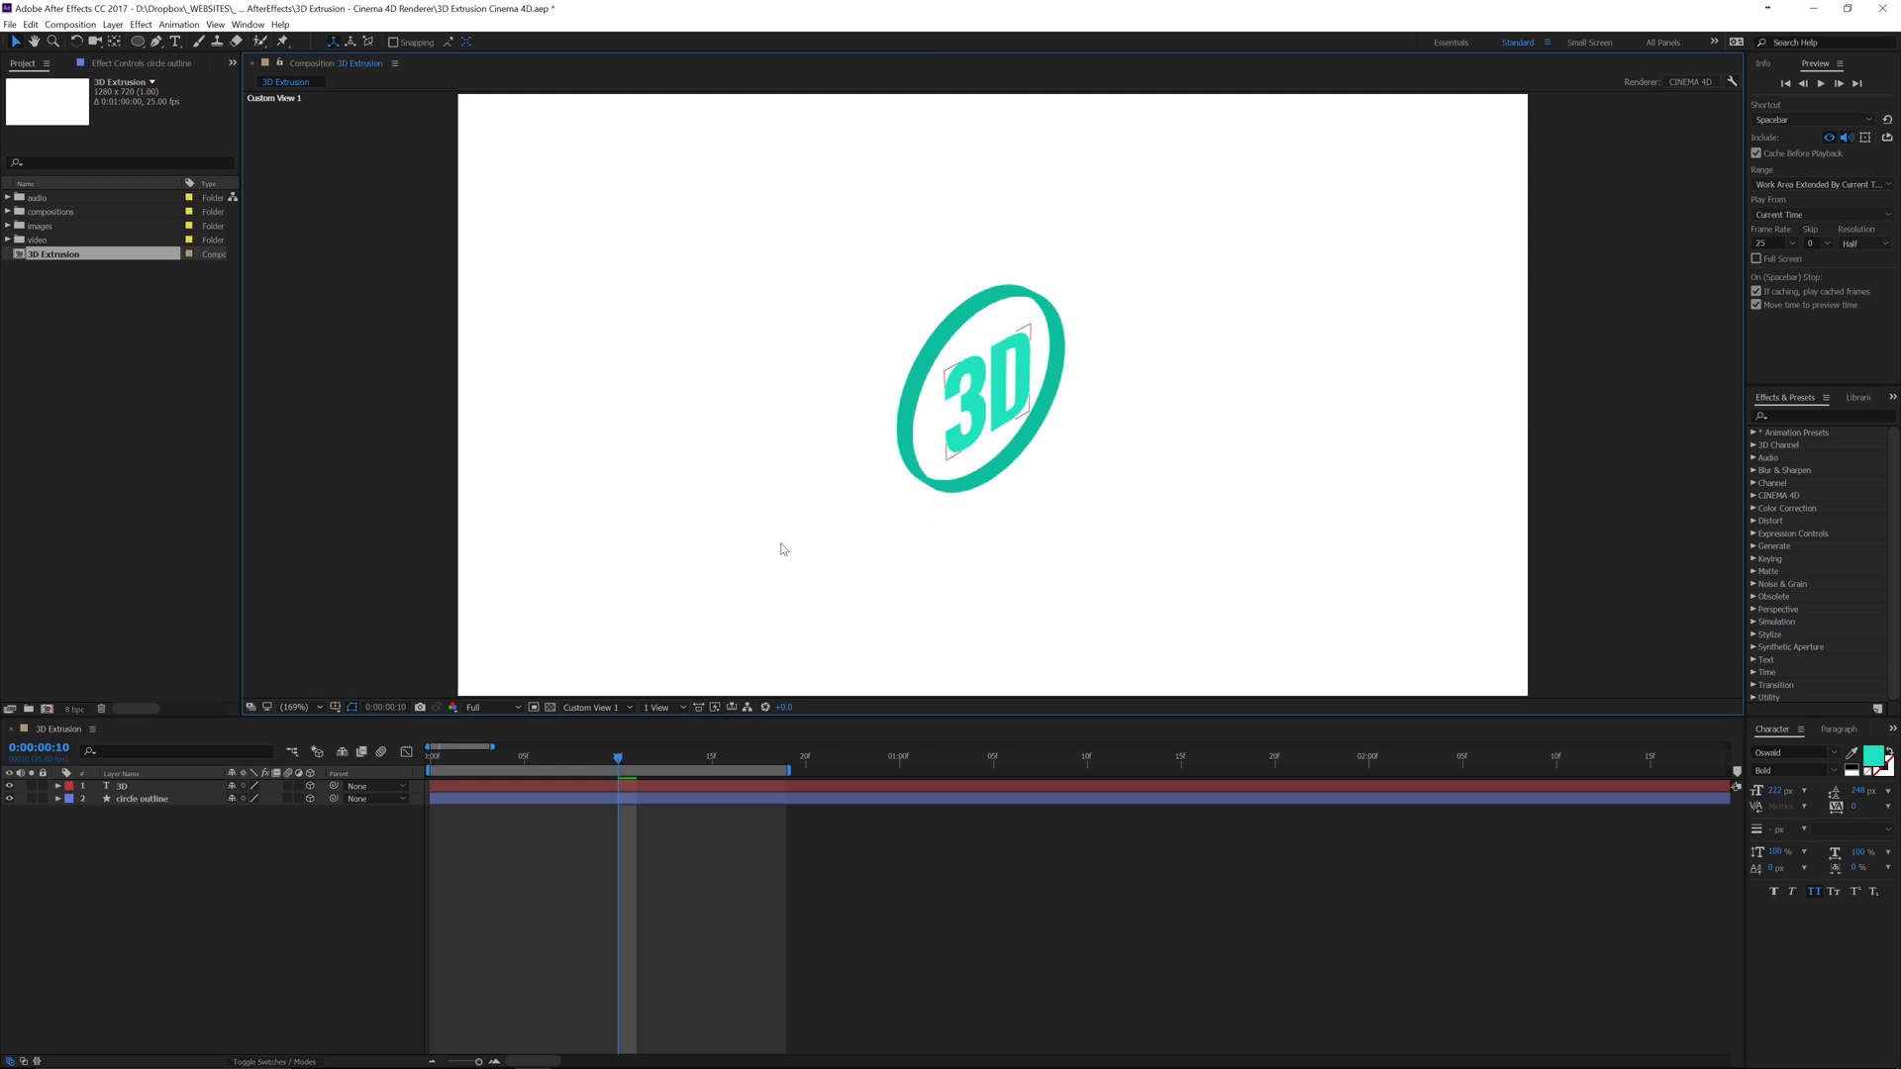
Step: Set the 3D text's extrusion depth to 35 in its geometry options
left_click(81, 787)
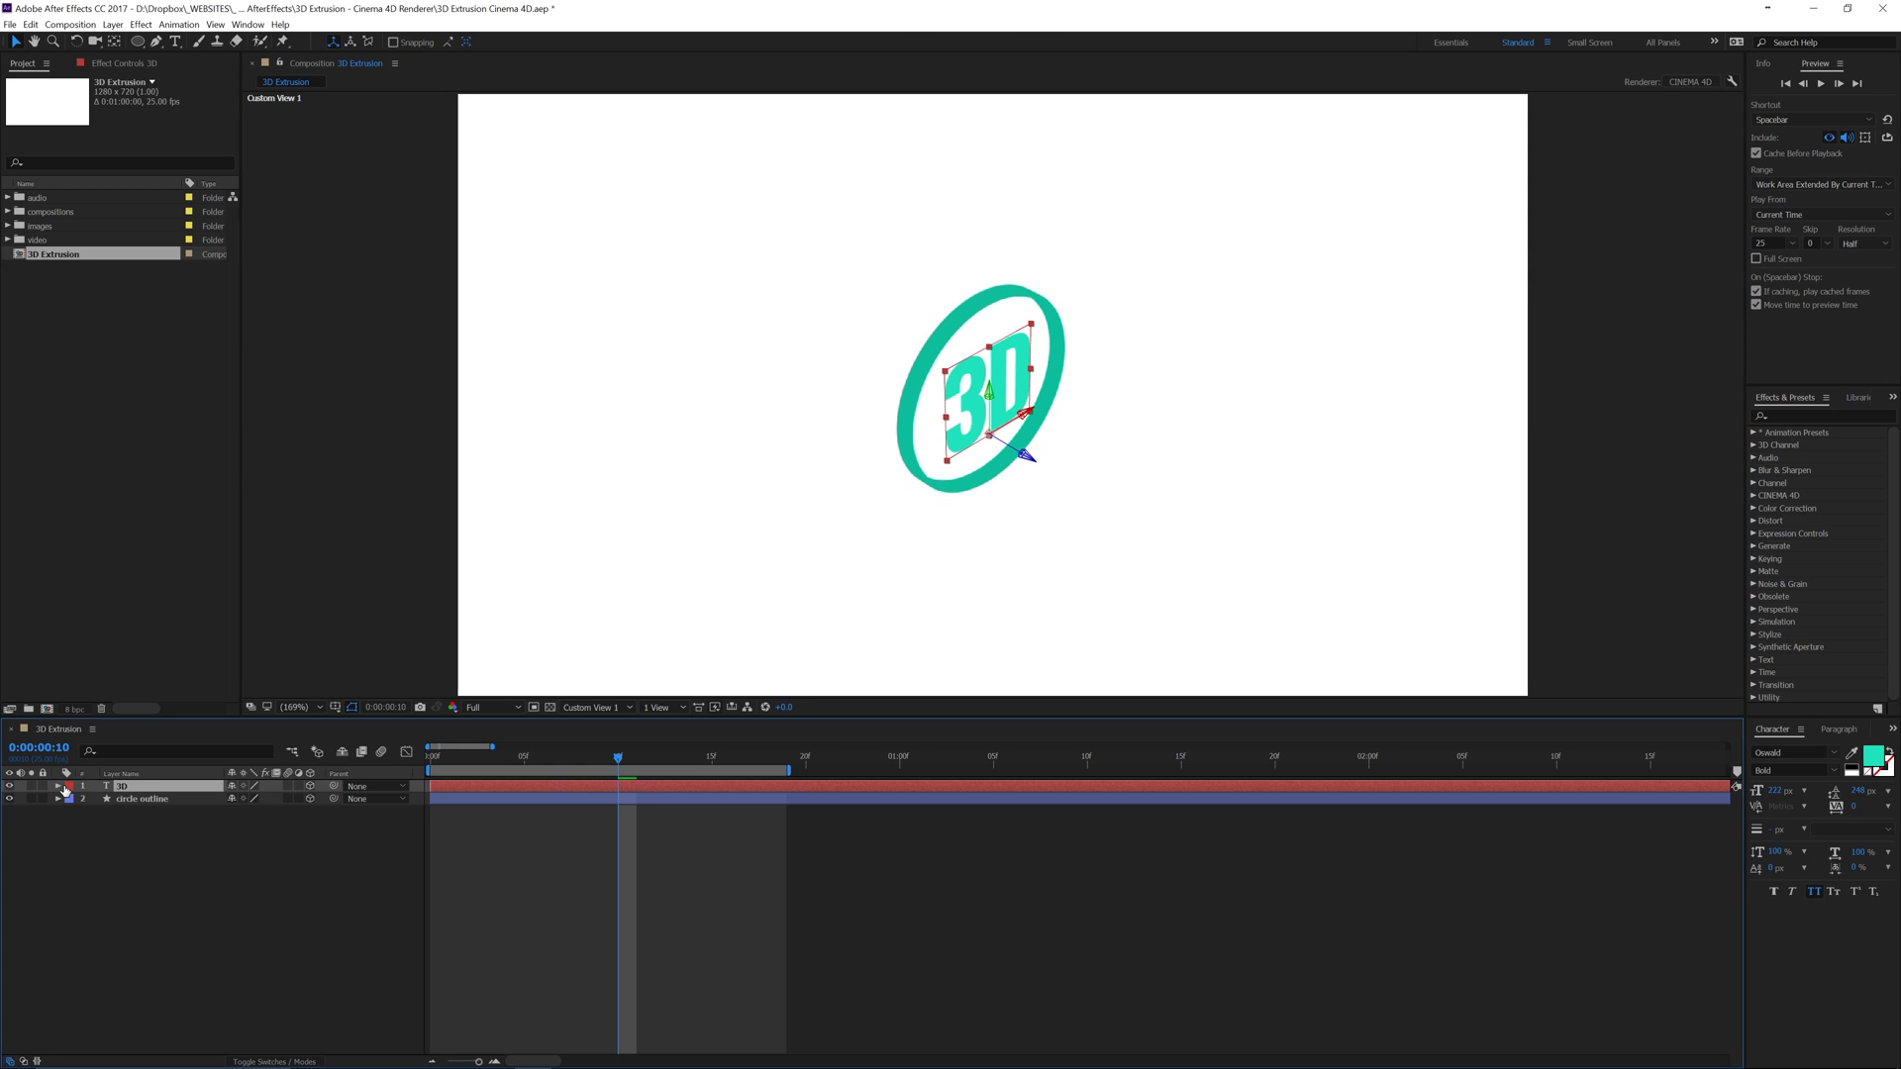
left_click(60, 787)
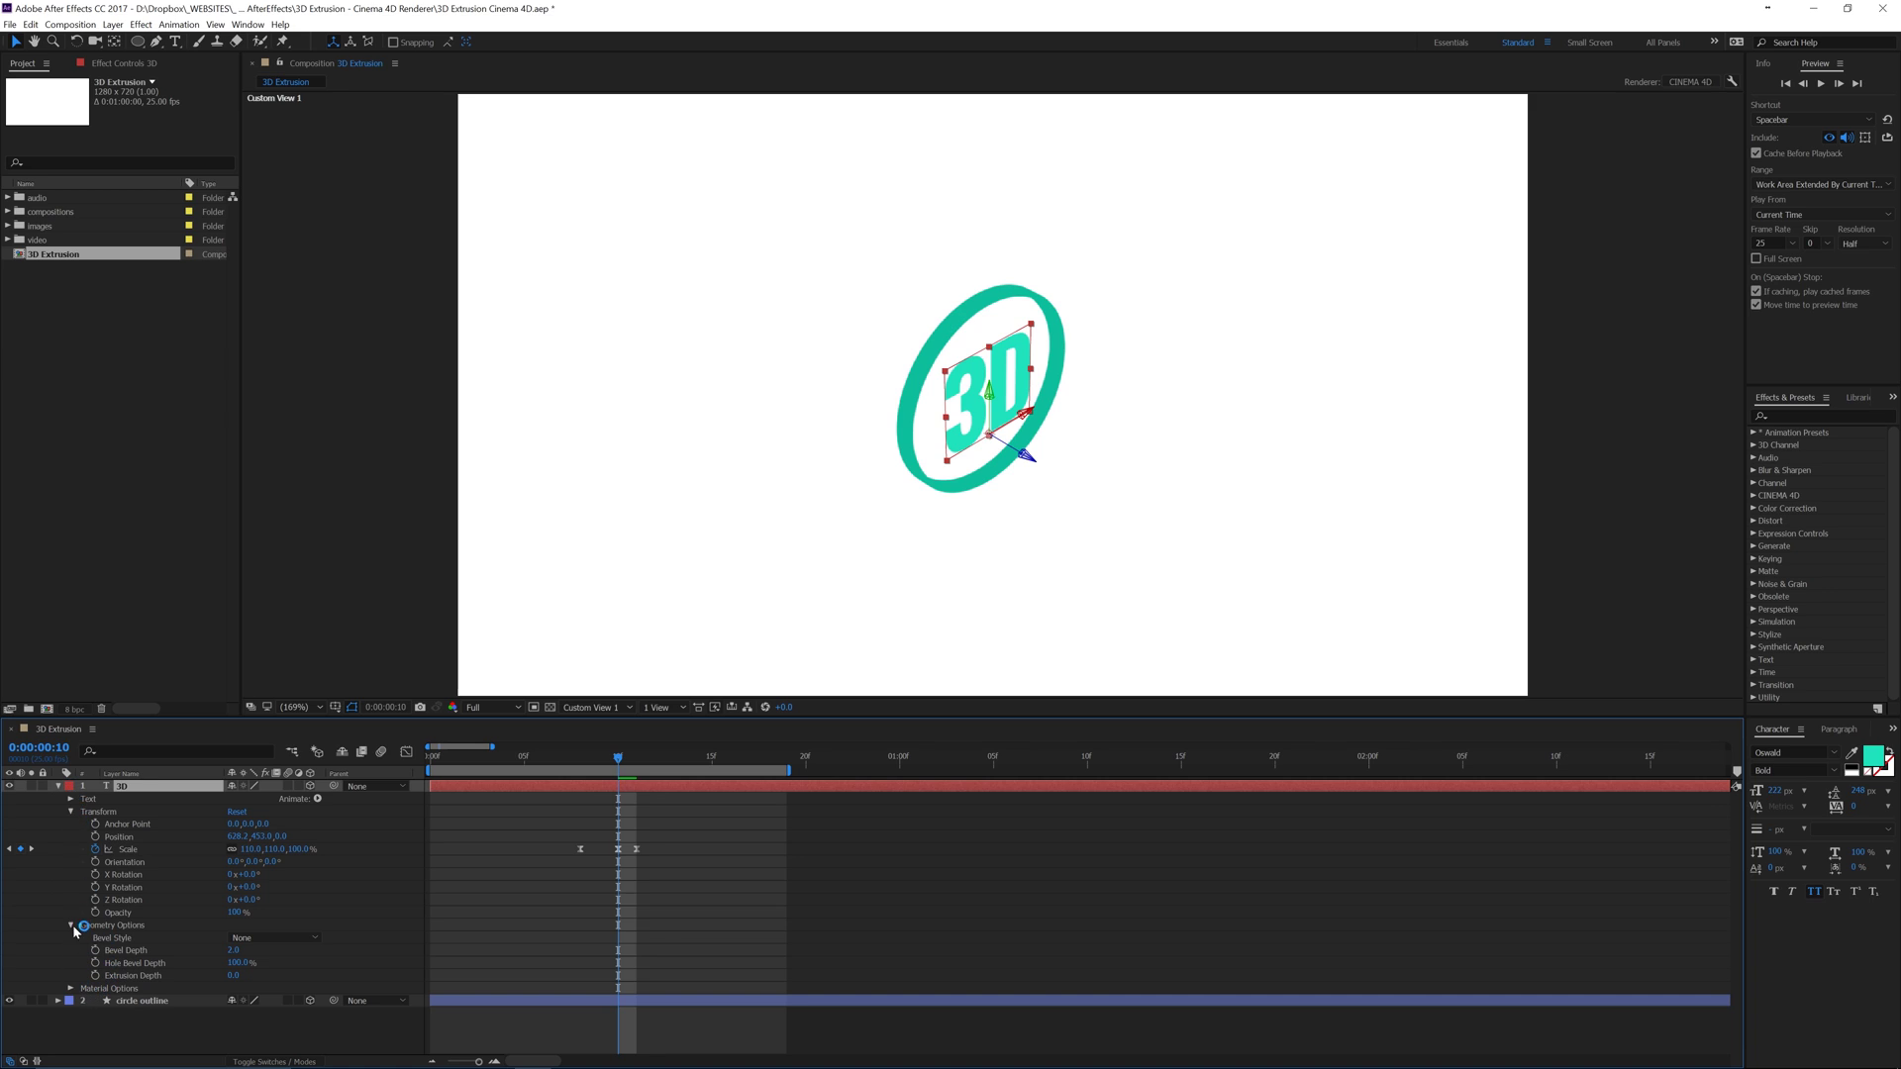
left_click(234, 975)
type("35")
key("Return")
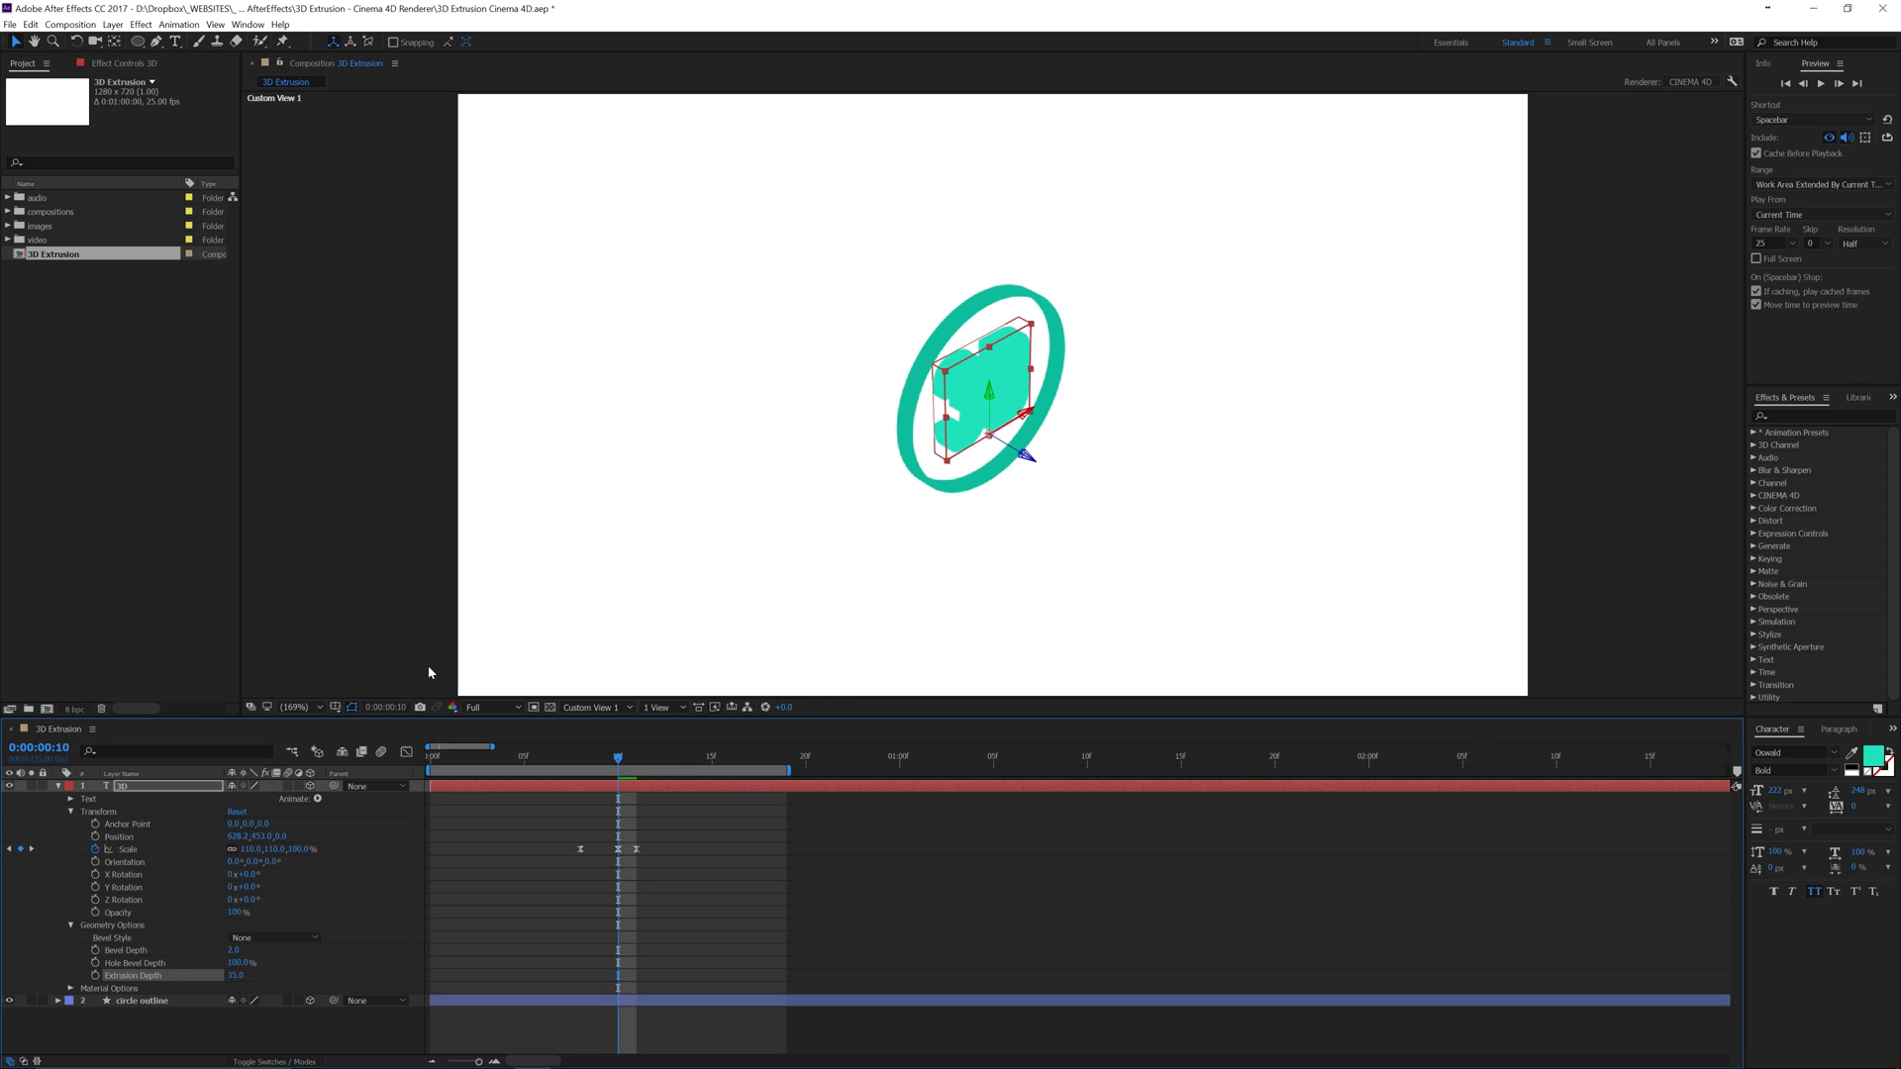
left_click(207, 1035)
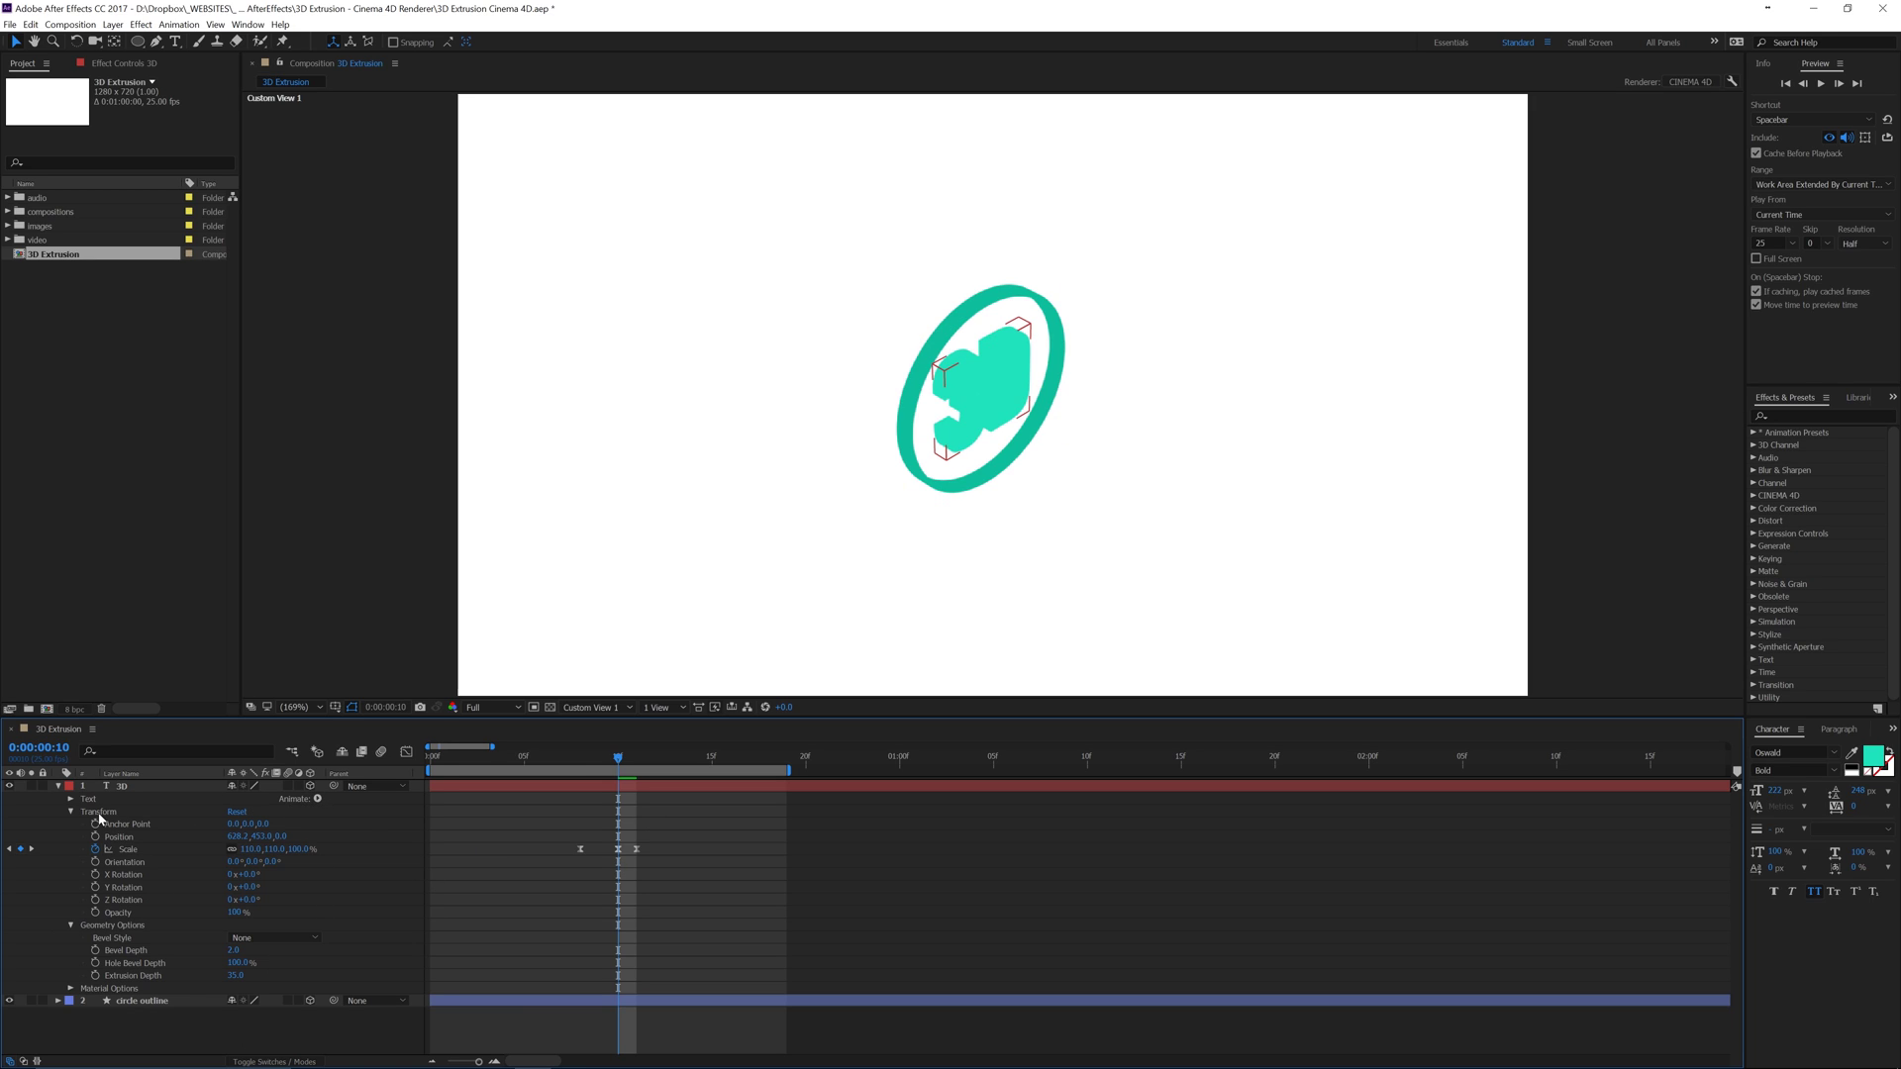
Step: Try a front color saturation animator on the 3D text at -100%, and delete the animator
left_click(168, 787)
left_click(317, 799)
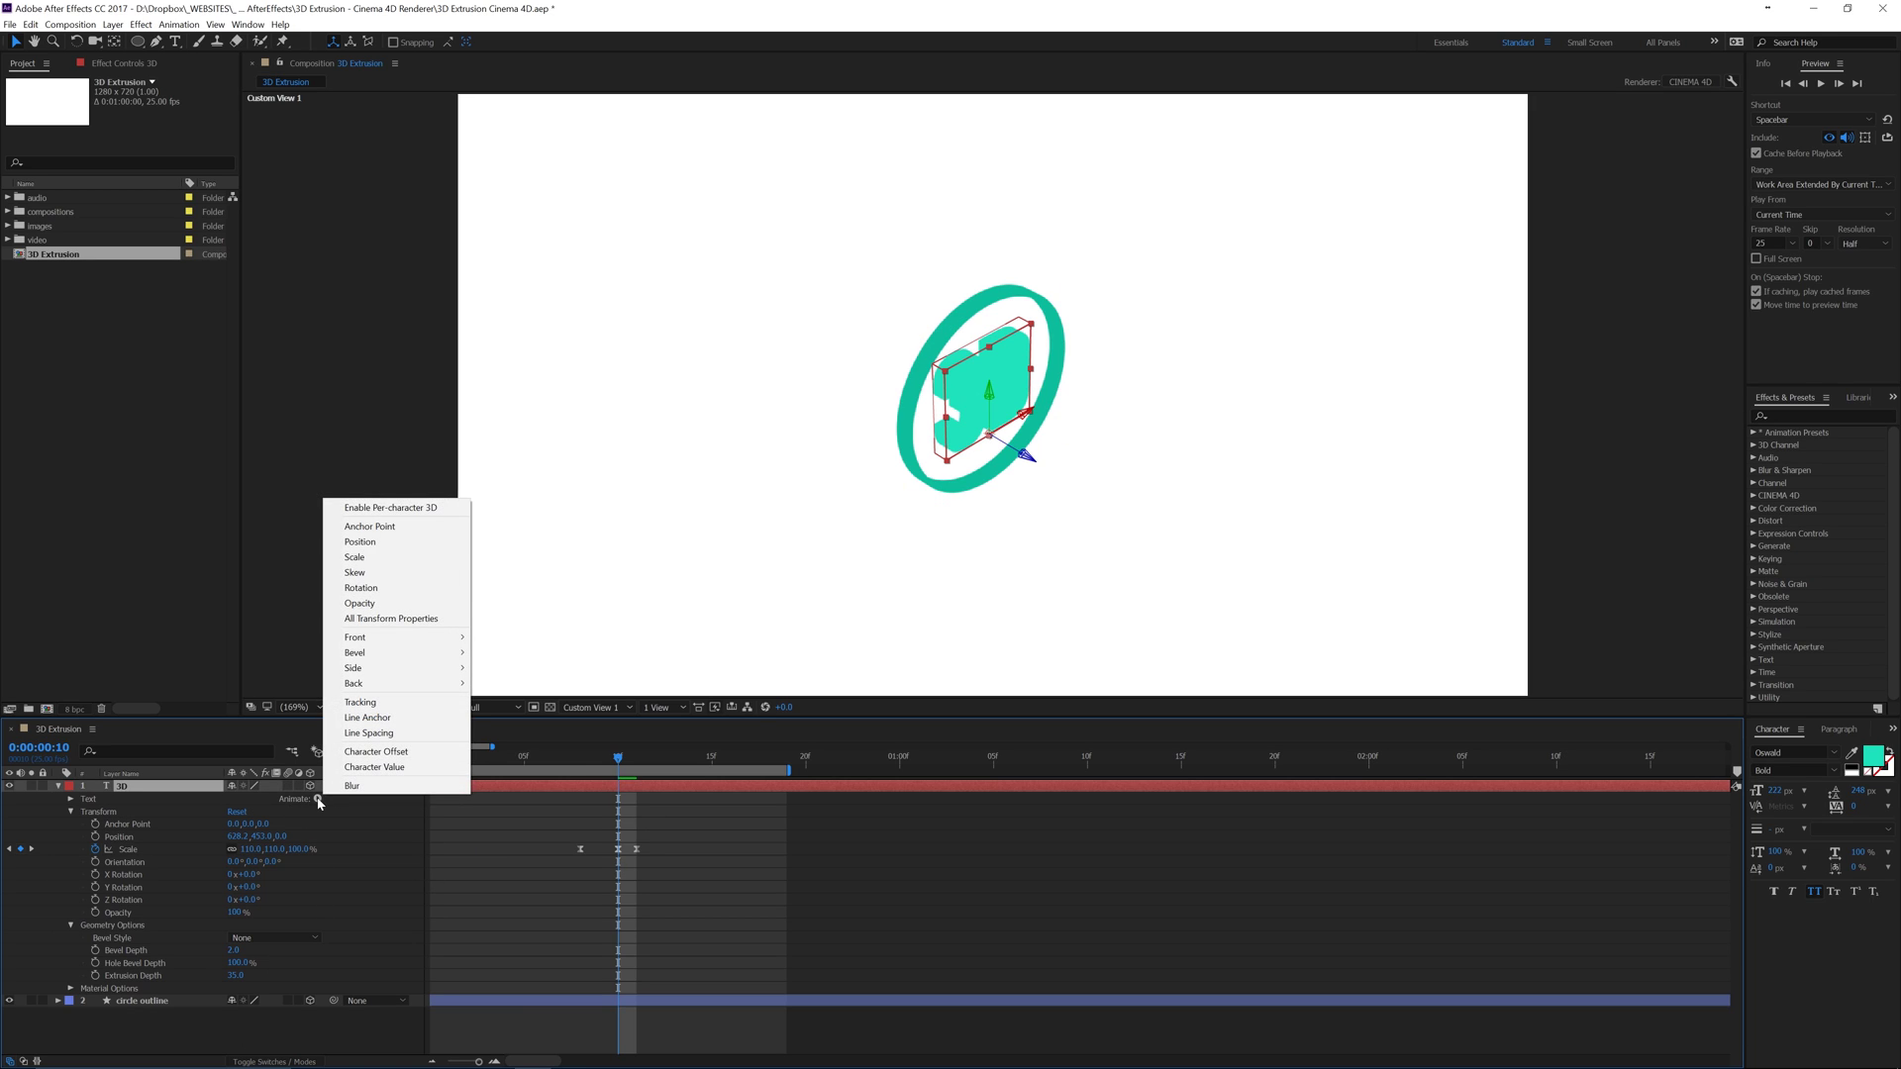
mouse_move(381, 643)
mouse_move(569, 639)
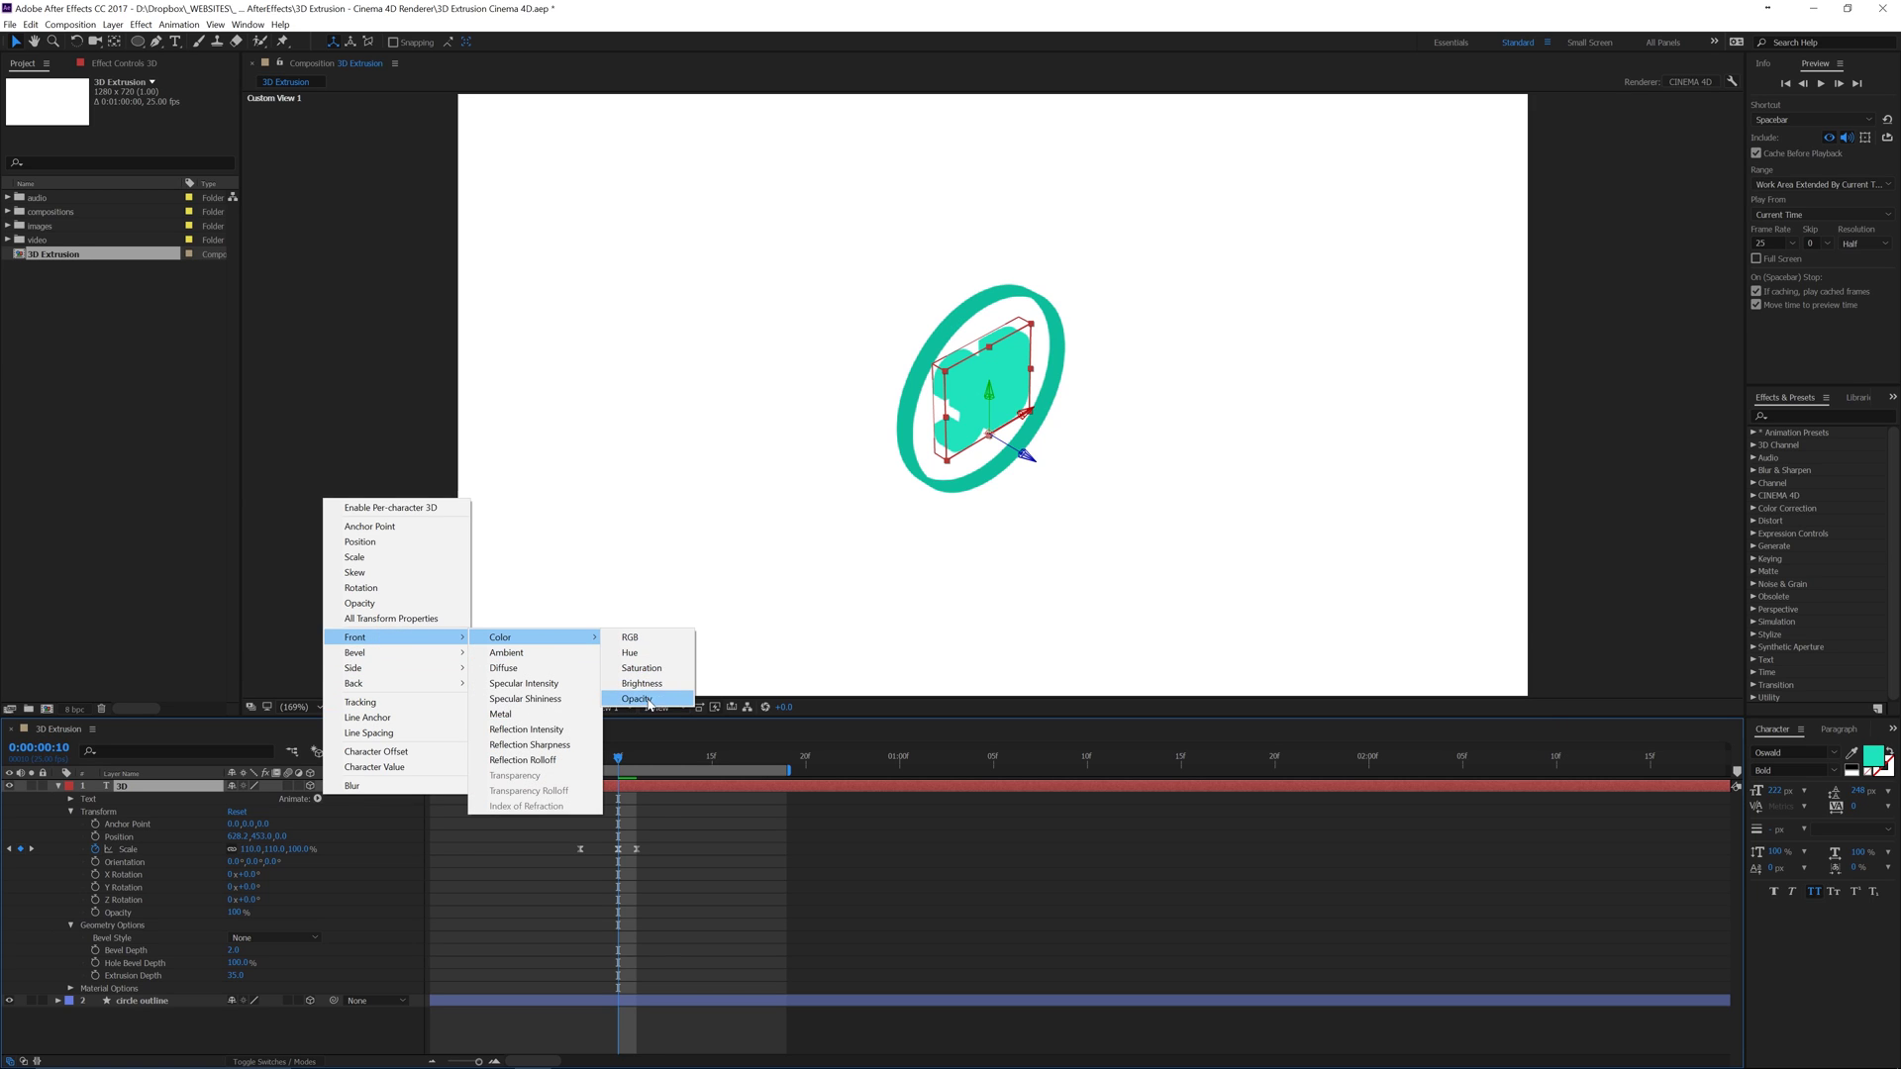
left_click(661, 671)
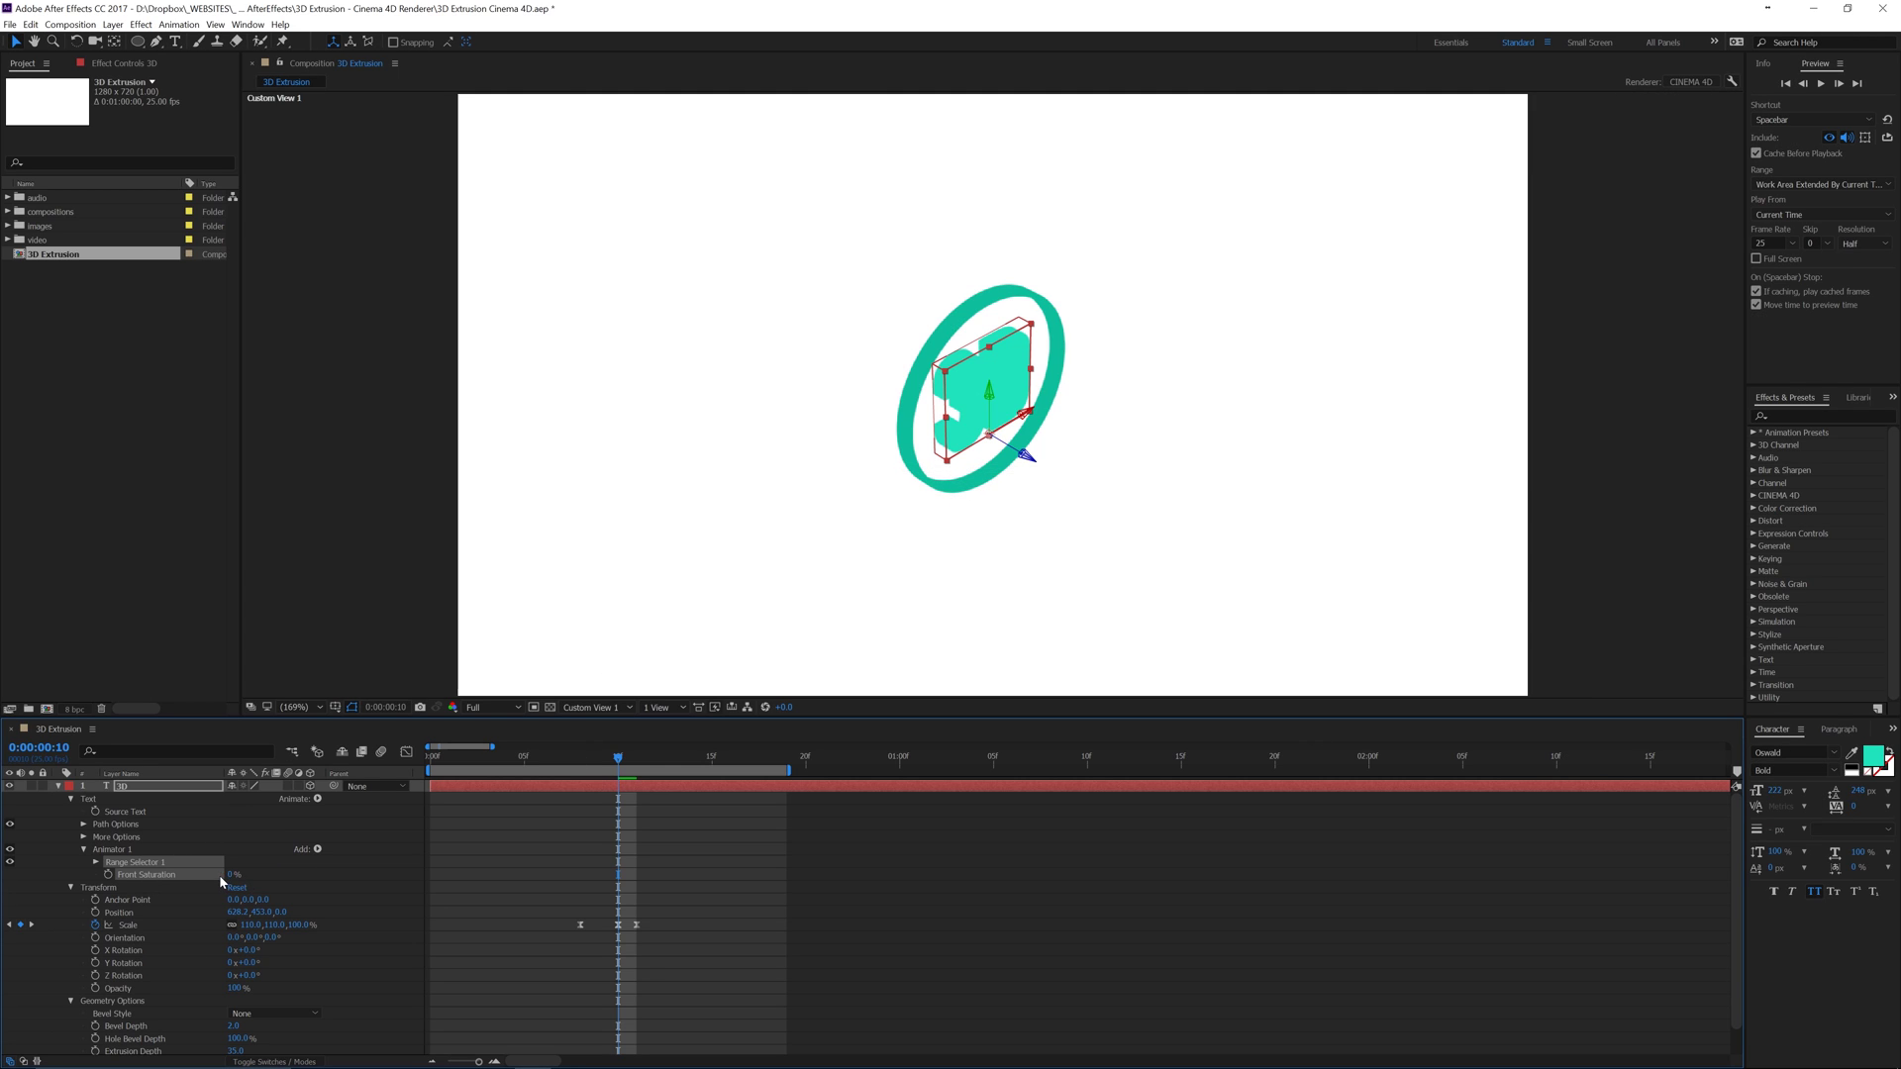
left_click_drag(234, 875, 163, 894)
left_click(121, 851)
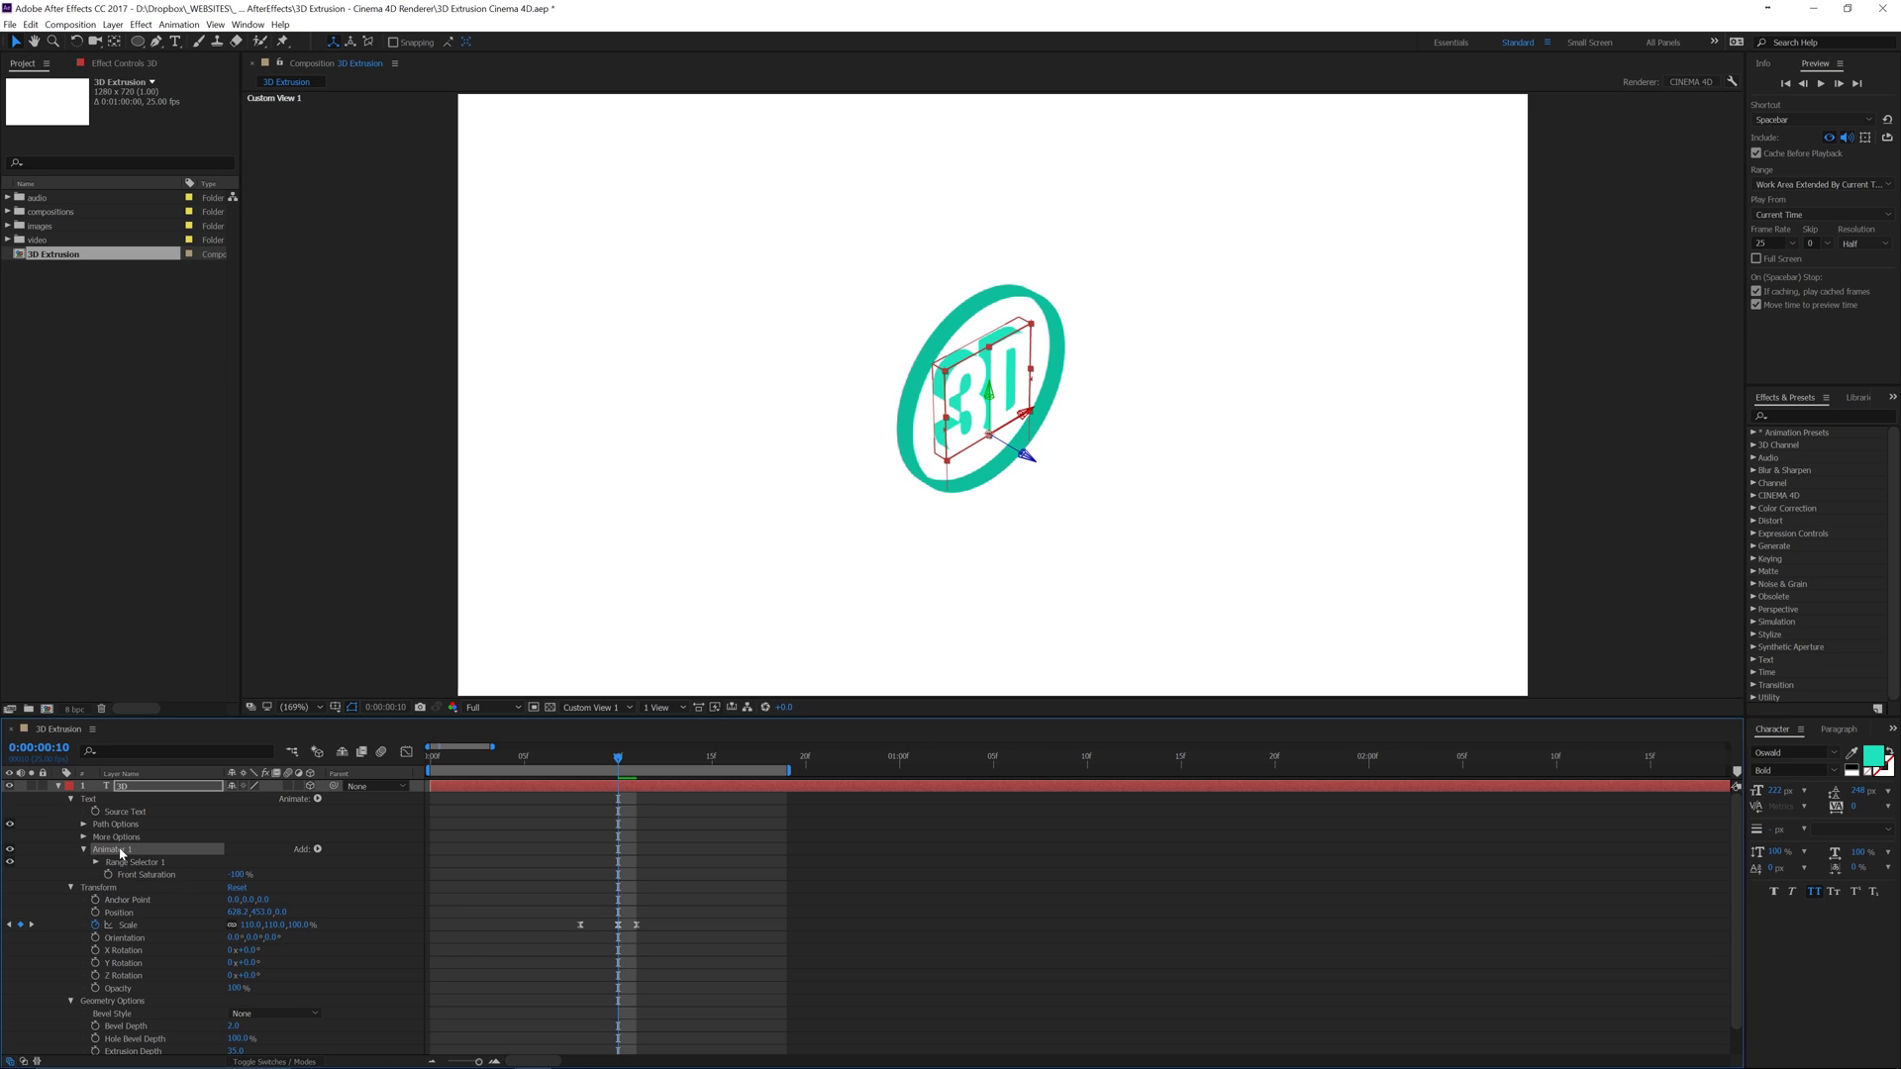
key("Delete")
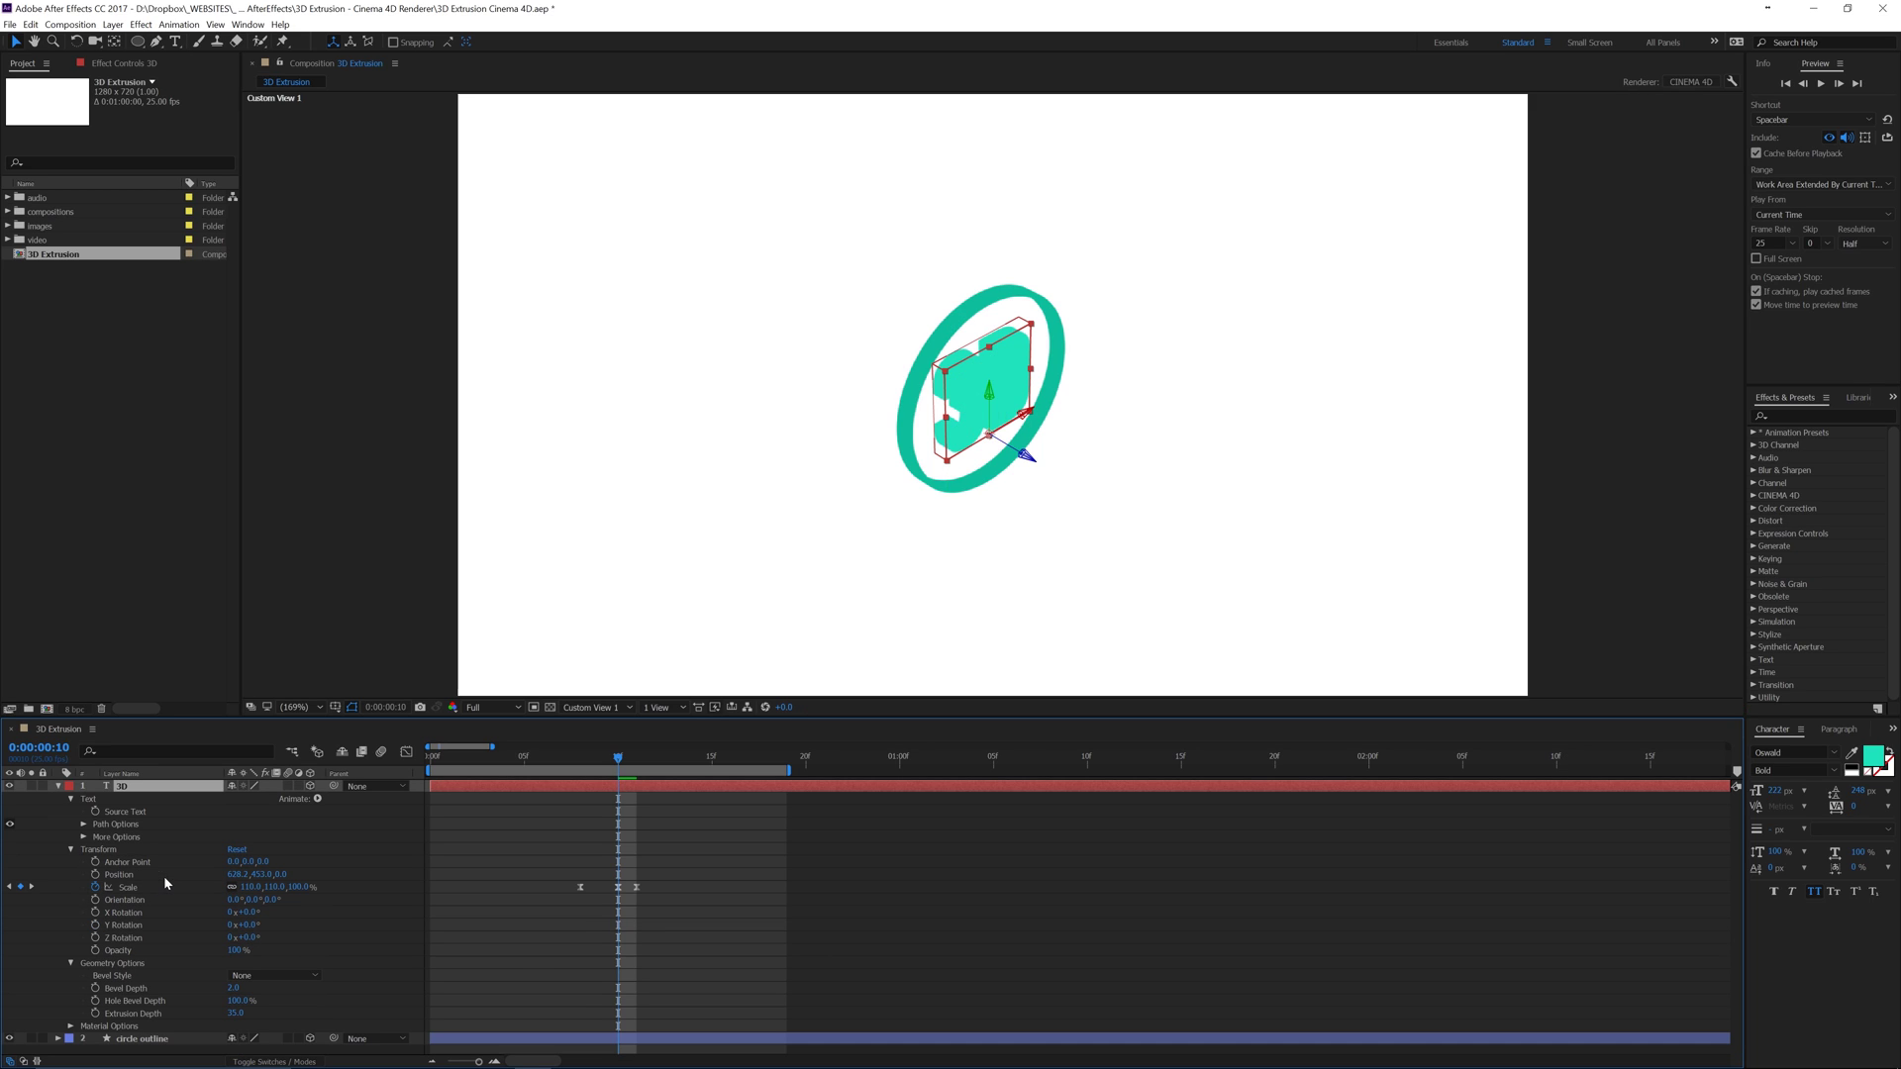
Step: Add a front RGB color animator to the 3D text and sample the teal from the artwork
left_click(317, 798)
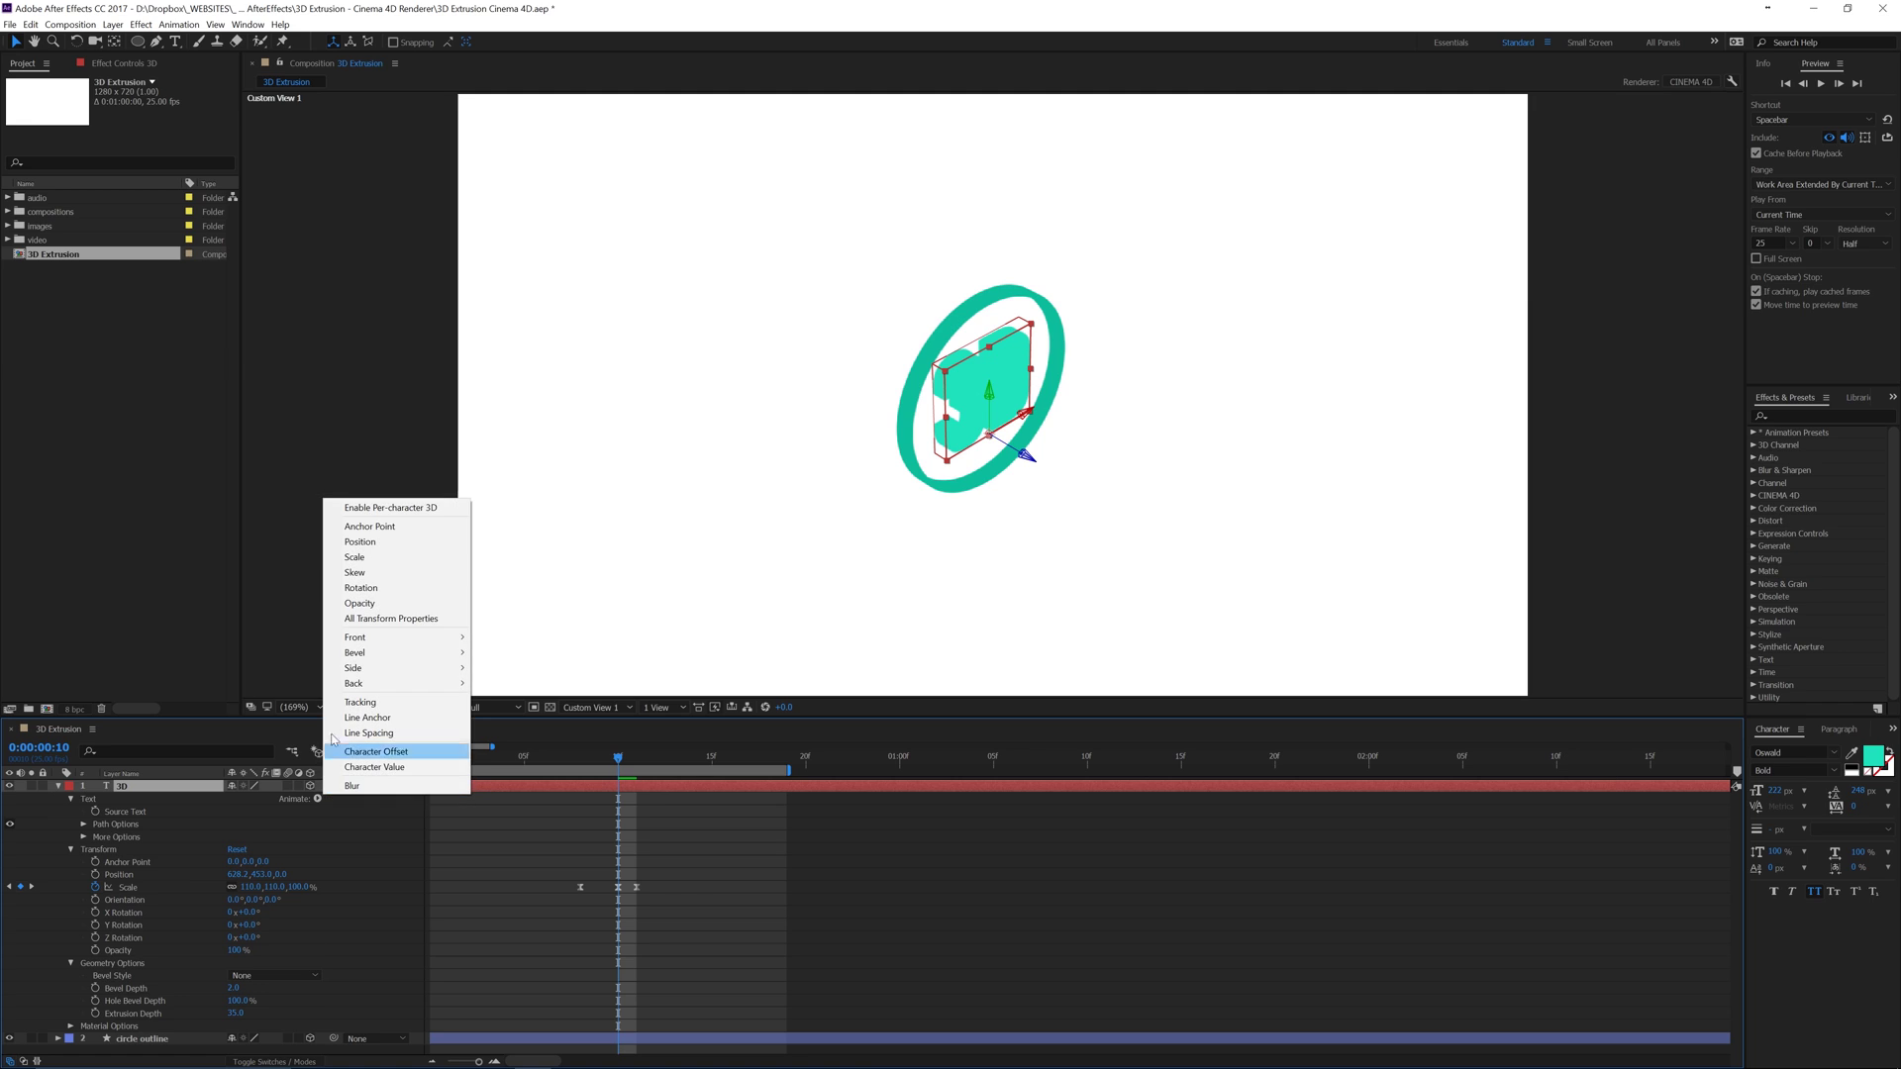
mouse_move(420, 638)
mouse_move(510, 640)
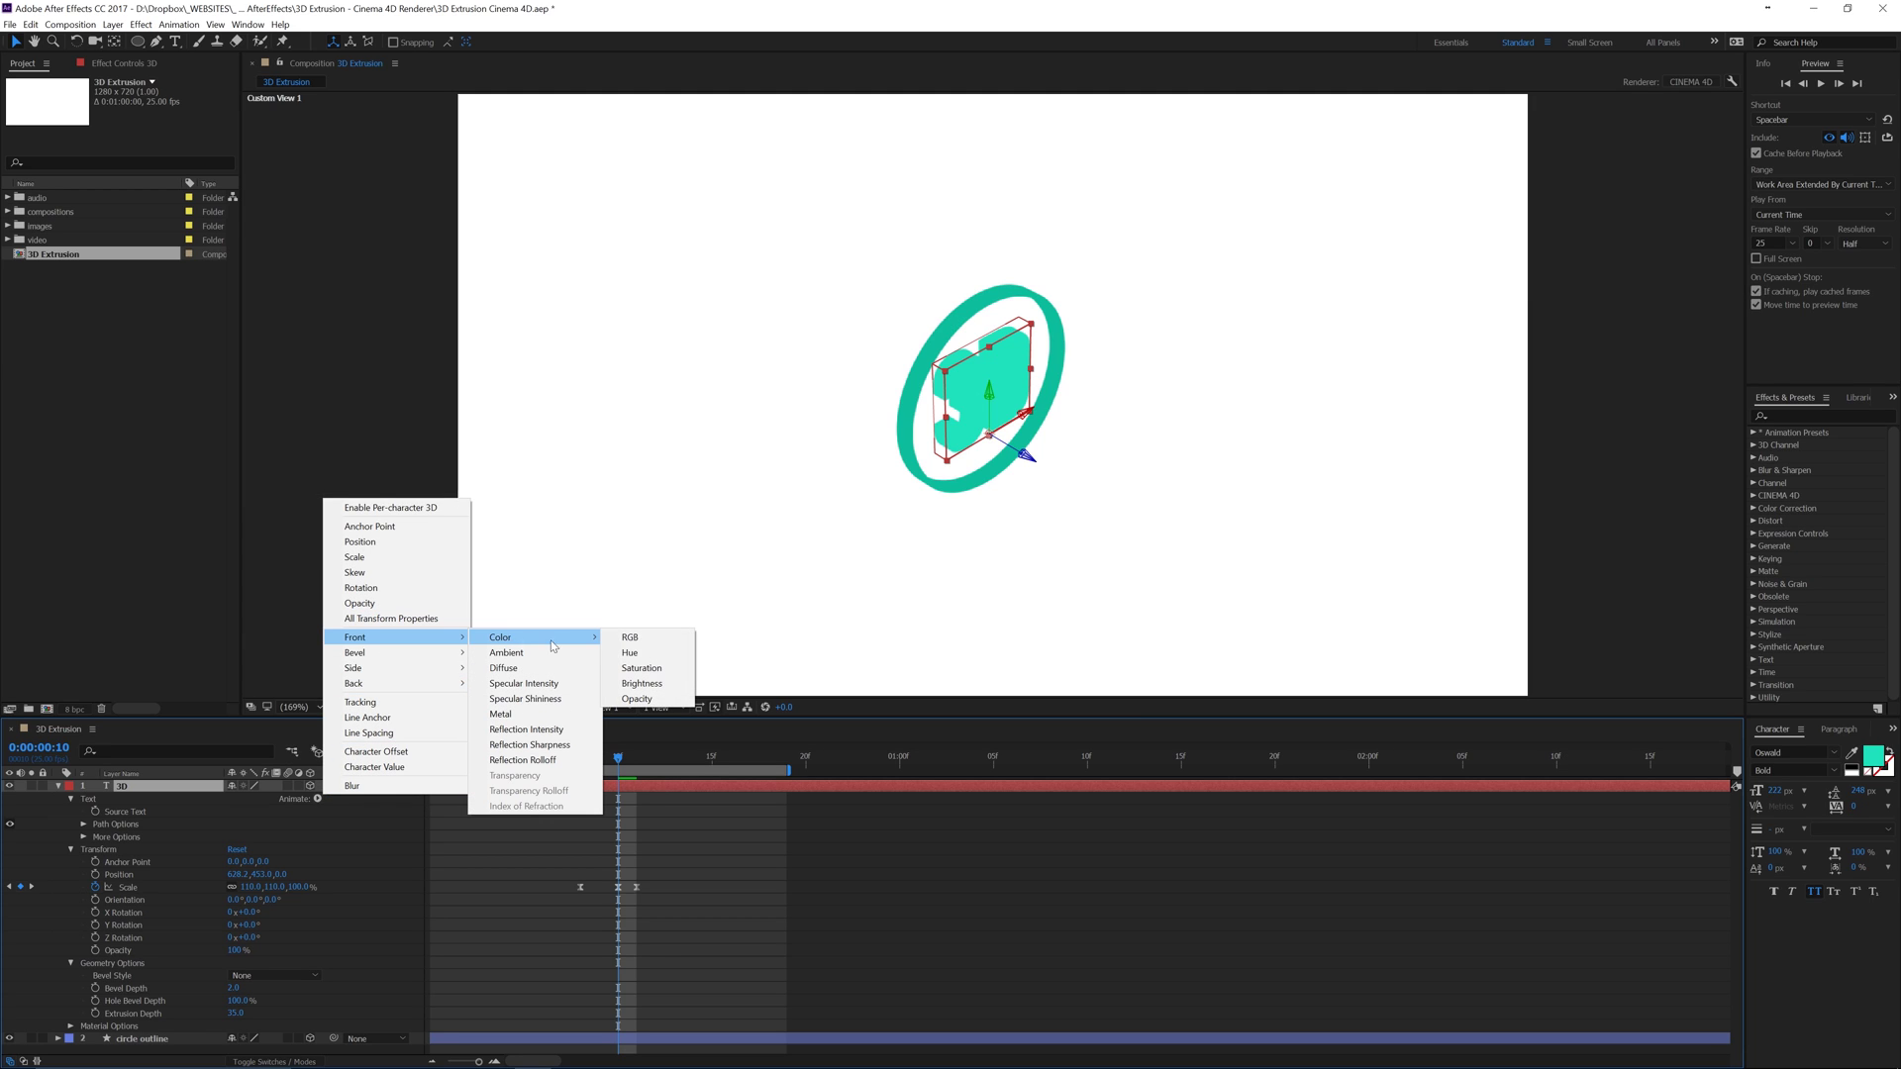
left_click(649, 637)
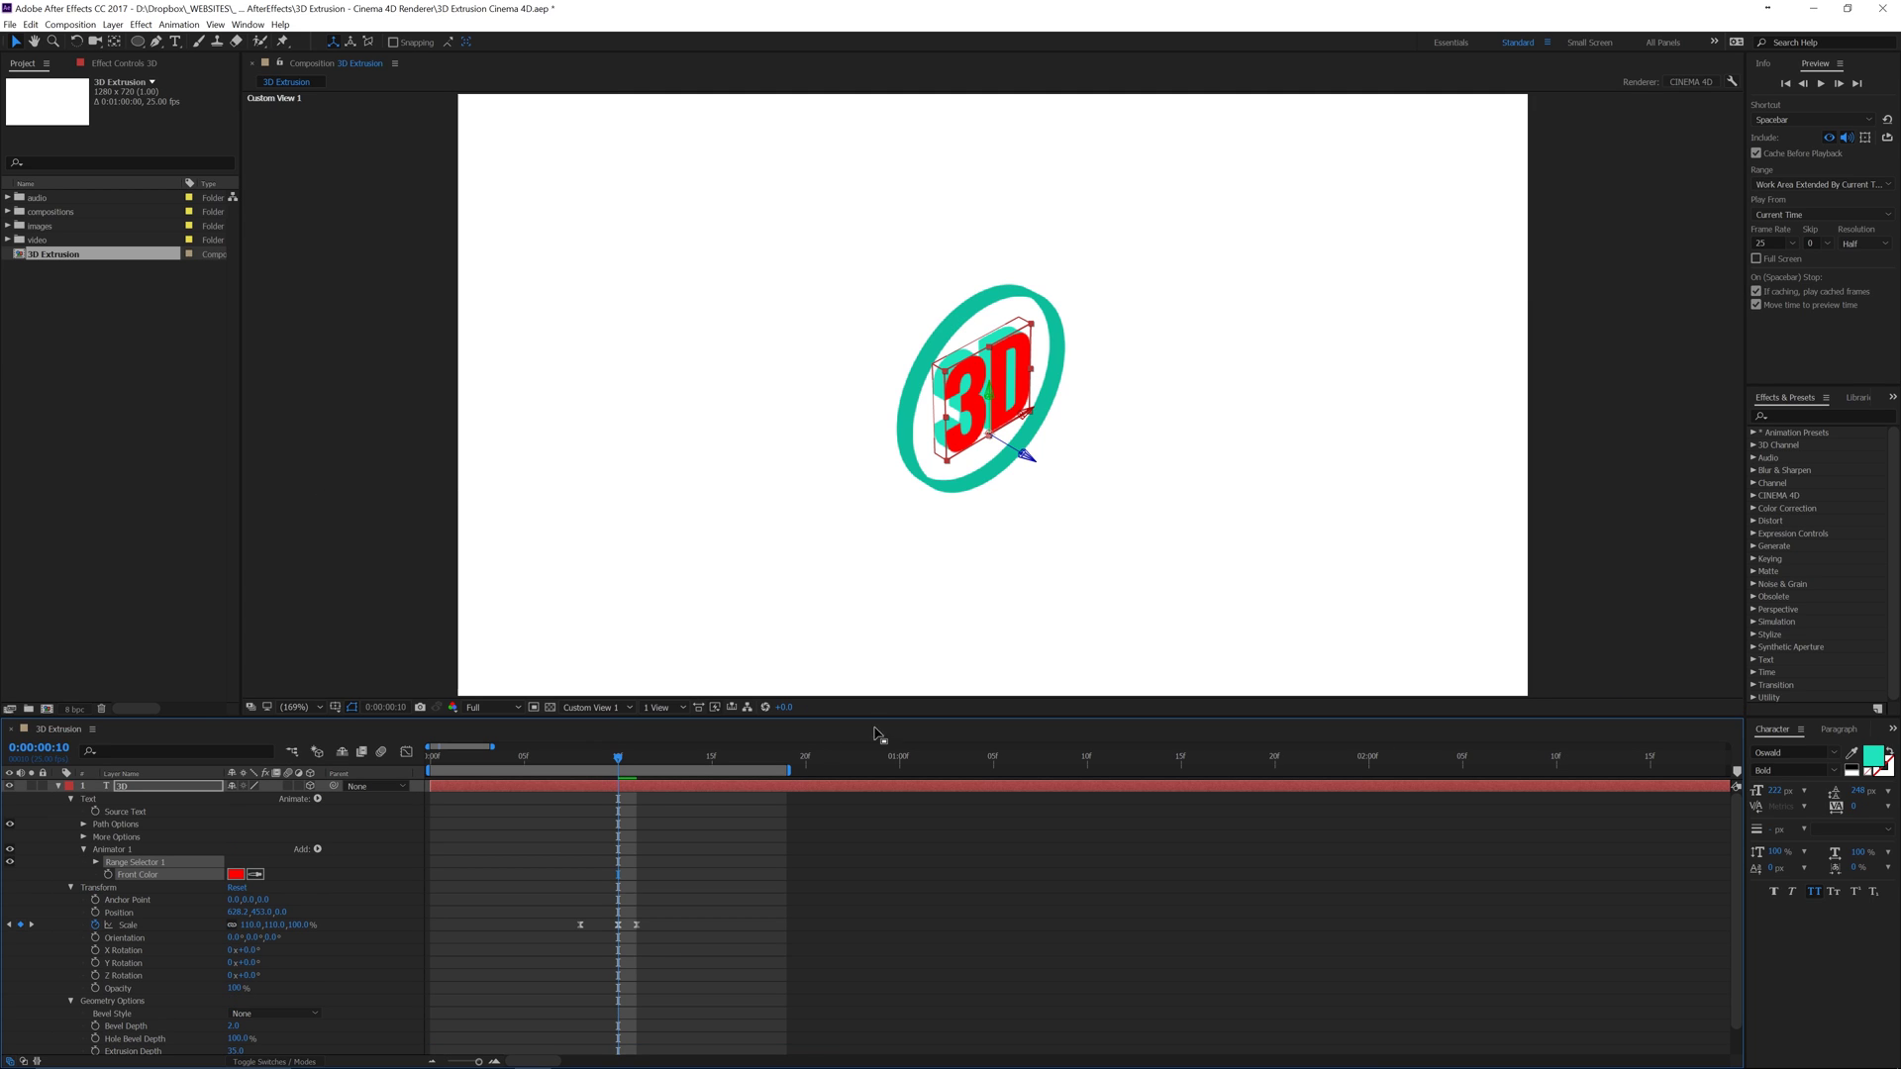
left_click(251, 876)
left_click(1015, 358)
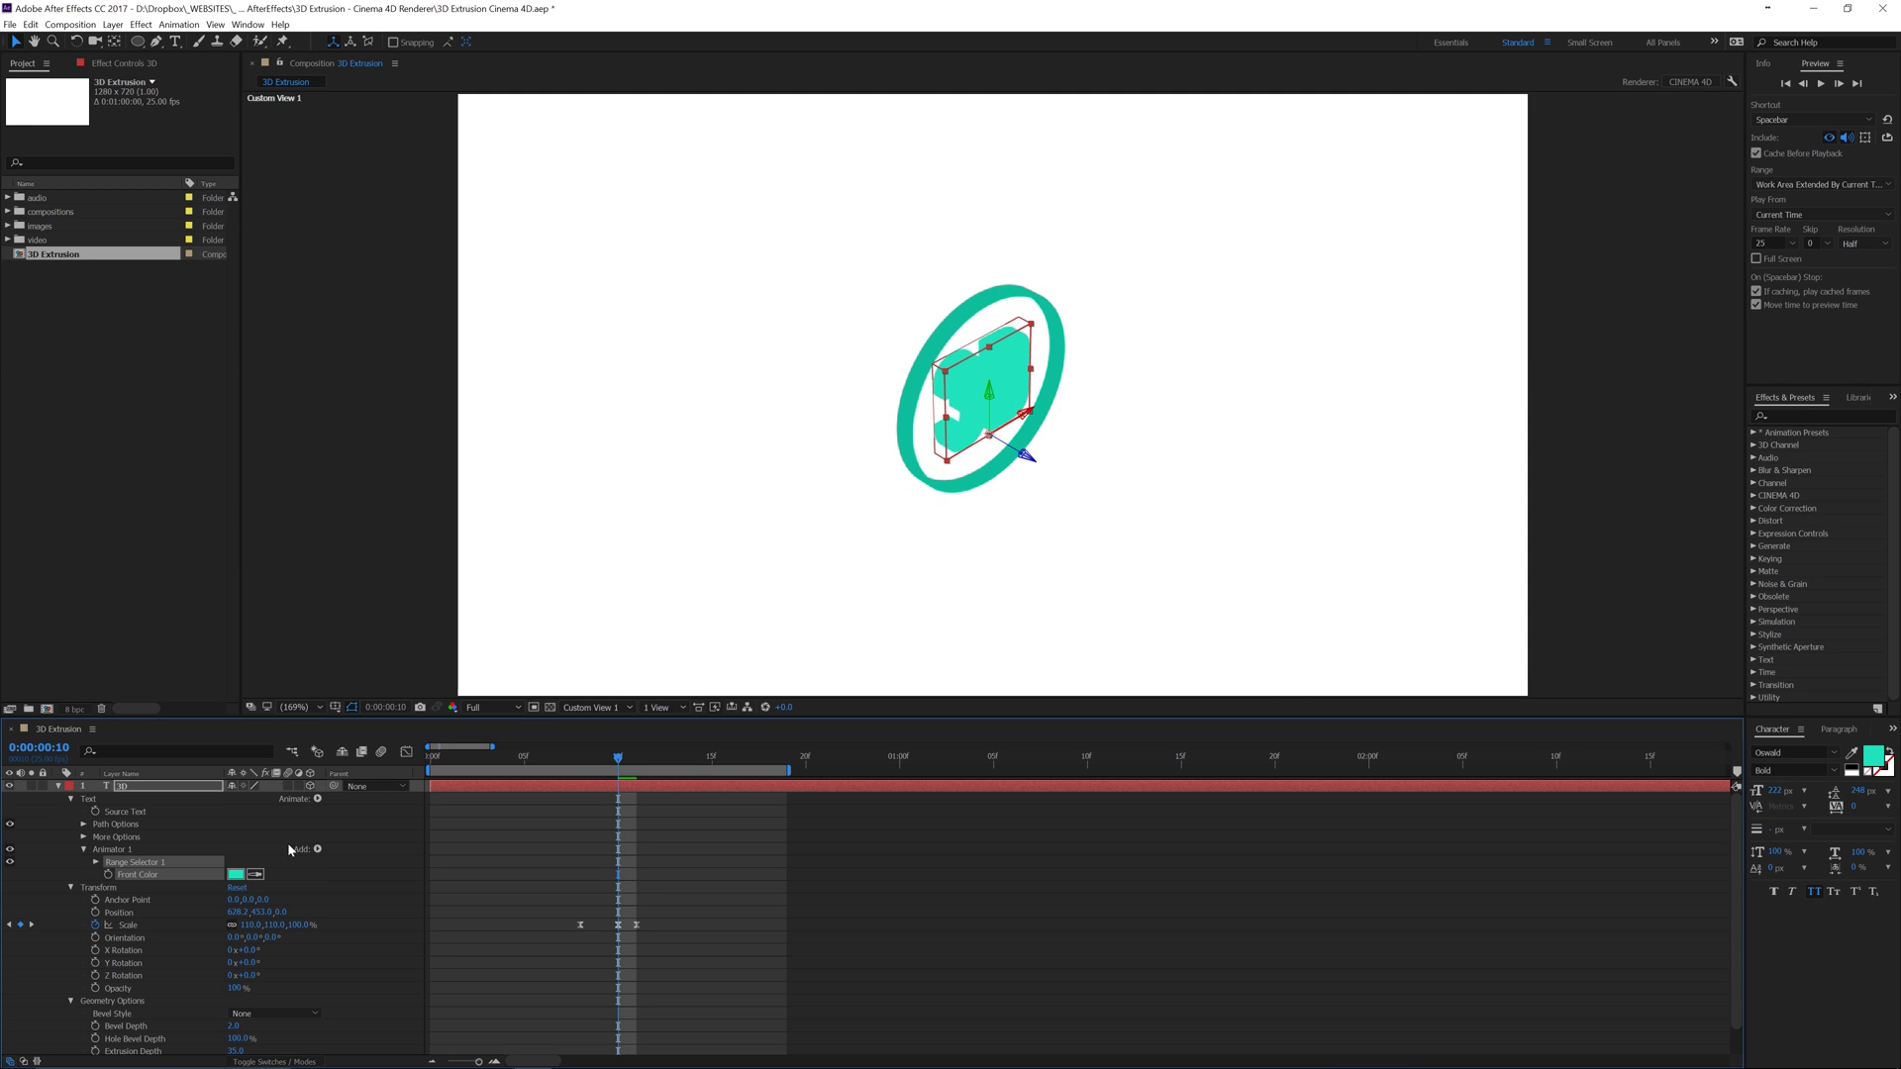
Step: Darken the text animator's front color to 1BAF91
left_click(235, 875)
left_click_drag(1277, 651, 1275, 689)
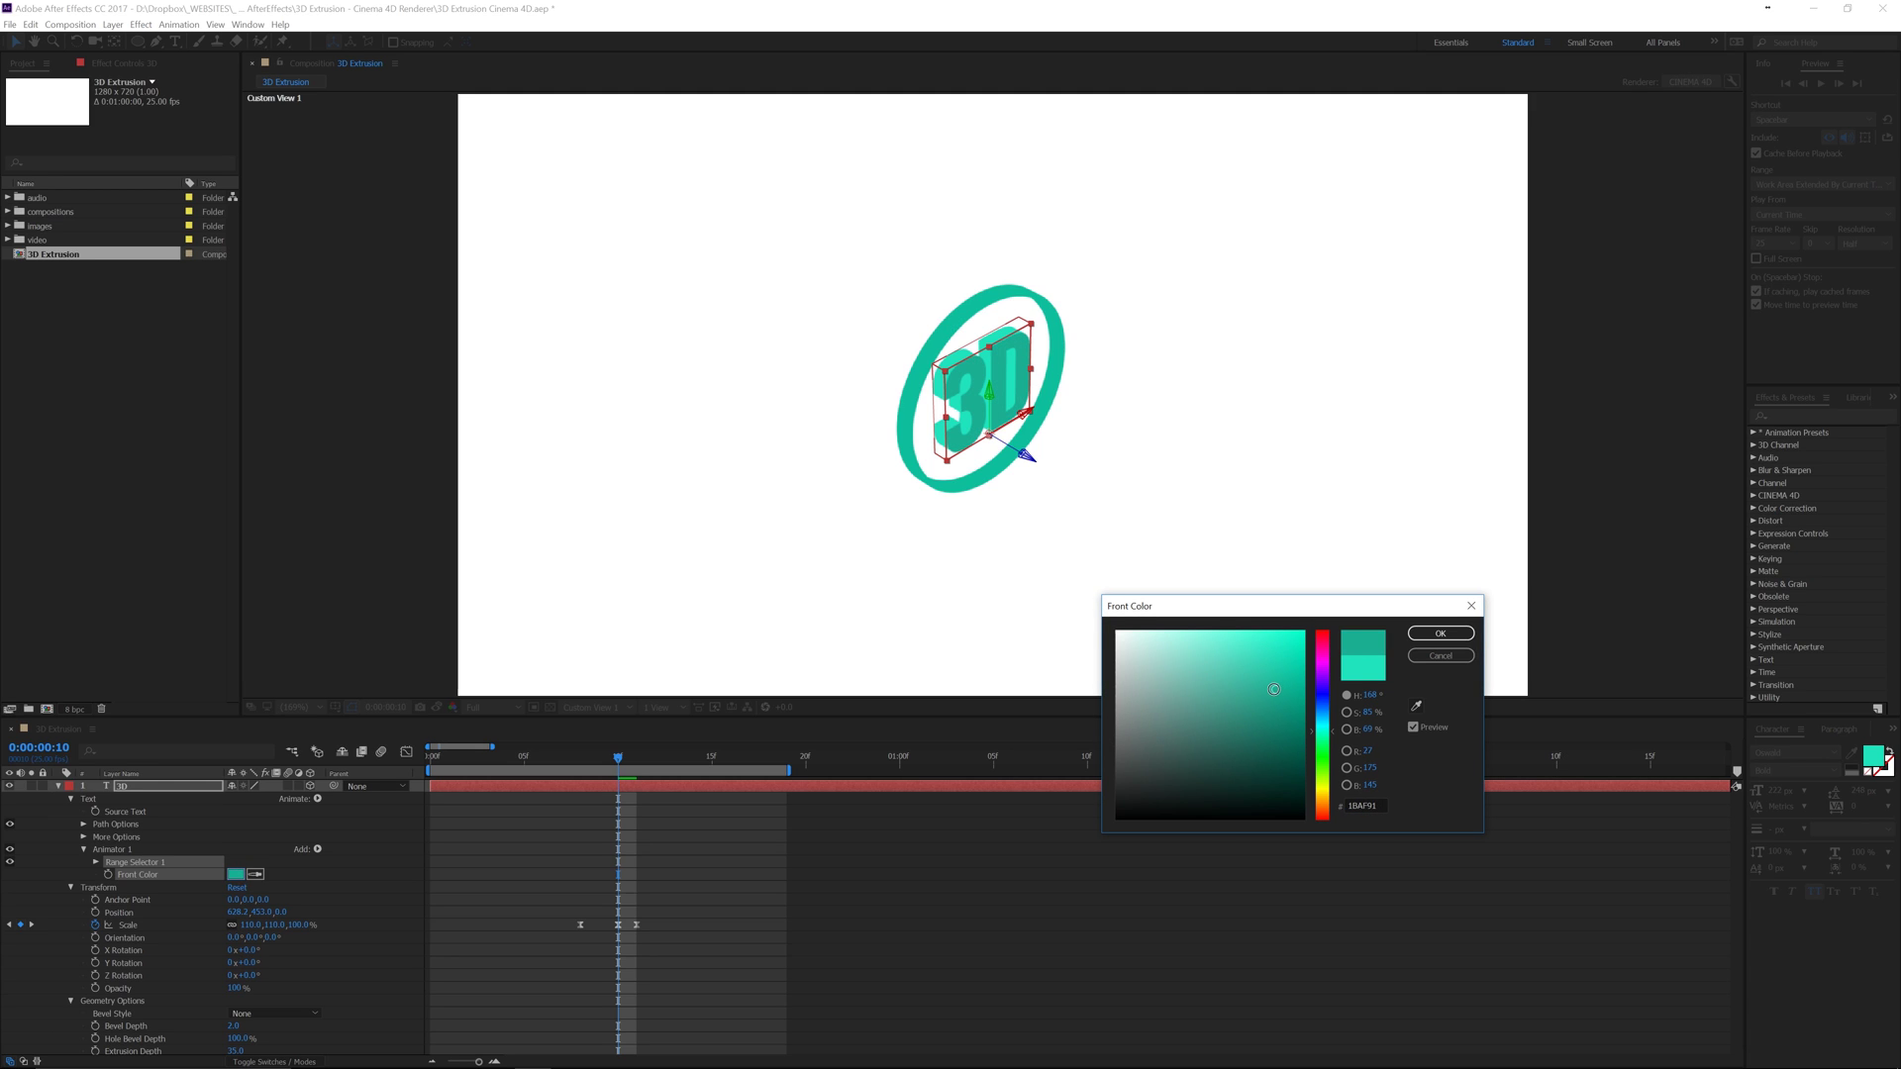
left_click(1441, 634)
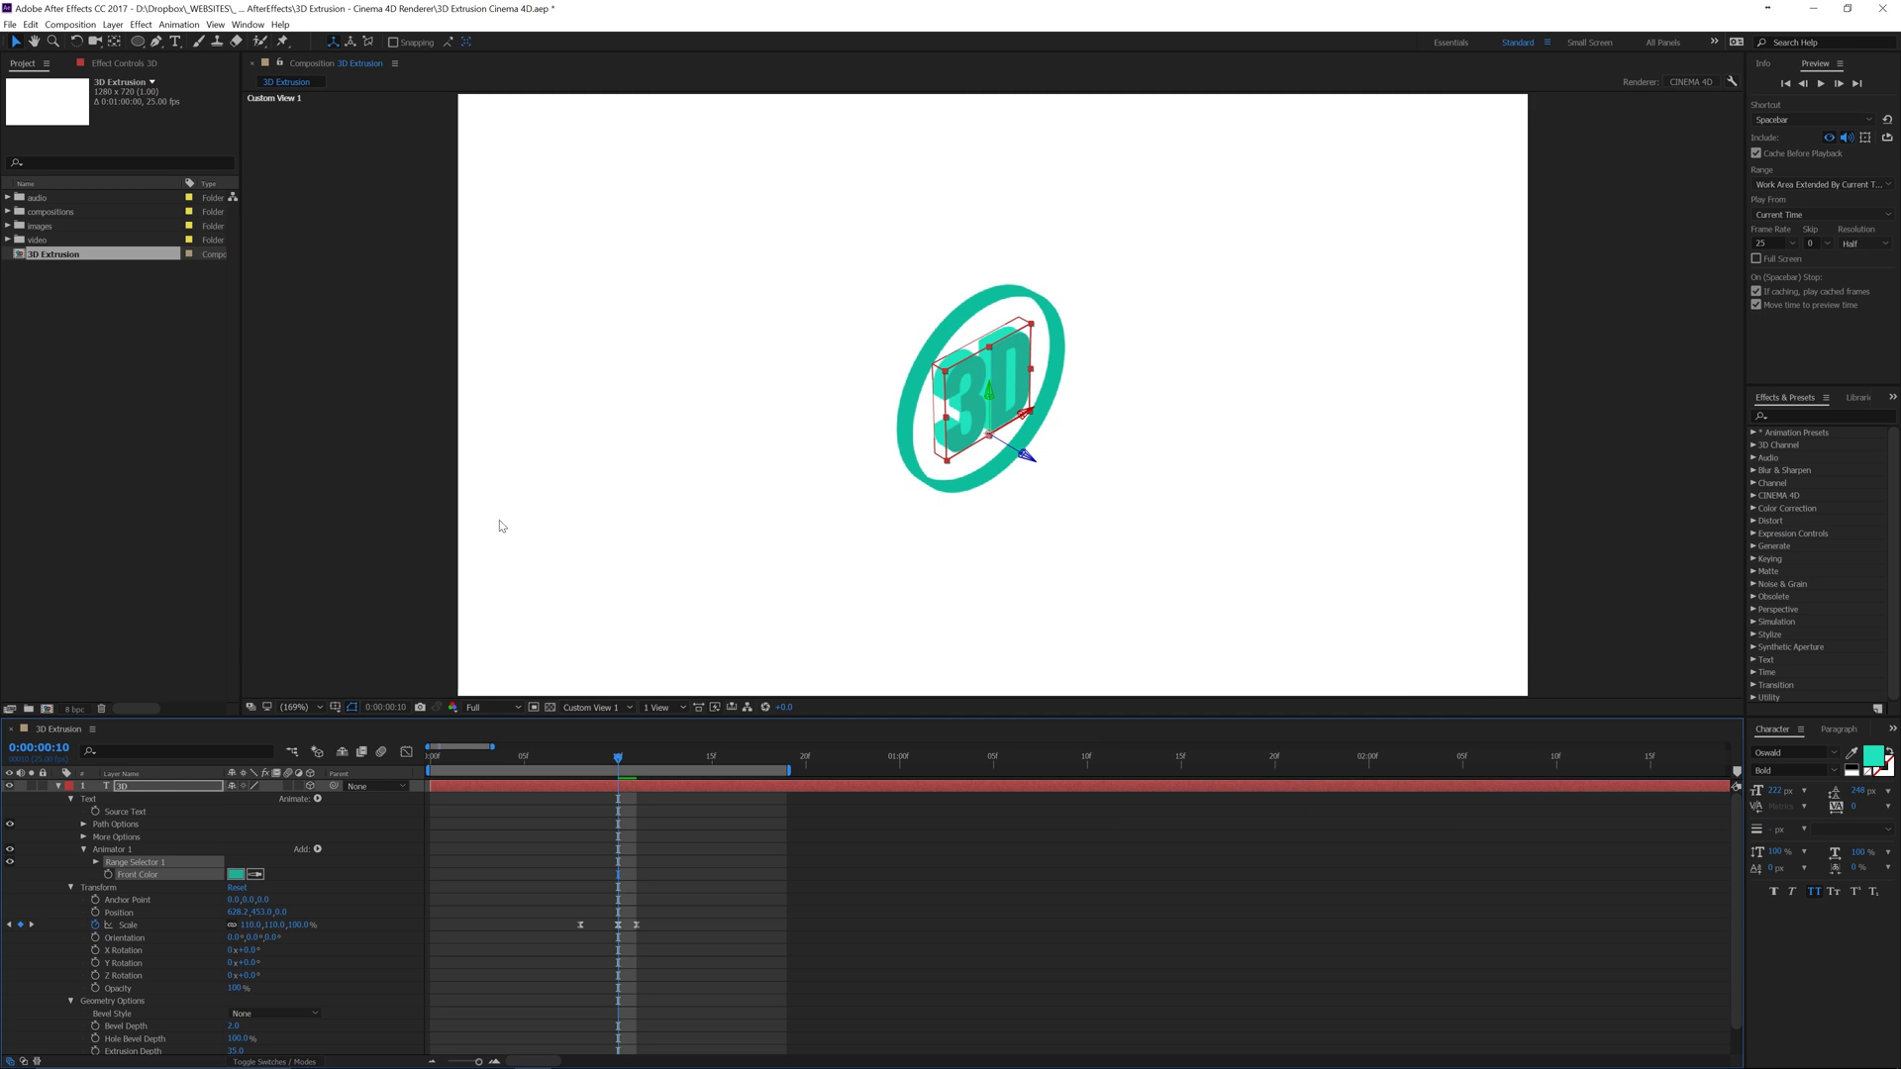
left_click(293, 557)
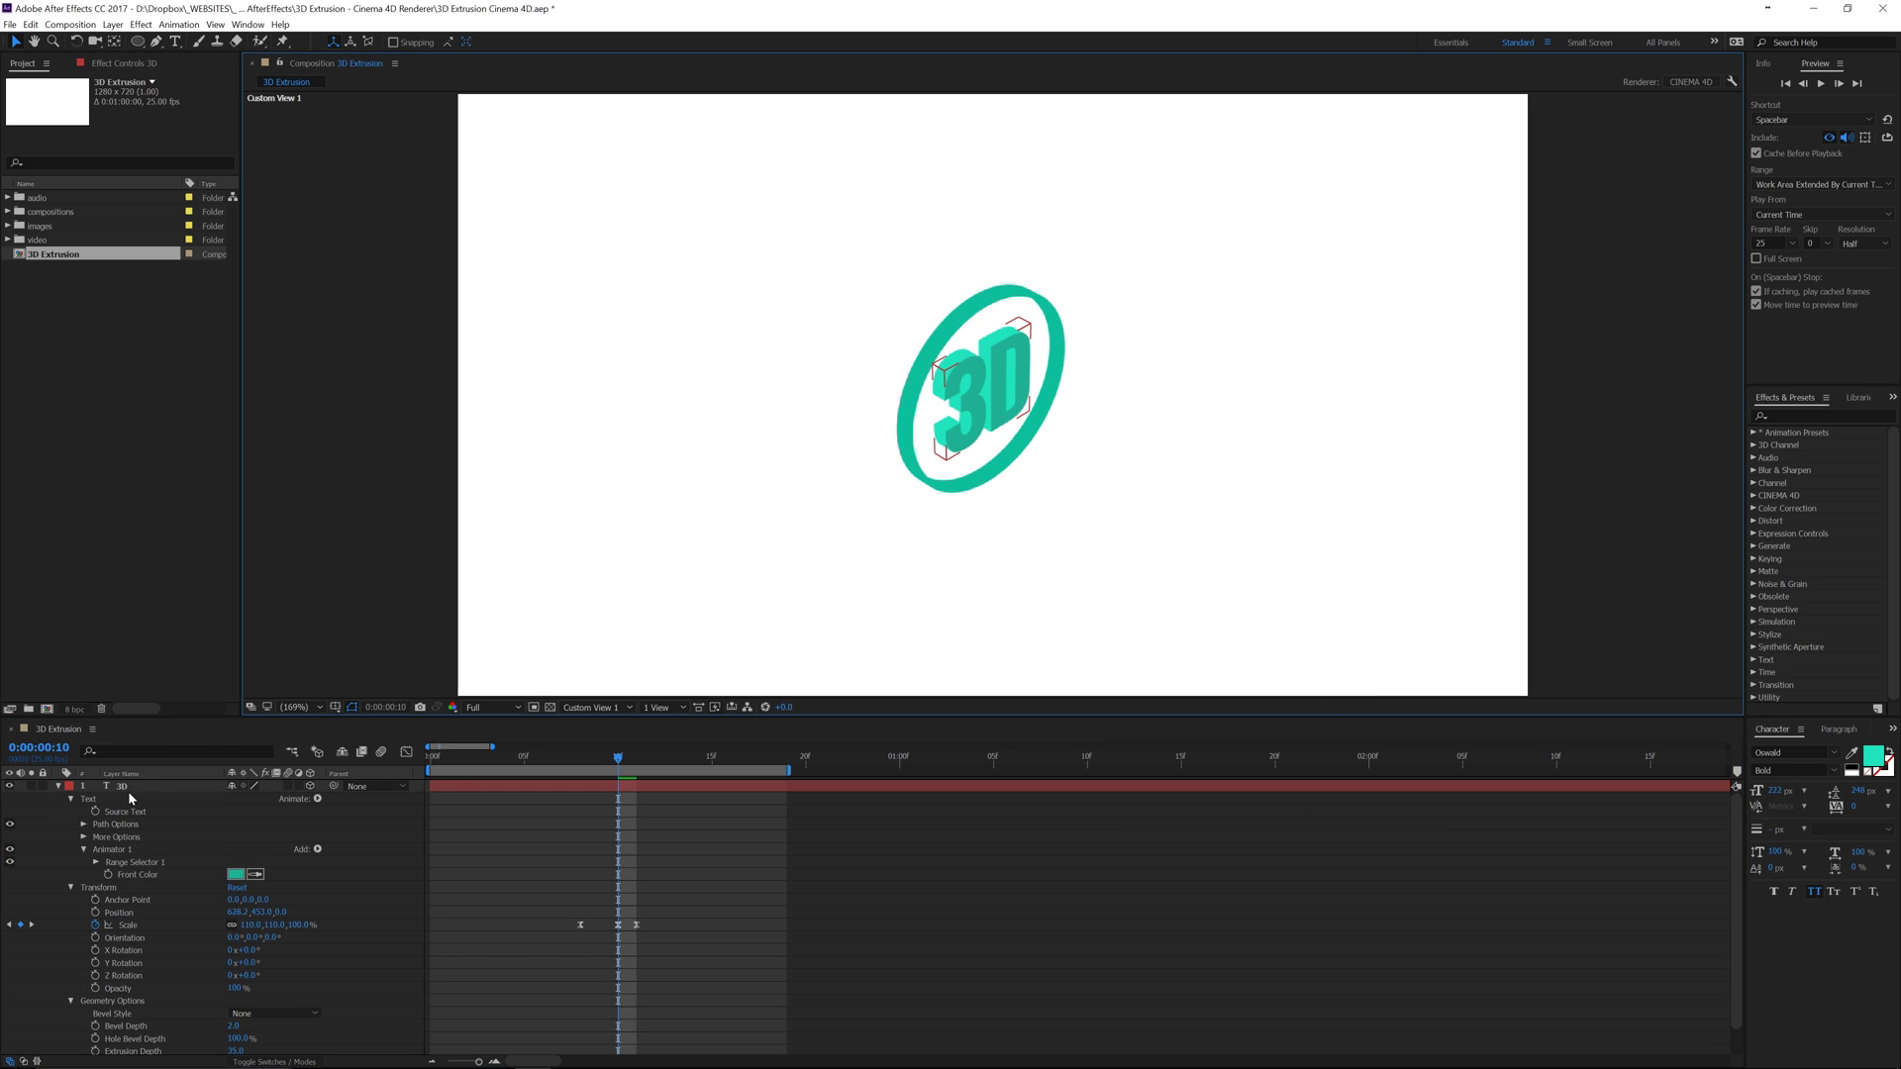
Step: Delete the front color animator from the 3D text and collapse the layer's properties
left_click(124, 850)
key("Delete")
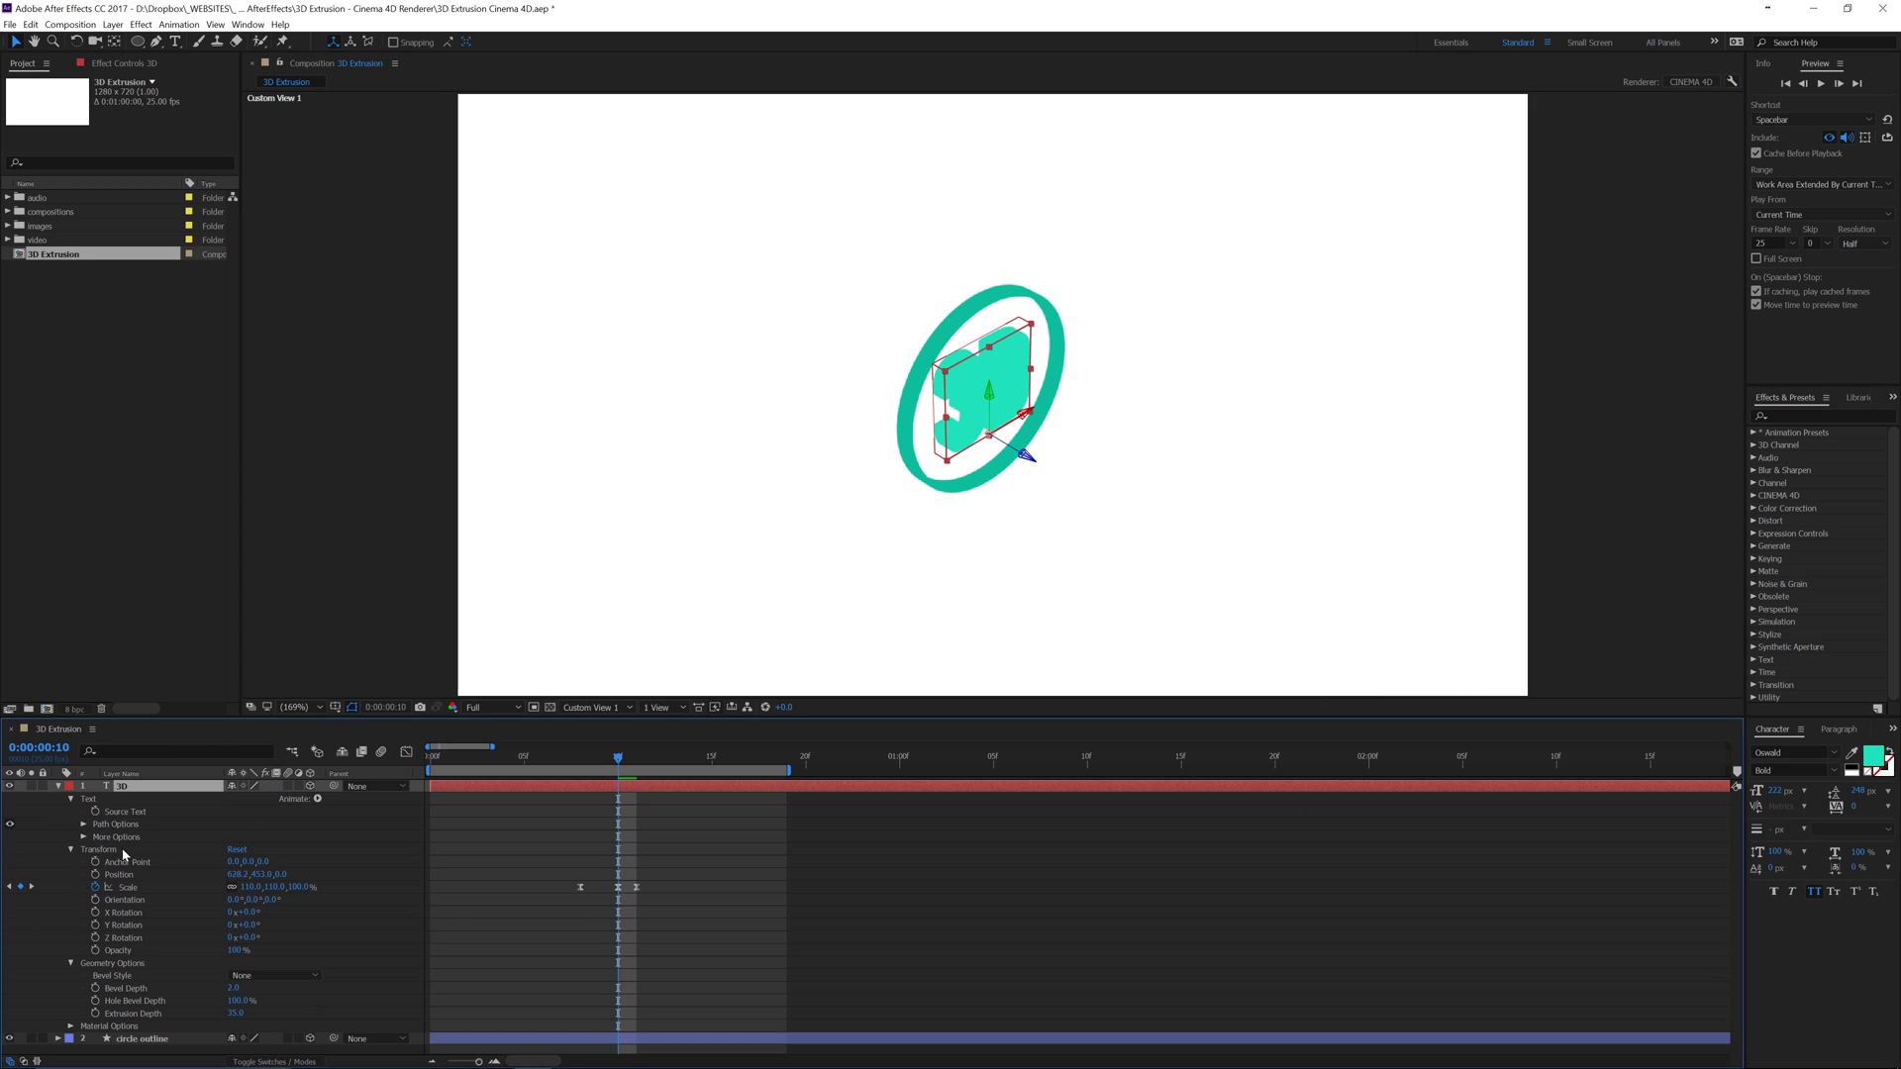
left_click(58, 787)
left_click(182, 904)
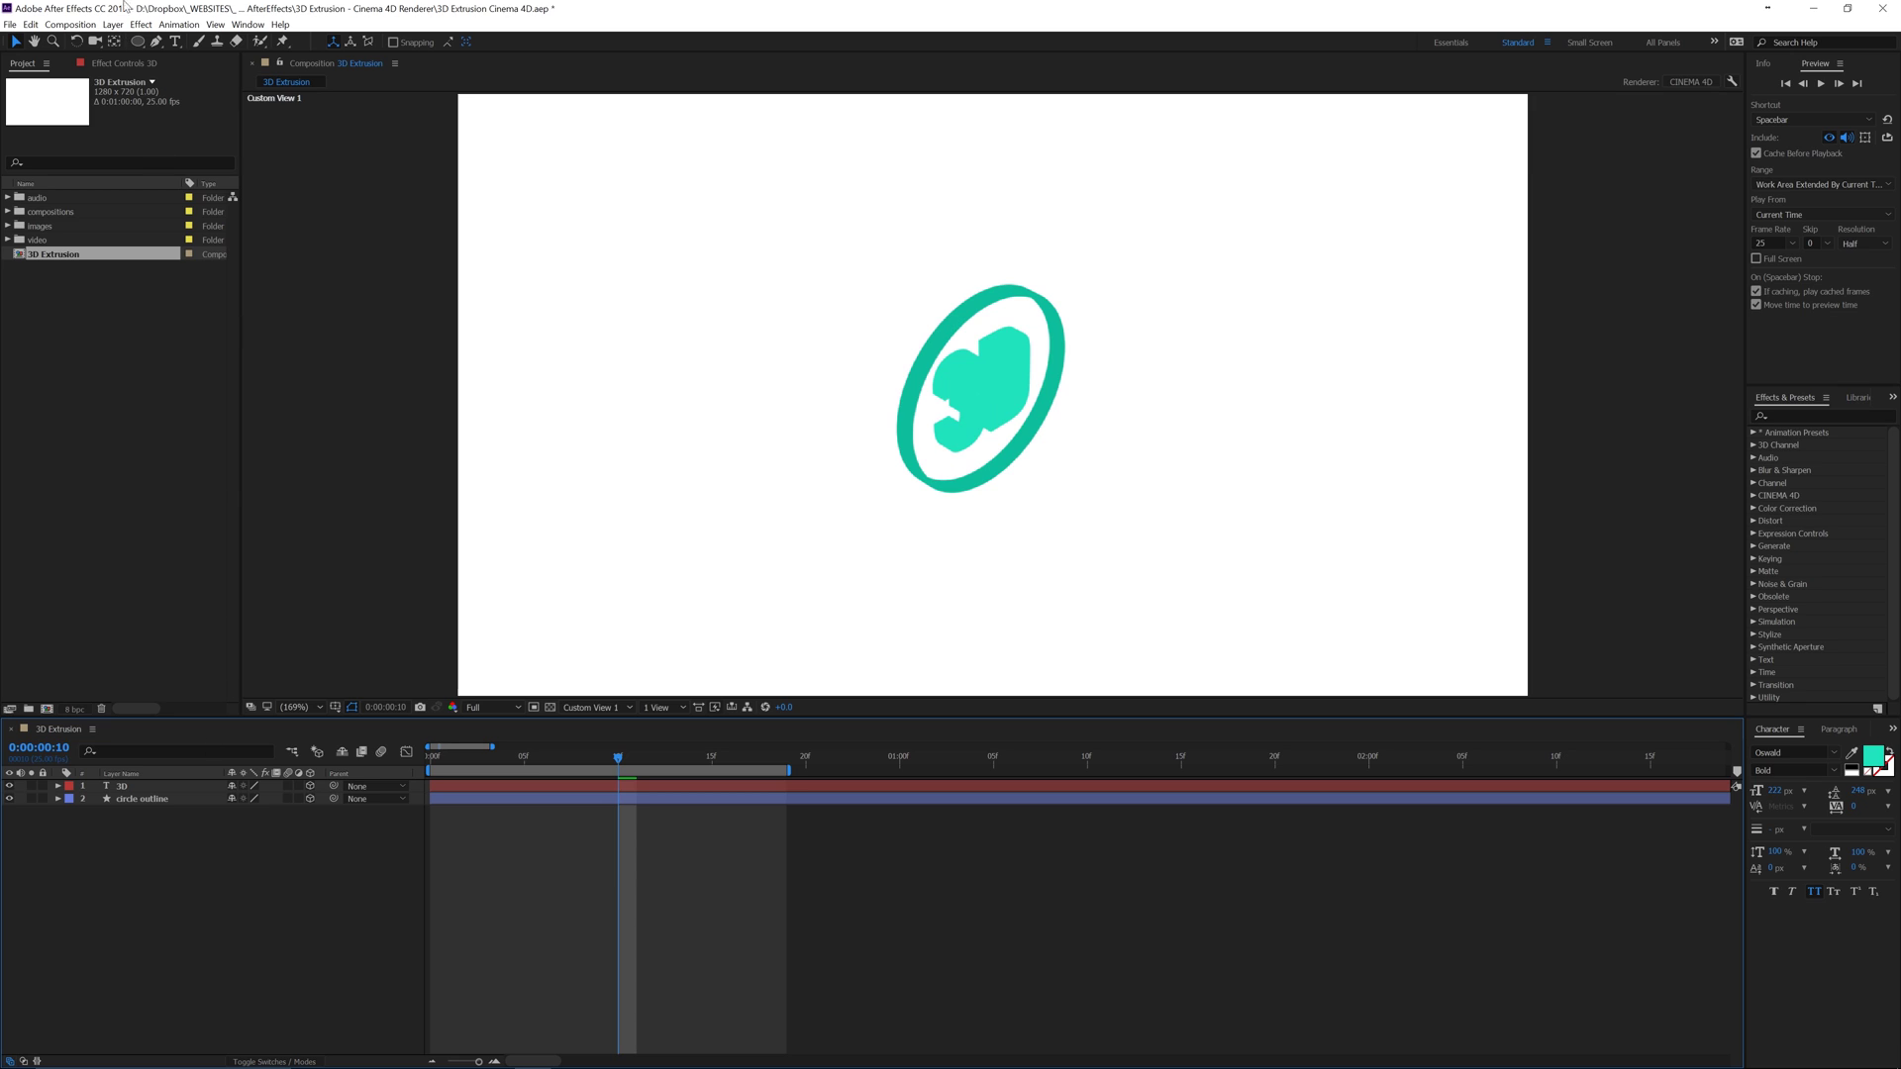
Step: Start a new spot light layer and change its light color to a pale cyan
left_click(113, 25)
mouse_move(133, 41)
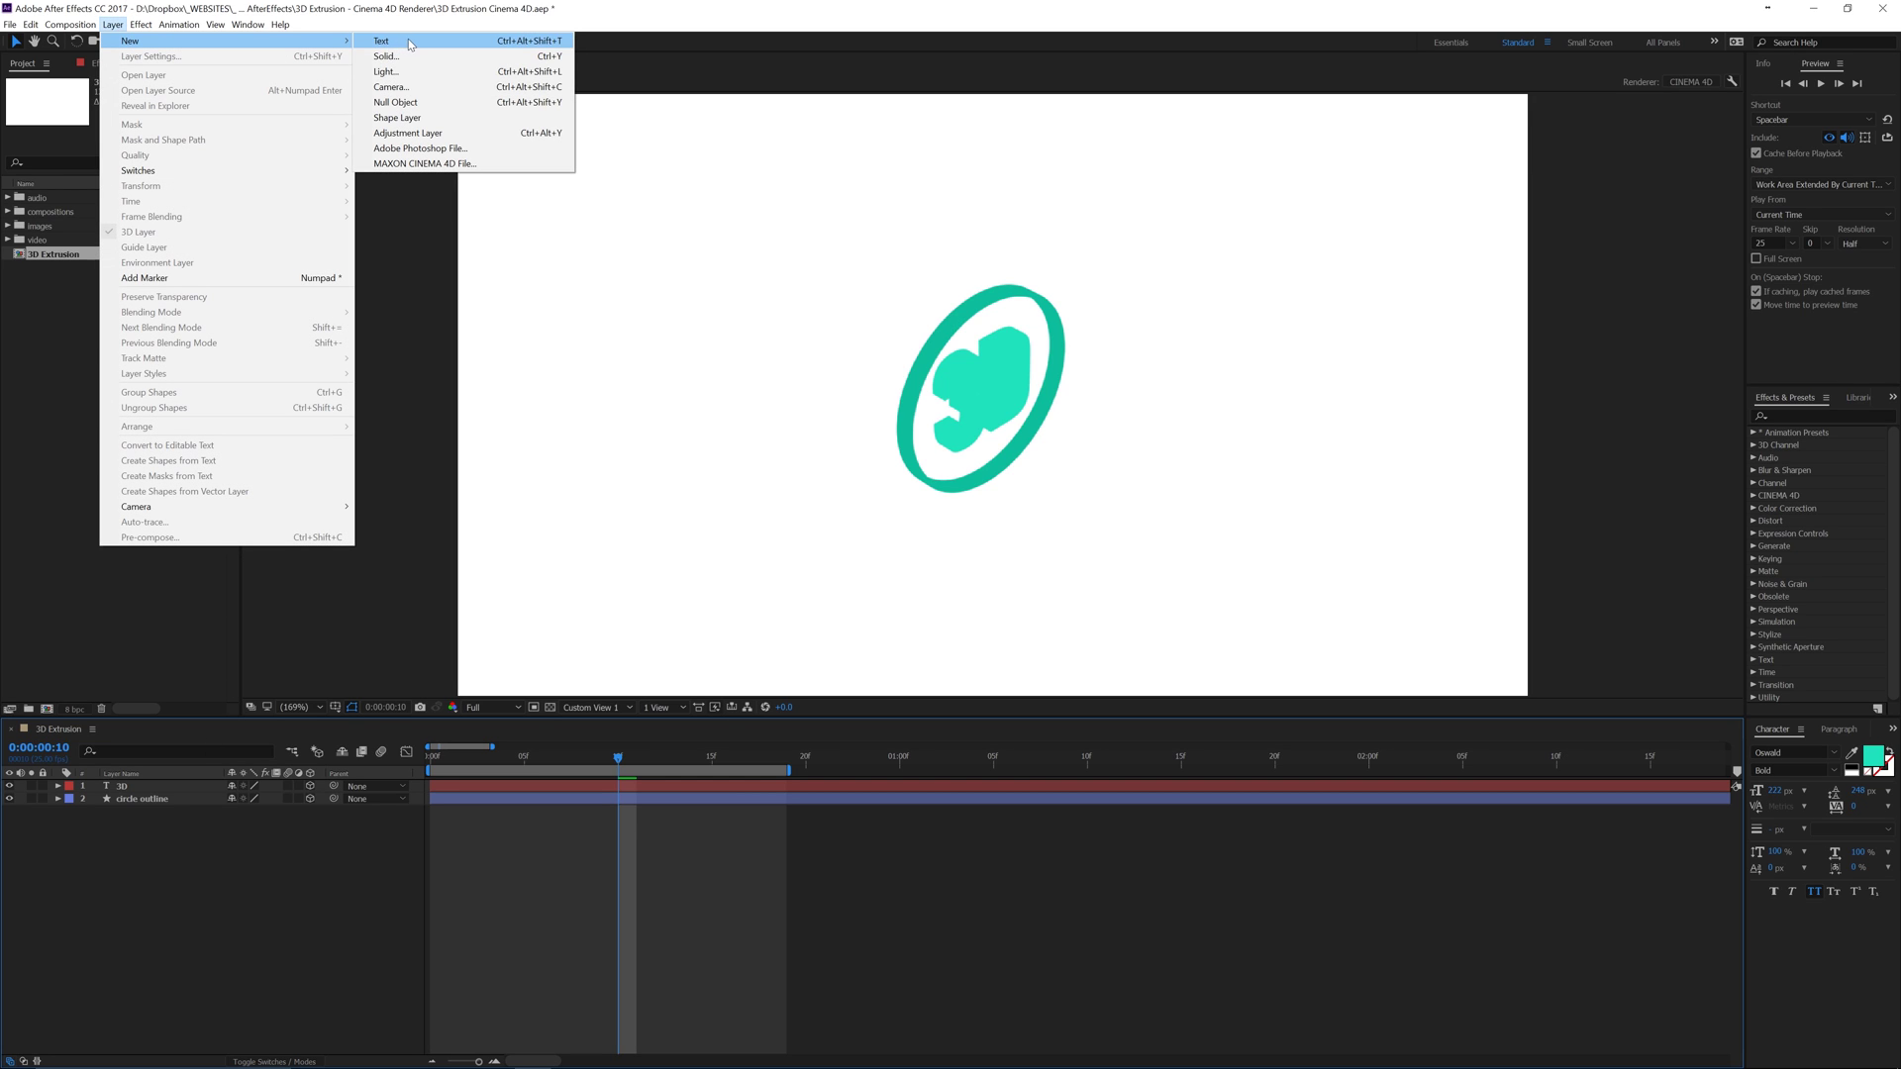
left_click(401, 72)
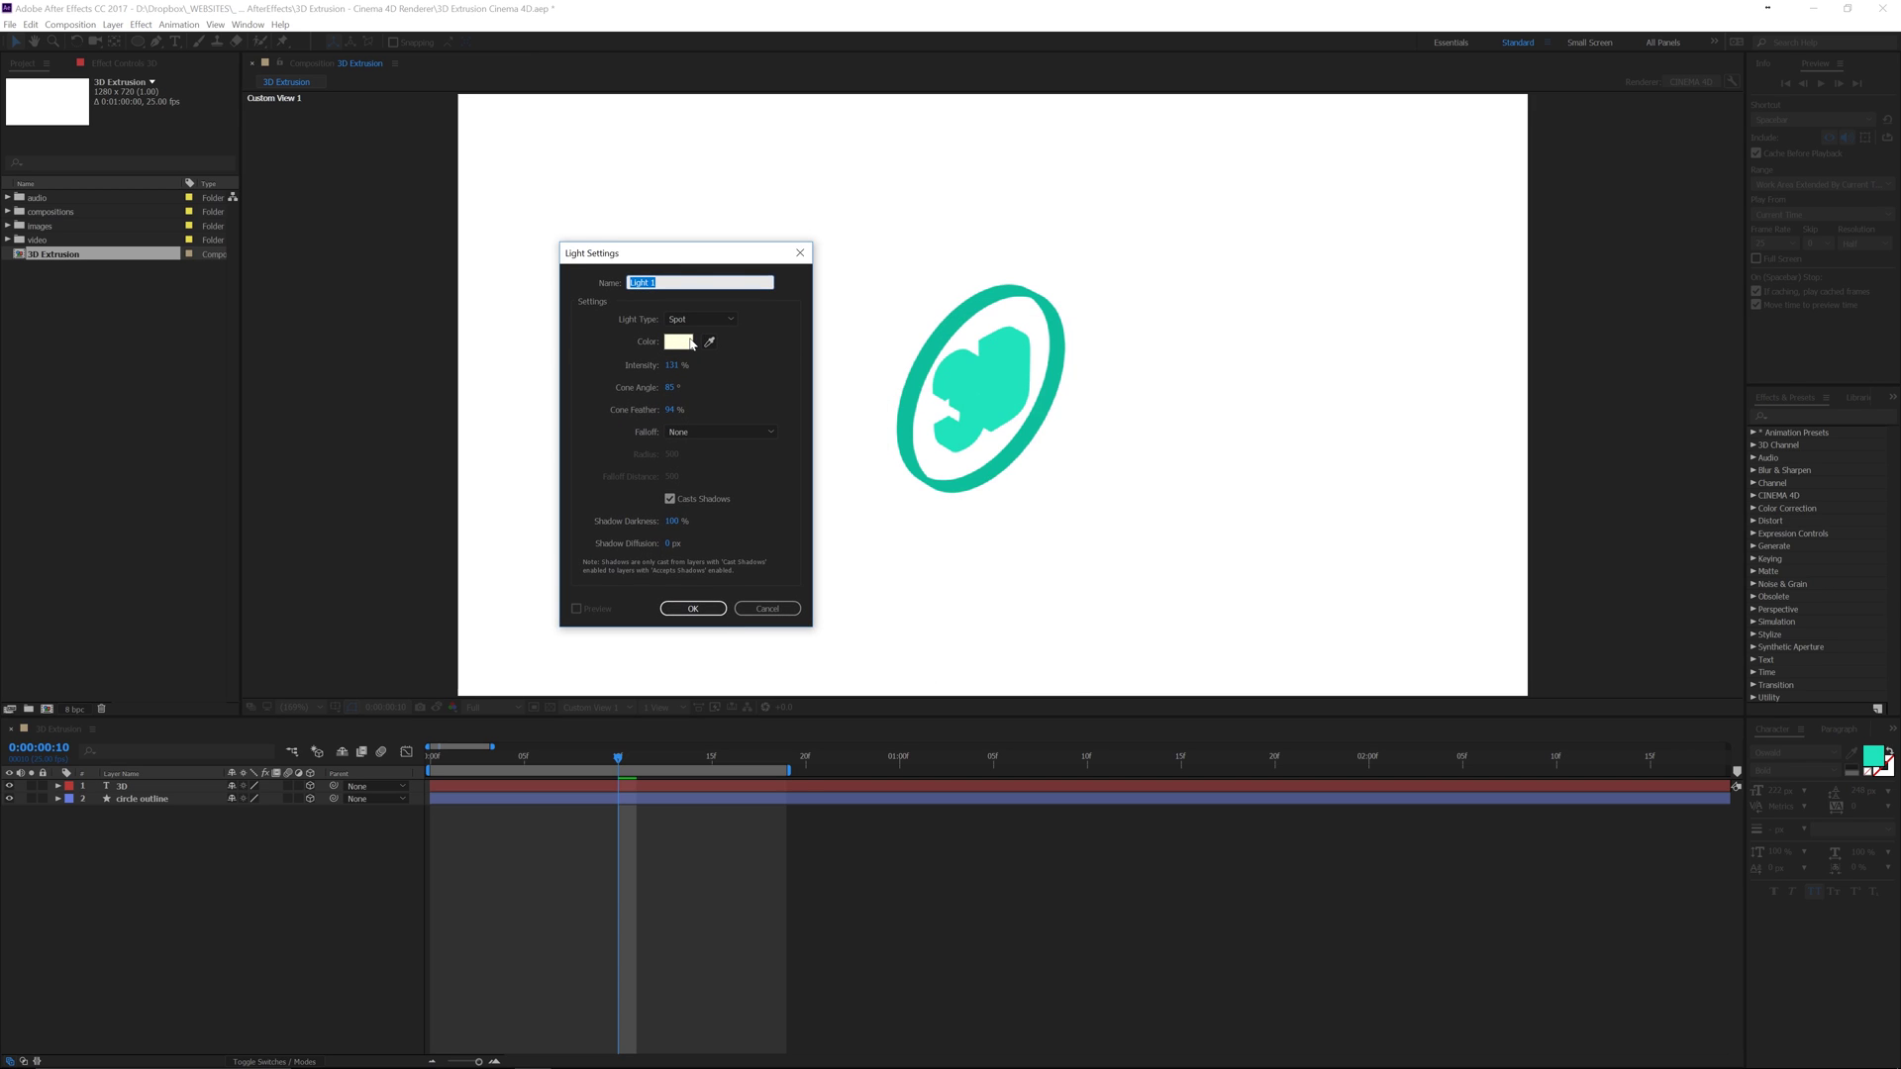
left_click(693, 346)
left_click_drag(1322, 788, 1322, 725)
left_click(1149, 631)
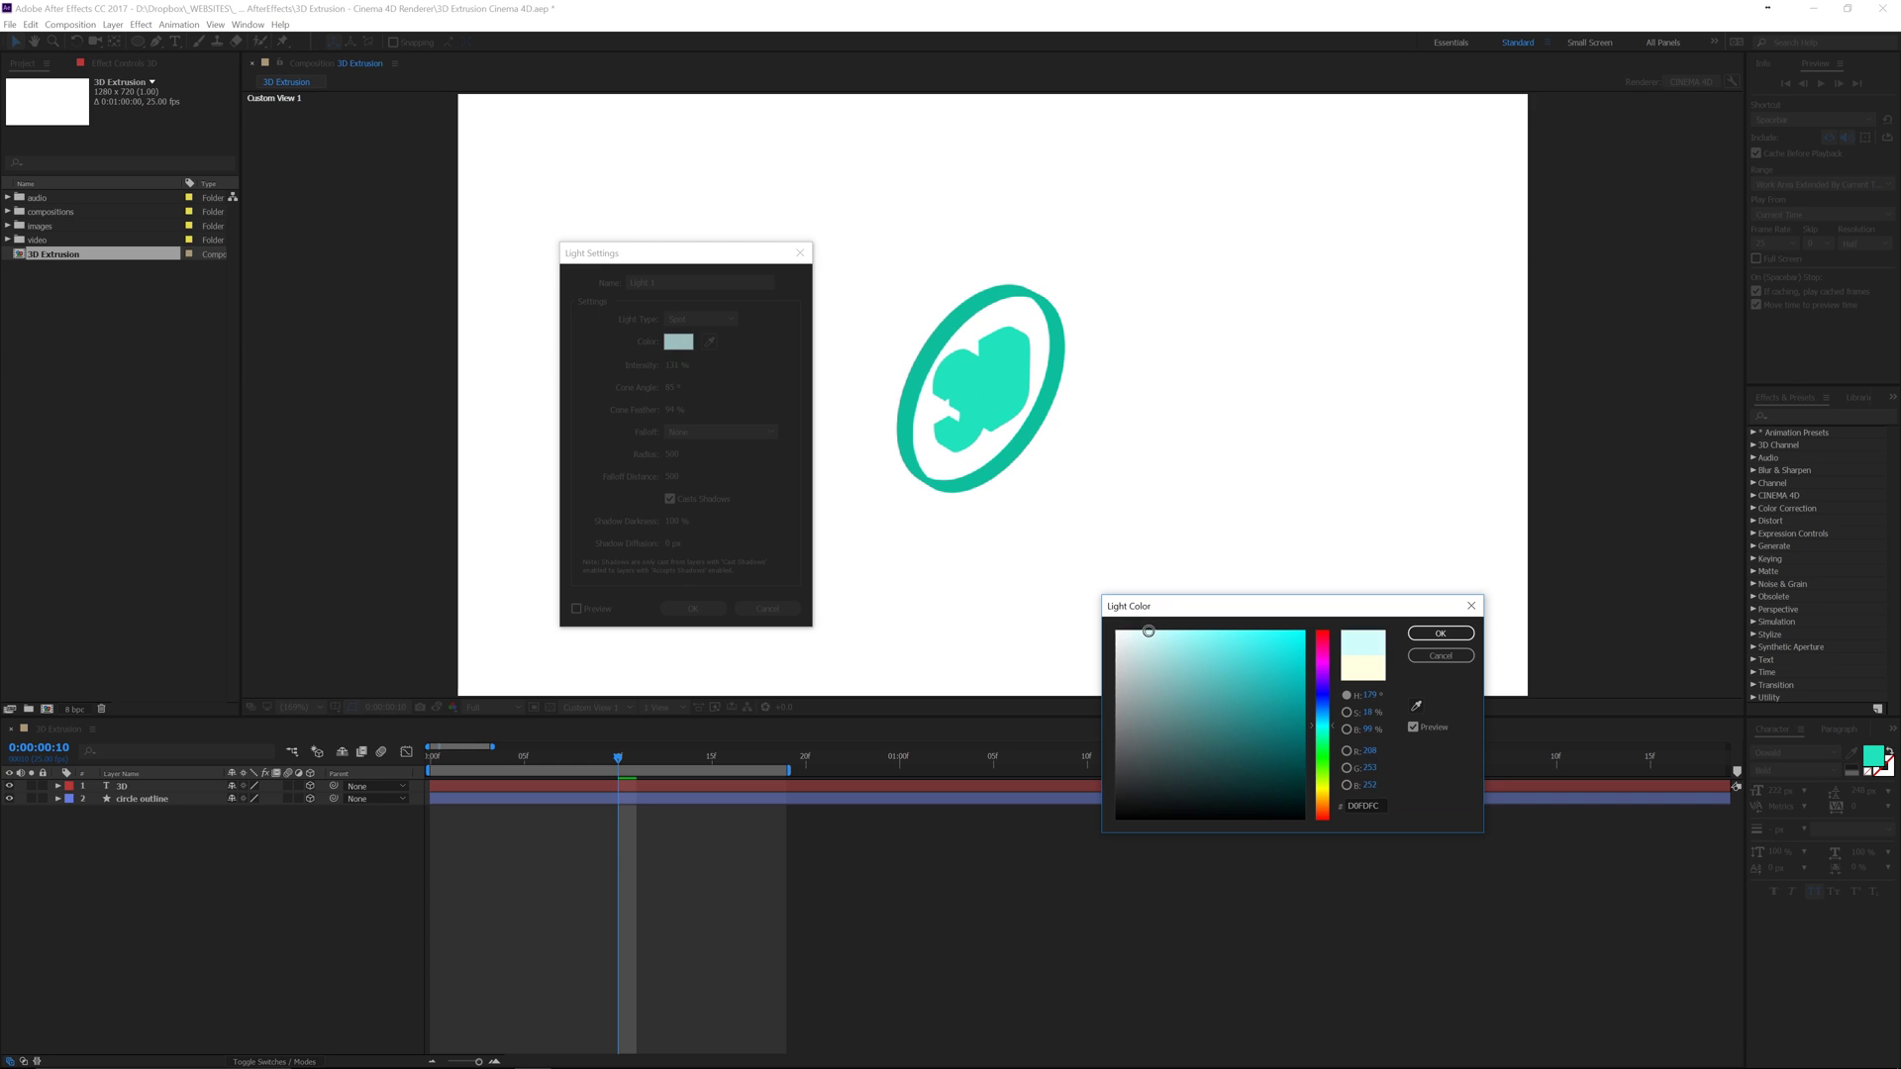
left_click(1471, 632)
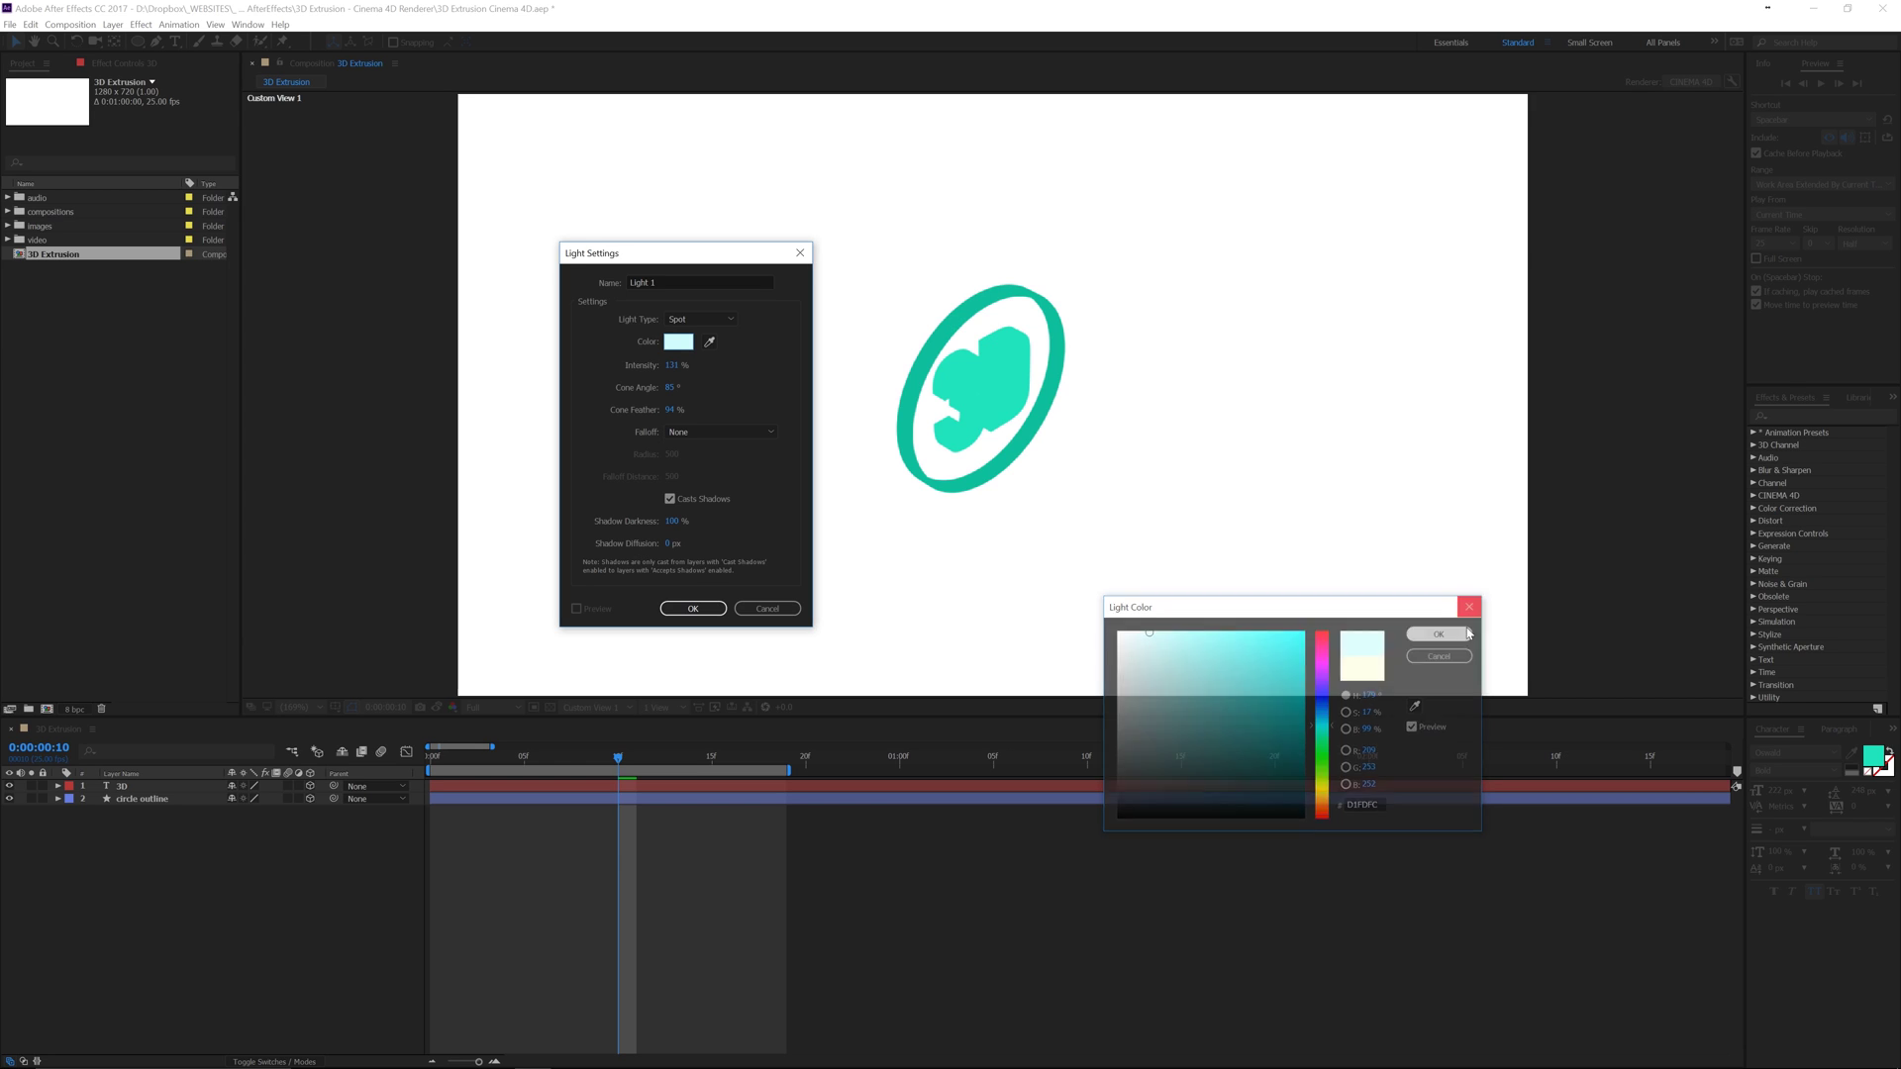
Step: Adjust the spot light's intensity and cone feather, set its shadow diffusion to 90 px, and create the light
left_click_drag(689, 368, 680, 375)
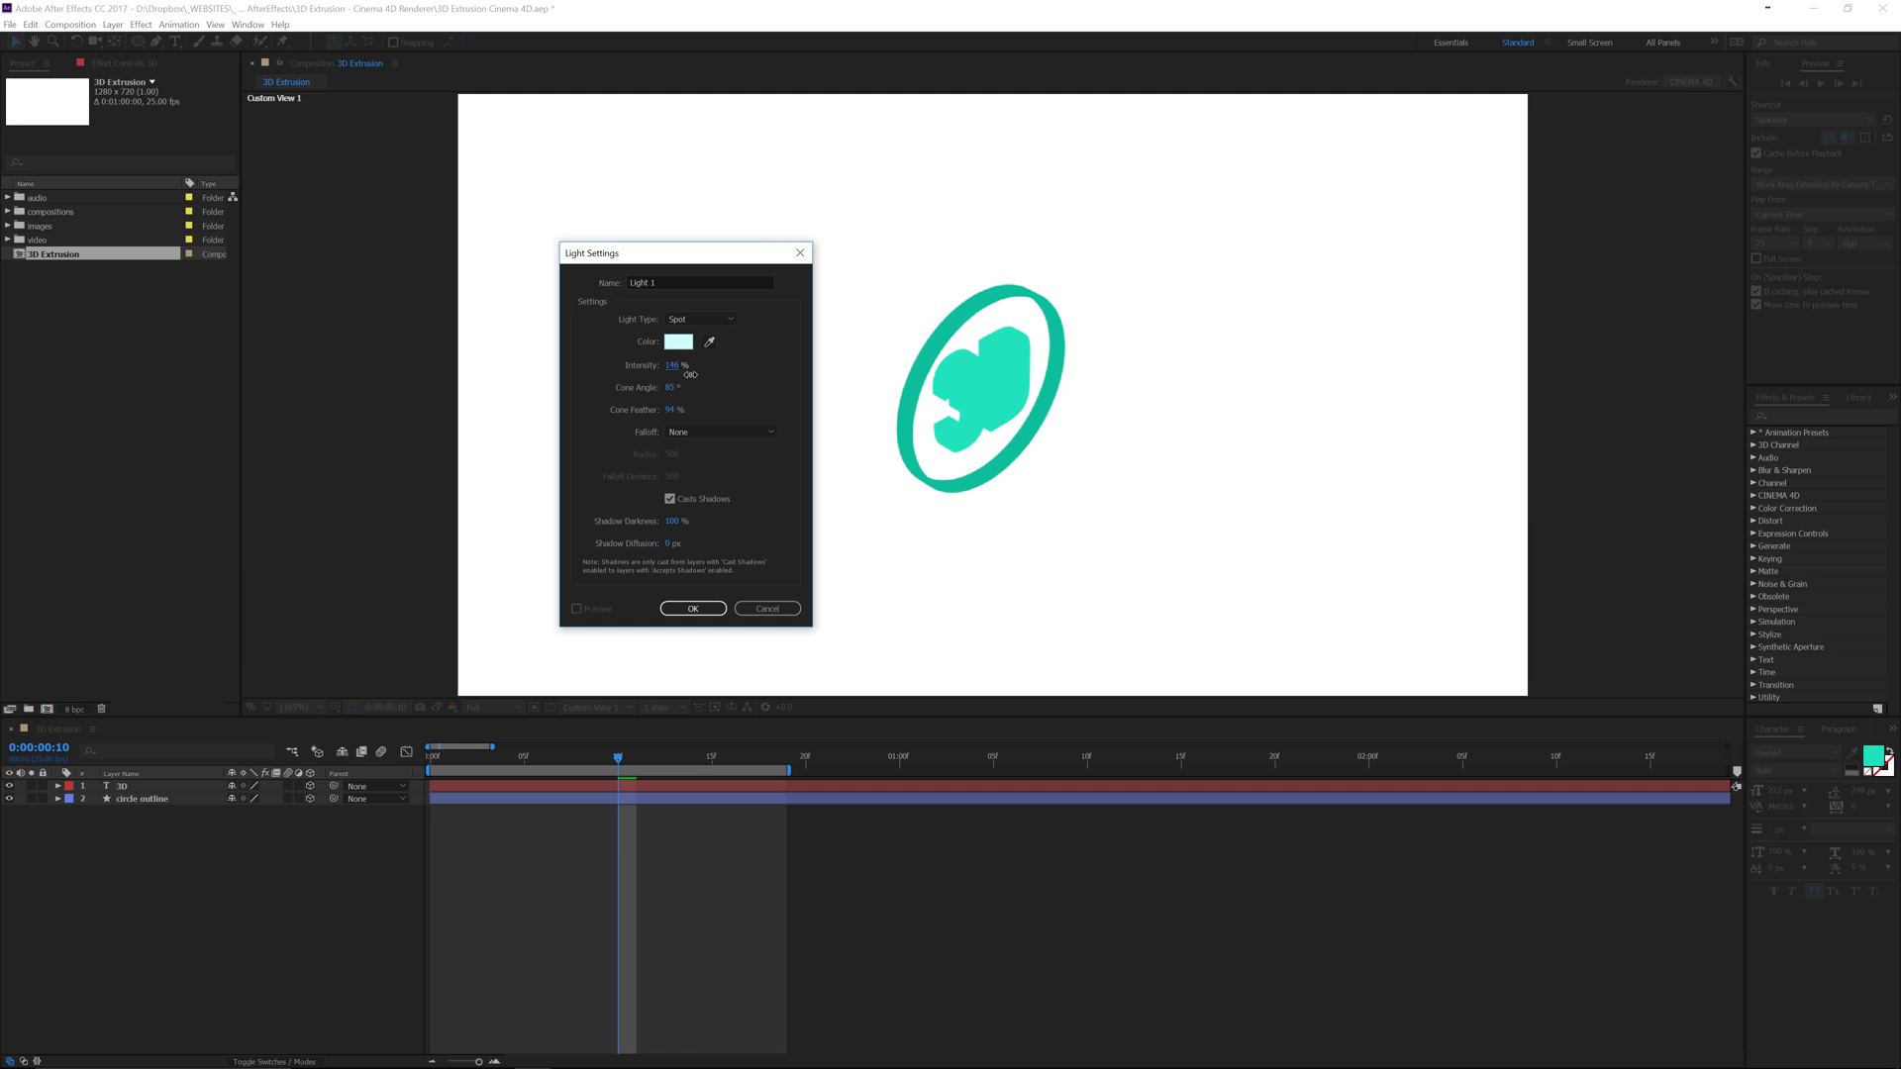
left_click_drag(672, 406, 682, 407)
left_click_drag(677, 543, 704, 543)
type("90")
key("Return")
left_click(691, 609)
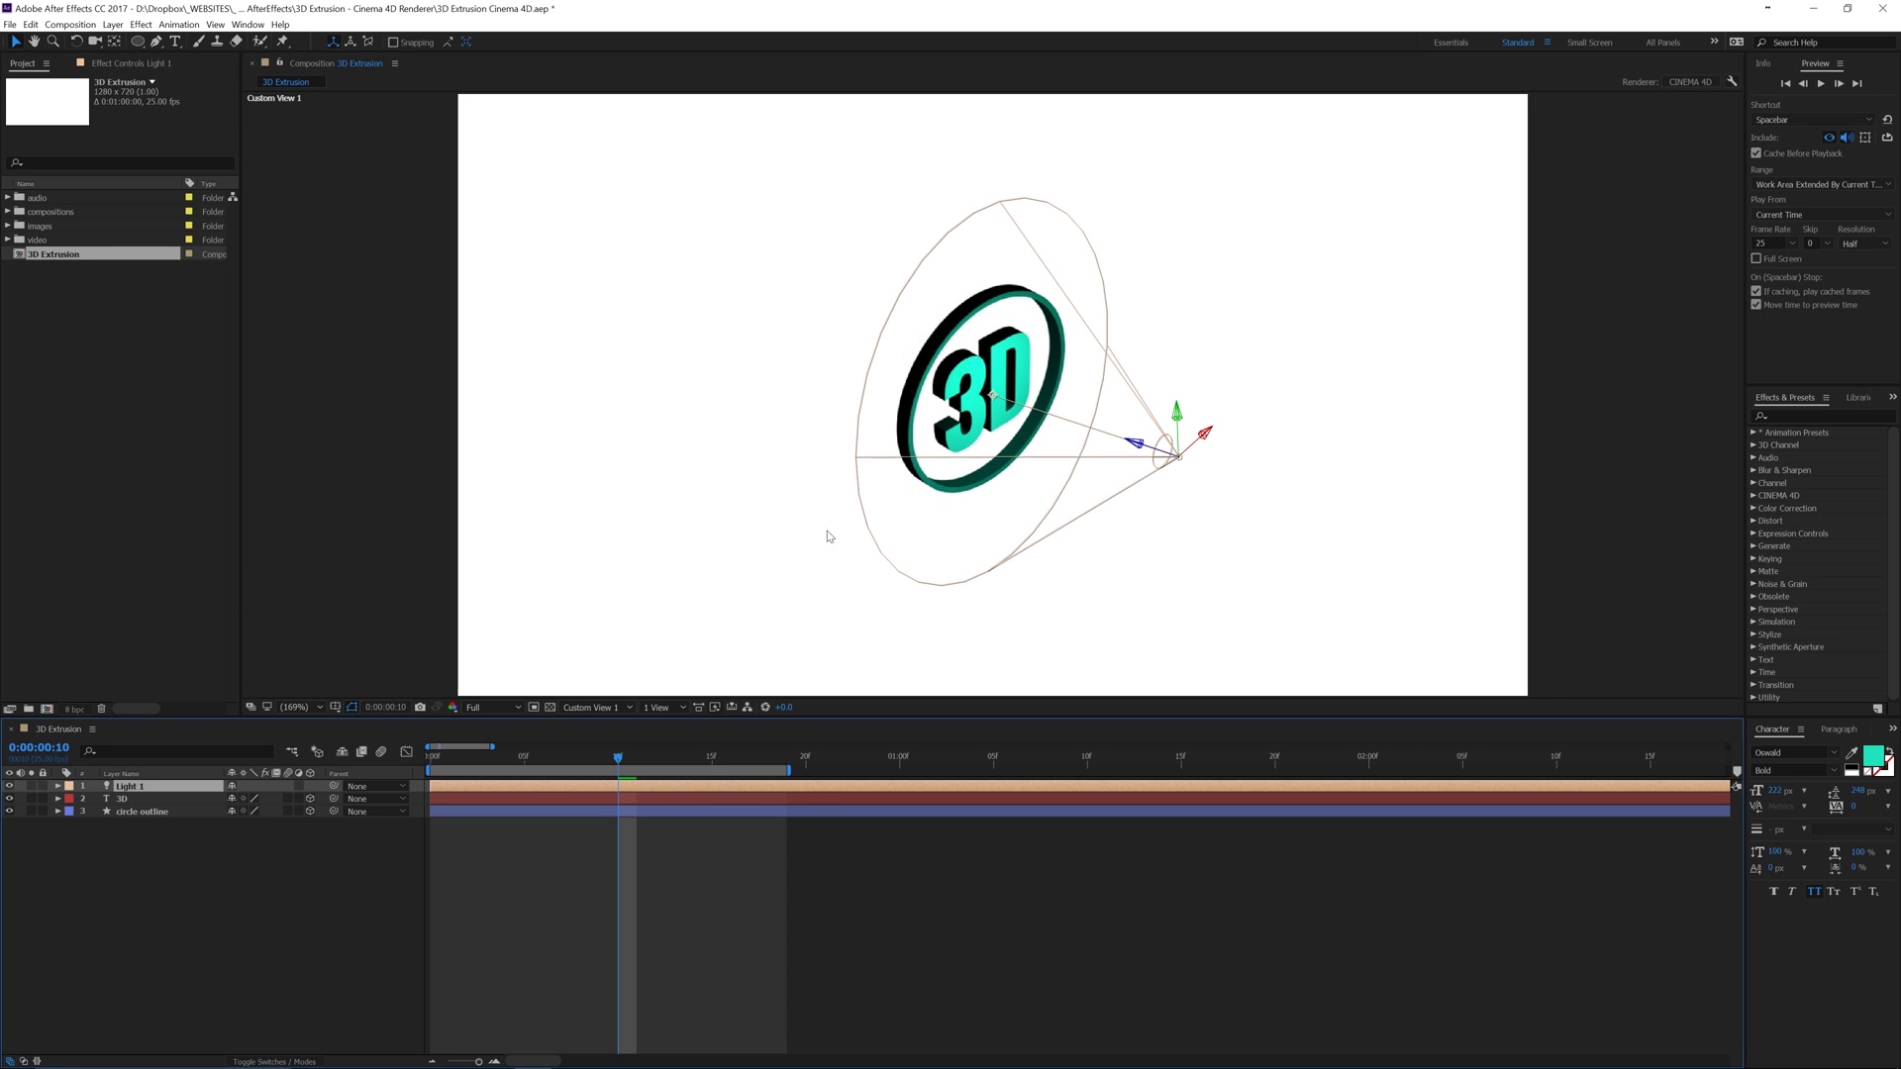
Step: Turn on Casts Shadows in the 3D text layer's material options and collapse the layer
left_click(299, 871)
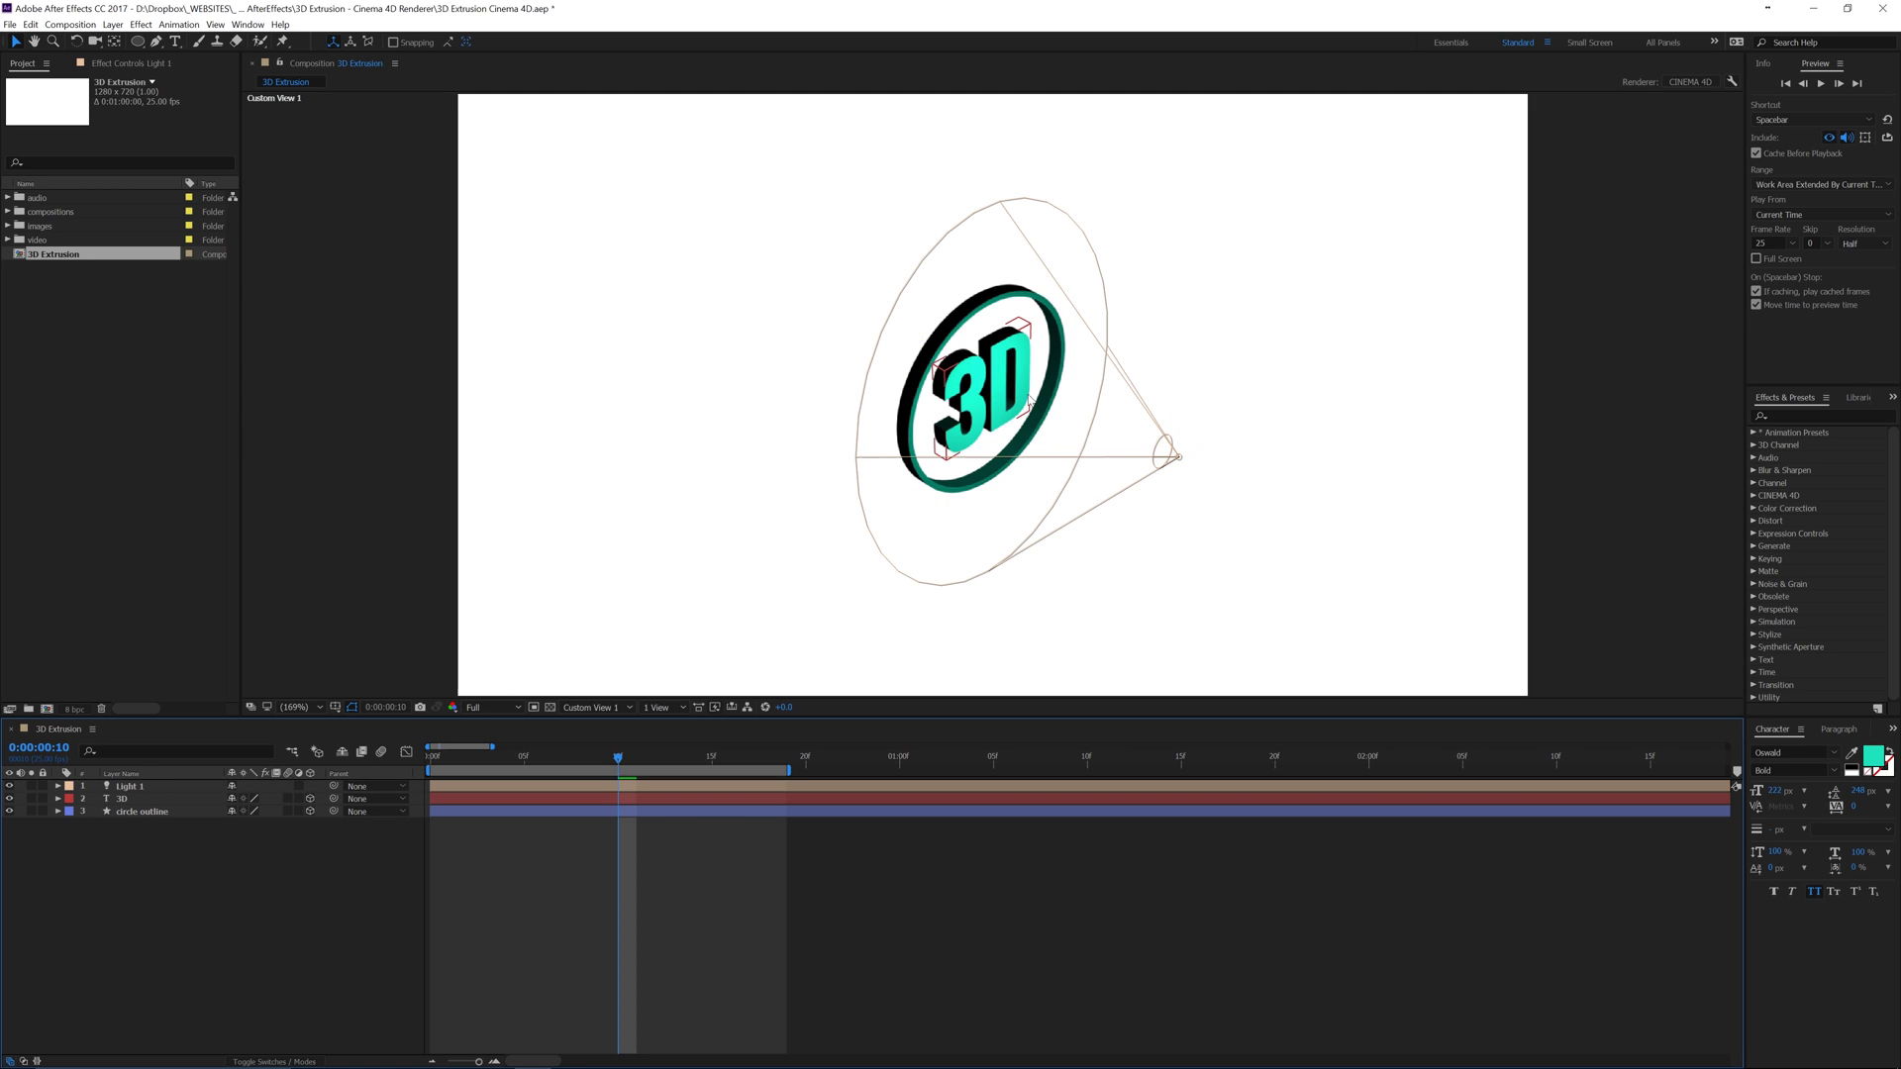
left_click(123, 799)
left_click(58, 798)
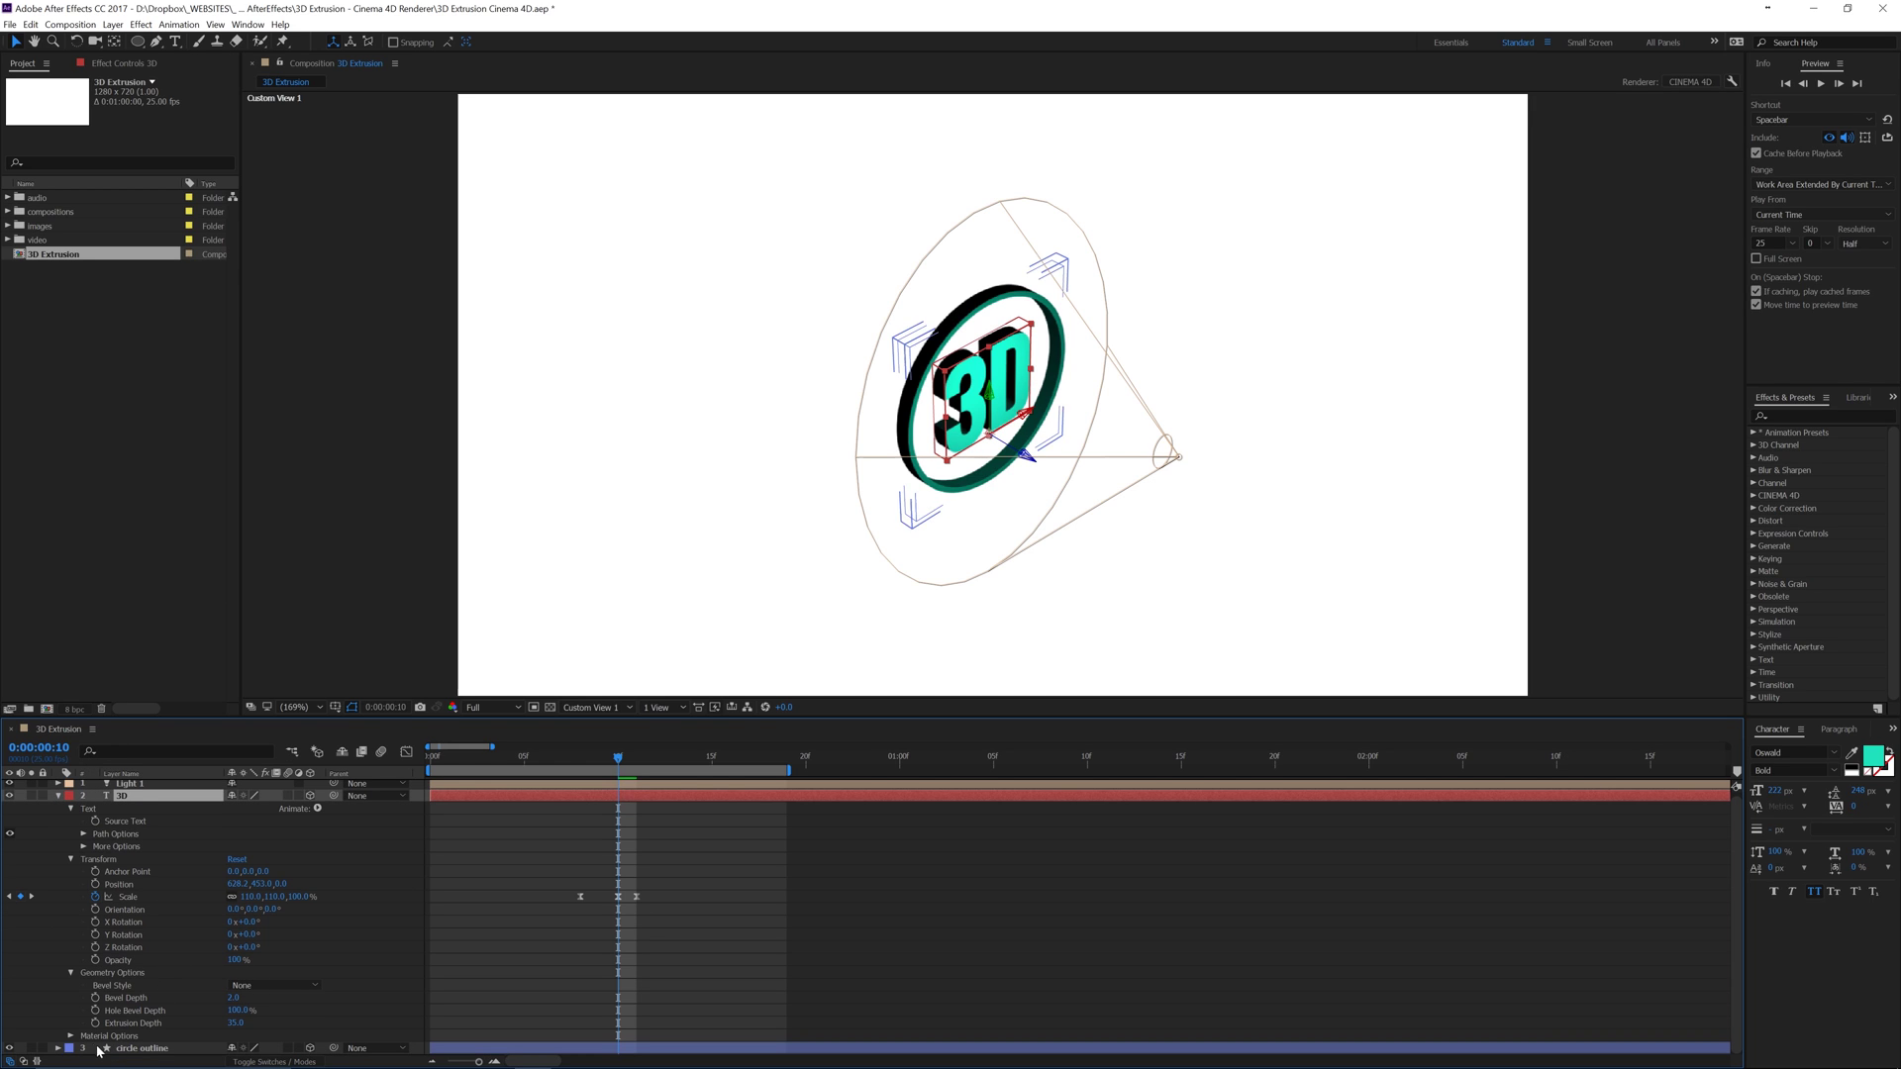
left_click(70, 1039)
scroll(148, 941, "down", 3)
left_click(233, 897)
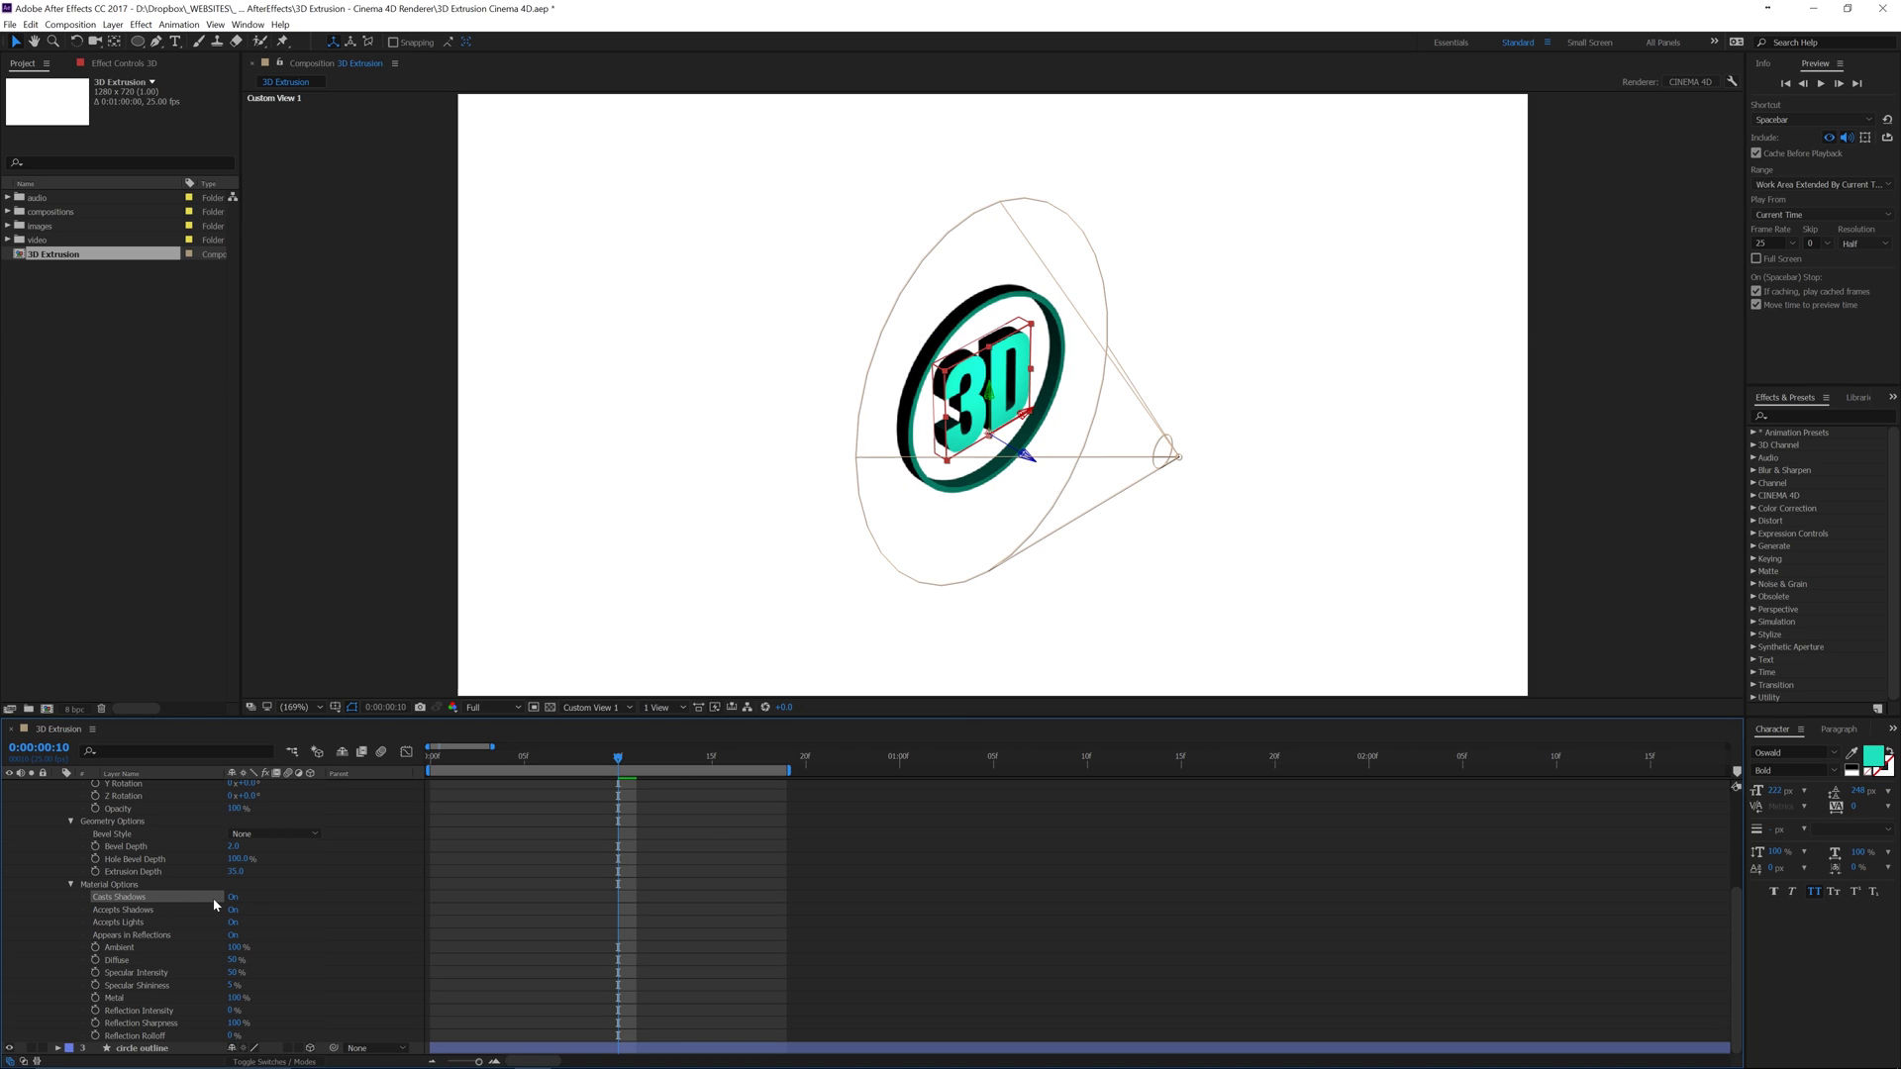
left_click(67, 884)
left_click(58, 796)
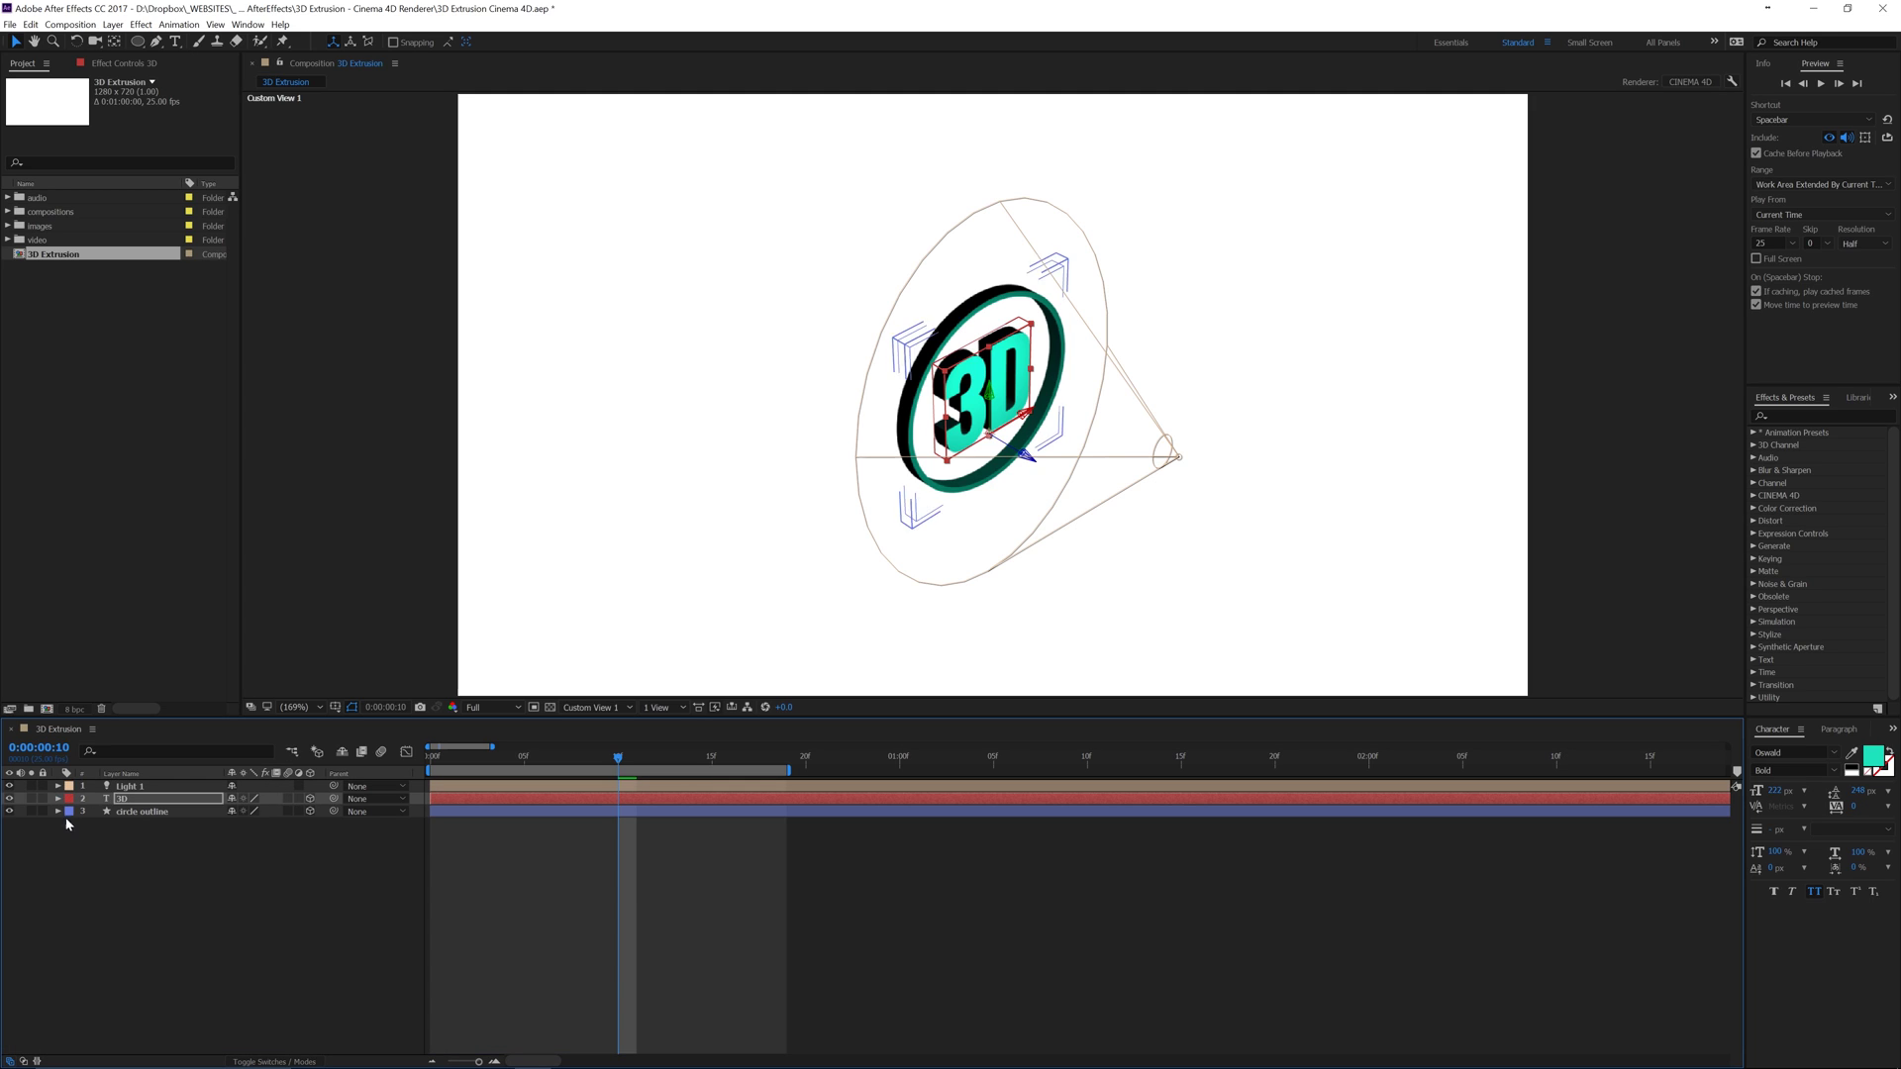
Step: Turn on Casts Shadows in the circle outline layer's material options, enlarging the timeline area, and collapse the layer
left_click(57, 809)
scroll(201, 933, "down", 1)
scroll(201, 933, "down", 3)
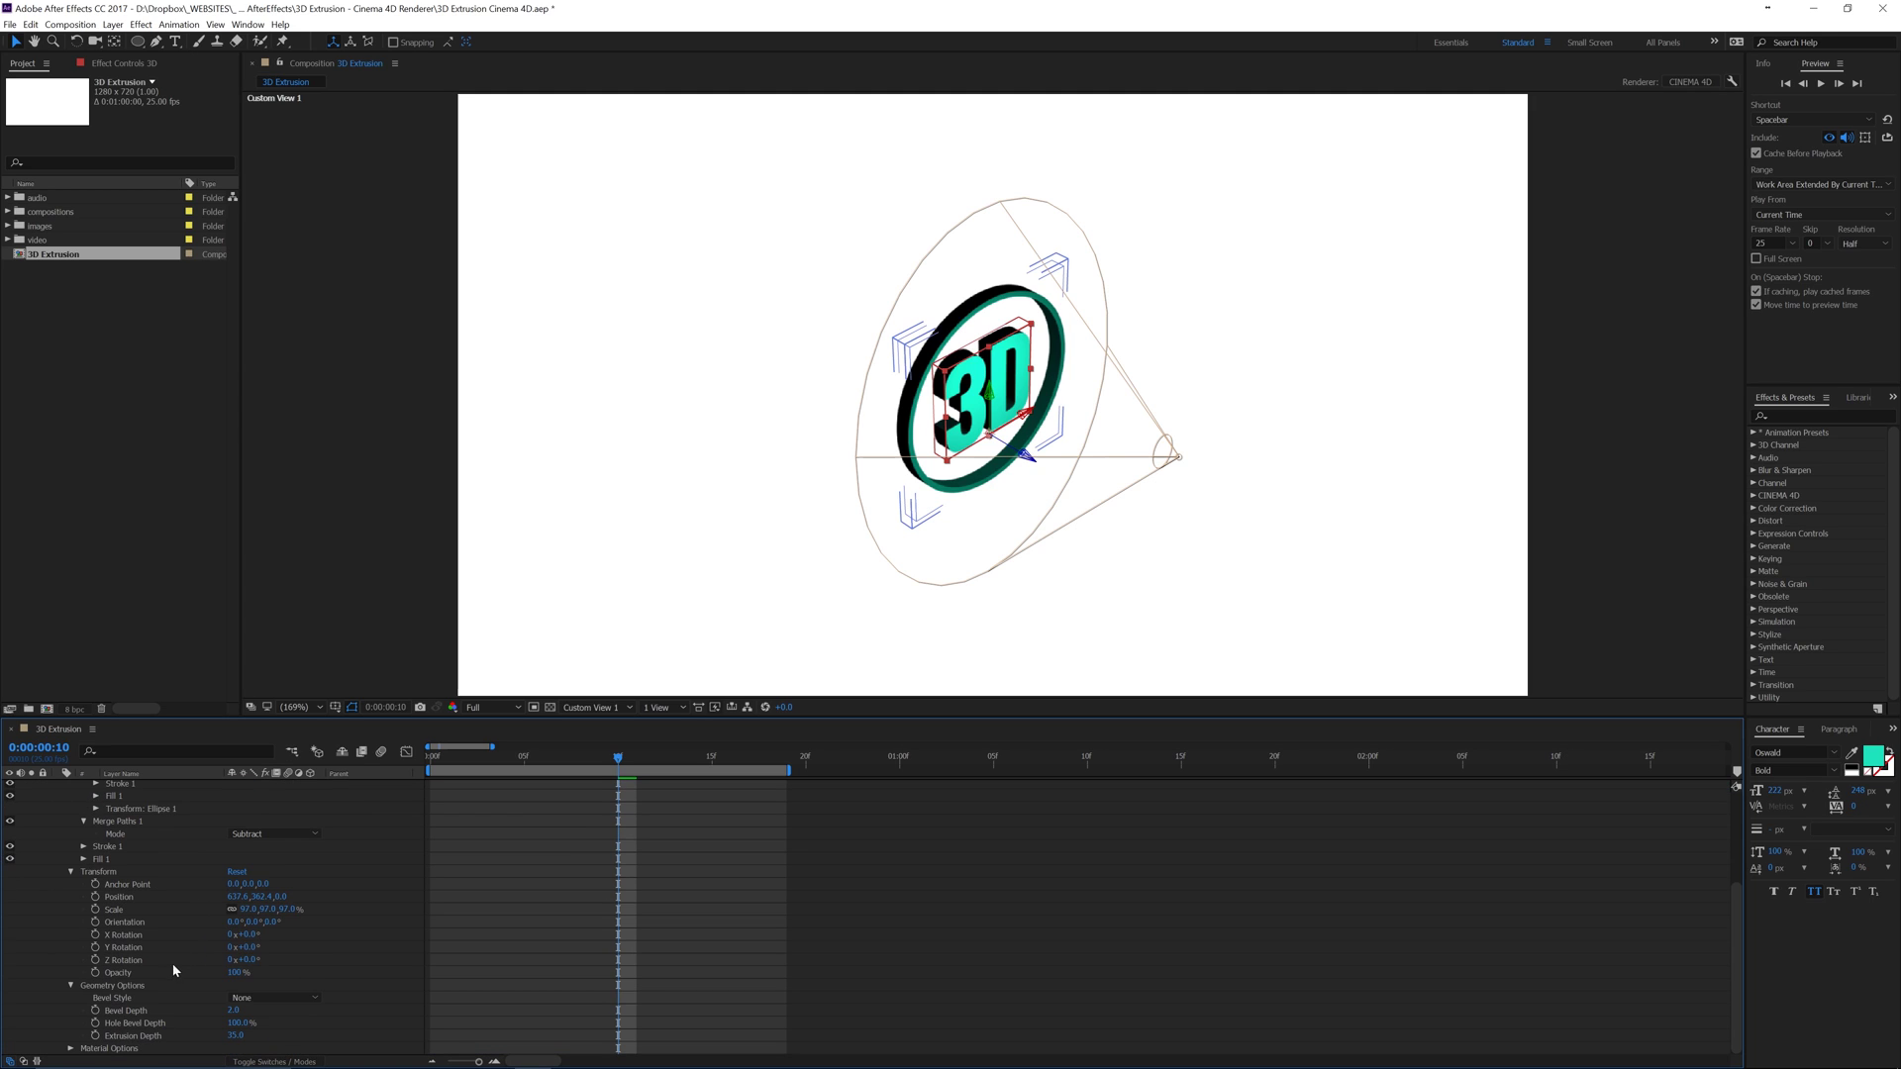
left_click(71, 1048)
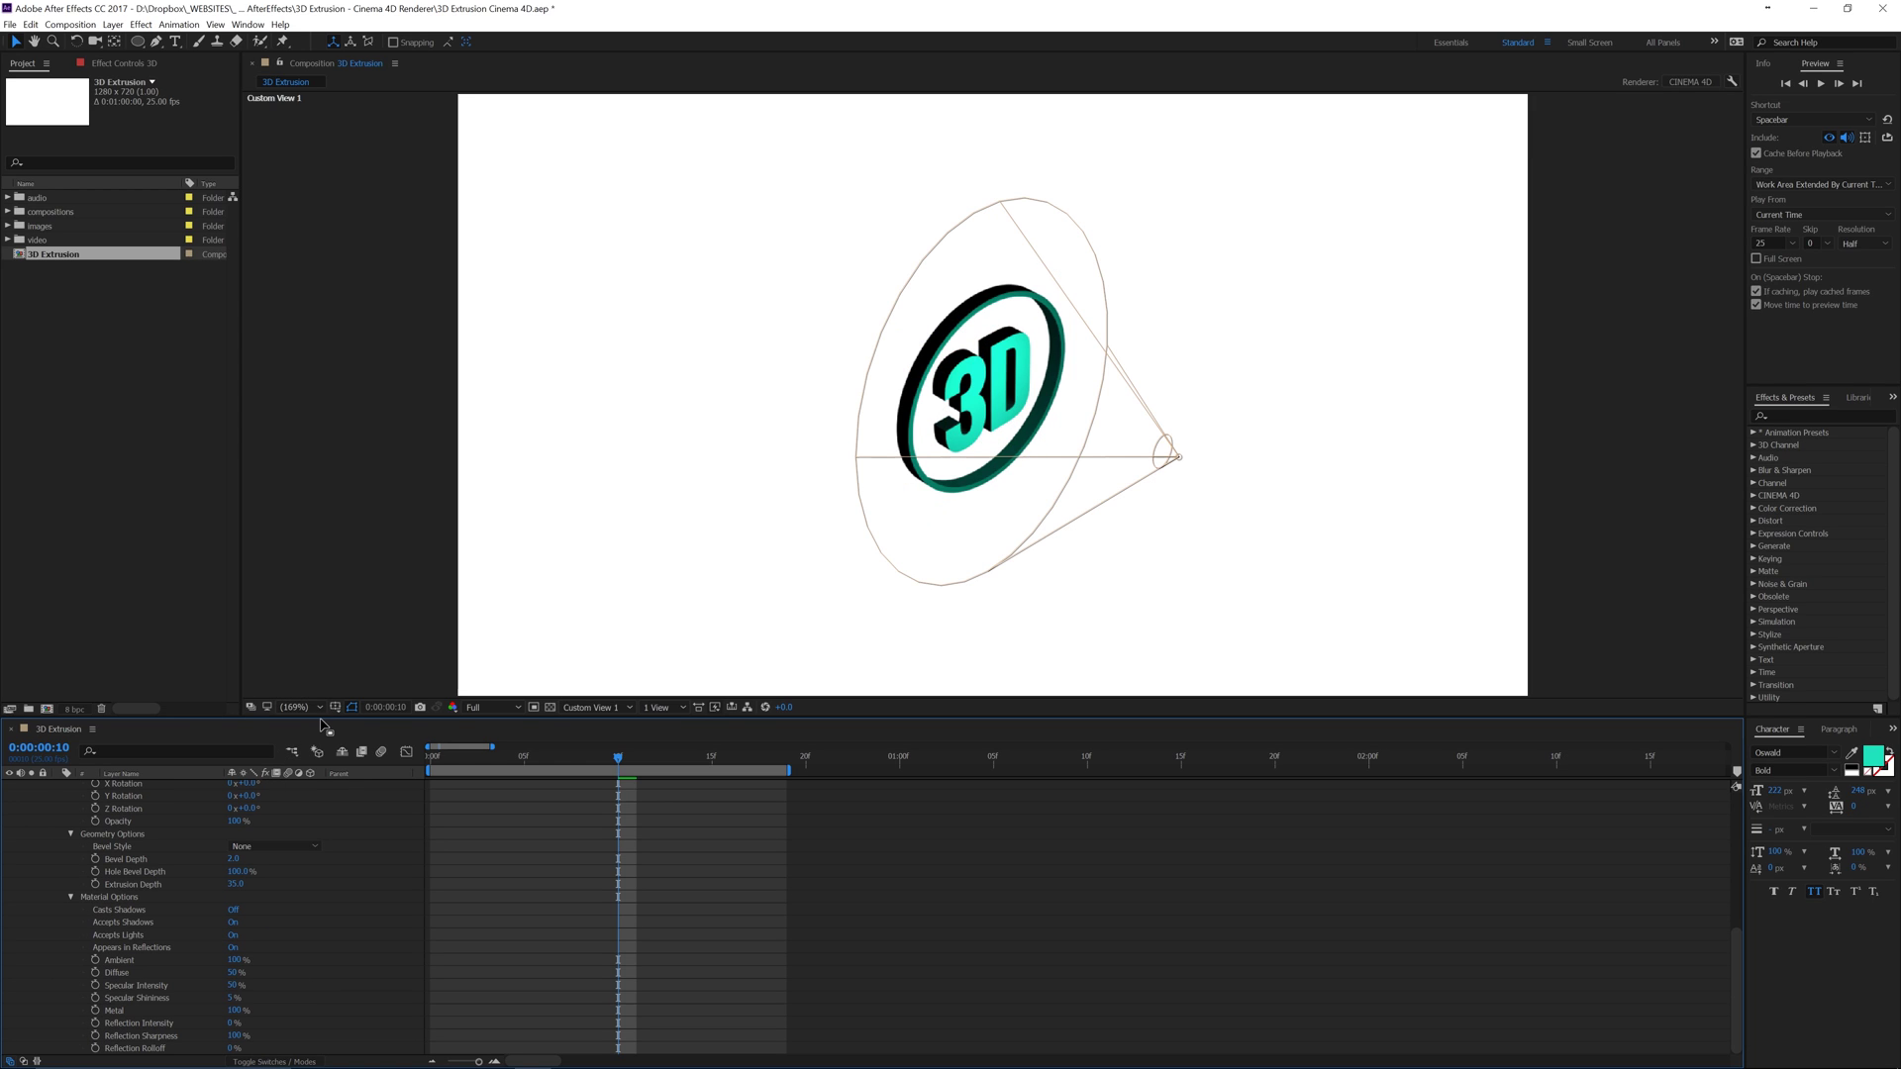
left_click_drag(322, 717, 349, 517)
left_click(233, 910)
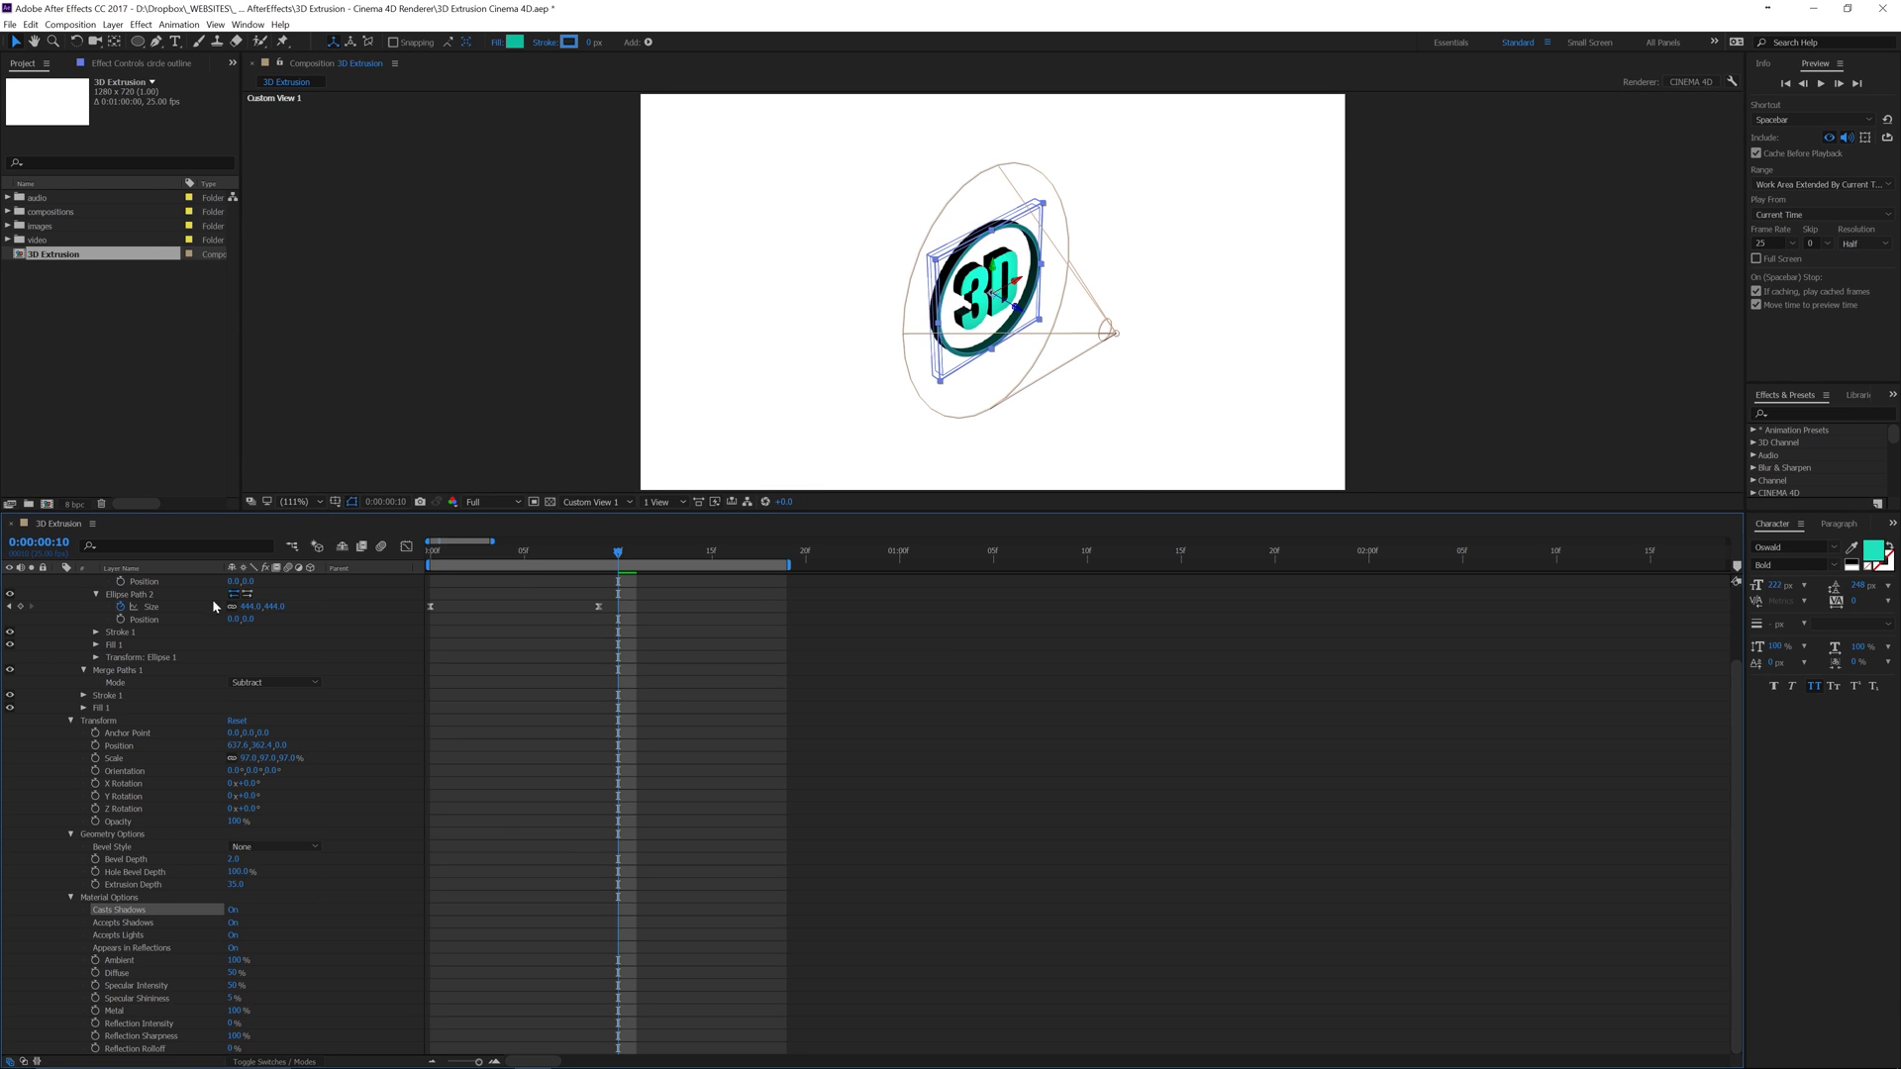
scroll(47, 667, "up", 2)
left_click(57, 606)
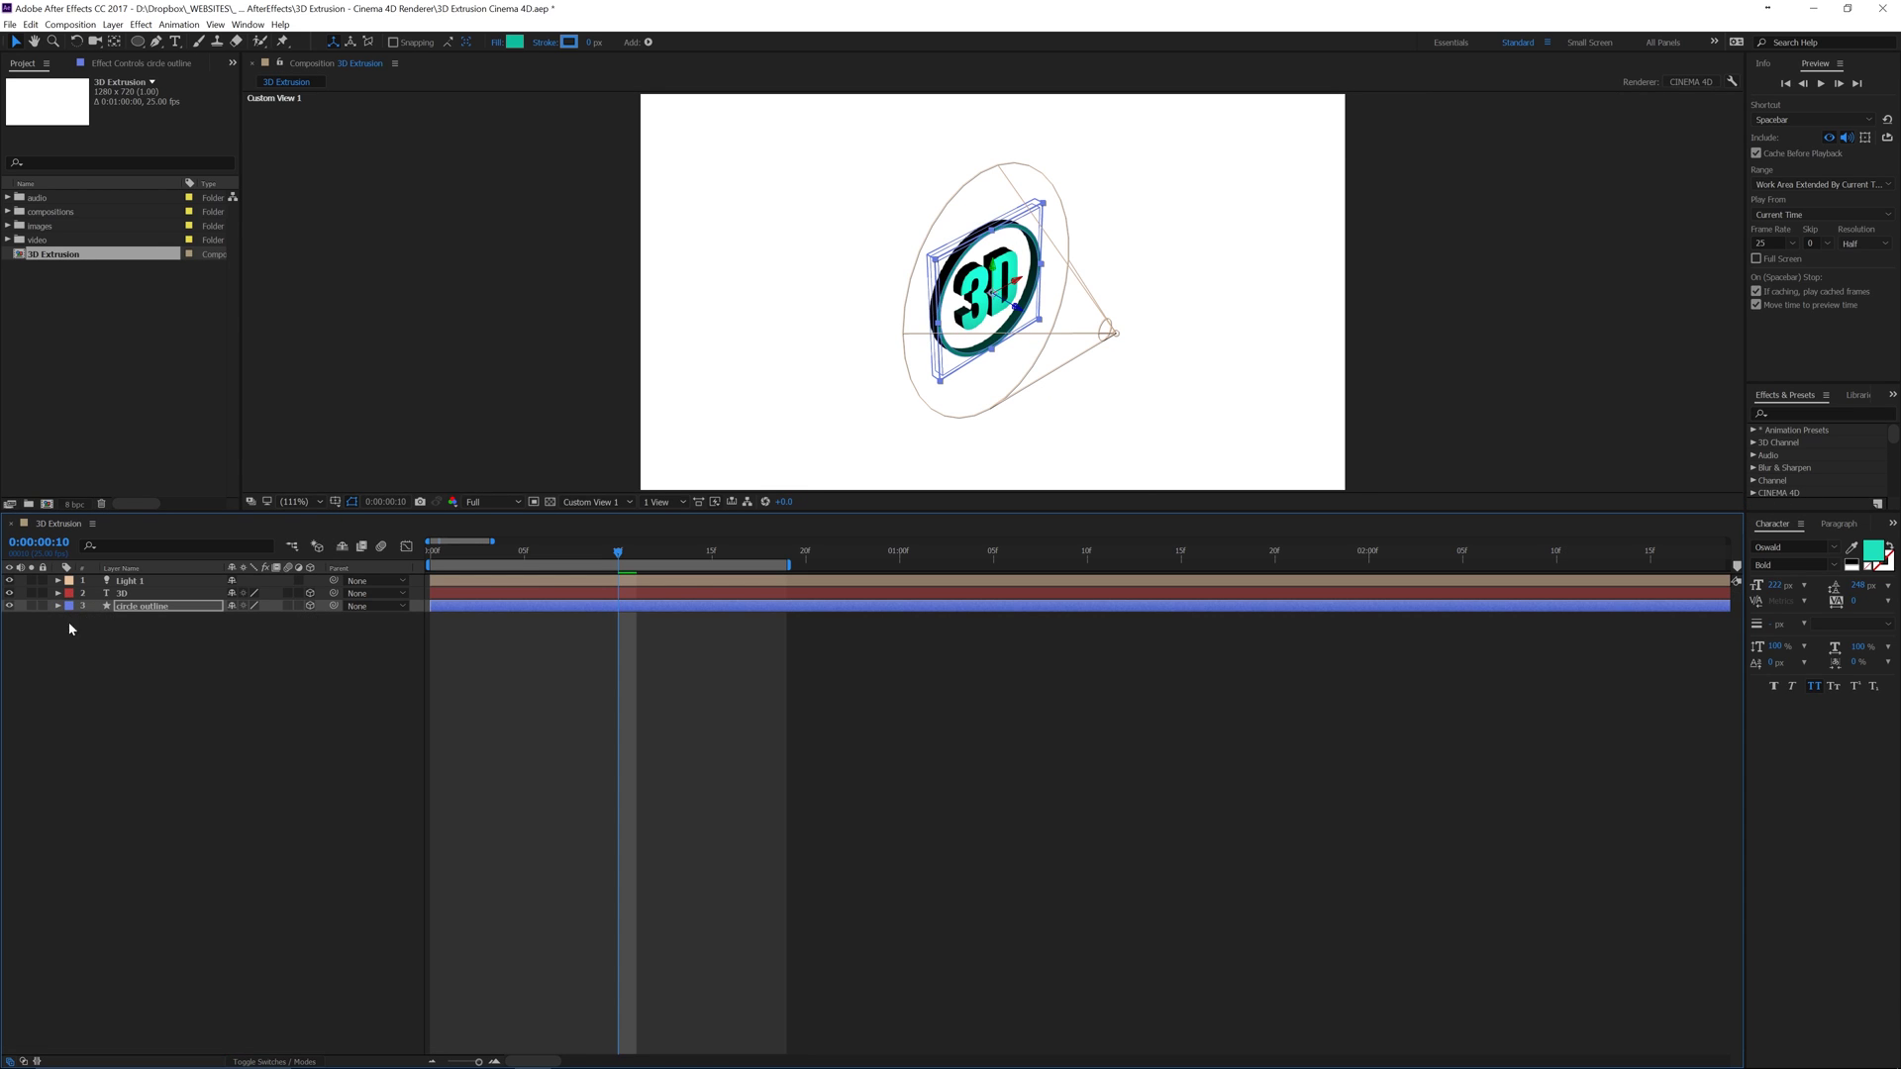
Step: Preview the lit ring and text animation from the first frame
left_click(297, 730)
left_click_drag(607, 552, 431, 552)
key("space")
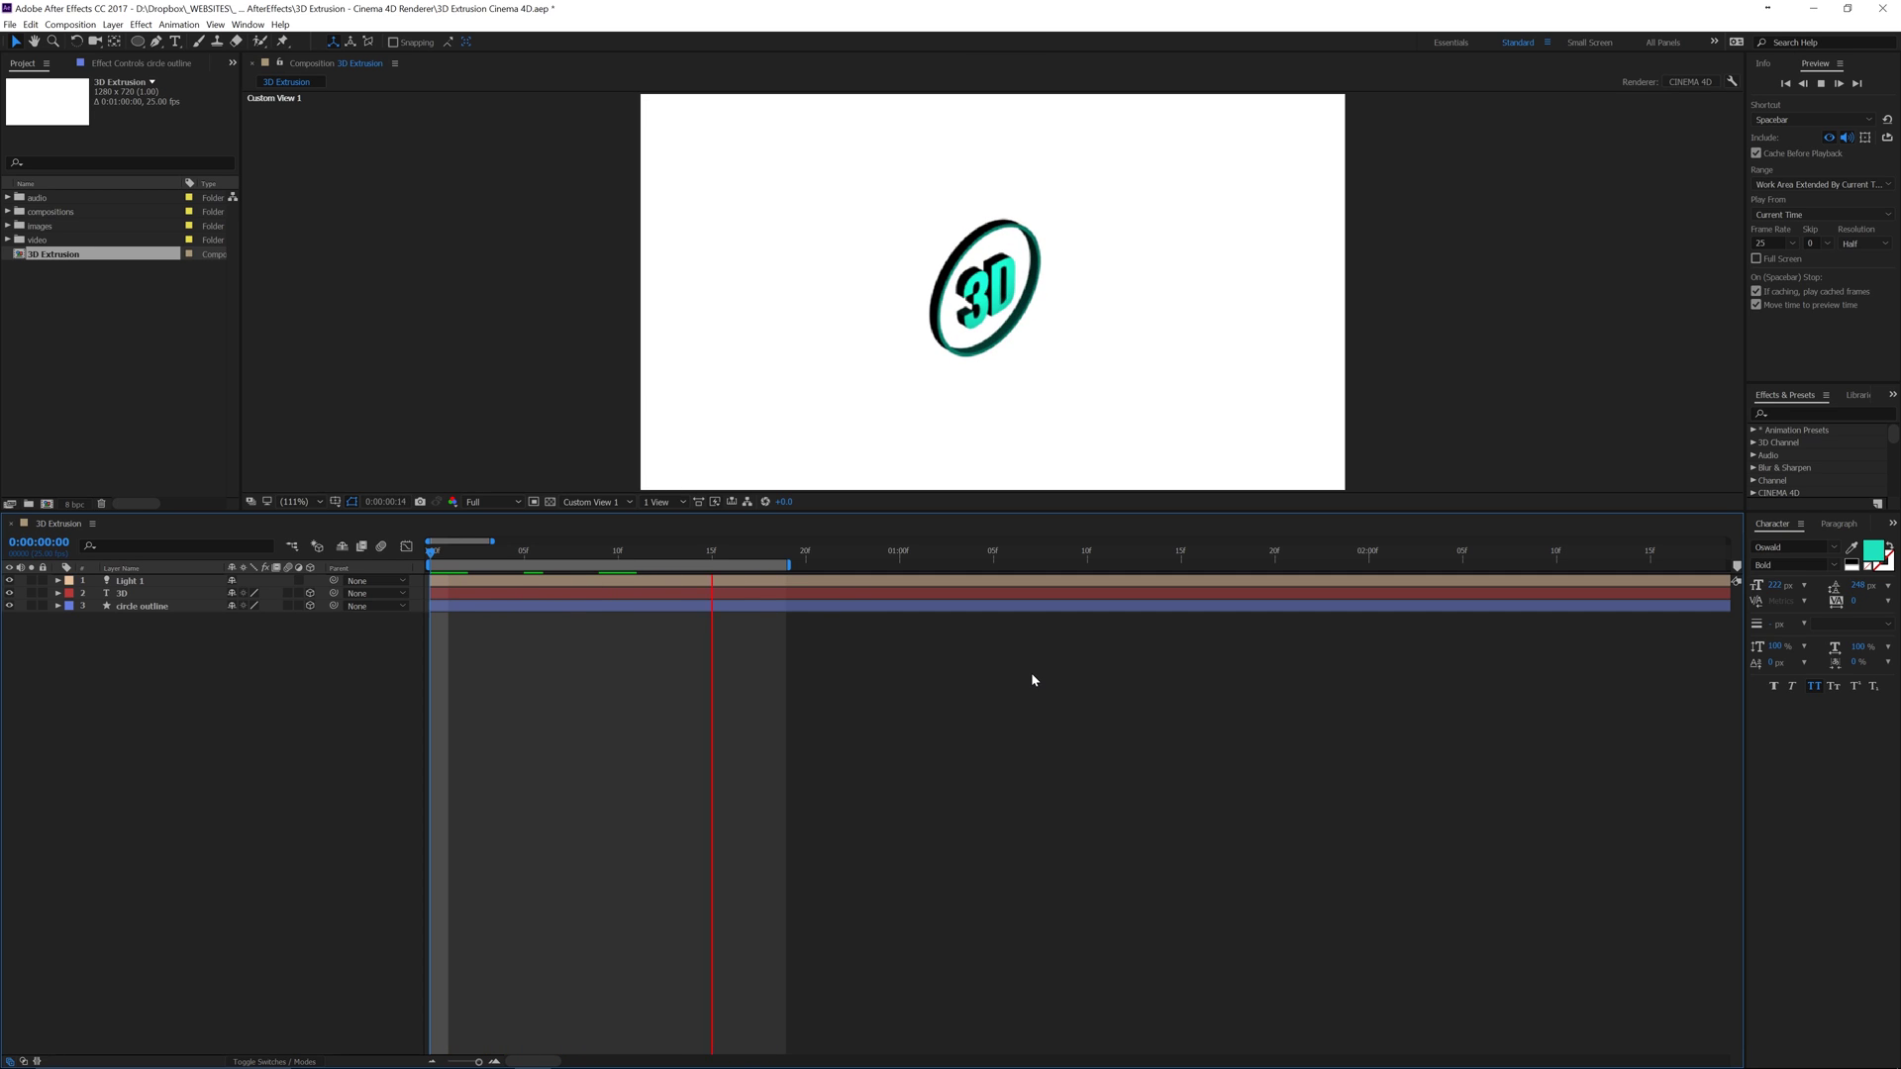
key("space")
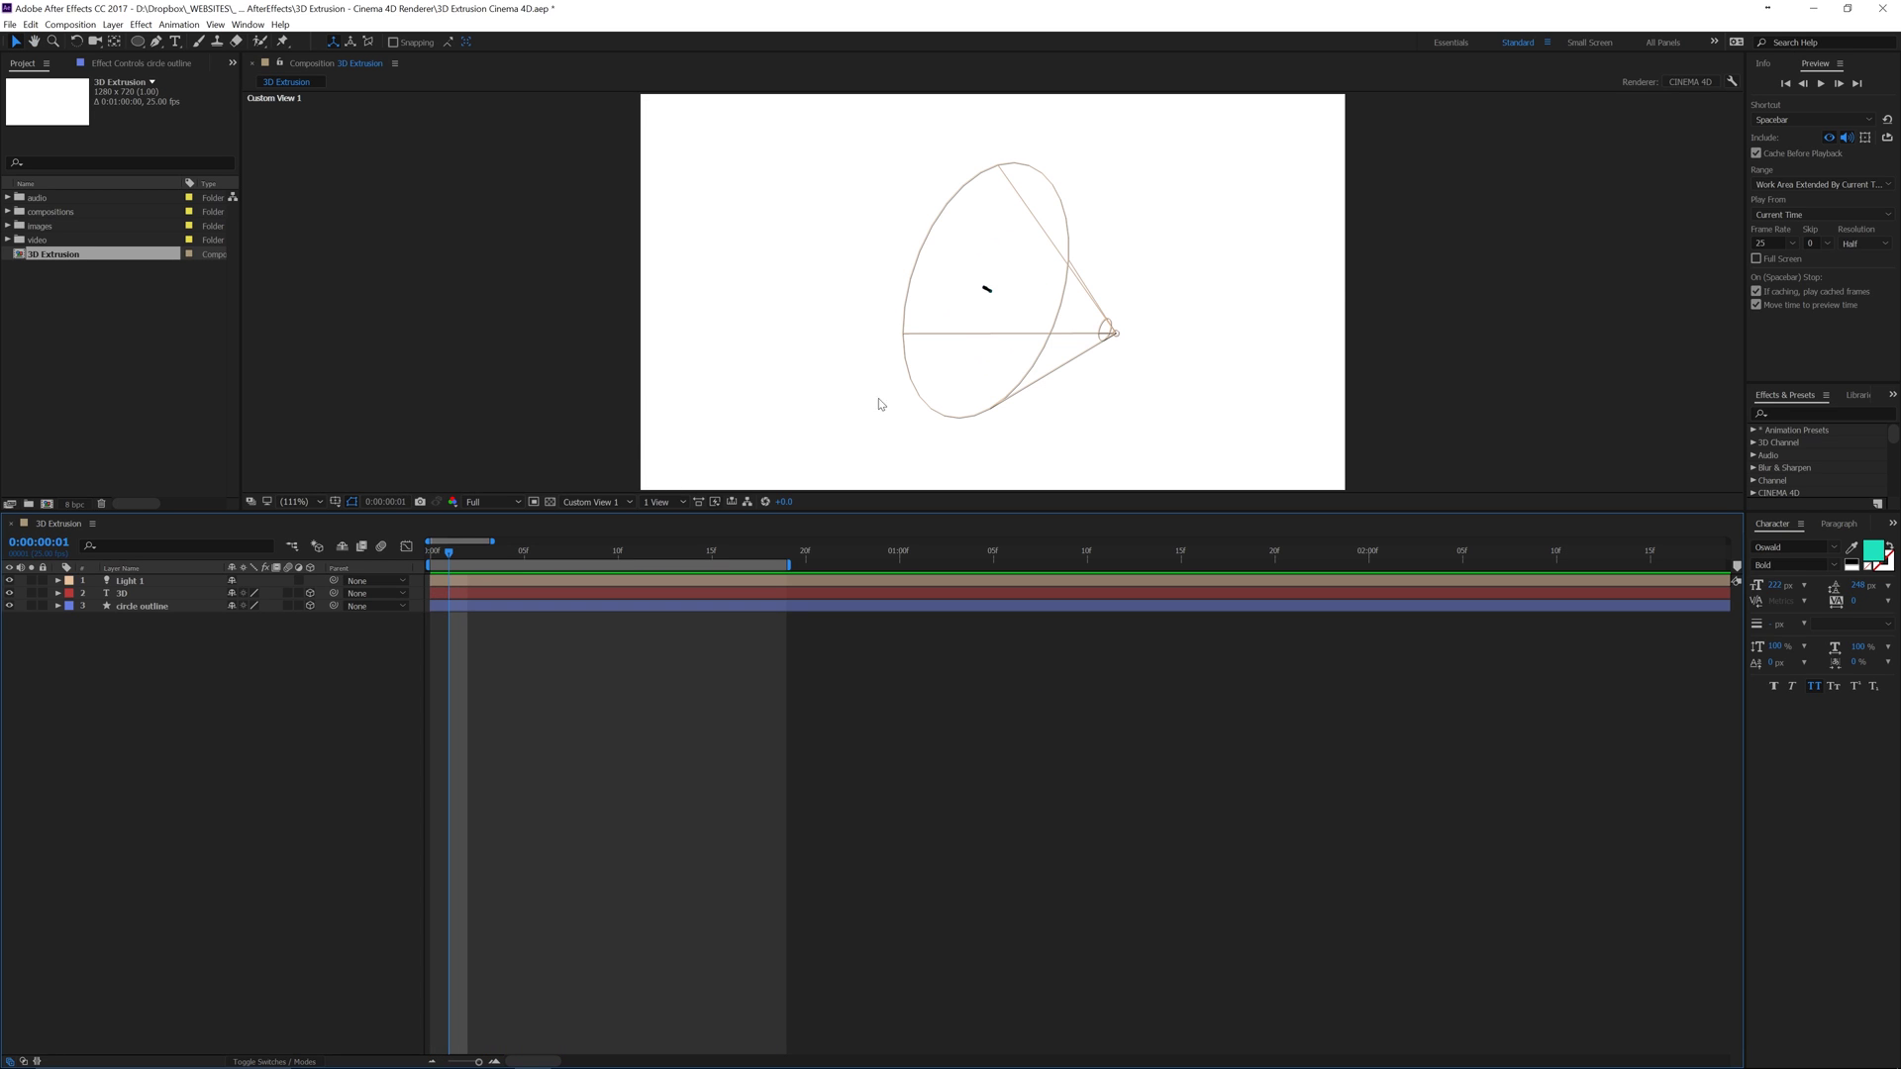
Step: Enlarge the composition view to 200% magnification and play the animation at Full preview resolution
left_click(297, 502)
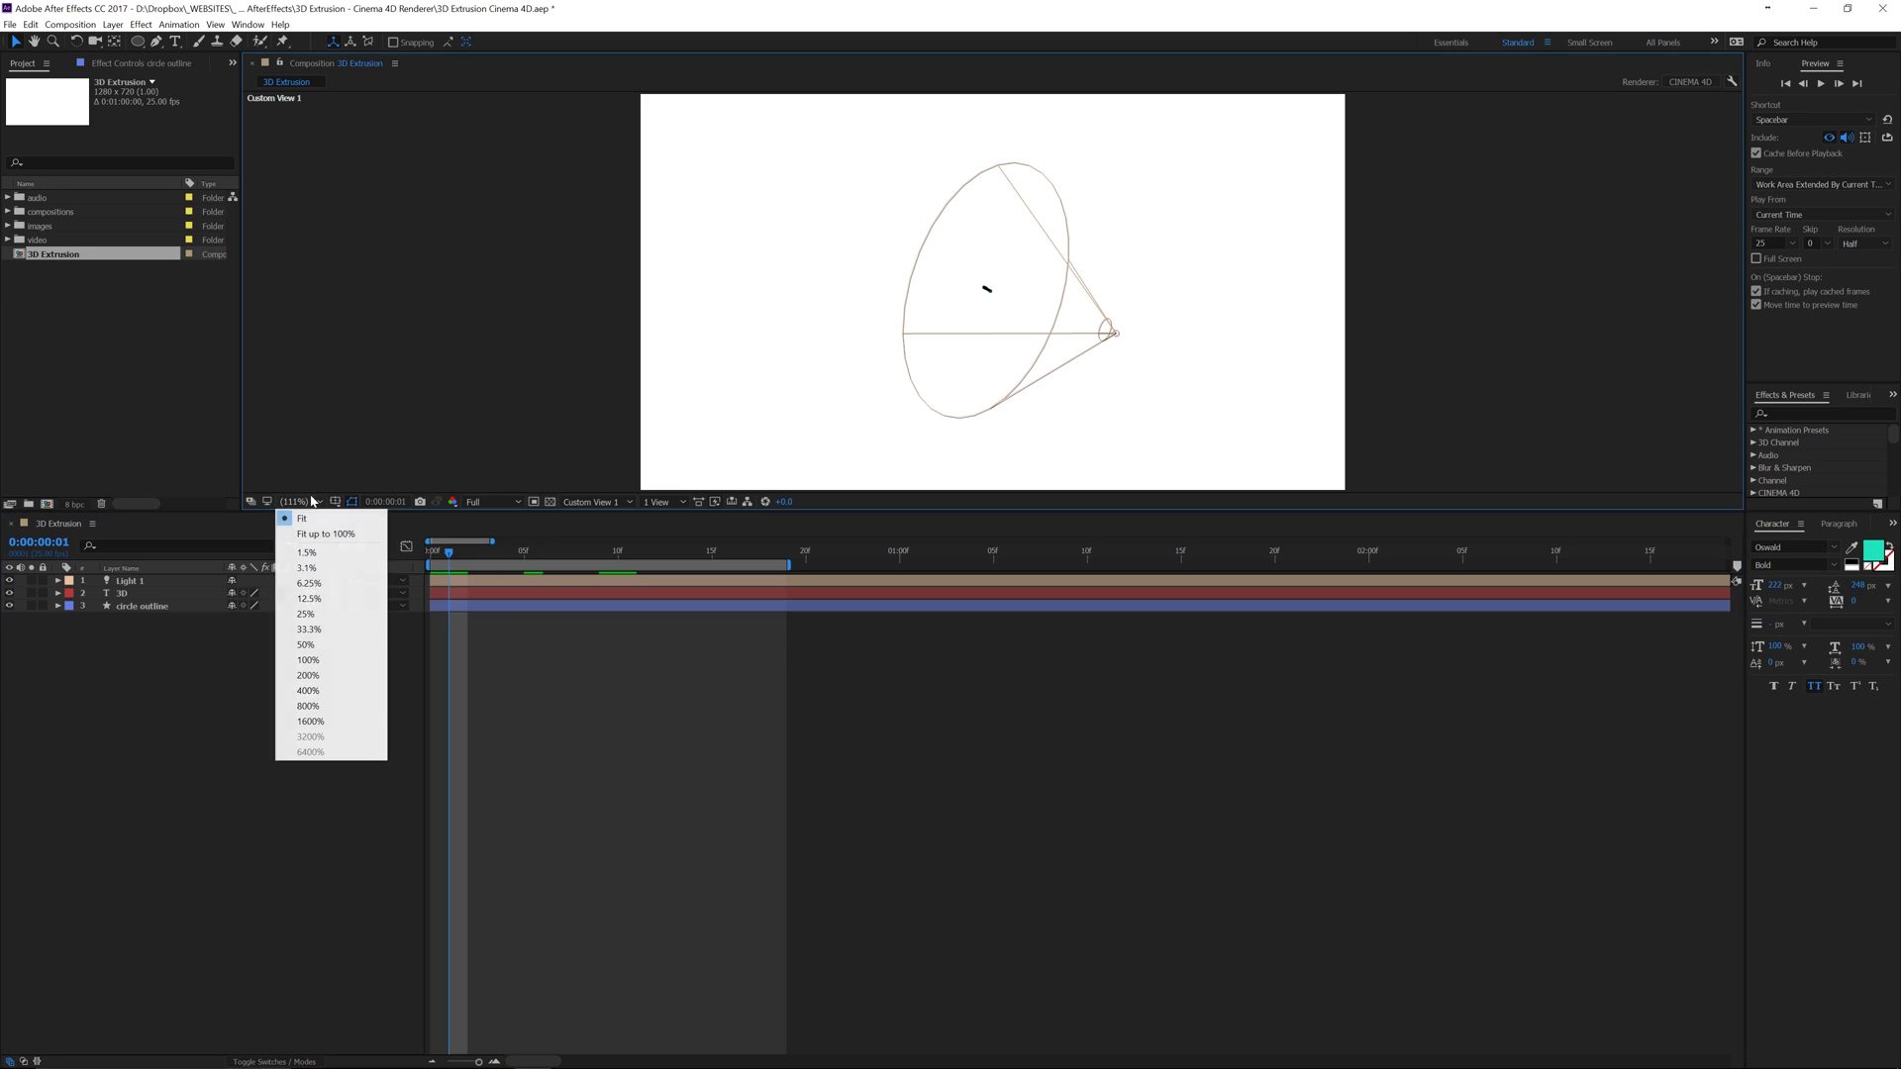
left_click(317, 675)
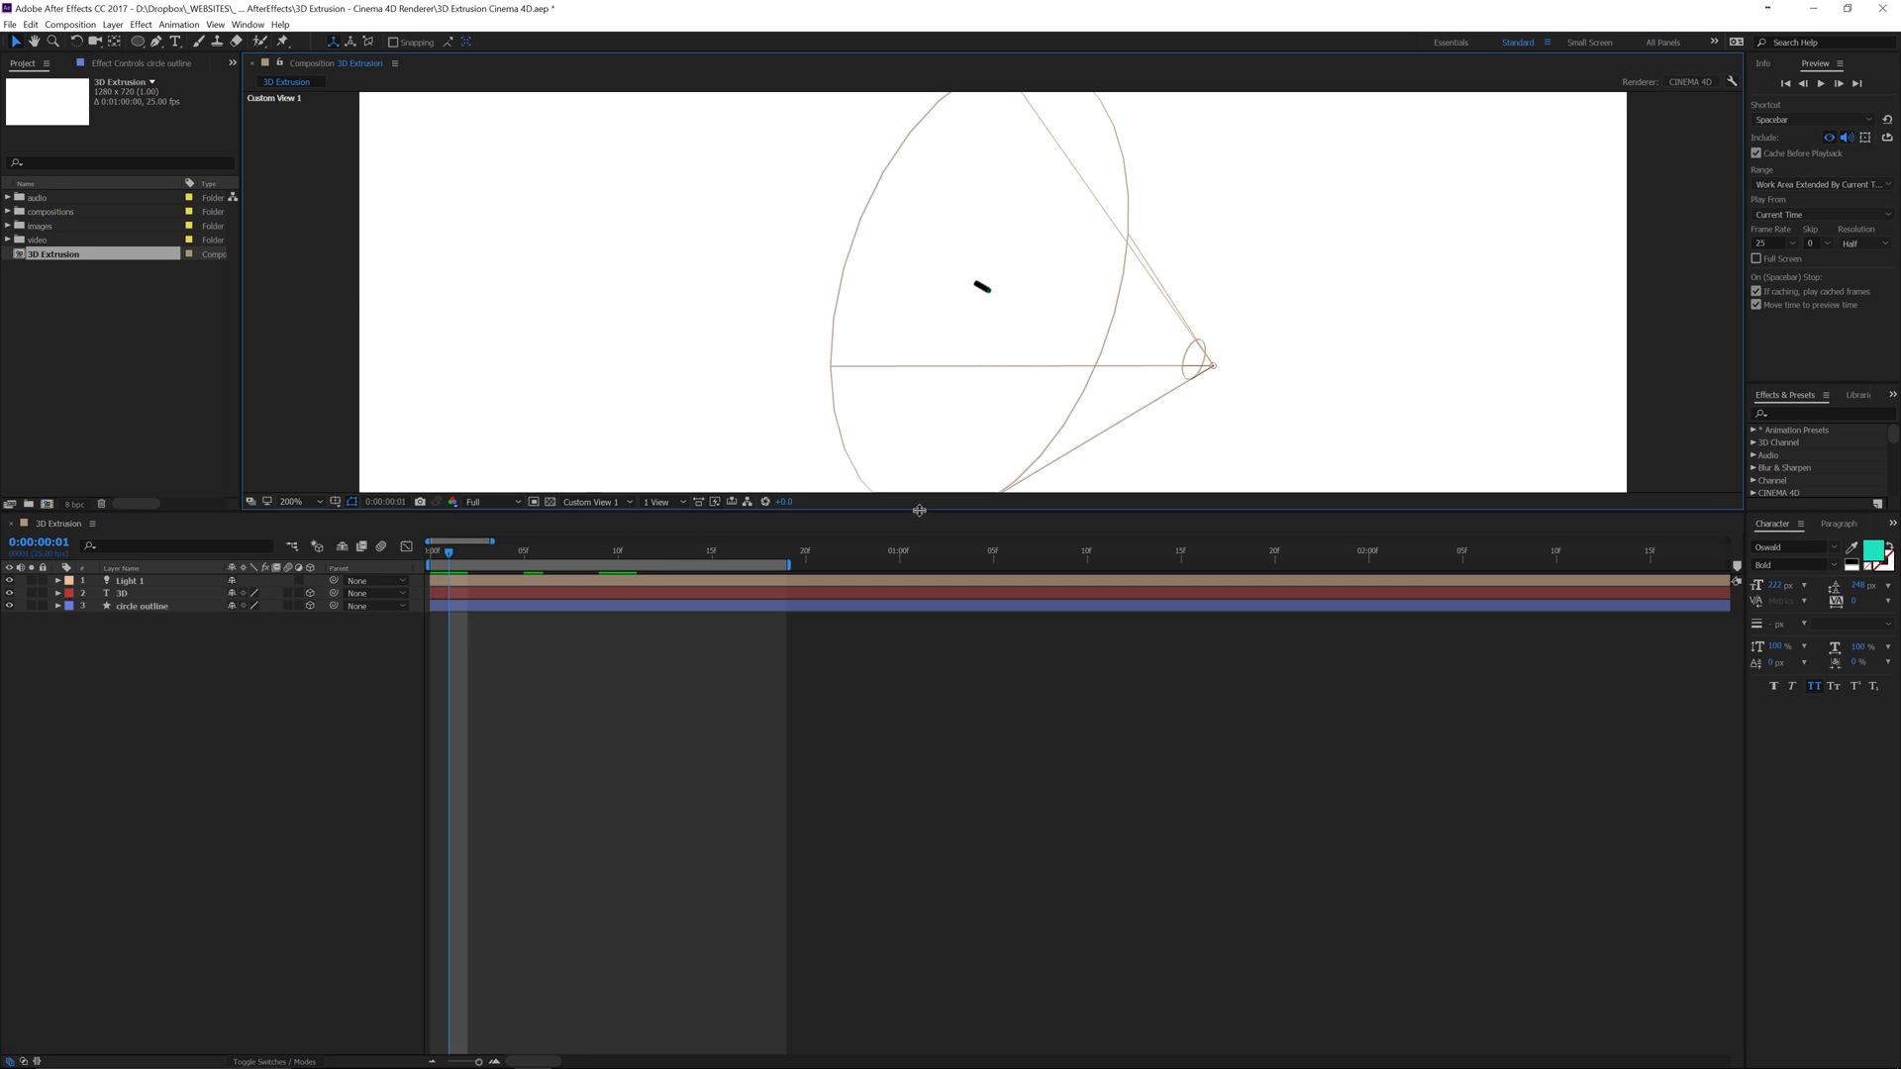
left_click_drag(917, 509, 924, 591)
left_click(1879, 245)
left_click(1830, 278)
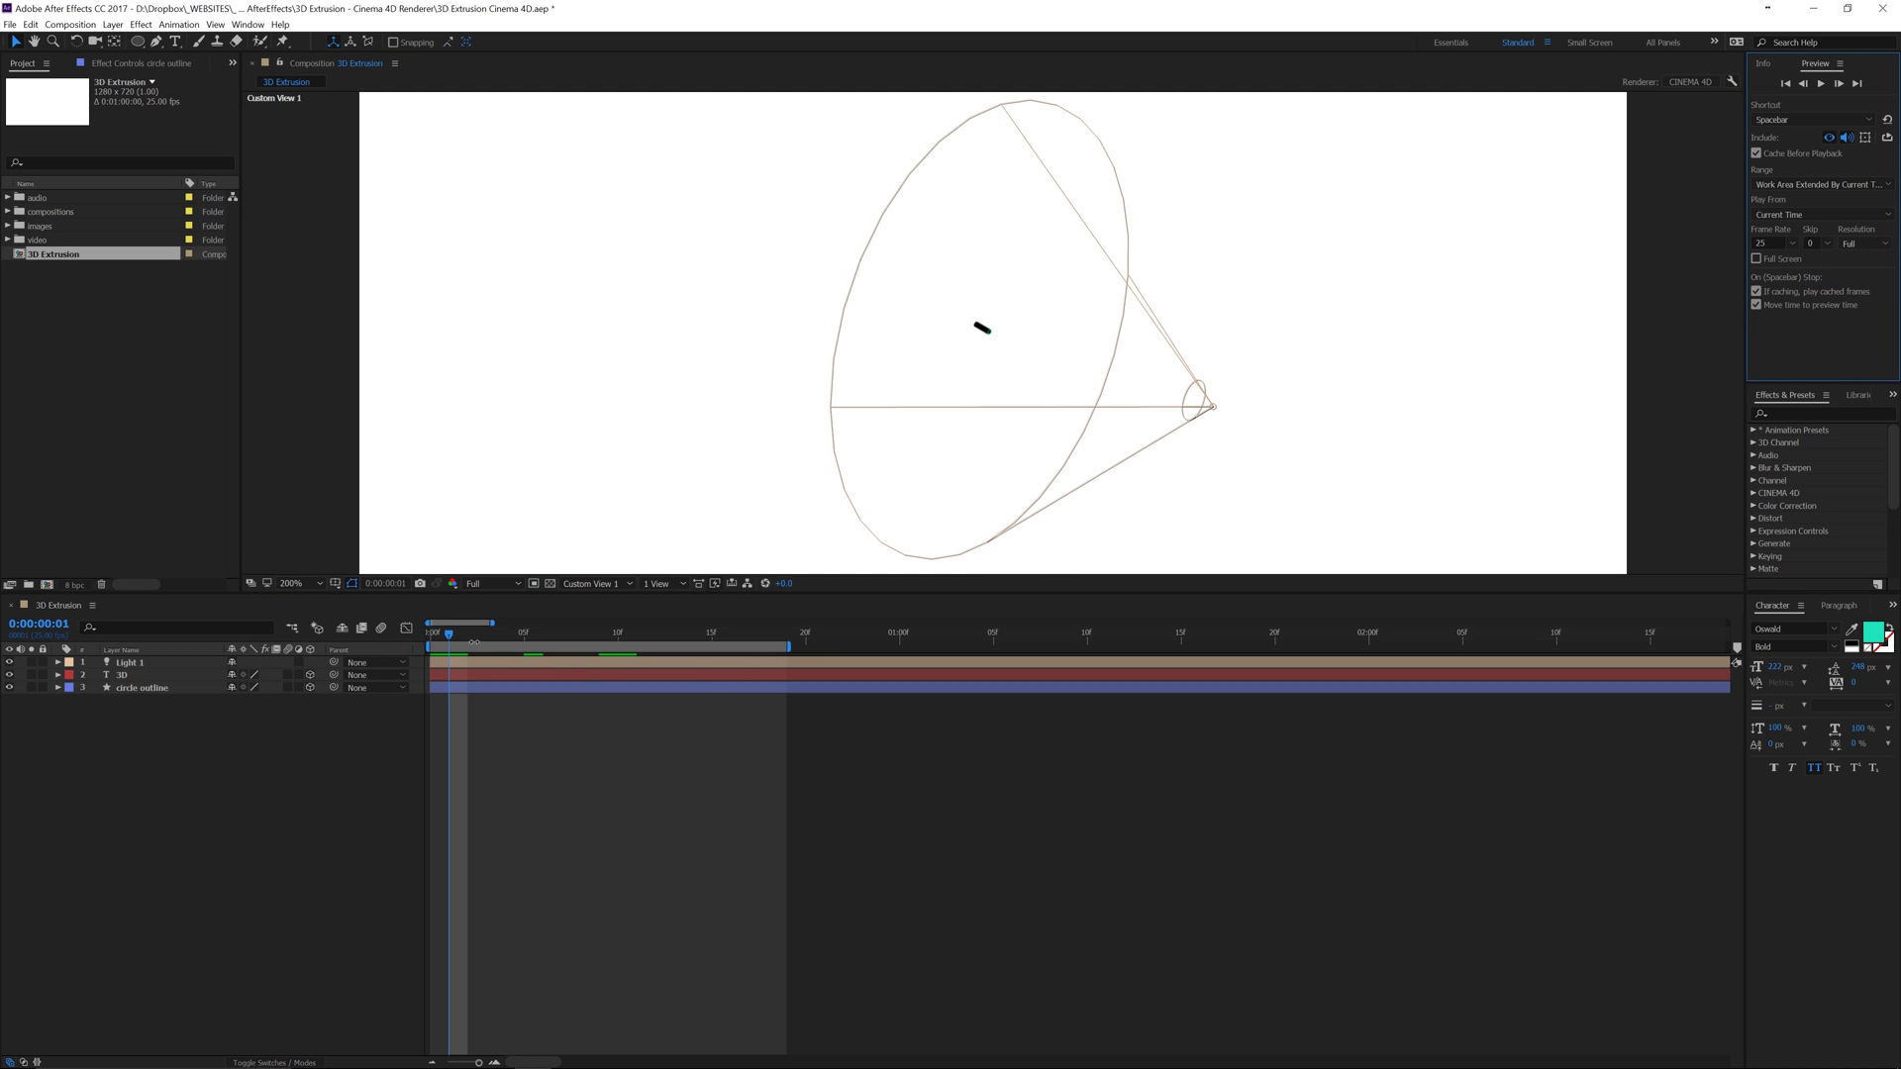
key("space")
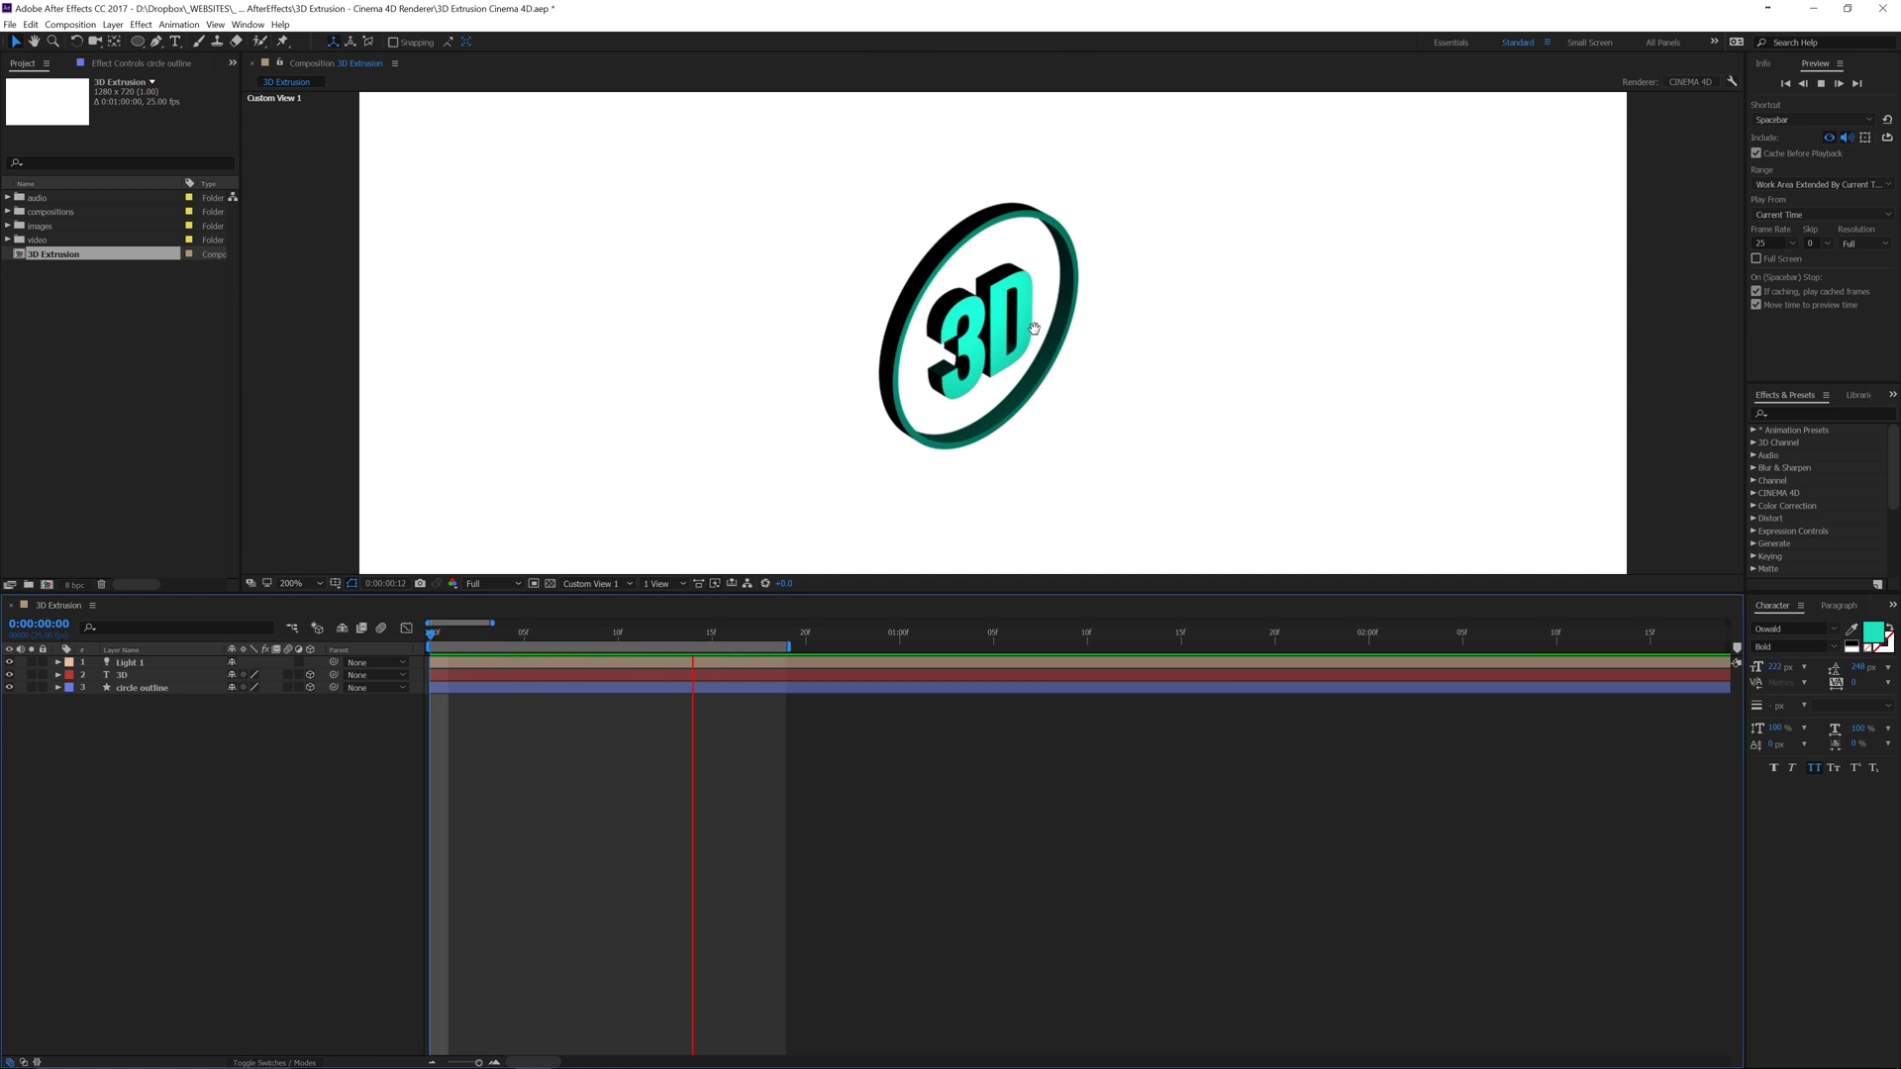
key("space")
Step: In the Front view, add a two-node camera with a 75 mm focal length and activate the camera tool
left_click(619, 584)
left_click(594, 626)
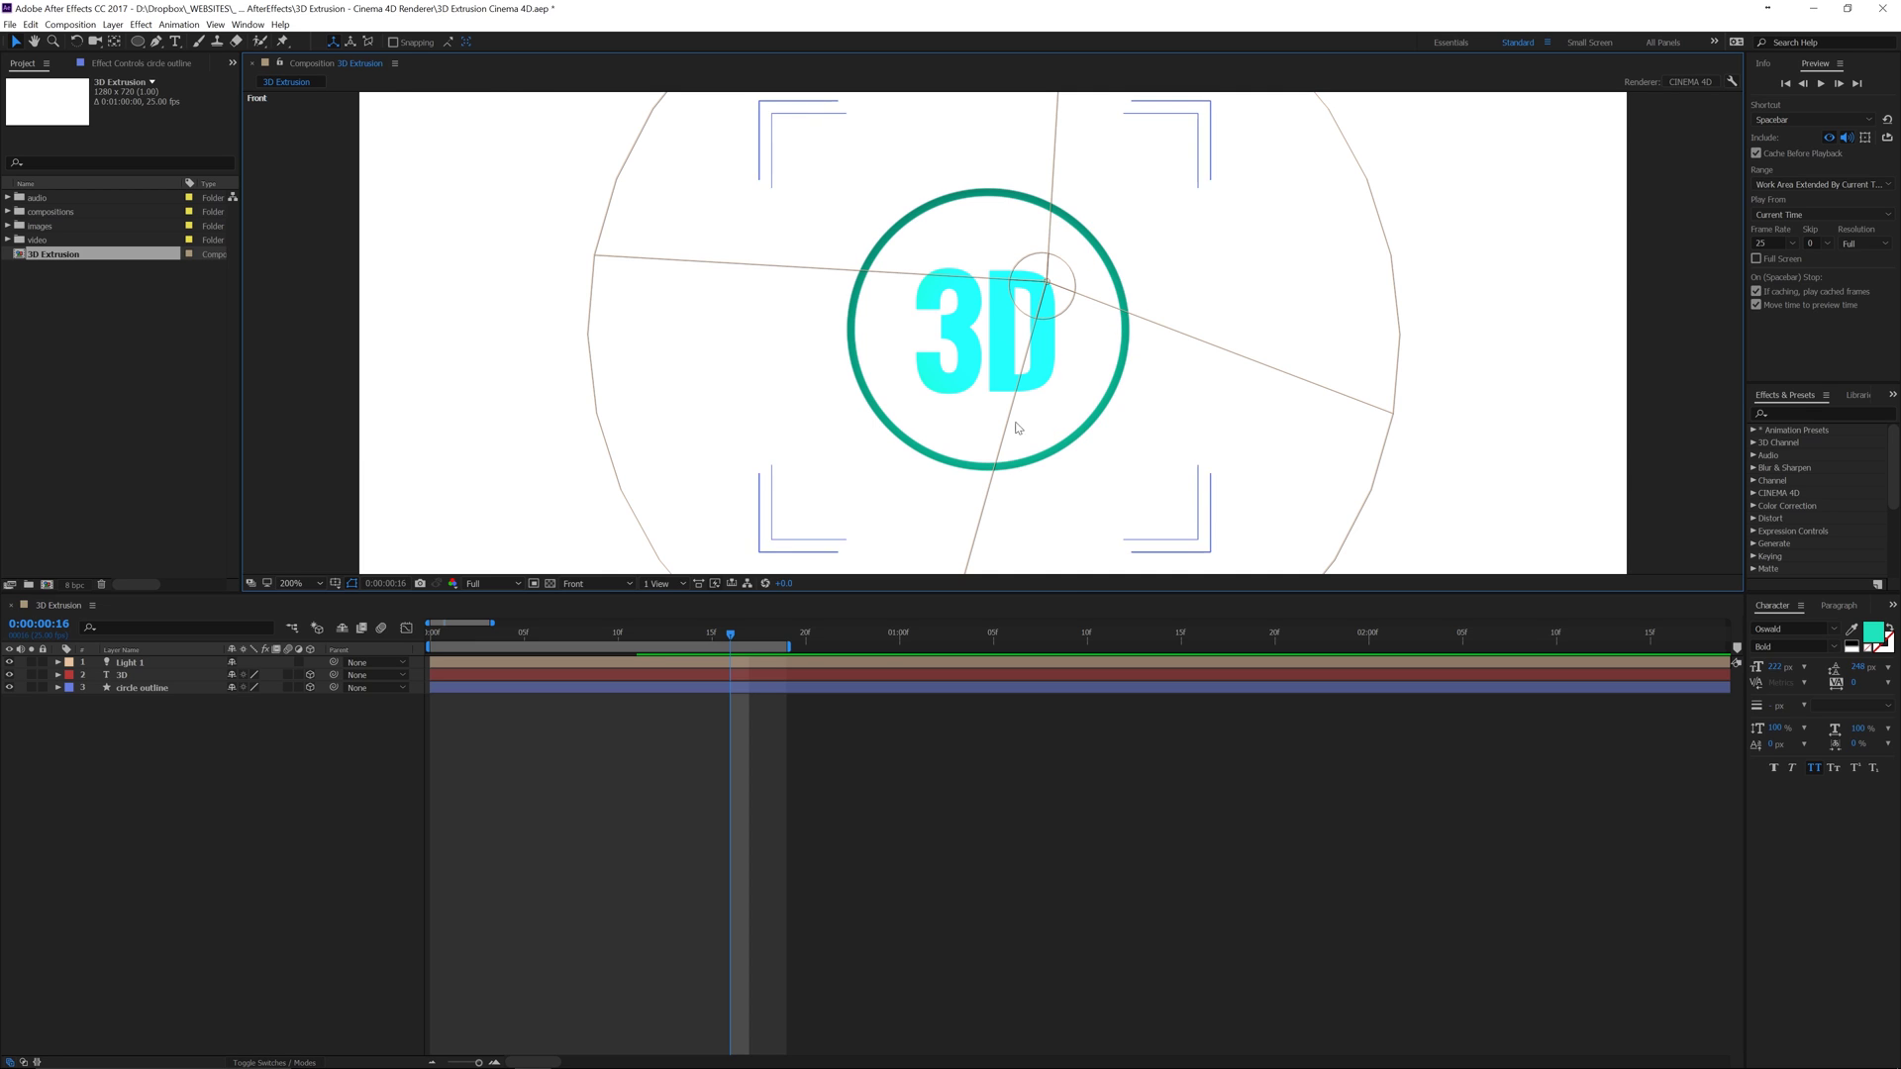
left_click(69, 24)
mouse_move(113, 24)
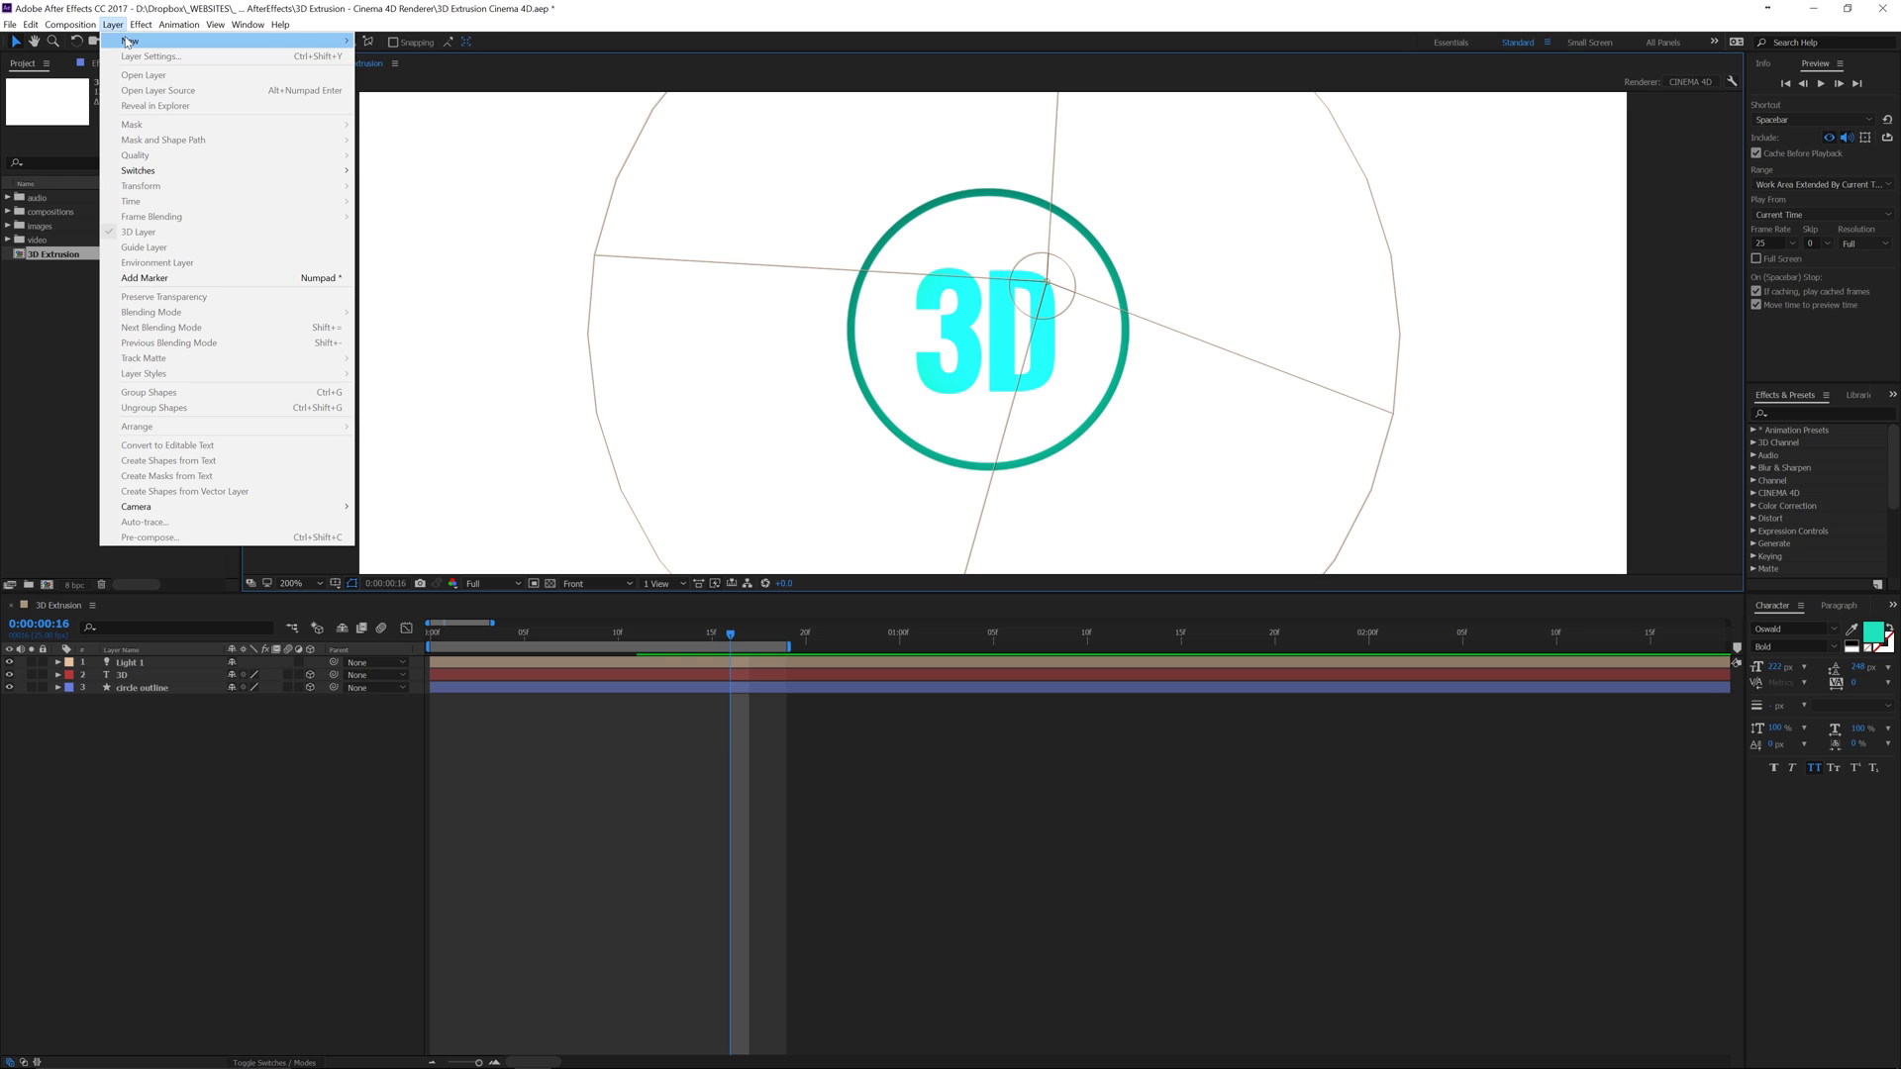
left_click(380, 87)
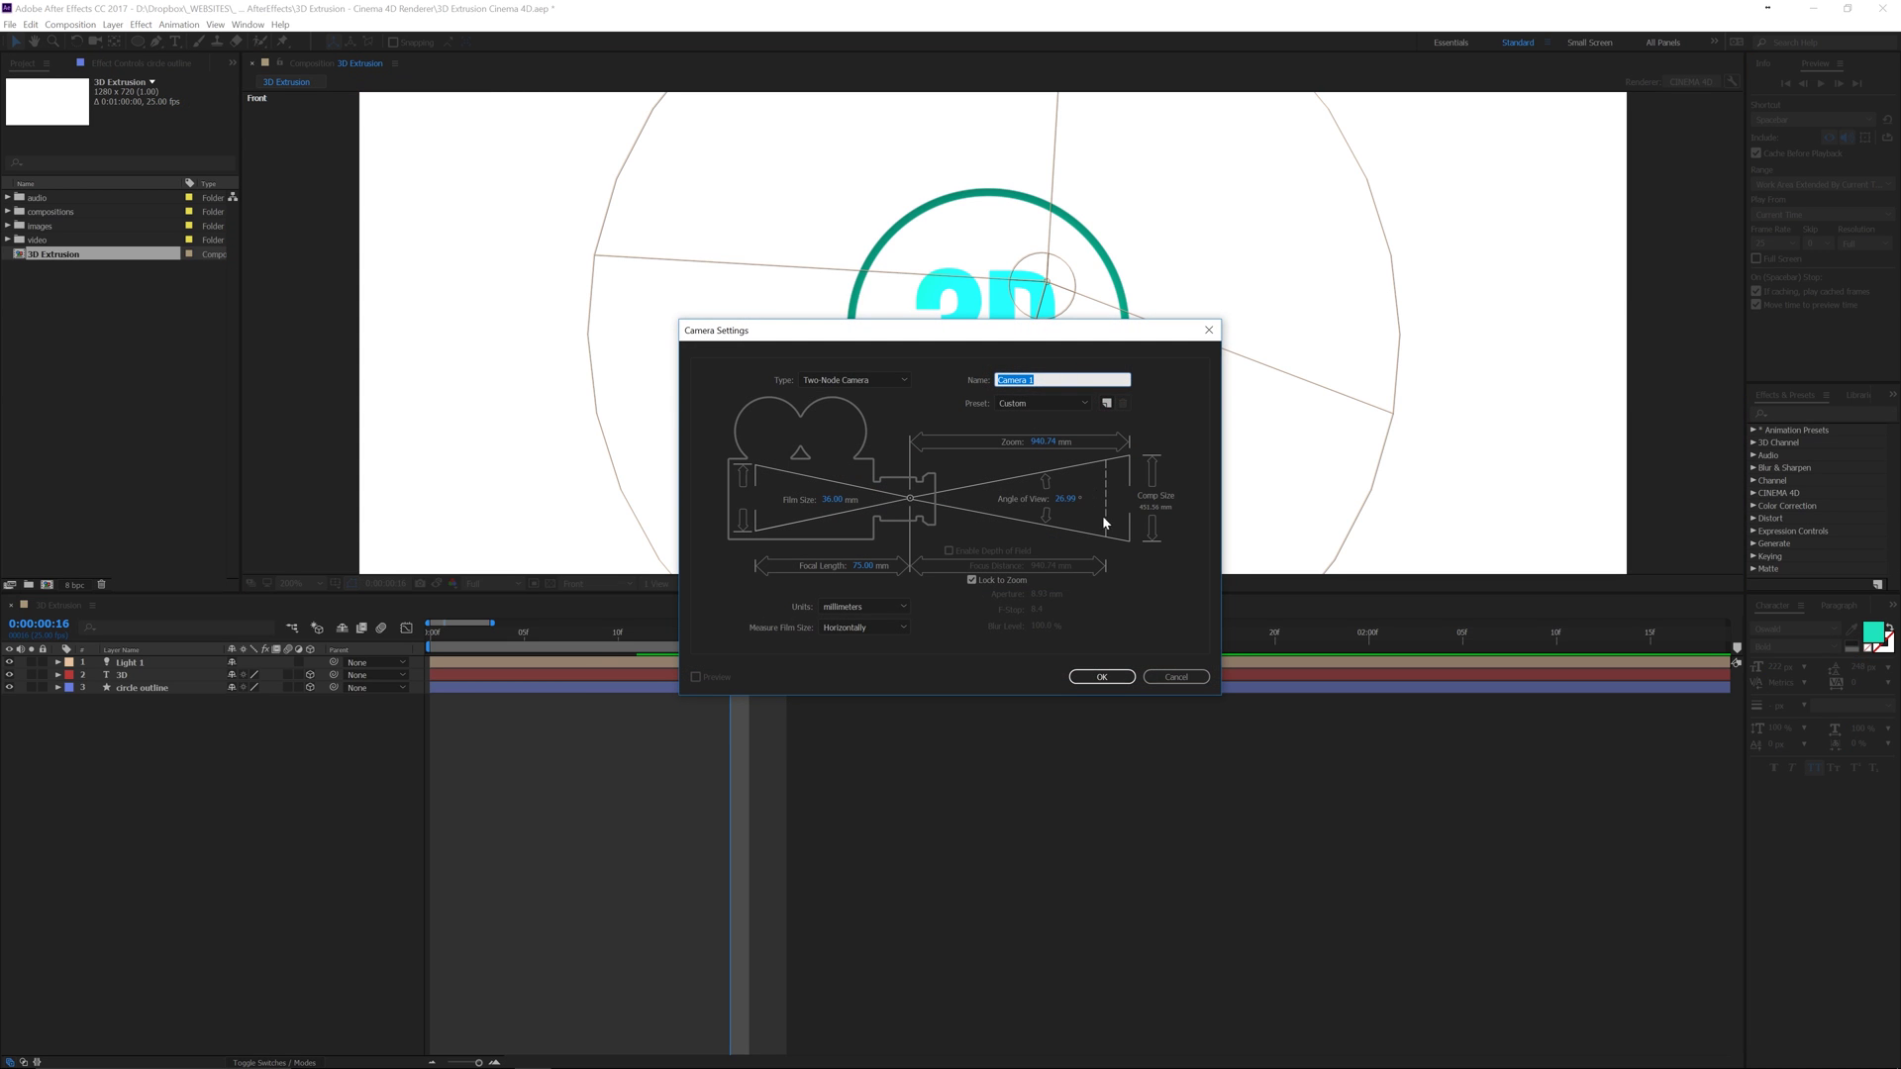
left_click(1107, 676)
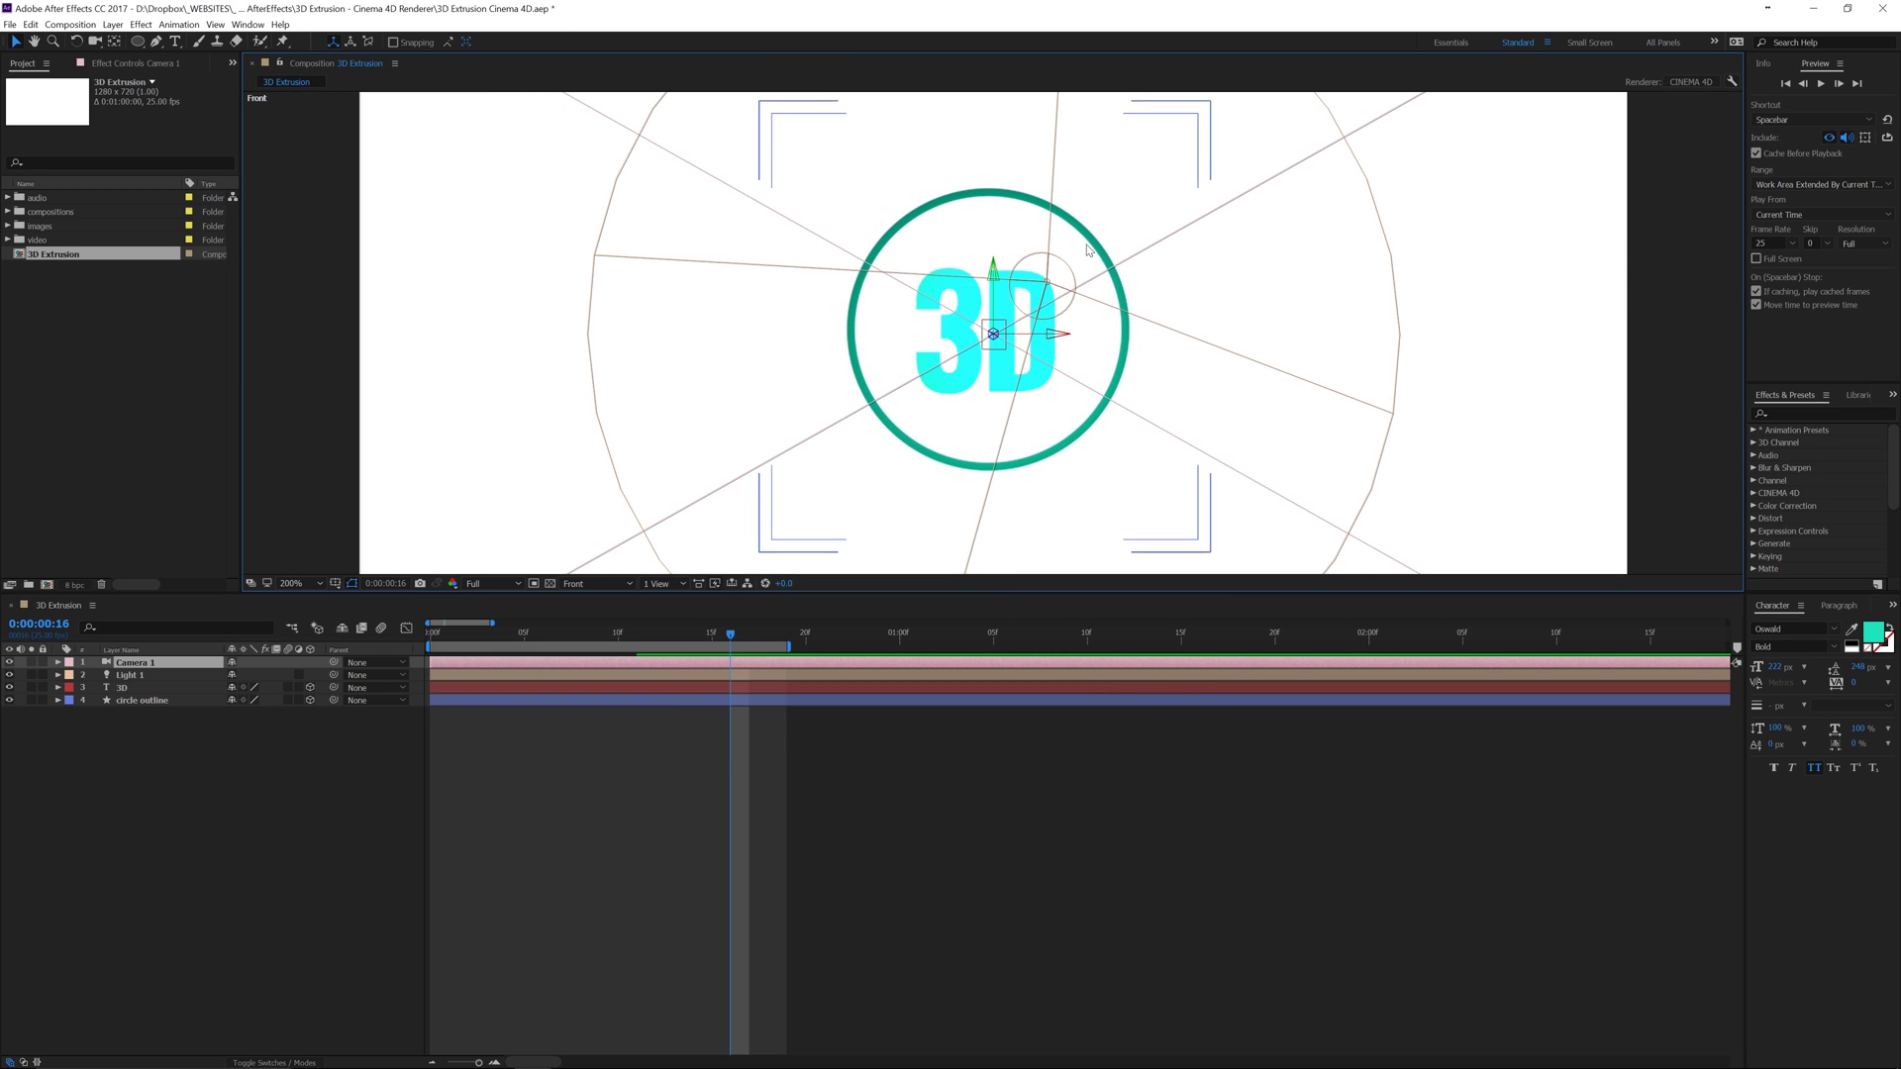
key("c")
left_click(912, 398)
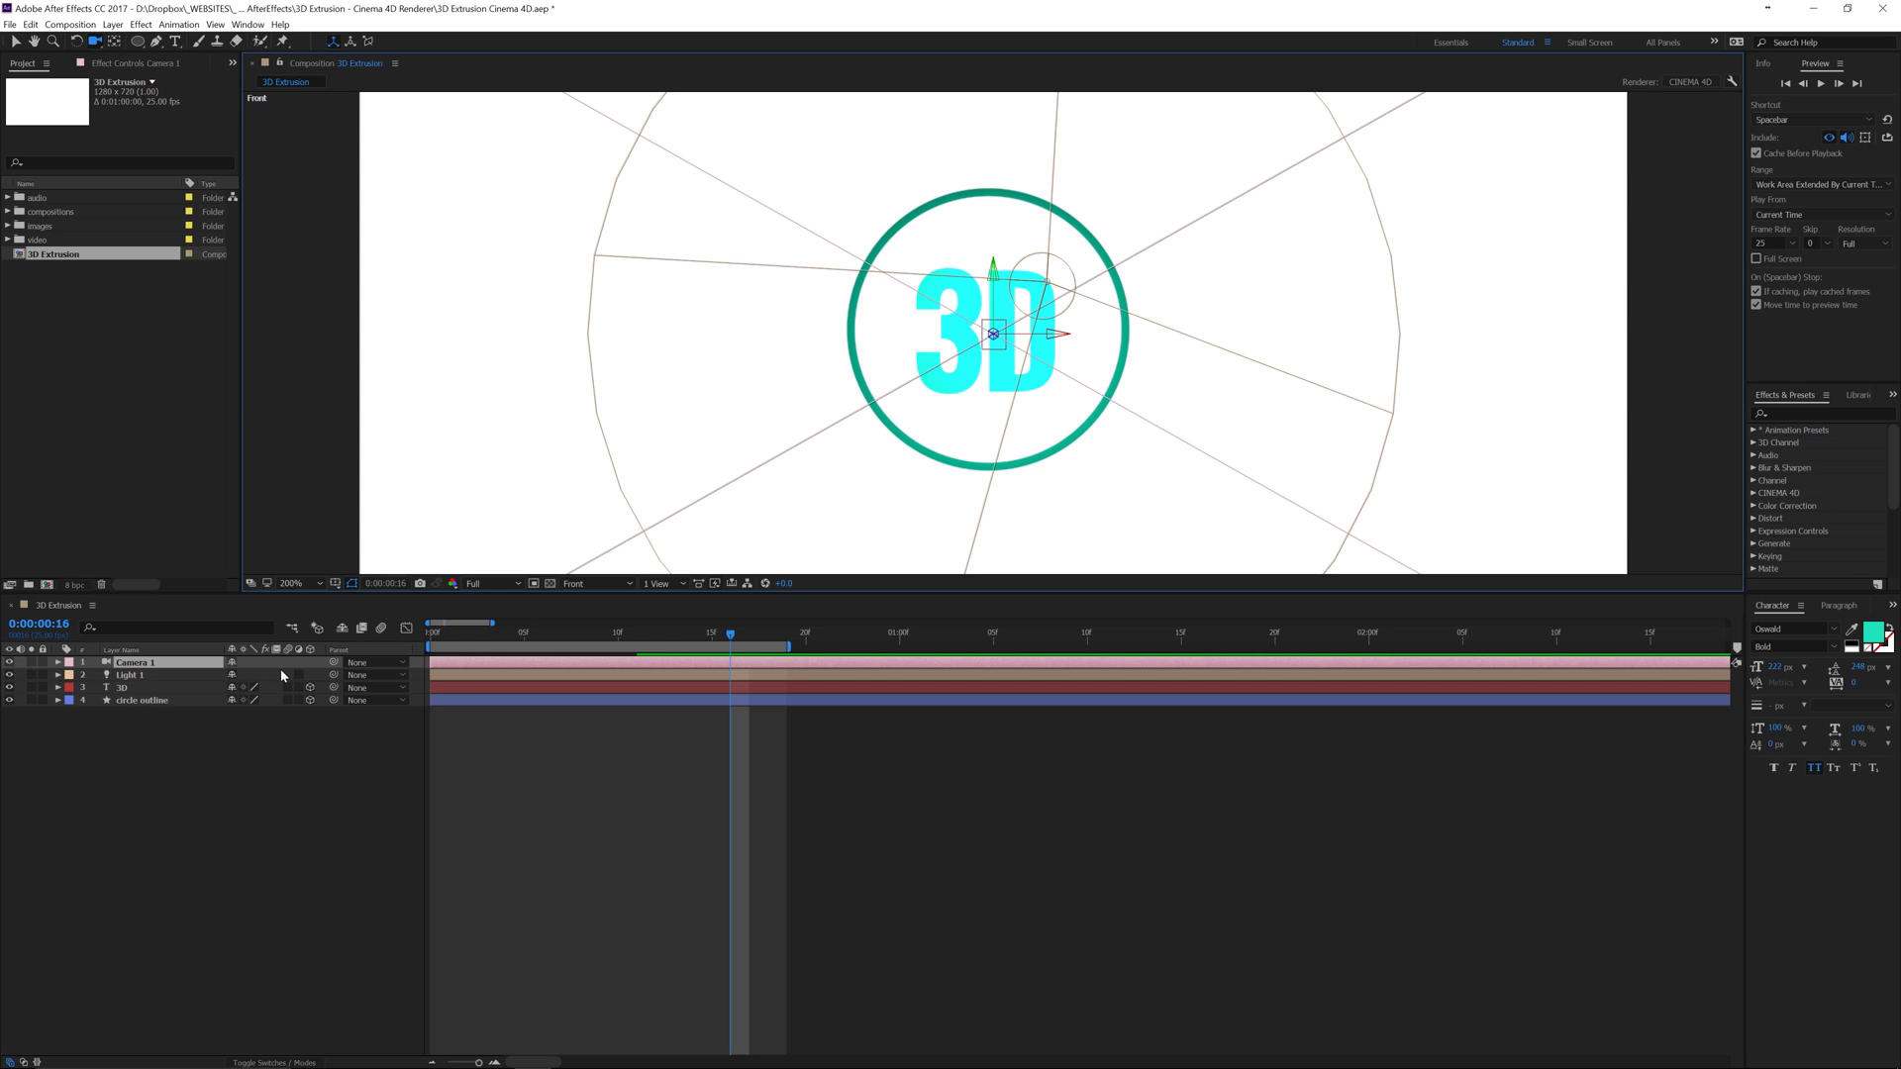
Step: Preview the animation from the first frame in the Front view and zoom the timeline out
left_click(147, 676)
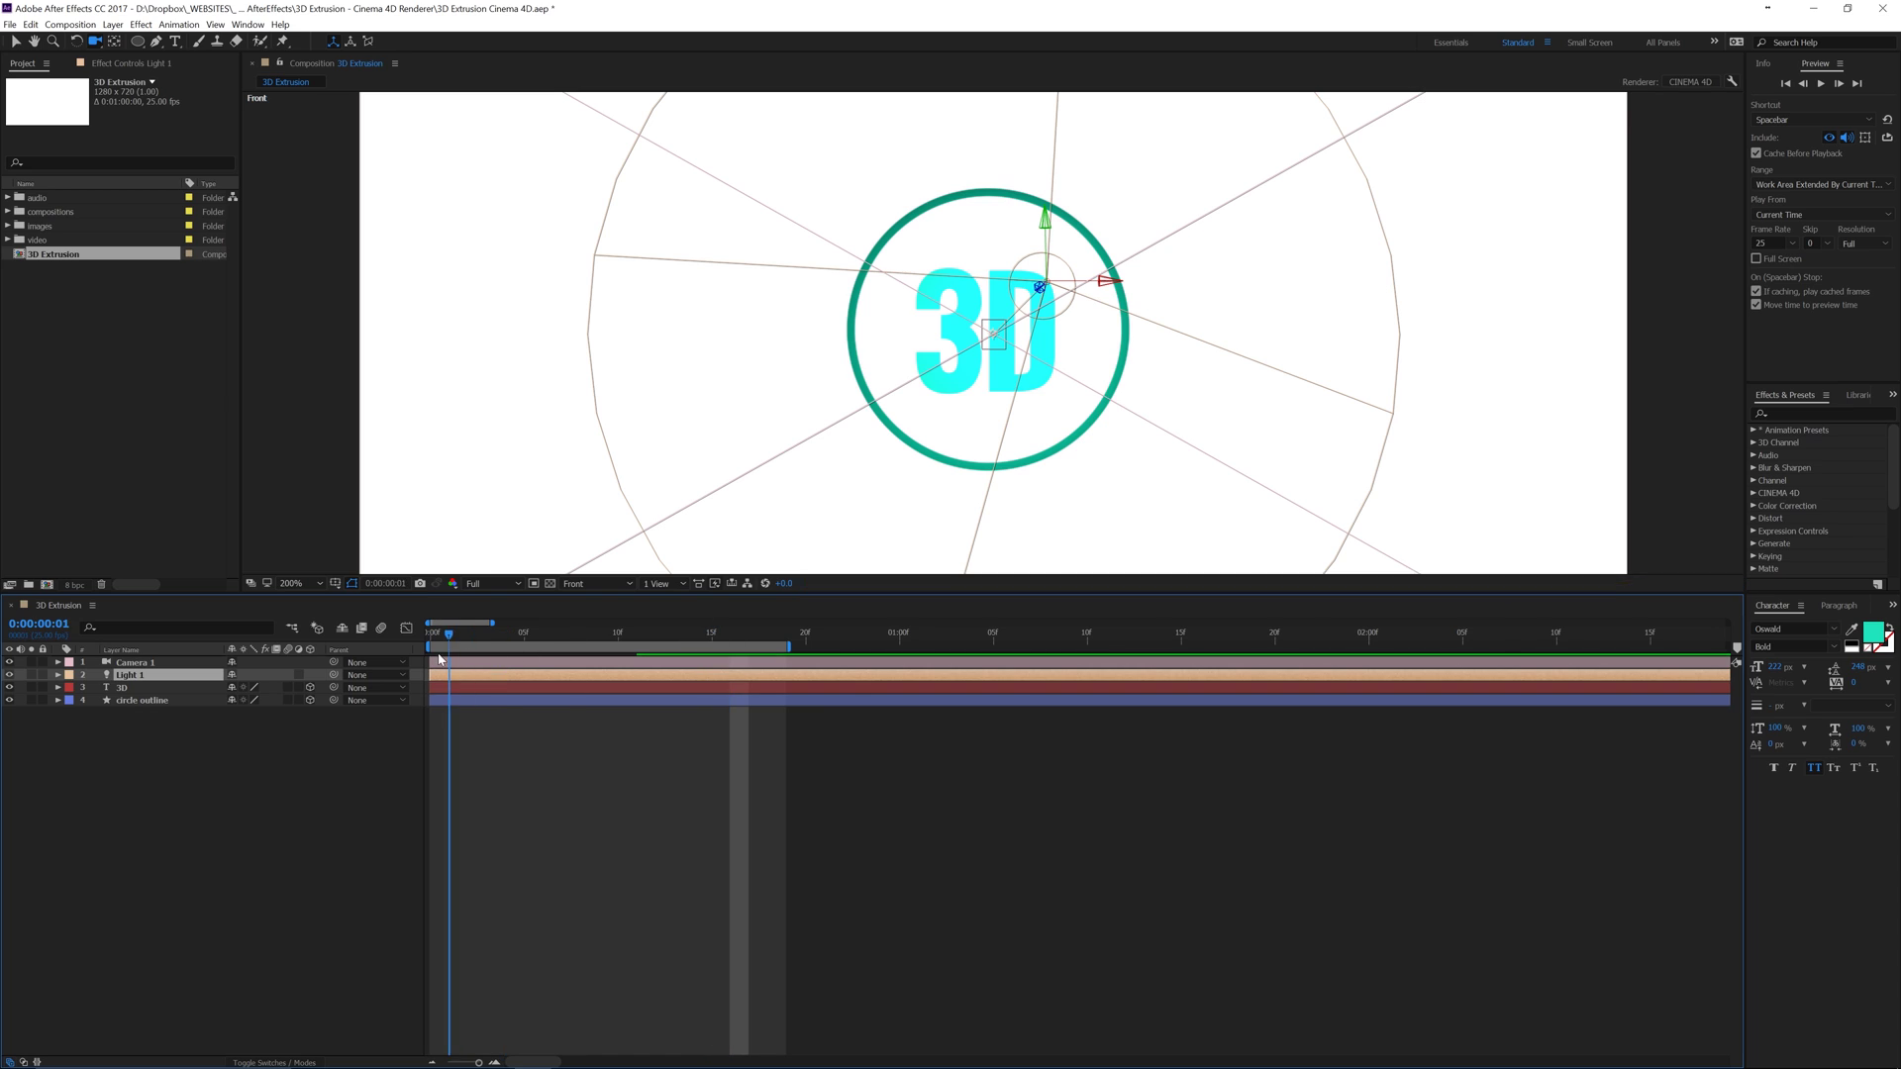
left_click_drag(730, 639, 442, 663)
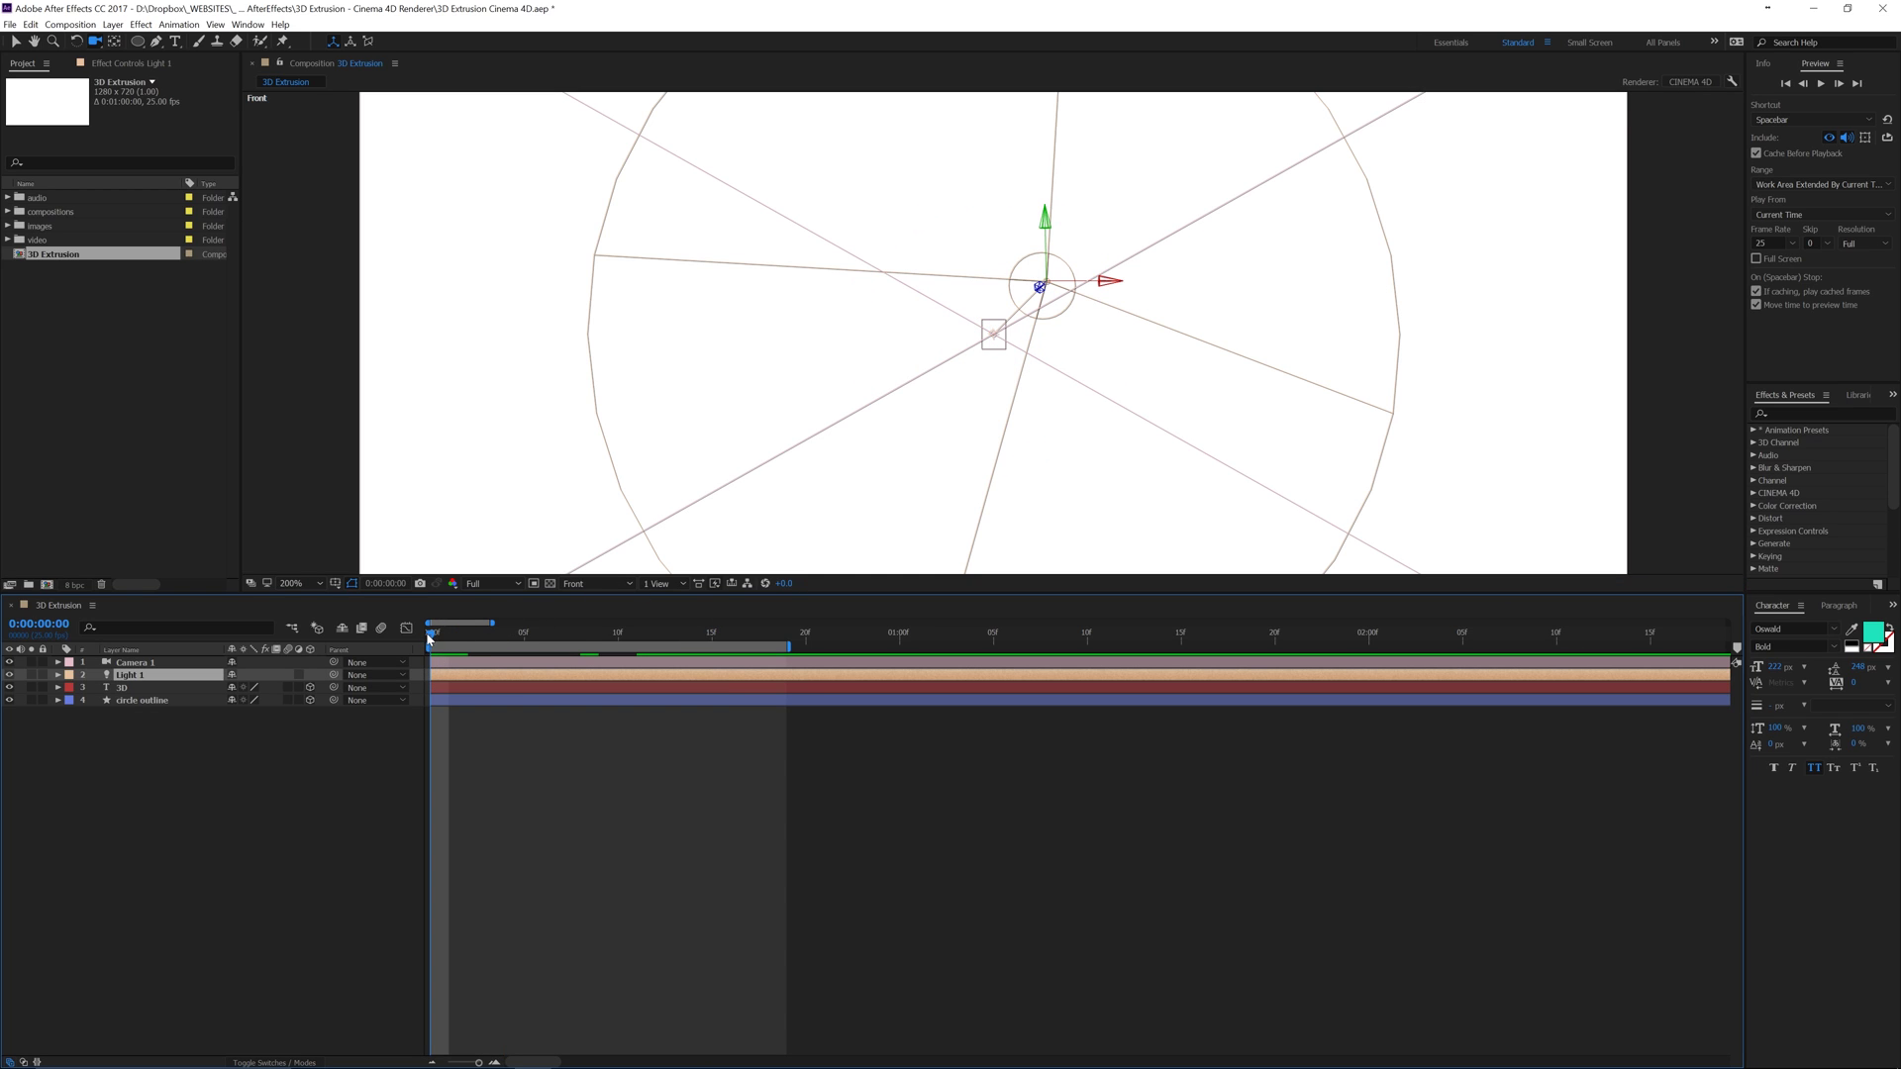
key("space")
key("space")
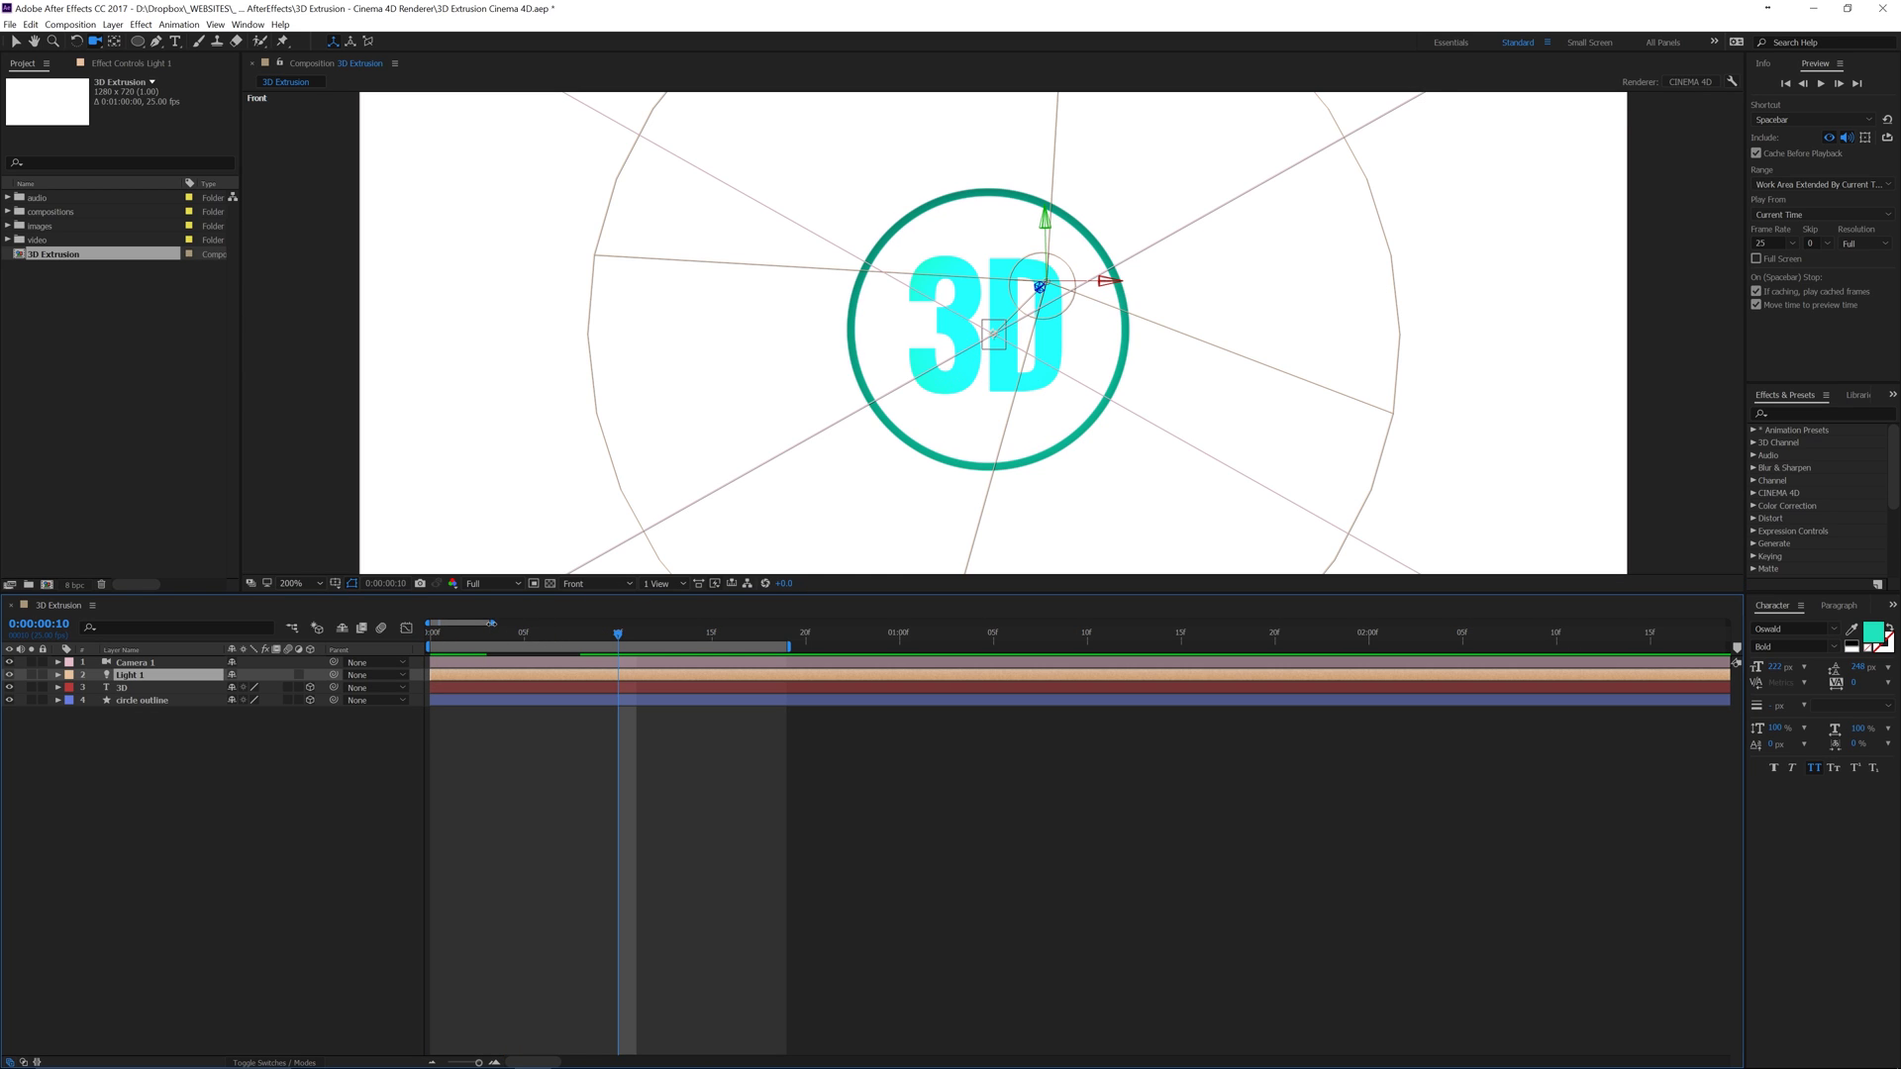
key("minus")
key("minus")
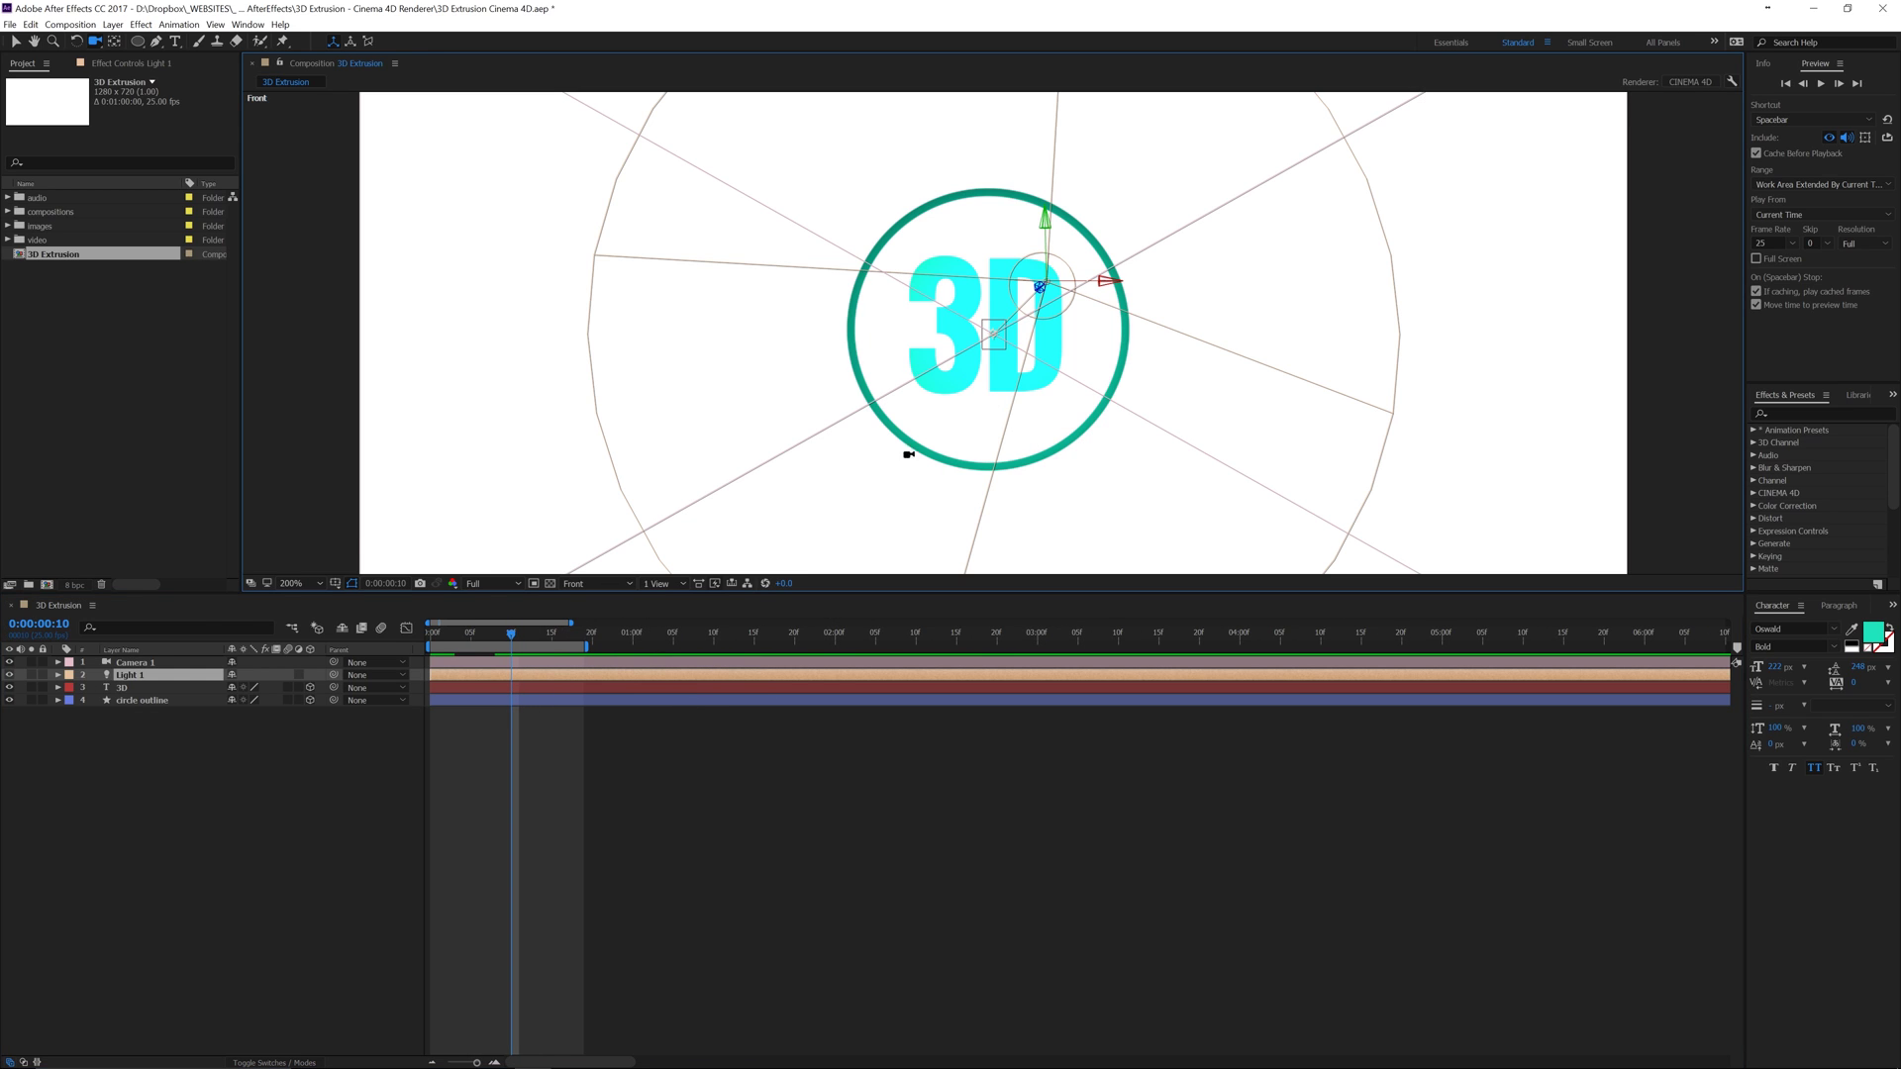
Step: Expand the Camera 1 and circle outline layers, and collapse the outline's Contents, Transform and Material Options groups
left_click(134, 664)
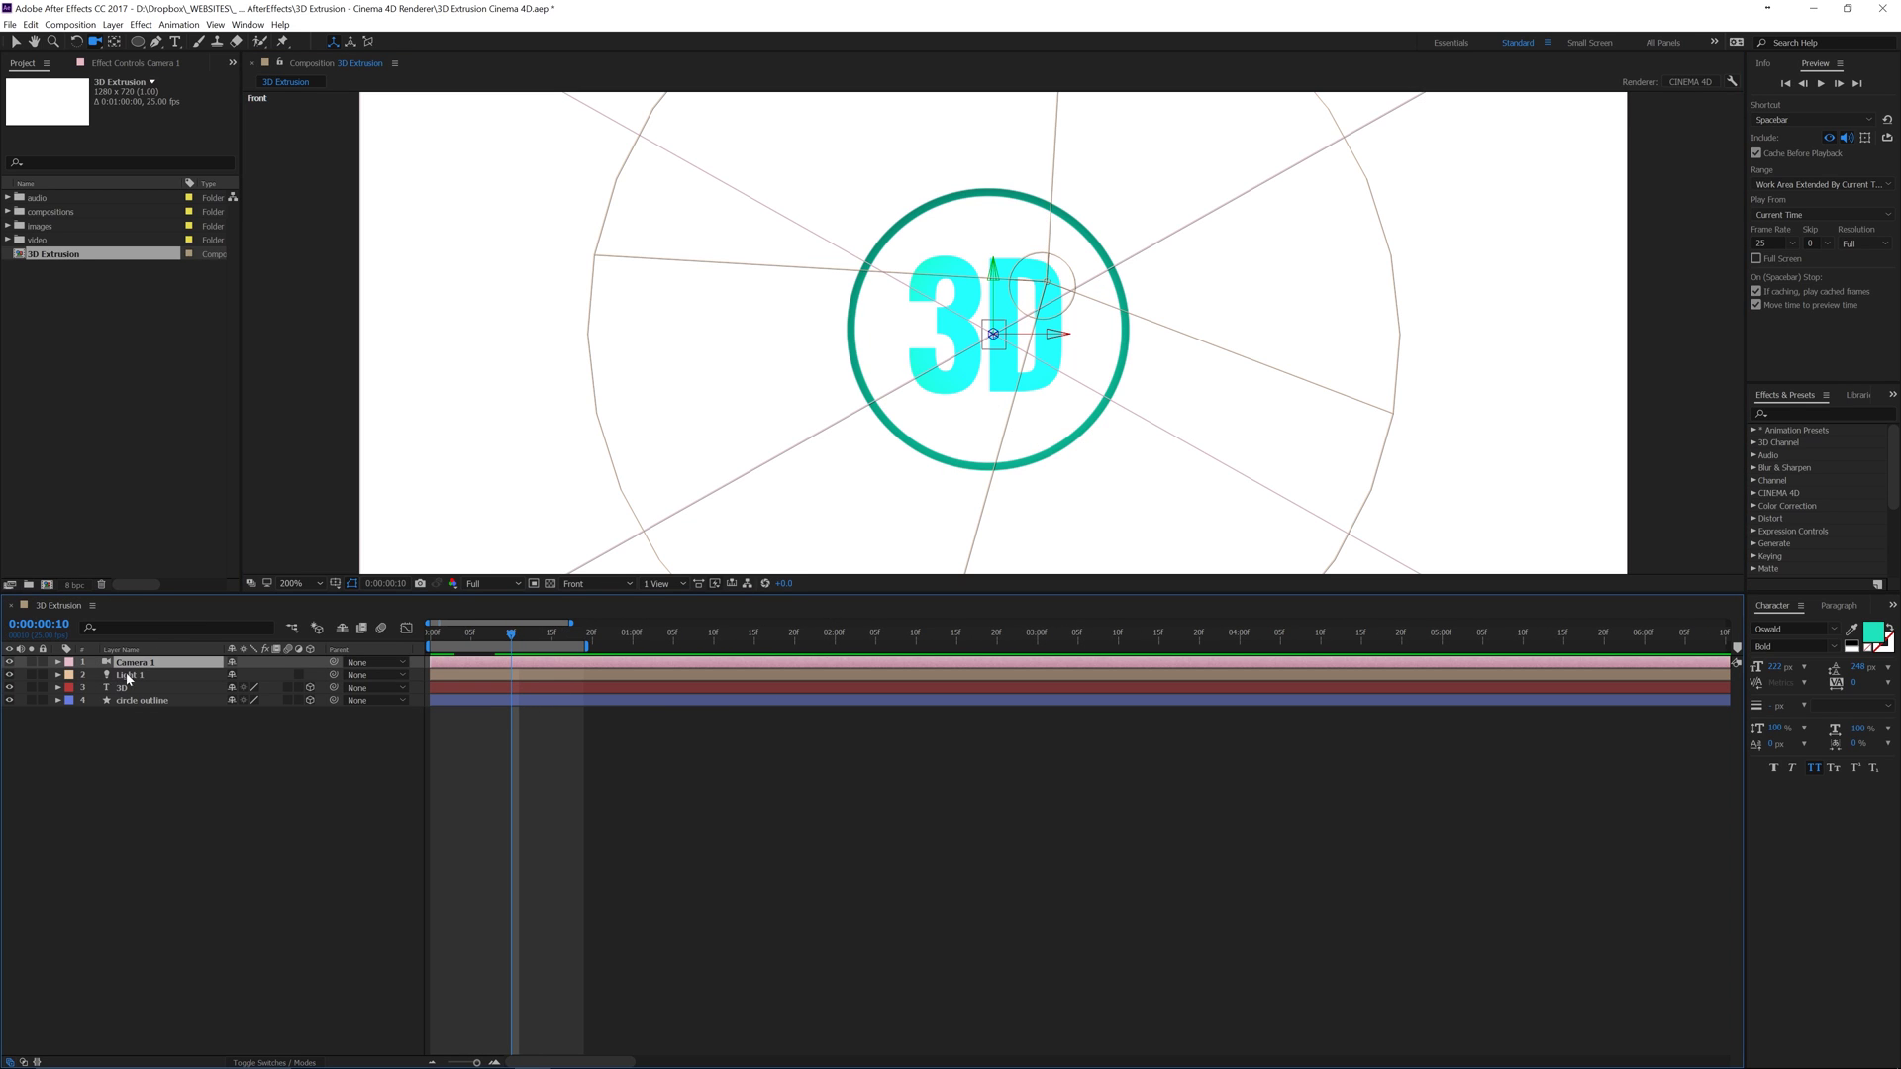
left_click(58, 663)
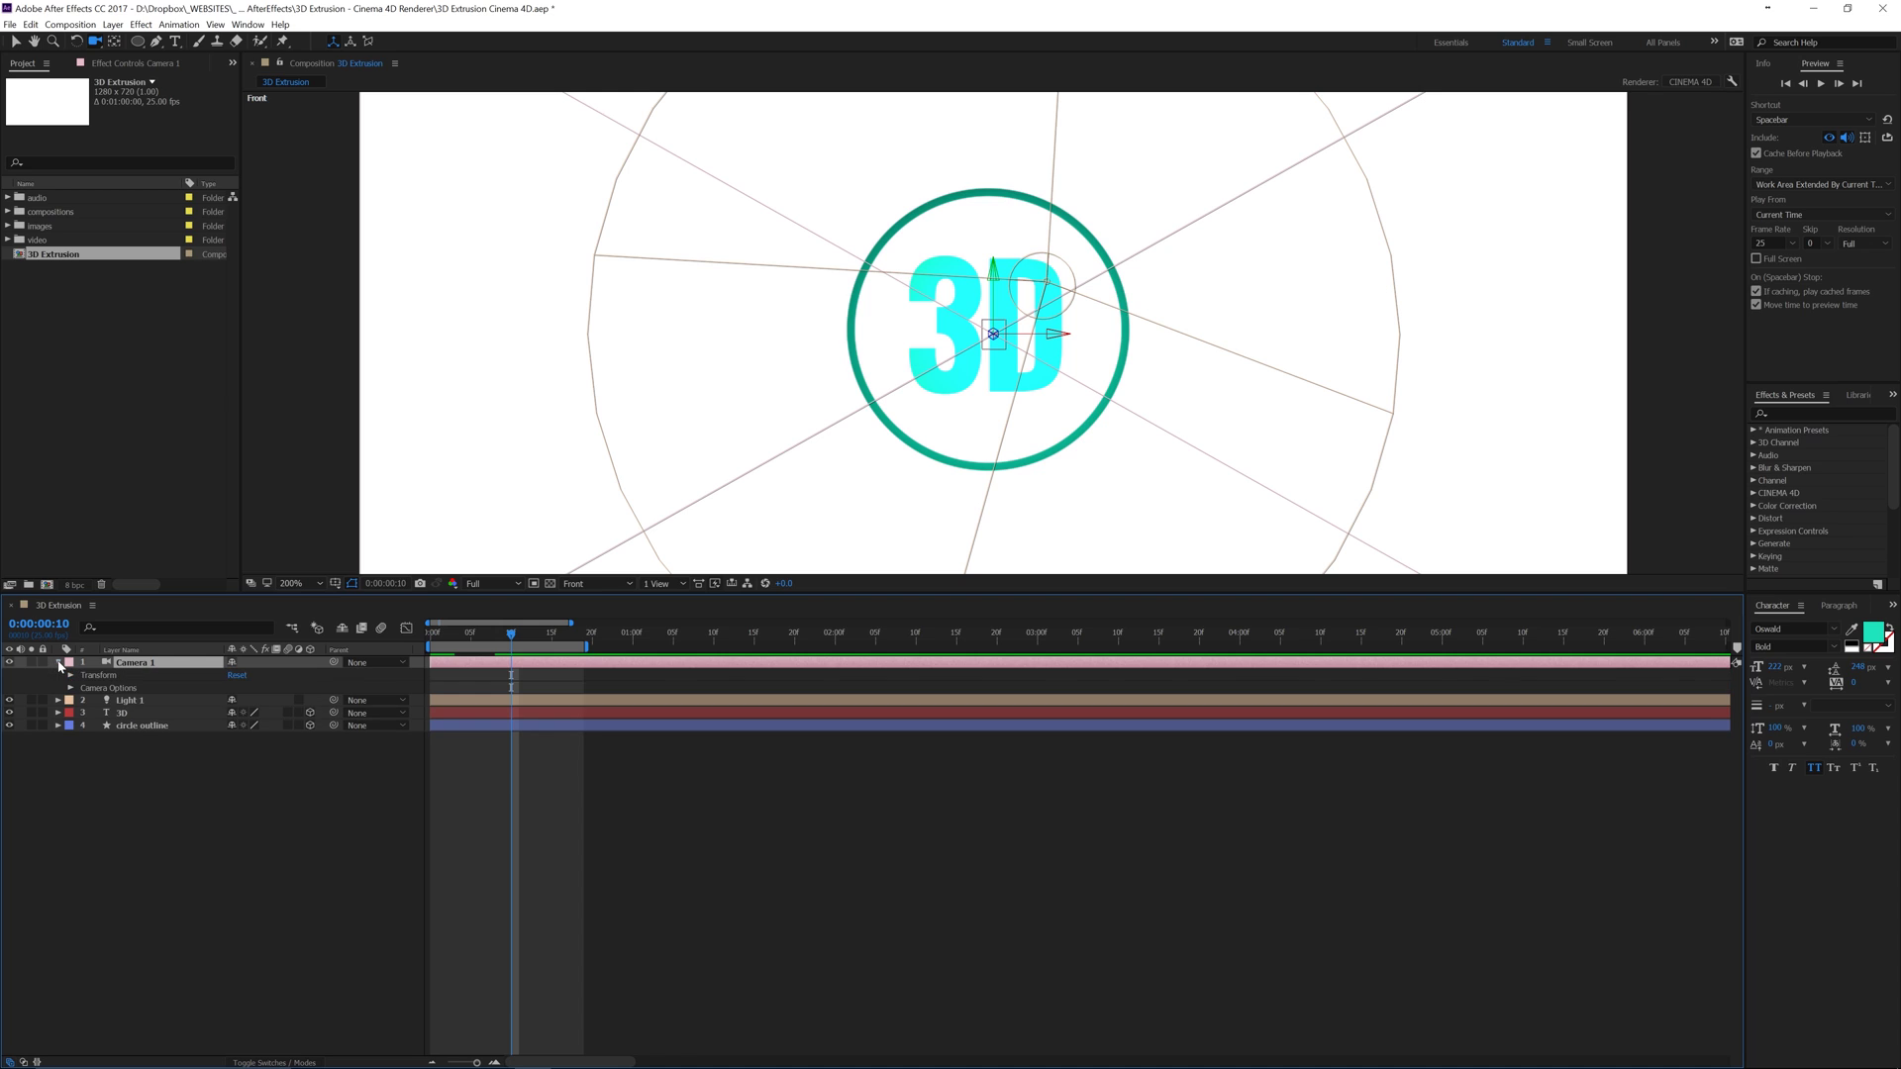
left_click(67, 726)
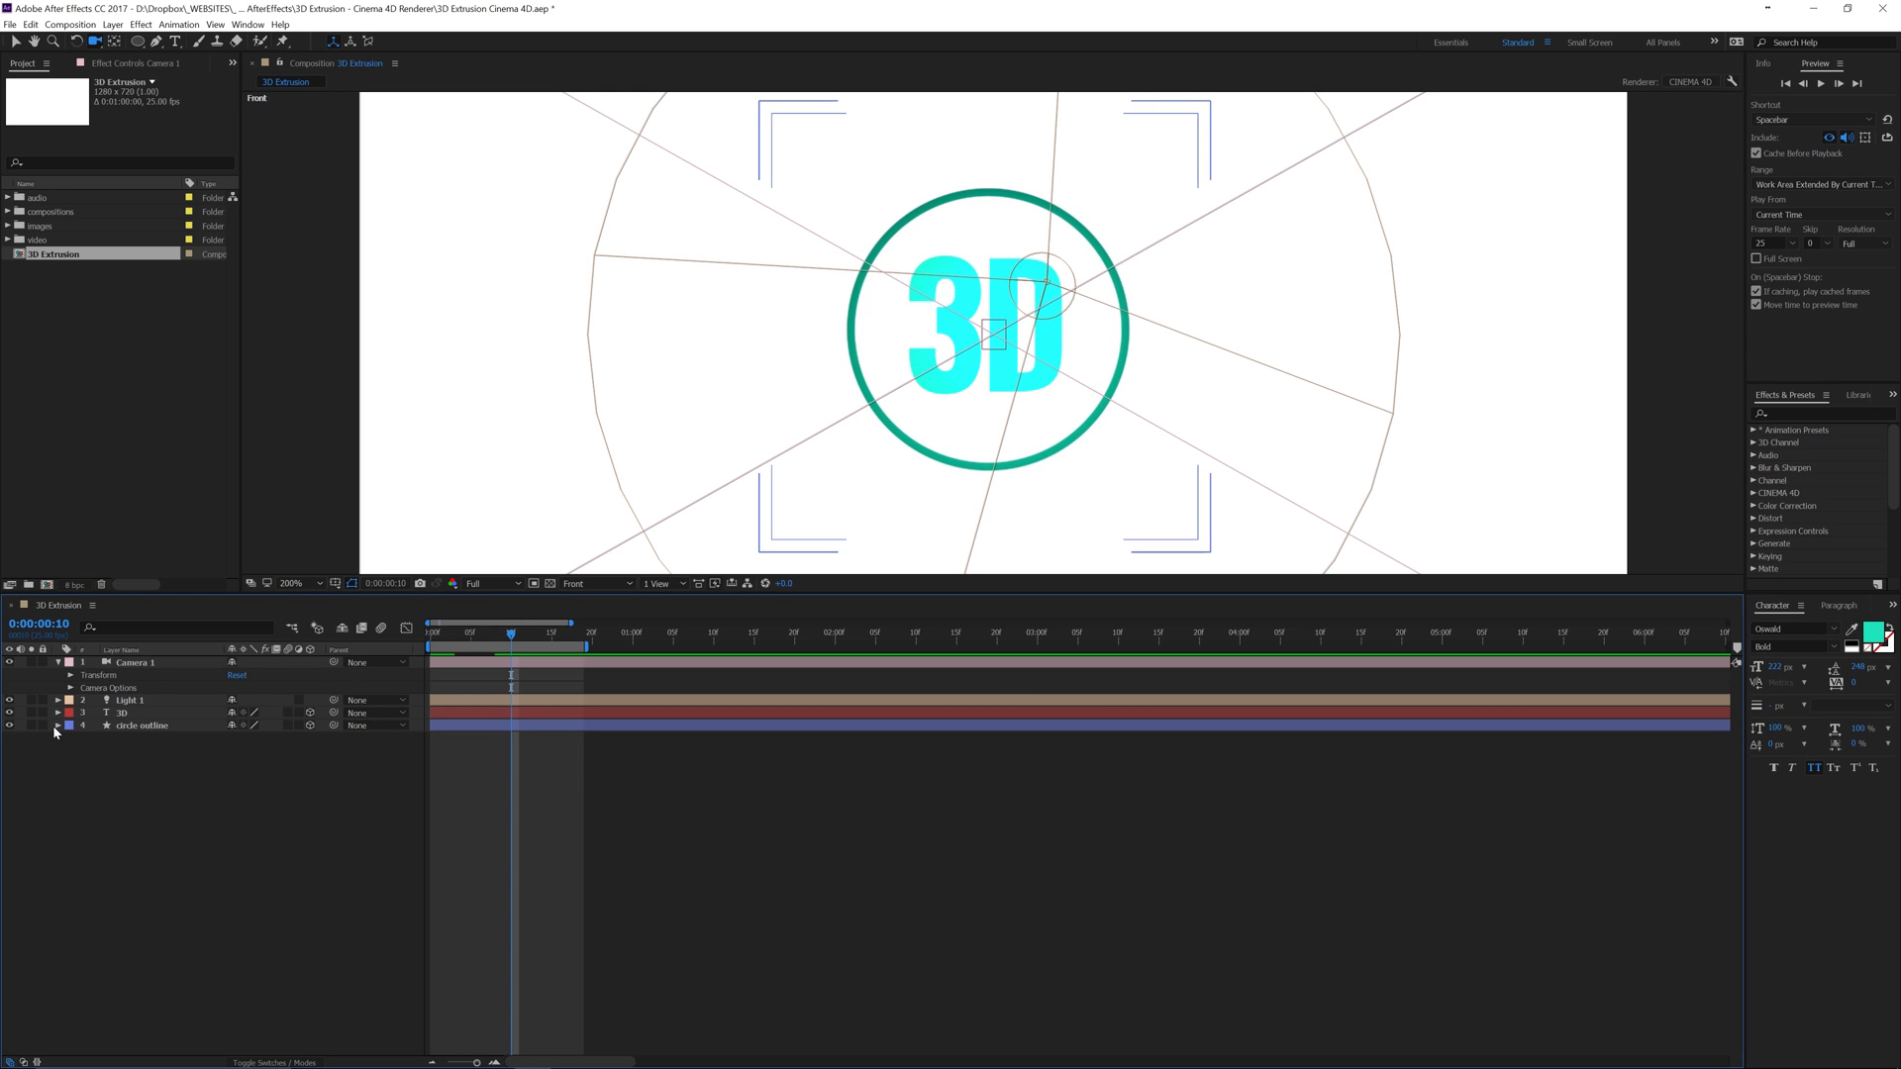
left_click(57, 726)
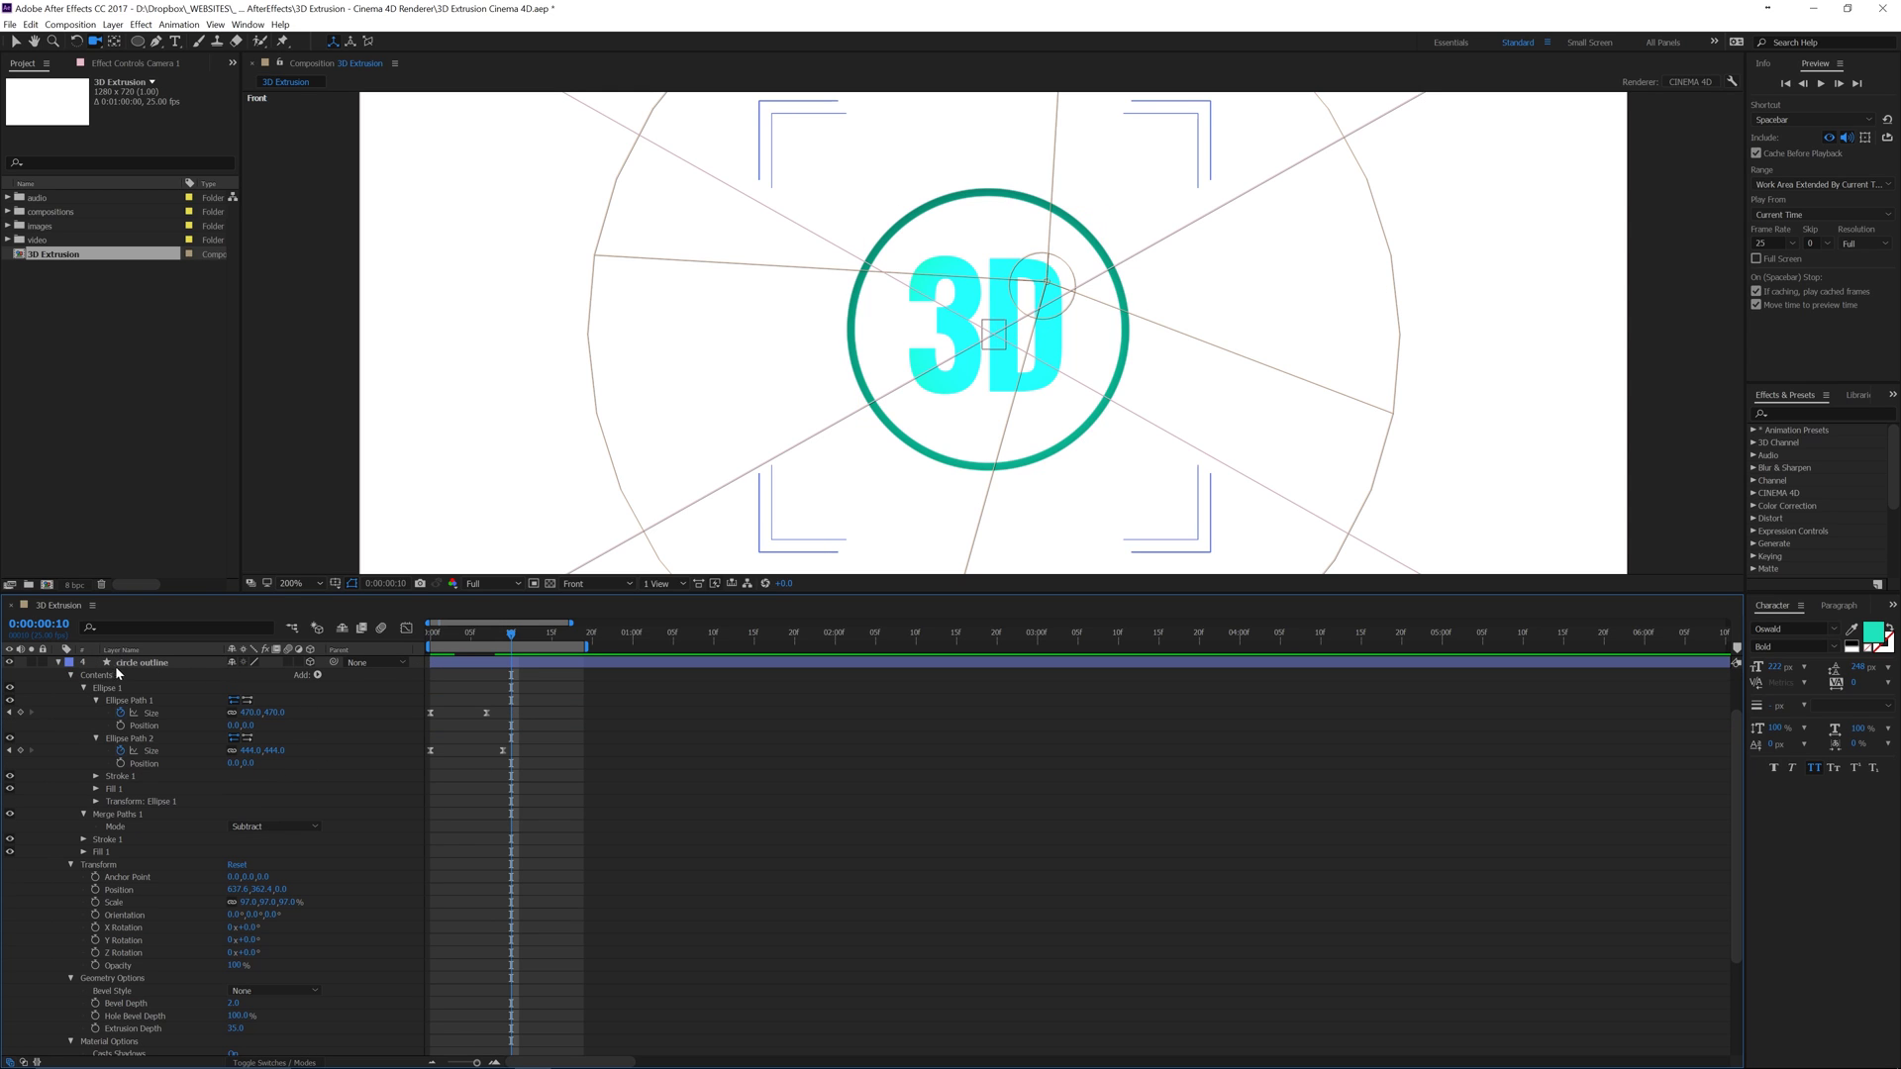
left_click(70, 675)
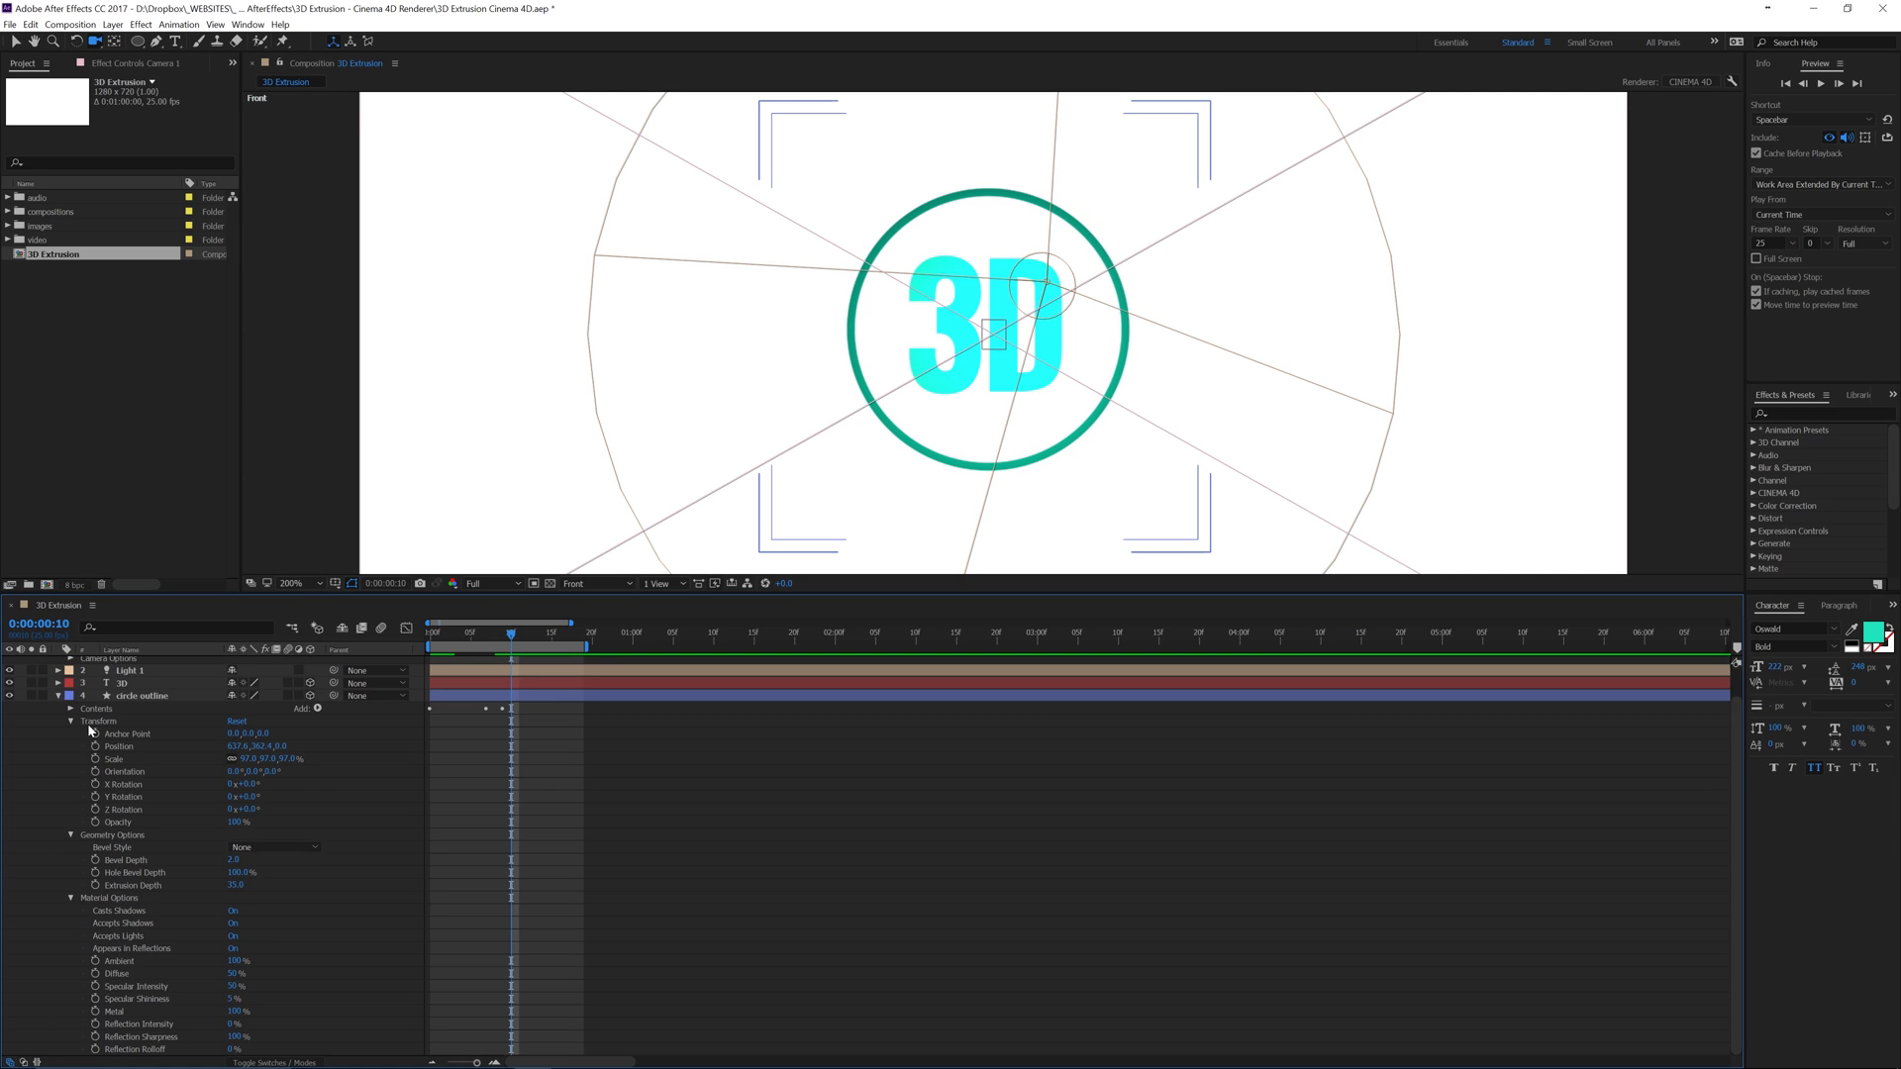
left_click(71, 722)
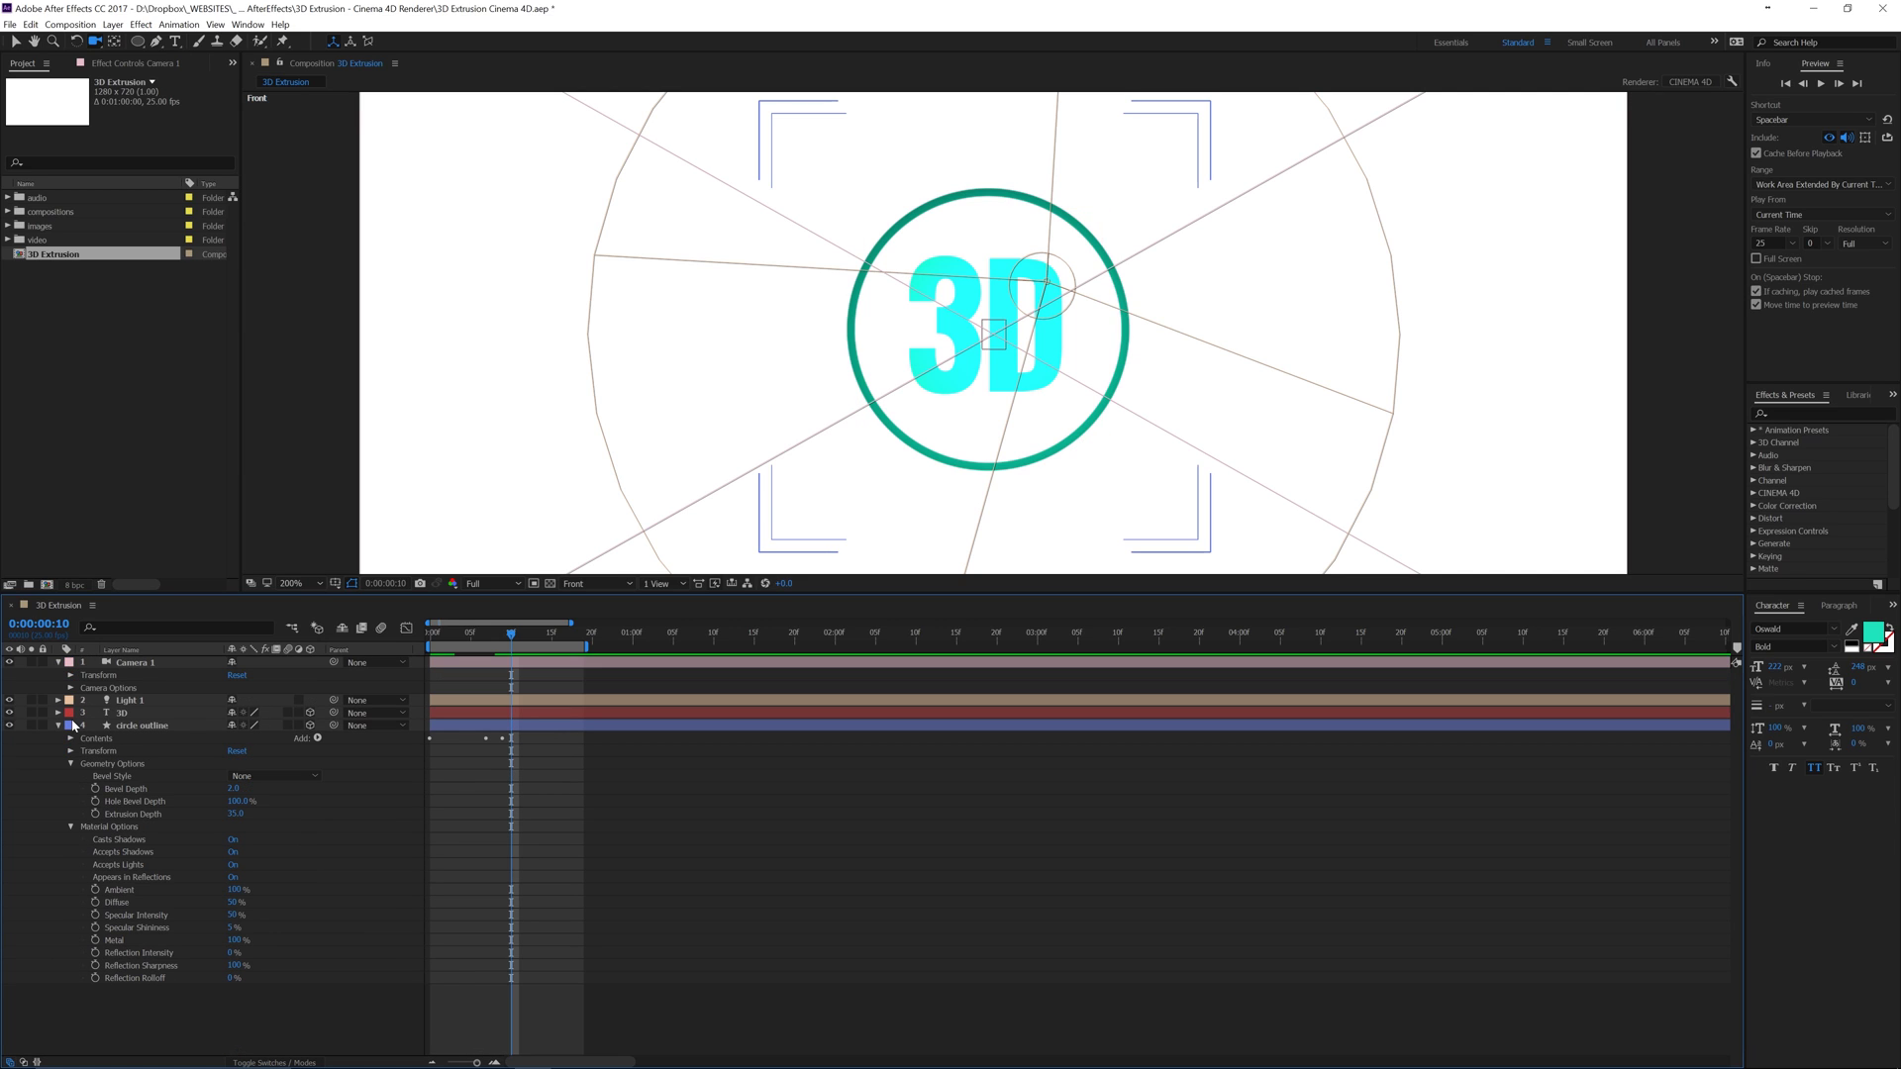
left_click(70, 827)
Step: Expand the 3D text layer and collapse its Geometry Options and Transform groups
left_click(65, 715)
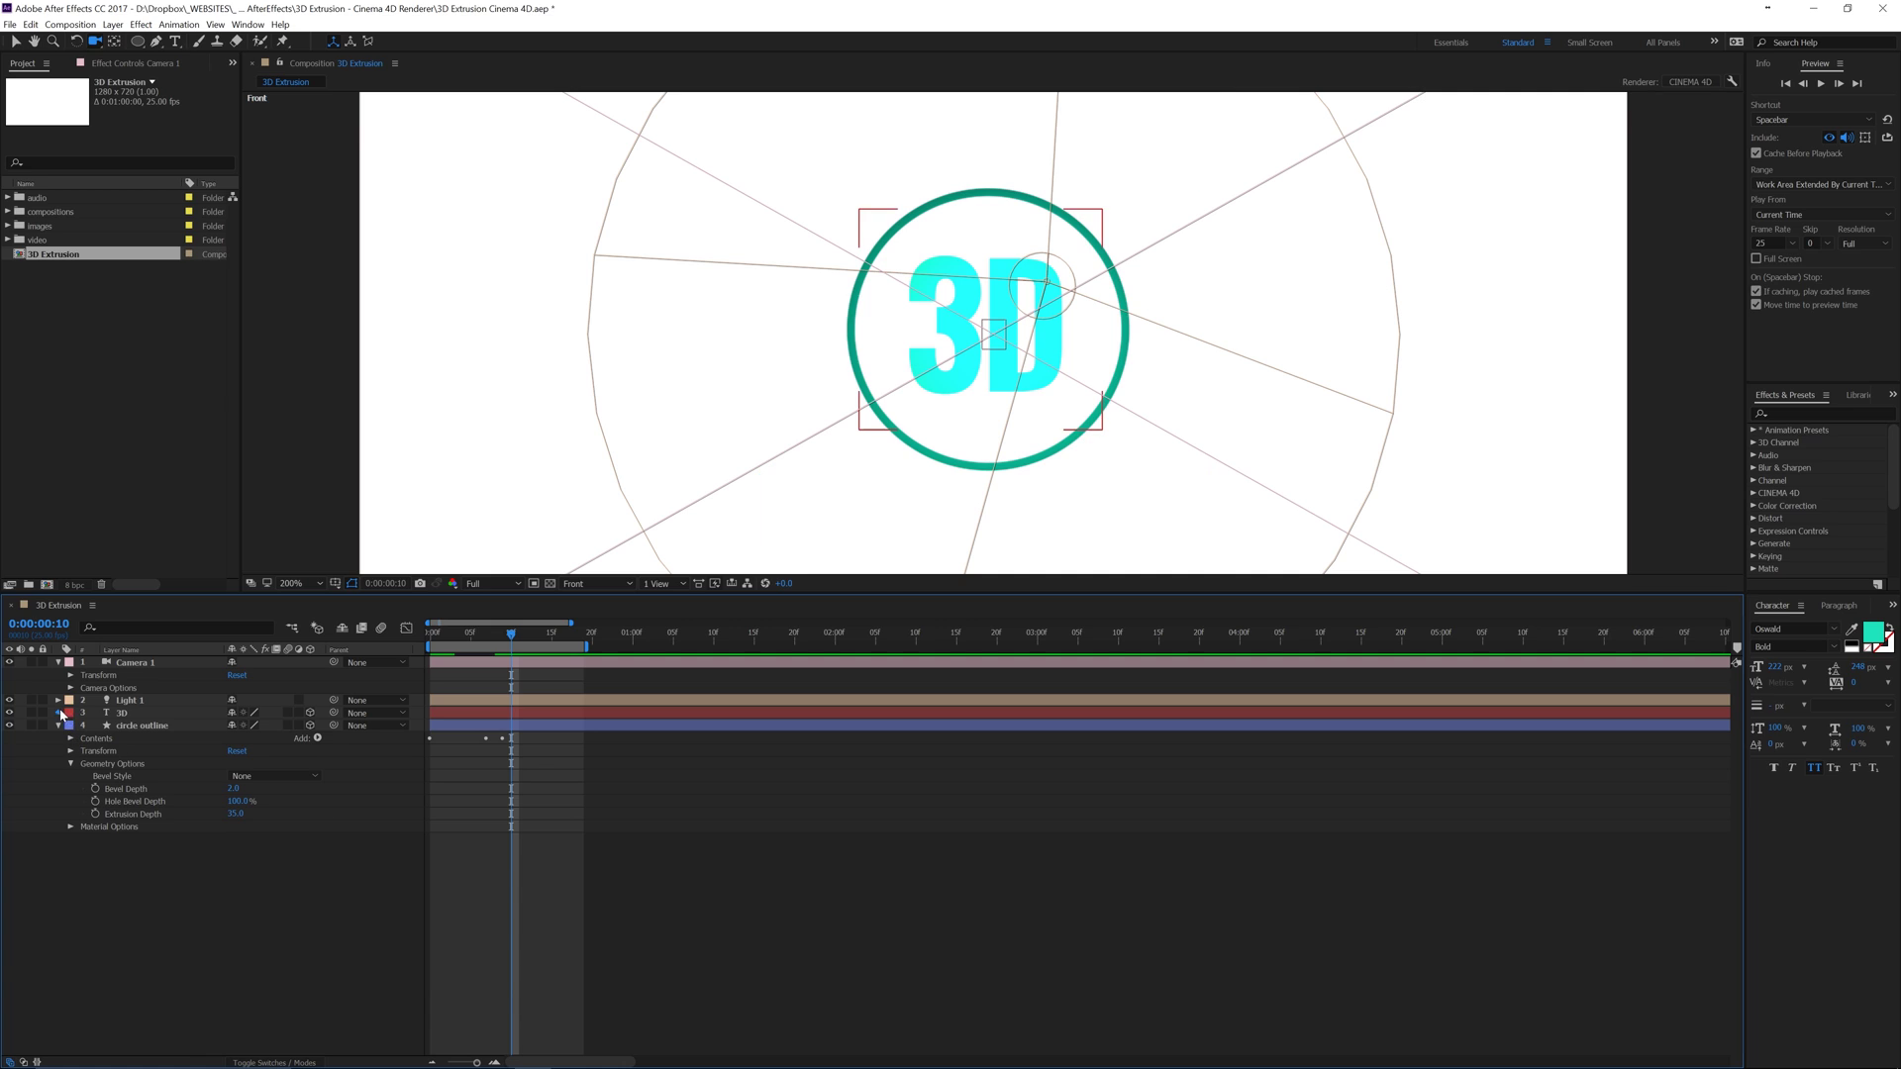
left_click(59, 713)
left_click(70, 890)
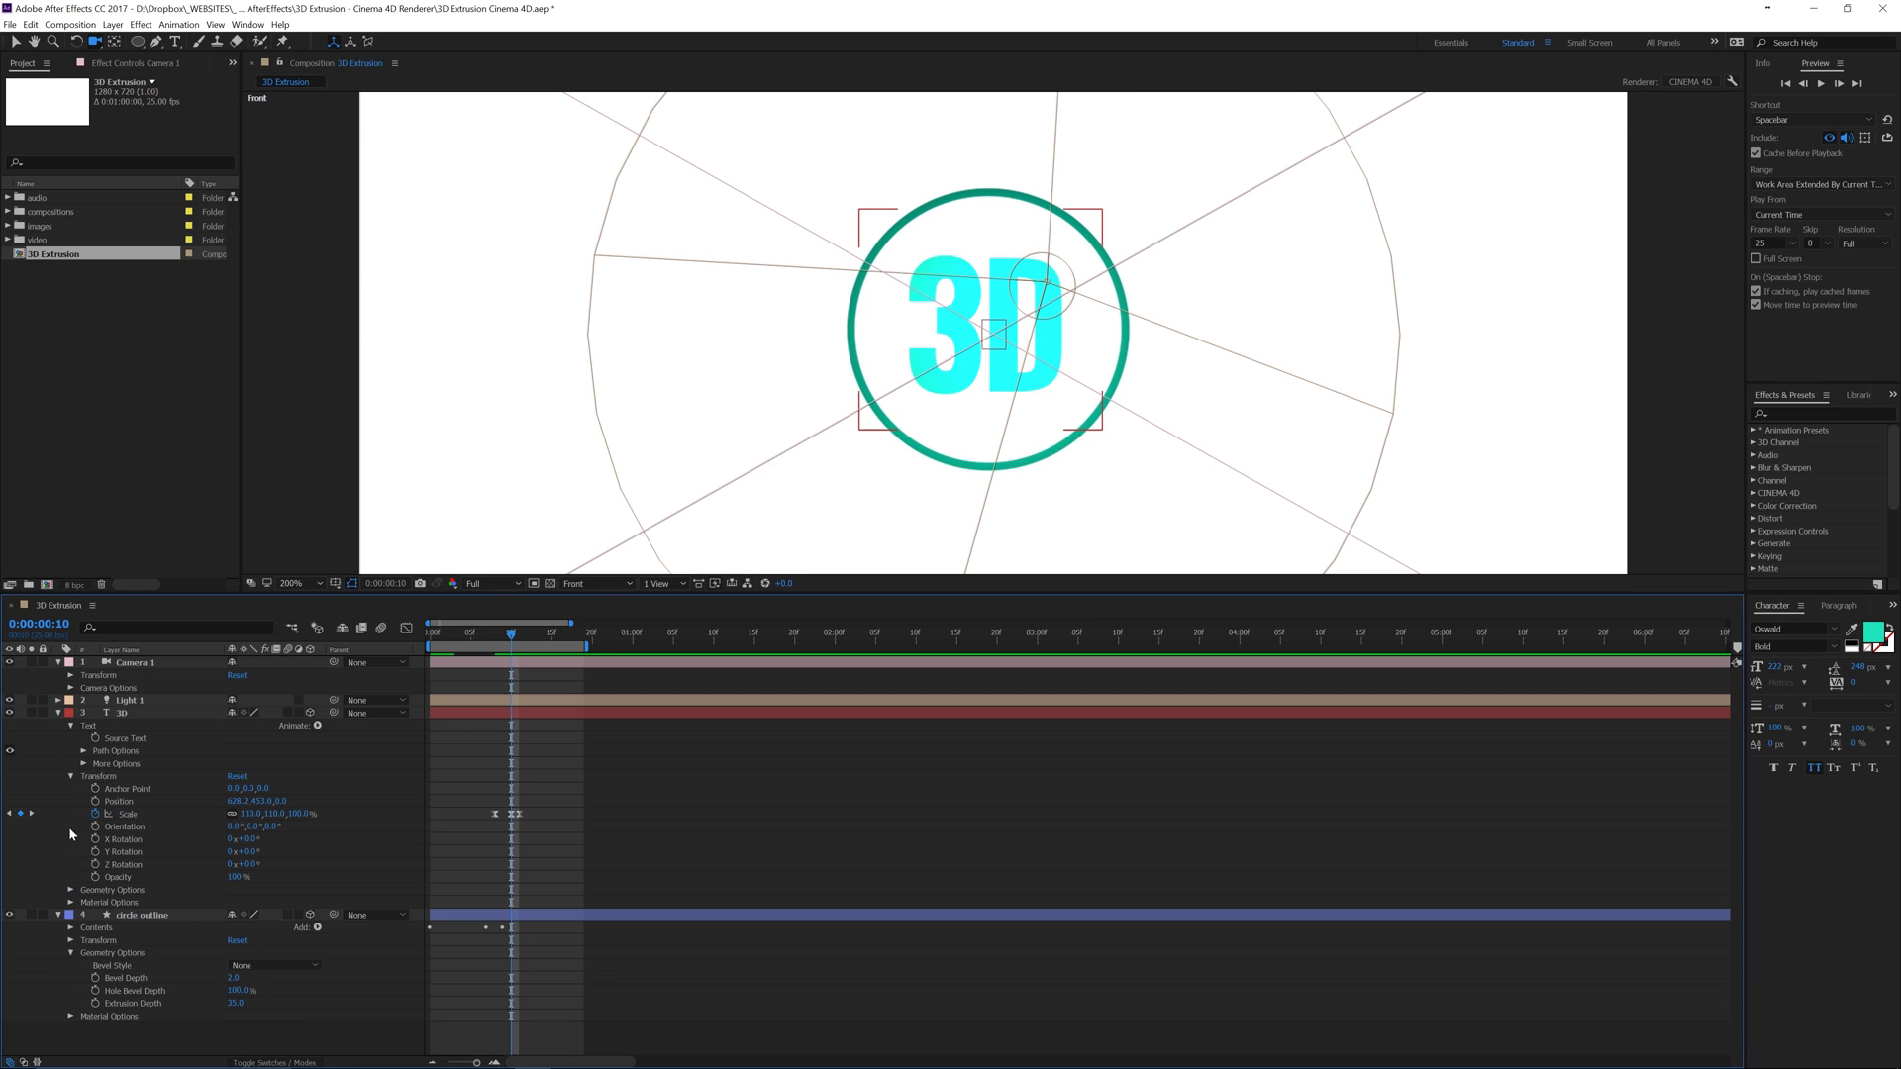
left_click(69, 777)
left_click(170, 918)
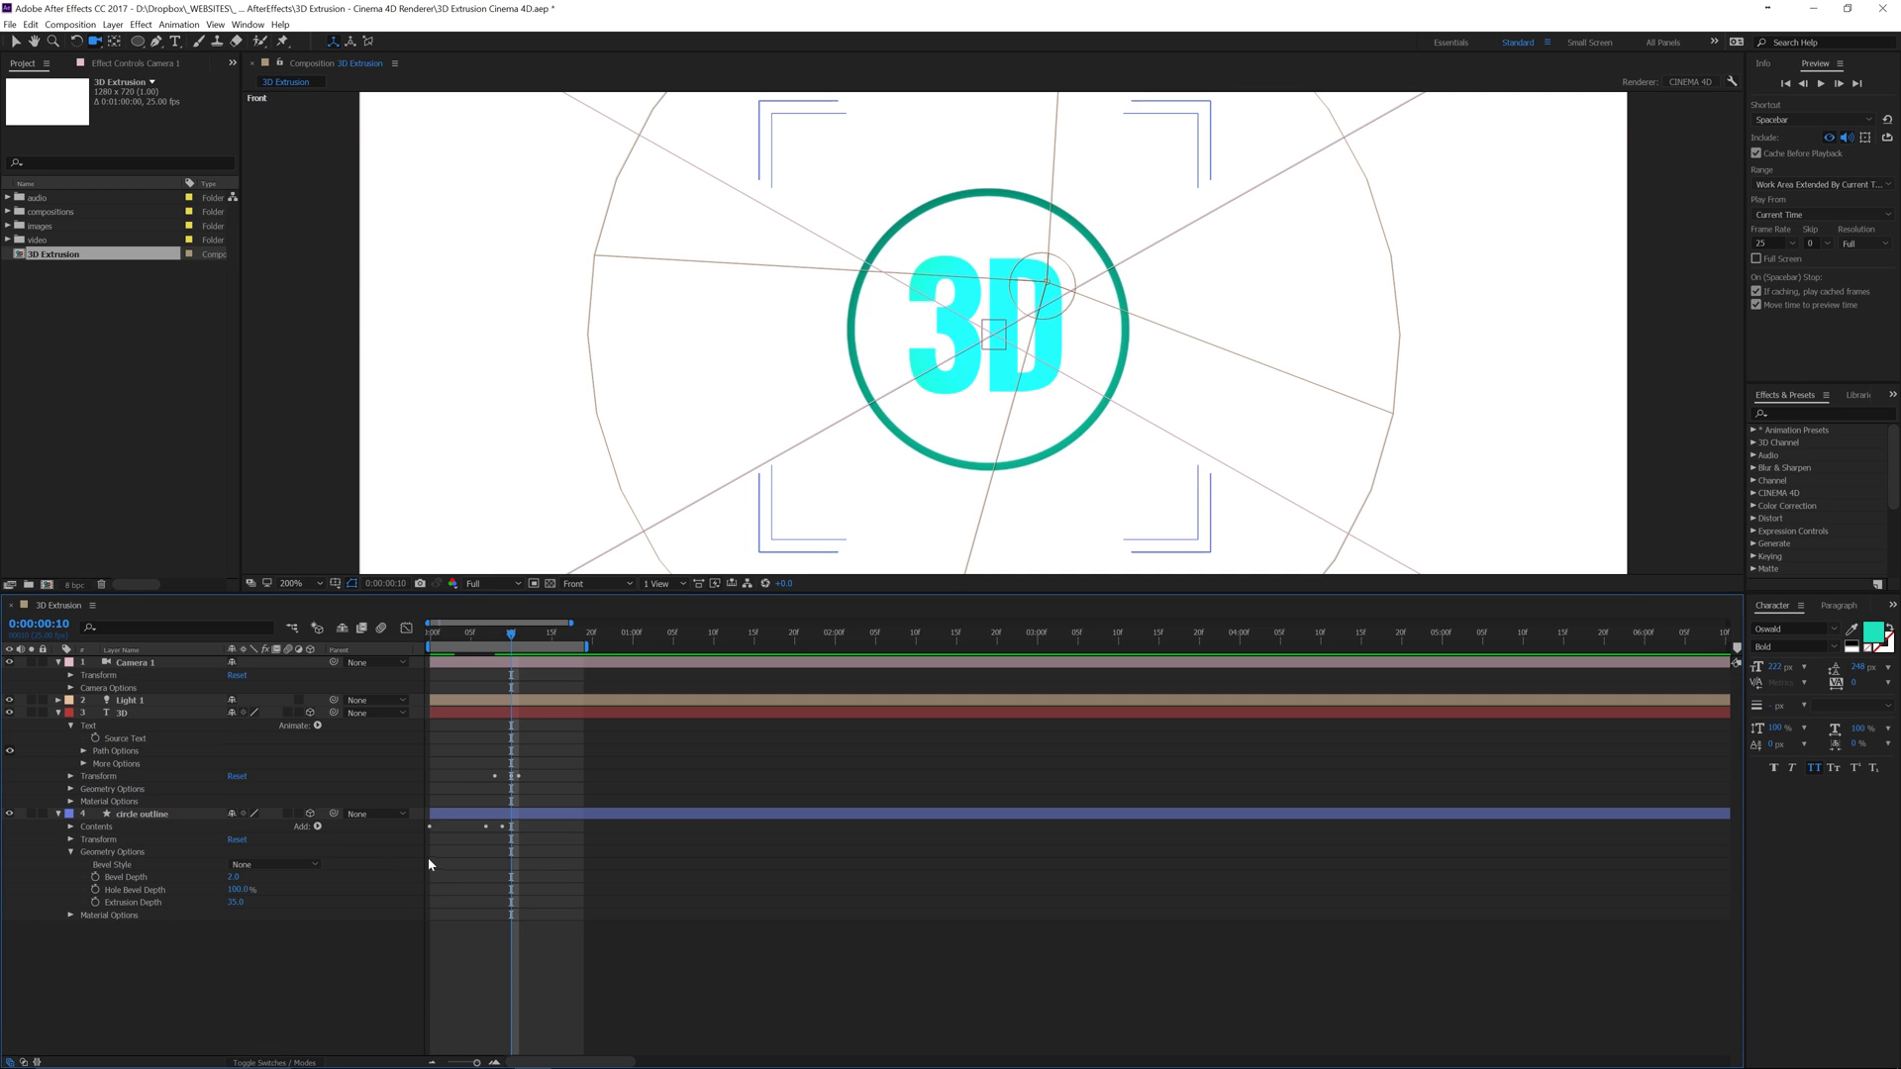
Step: Move the playhead to 0:00:00:08 and switch the composition view to Active Camera
left_click(529, 827)
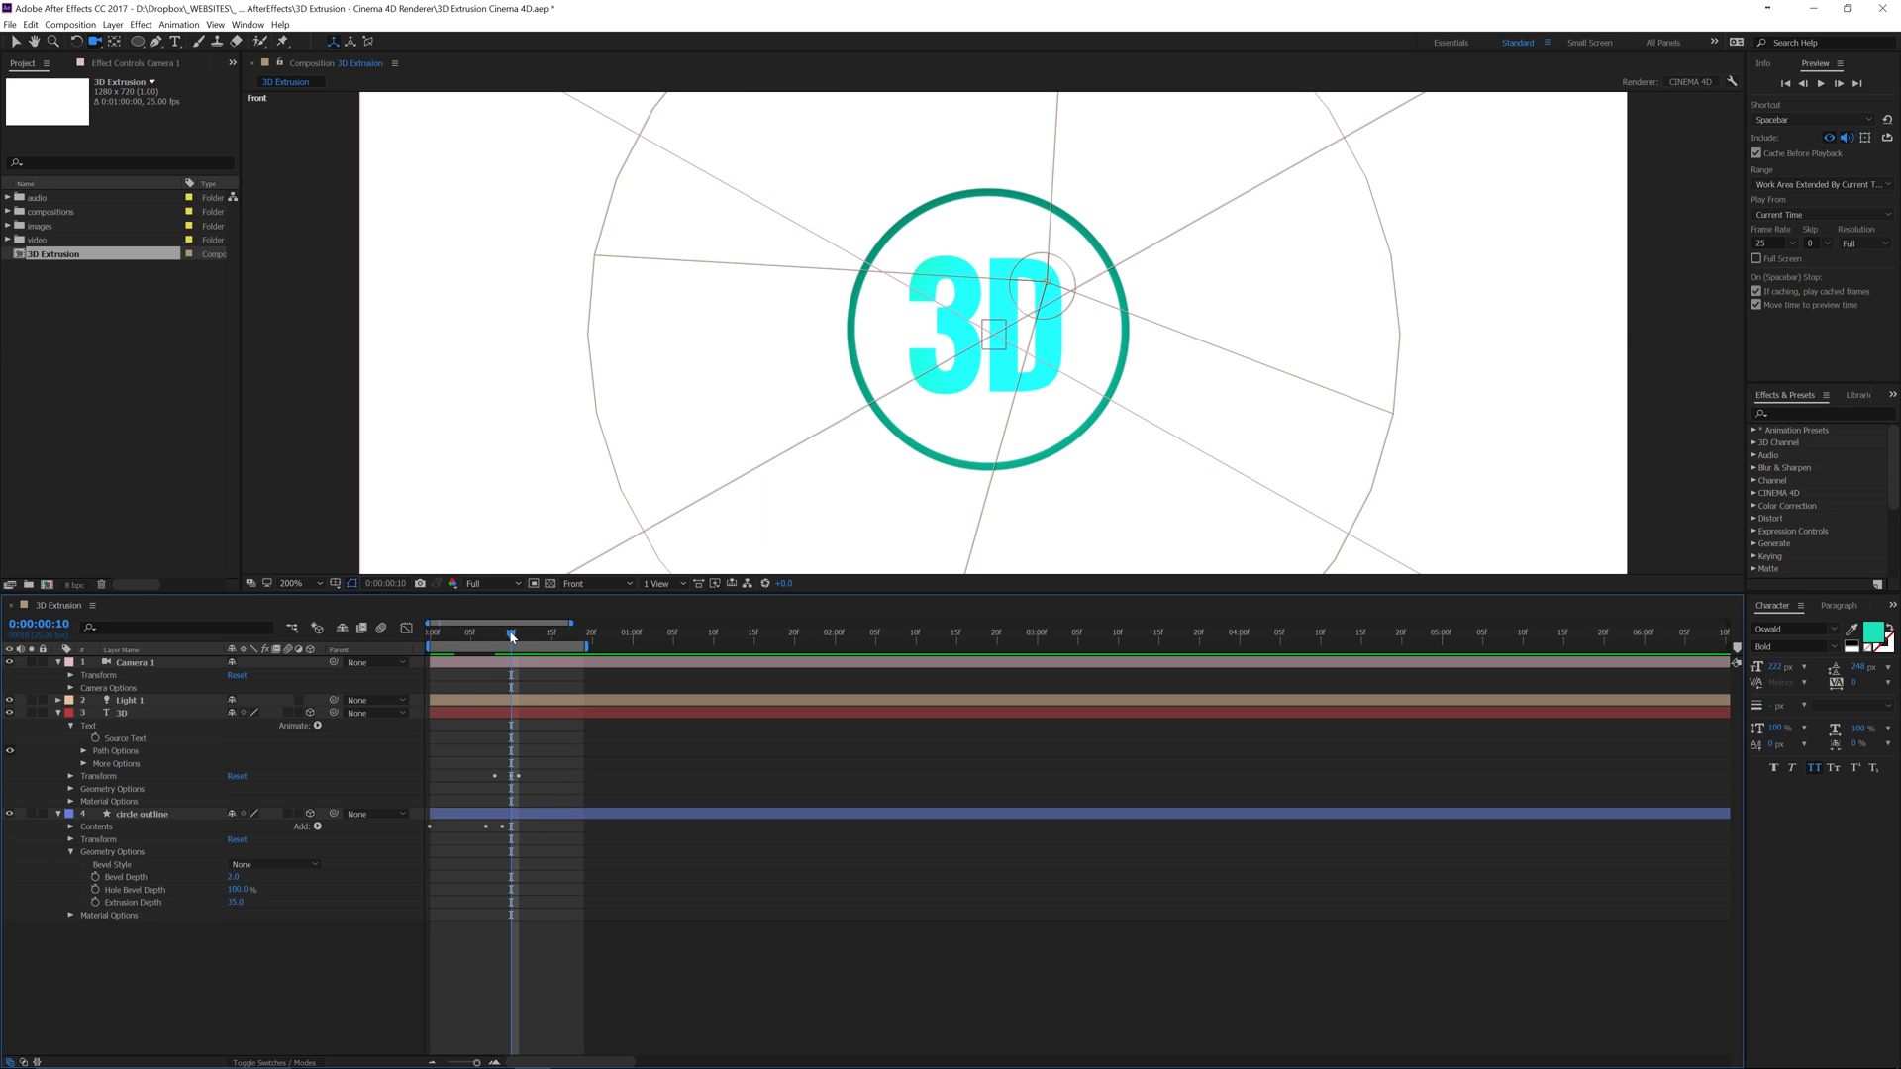
mouse_move(512, 636)
left_mouse_down()
mouse_move(429, 637)
mouse_move(495, 636)
left_mouse_up()
left_click(596, 584)
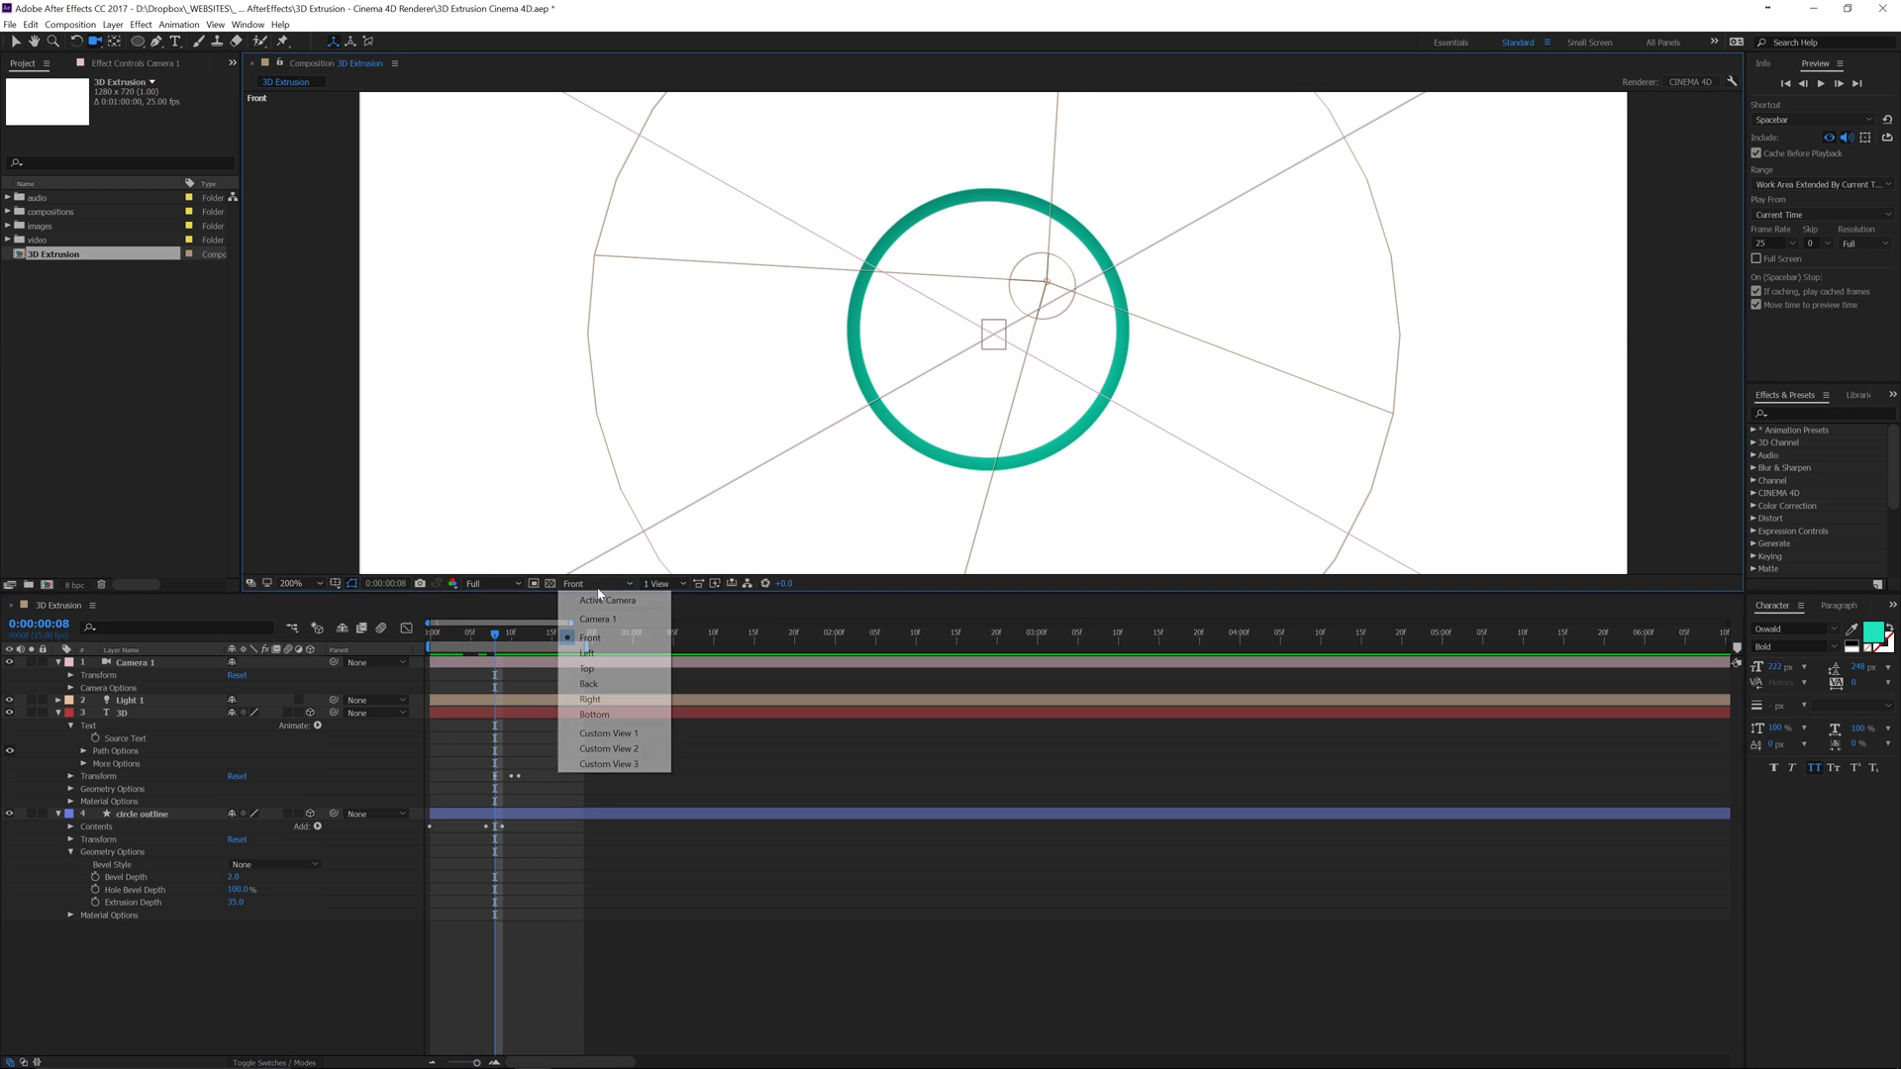
left_click(604, 600)
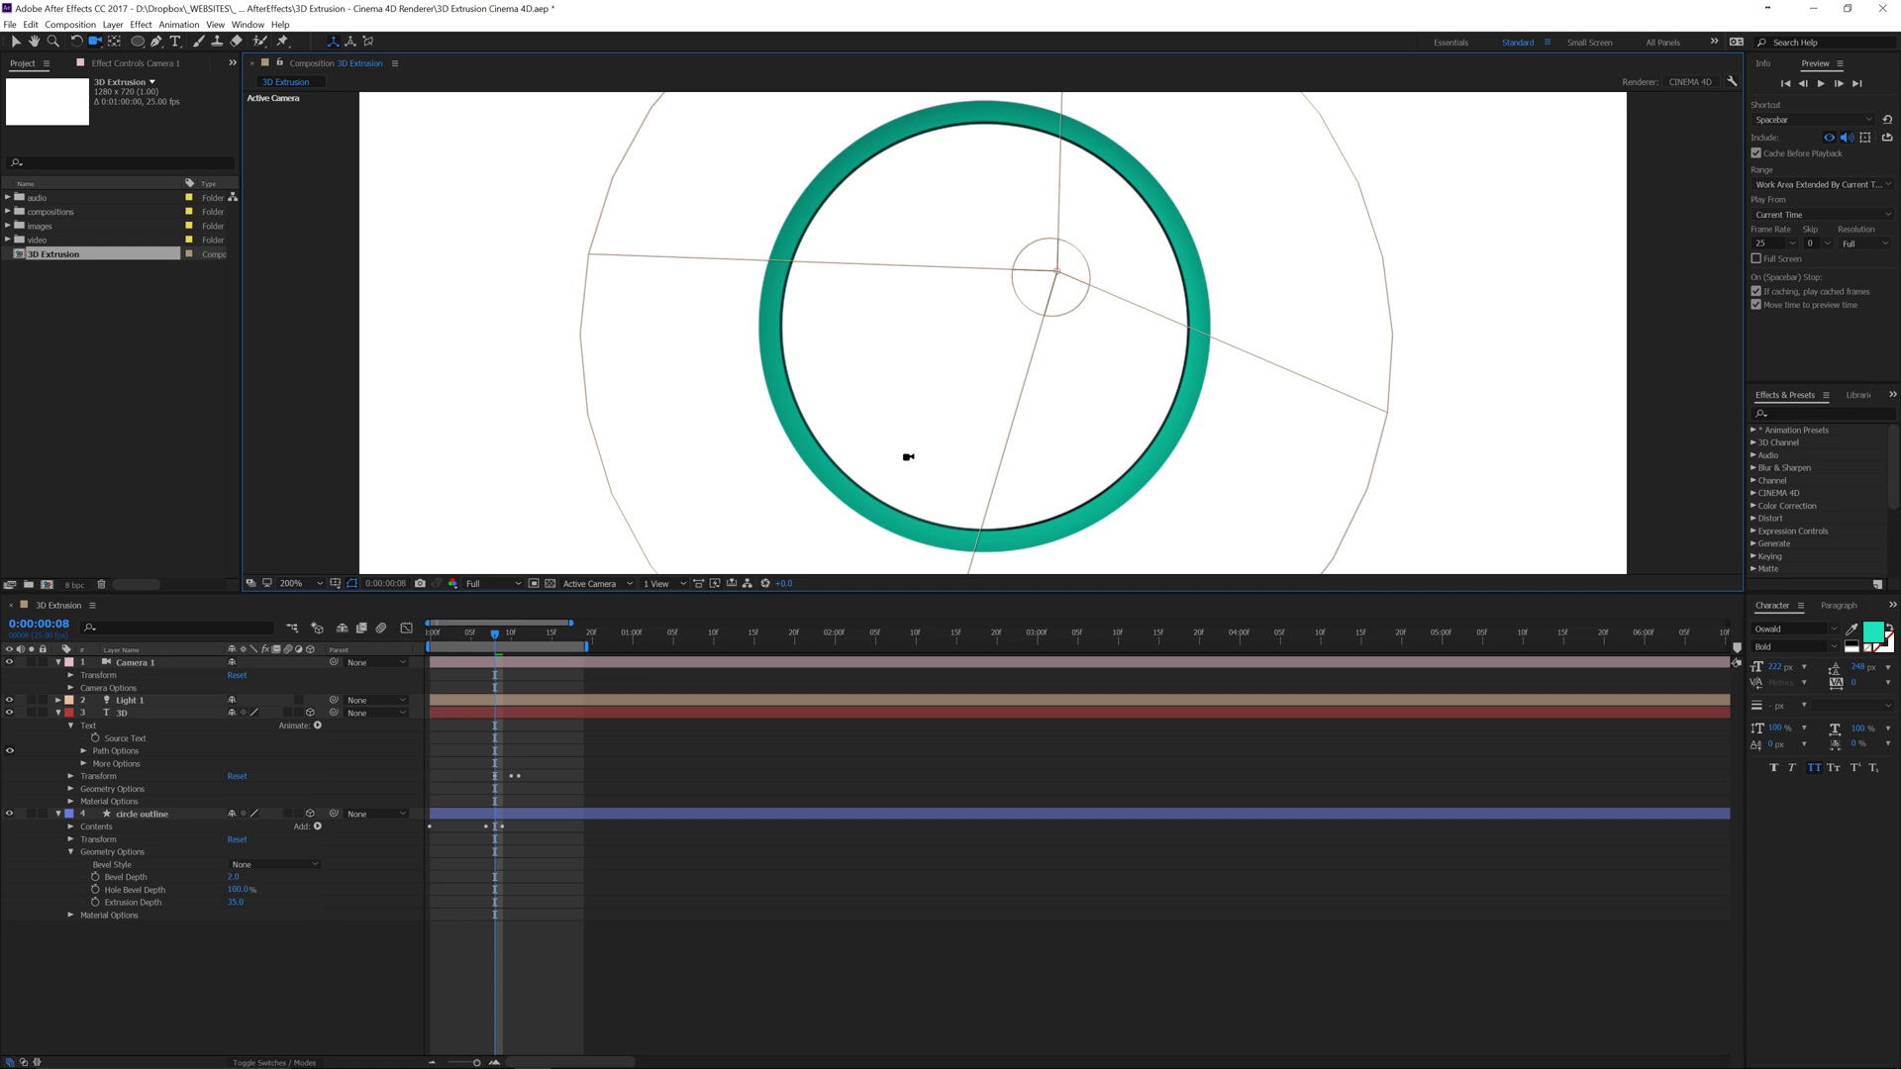
Step: Orbit the camera around the extruded ring, moving the playhead to 0:00:00:13 to inspect the 3D text as well
left_click_drag(866, 416, 950, 487)
left_click(624, 655)
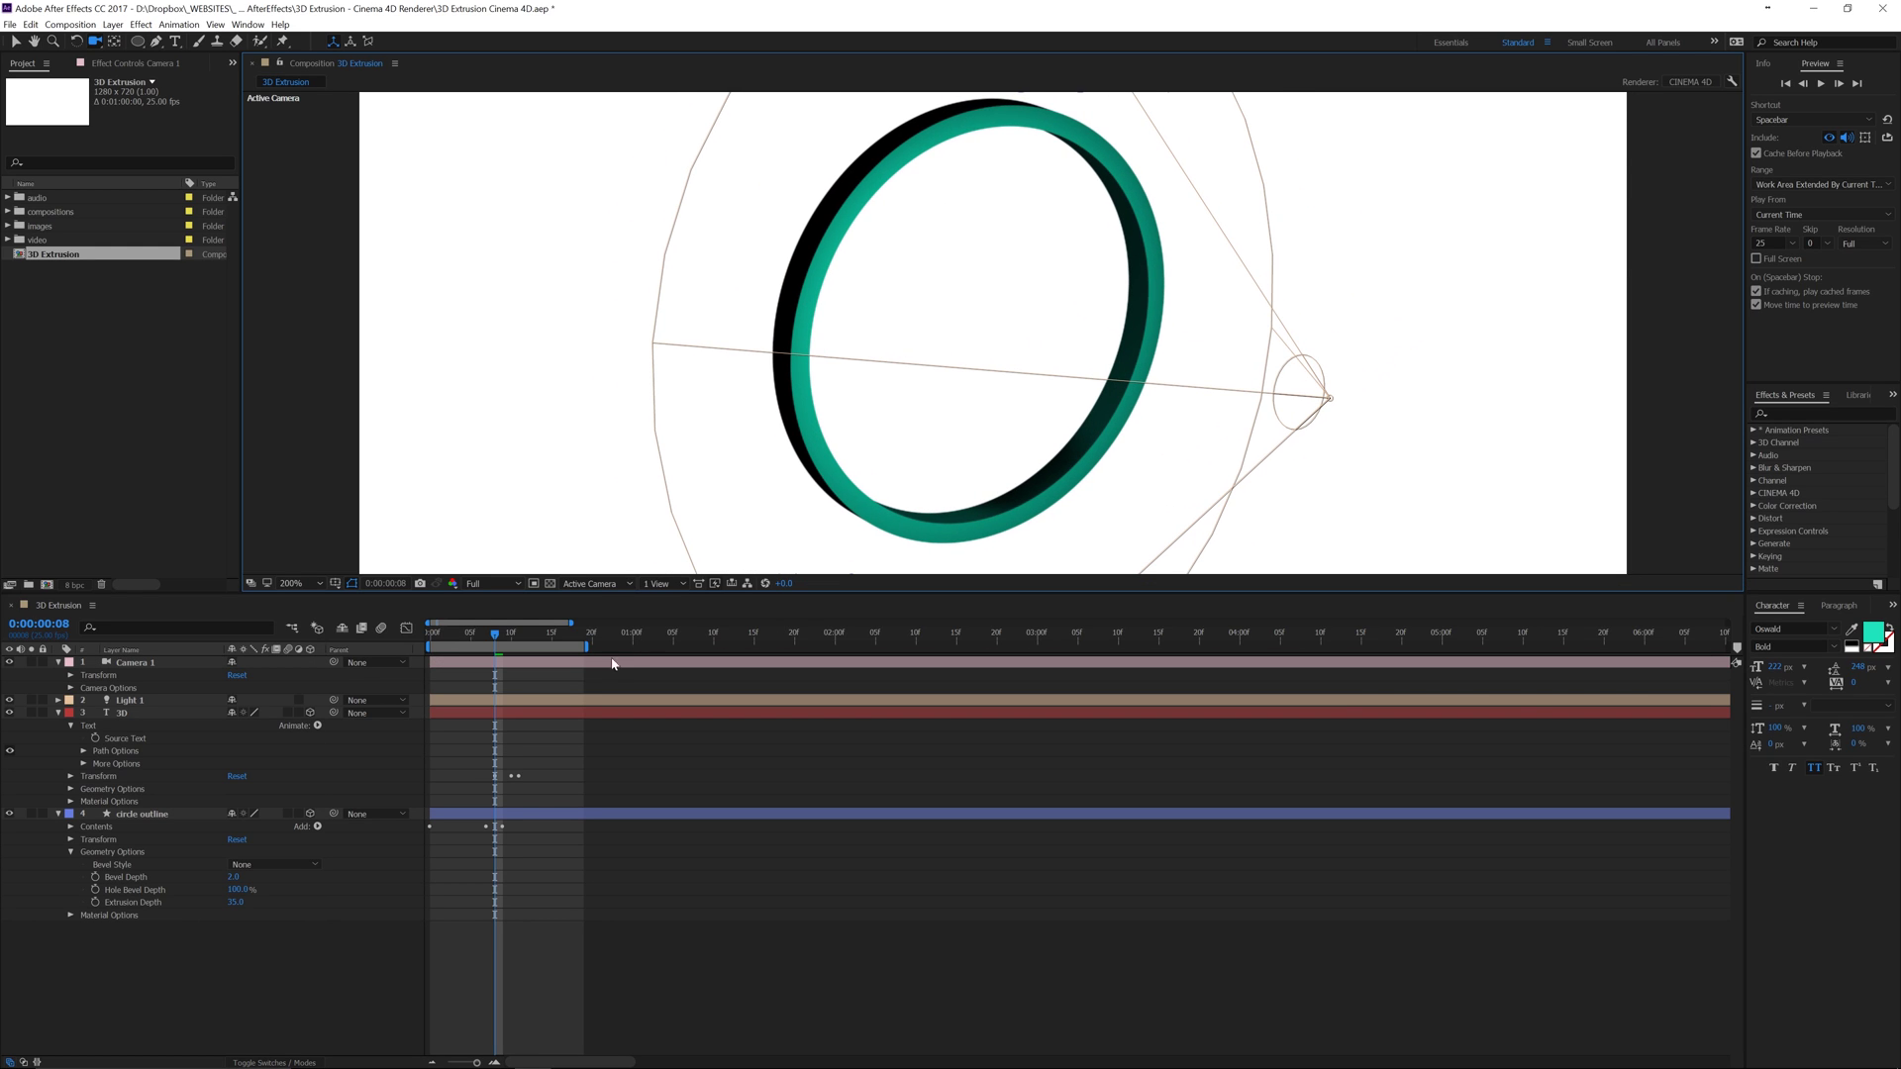
left_click_drag(496, 639, 534, 640)
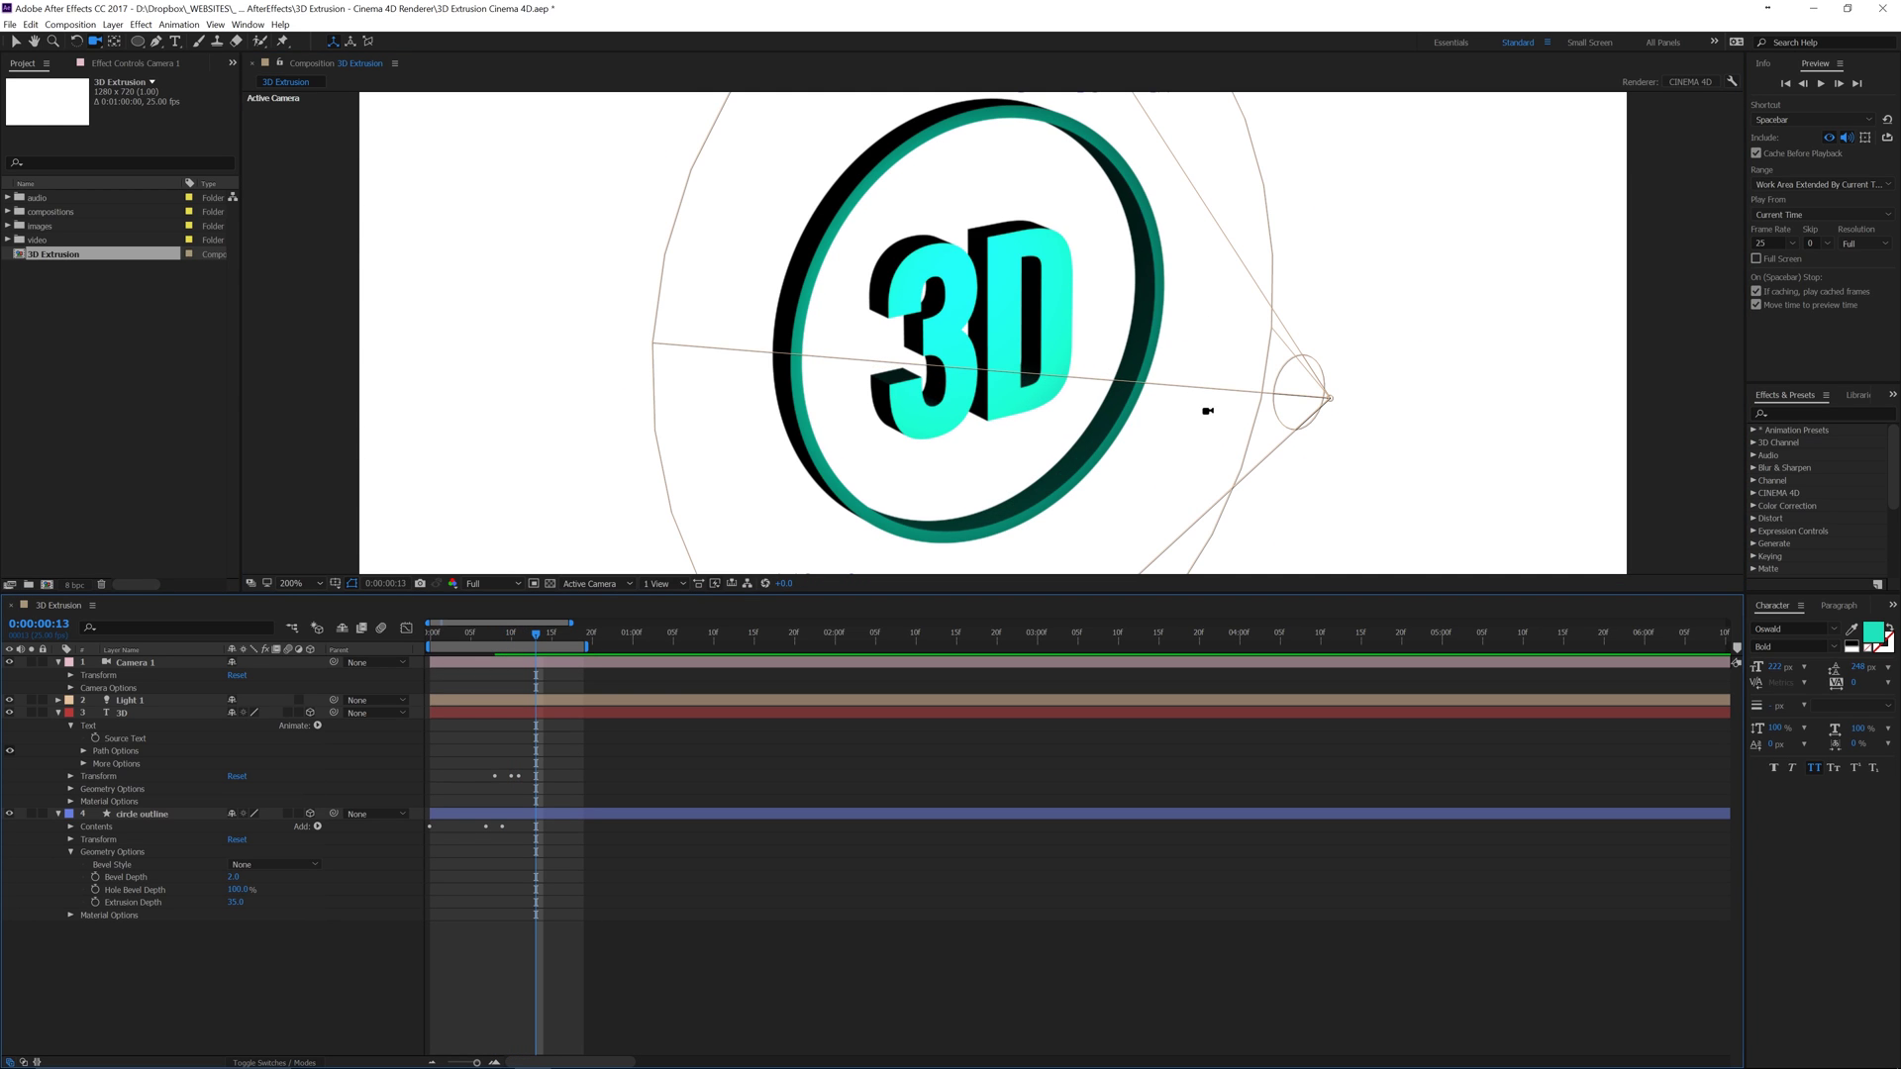
left_click_drag(871, 474, 882, 373)
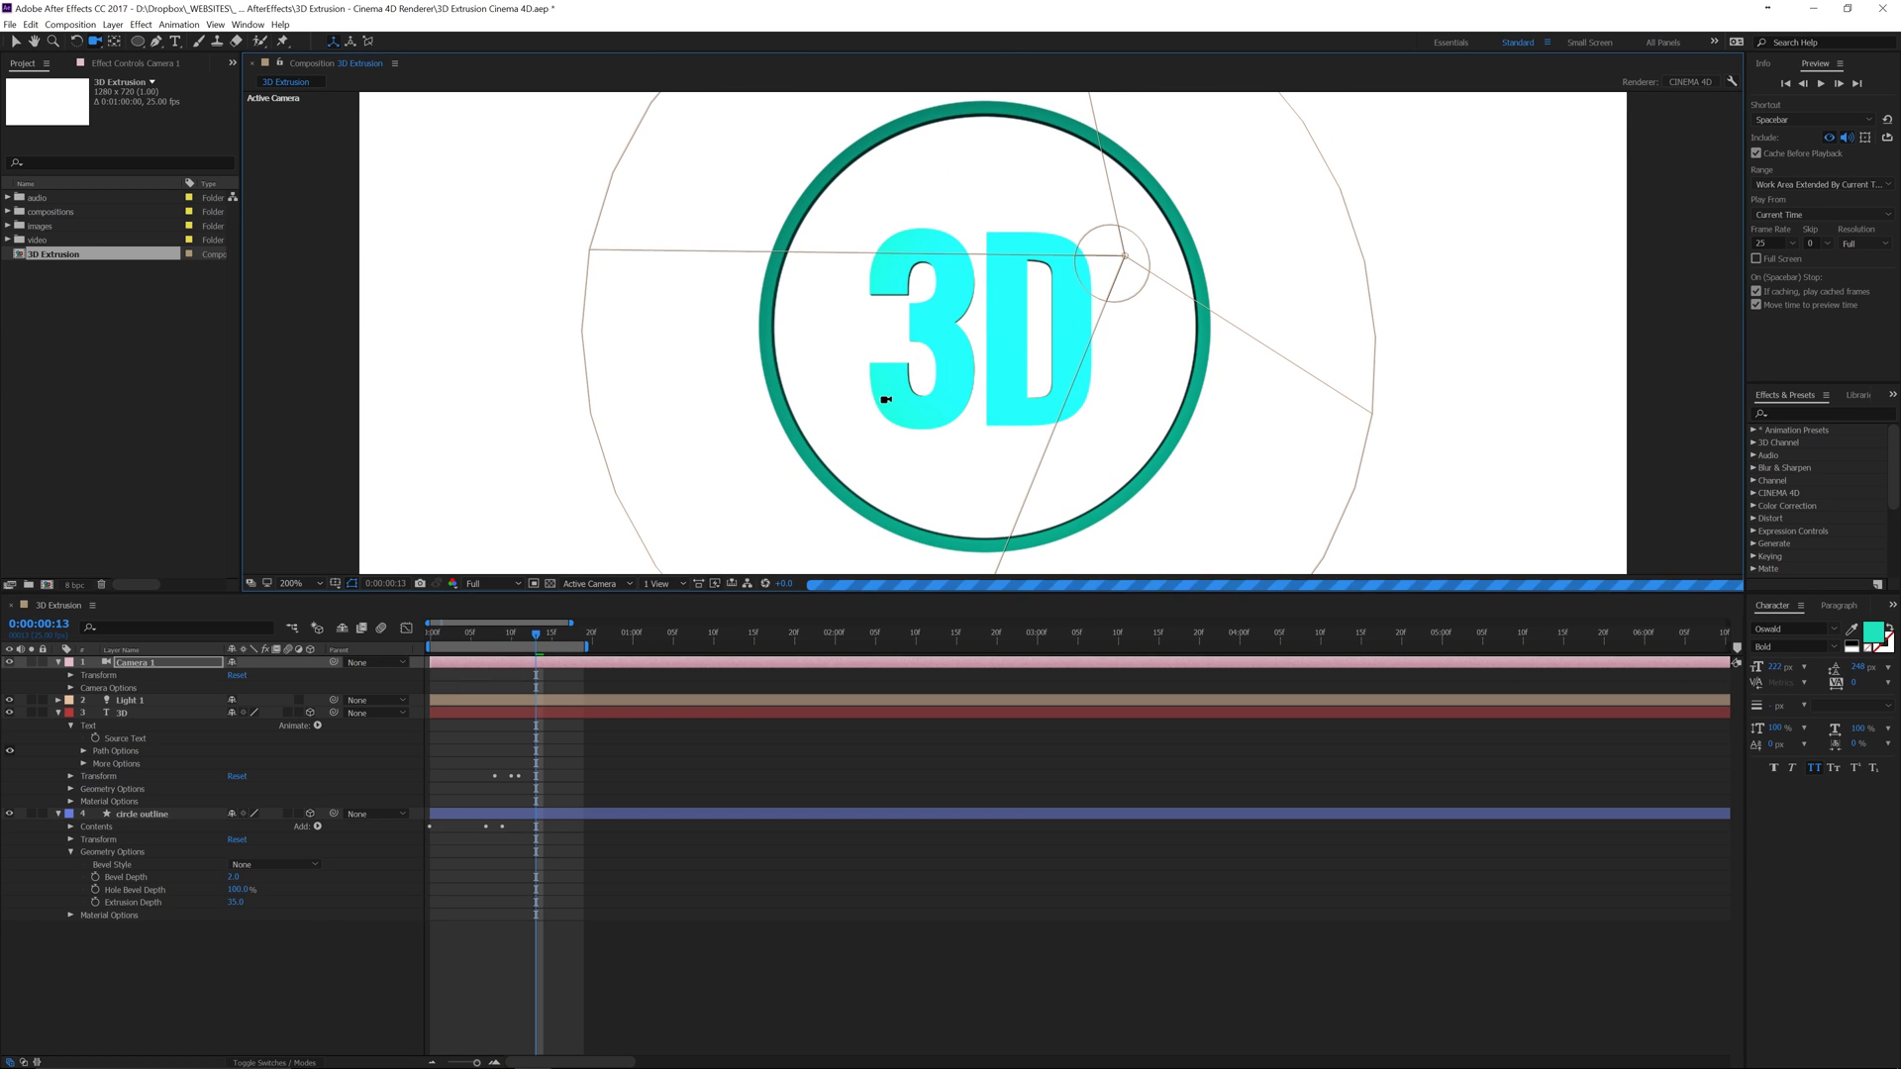
Step: Switch the composition view to Front at 100% magnification and return the playhead to the first frame
left_click(618, 584)
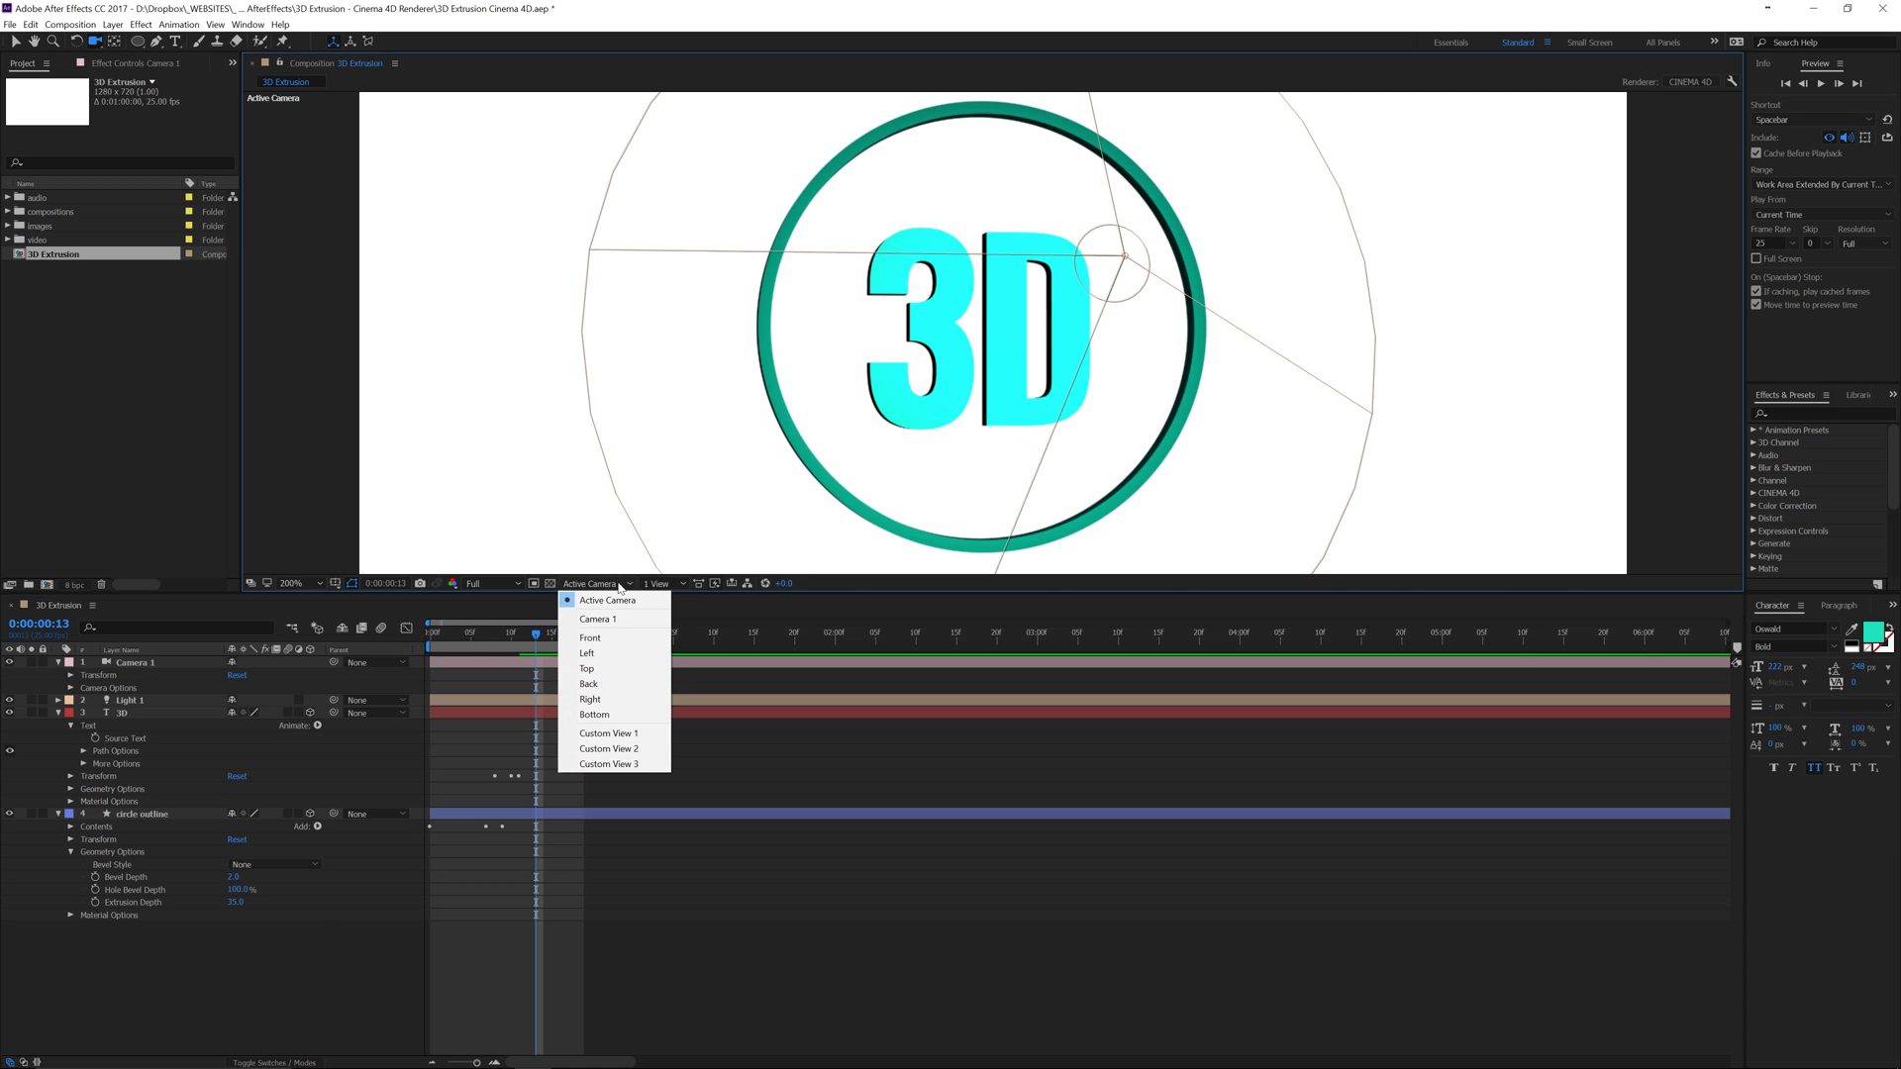
left_click(591, 638)
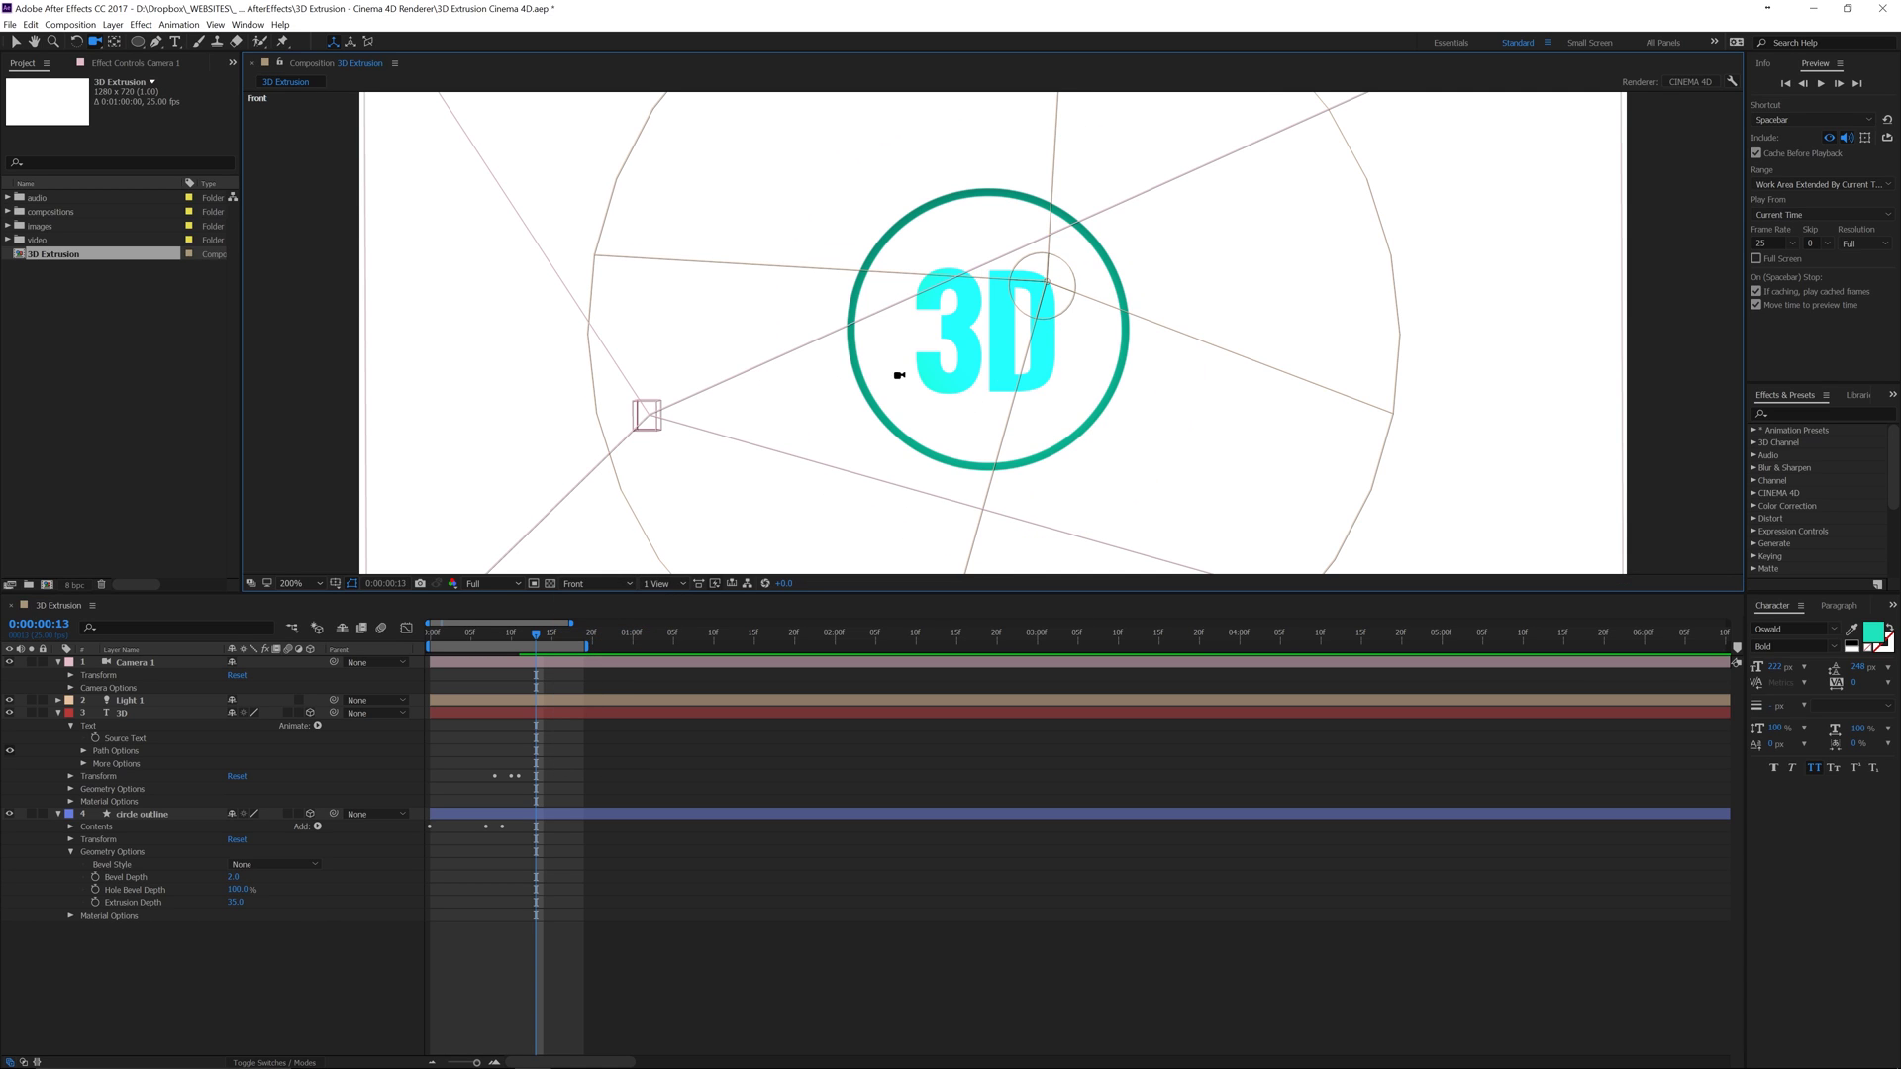
key("comma")
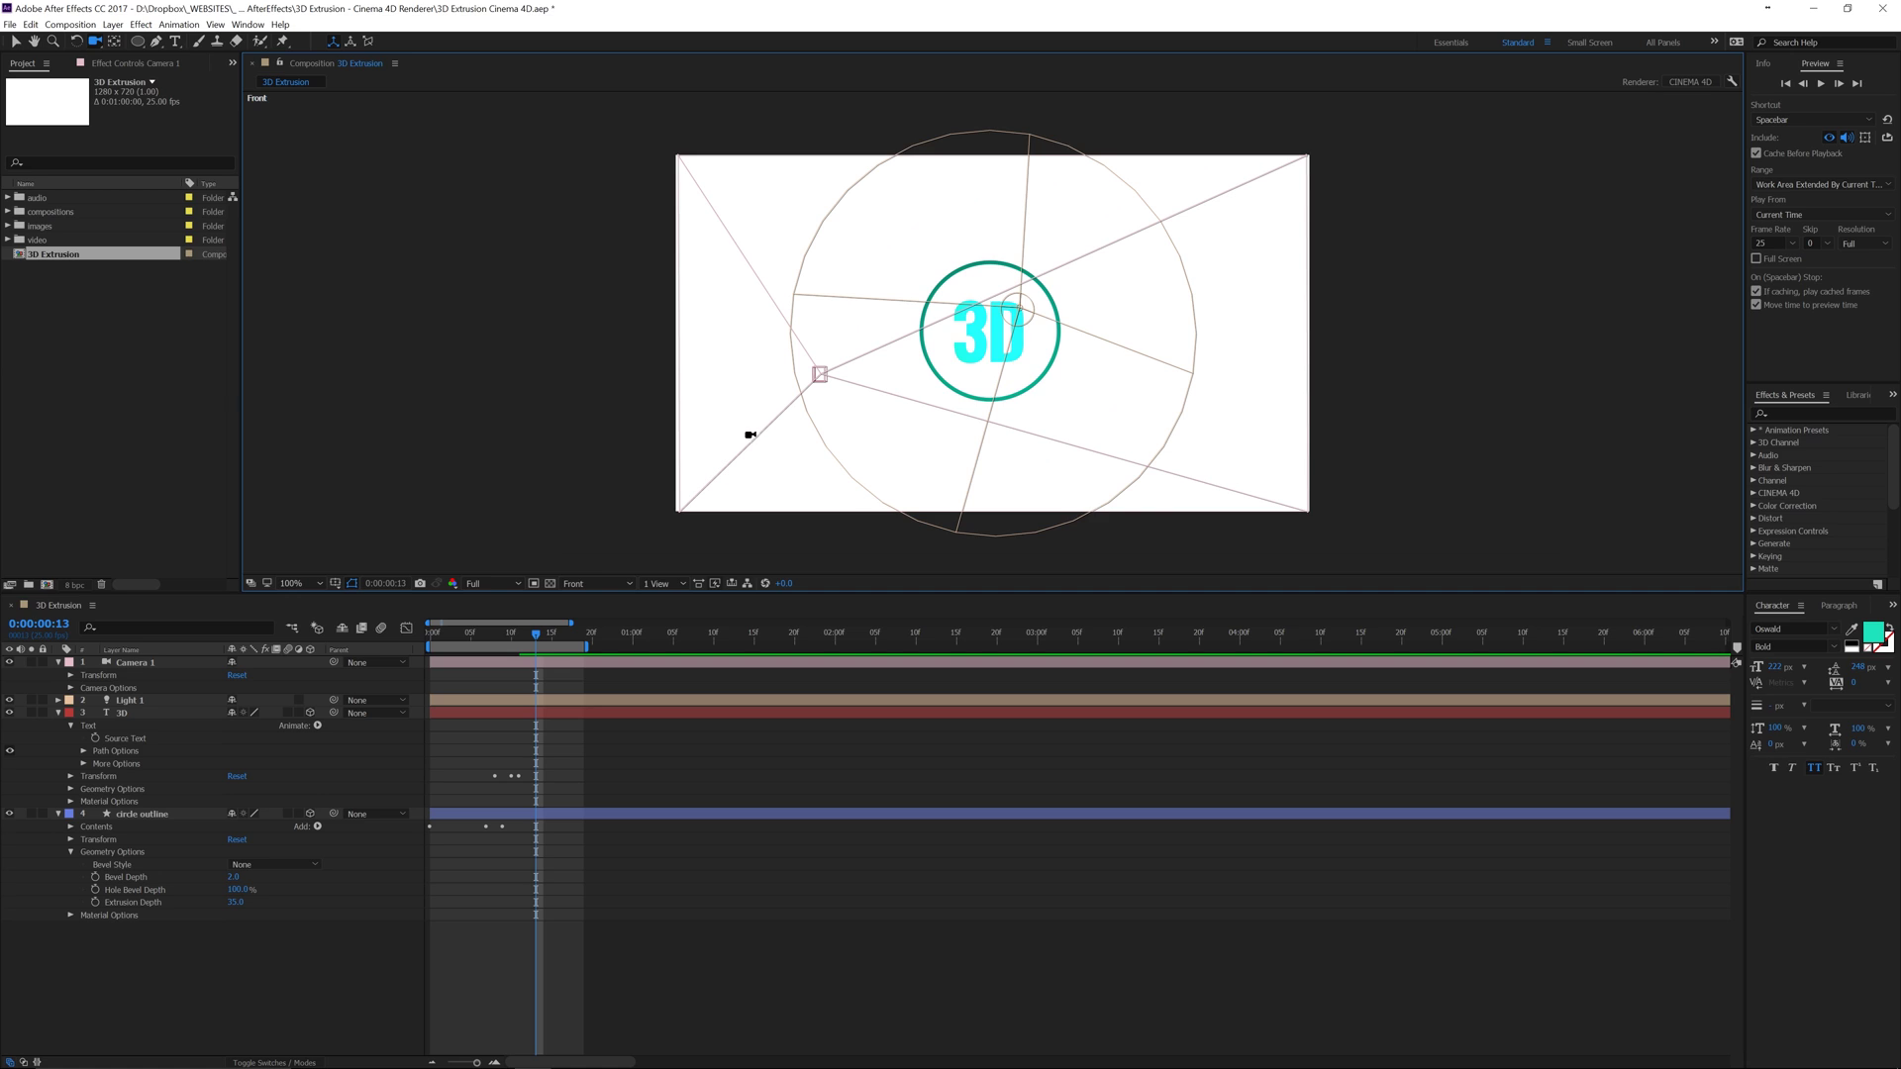
left_click_drag(540, 640, 417, 650)
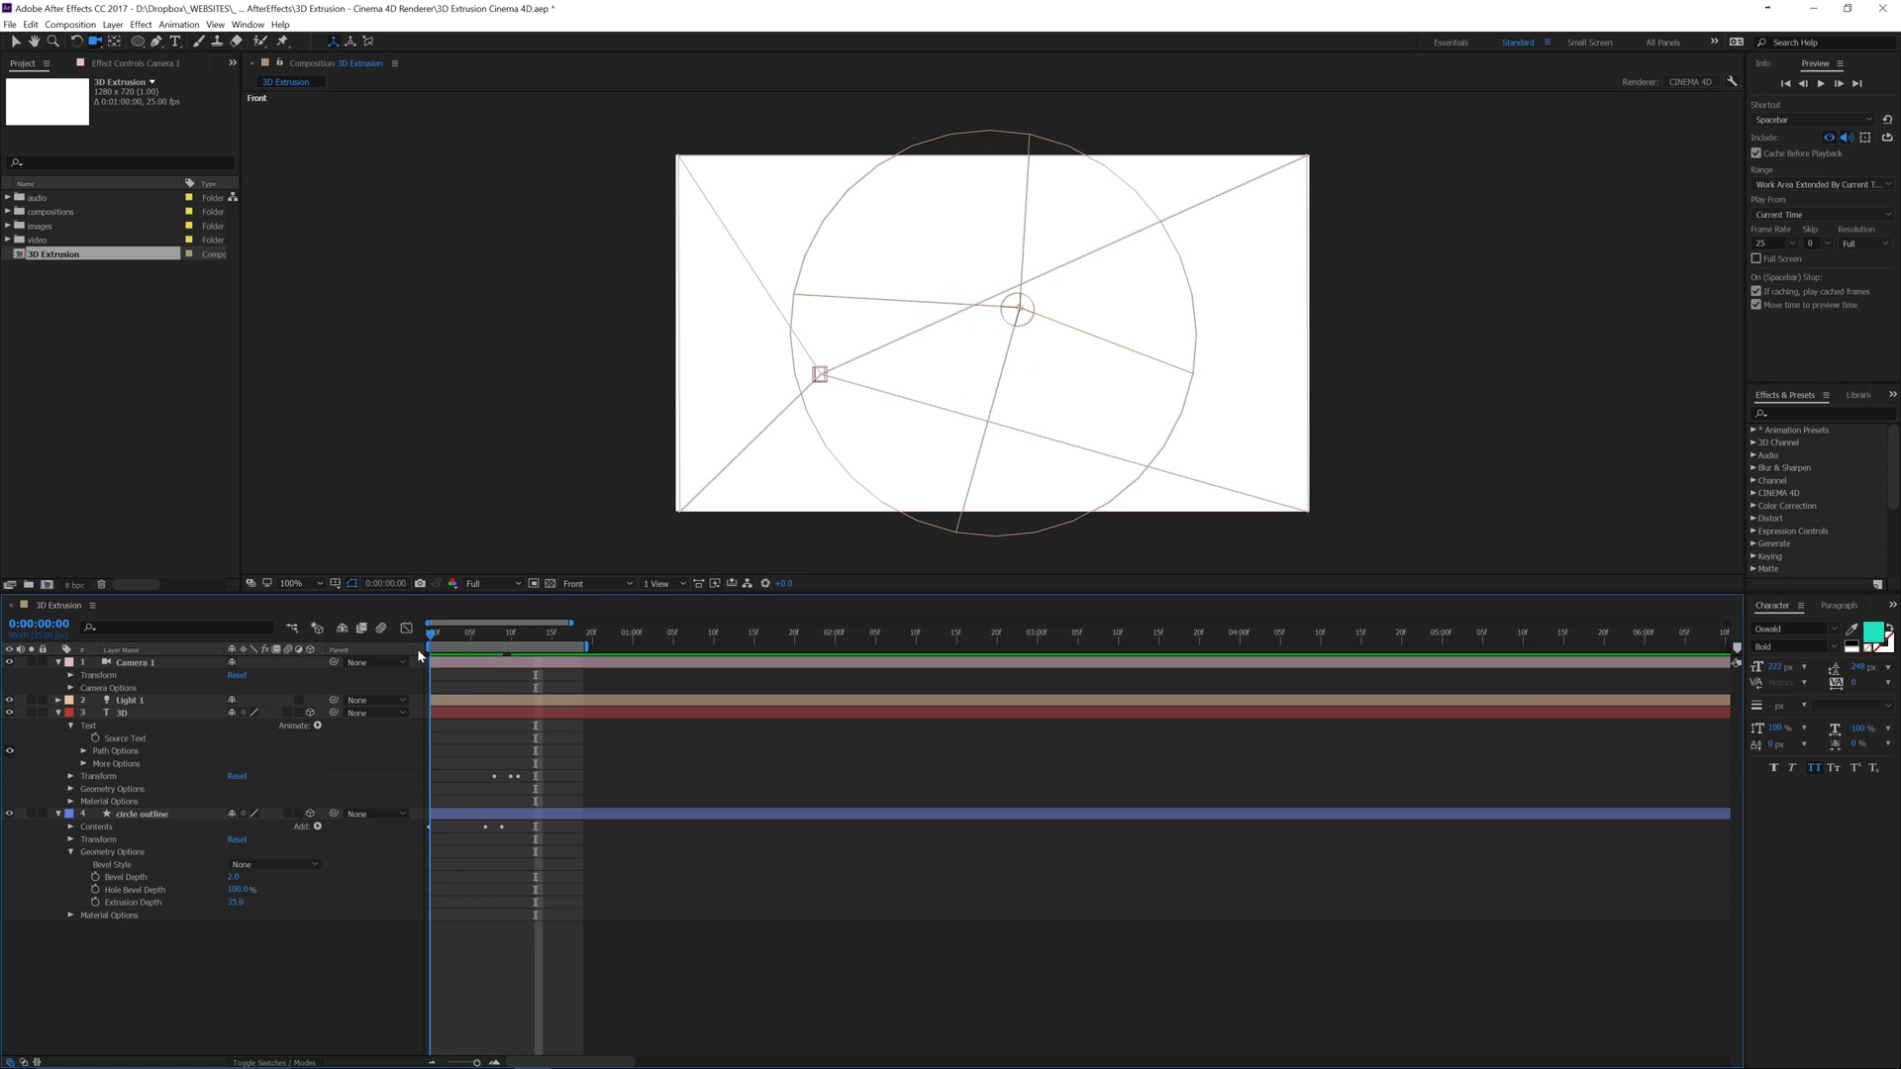
Step: Move the playhead to 0:00:00:12, switch the composition view to Active Camera and orbit around the logo
left_click(133, 662)
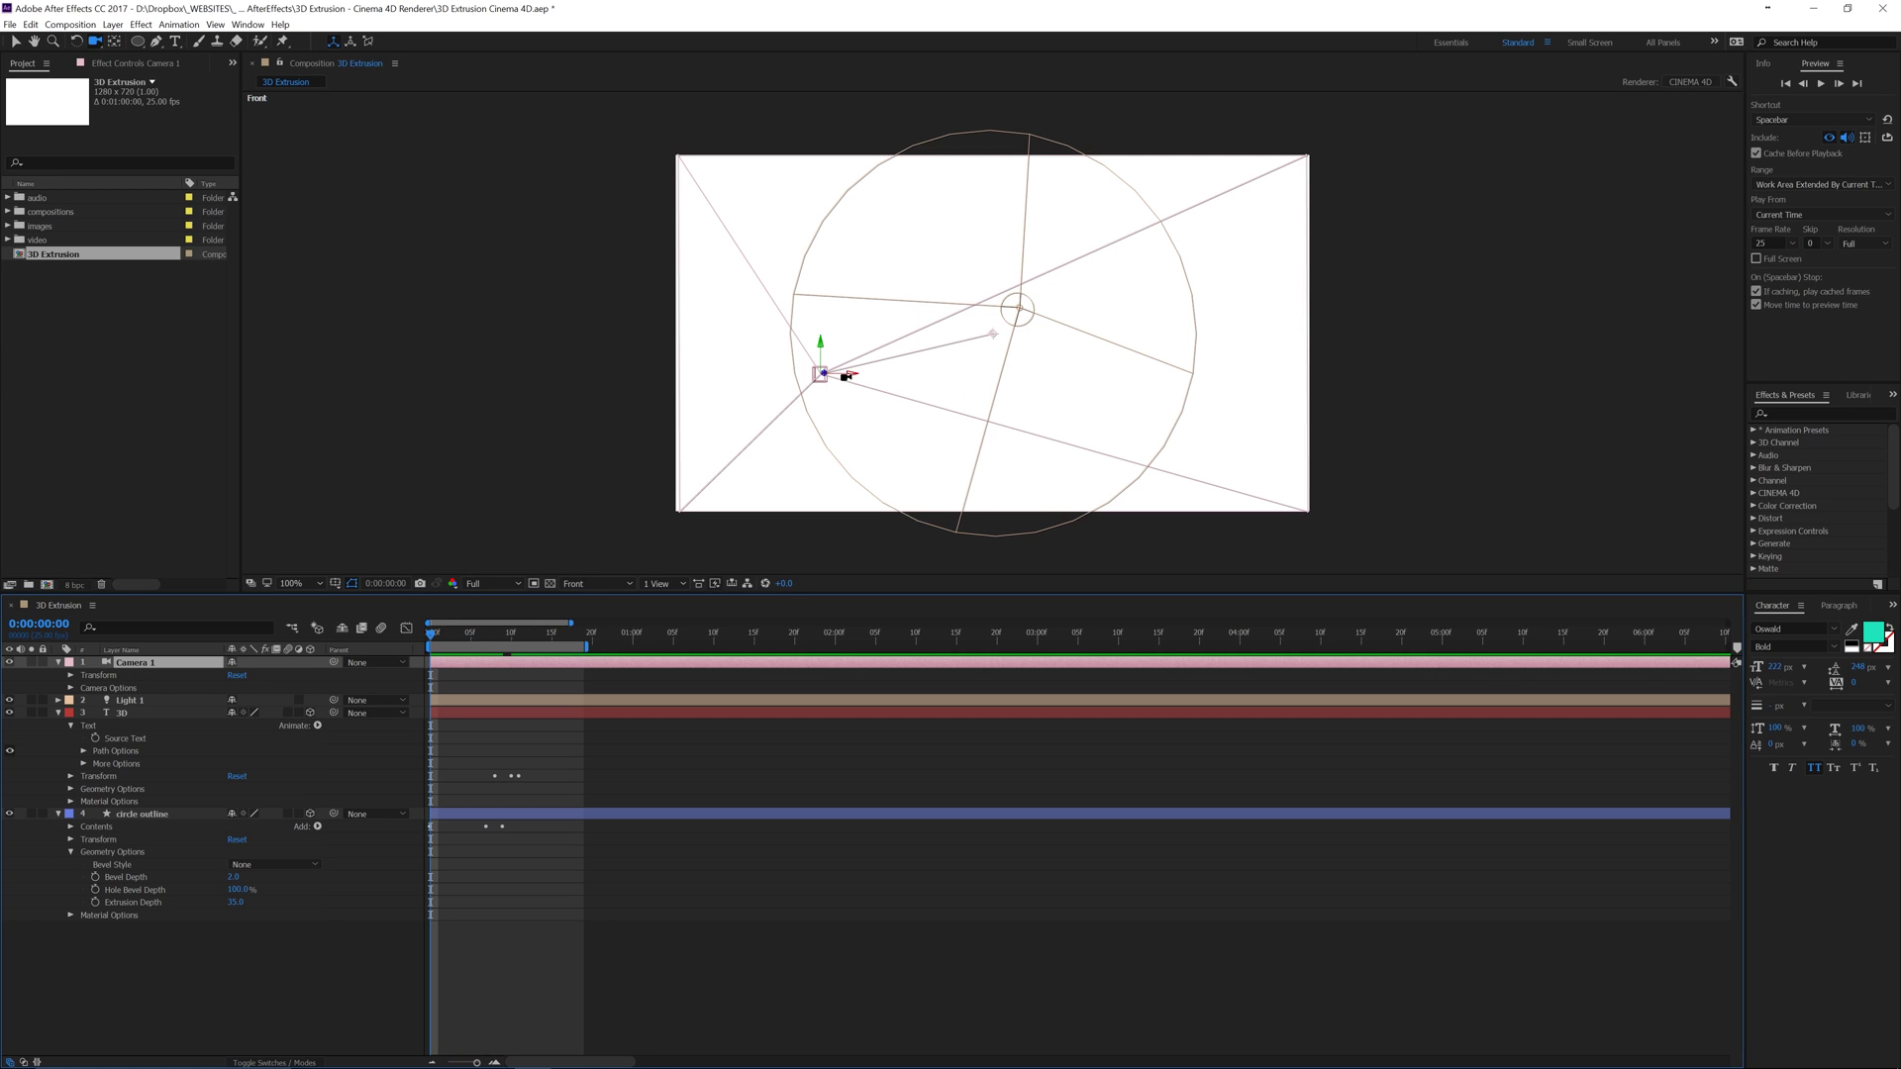
left_click_drag(431, 638, 530, 645)
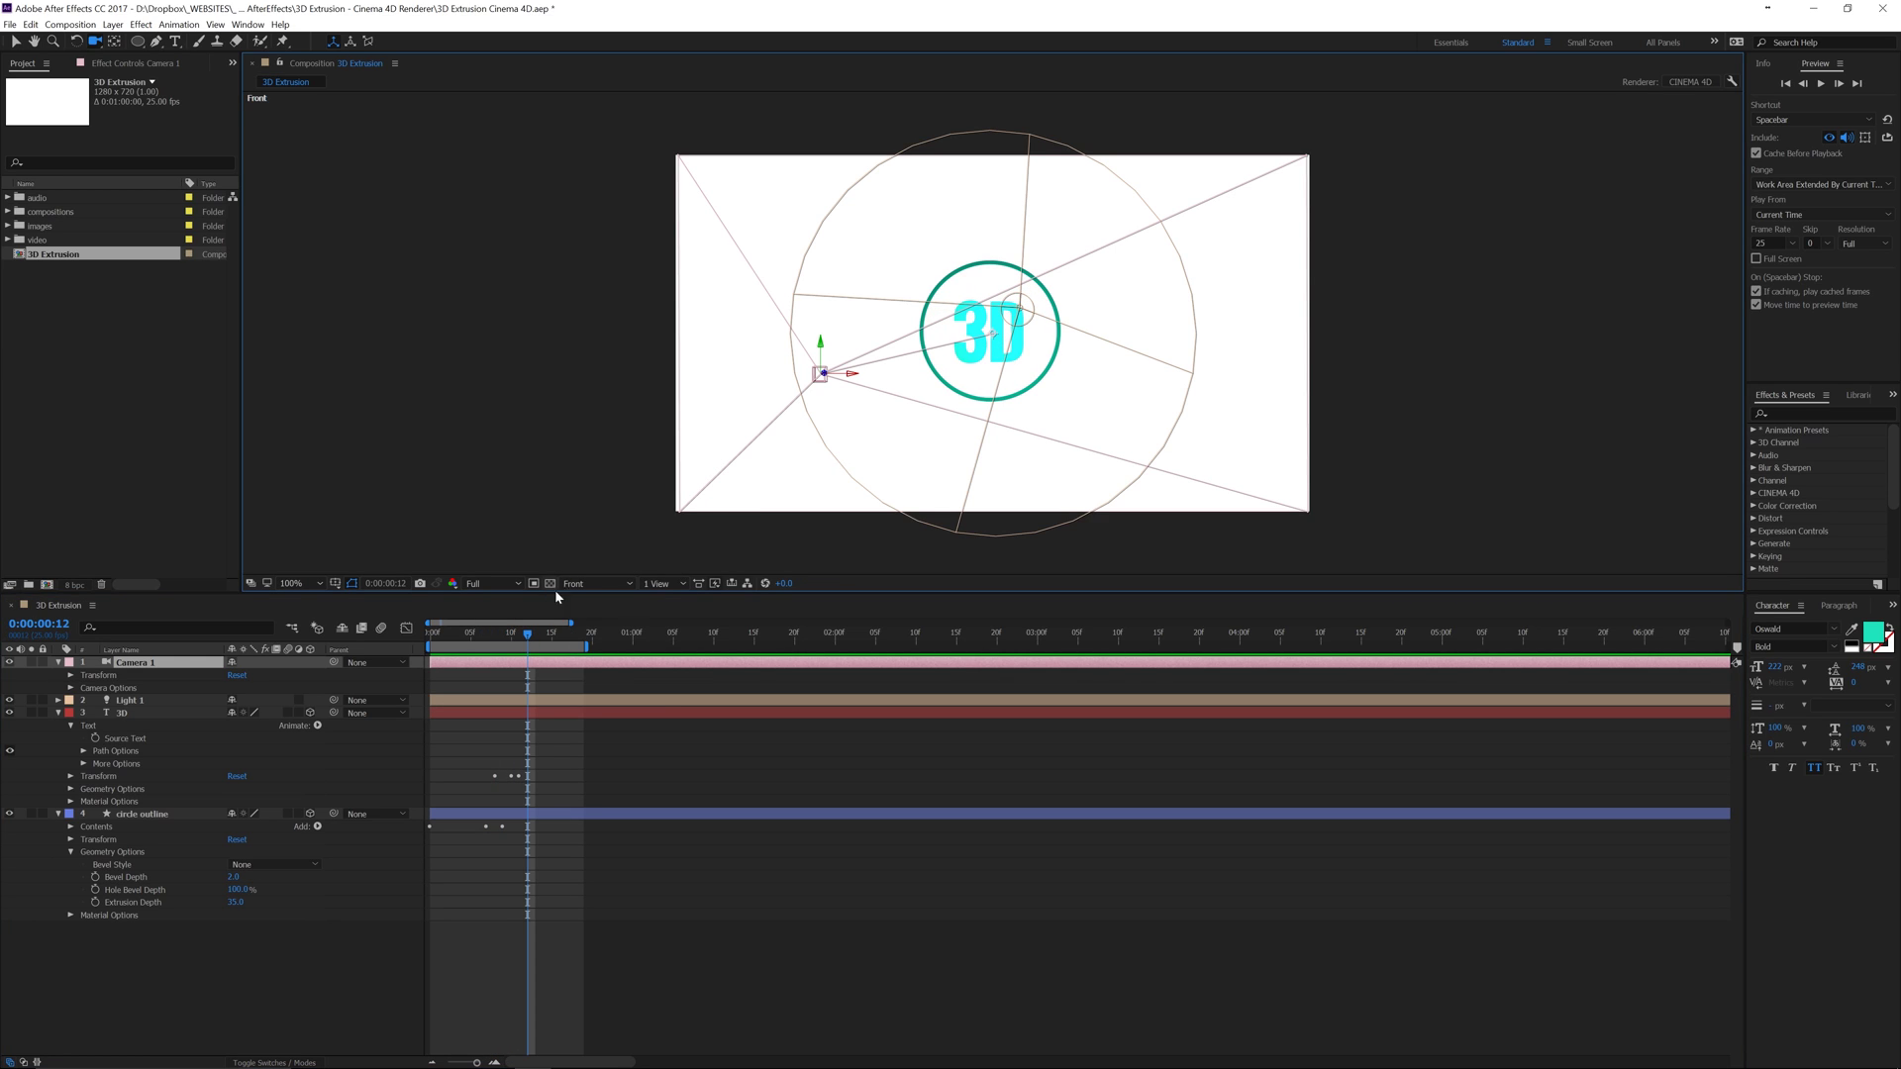
left_click(594, 585)
left_click(597, 598)
left_click_drag(916, 434, 968, 407)
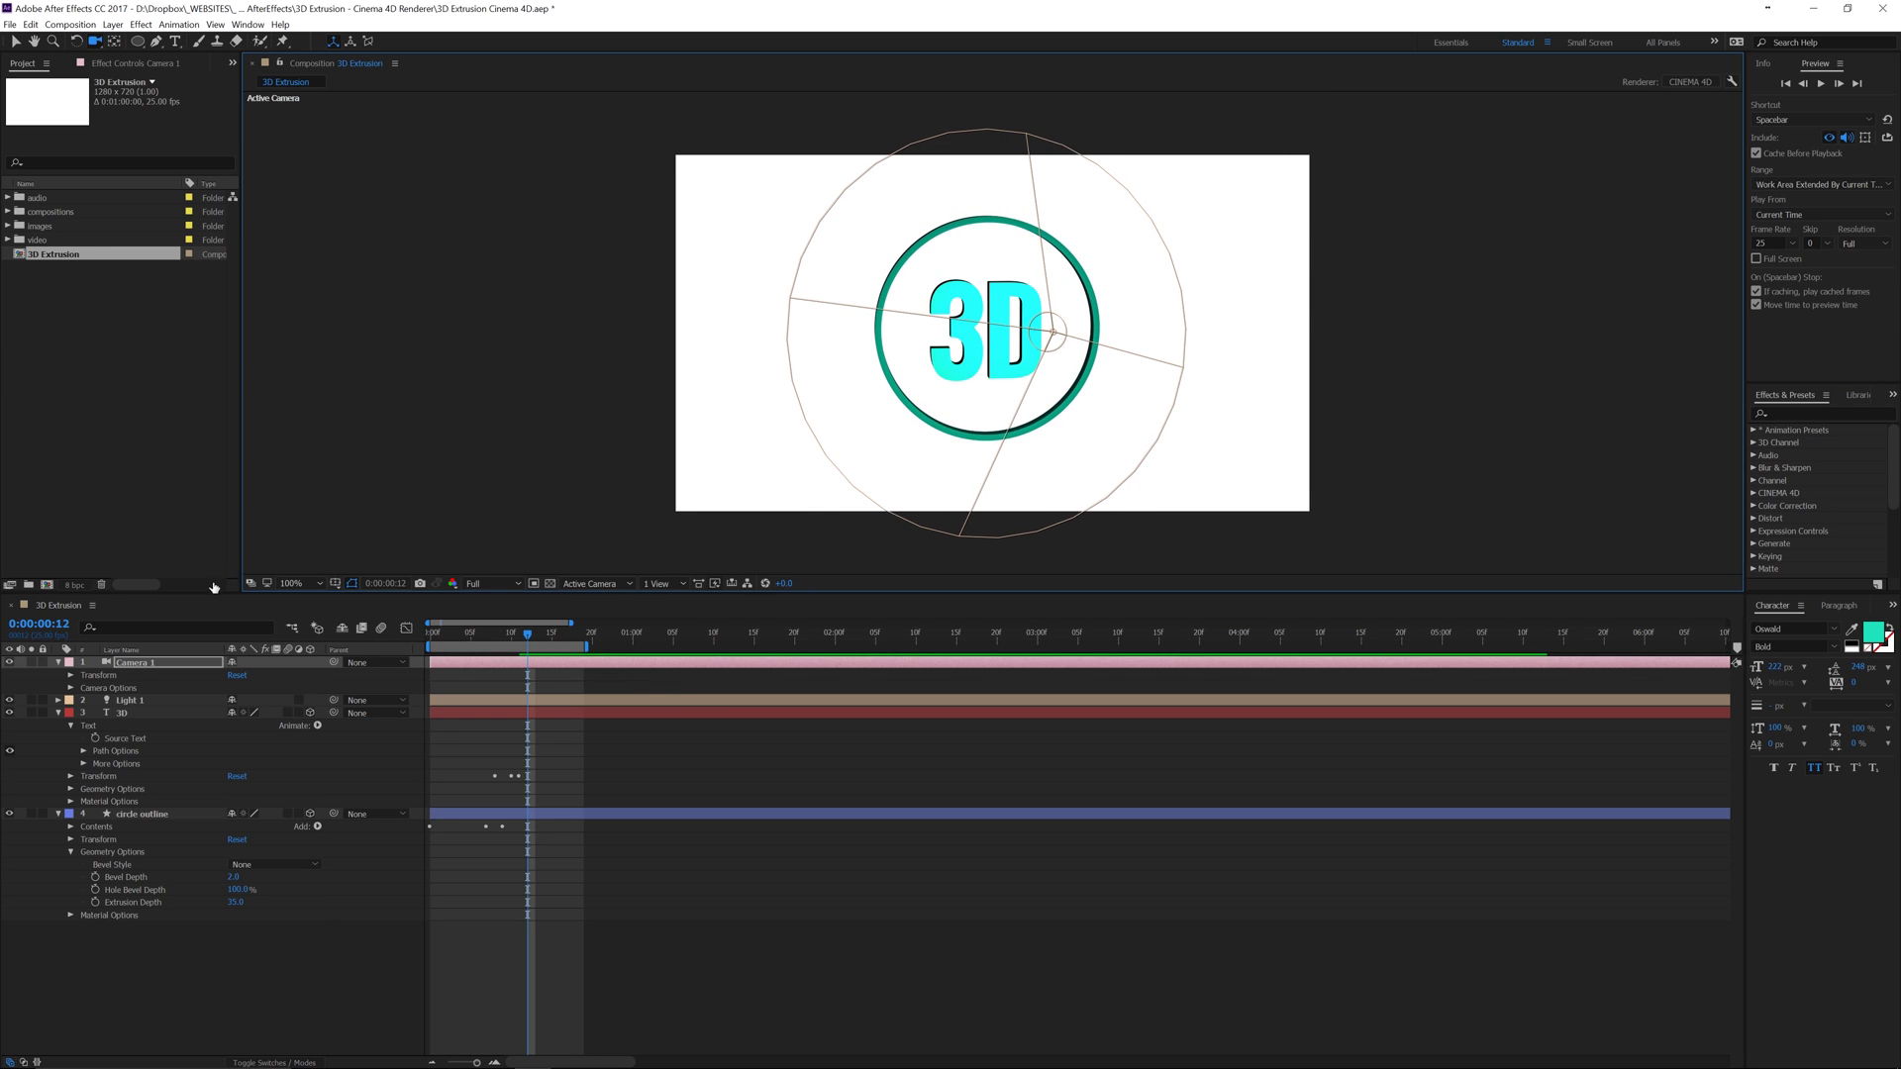
Step: Try changing Camera 1's Point of Interest in its Transform group and undo the change
left_click(138, 664)
left_click(71, 675)
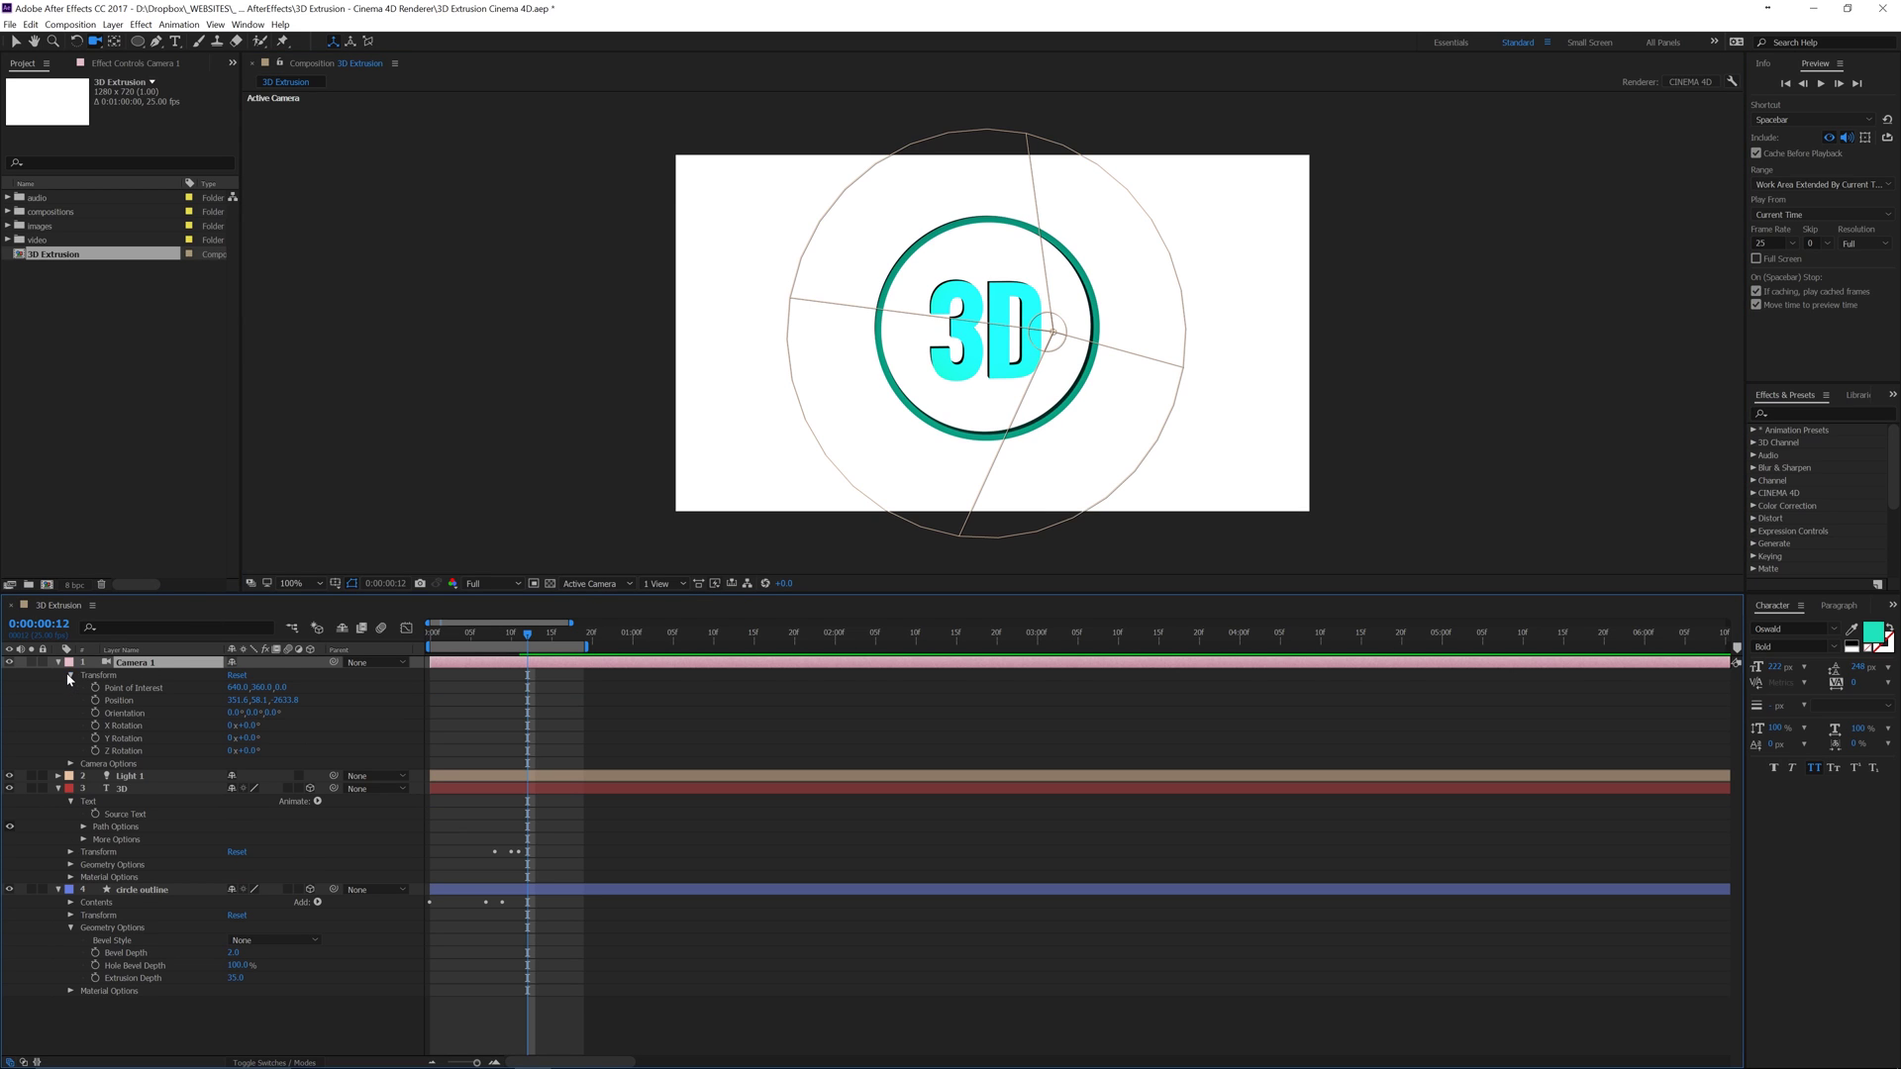
left_click_drag(238, 692, 218, 709)
key("ctrl+z")
Step: Collapse the Camera 1, 3D text and circle outline layers in the timeline
left_click(58, 663)
left_click(140, 689)
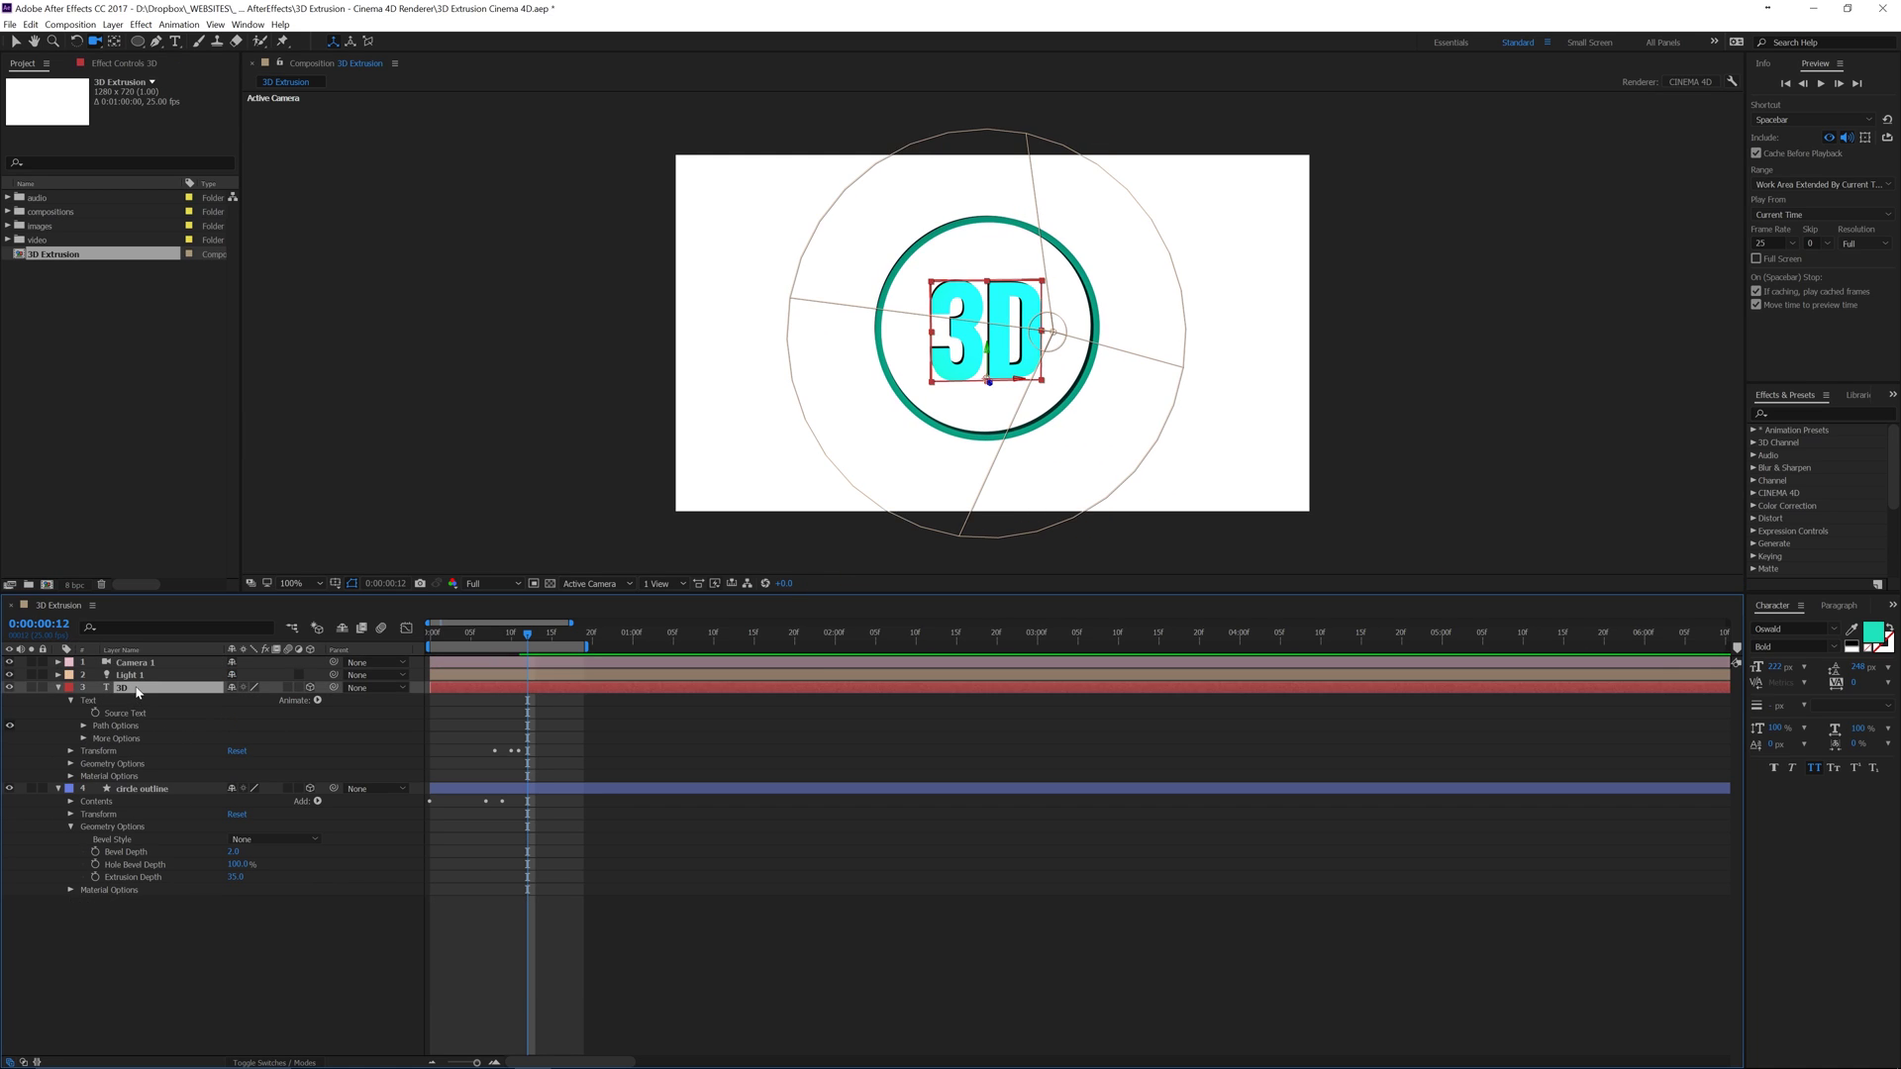
left_click(59, 687)
left_click(59, 700)
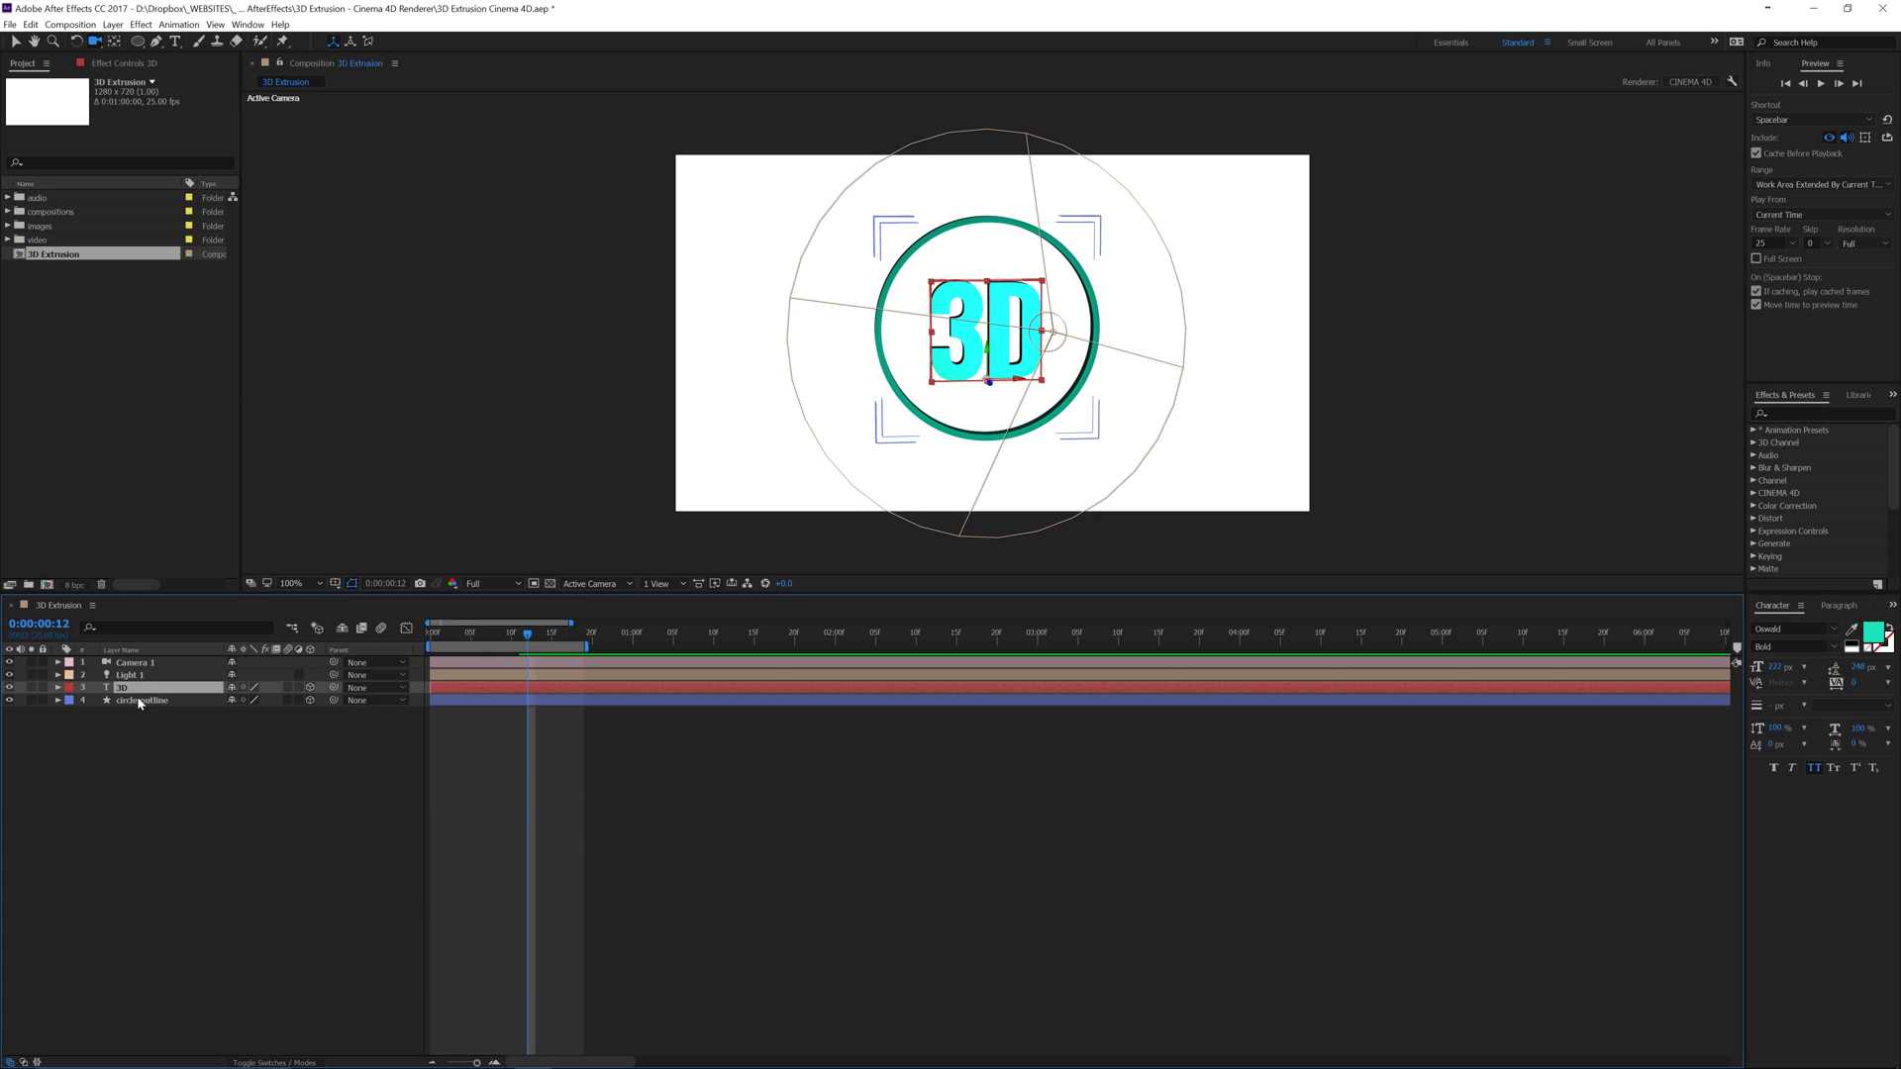
Step: Pre-compose the 3D text and circle outline layers into a new composition named "3D circle logo"
left_click(139, 701, "shift")
right_click(139, 705)
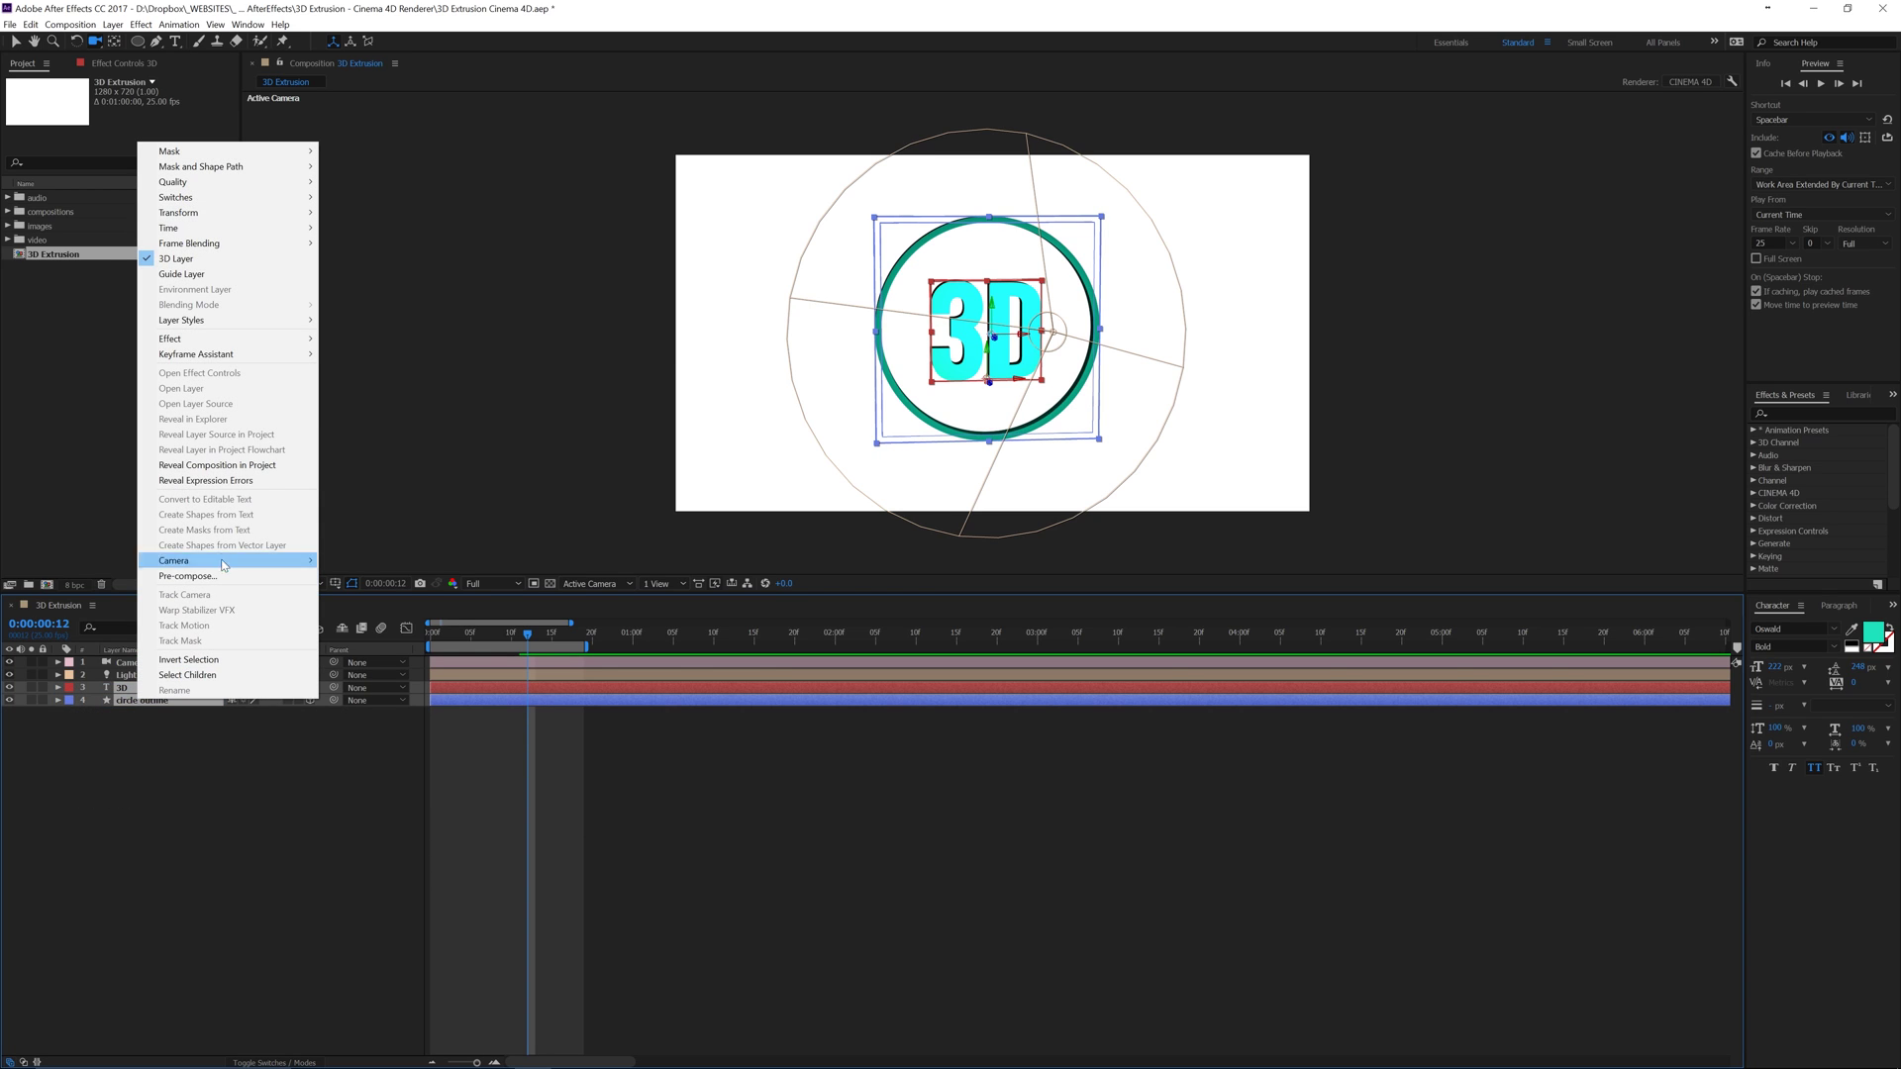
left_click(228, 575)
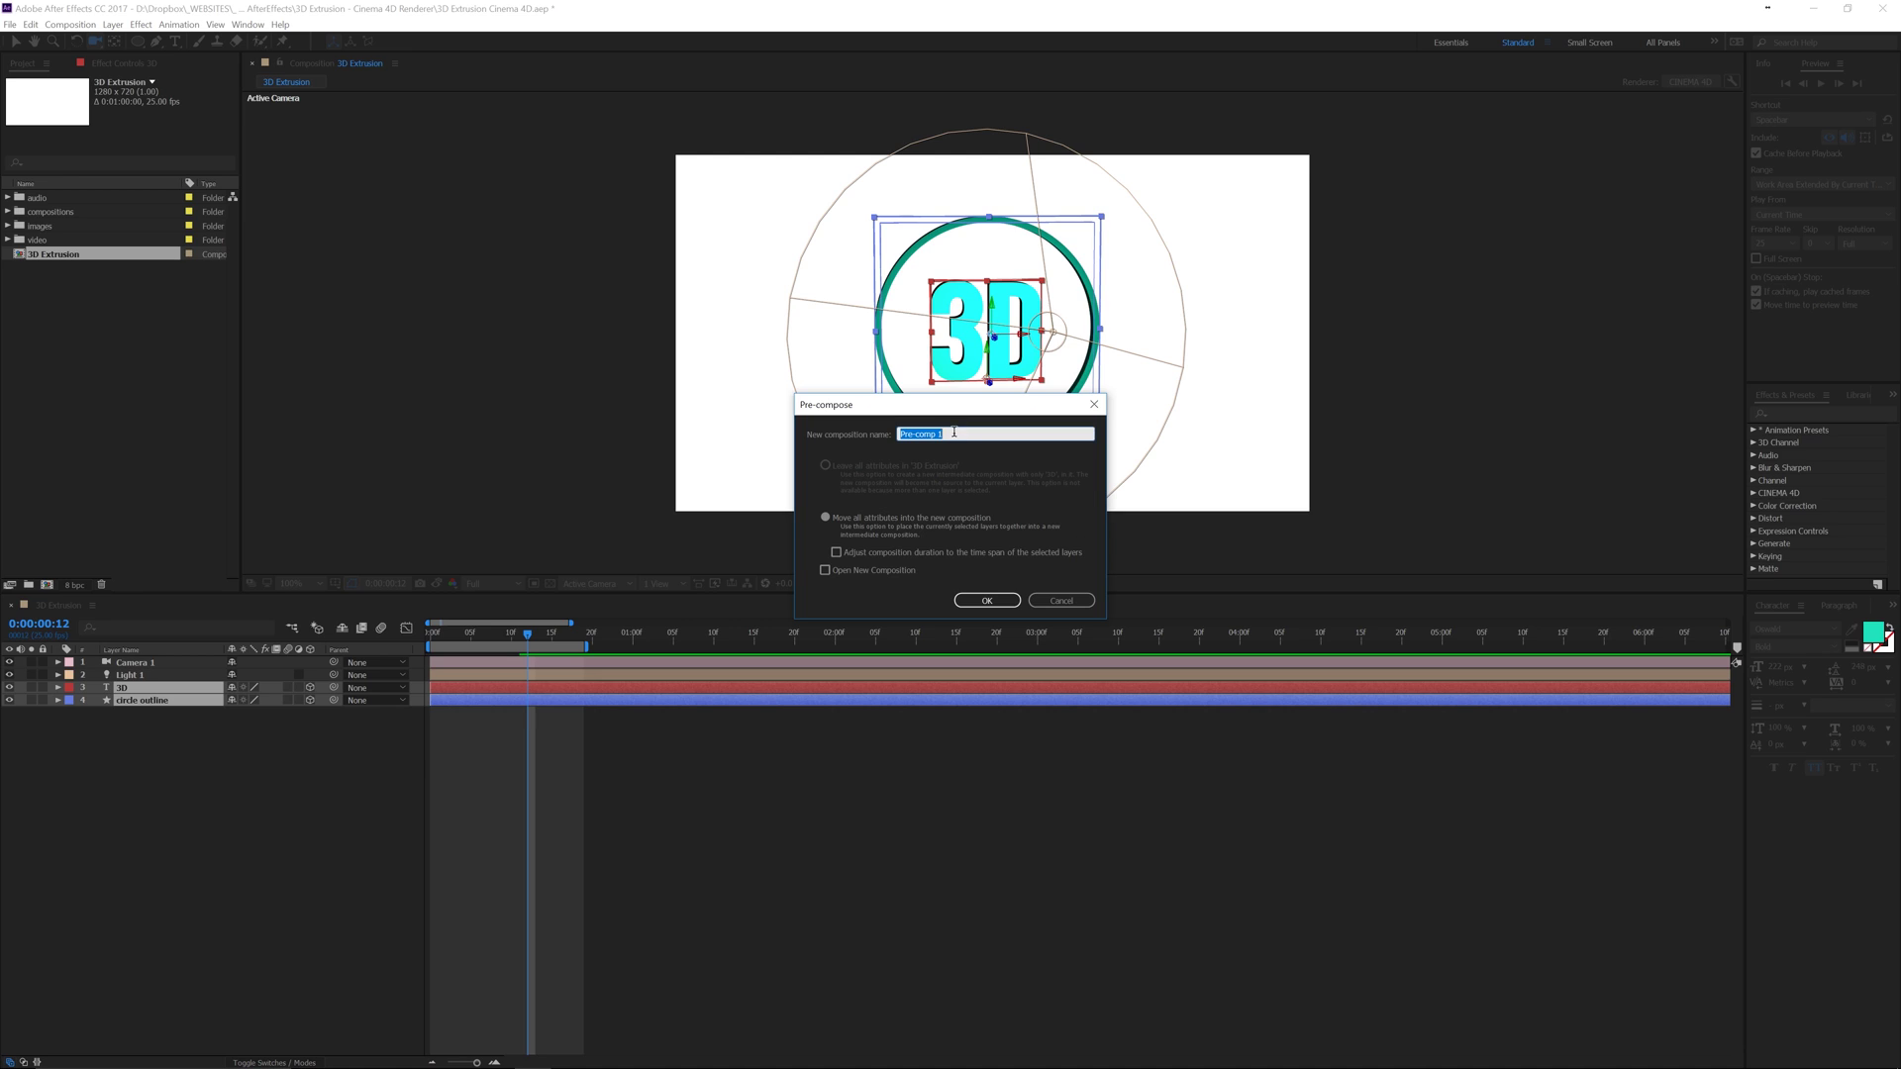
type("circle logo")
left_click(987, 600)
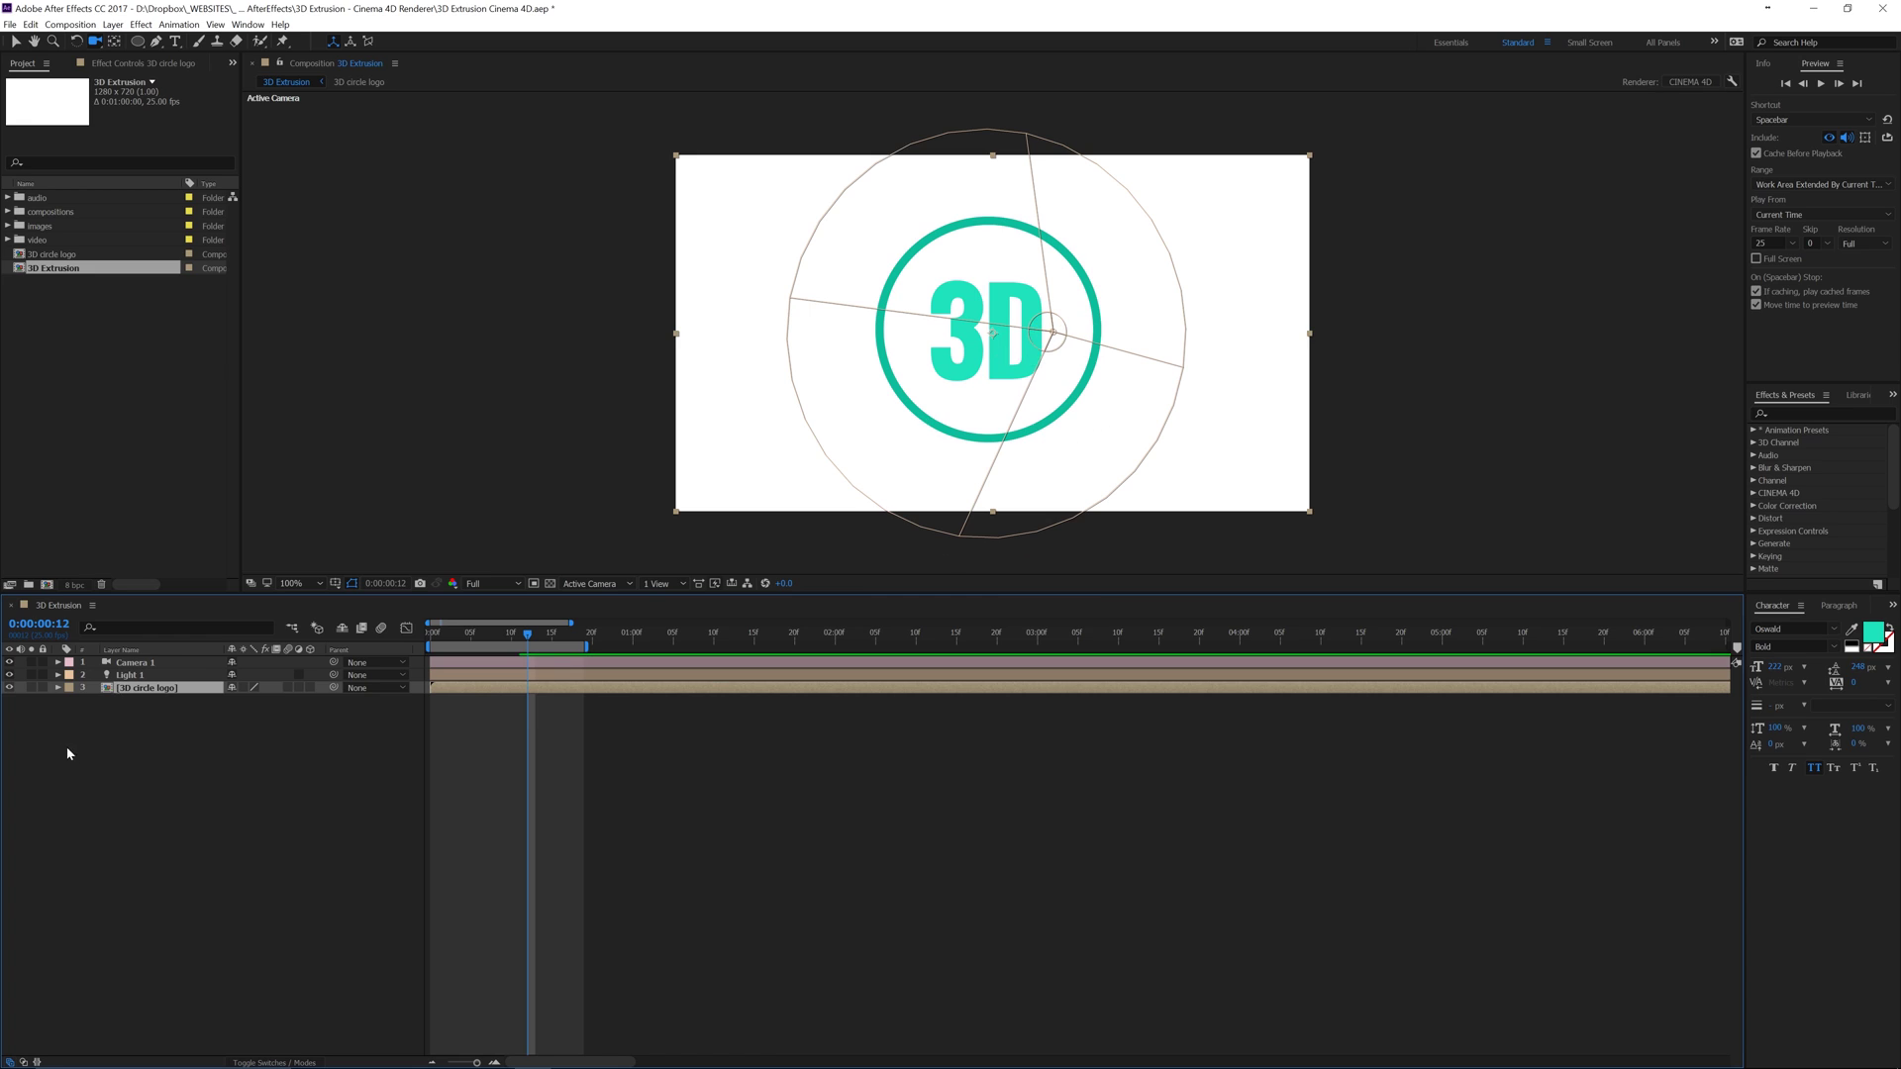
Step: Make the 3D circle logo layer a 3D layer, orbit the camera around it and undo the last change
left_click(309, 687)
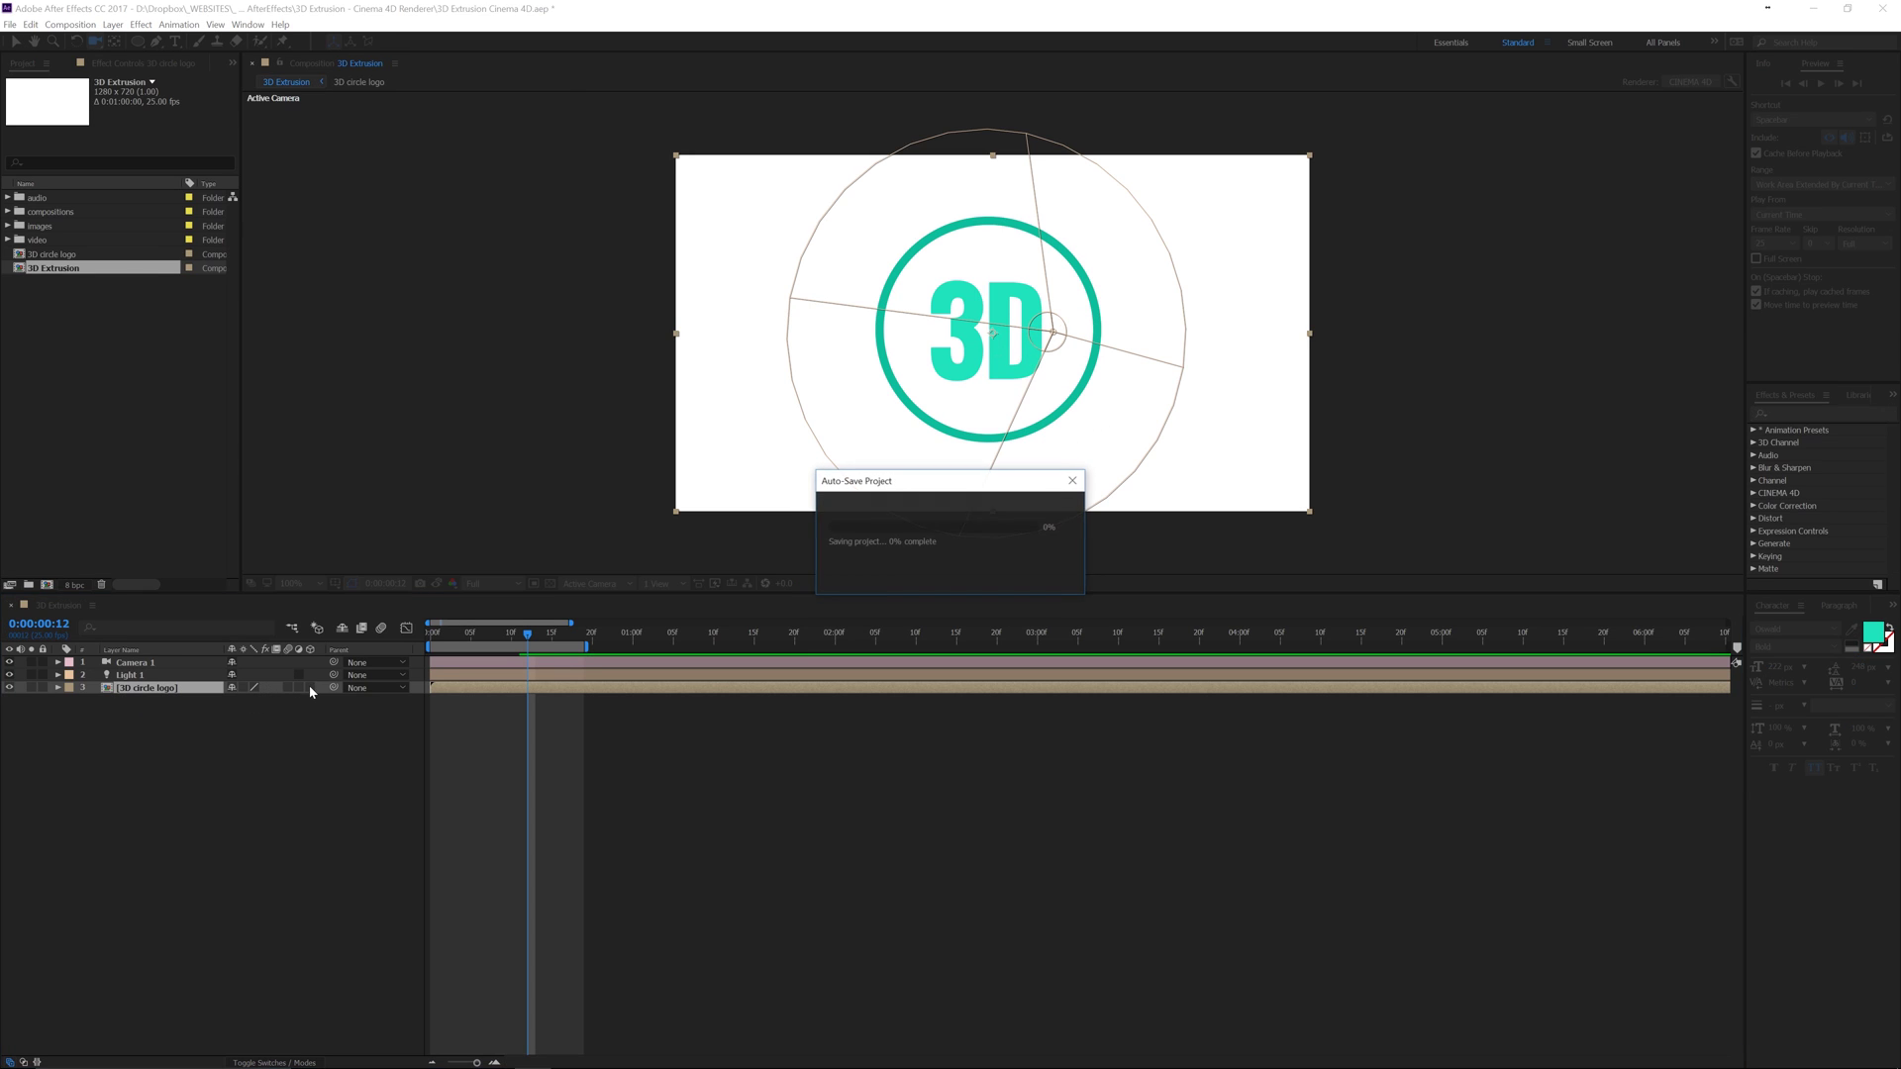
left_click_drag(976, 396, 1035, 476)
key("ctrl+z")
Step: Copy both layers from the 3D circle logo composition into 3D Extrusion and delete the pre-composed layer there
double_click(112, 689)
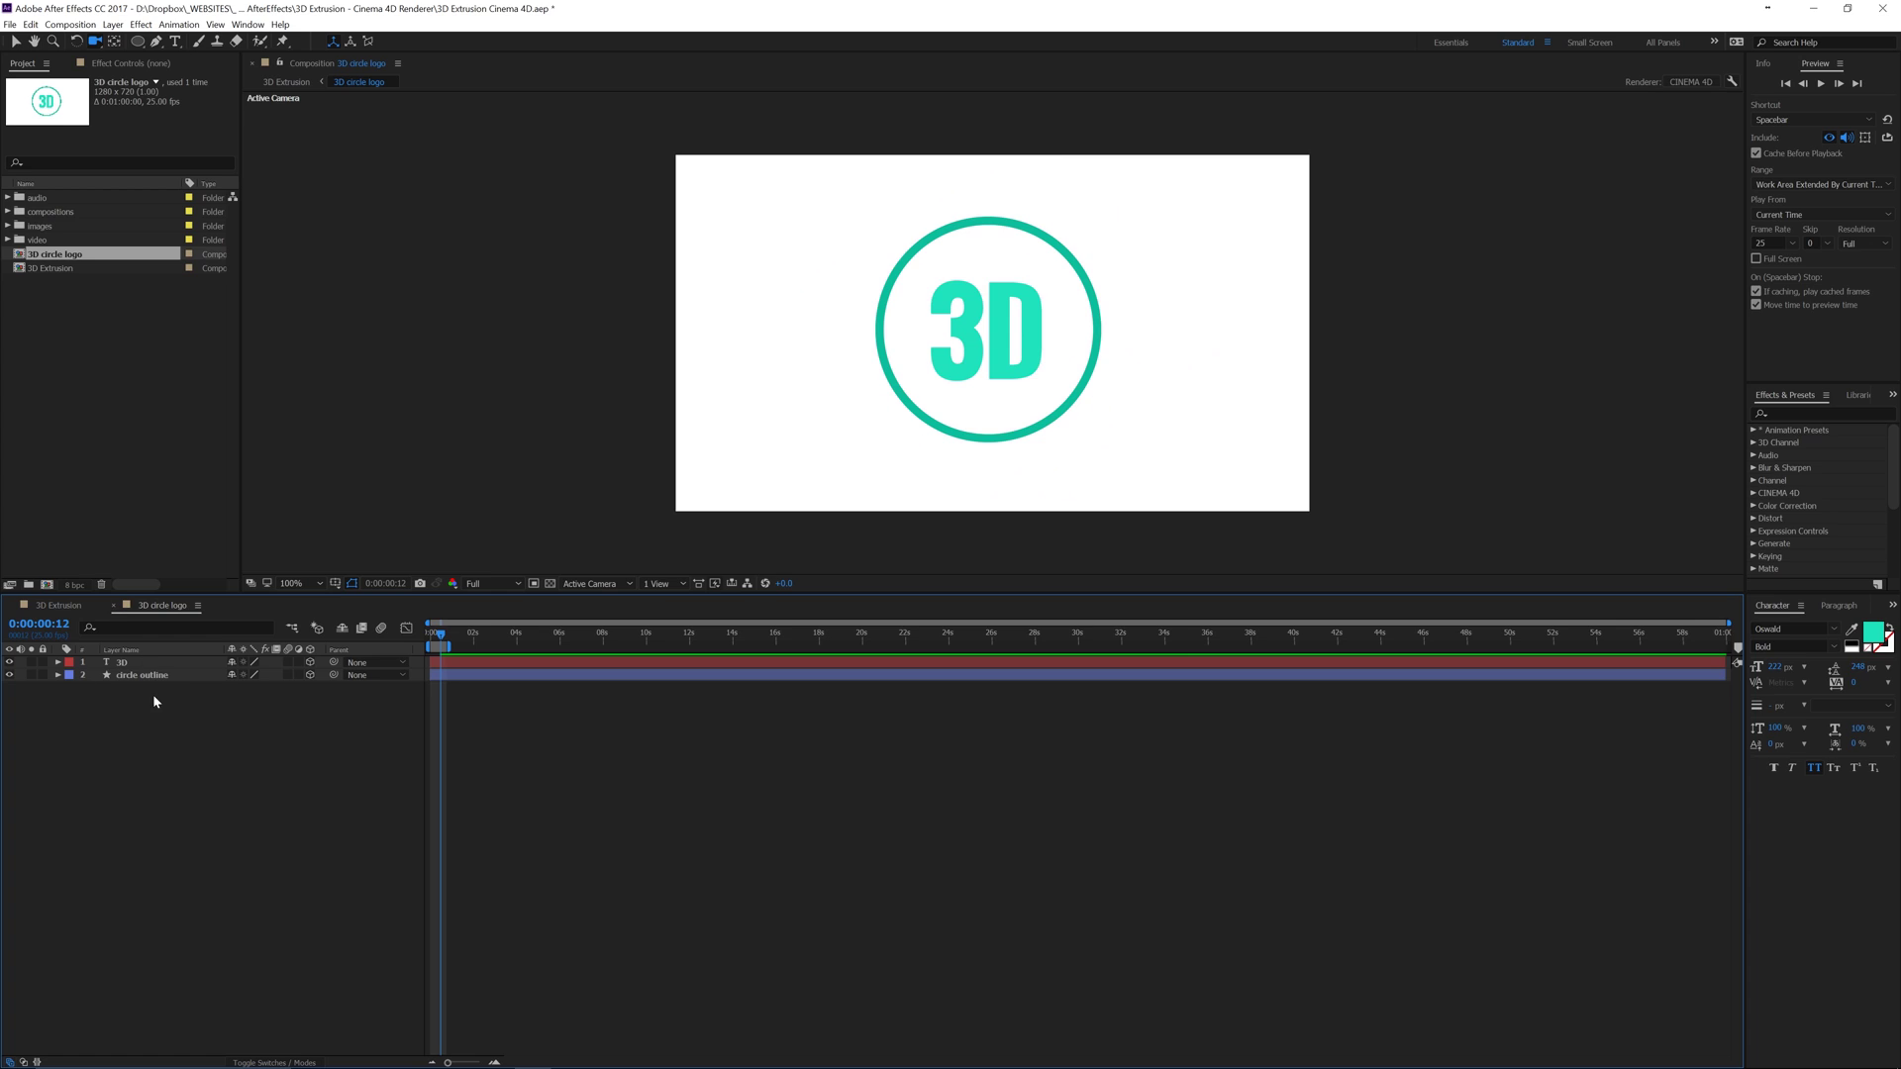
left_click(144, 676)
key("ctrl+a")
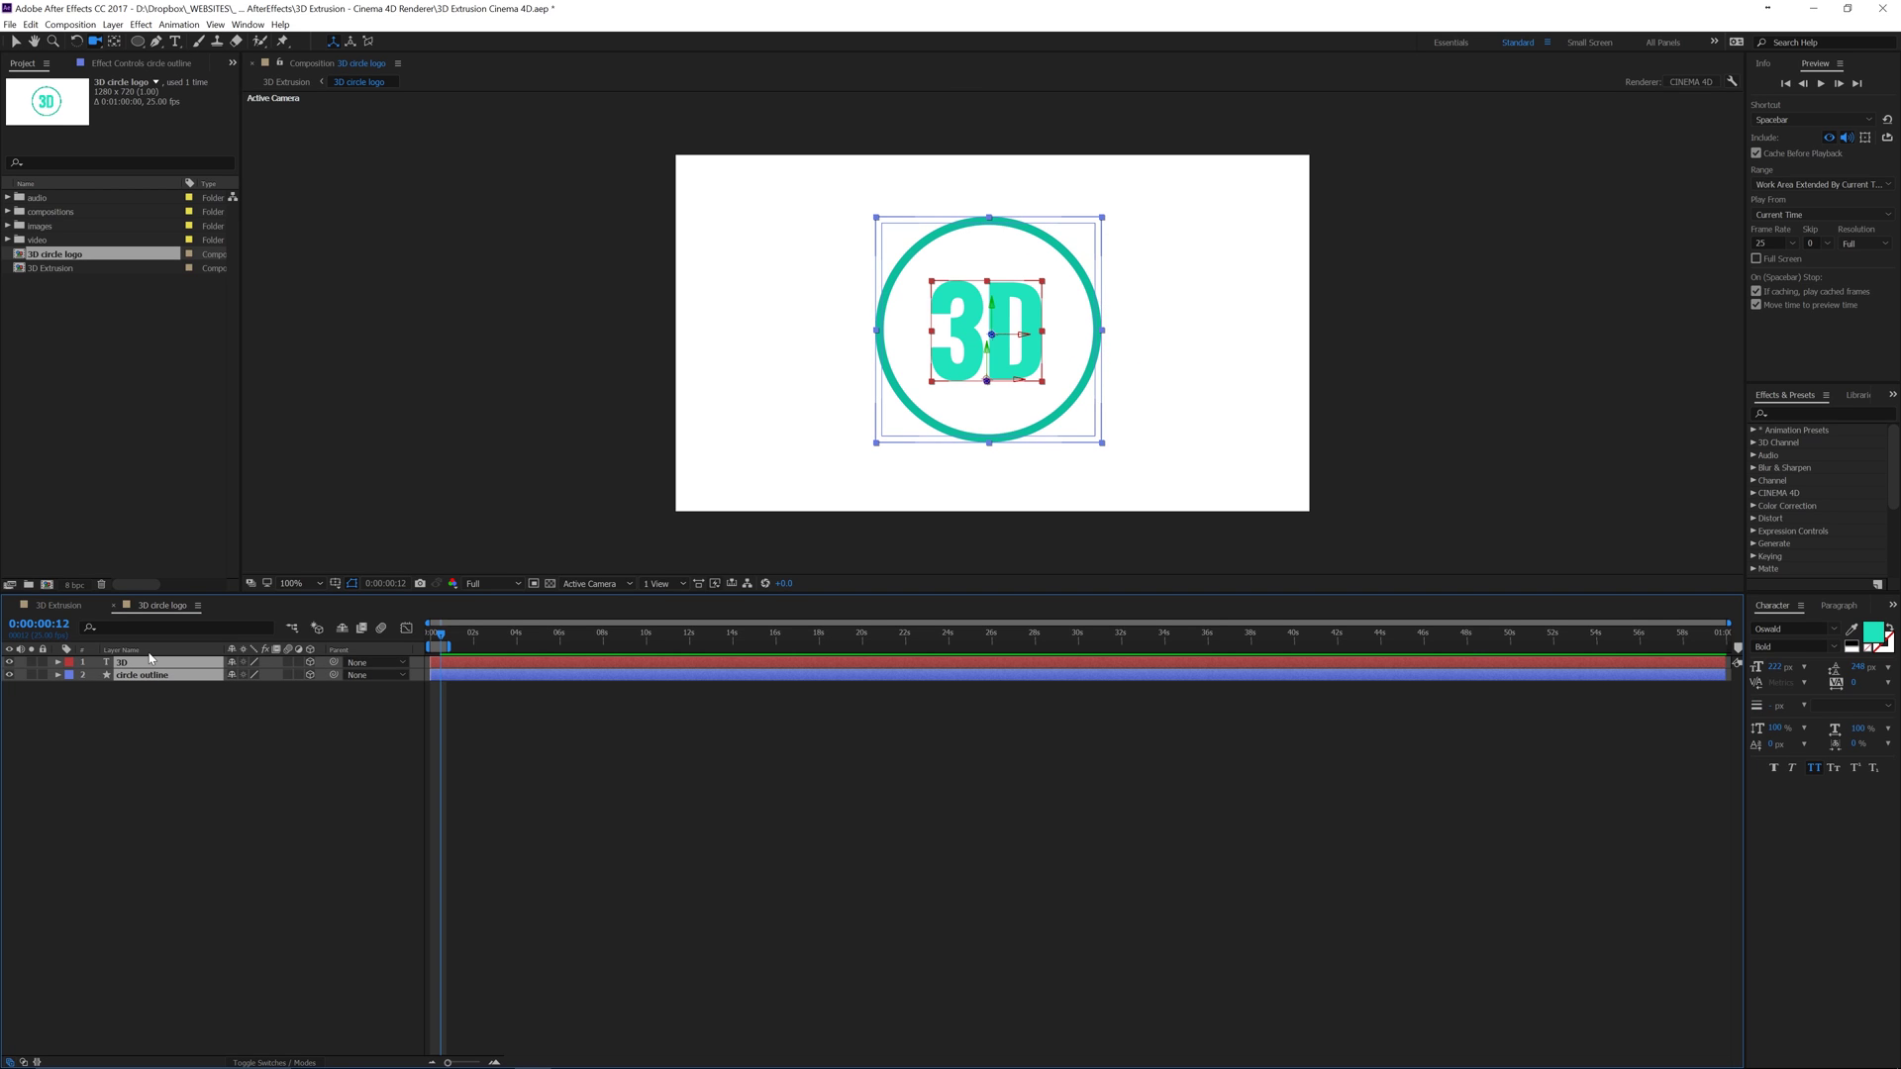
key("ctrl+c")
key("shift+comma")
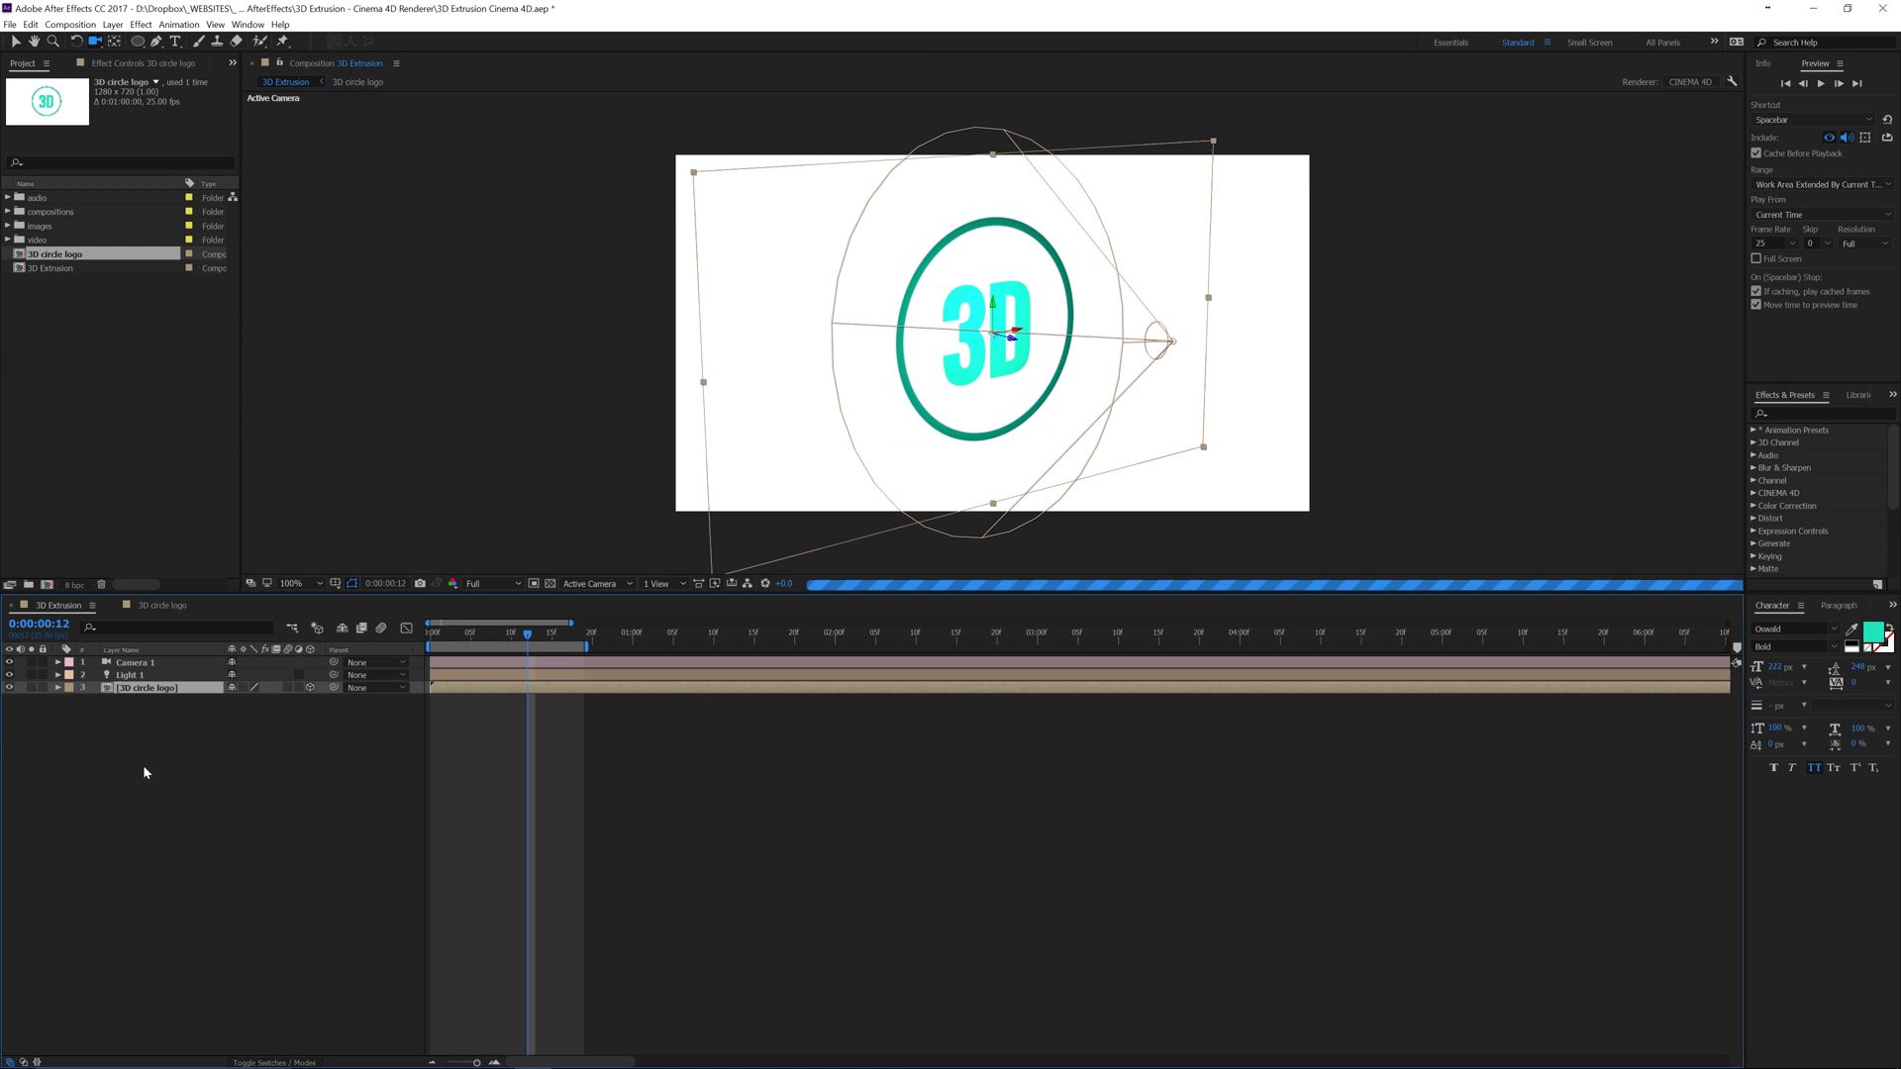
key("ctrl+v")
left_click(133, 713)
key("Delete")
Step: Orbit the camera, place the circle outline layer above the 3D text layer and select both layers
mouse_move(921, 473)
left_mouse_down()
mouse_move(895, 472)
mouse_move(941, 441)
mouse_move(921, 436)
left_mouse_up()
left_click(140, 715)
mouse_move(149, 691)
left_mouse_down()
mouse_move(149, 657)
mouse_move(150, 677)
left_mouse_up()
left_click(153, 701)
left_click(147, 689)
left_click(146, 701, "shift")
Step: Show the Rotation properties of the circle outline and 3D text layers and increase their X Rotation by full revolutions
key("s")
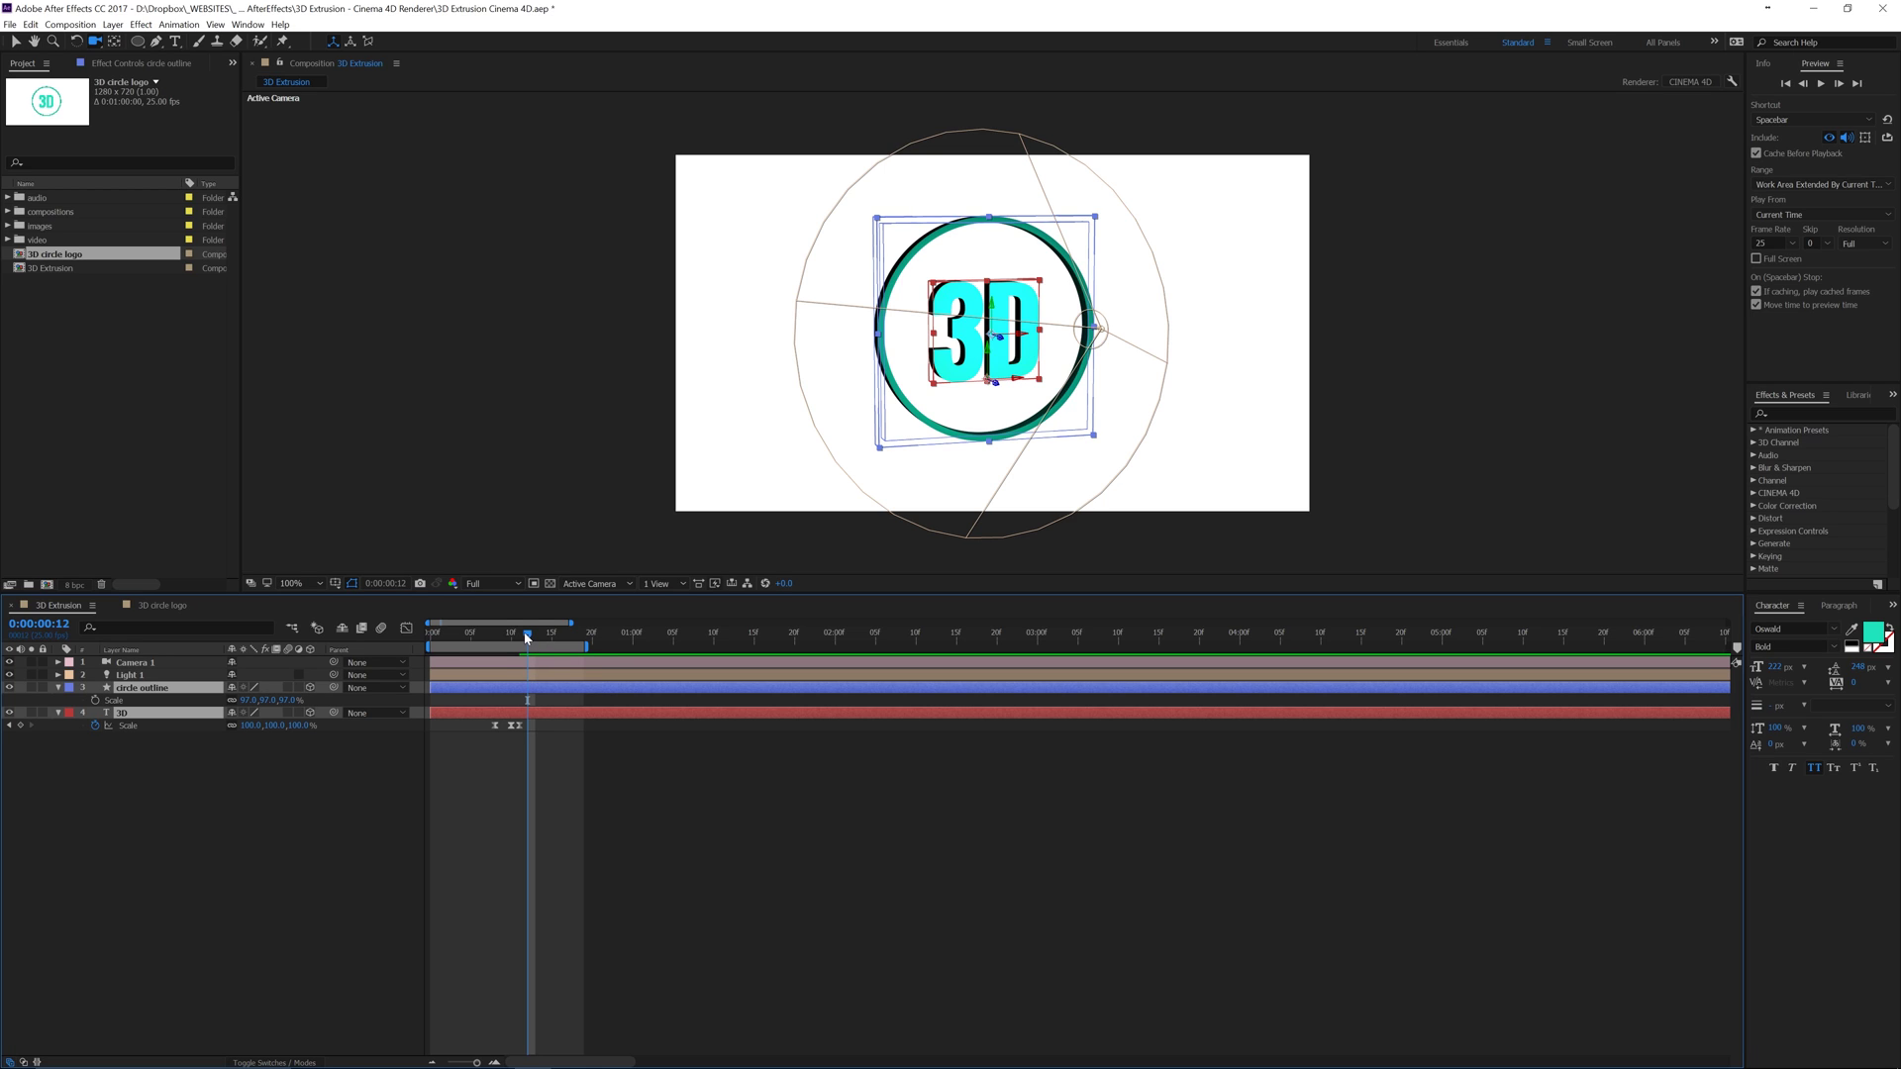
mouse_move(526, 638)
left_mouse_down()
mouse_move(440, 649)
mouse_move(544, 650)
mouse_move(420, 651)
mouse_move(508, 649)
left_mouse_up()
left_click(142, 687)
left_click(182, 726)
key("r")
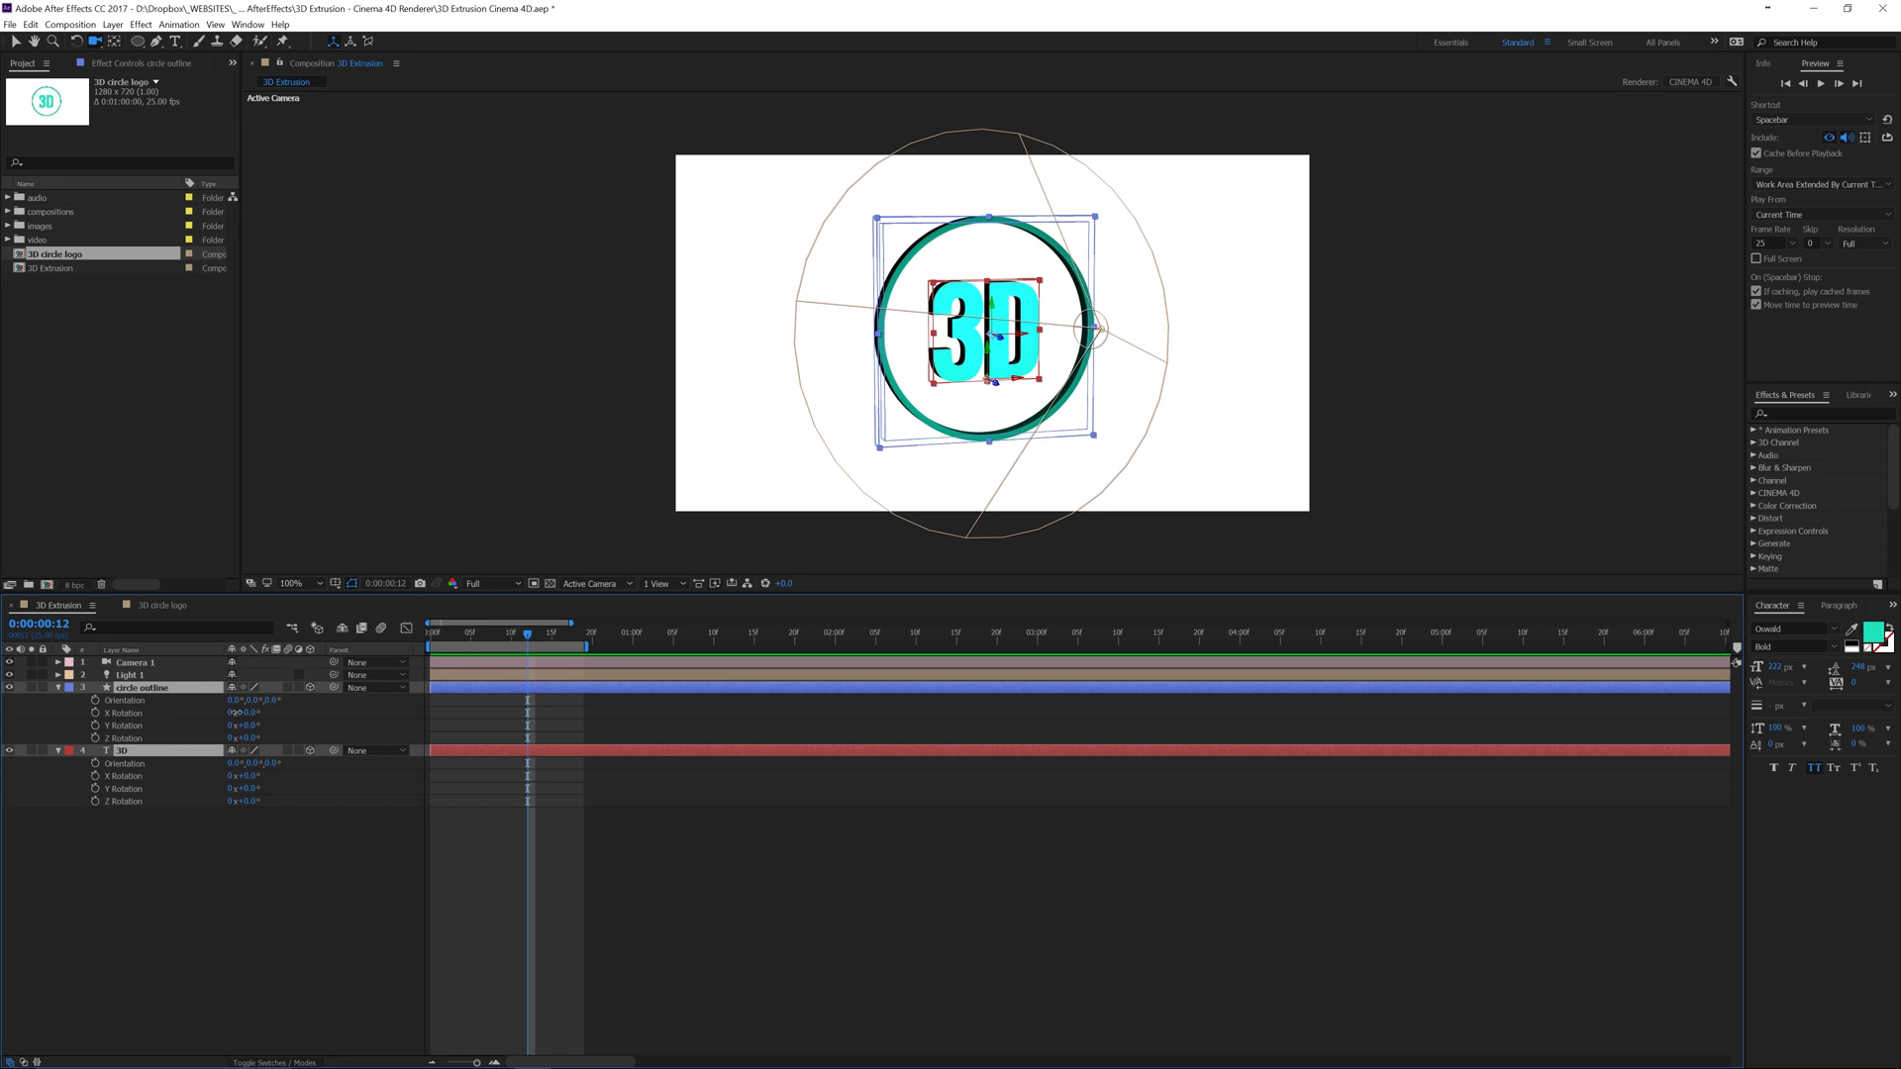
left_click_drag(232, 713, 1106, 662)
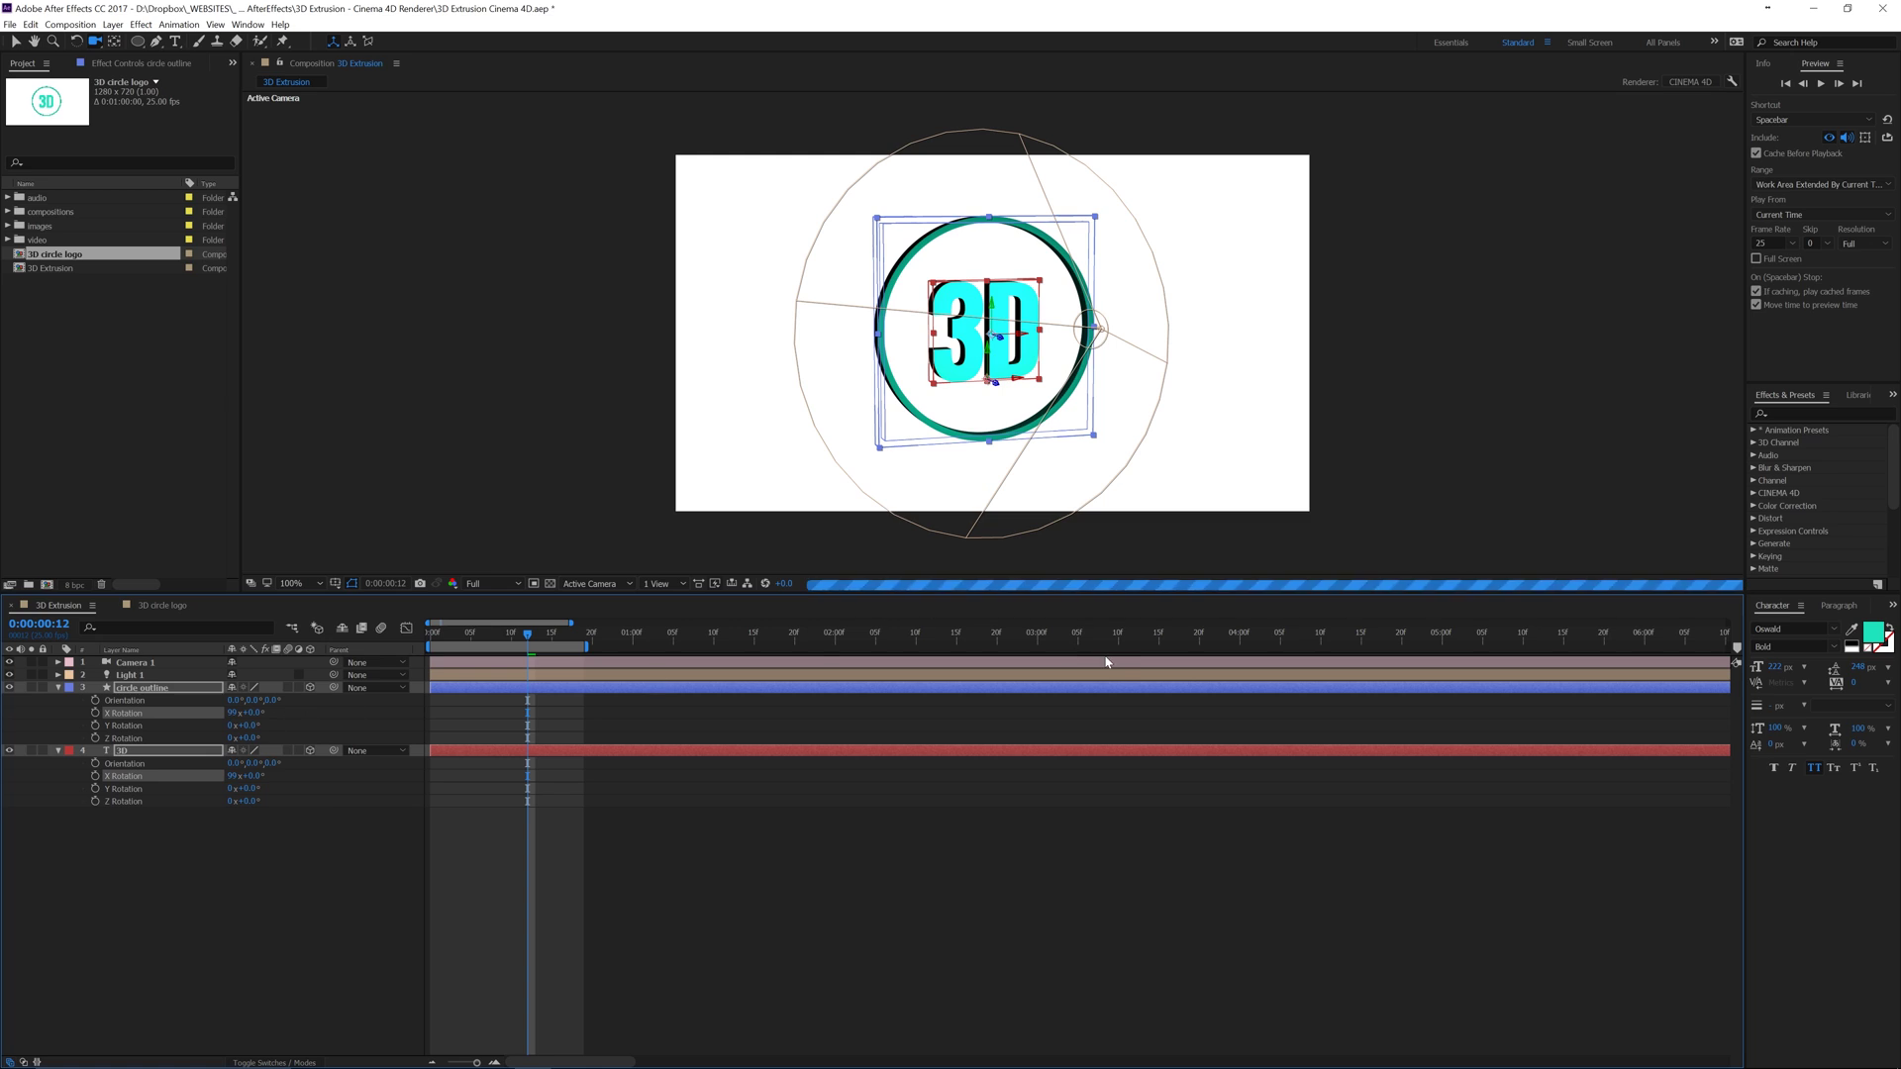
Step: Set the preview resolution to Half and fast previews to Adaptive Resolution, and deselect the layers
left_click(1862, 243)
left_click(1855, 294)
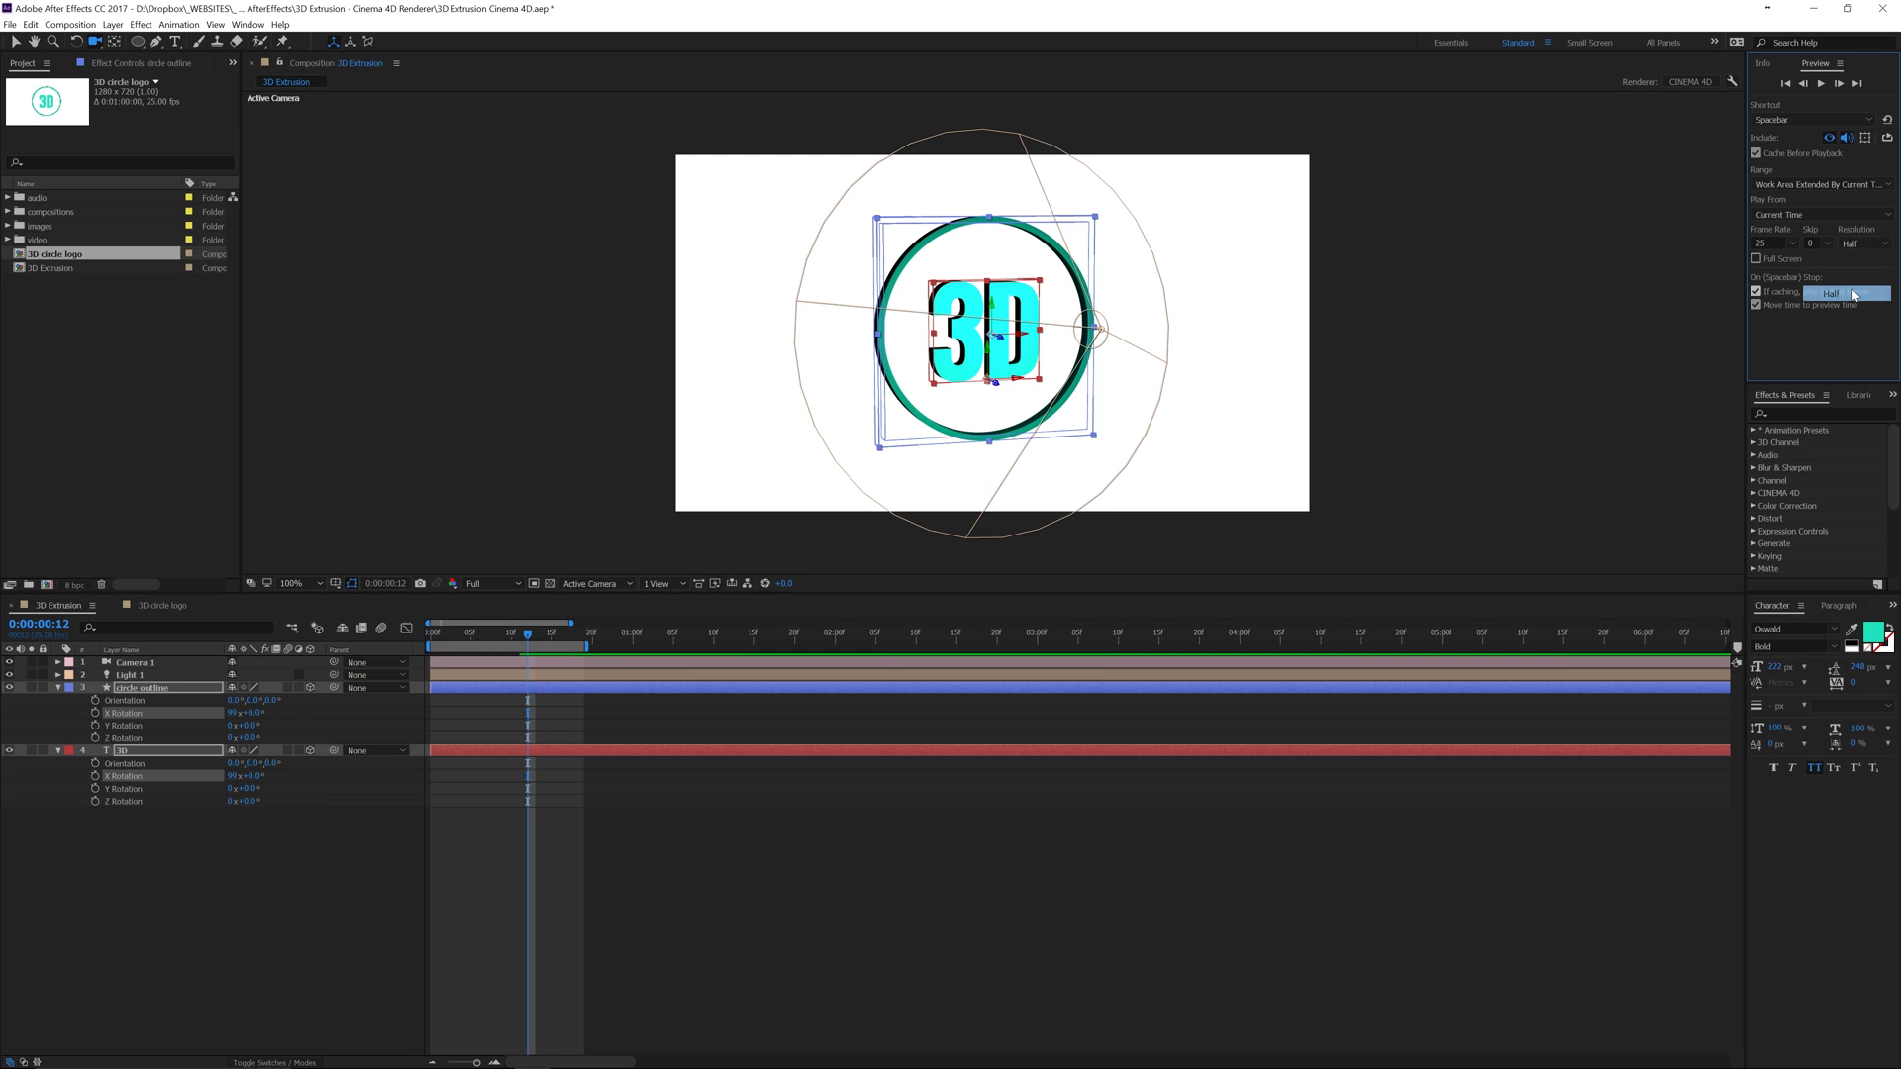
left_click(722, 584)
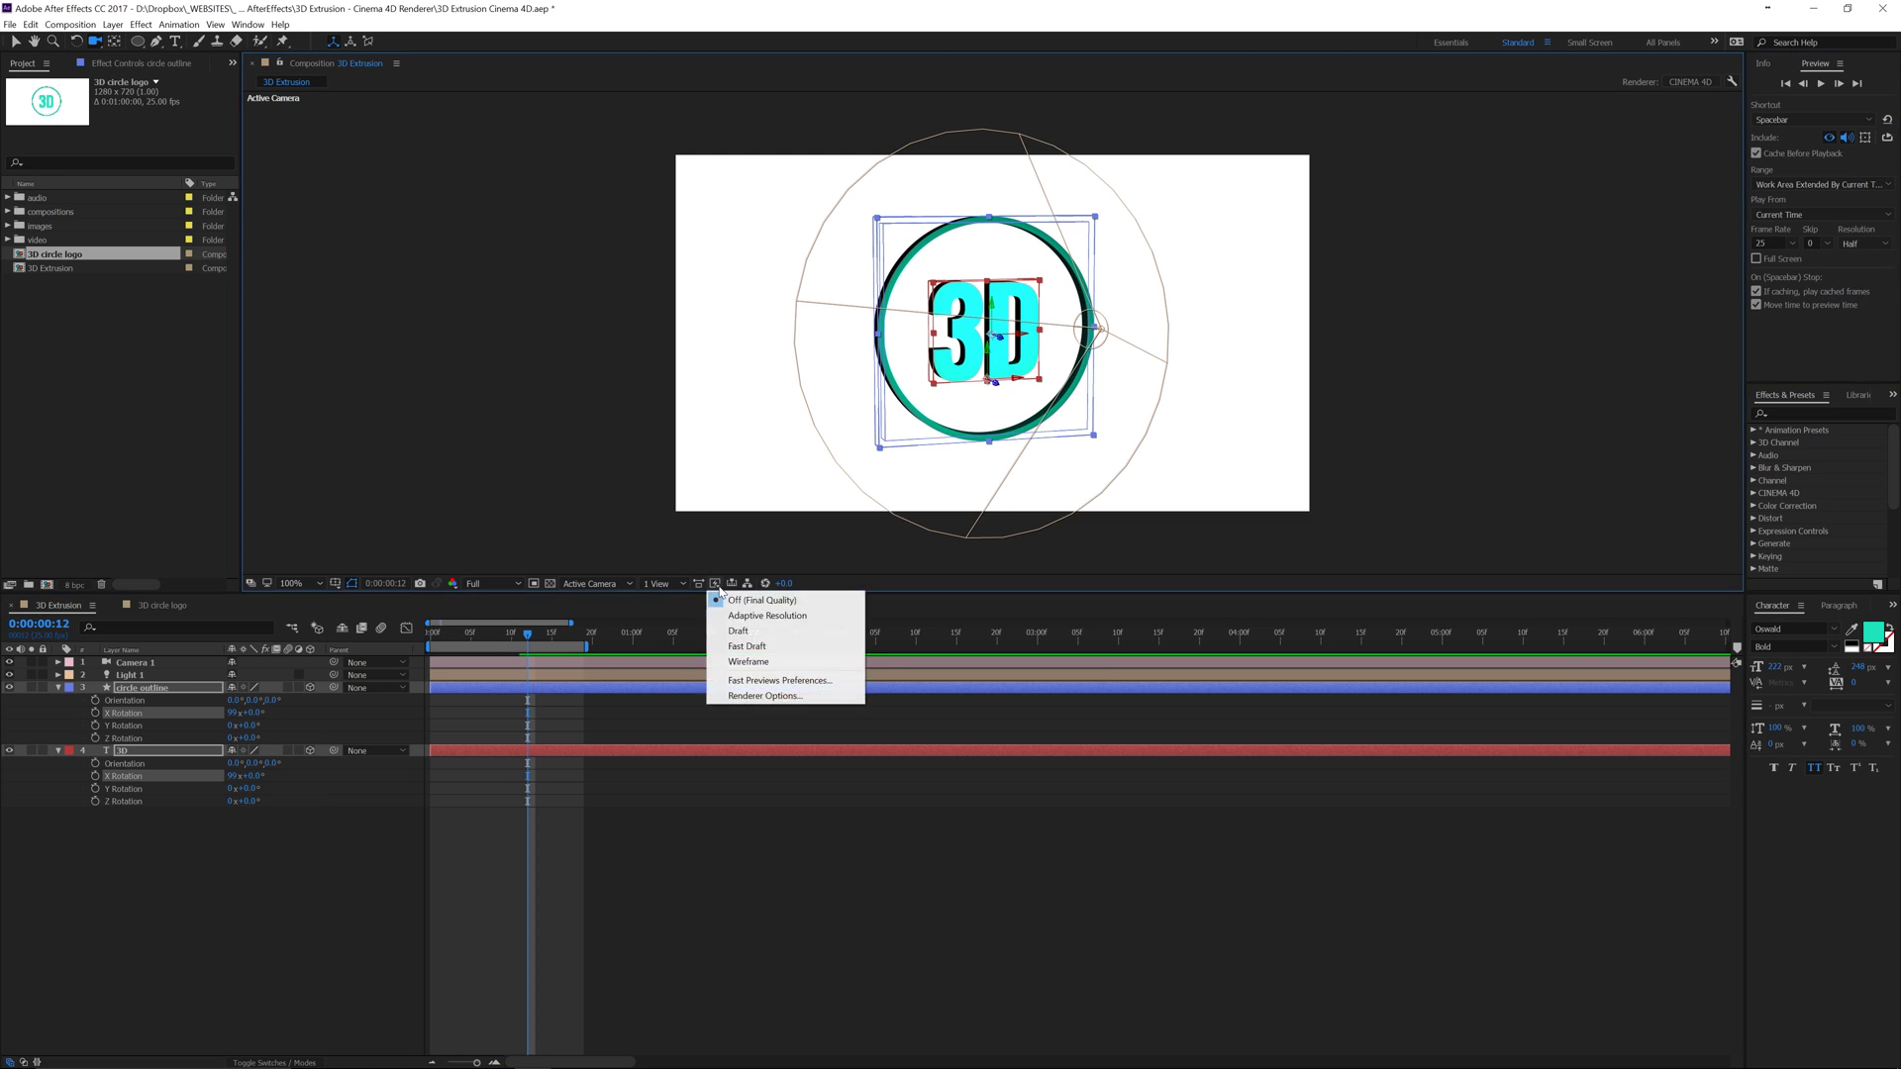
left_click(746, 624)
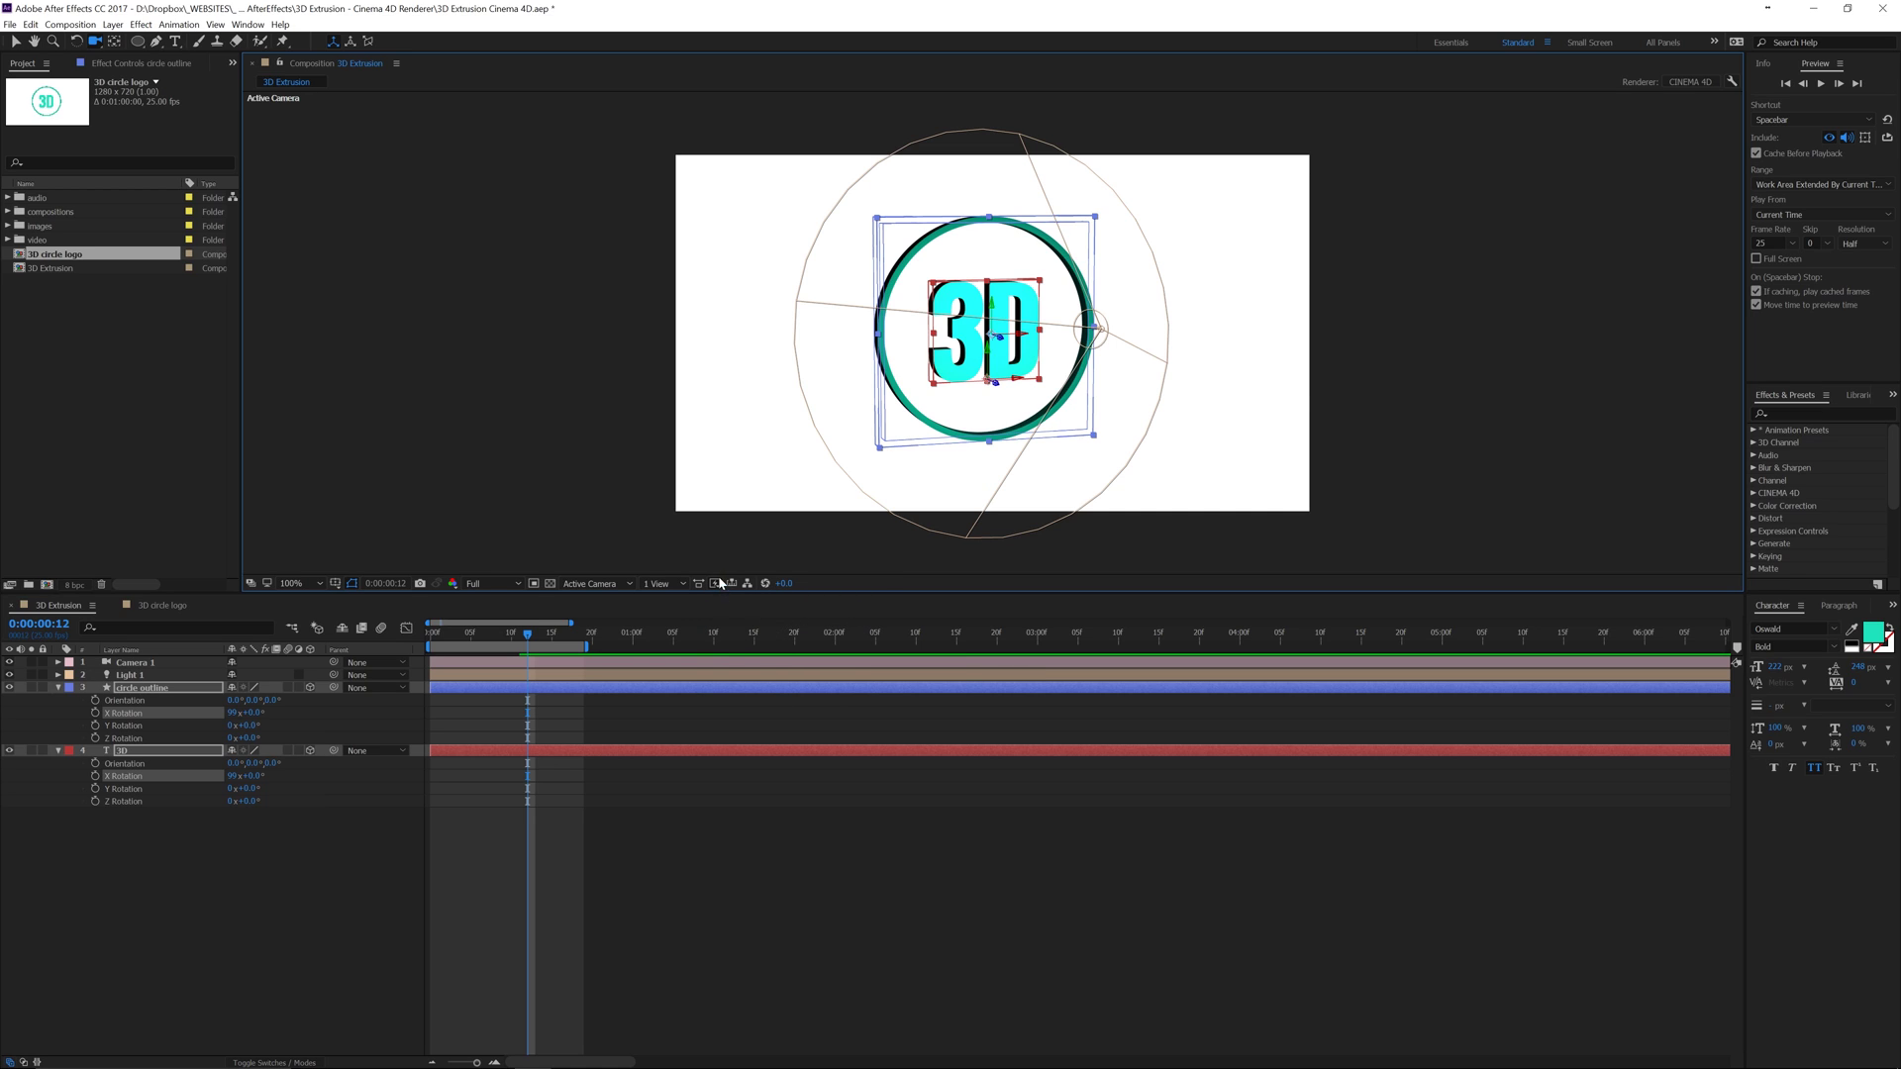
left_click(715, 585)
left_click(538, 657)
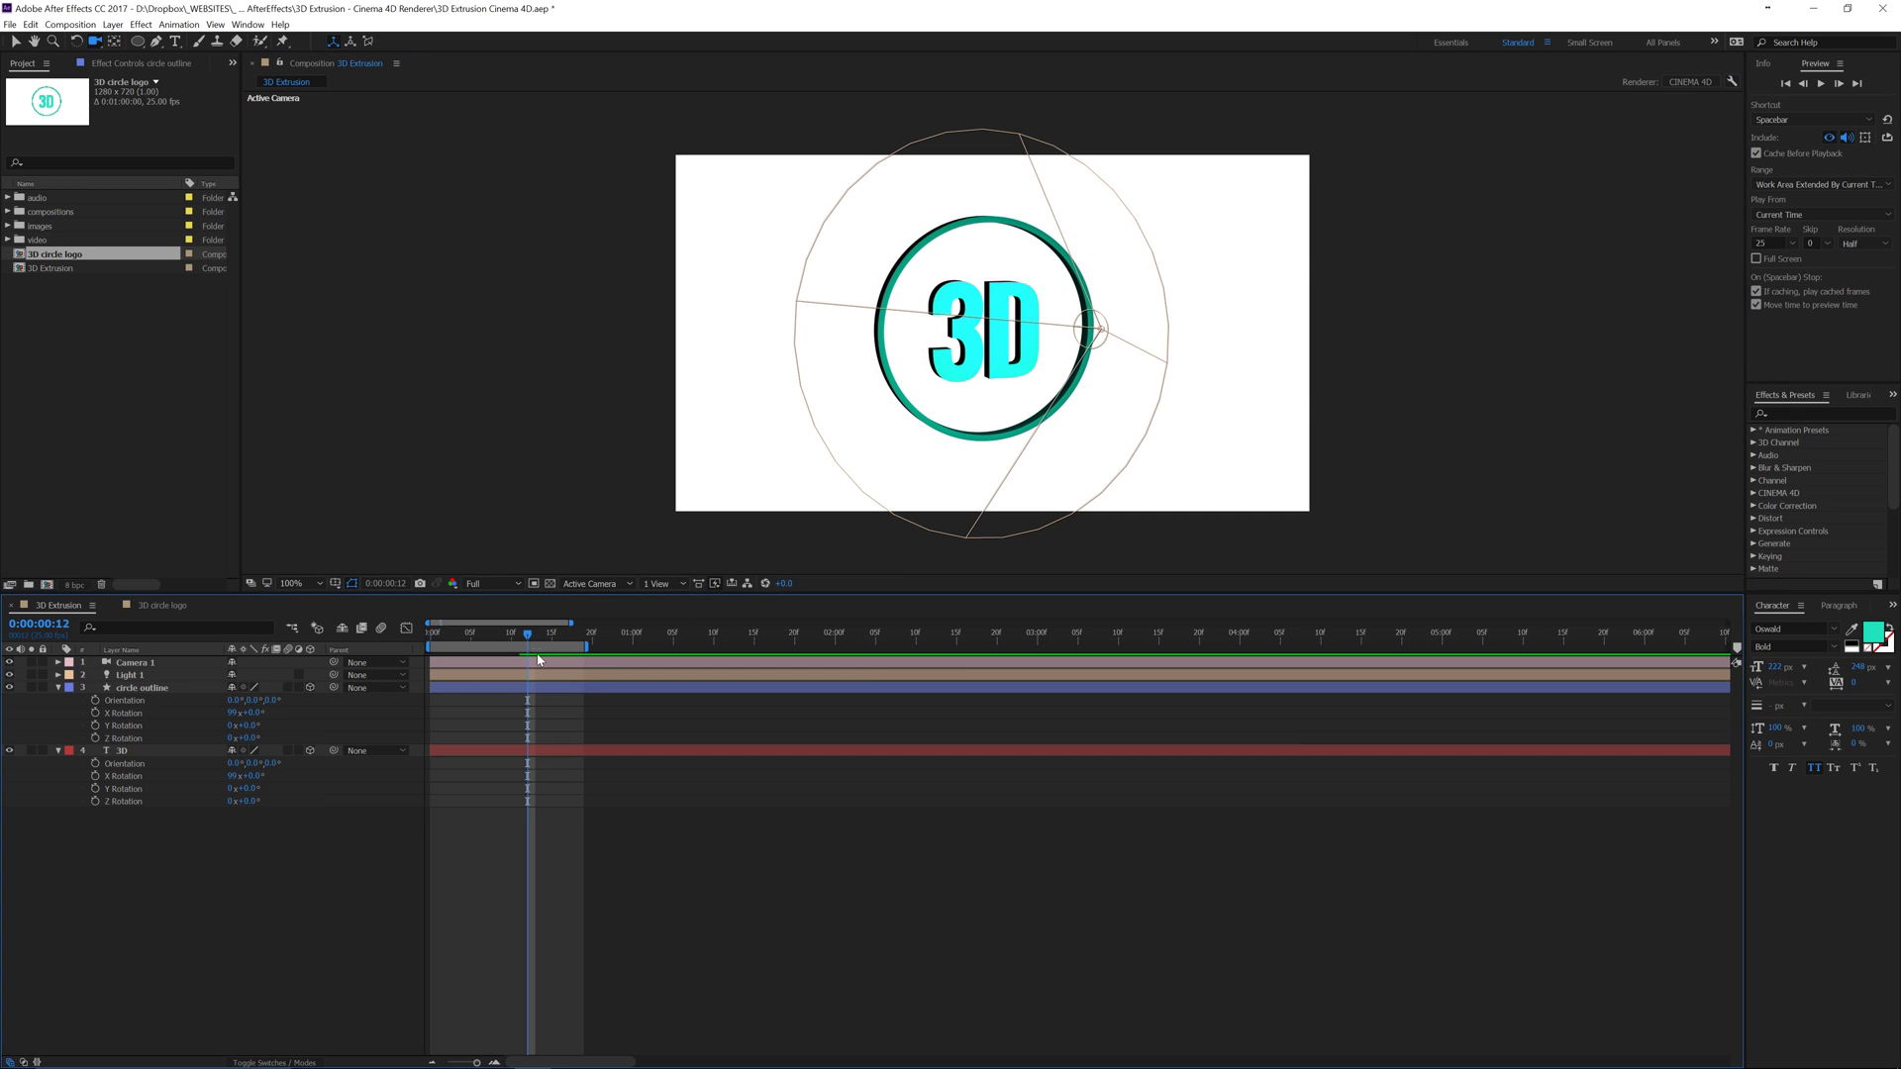
Step: Reset the circle outline's X Rotation to 0 revolutions and try out its Orientation
mouse_move(503, 641)
left_mouse_down()
mouse_move(419, 650)
mouse_move(528, 645)
left_mouse_up()
left_click(130, 727)
left_click(231, 713)
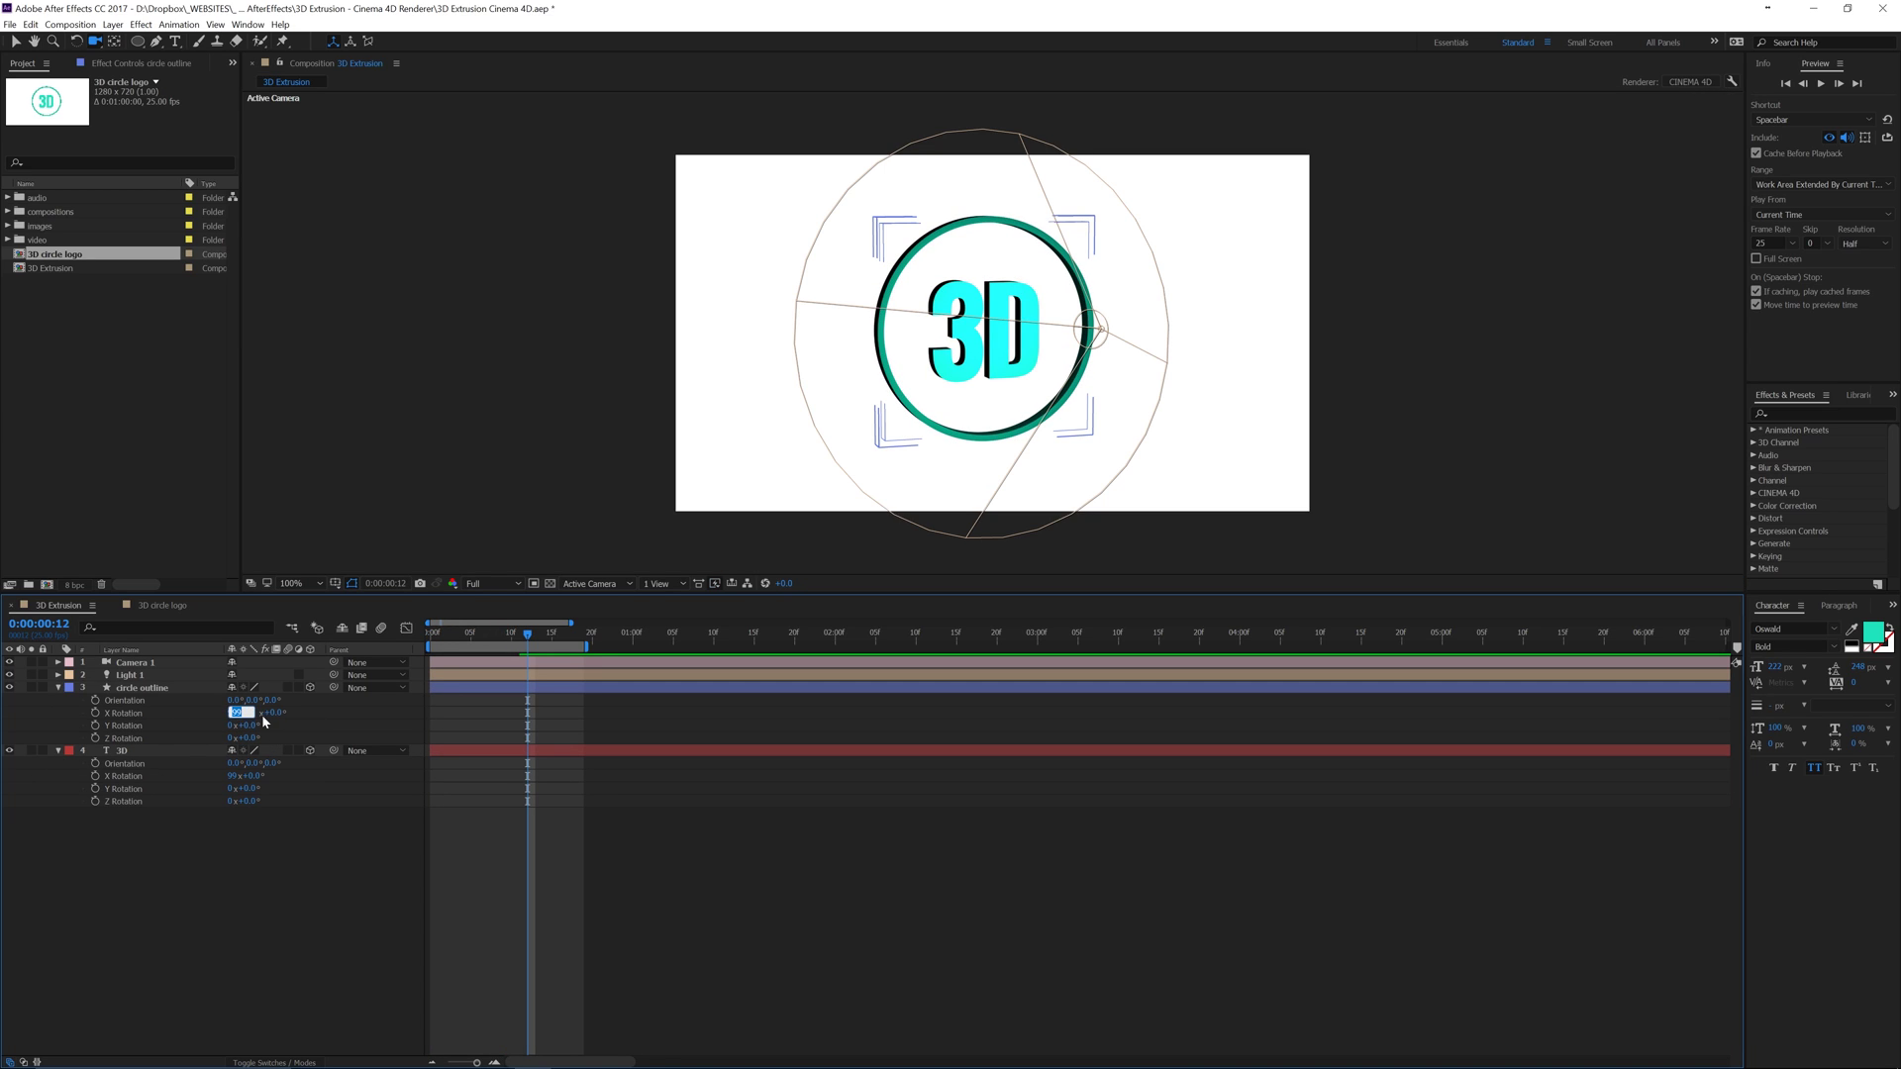
left_click(159, 688)
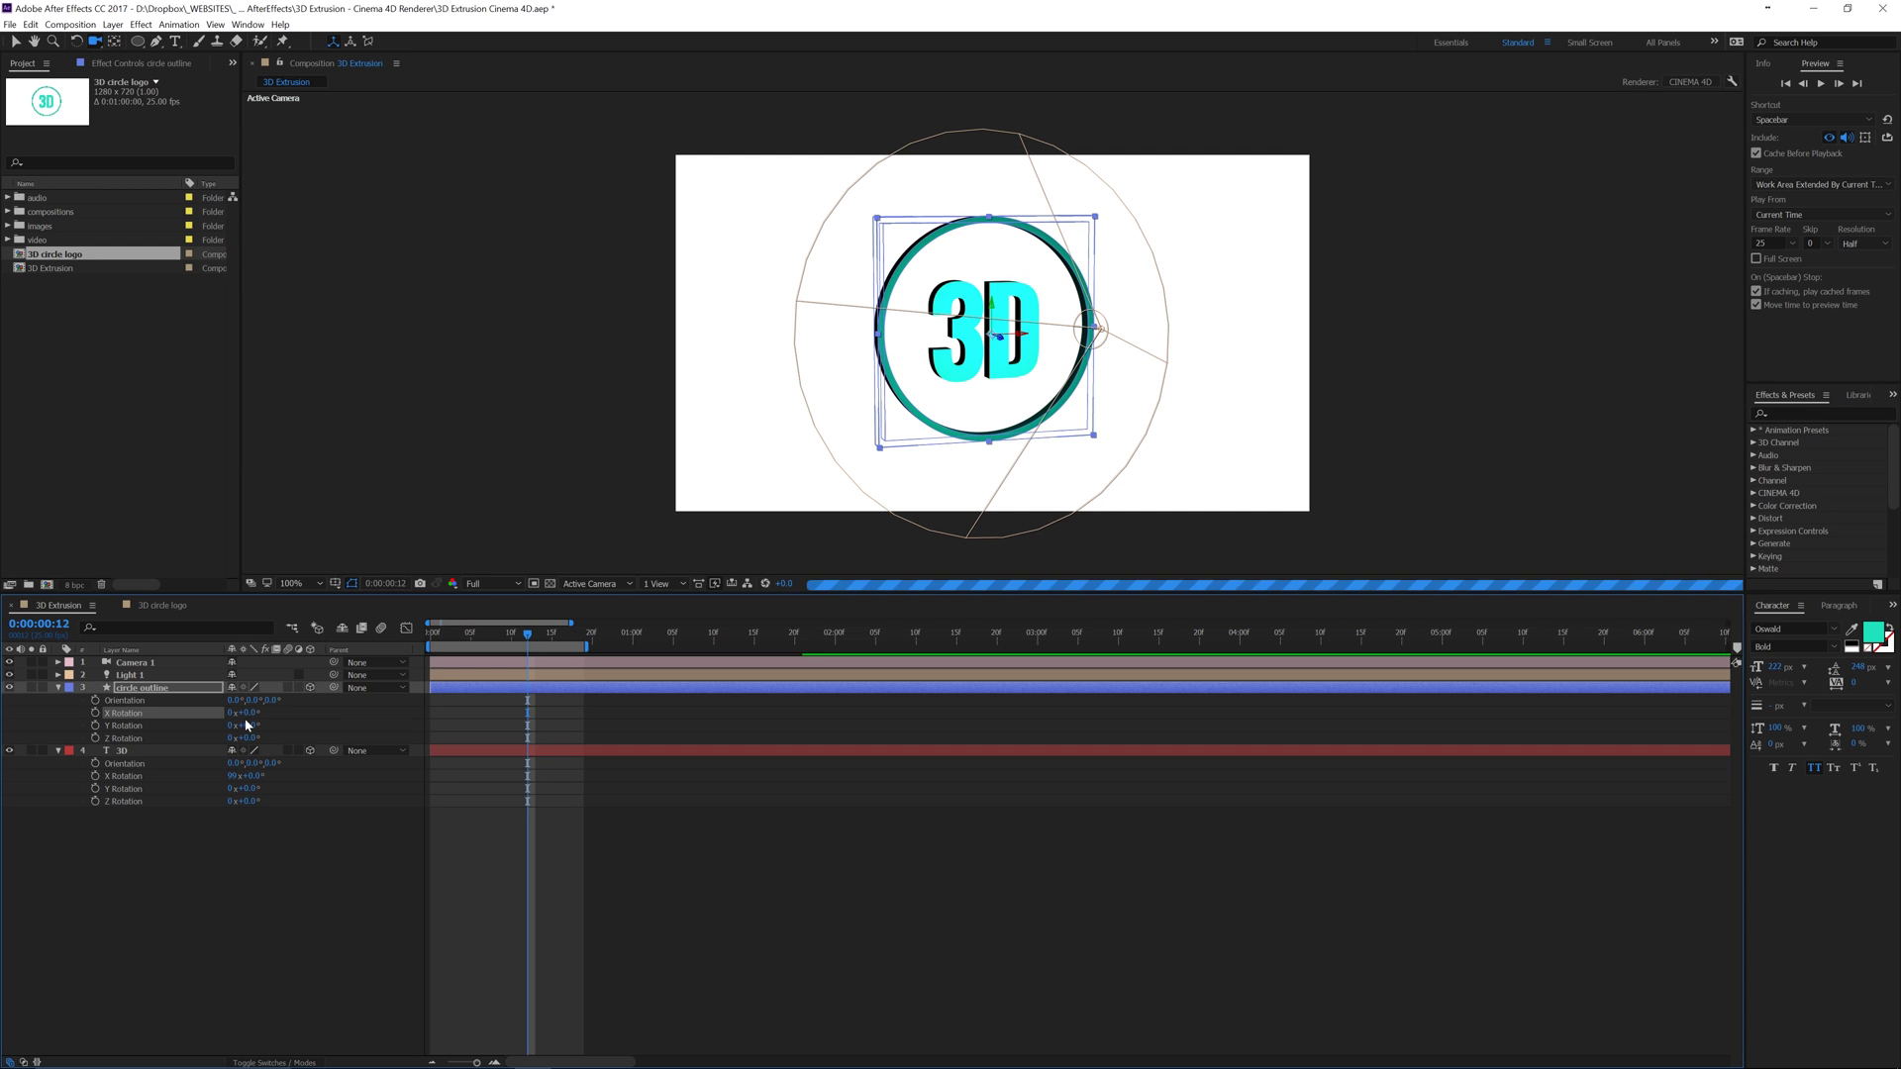
left_click_drag(230, 703, 313, 717)
Step: Start Orientation keyframes for the circle outline at 0:00:00:08 and try a Y orientation turn at 0:00:00:11
left_click_drag(530, 641, 498, 645)
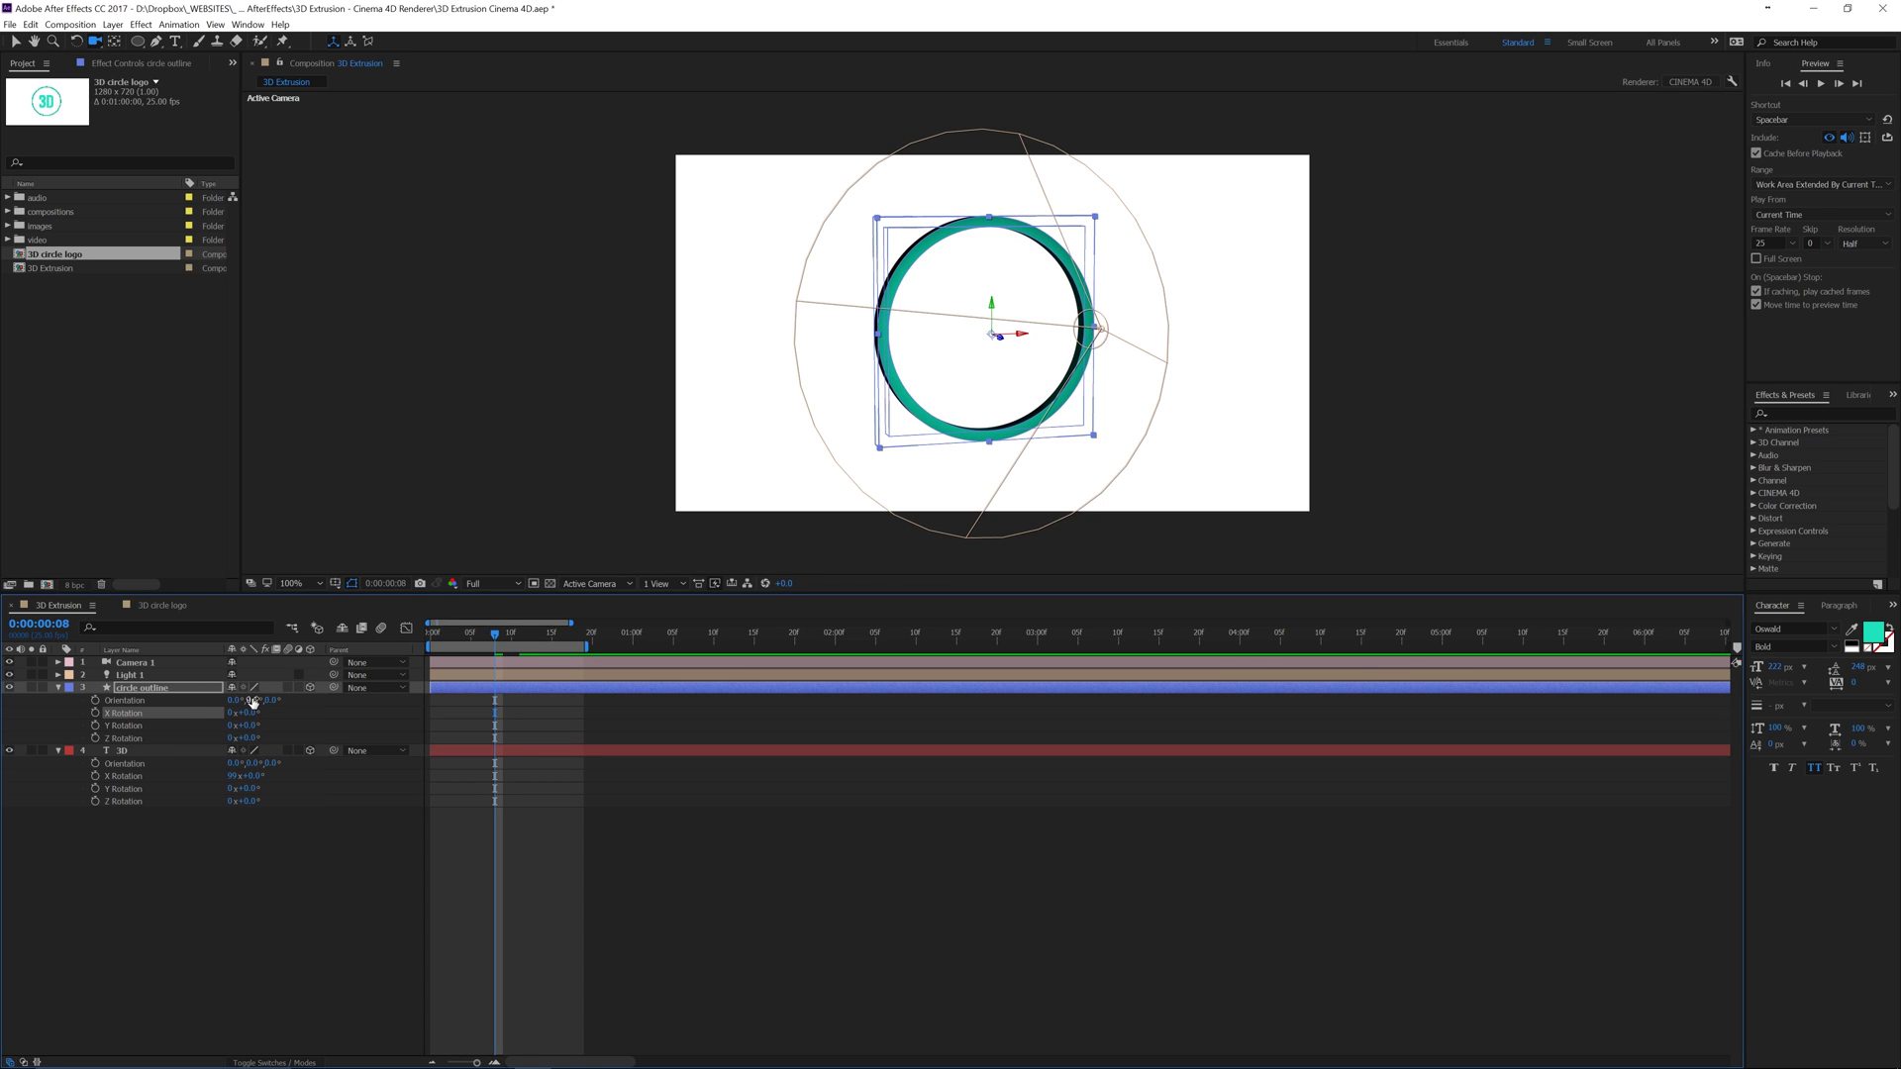
left_click(96, 701)
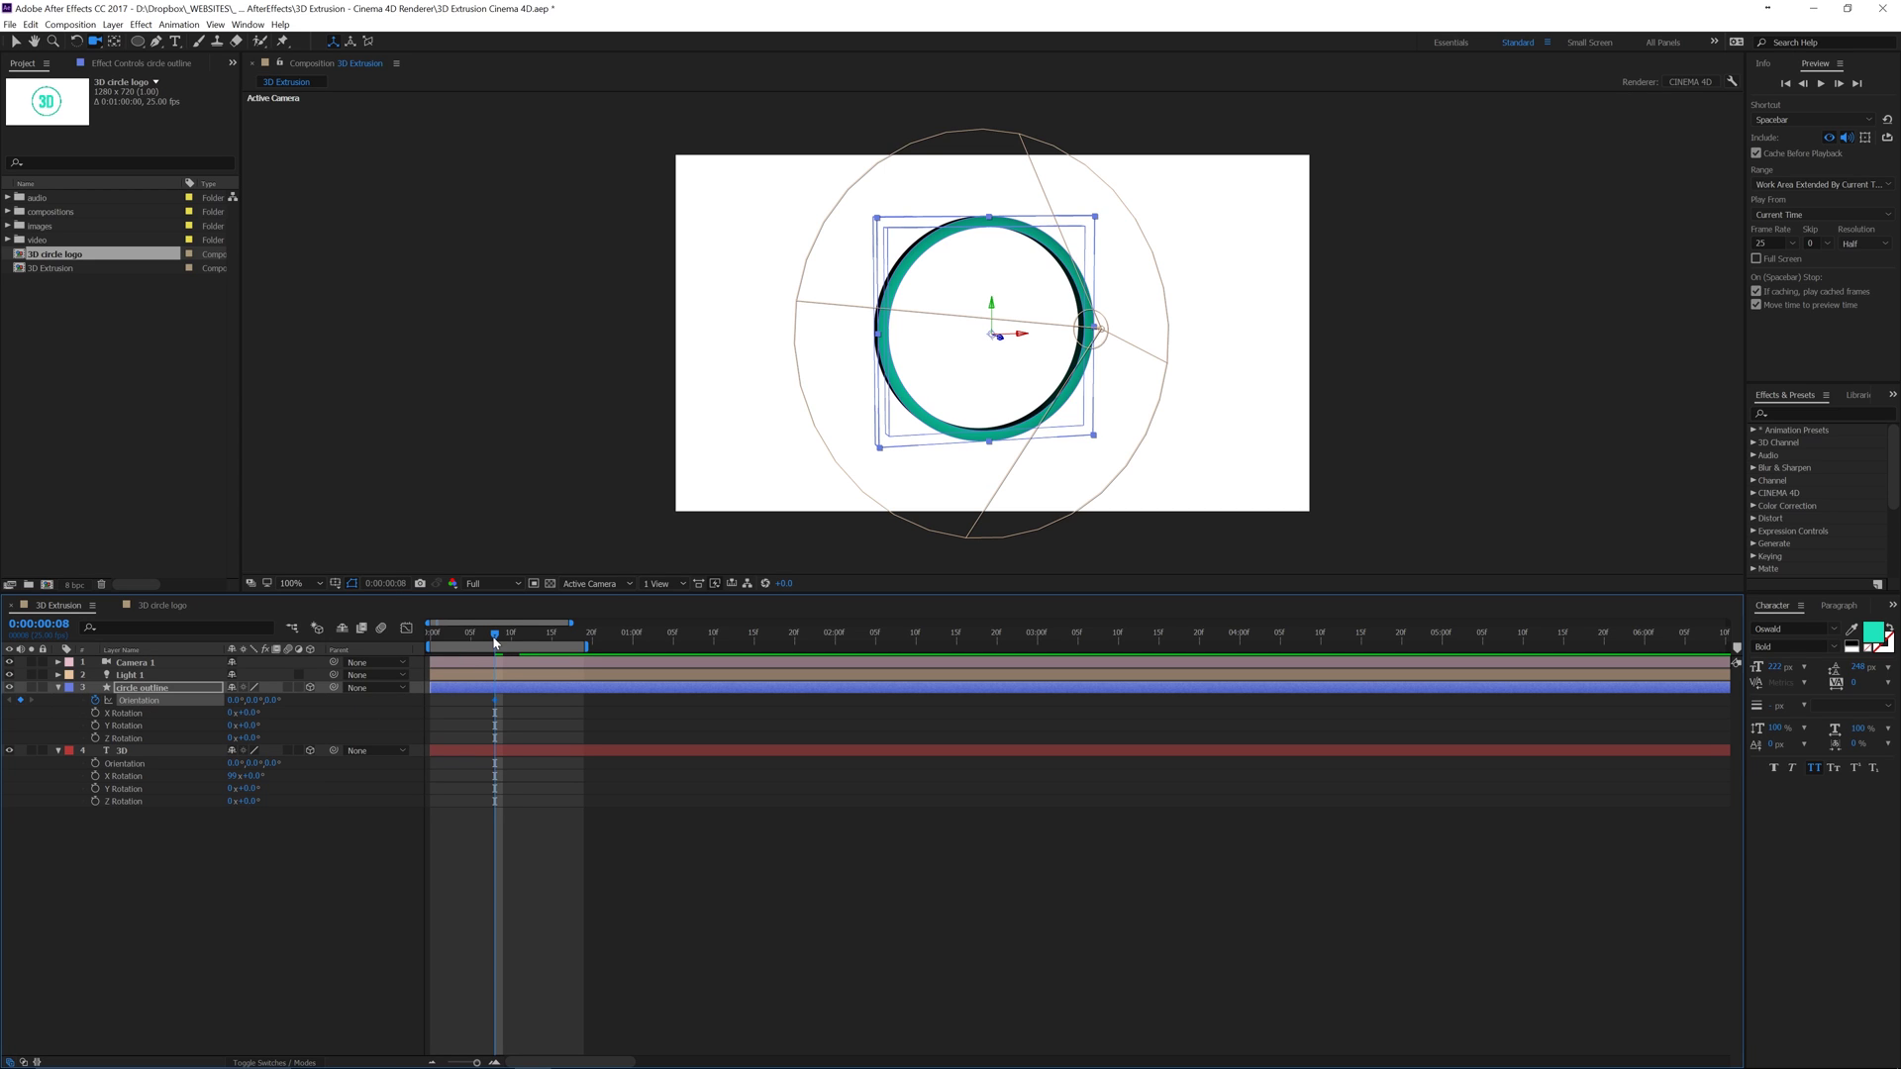
left_click_drag(495, 641, 516, 644)
left_click_drag(255, 700, 265, 704)
left_click(258, 700)
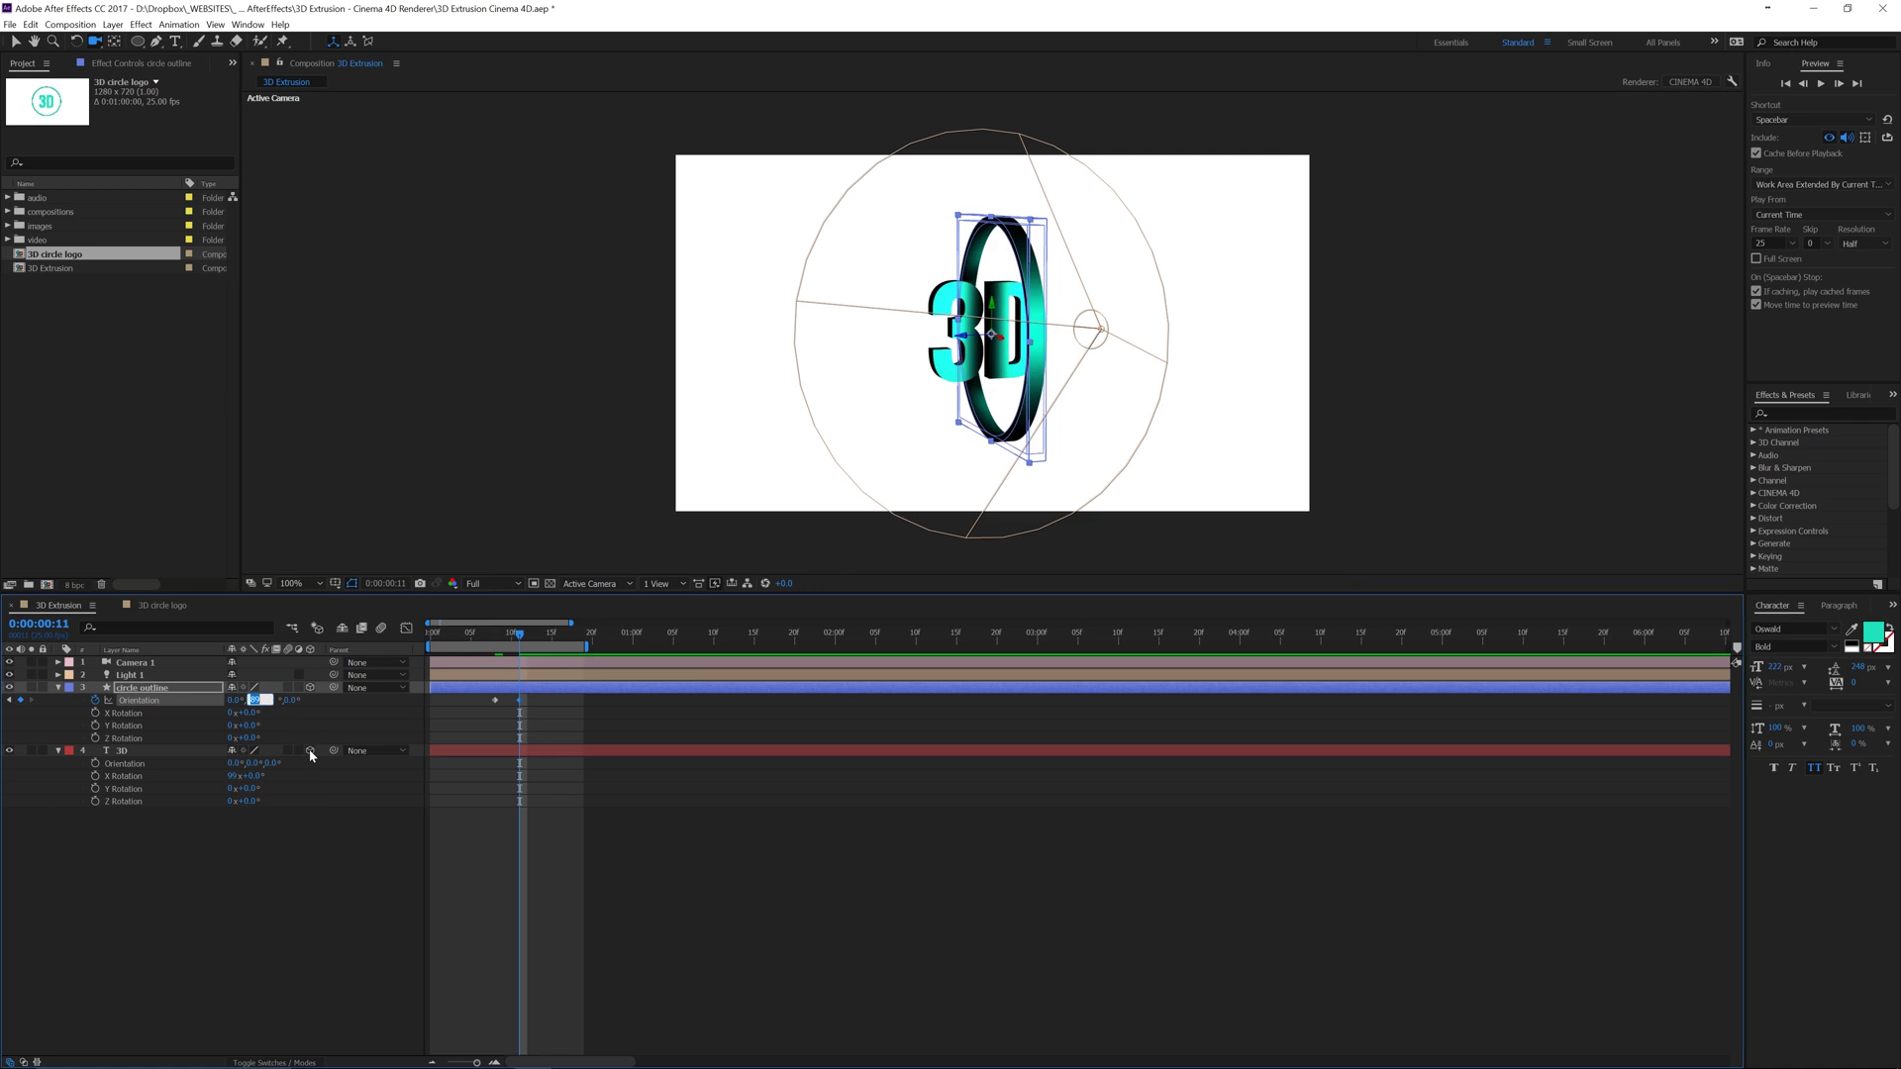
key("Return")
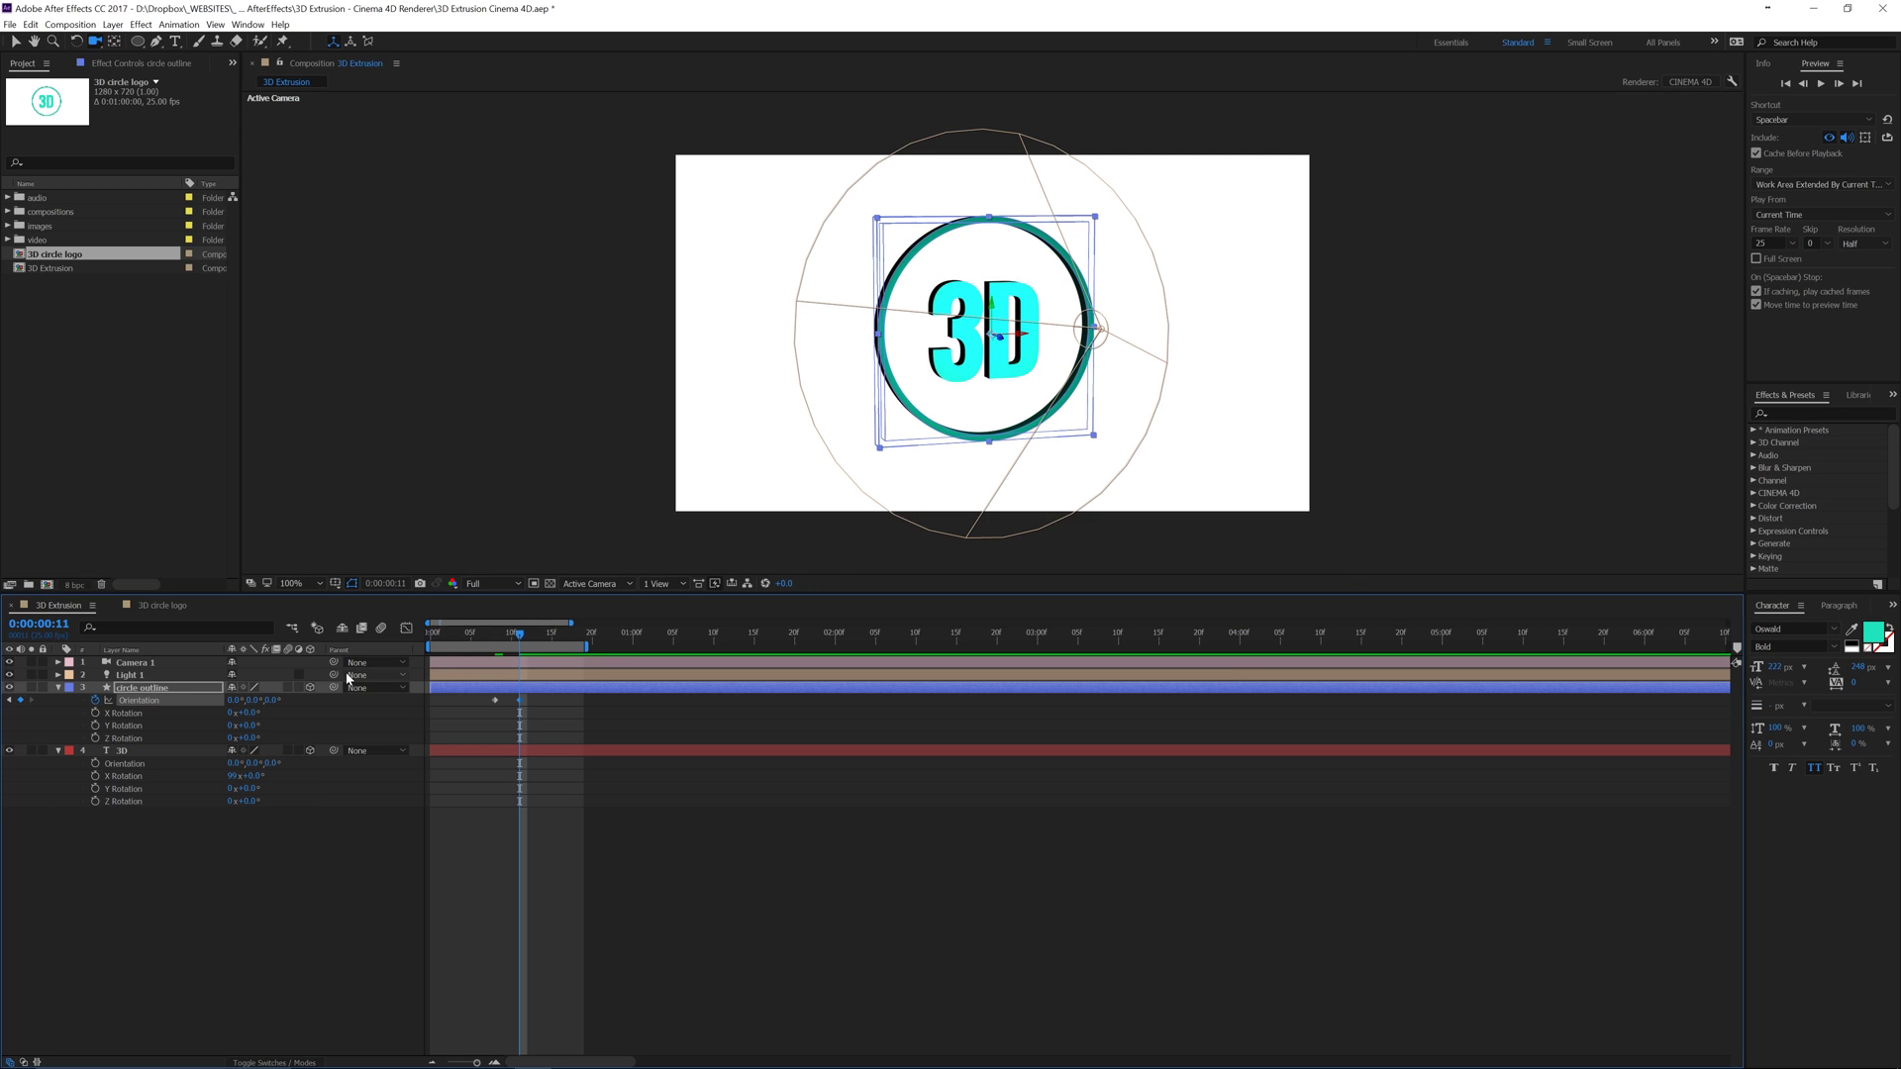
Step: Try 720 for the circle outline's Y orientation at 0:00:00:11 and replace it with 270
left_click(253, 700)
type("720")
left_click(253, 700)
type("270")
key("Return")
Step: Preview the ring's spin and keyframe the circle outline's Y orientation at 0 at 0:00:00:17
left_click_drag(519, 638, 486, 639)
key("space")
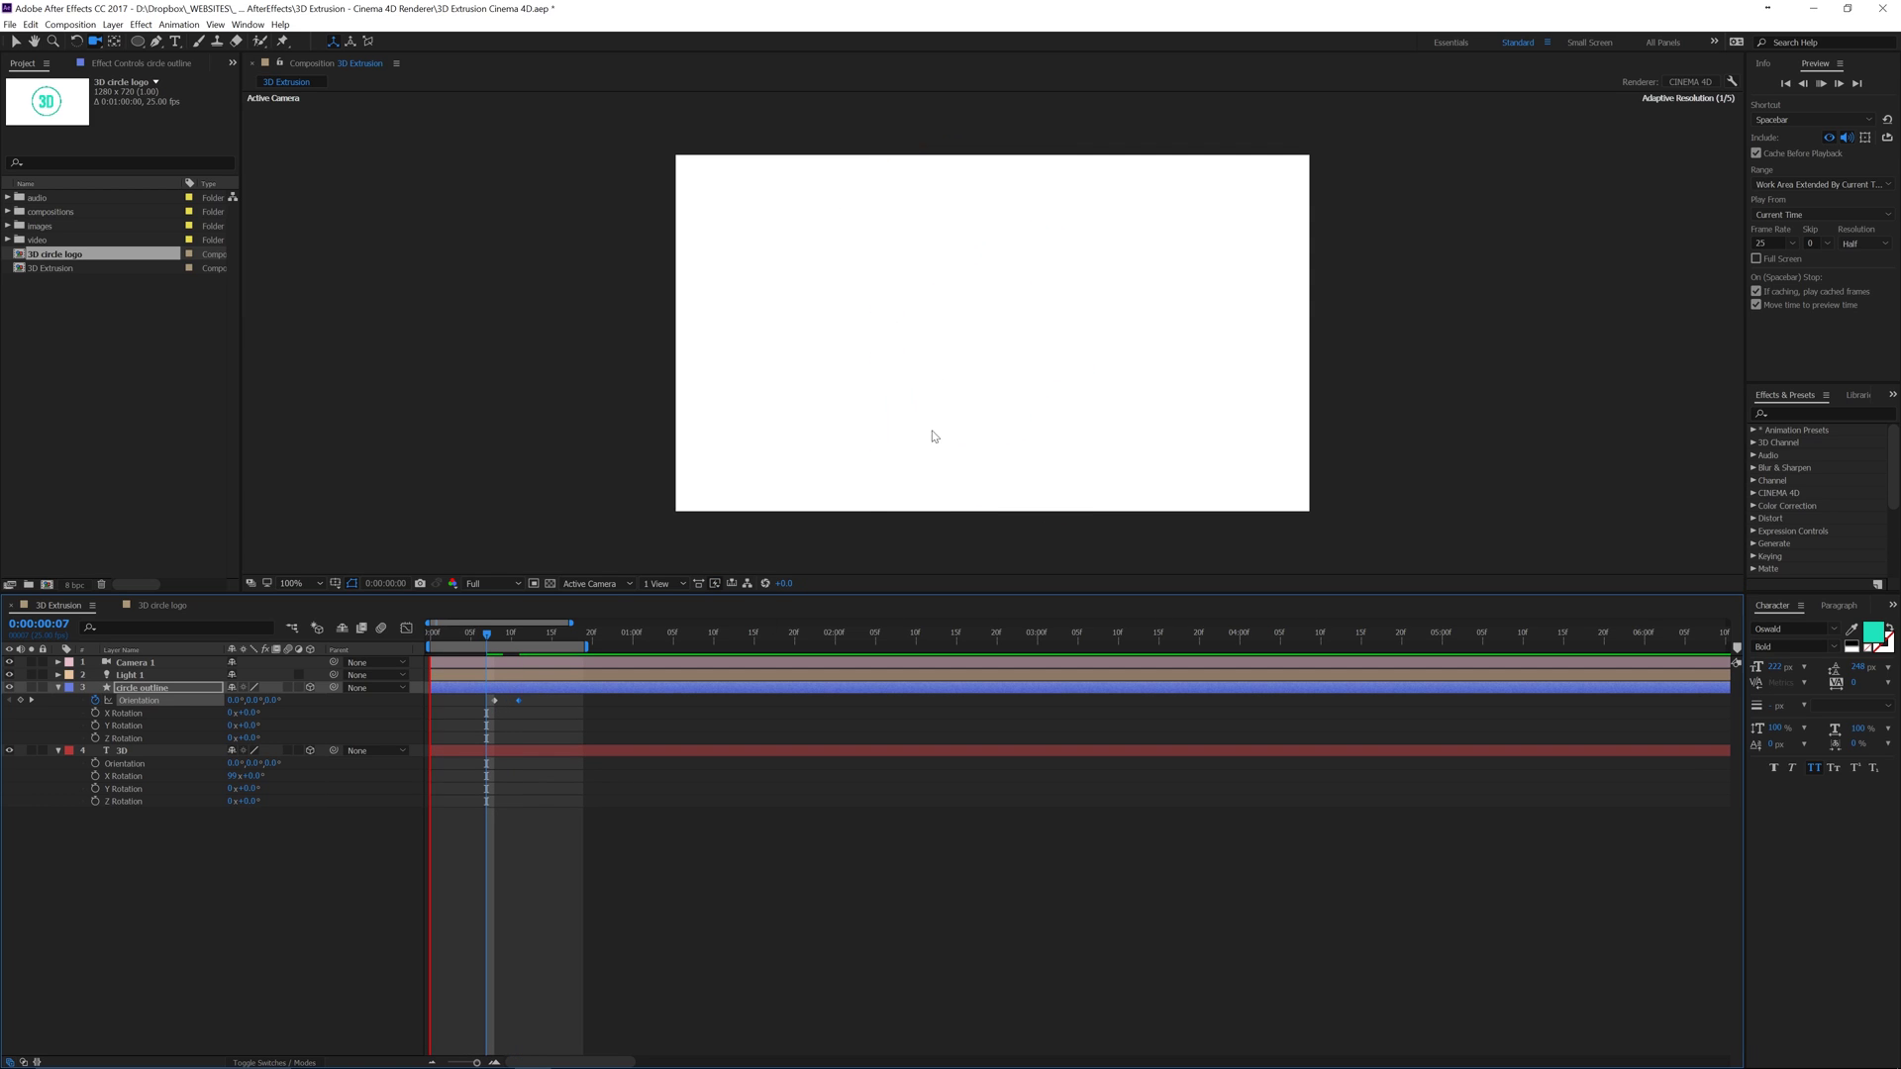
key("space")
type("0")
key("Return")
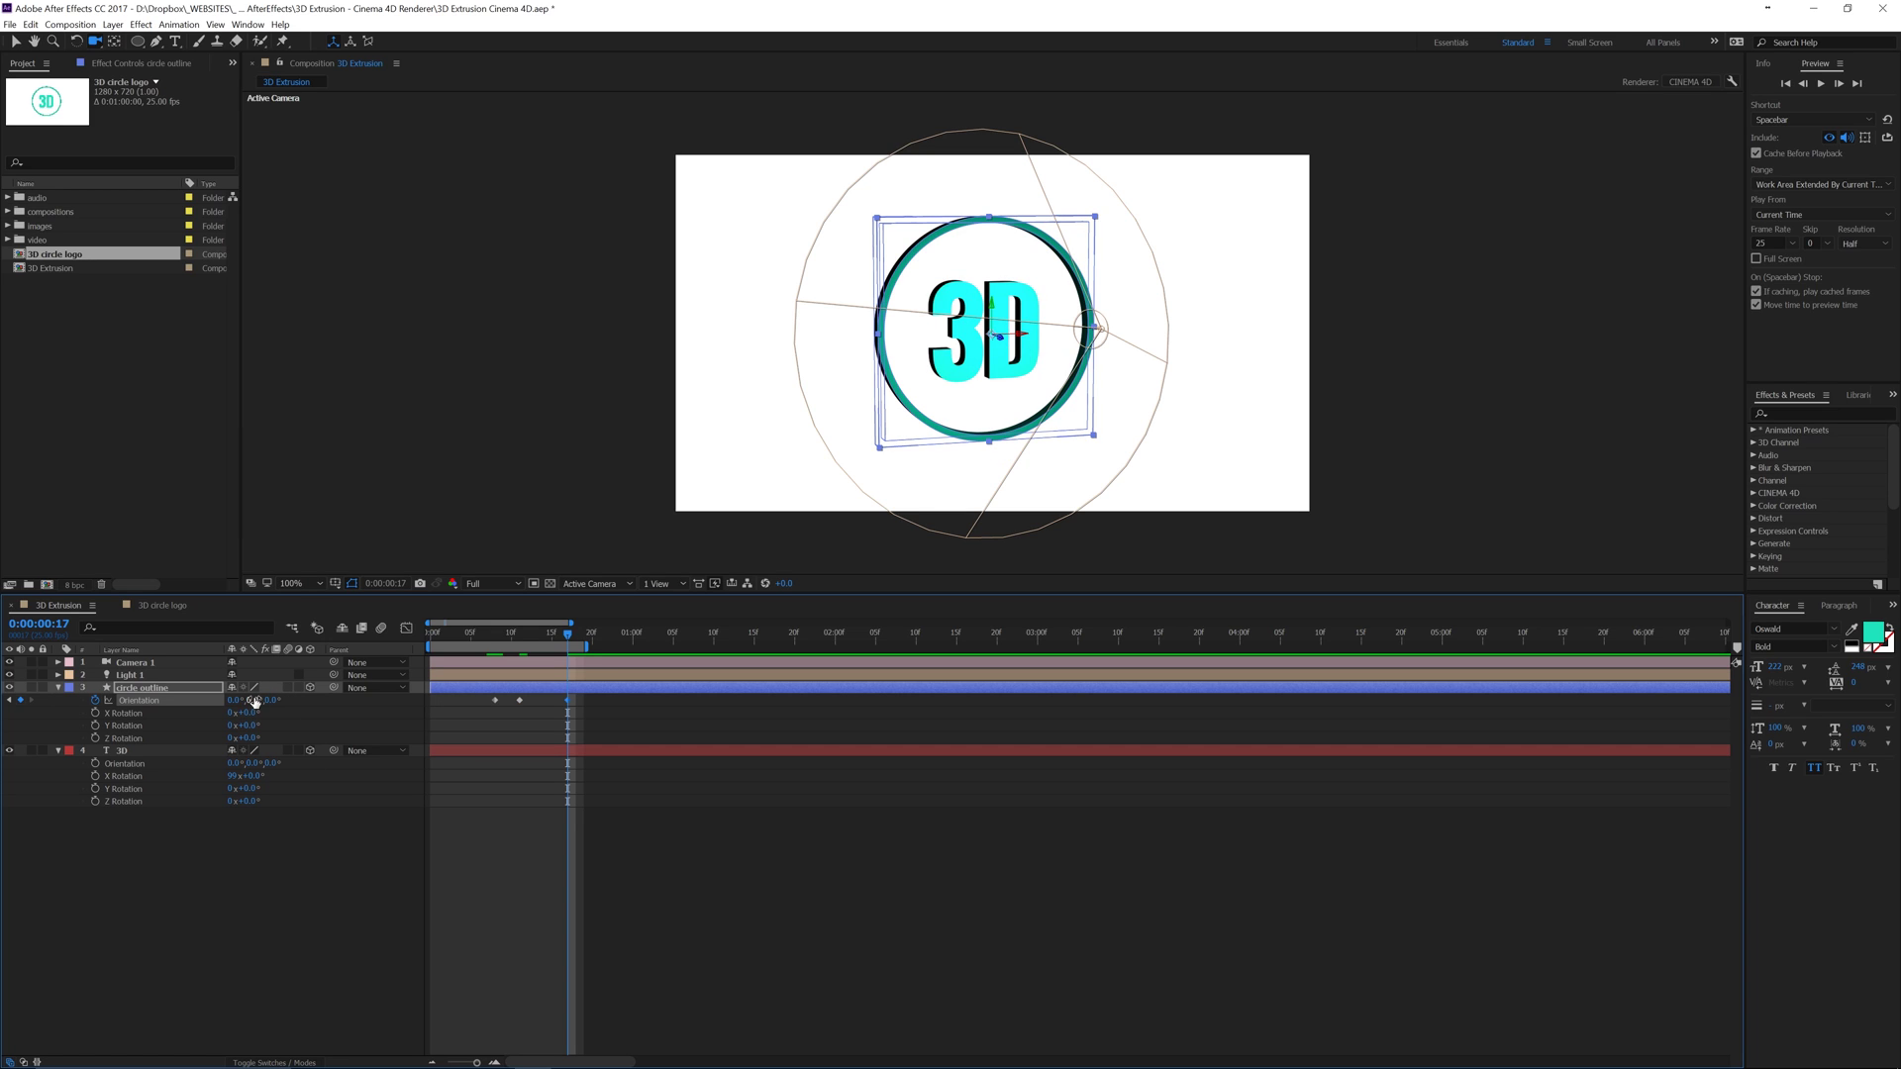
Step: Try a turn on the circle outline's Y Rotation, undo it and remove the layer's Orientation keyframes
left_click_drag(247, 725, 312, 719)
key("ctrl+z")
key("ctrl+z")
key("ctrl+z")
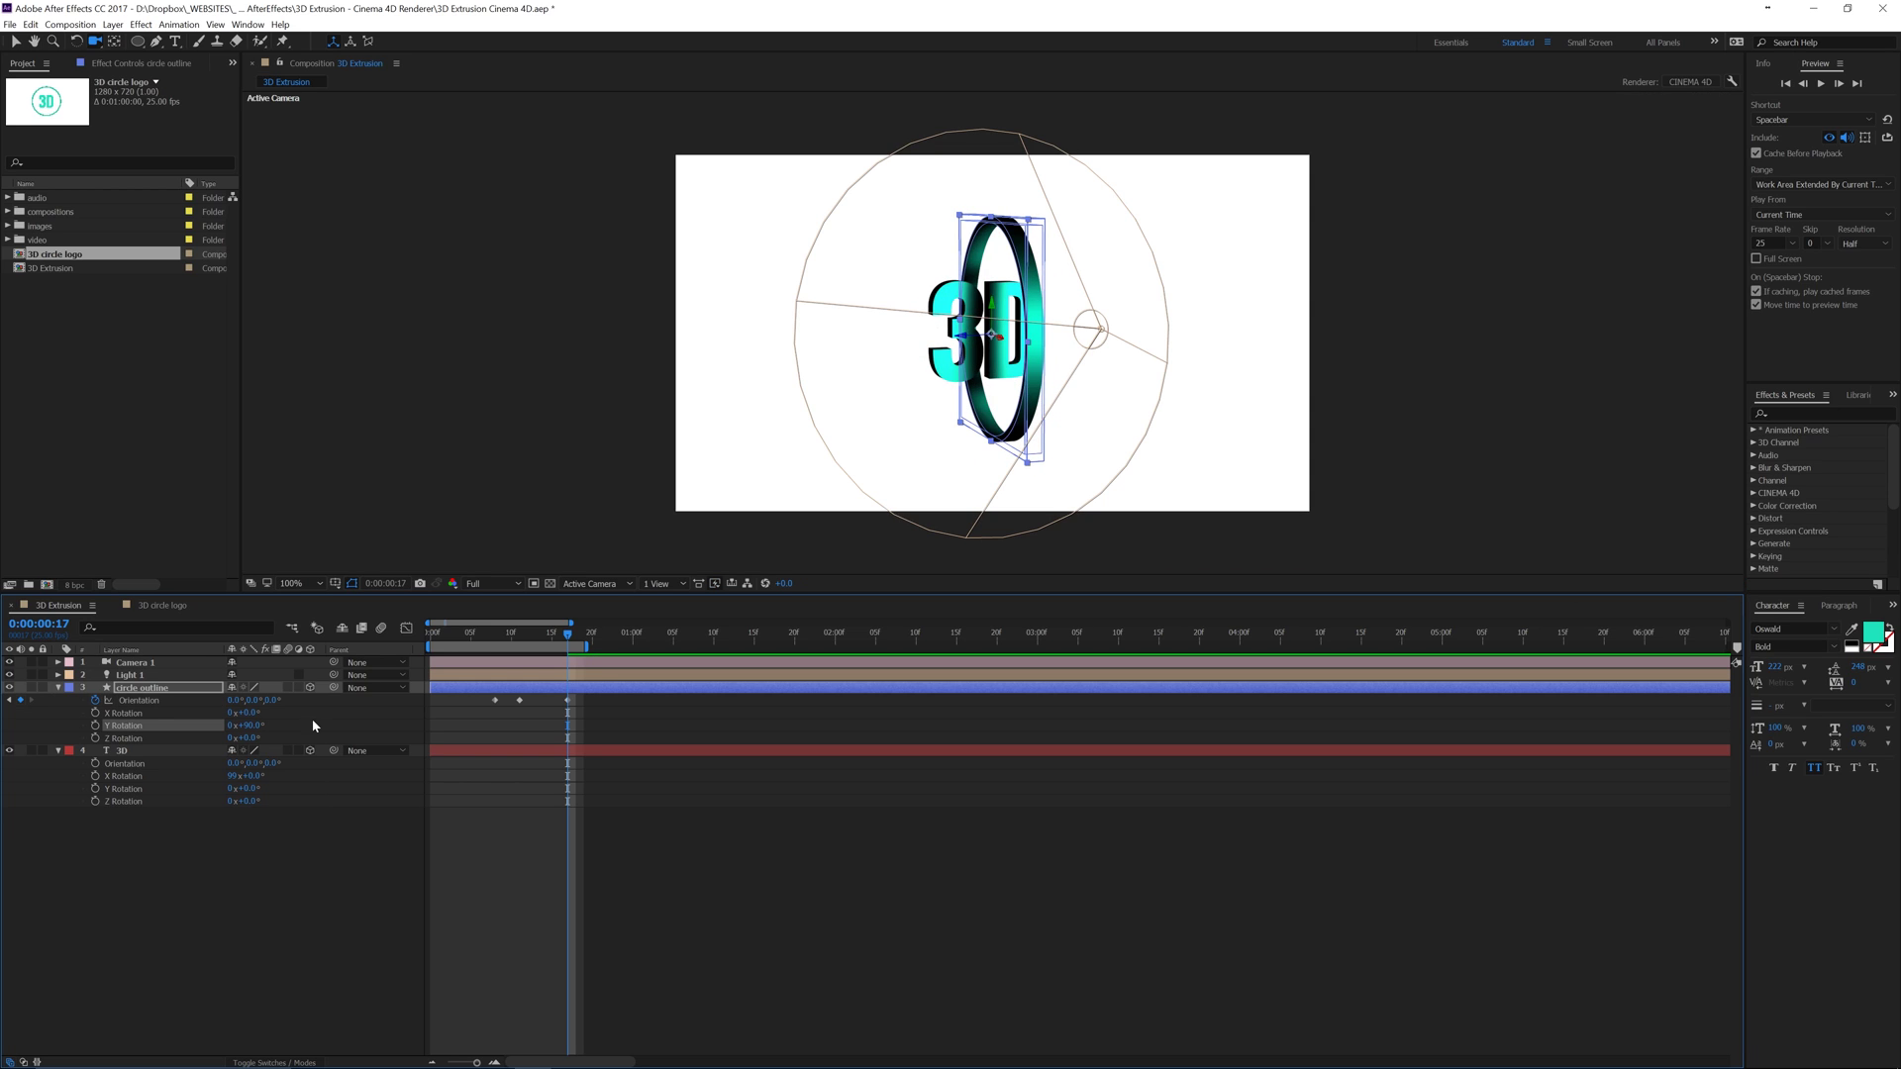
key("ctrl+z")
key("ctrl+z")
key("ctrl+z")
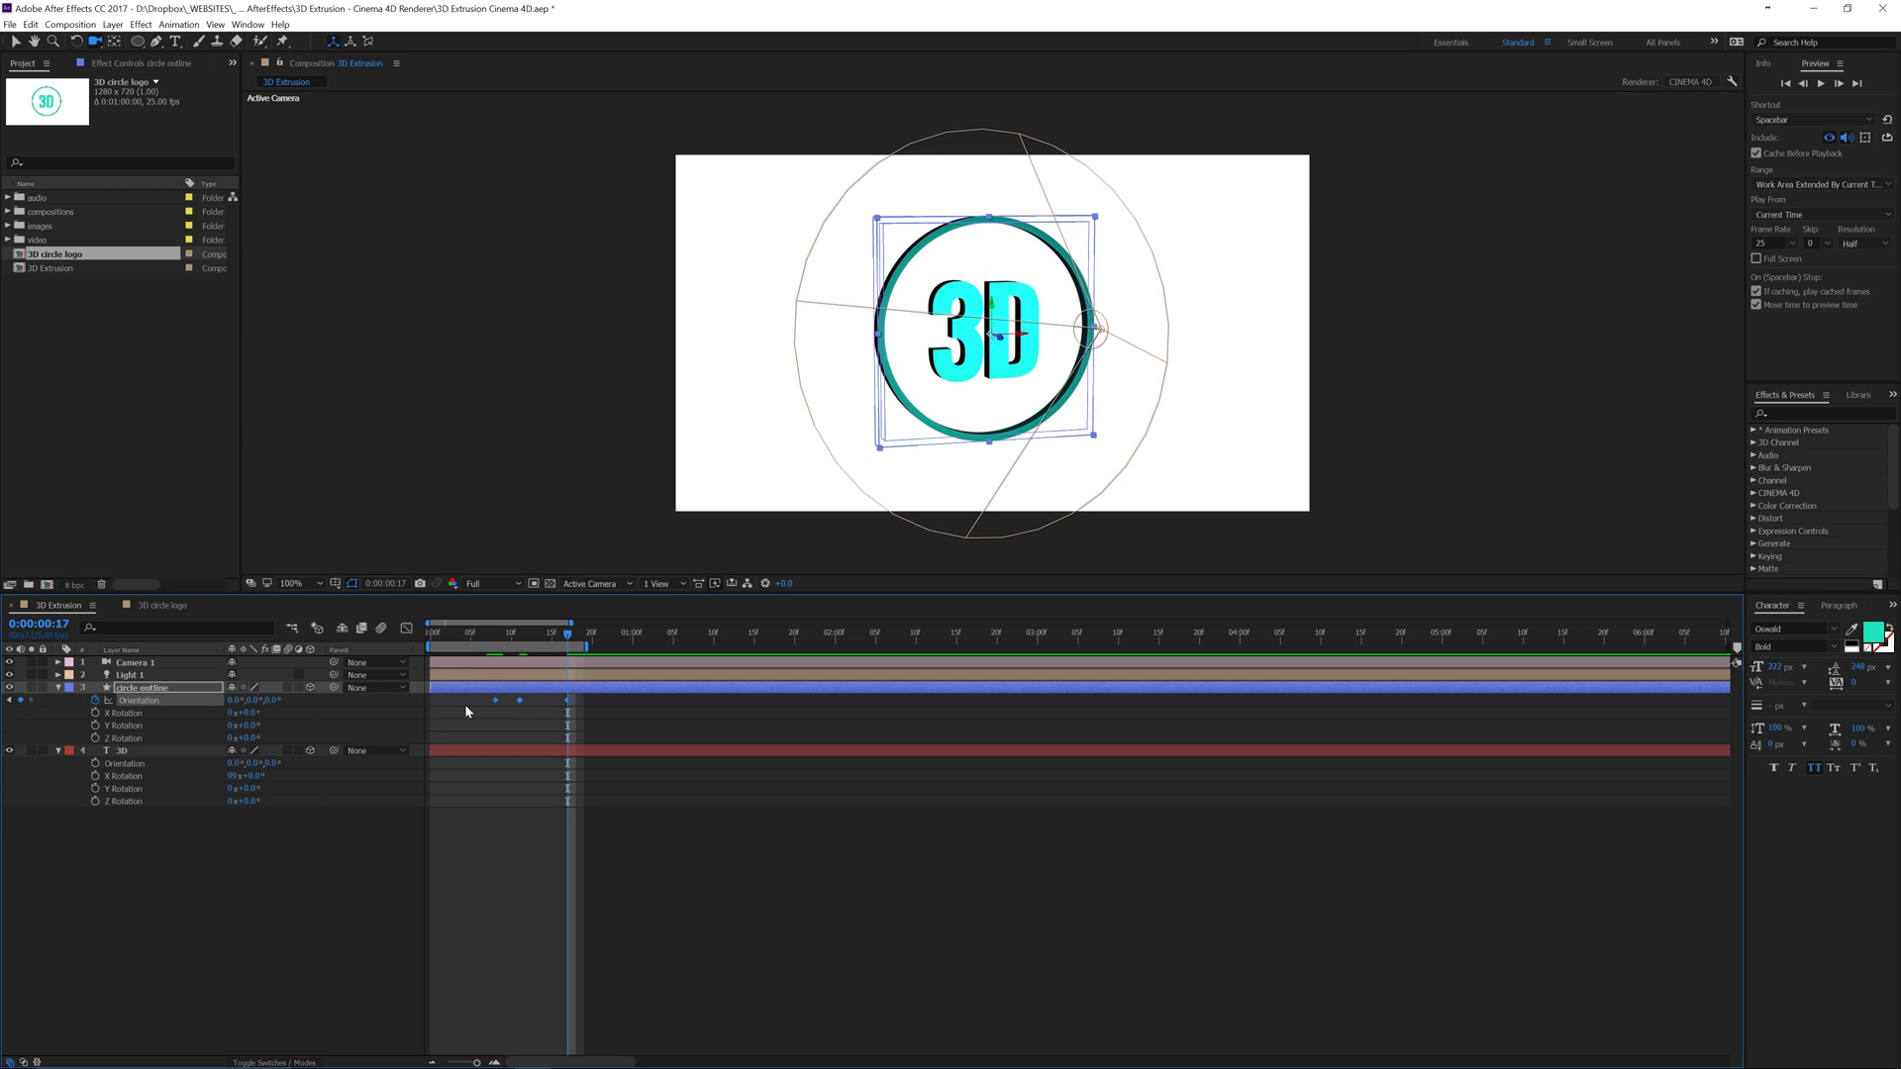
Step: Start Y Rotation keyframes for the circle outline at 0:00:00:10 and set 4 revolutions at 0:00:00:13
left_click_drag(569, 638, 511, 638)
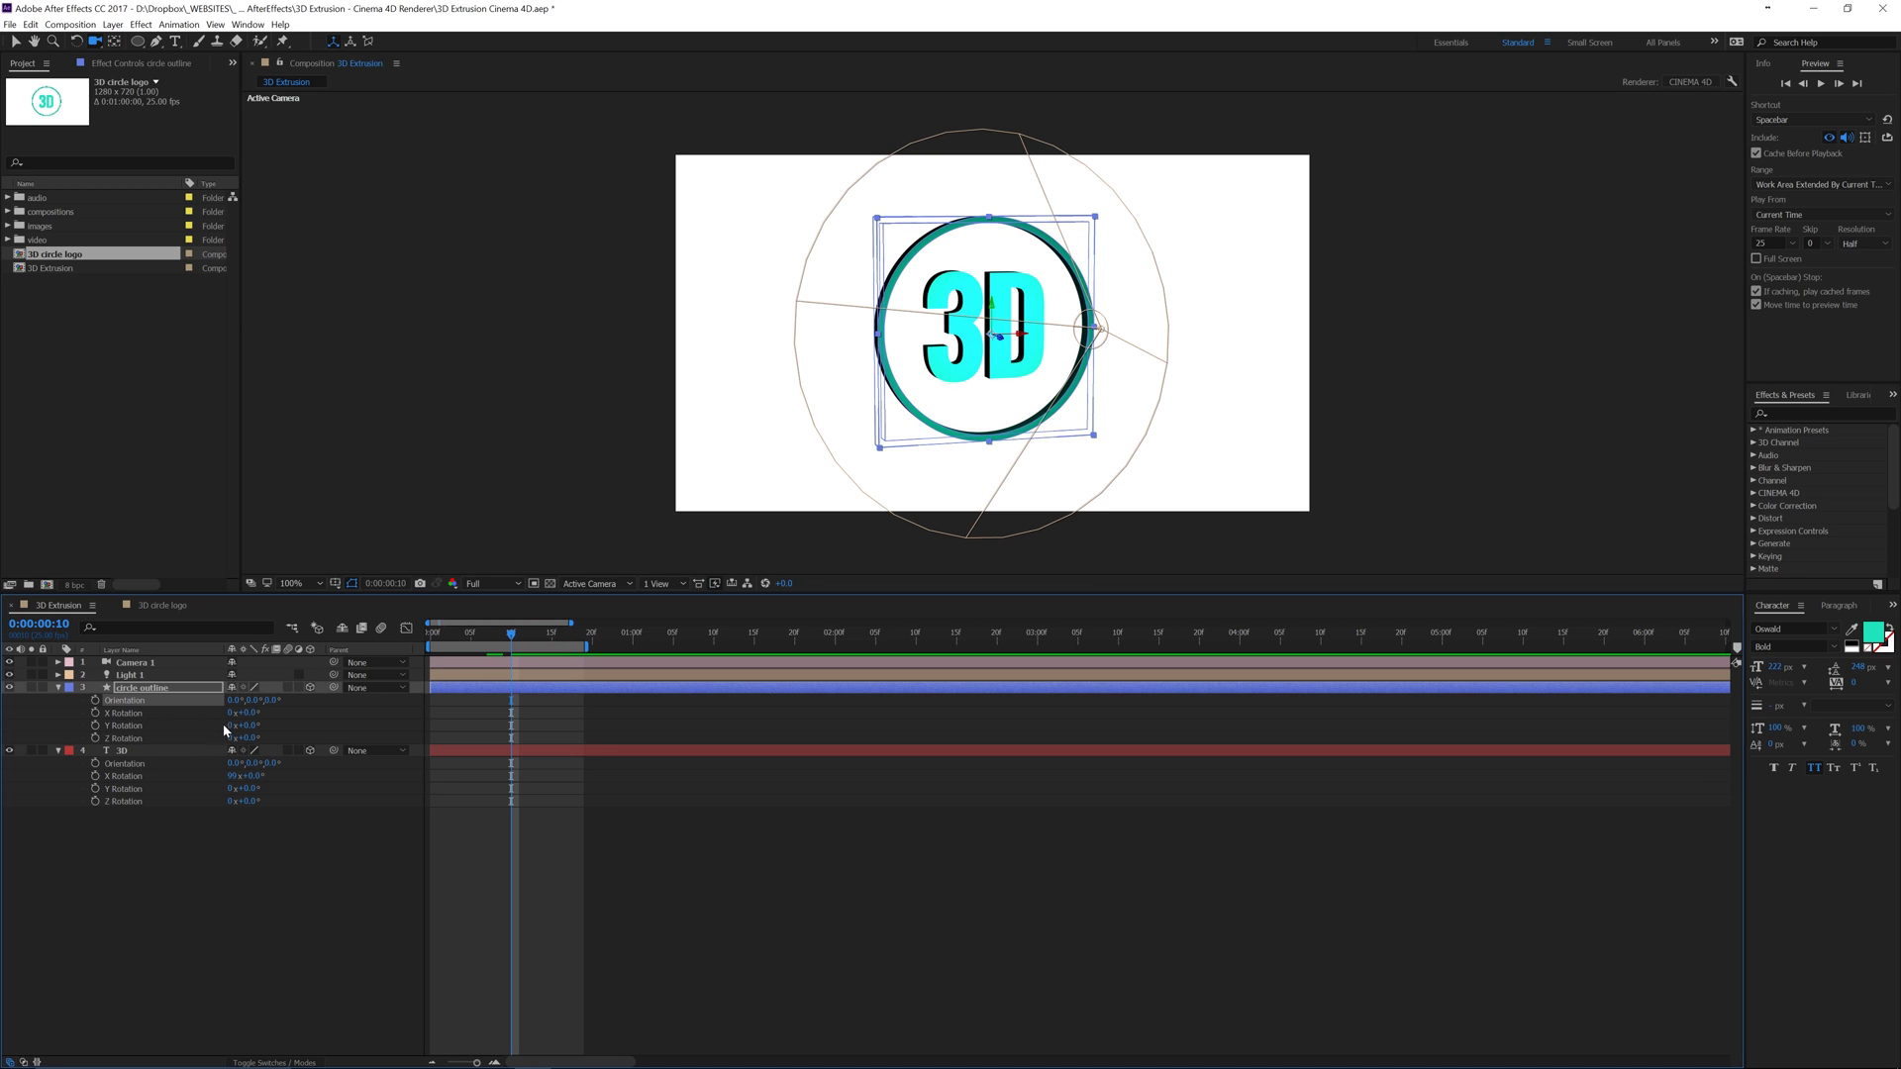
left_click(95, 725)
left_click_drag(505, 640, 535, 637)
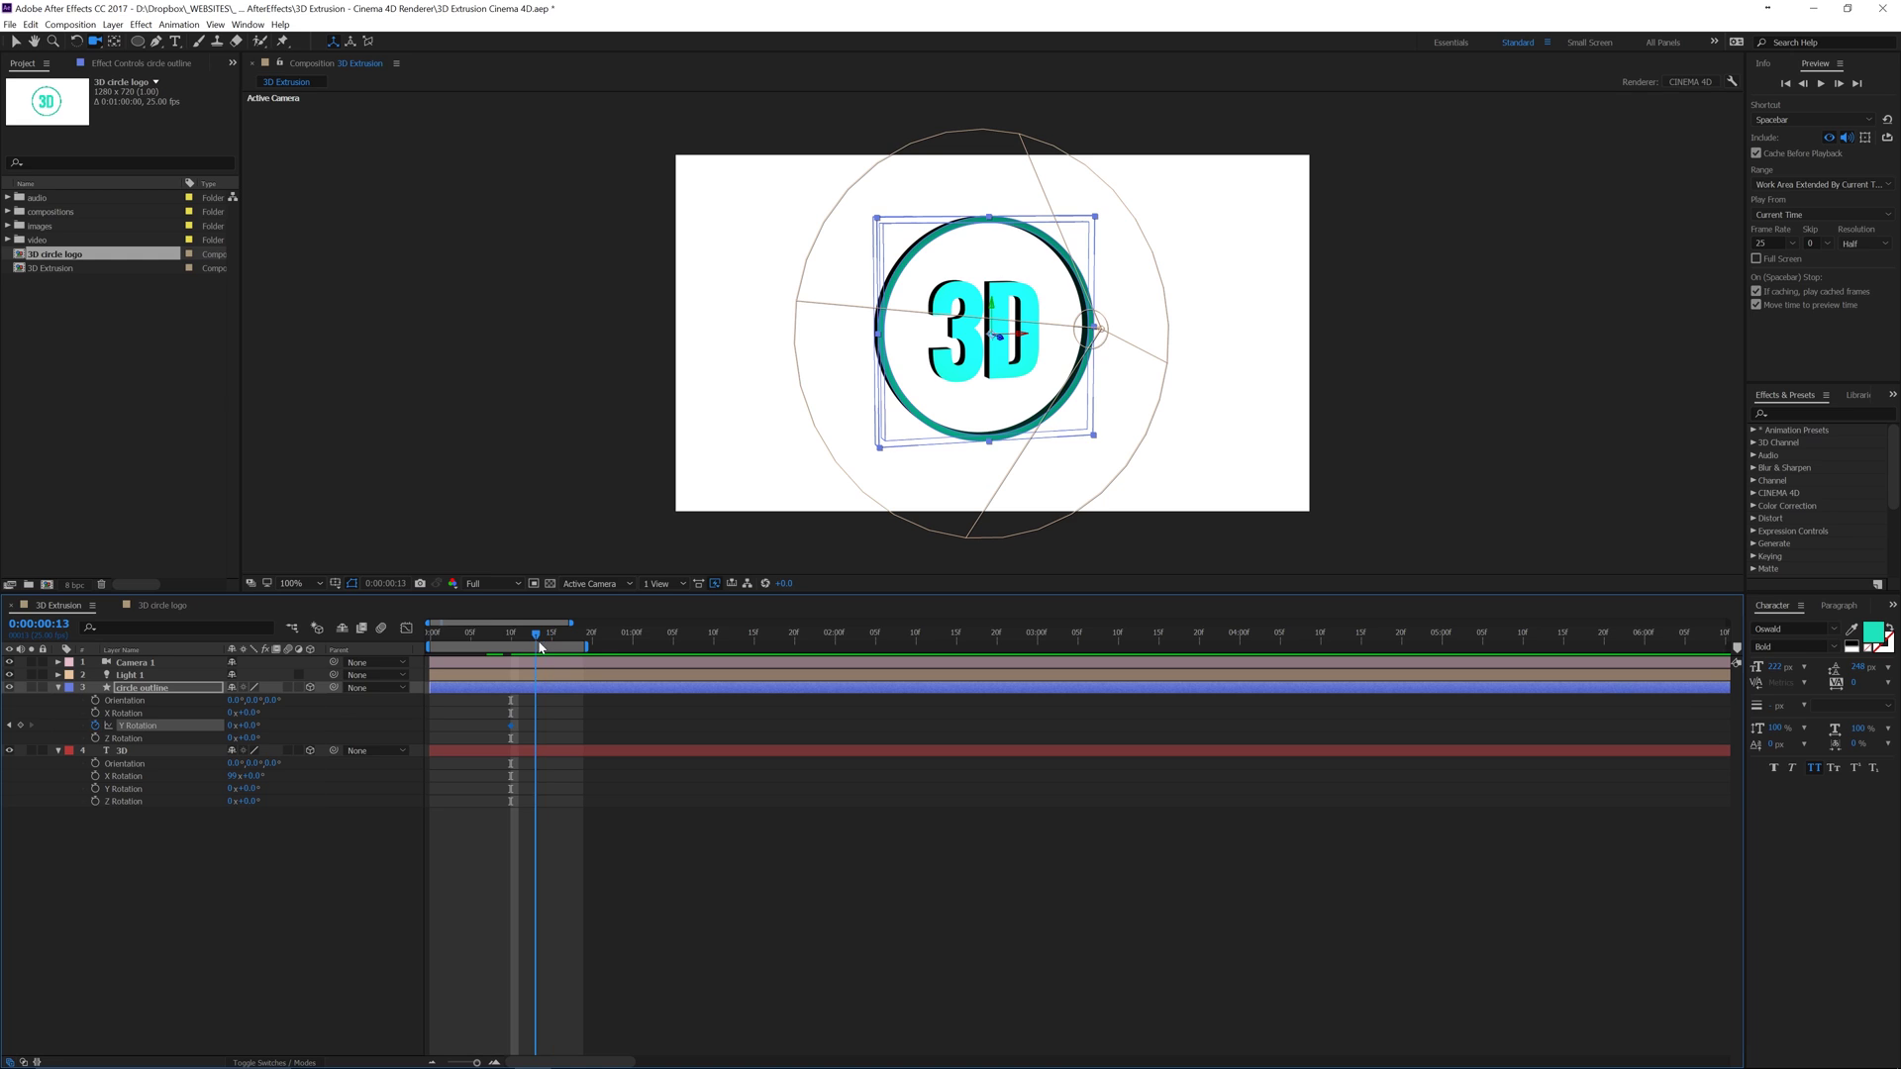
left_click(231, 726)
type("4")
key("Return")
Step: Preview the ring's spin and shift its ending Y Rotation keyframe to 0:00:00:17, replaying the slower turn
left_click_drag(536, 644, 495, 642)
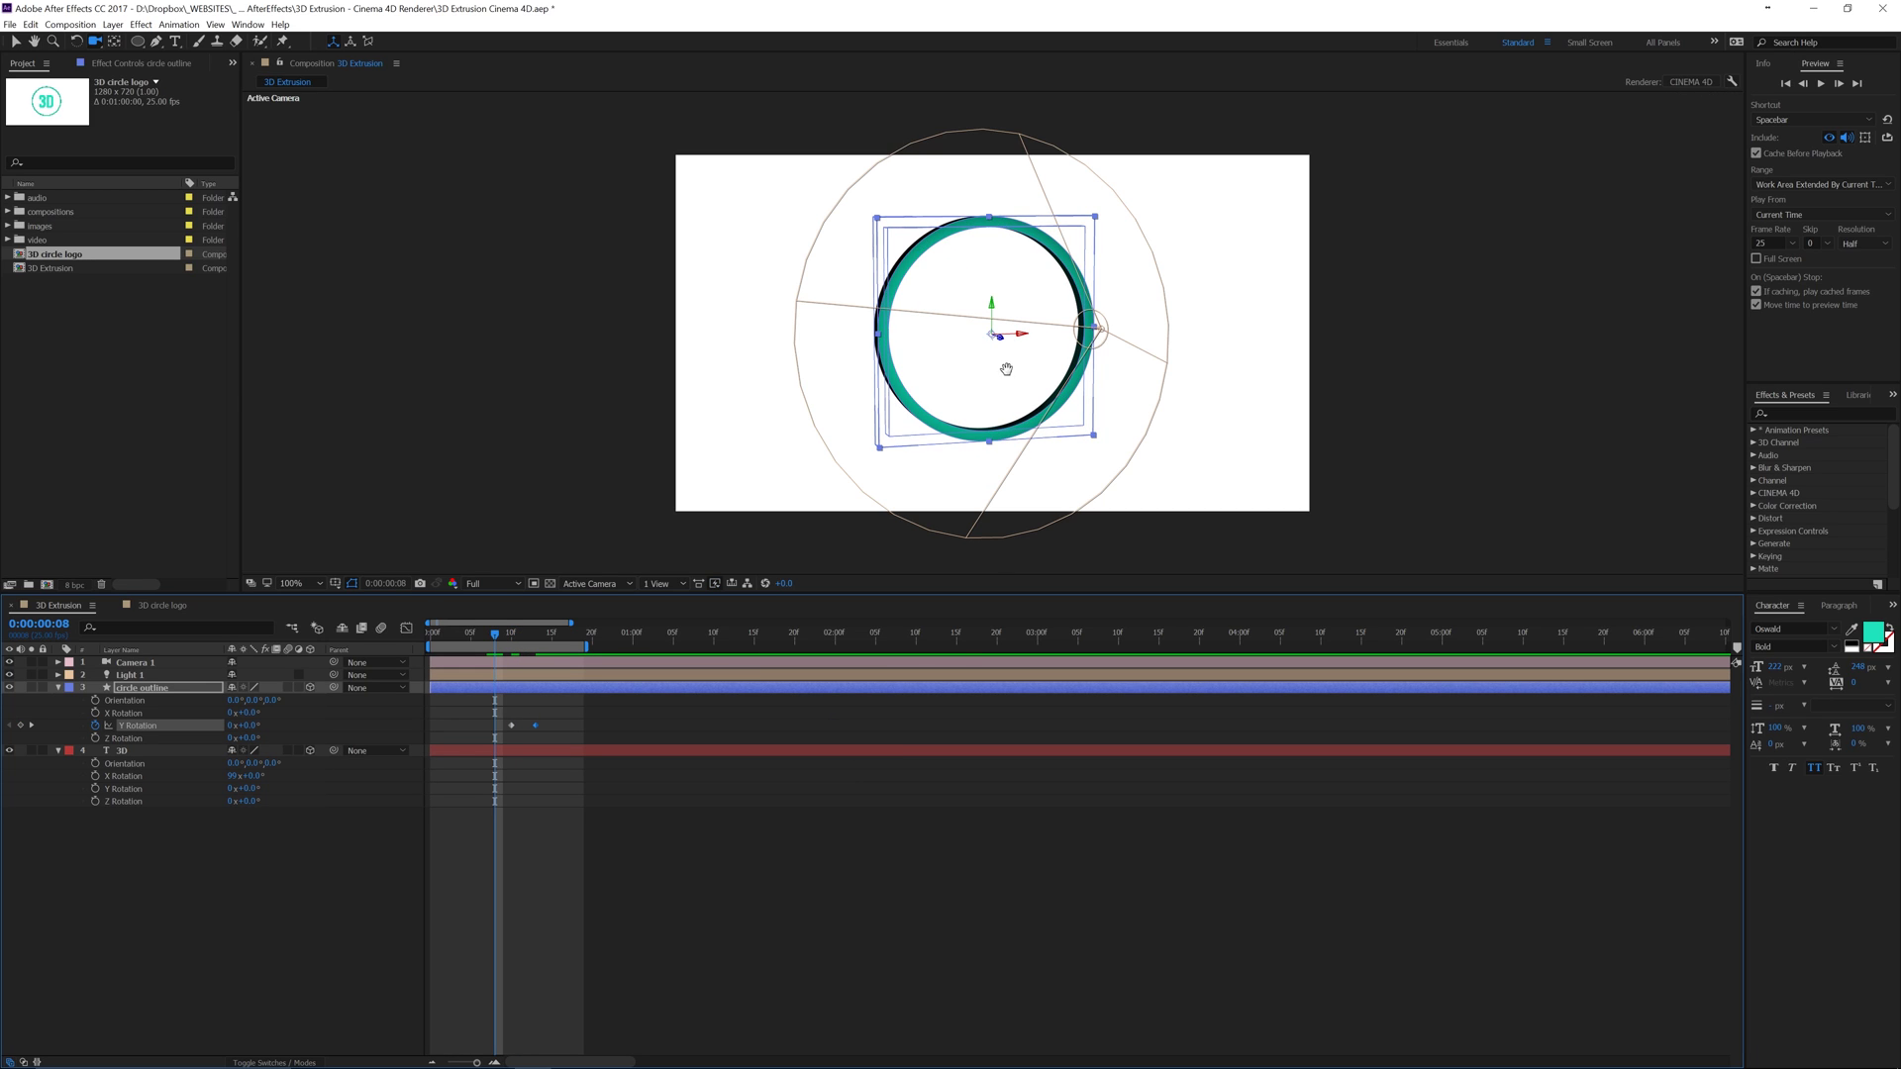
key("space")
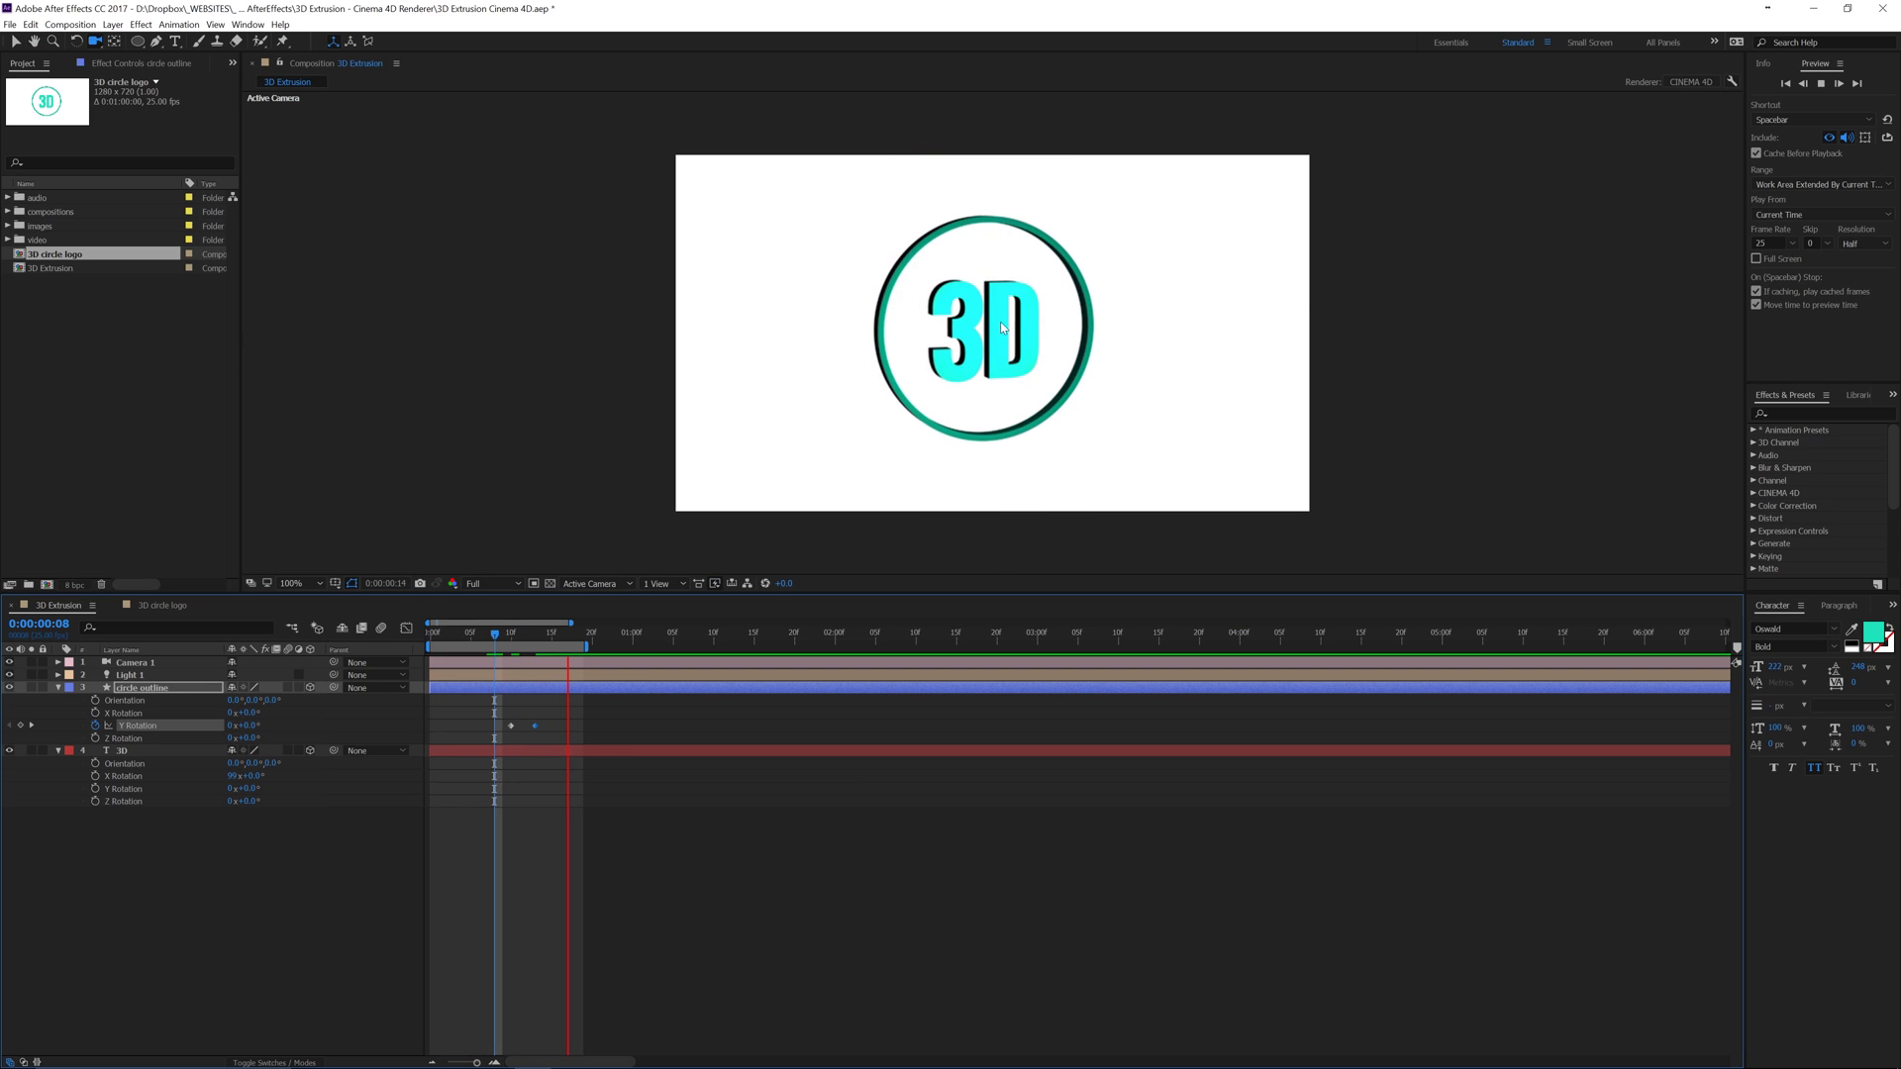
left_click_drag(535, 726, 569, 733)
key("space")
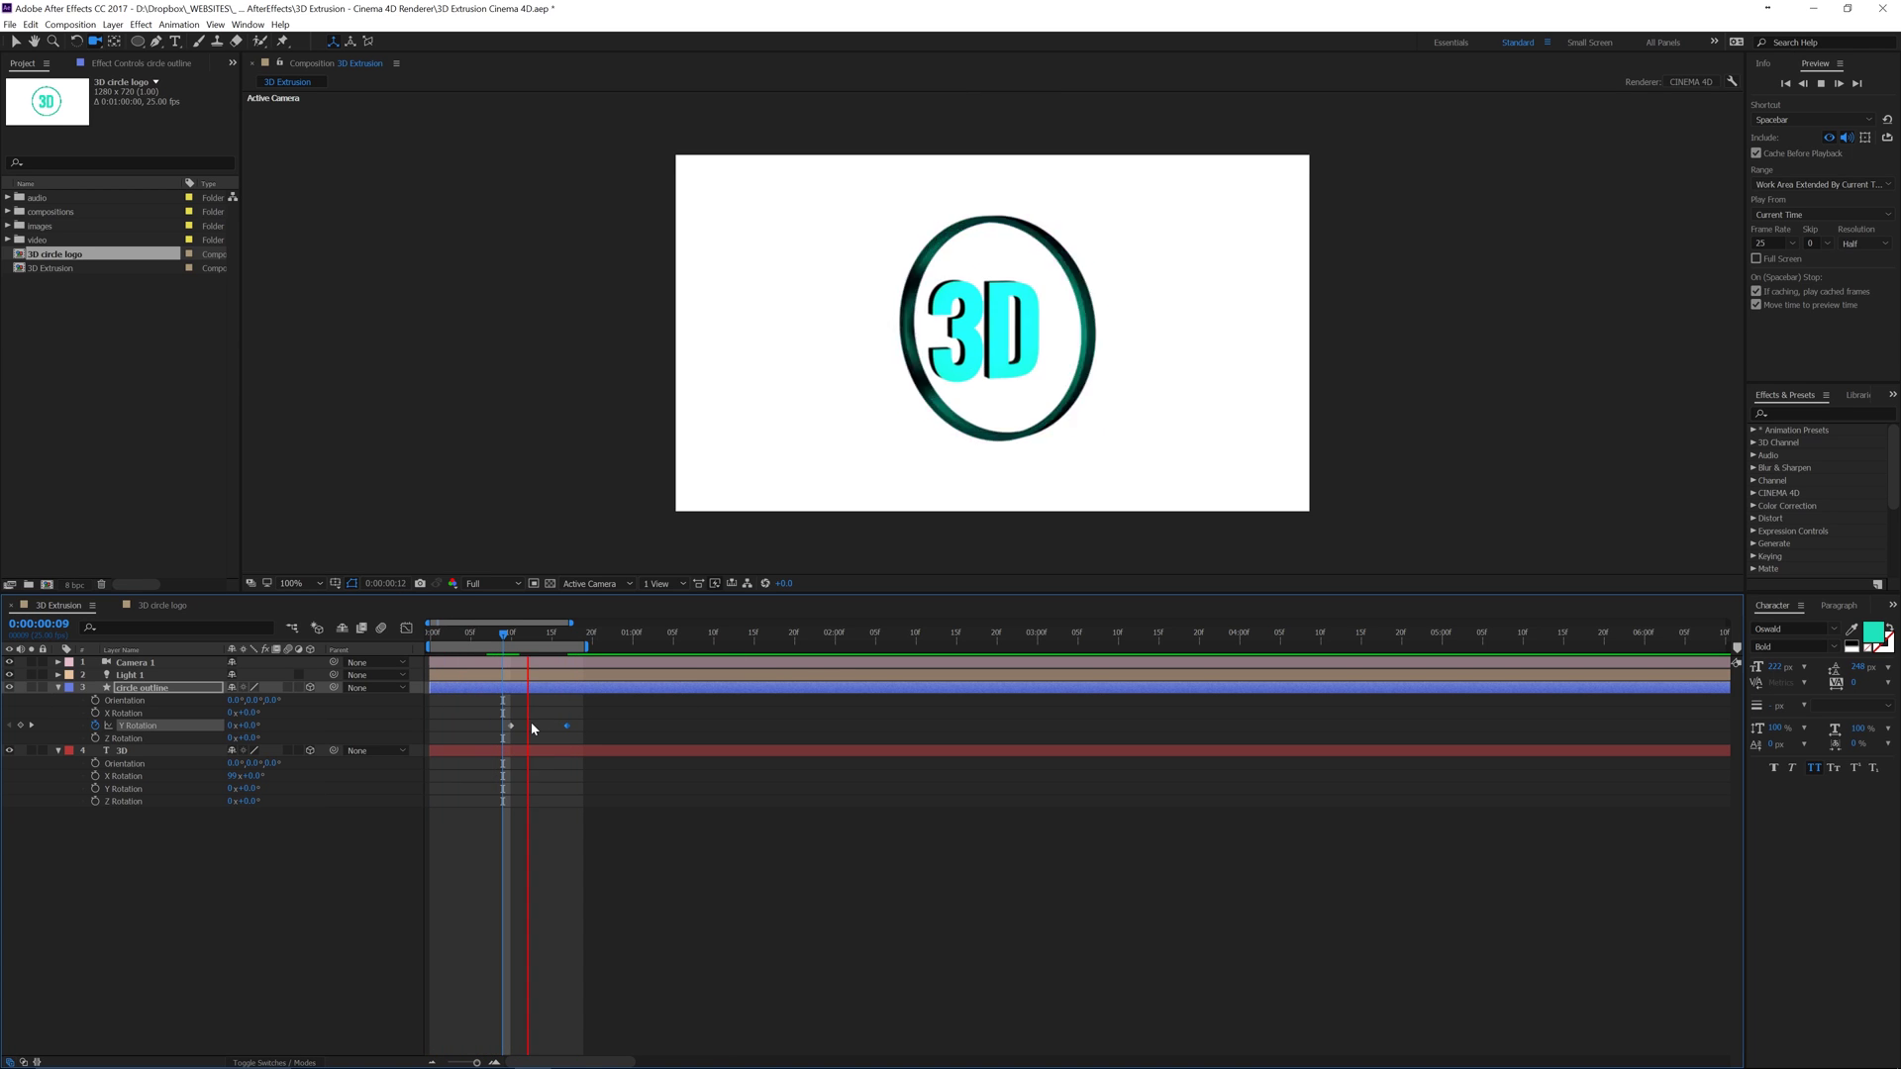
Step: Move the circle outline's first Y Rotation keyframe to 0:00:00:08 and preview the animation
key("space")
mouse_move(563, 640)
left_mouse_down()
mouse_move(437, 644)
mouse_move(576, 655)
left_mouse_up()
key("space")
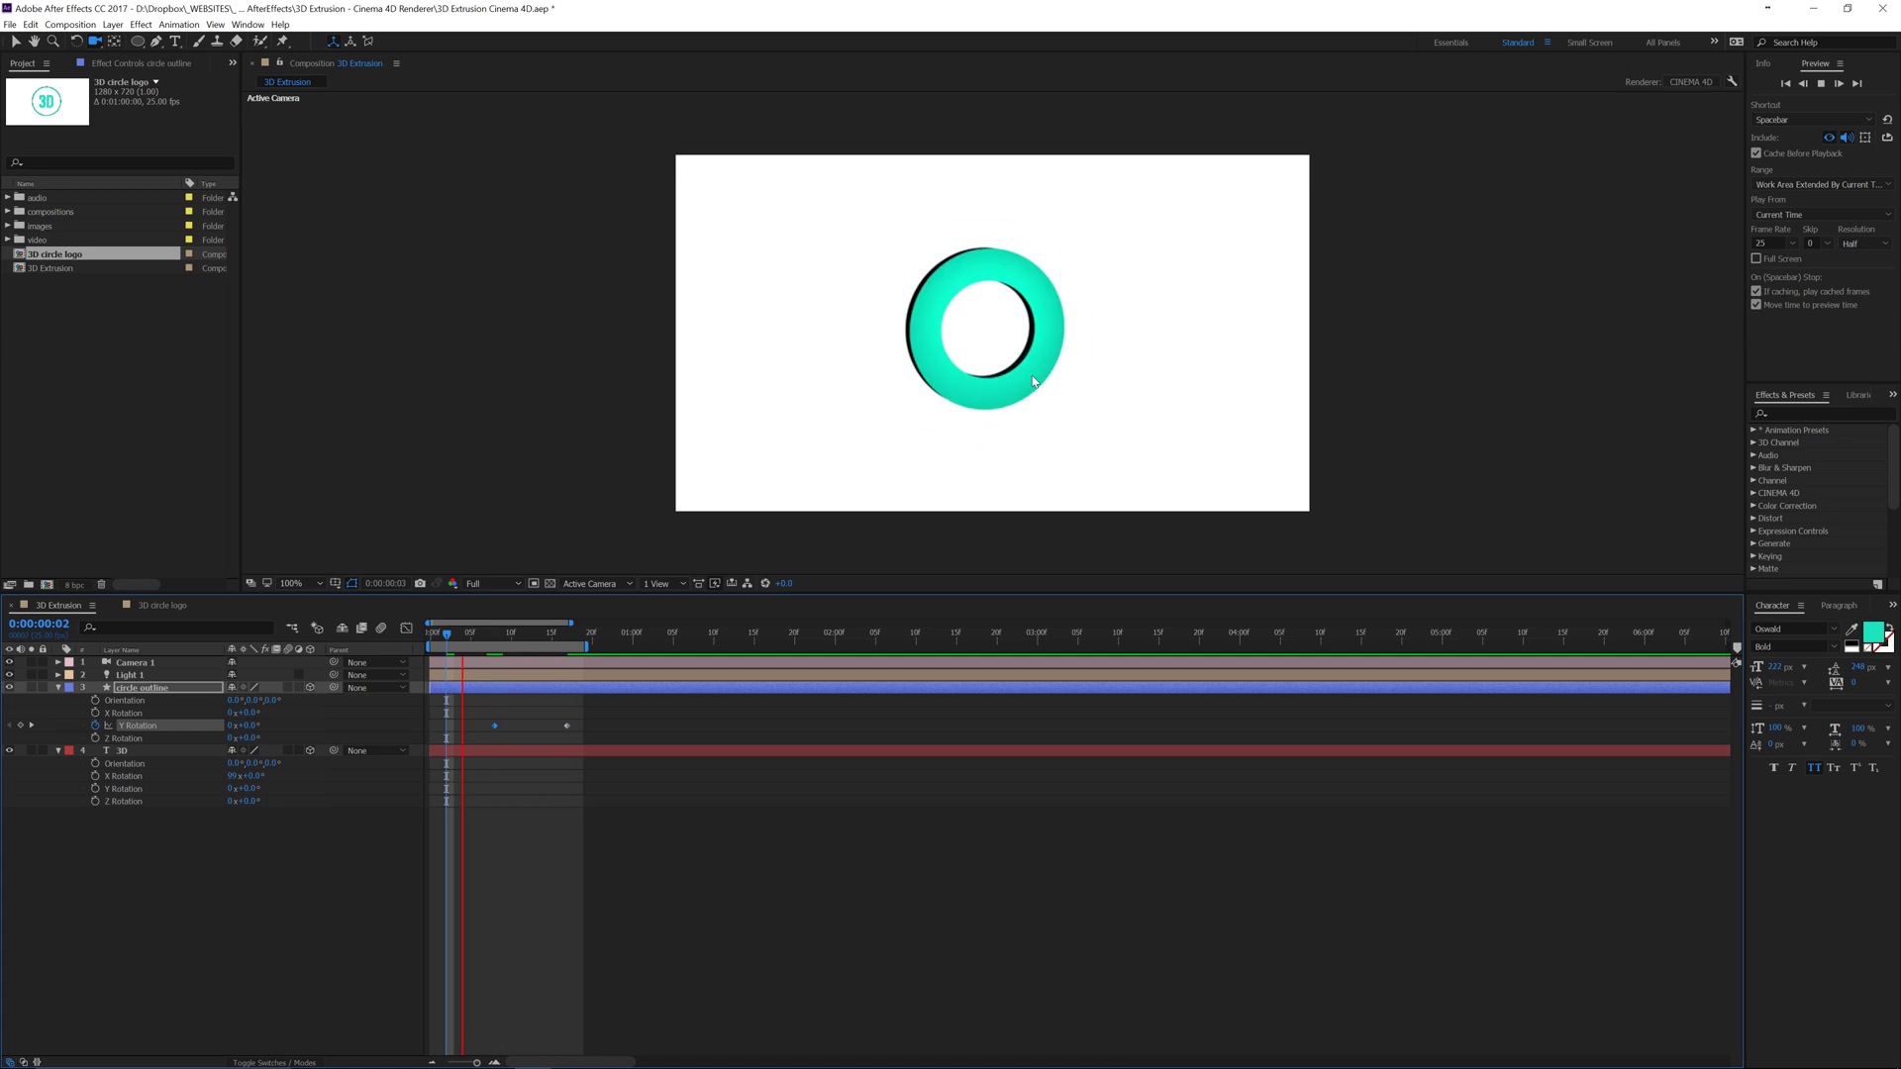
key("space")
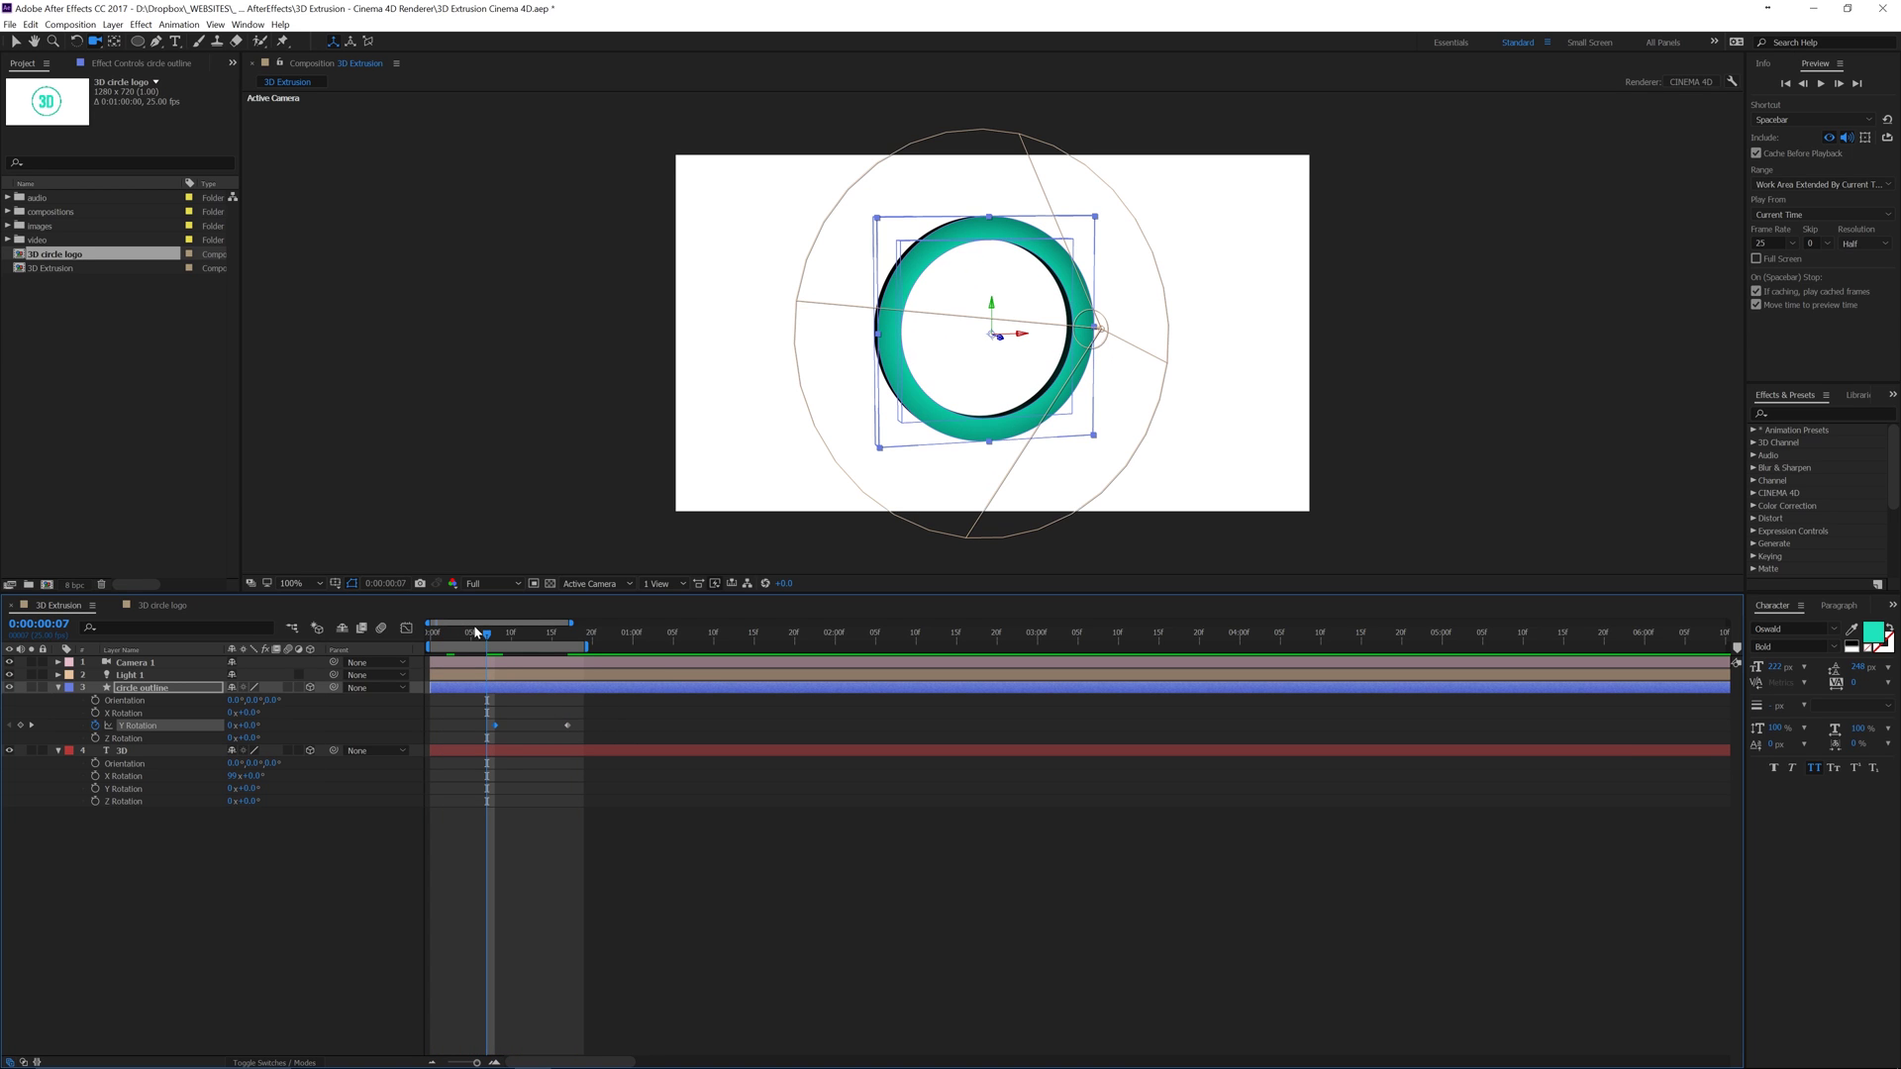
Step: Apply easing to both of the circle outline's Y Rotation keyframes and preview the eased spin
left_click_drag(512, 642, 591, 733)
left_click(472, 705)
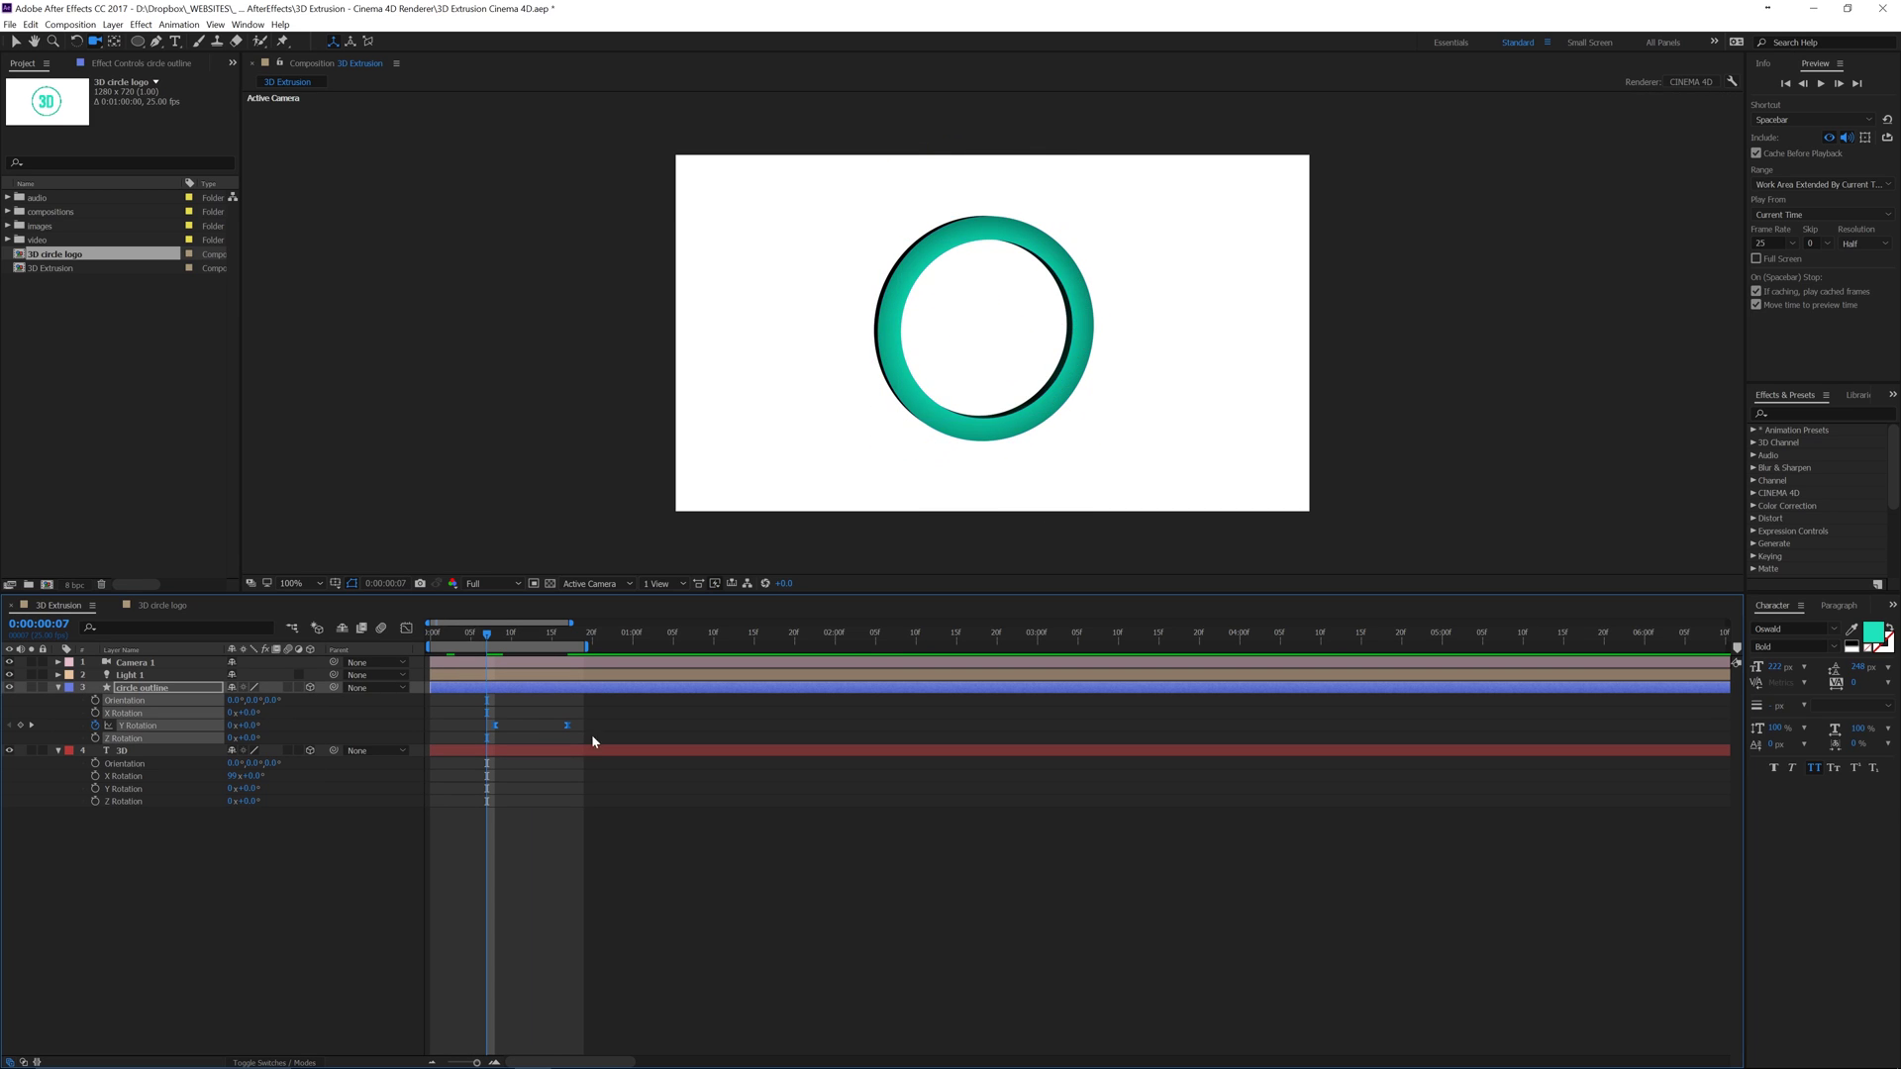
key("space")
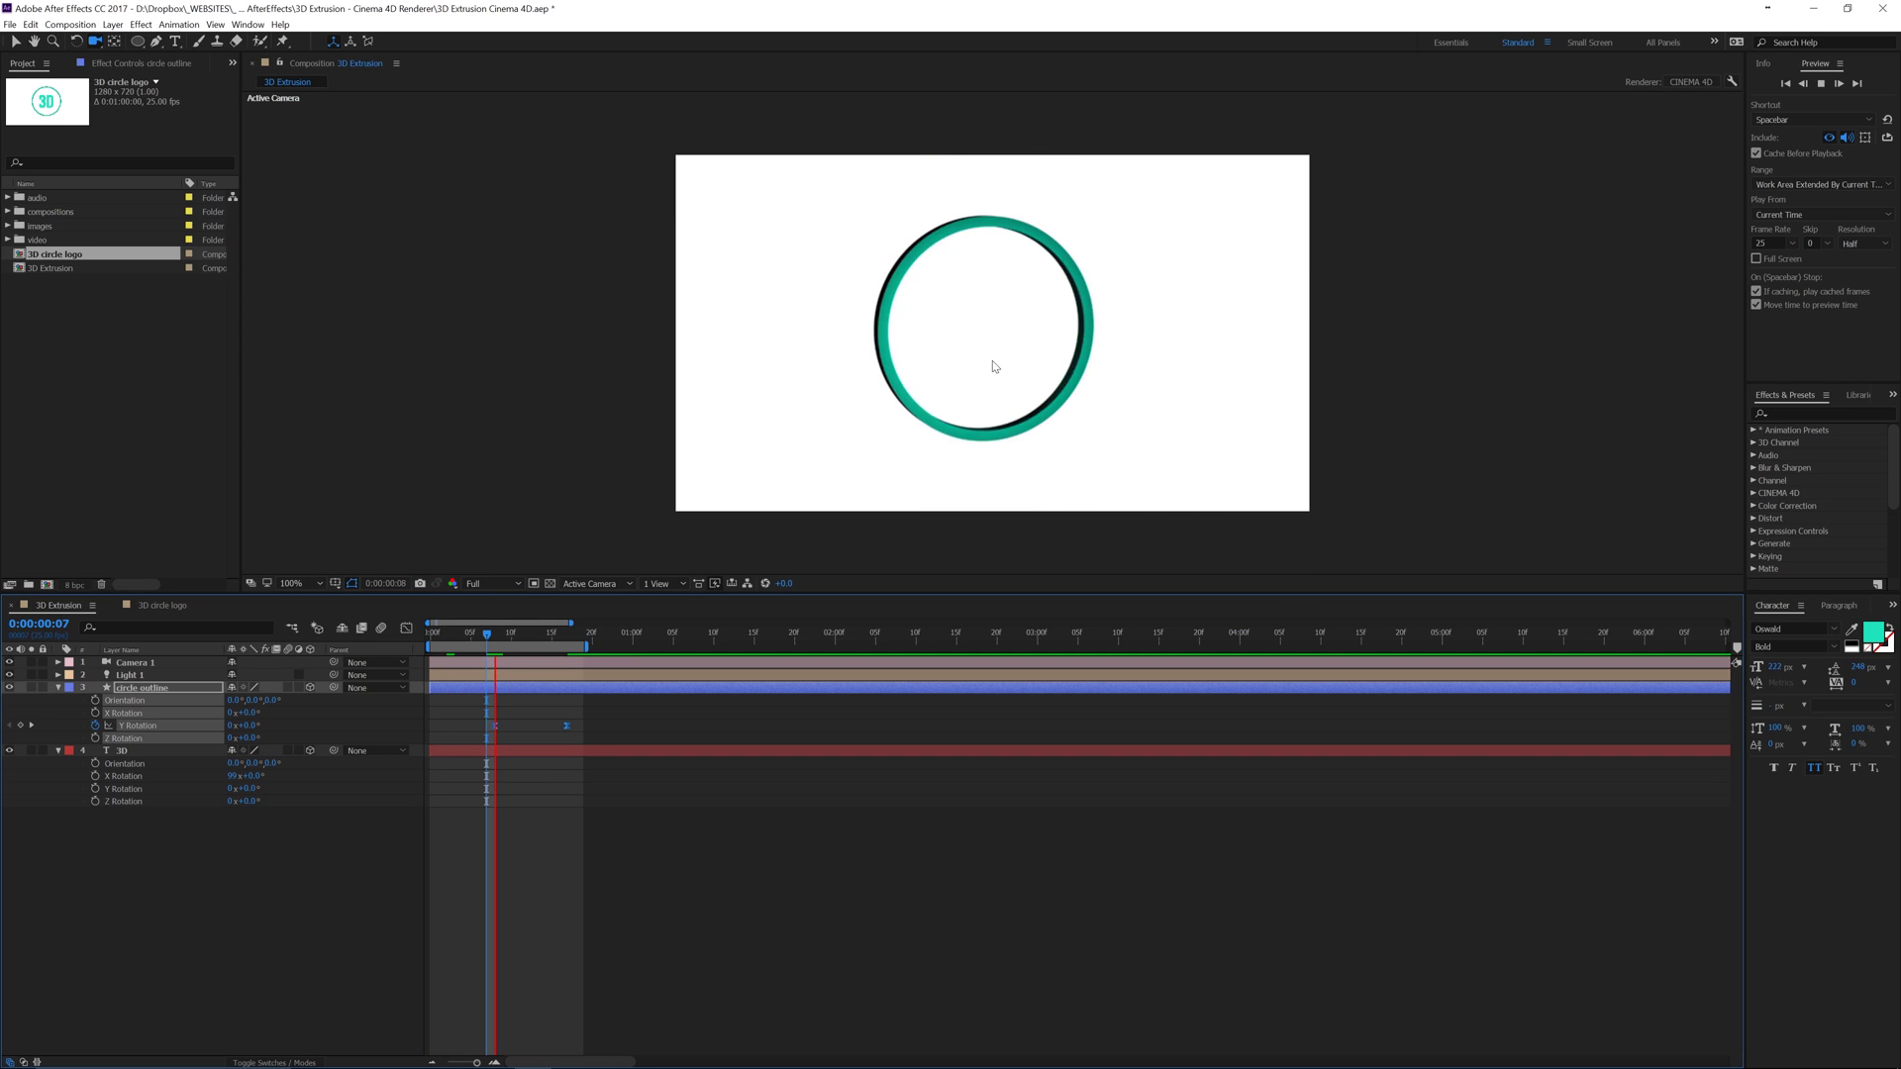
key("space")
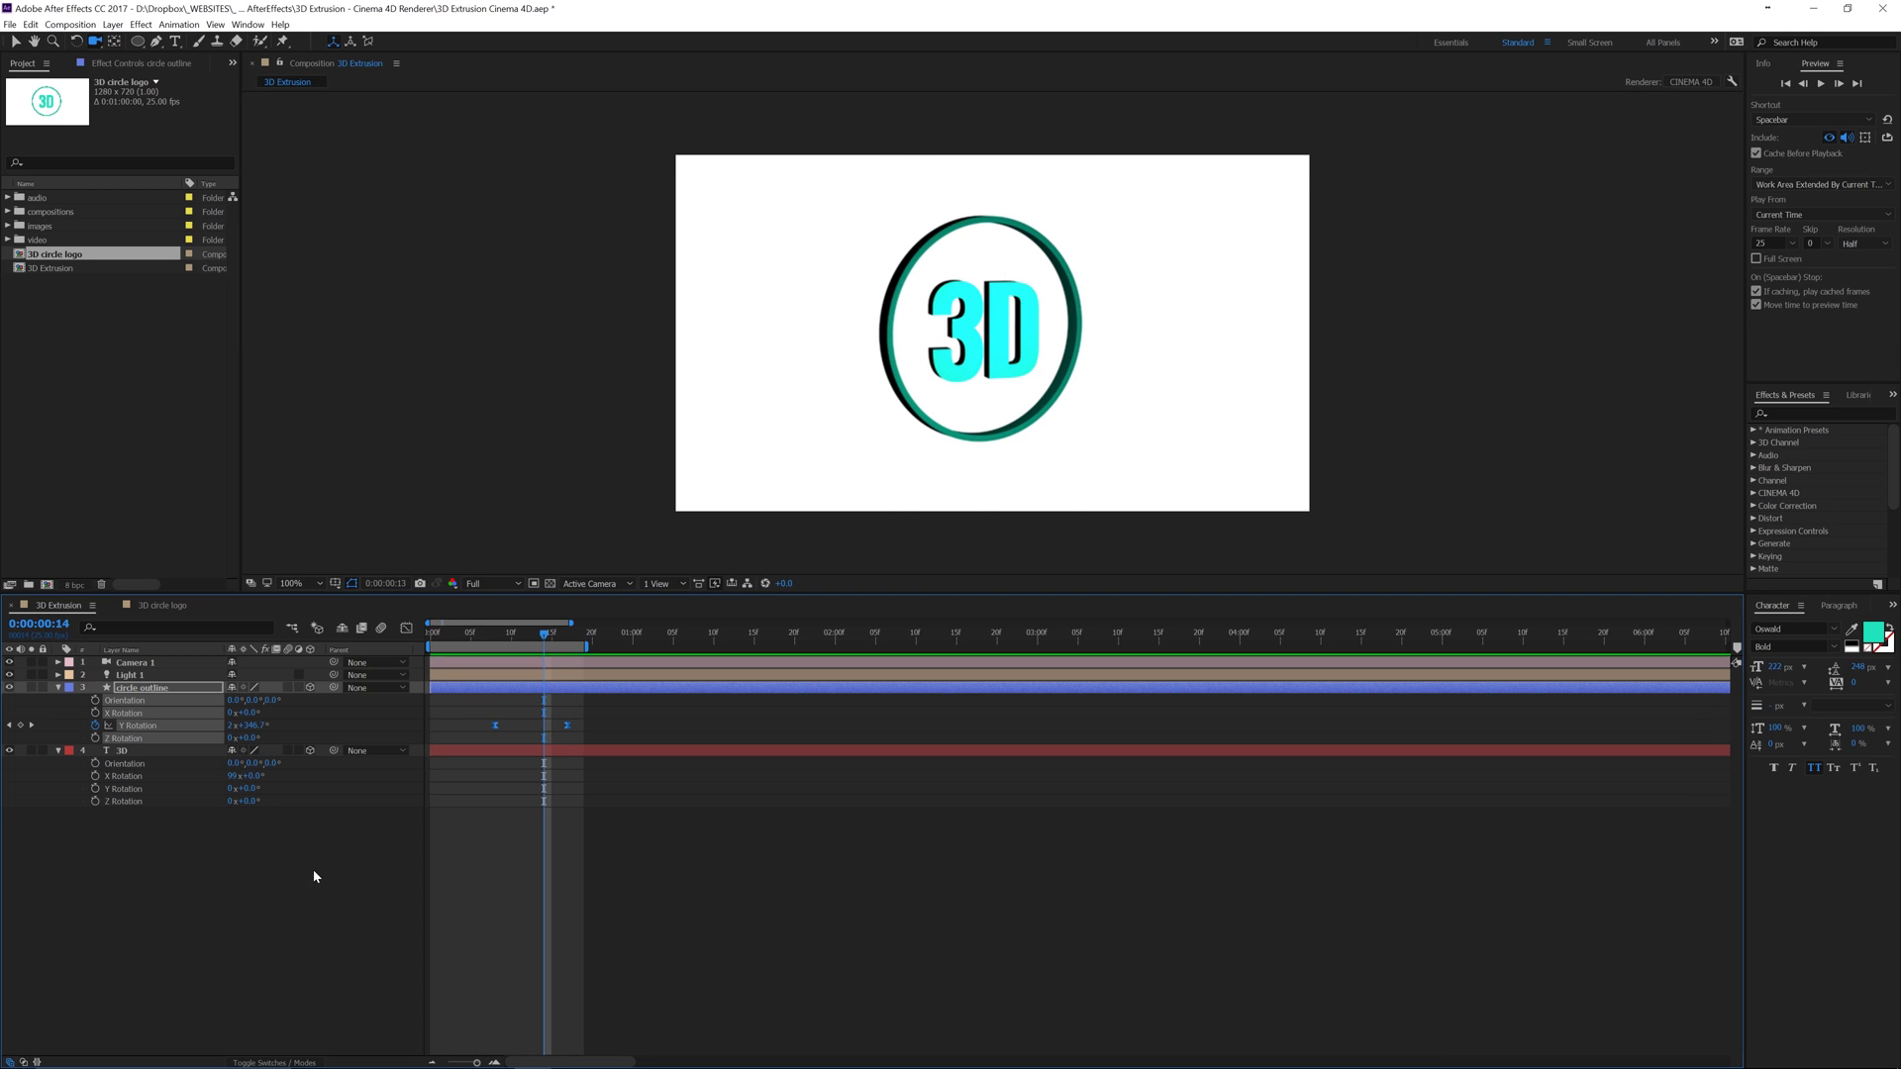
left_click(115, 473)
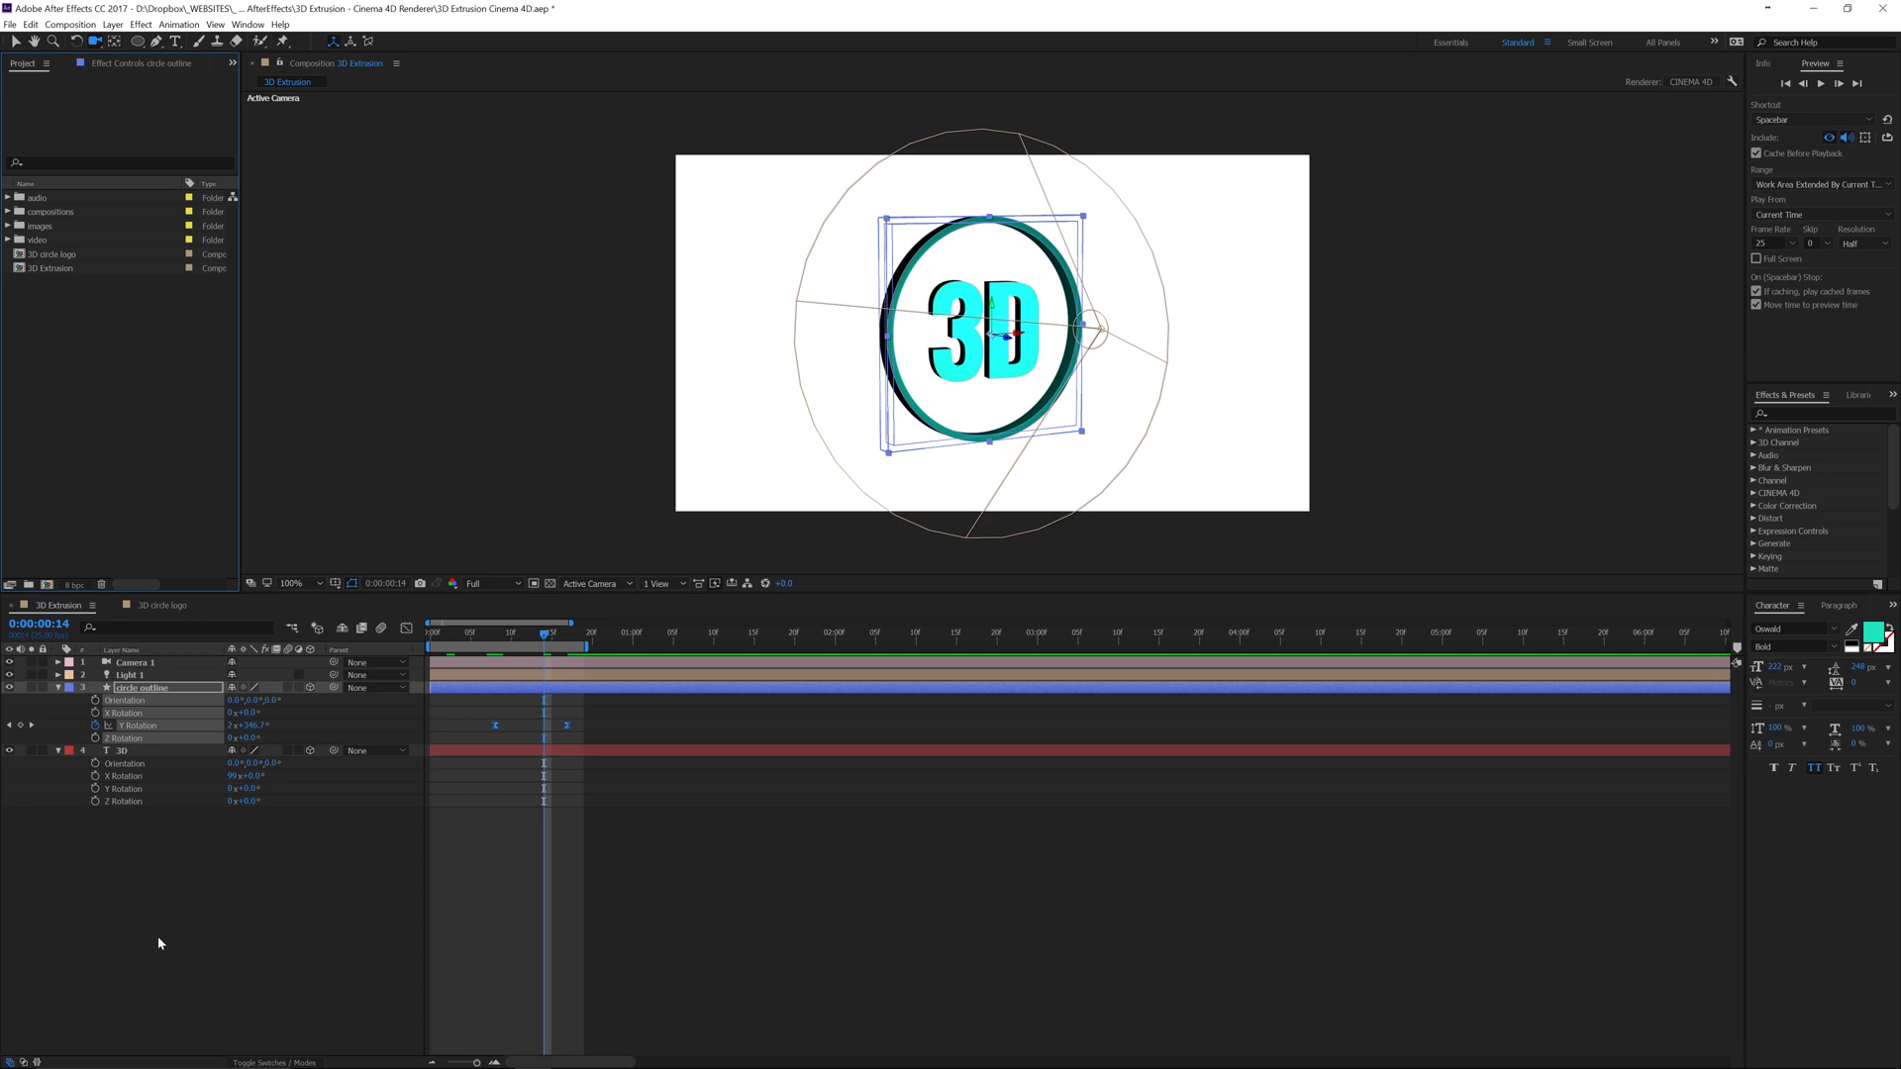